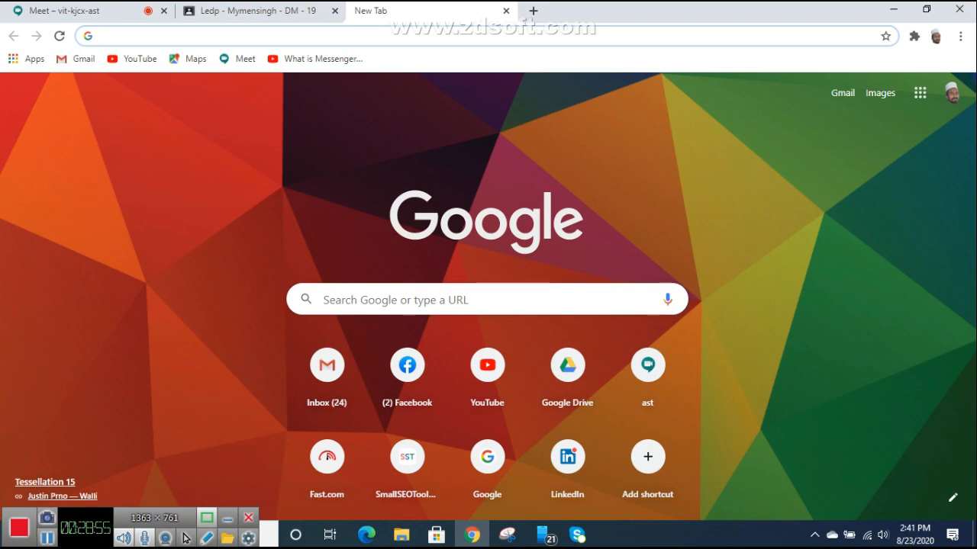
Step: Search Google for 'mailchimp' from the address bar
type("mail")
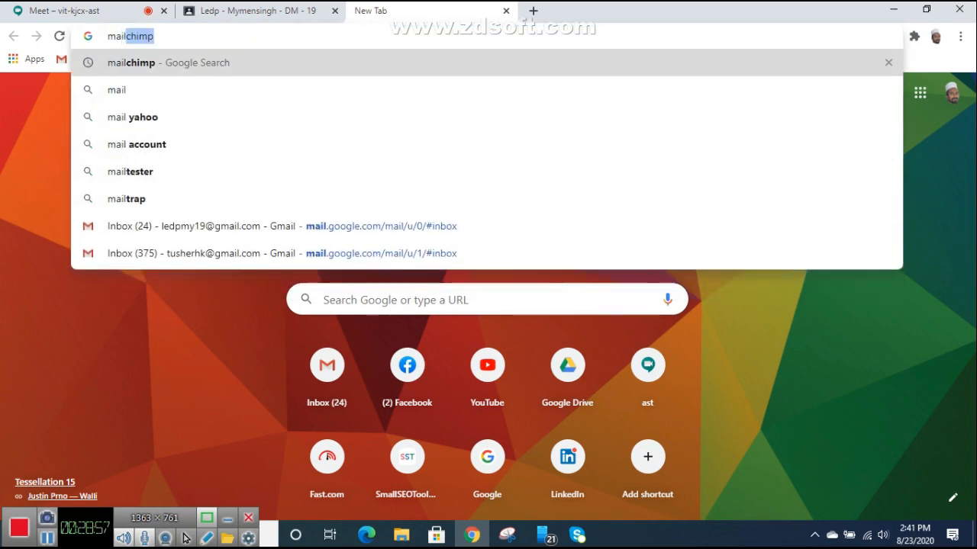
type("chimp")
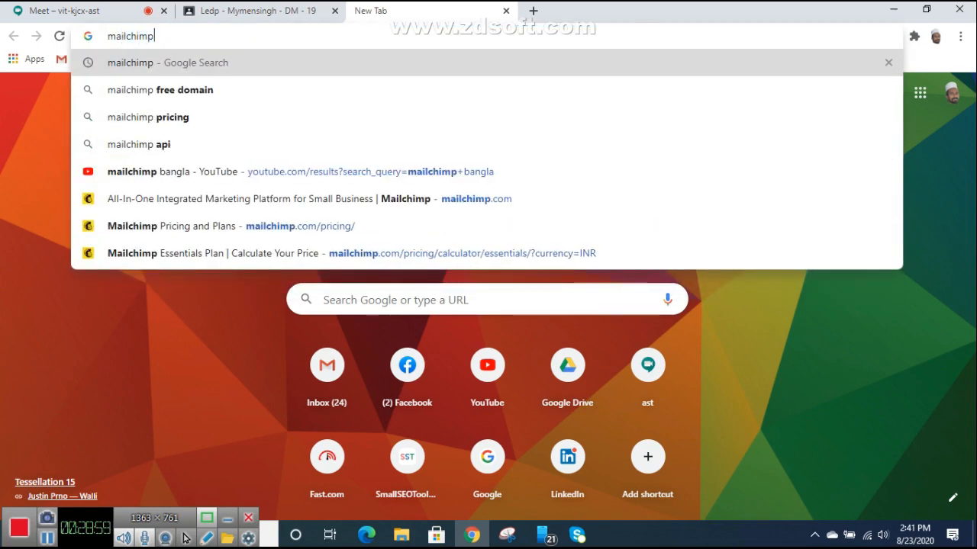
key("Return")
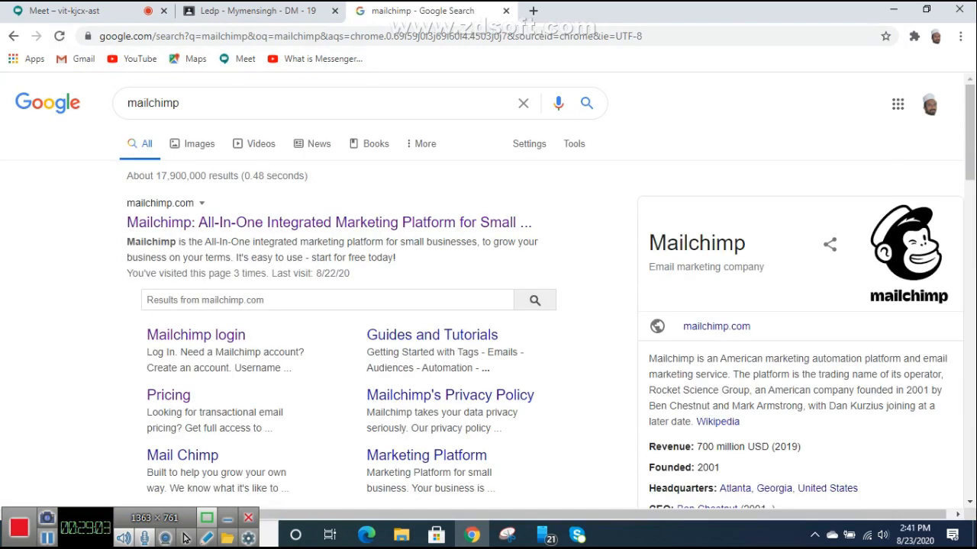
Step: Skim the mailchimp search results, then return to the Google Meet call tab
scroll(185, 539, "down", 3)
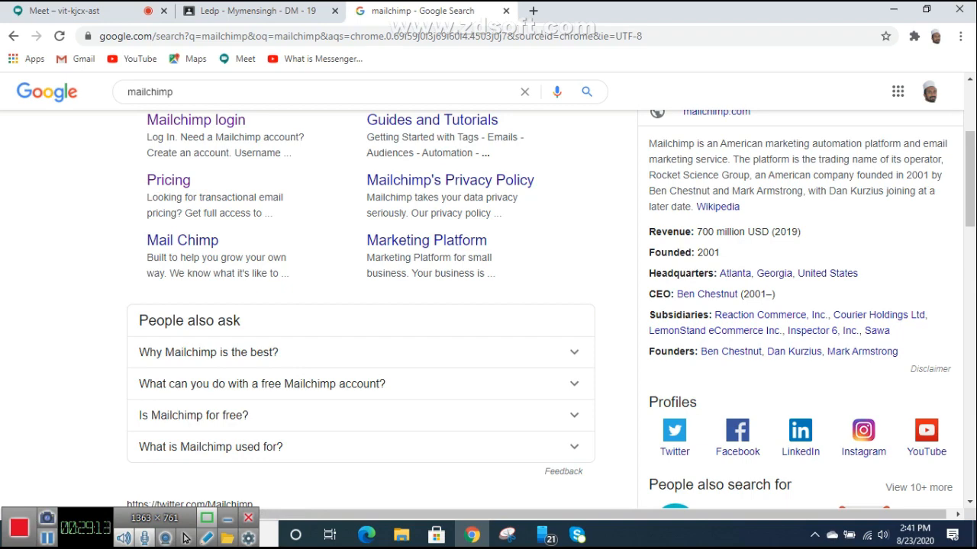
scroll(184, 538, "up", 2)
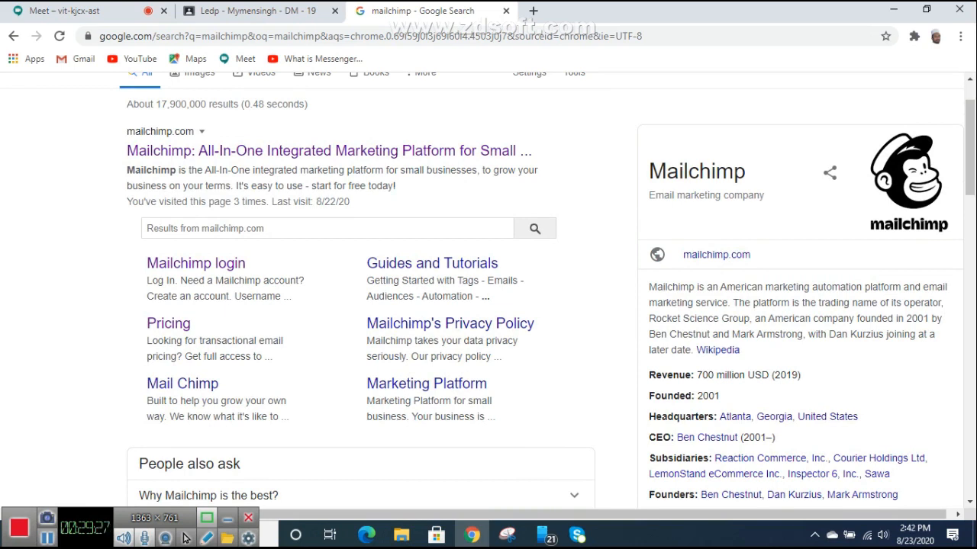
left_click(95, 11)
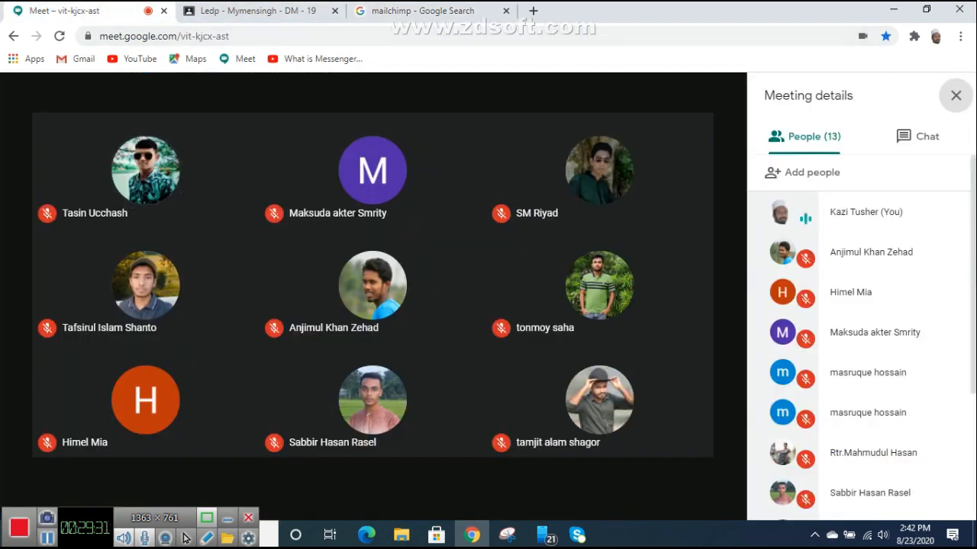
Step: Open mailchimp.com and present your entire screen to the Meet call, showing Mailchimp
left_click(424, 11)
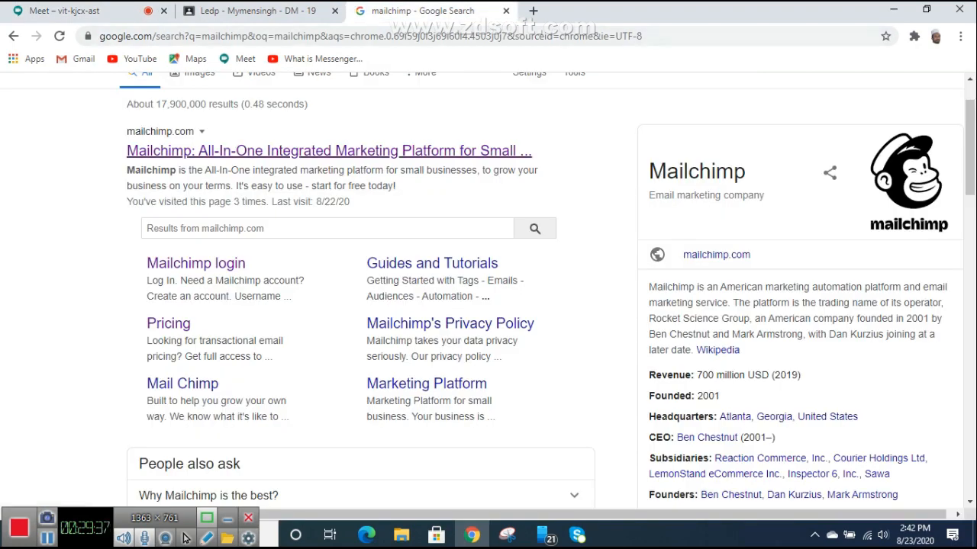
left_click(329, 151)
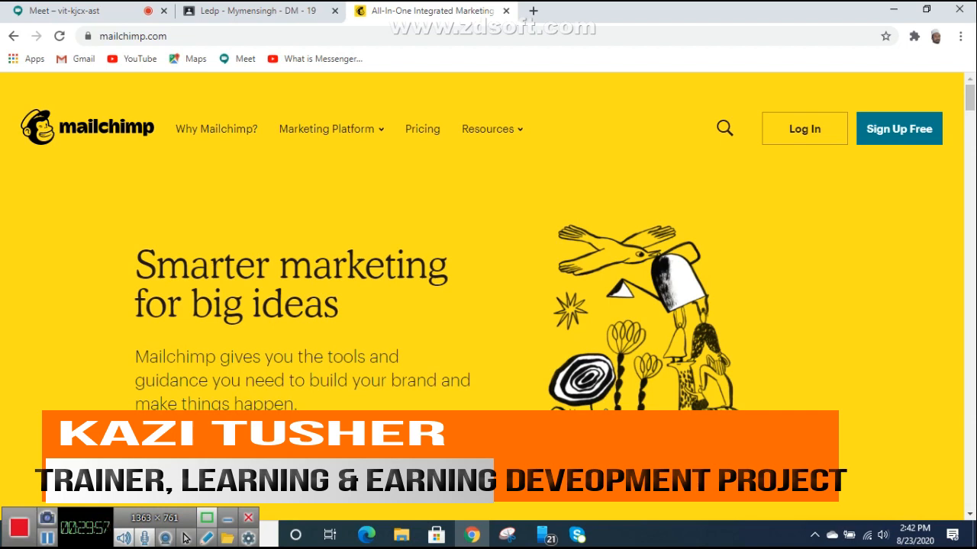
left_click(64, 11)
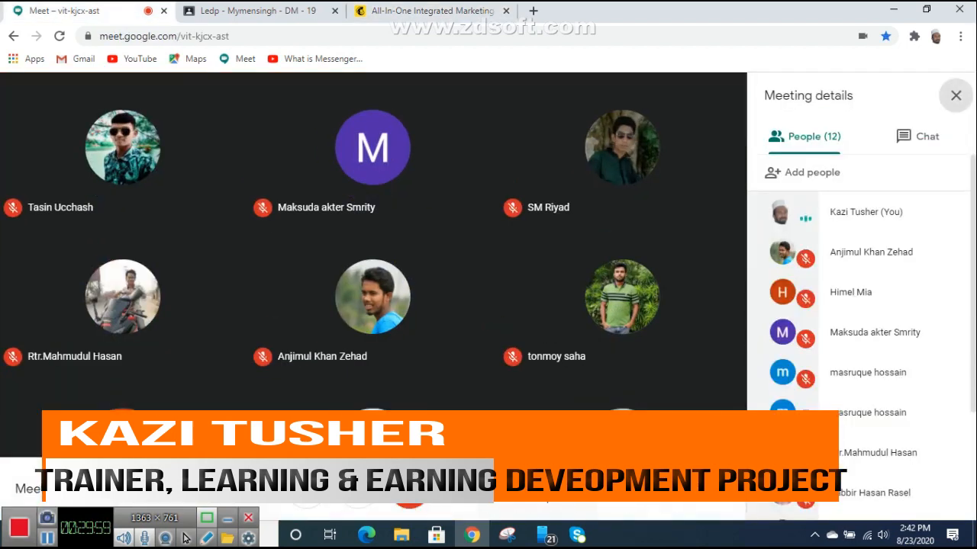
left_click(650, 490)
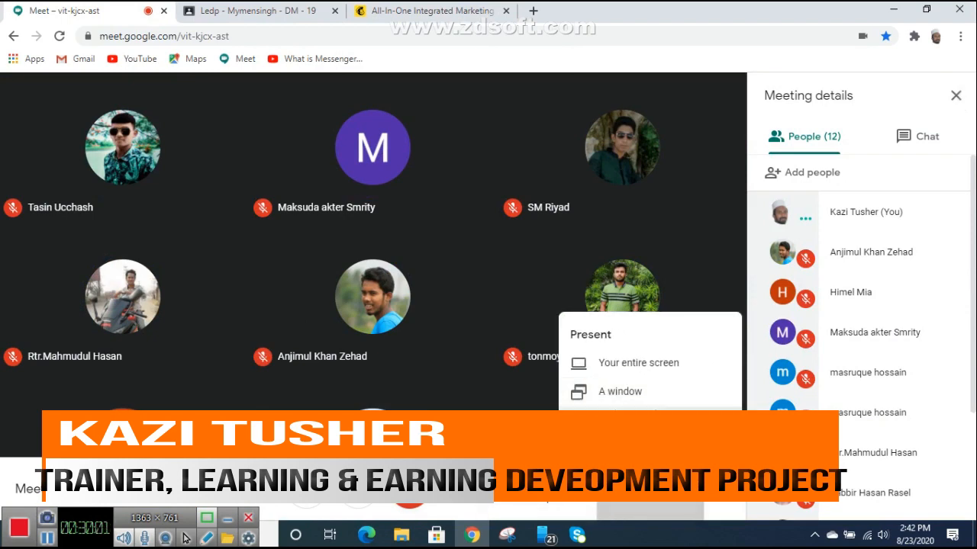
left_click(638, 362)
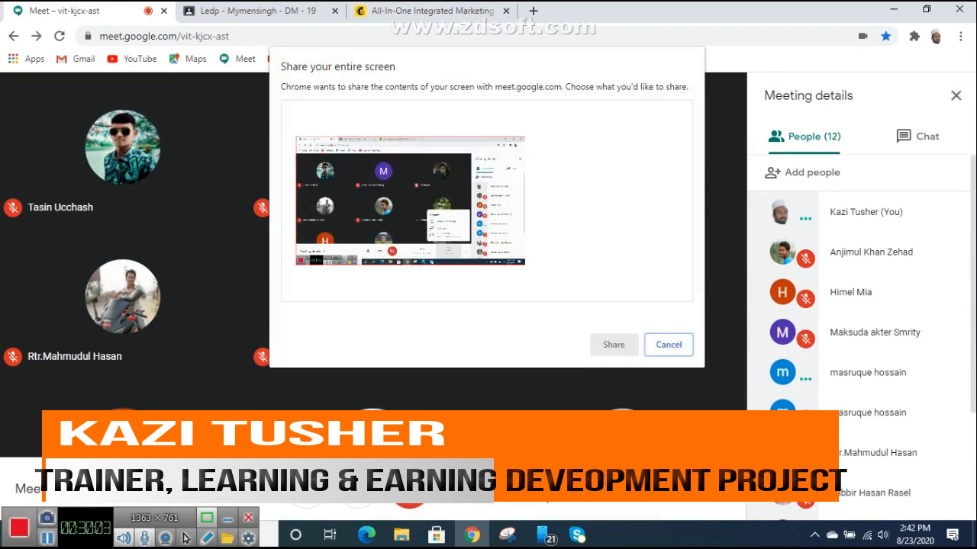
left_click(614, 344)
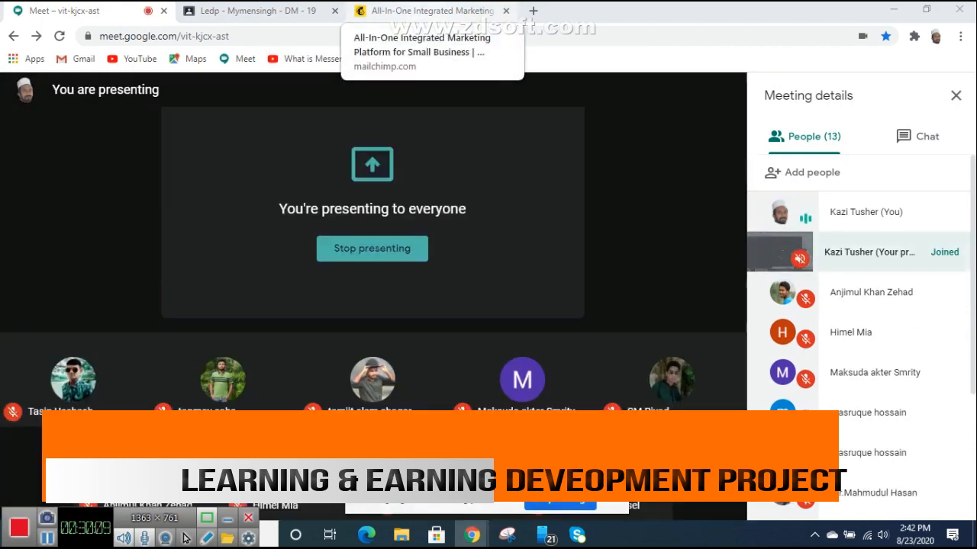
left_click(427, 11)
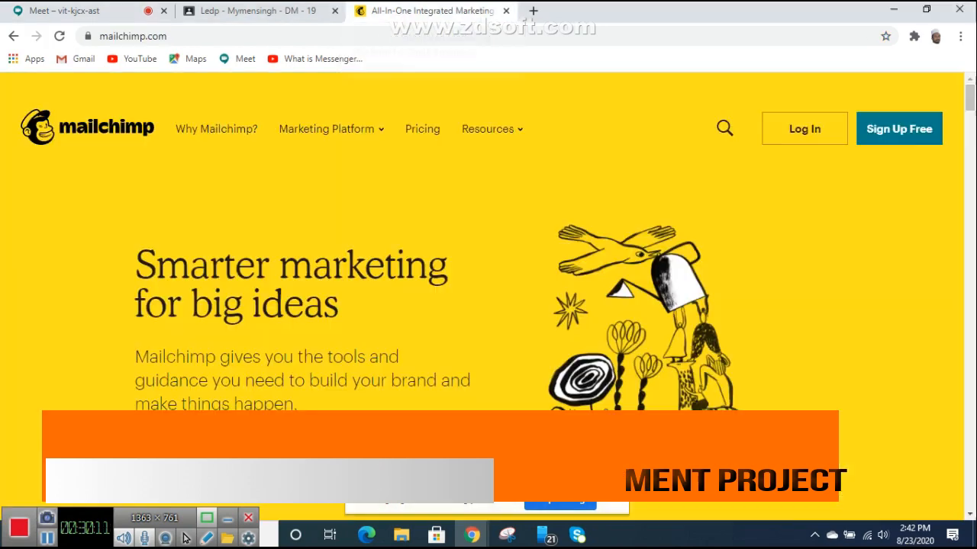
Step: Close the Mailchimp tab and reopen mailchimp.com from a fresh 'mailchimp' search in a new tab
left_click(506, 11)
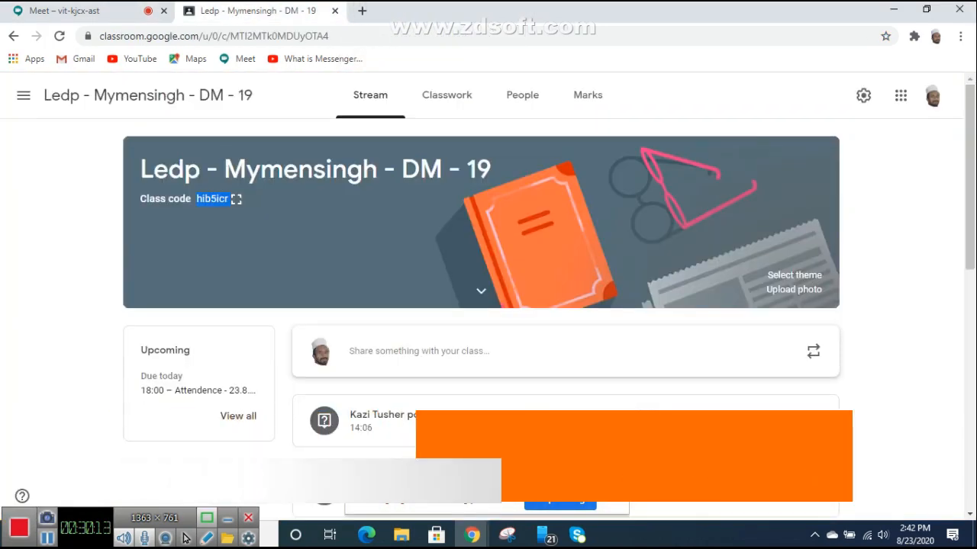
left_click(363, 10)
type("mailchimp")
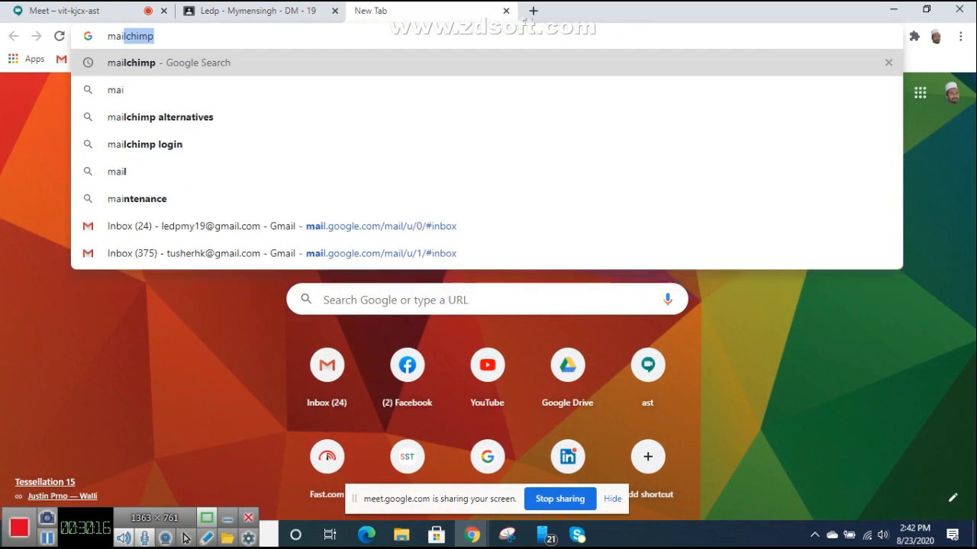
key("Return")
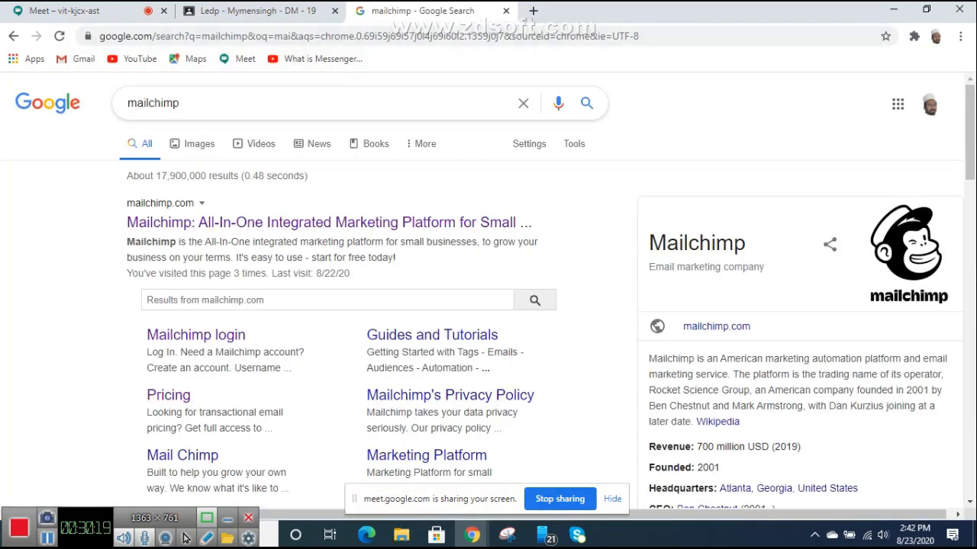
scroll(397, 296, "down", 1)
scroll(396, 296, "up", 1)
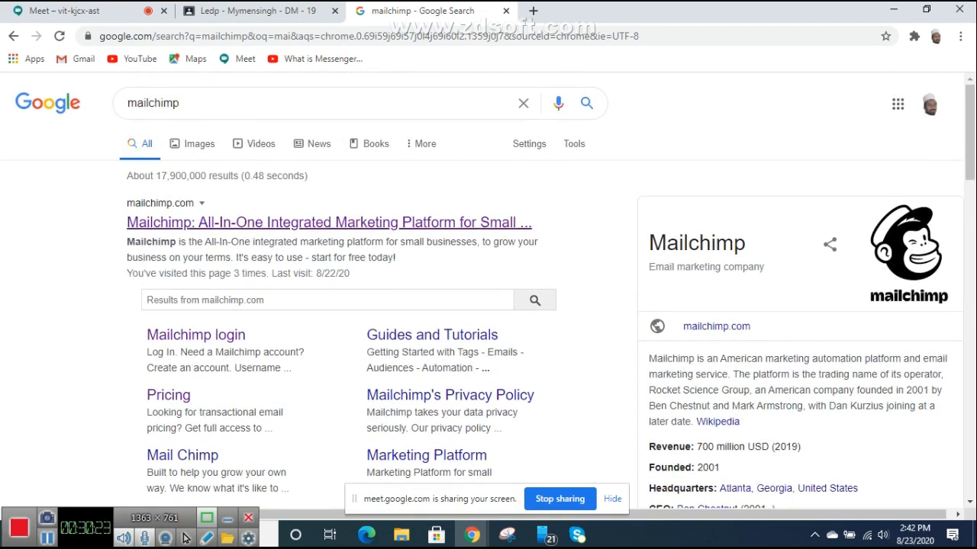
left_click(329, 222)
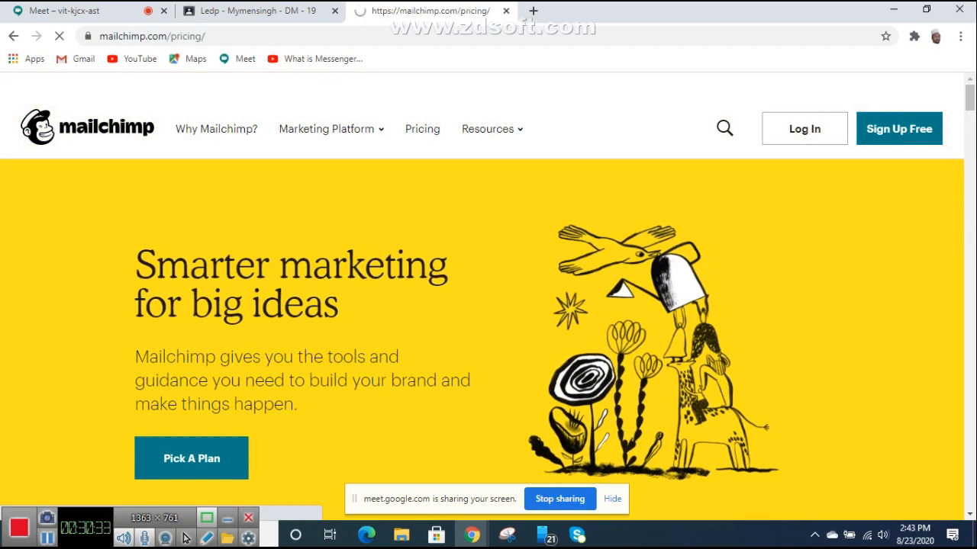
Step: Scroll through Mailchimp's pricing plans, comparing contact limits from 2,000 (Free) to 200,000+ (Premium)
scroll(481, 296, "down", 5)
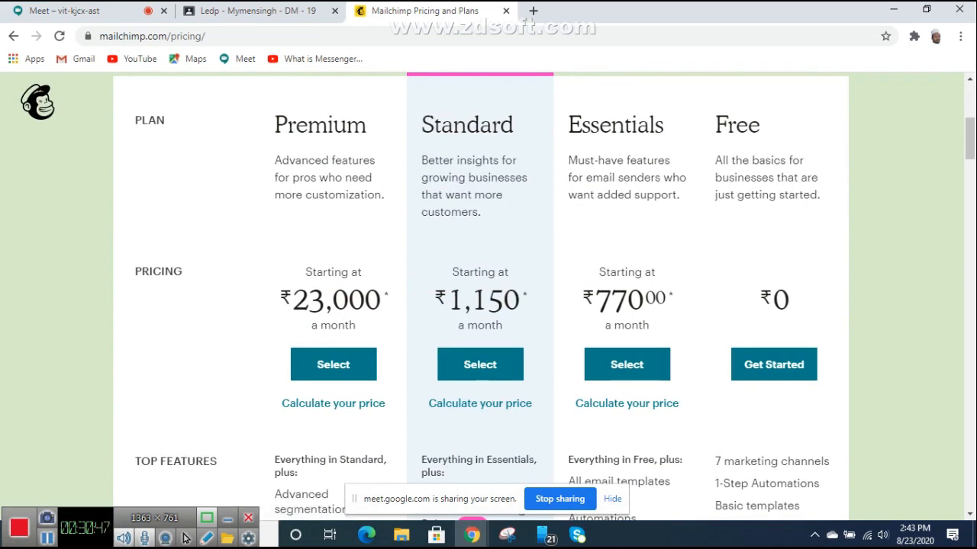
scroll(184, 539, "up", 1)
scroll(185, 538, "down", 1)
scroll(185, 539, "up", 3)
scroll(185, 539, "down", 2)
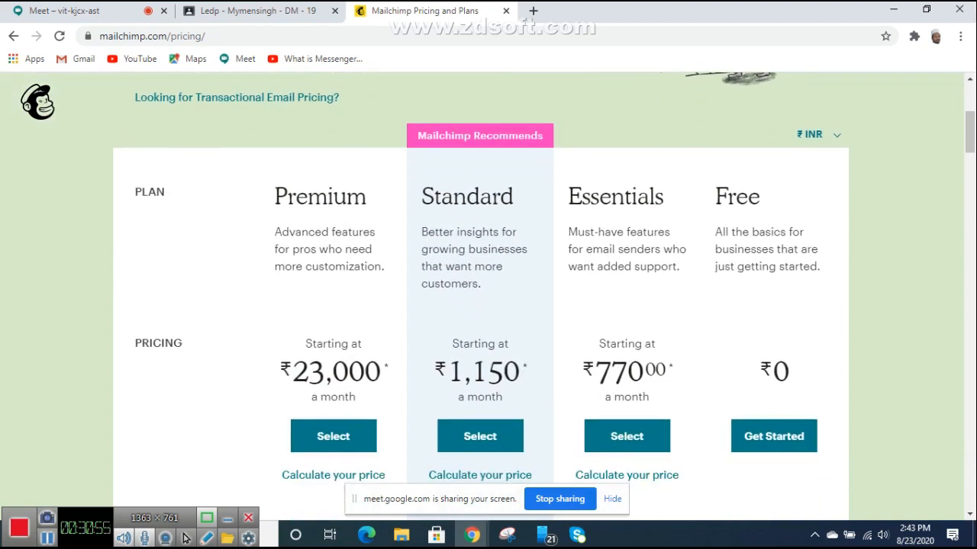
scroll(185, 538, "down", 1)
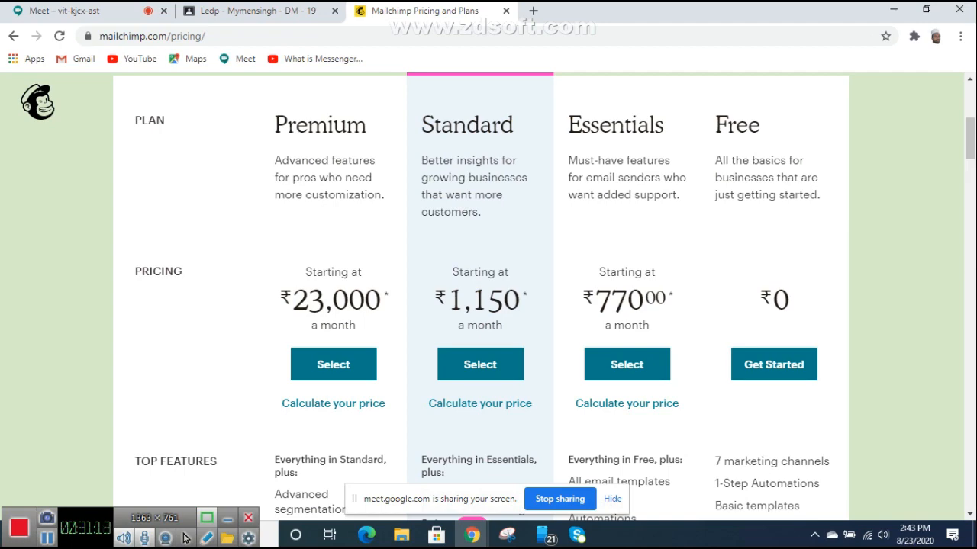
scroll(479, 366, "up", 2)
scroll(480, 366, "down", 2)
scroll(480, 366, "up", 1)
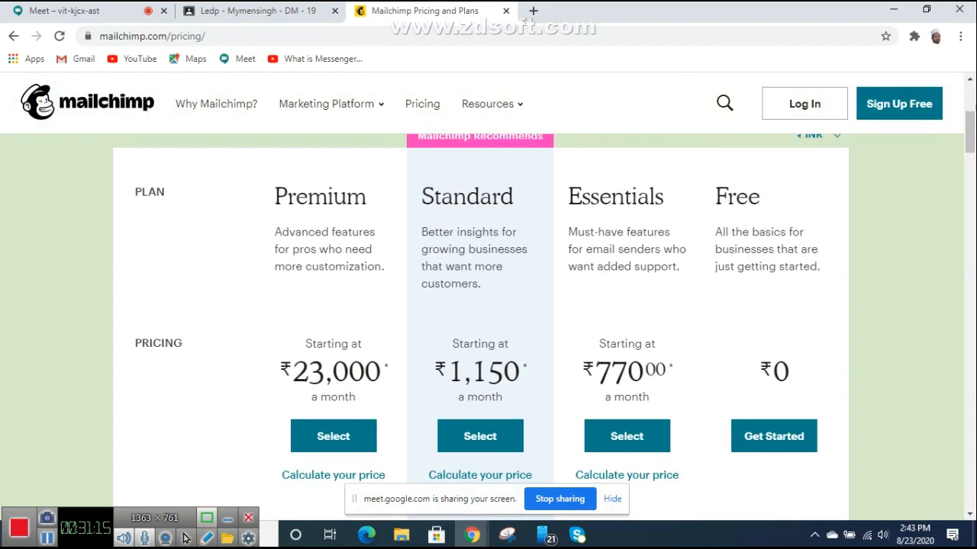
scroll(480, 366, "up", 1)
scroll(480, 366, "down", 7)
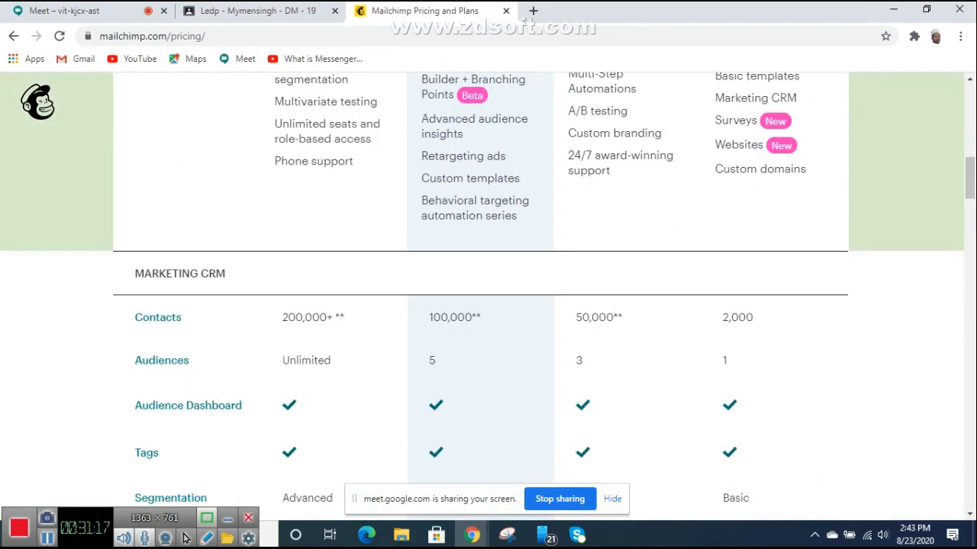
scroll(480, 366, "up", 5)
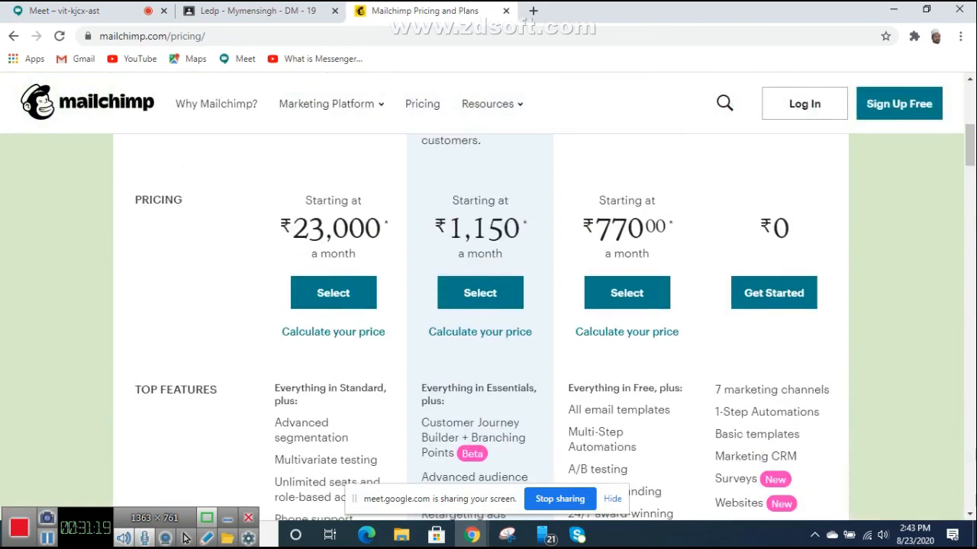
scroll(480, 367, "down", 5)
scroll(480, 366, "up", 3)
scroll(480, 367, "down", 4)
scroll(480, 366, "up", 7)
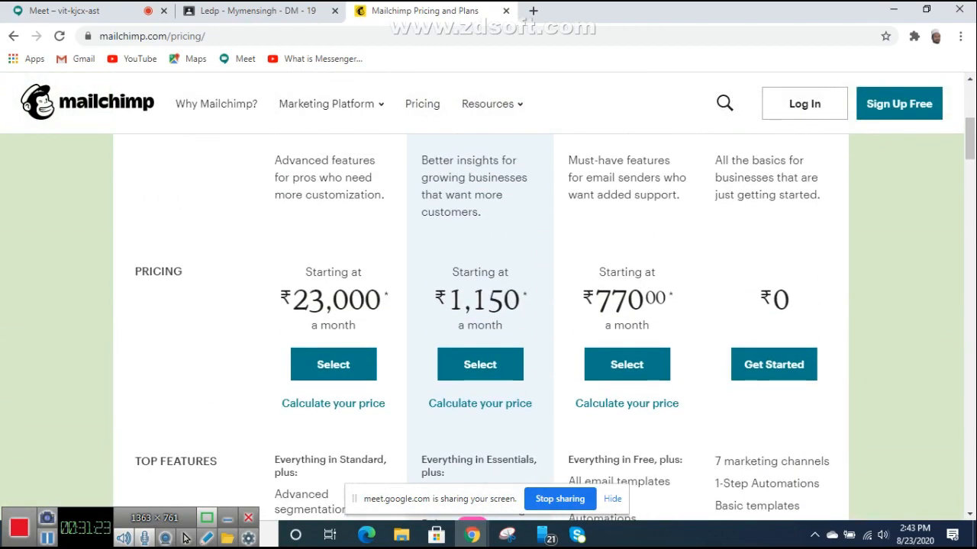
scroll(480, 305, "down", 5)
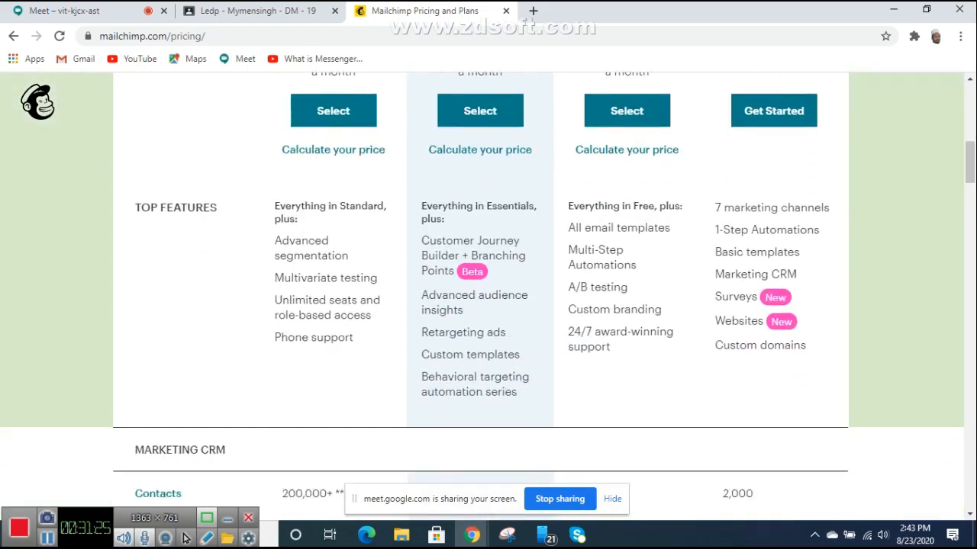
scroll(480, 305, "down", 2)
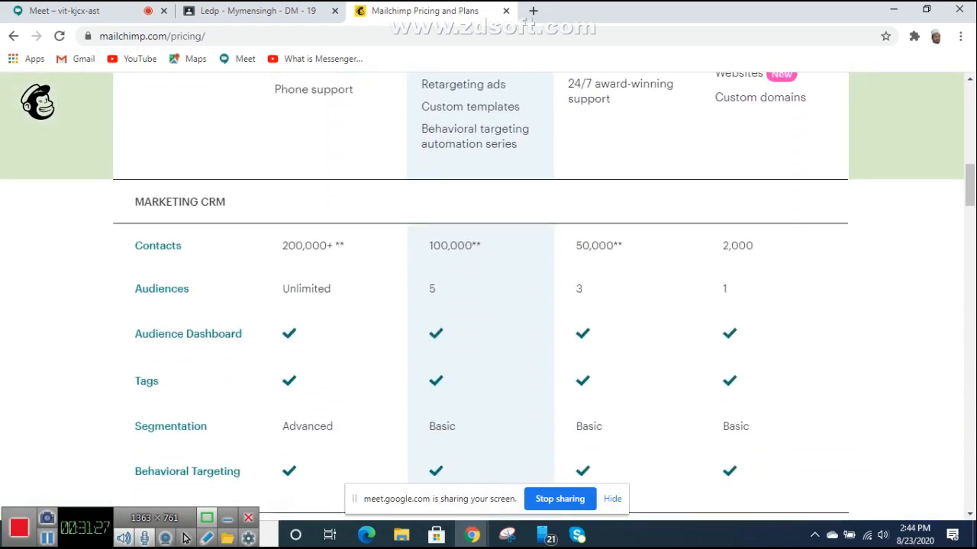
scroll(334, 328, "up", 6)
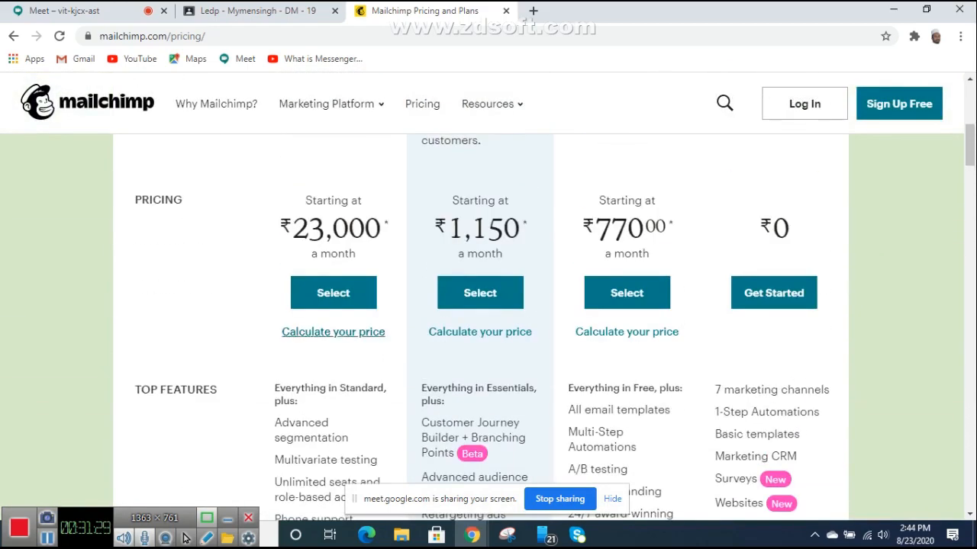
scroll(333, 328, "down", 5)
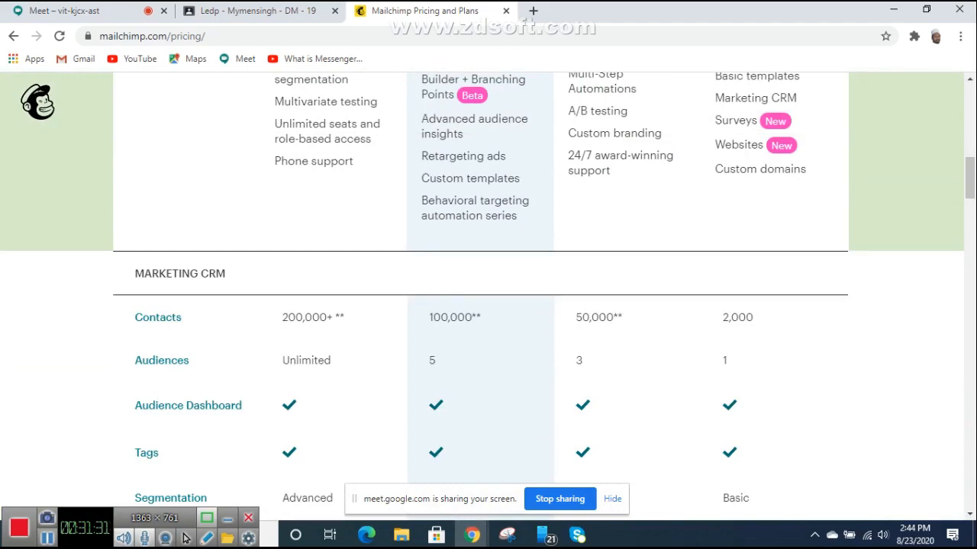
scroll(186, 538, "up", 7)
scroll(185, 538, "down", 2)
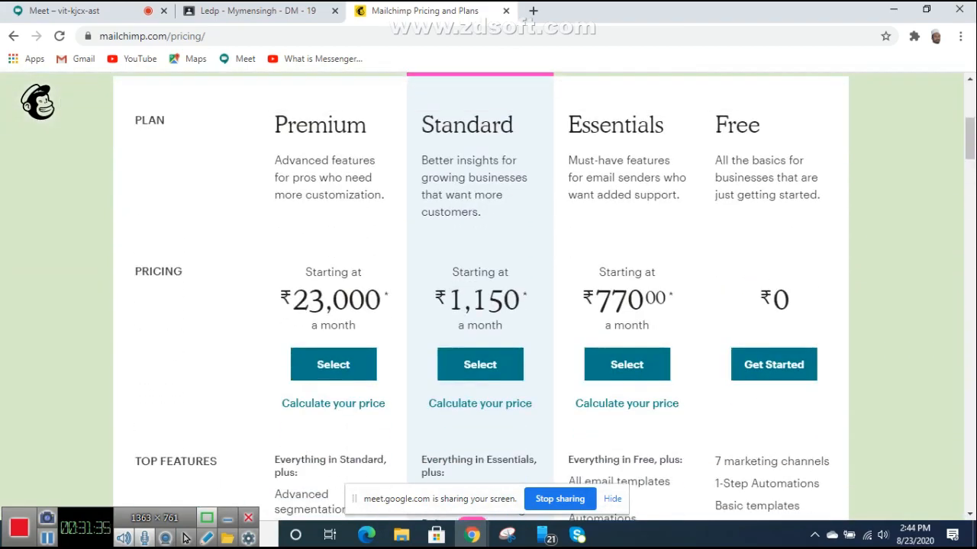
scroll(186, 538, "down", 4)
scroll(185, 538, "down", 2)
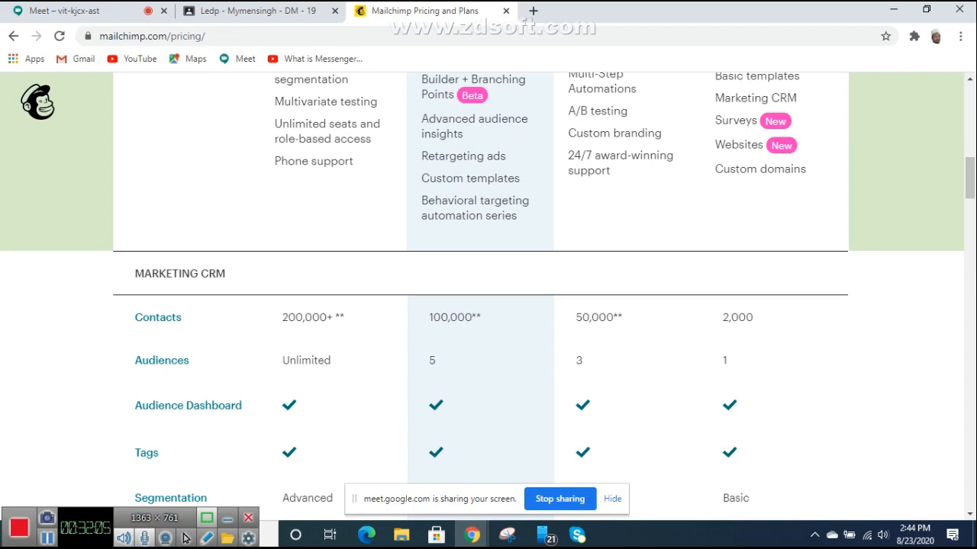
scroll(489, 290, "up", 4)
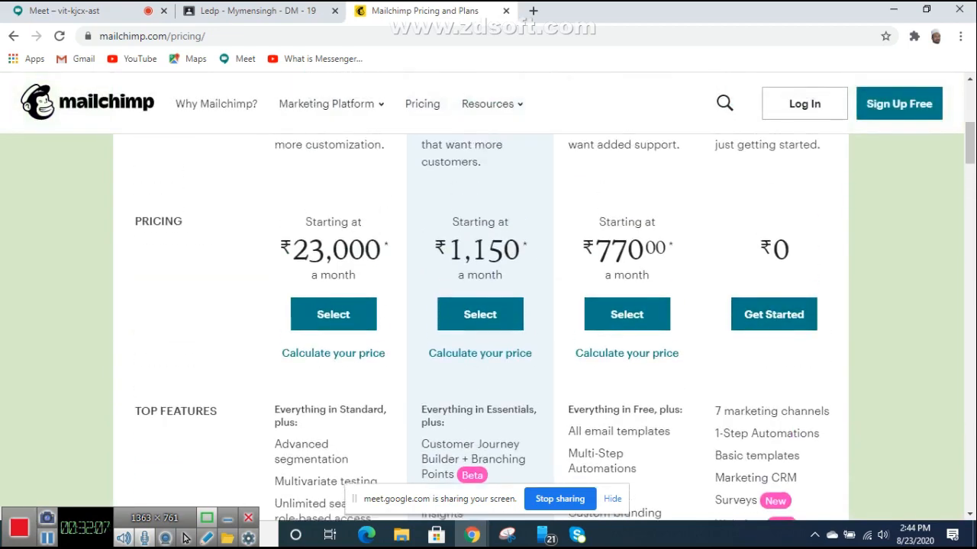
scroll(489, 290, "down", 4)
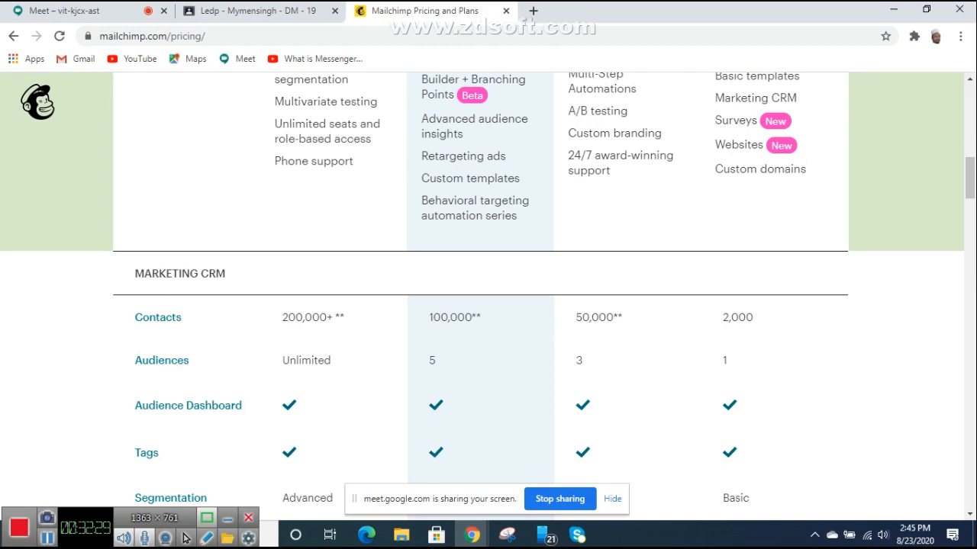
scroll(481, 298, "up", 7)
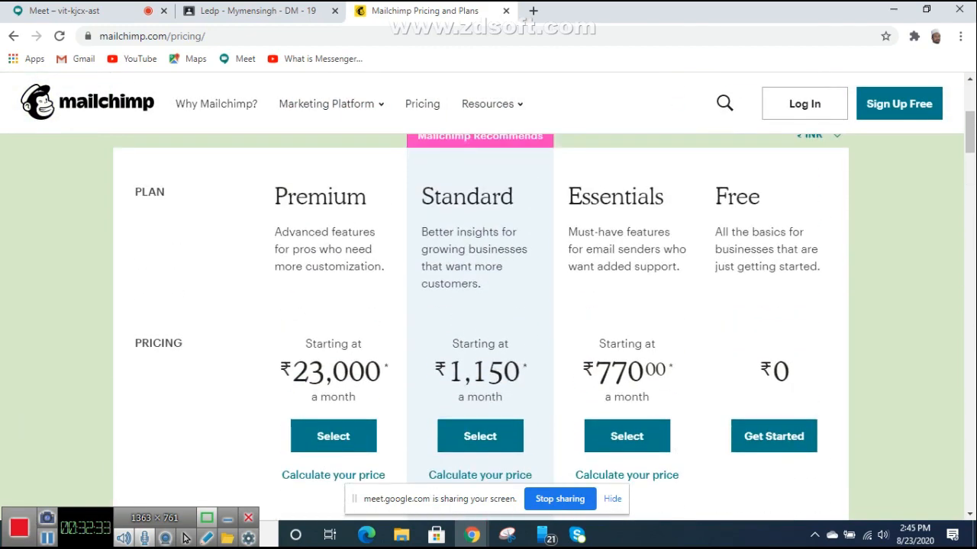
scroll(480, 306, "up", 1)
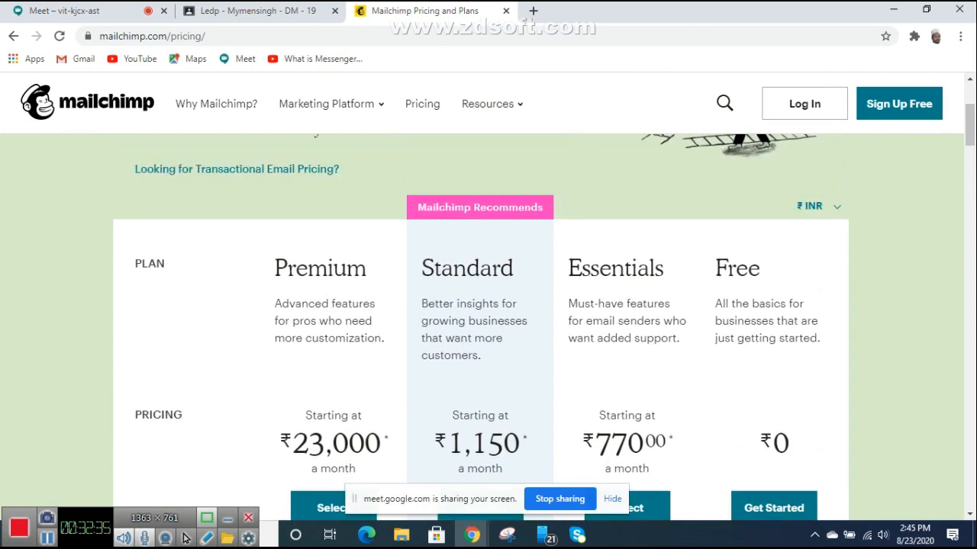
scroll(481, 305, "down", 9)
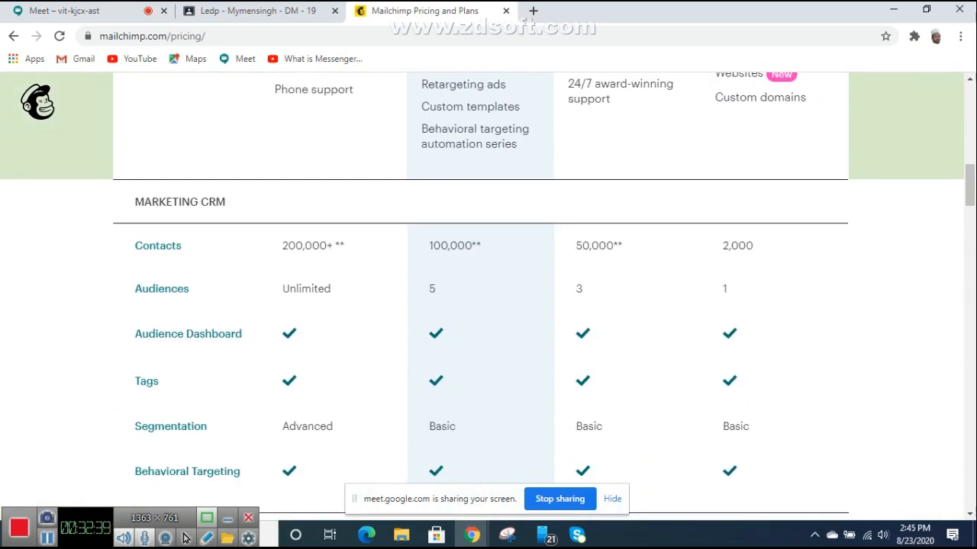
scroll(481, 305, "up", 9)
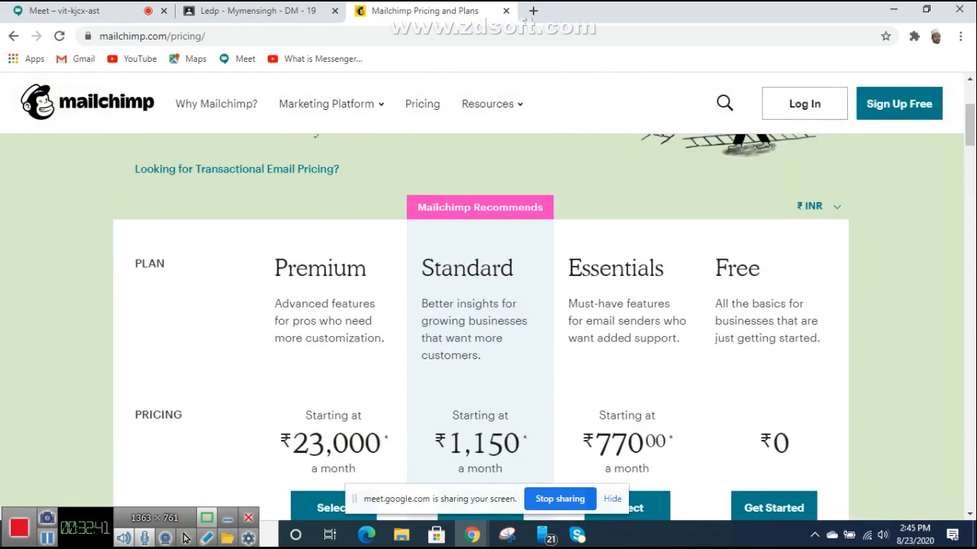
scroll(481, 305, "down", 9)
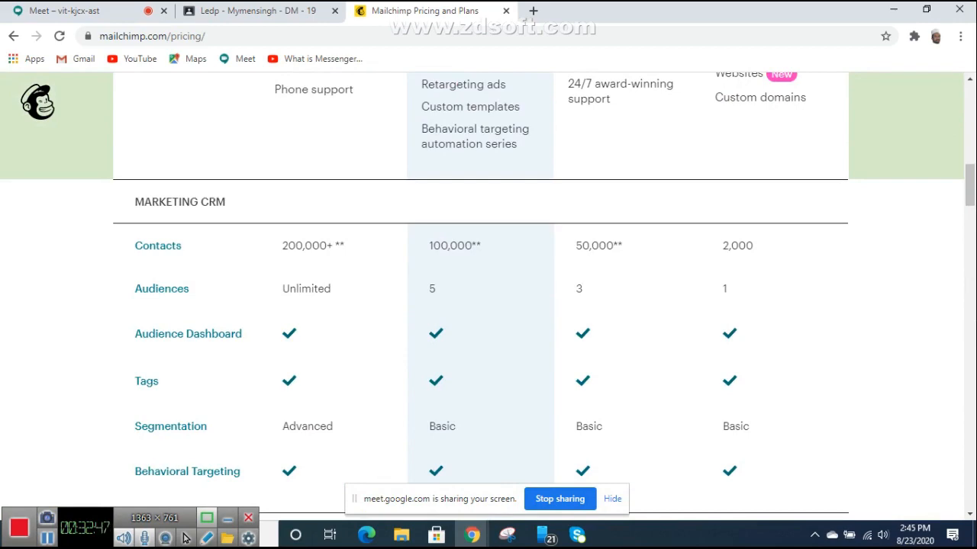
scroll(481, 305, "up", 9)
scroll(481, 305, "up", 3)
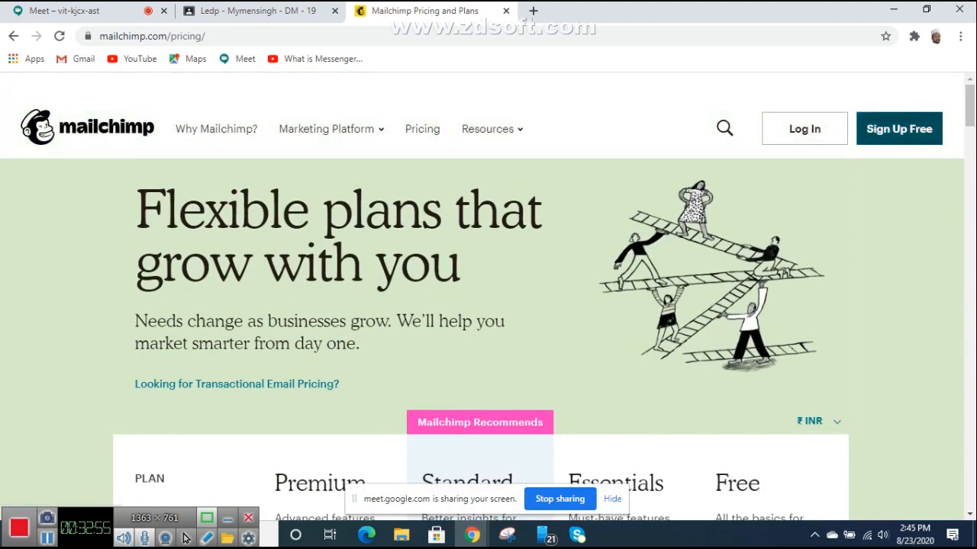
Step: Start a free Mailchimp signup and enter the account e-mail address in the Email field
left_click(899, 129)
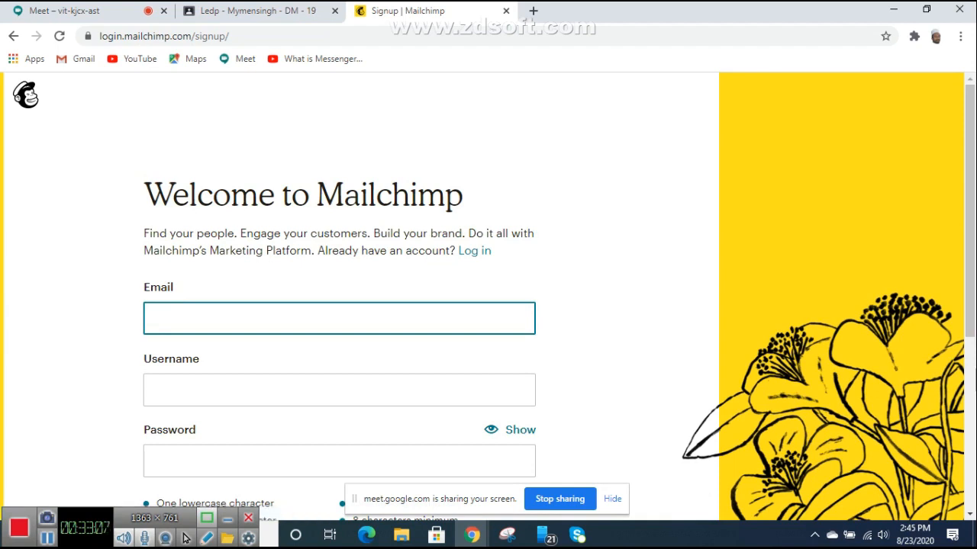
left_click(339, 318)
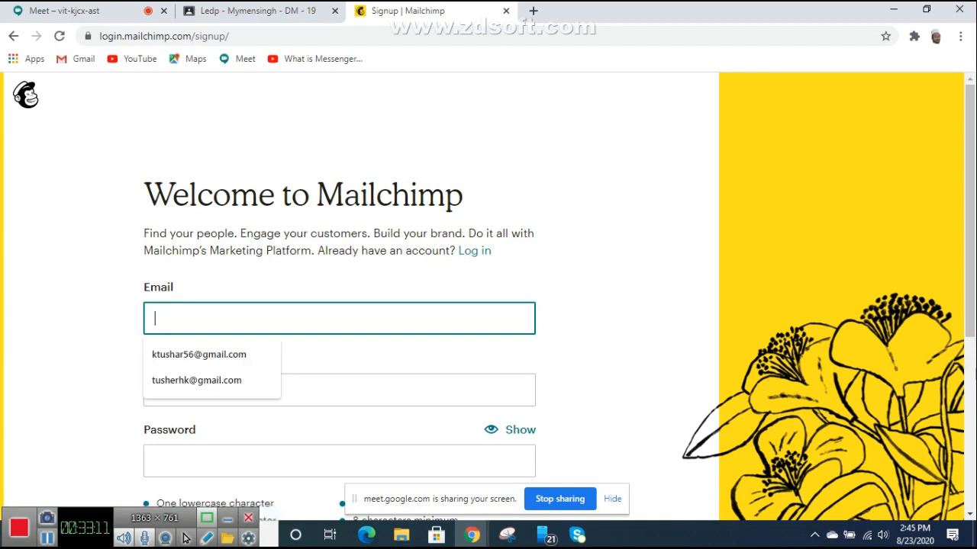
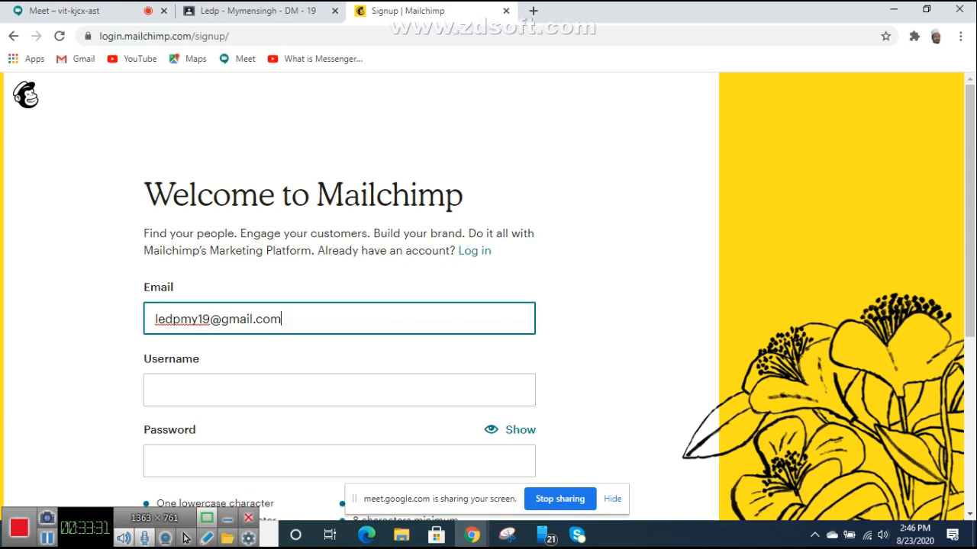
left_click(533, 11)
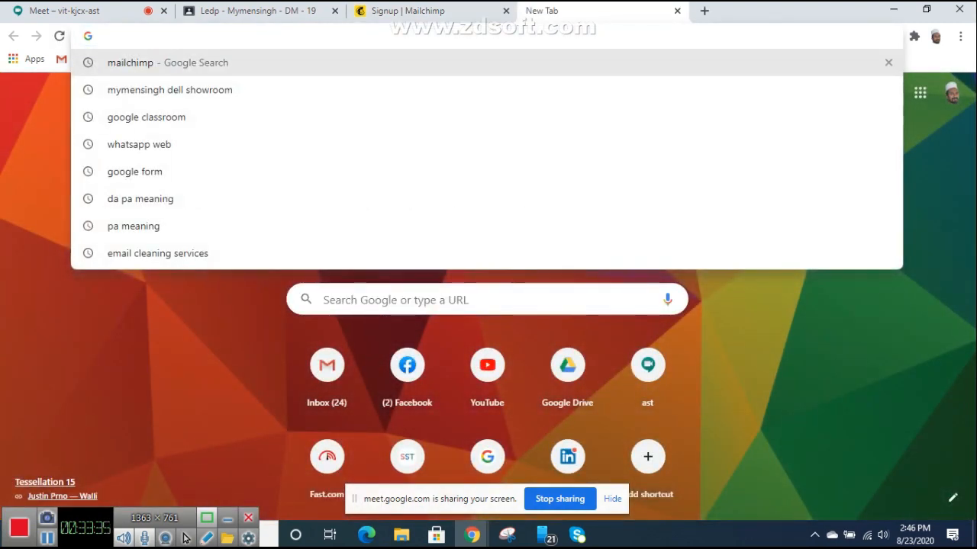
Step: Search Google for 'email marketing services' in the new tab
type("ema")
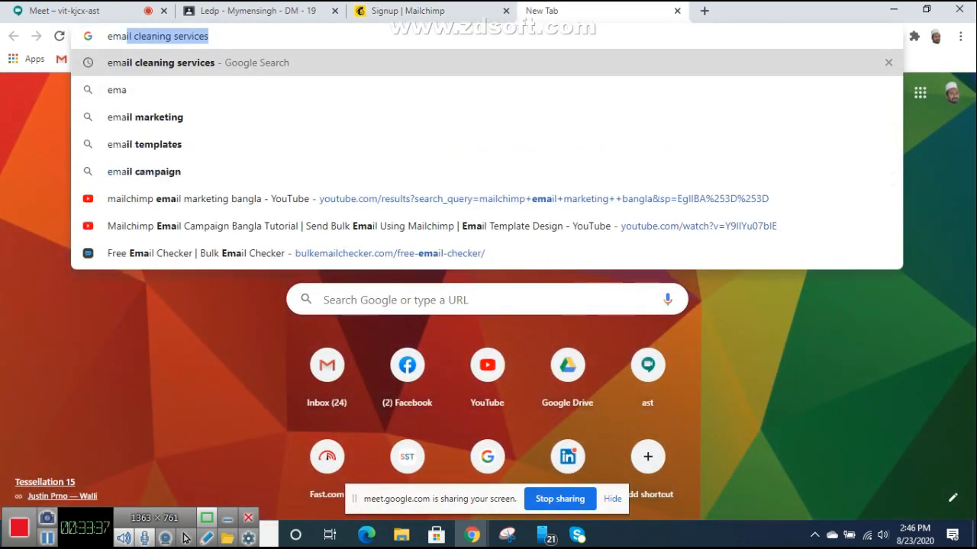
type("il ")
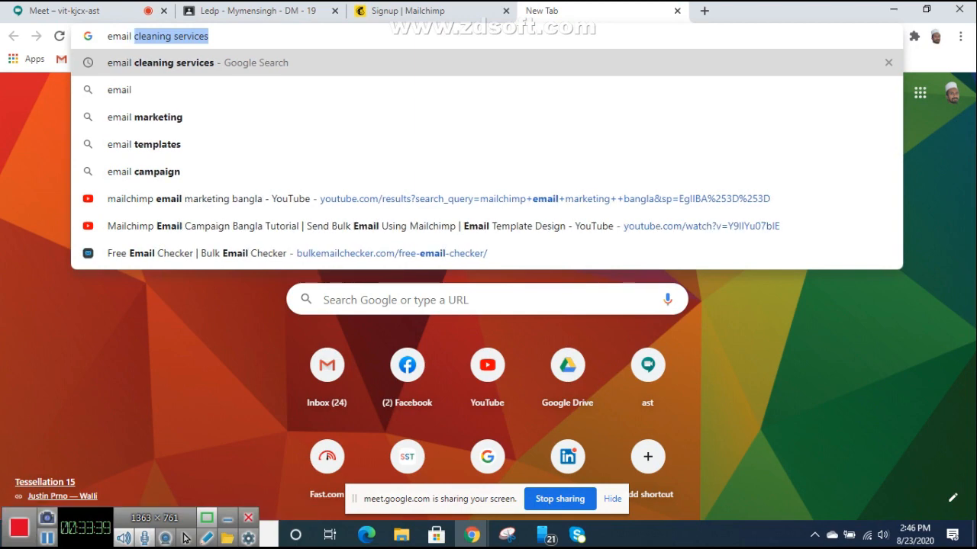
type("marke")
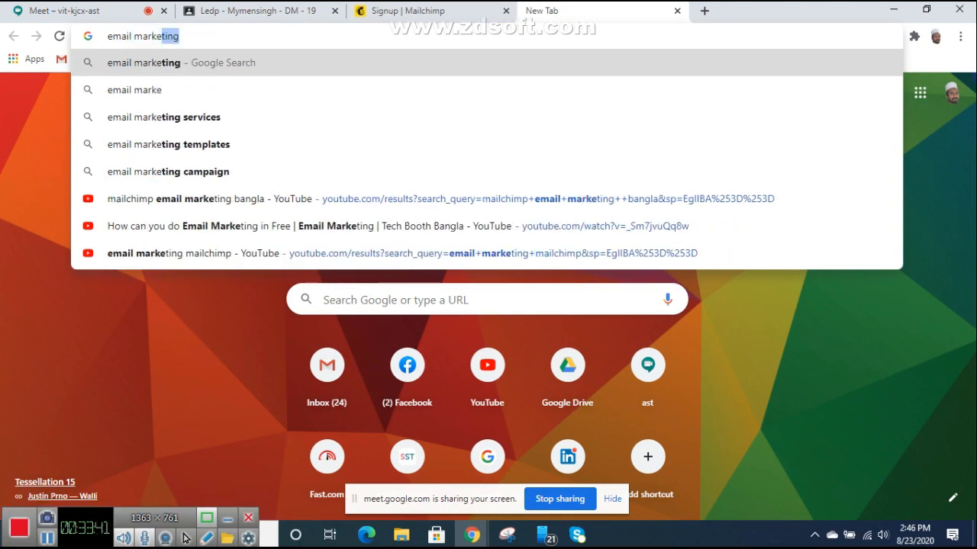
type("ti")
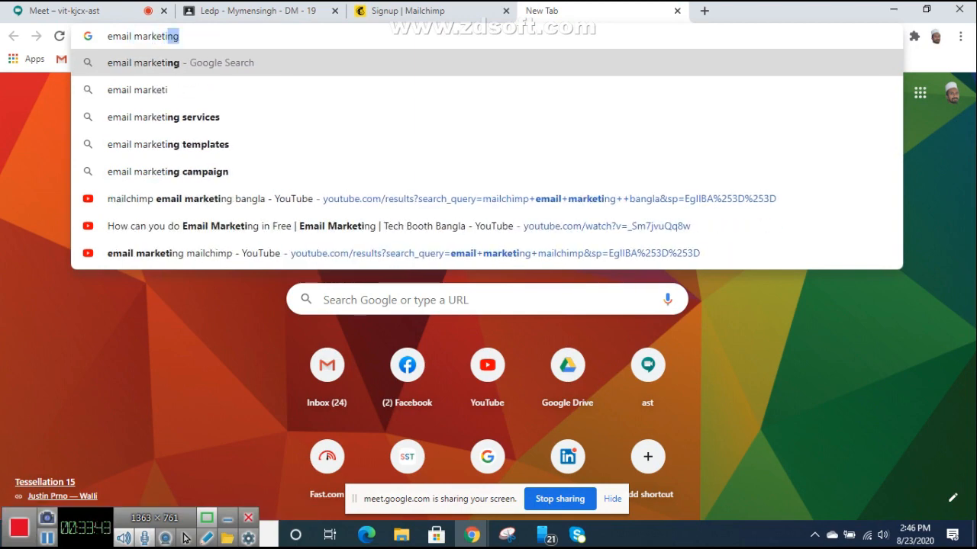
type("g ")
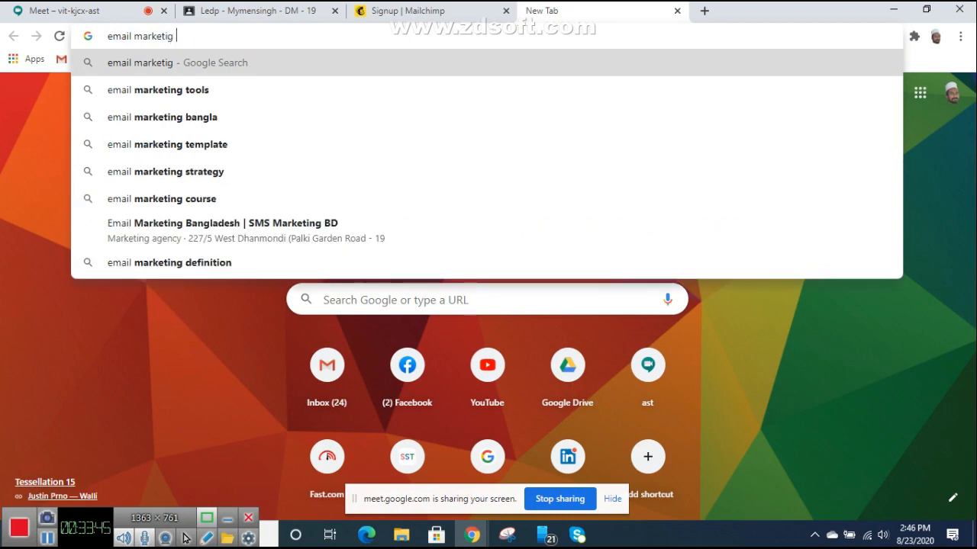
type("se")
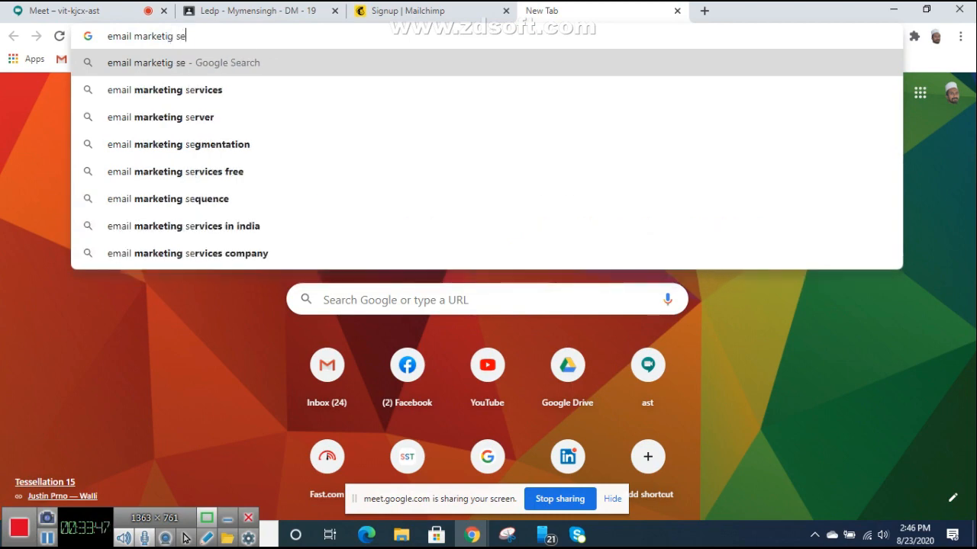
key("Down")
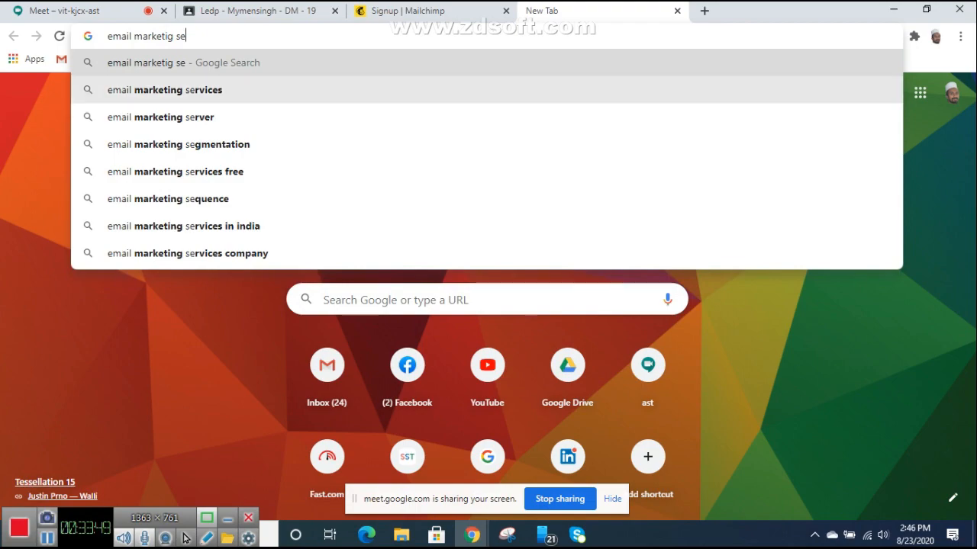
key("Return")
Step: Open the WPBeginner '7 Best Email Marketing Services' article from the results
scroll(489, 305, "down", 2)
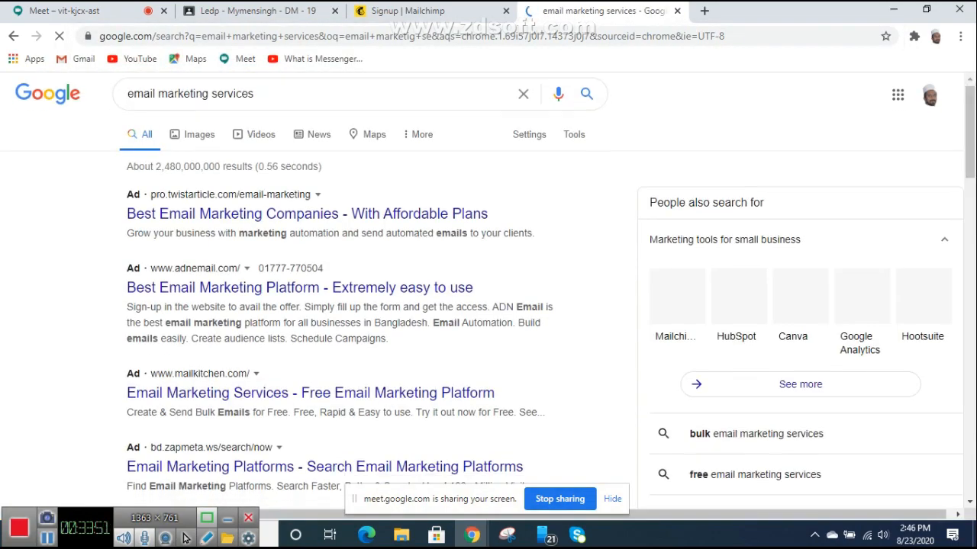
scroll(343, 306, "down", 1)
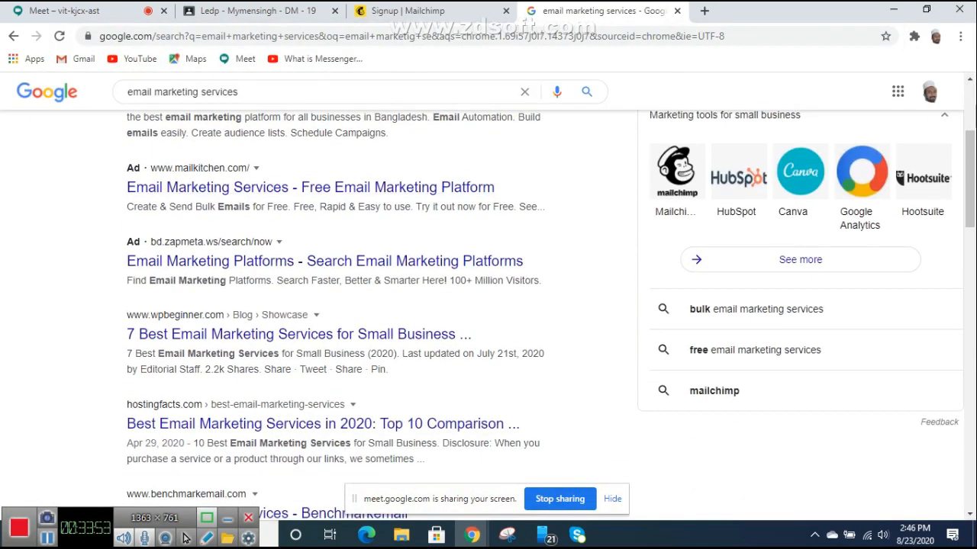
scroll(343, 305, "down", 3)
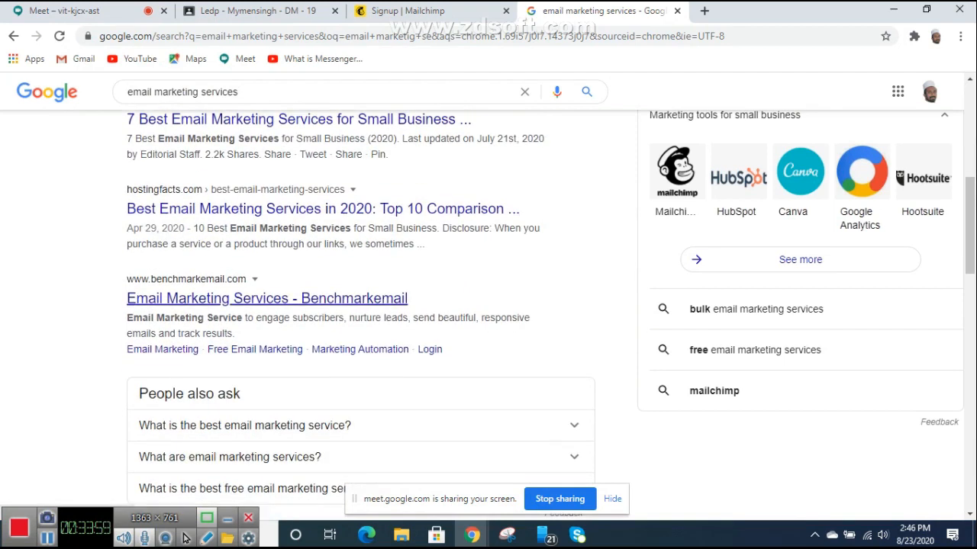
scroll(318, 243, "down", 4)
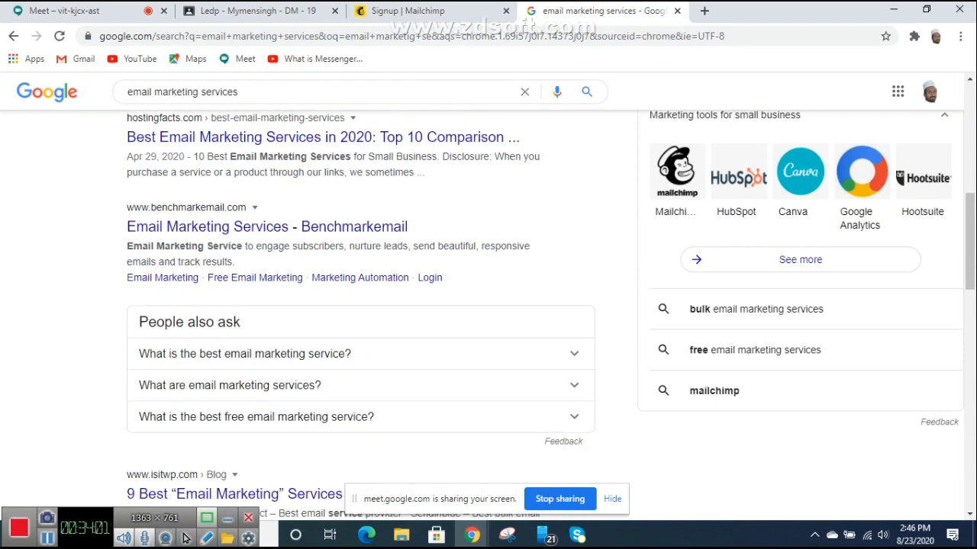
scroll(318, 244, "down", 1)
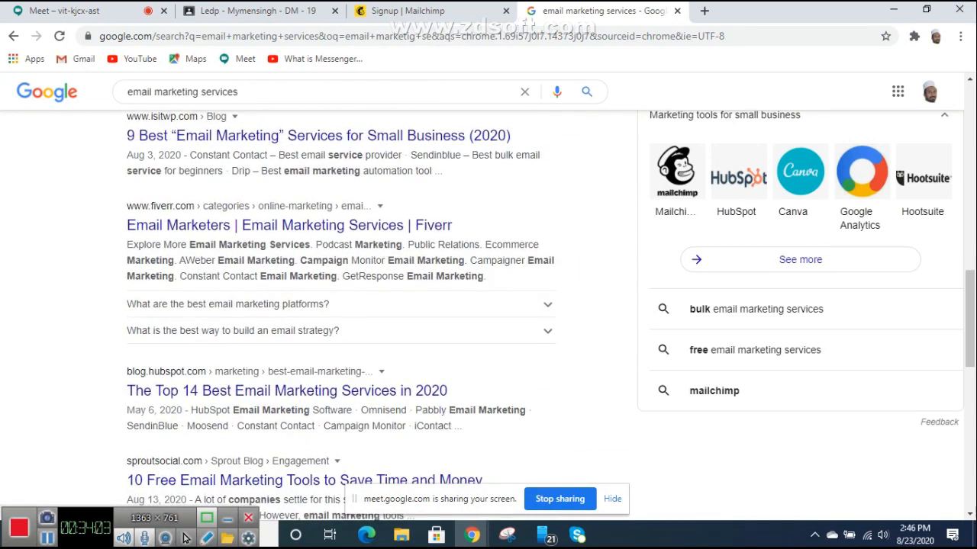
scroll(340, 306, "down", 3)
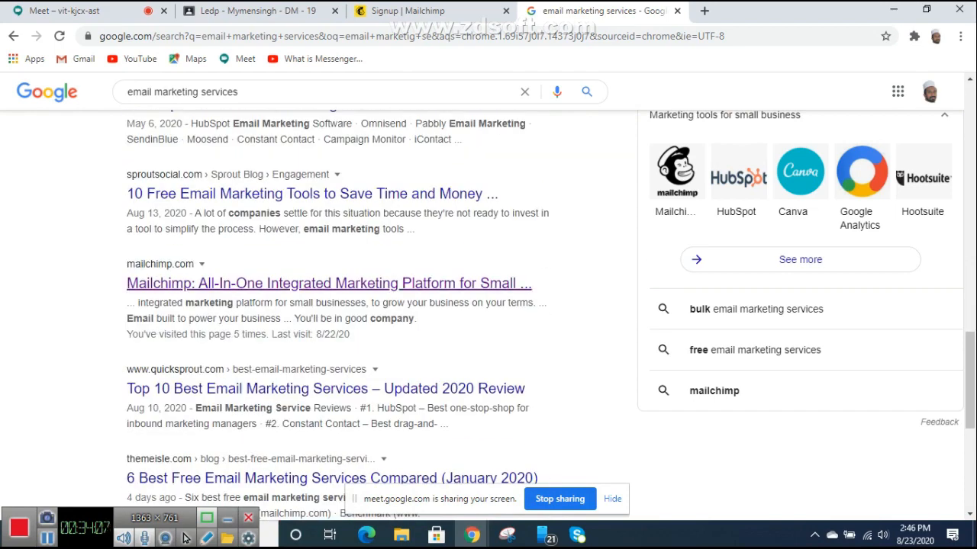
scroll(329, 290, "down", 2)
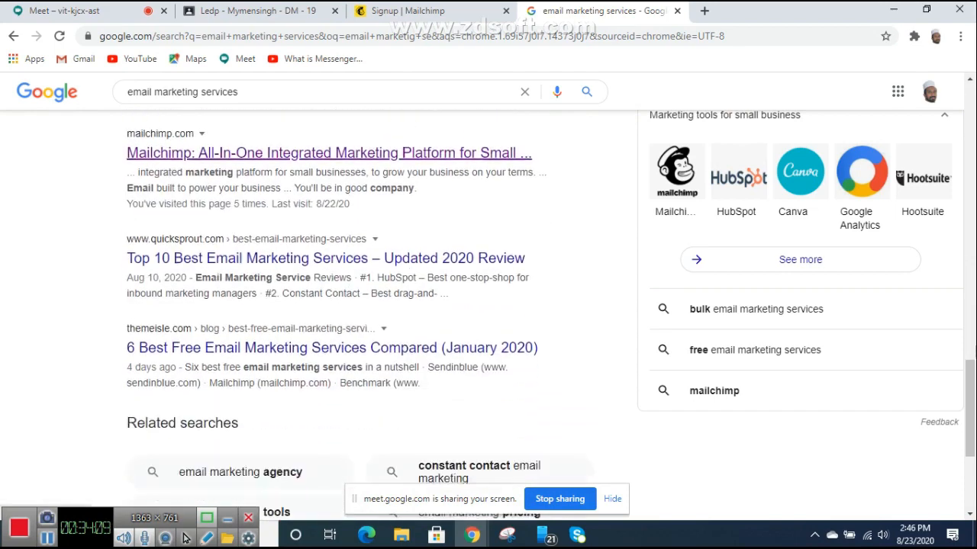
scroll(360, 305, "up", 6)
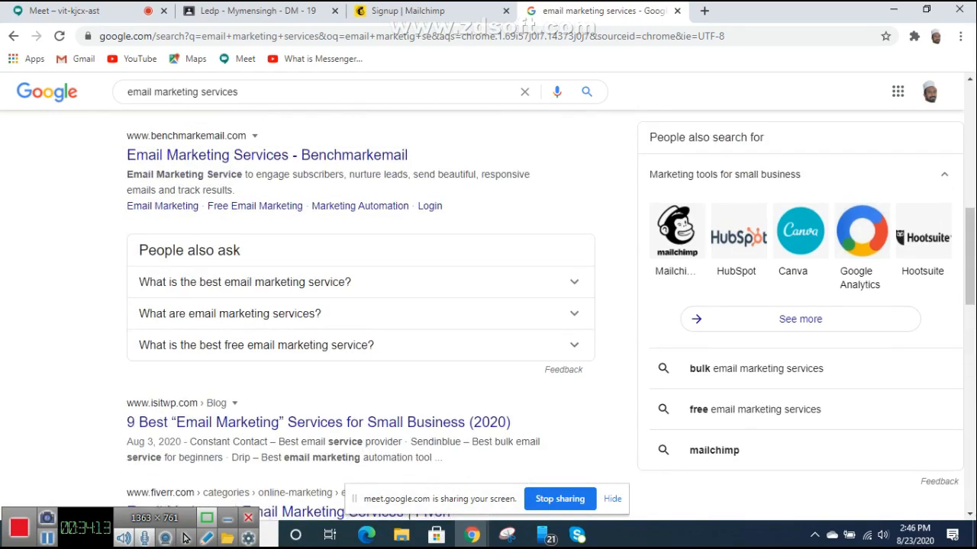
scroll(360, 305, "up", 2)
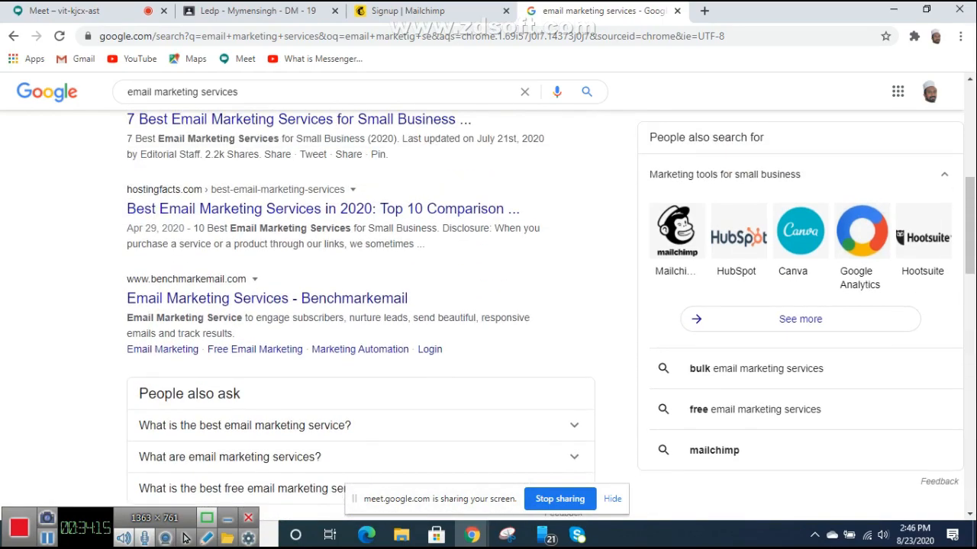
scroll(298, 228, "up", 1)
left_click(297, 190)
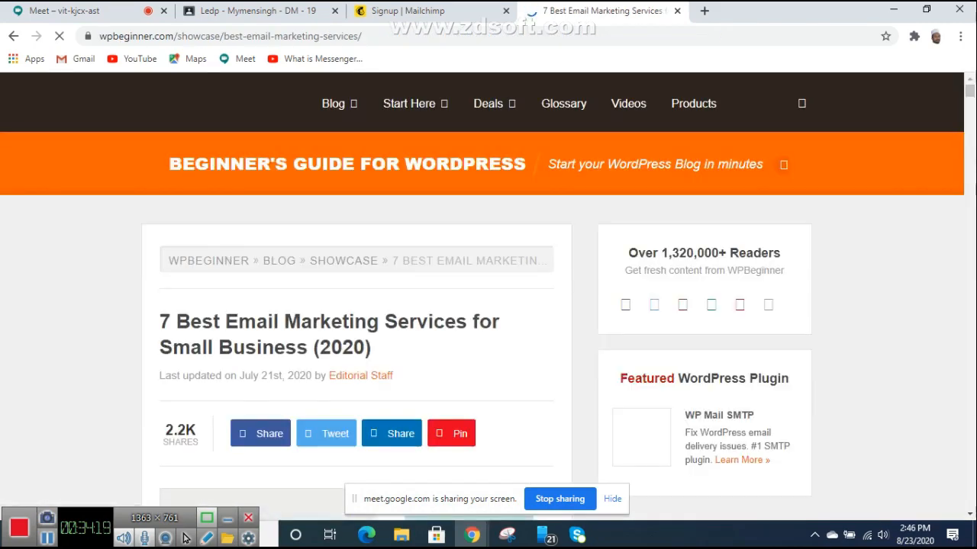
Step: Read down through the WPBeginner email-service comparison
scroll(482, 297, "down", 15)
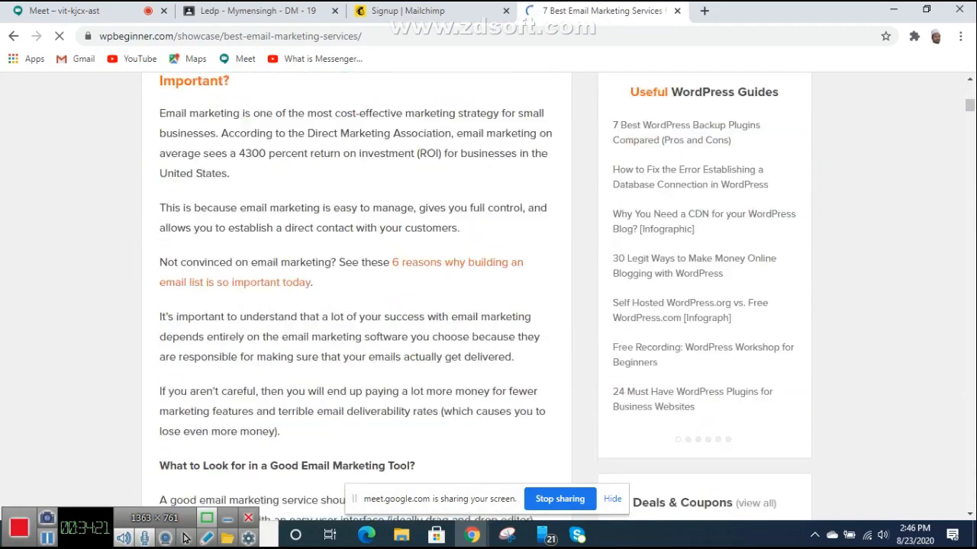
scroll(482, 296, "down", 8)
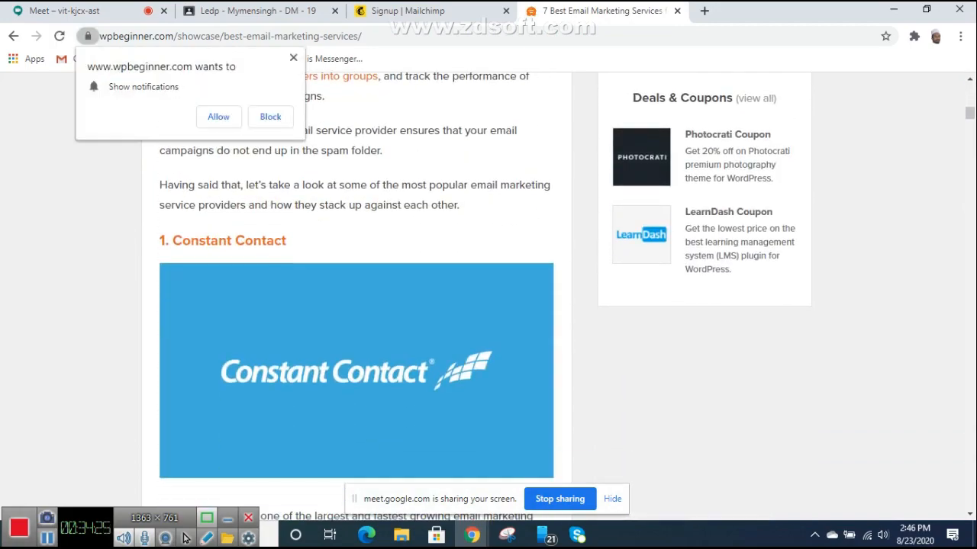
scroll(485, 297, "down", 1)
scroll(356, 305, "down", 4)
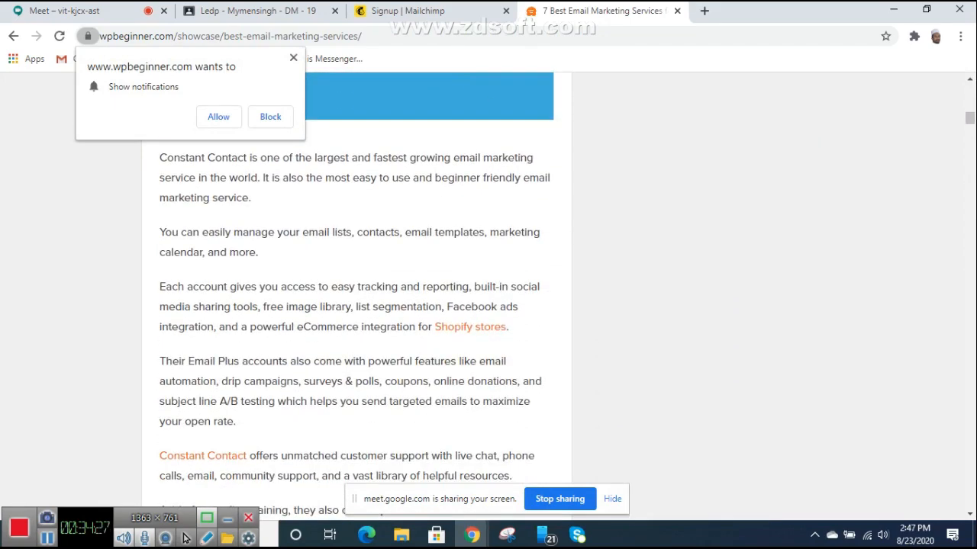
scroll(356, 298, "down", 5)
scroll(356, 298, "down", 2)
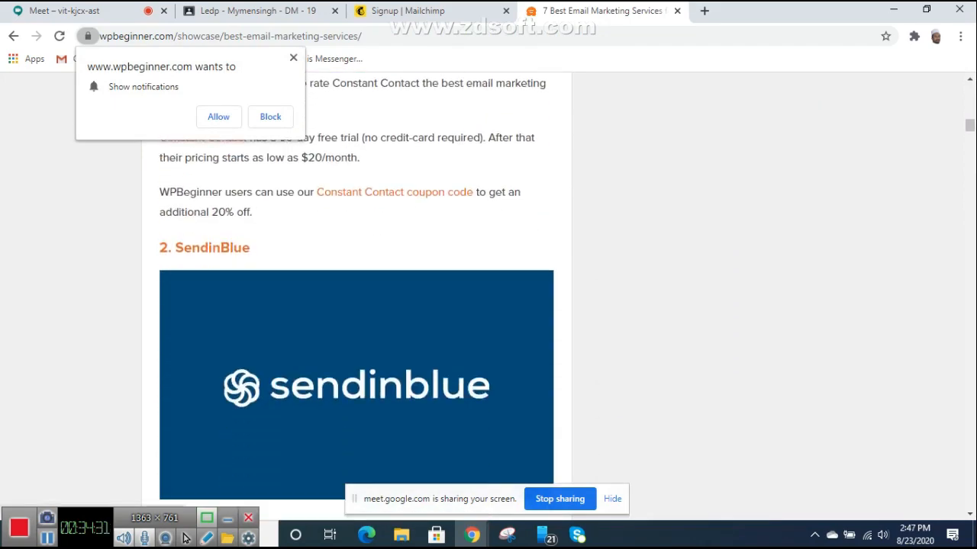
scroll(222, 278, "down", 1)
Step: Finish reading through AWeber, dismiss the notifications prompt, and go back to the Mailchimp signup page
scroll(356, 290, "up", 4)
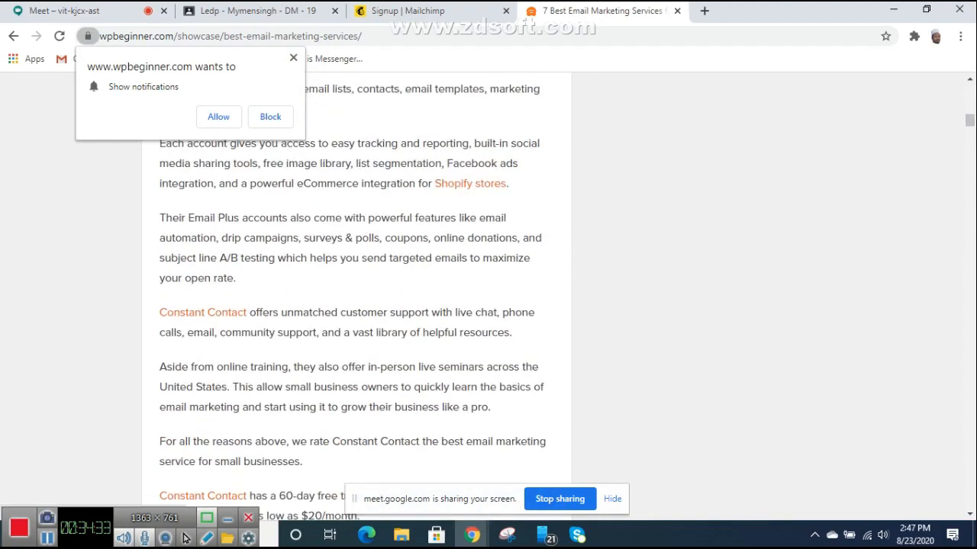
scroll(357, 297, "down", 12)
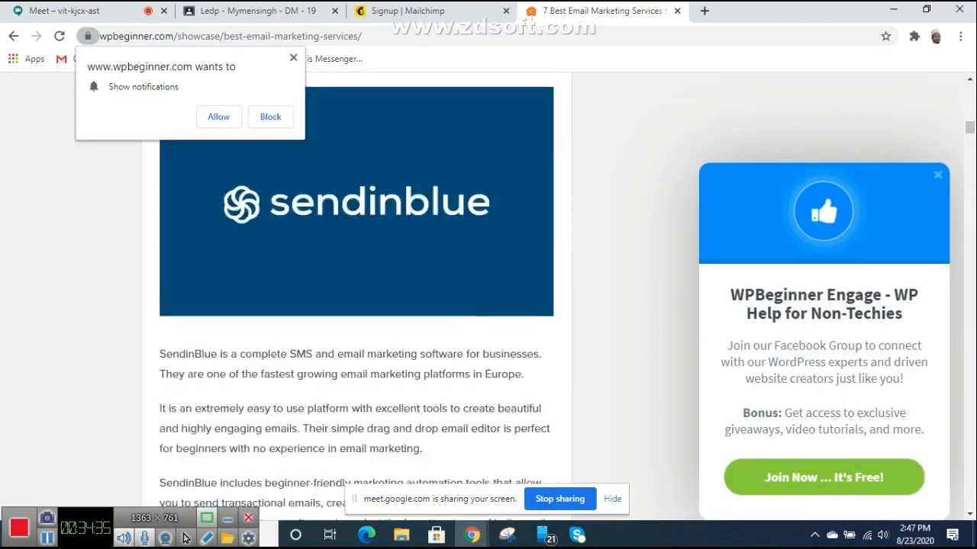
scroll(357, 298, "down", 9)
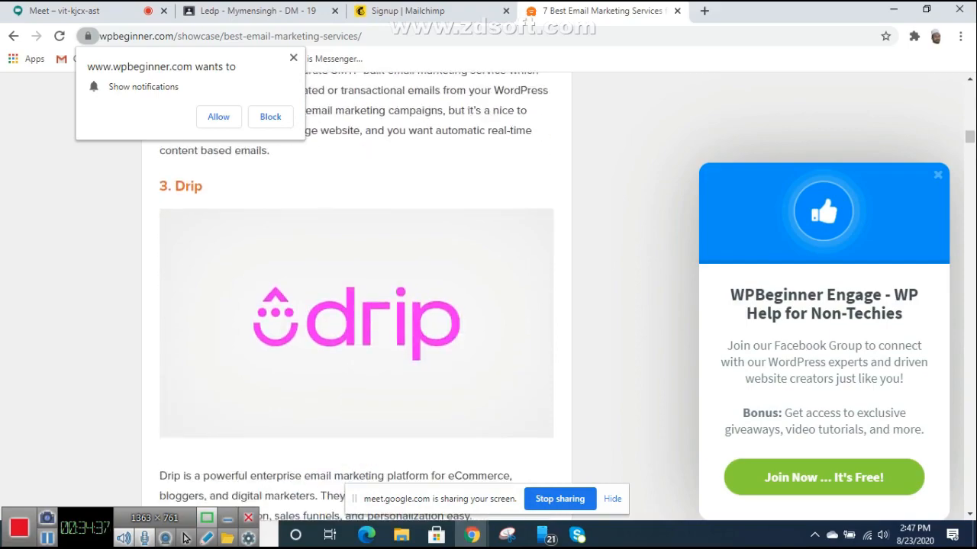
scroll(356, 298, "up", 1)
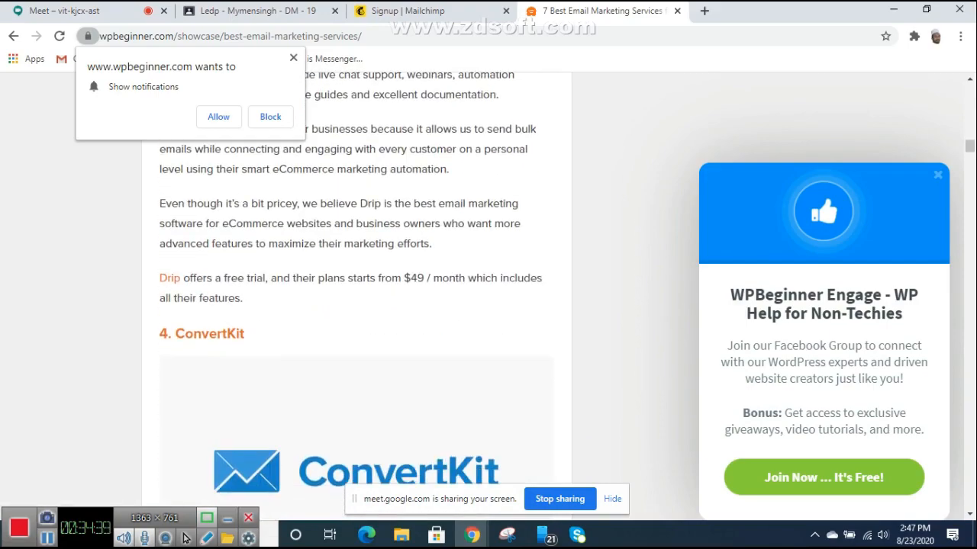
scroll(356, 297, "down", 10)
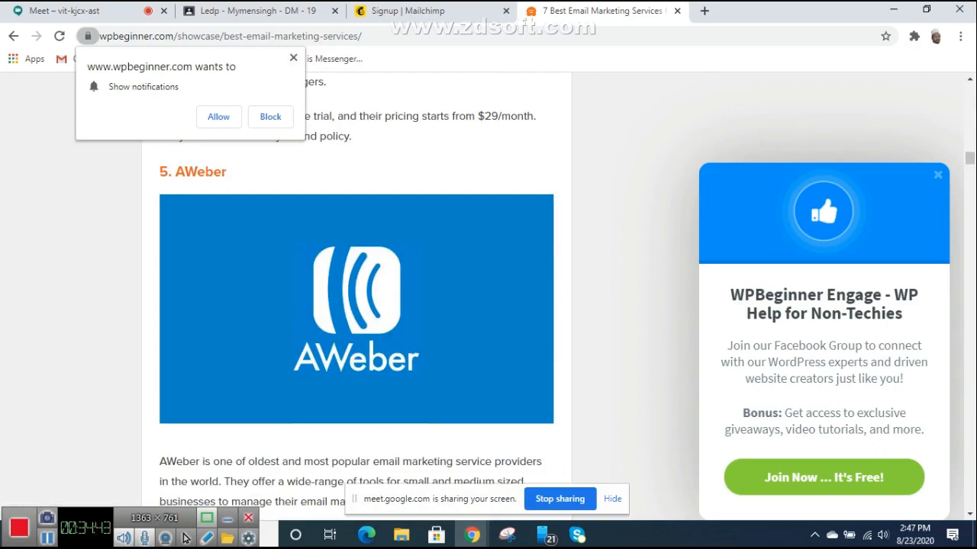
left_click(293, 58)
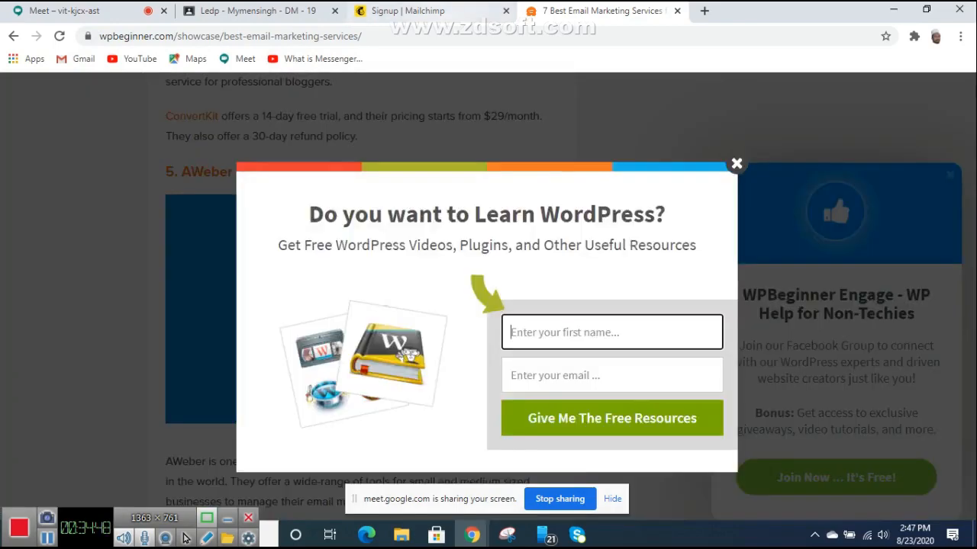
left_click(452, 12)
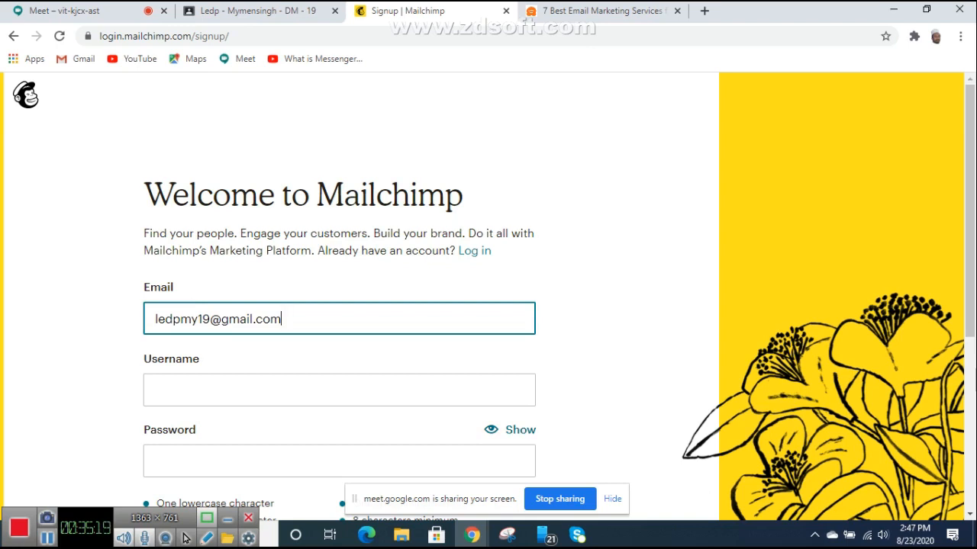
Step: Copy the e-mail address's name part and paste it in as the Username
scroll(489, 297, "down", 1)
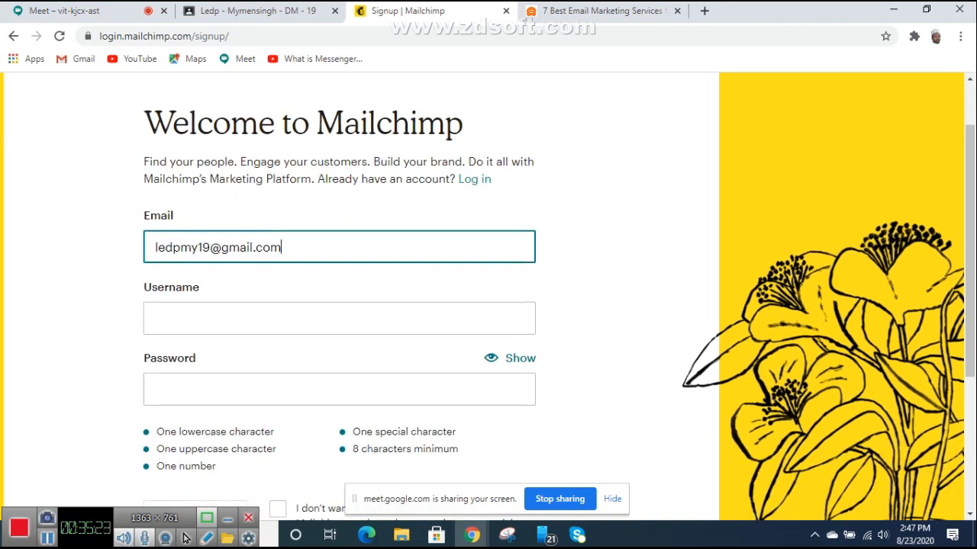
double_click(176, 248)
key("ctrl+c")
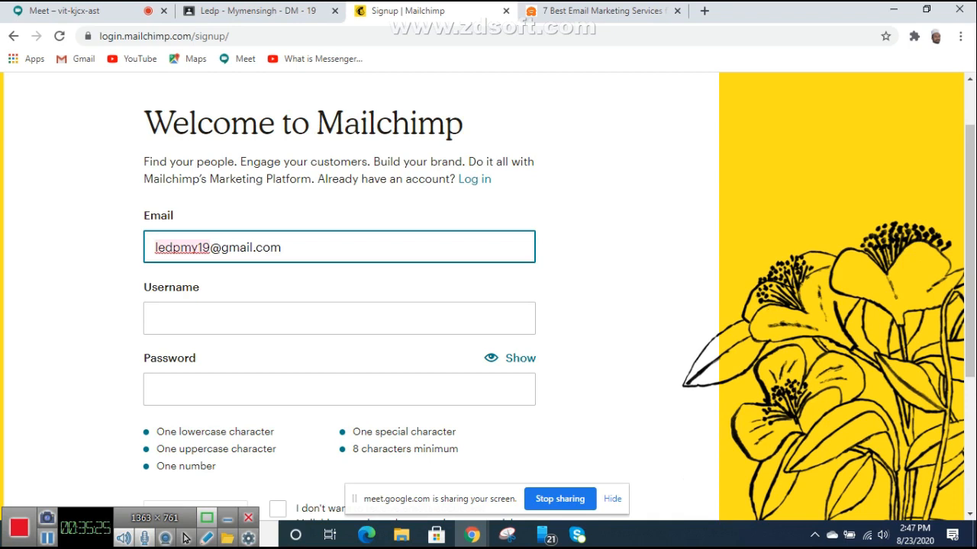
right_click(174, 250)
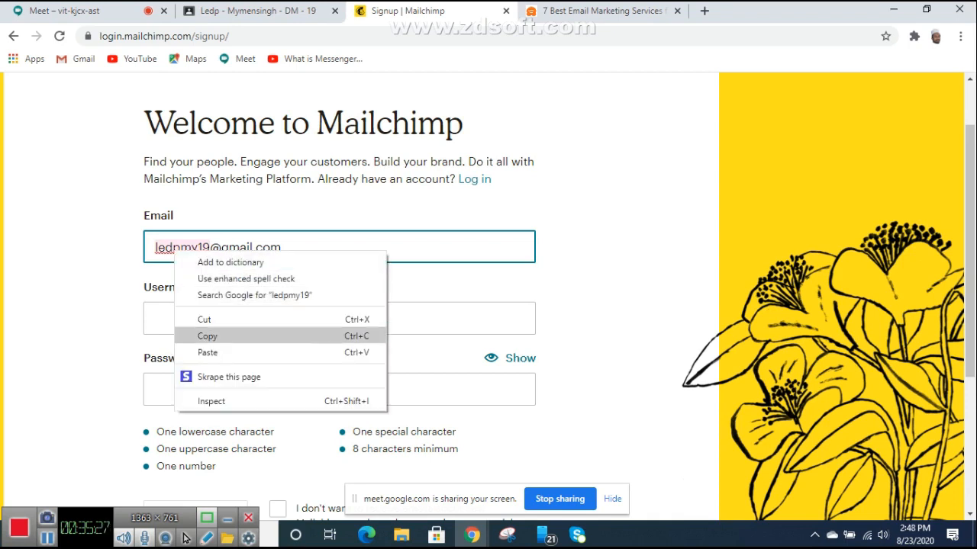
left_click(208, 336)
left_click(196, 319)
right_click(197, 319)
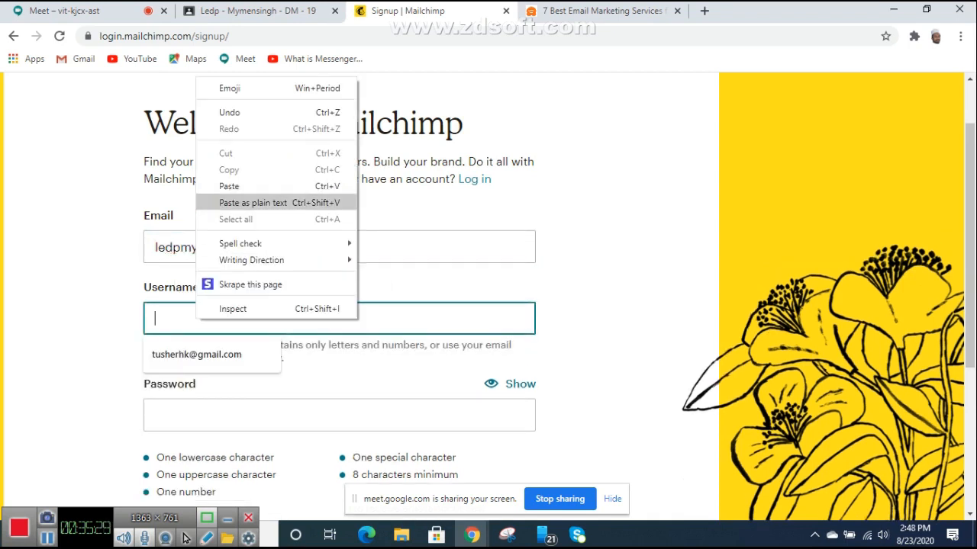
left_click(229, 186)
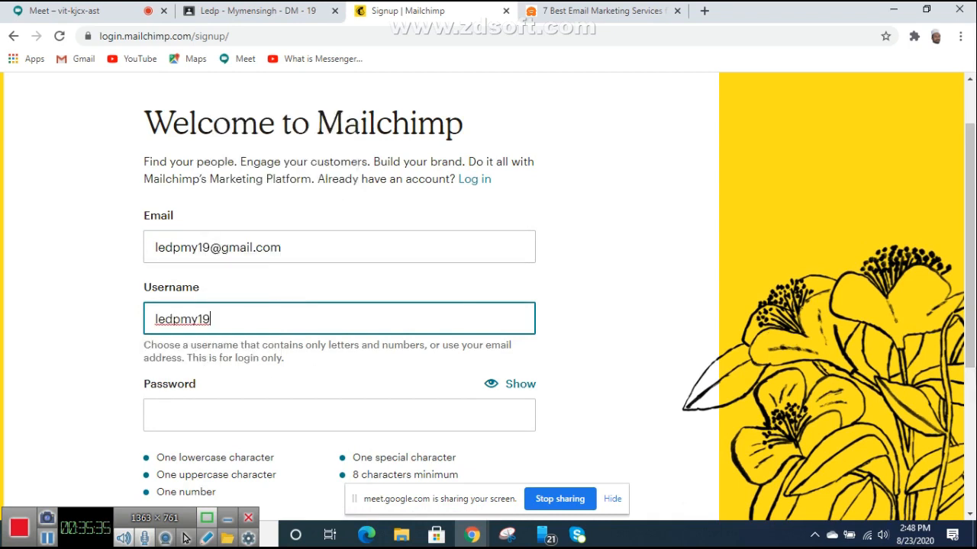
Step: Enter a secure password and tick 'I don't want to receive emails'
scroll(488, 297, "down", 2)
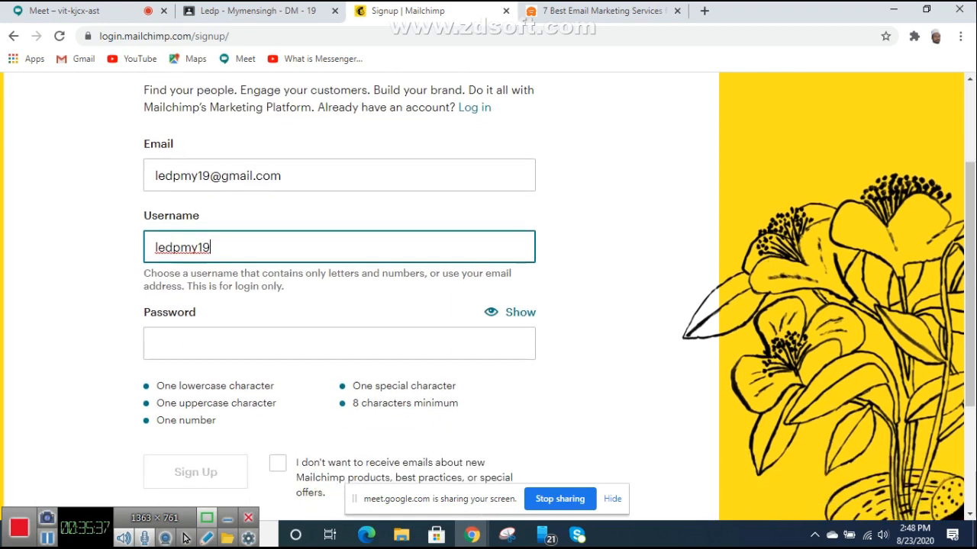
scroll(489, 297, "up", 2)
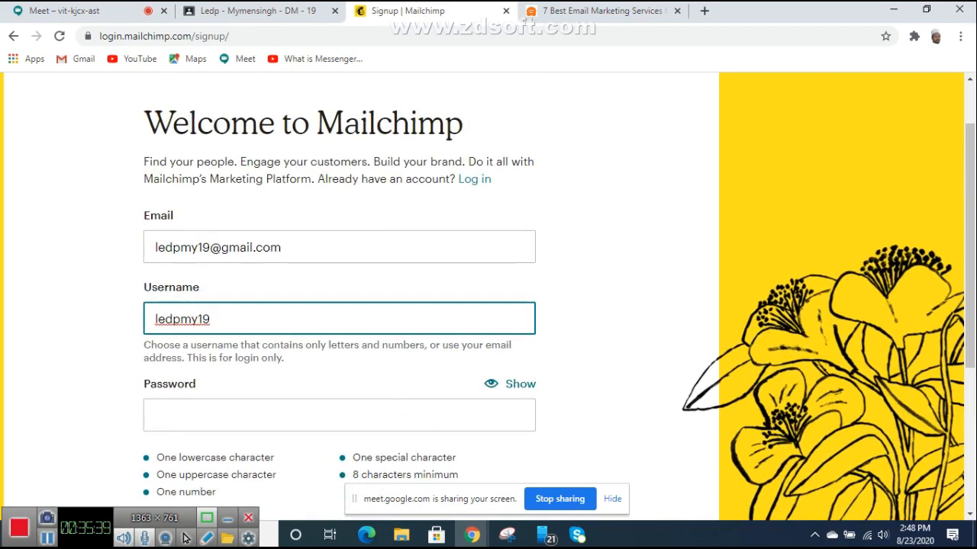
key("Tab")
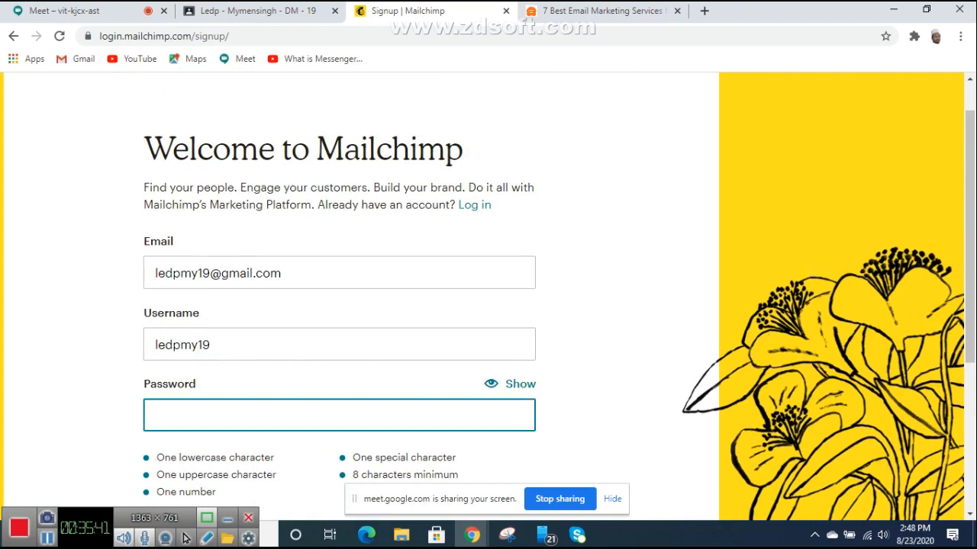
scroll(458, 306, "down", 1)
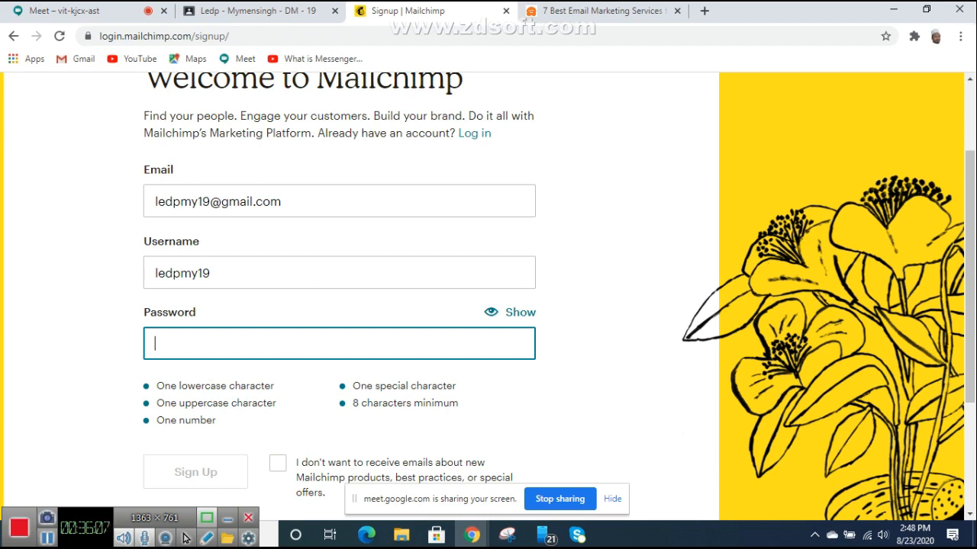
type("••••")
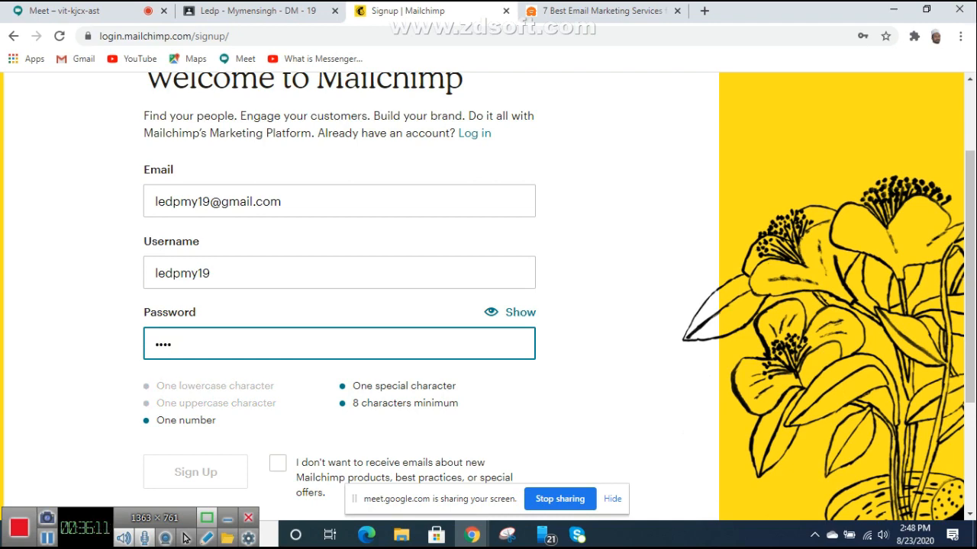
type("•••••••")
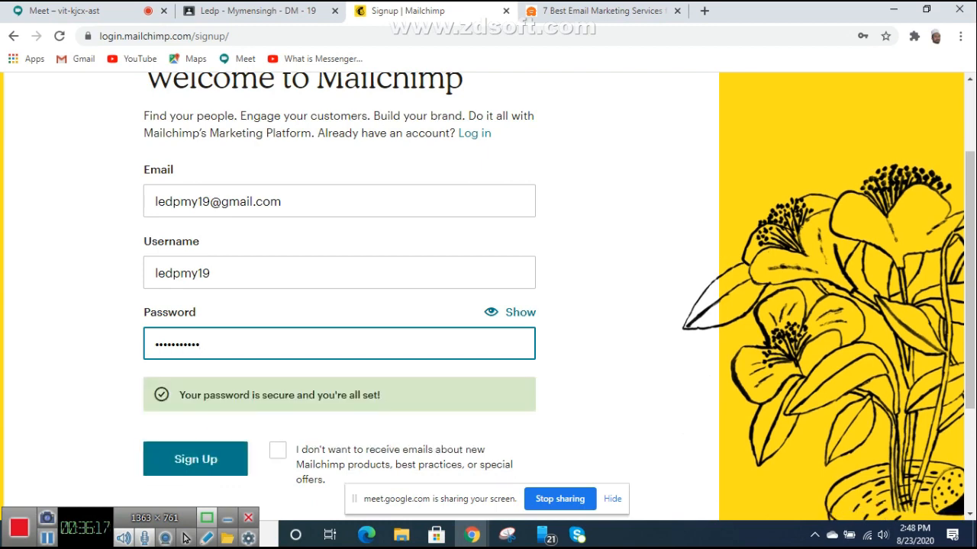
scroll(488, 296, "down", 1)
scroll(488, 296, "down", 2)
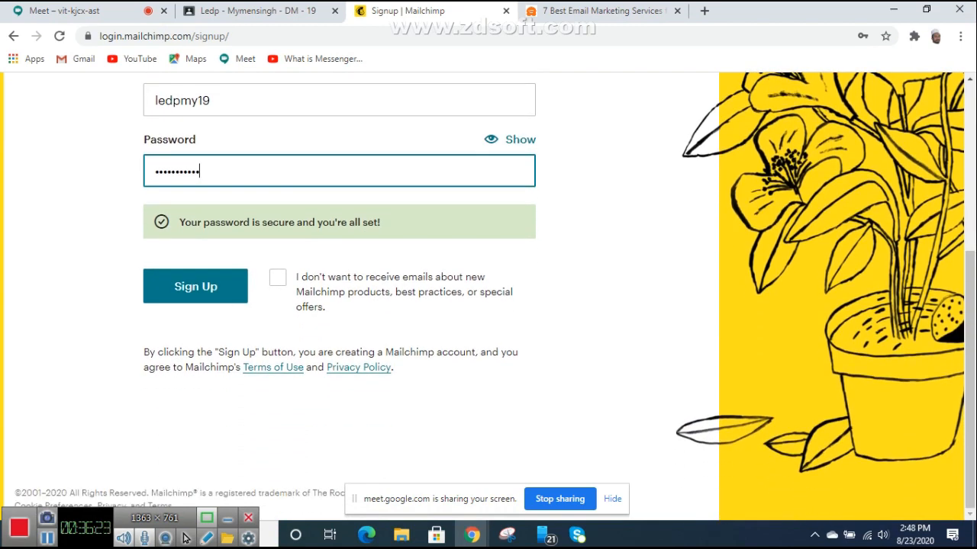
left_click(278, 277)
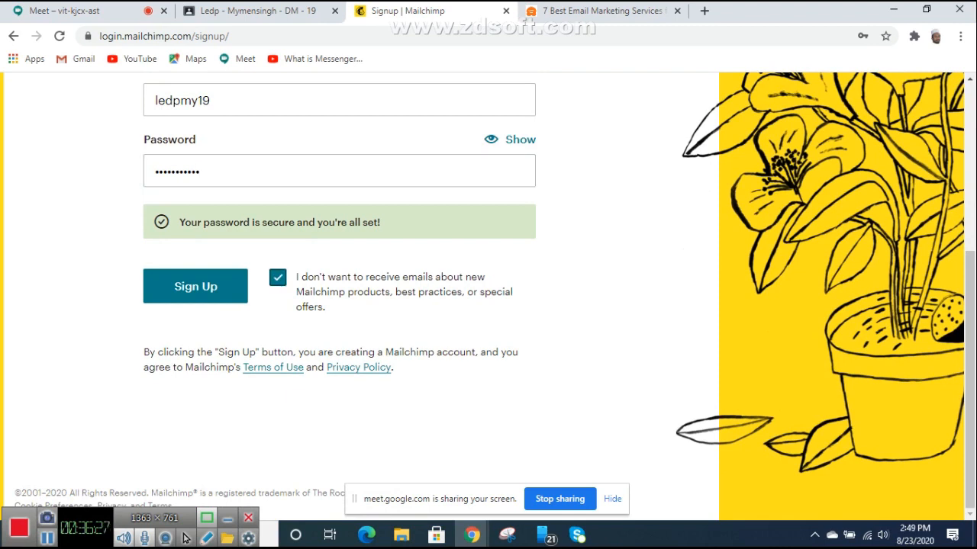
Step: Submit the Mailchimp signup and let Chrome save the new password
left_click(195, 286)
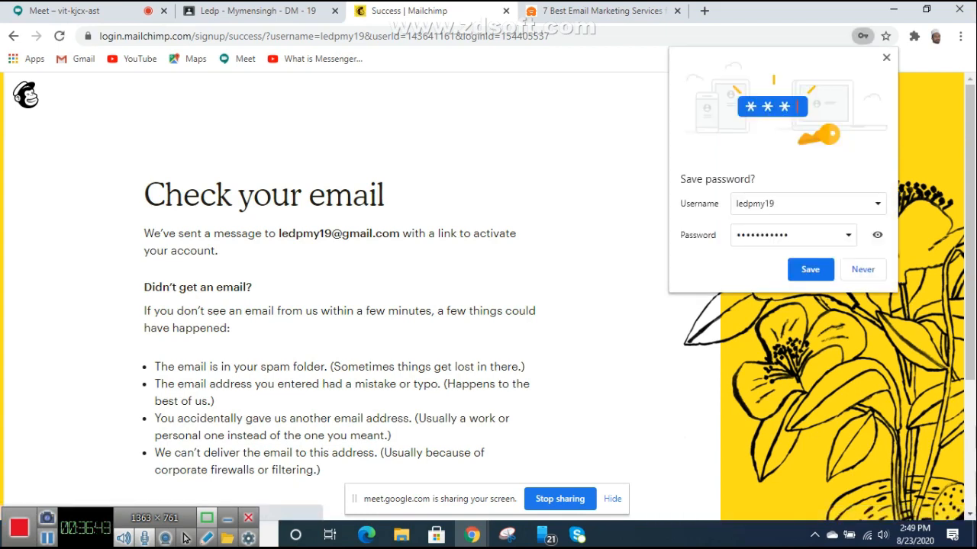
left_click(810, 270)
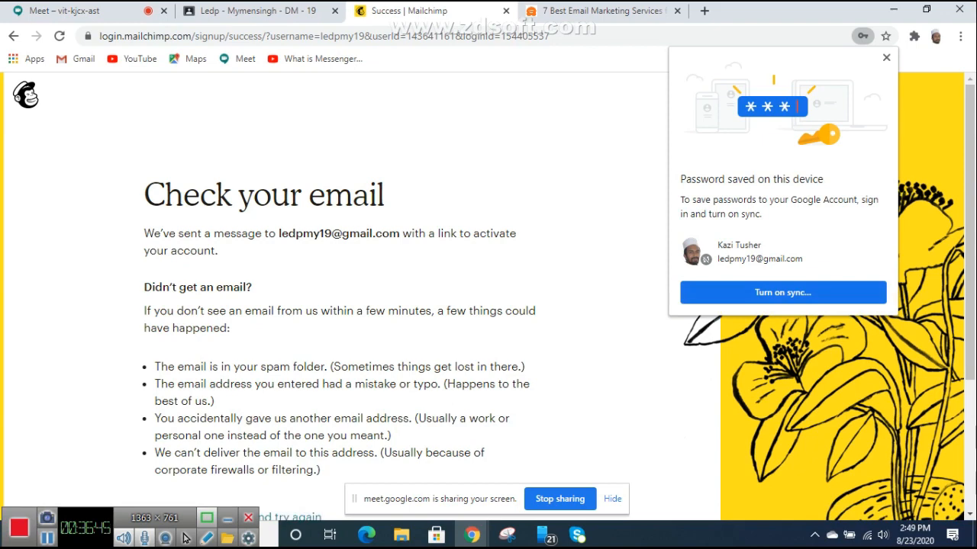
left_click(886, 58)
scroll(488, 297, "down", 2)
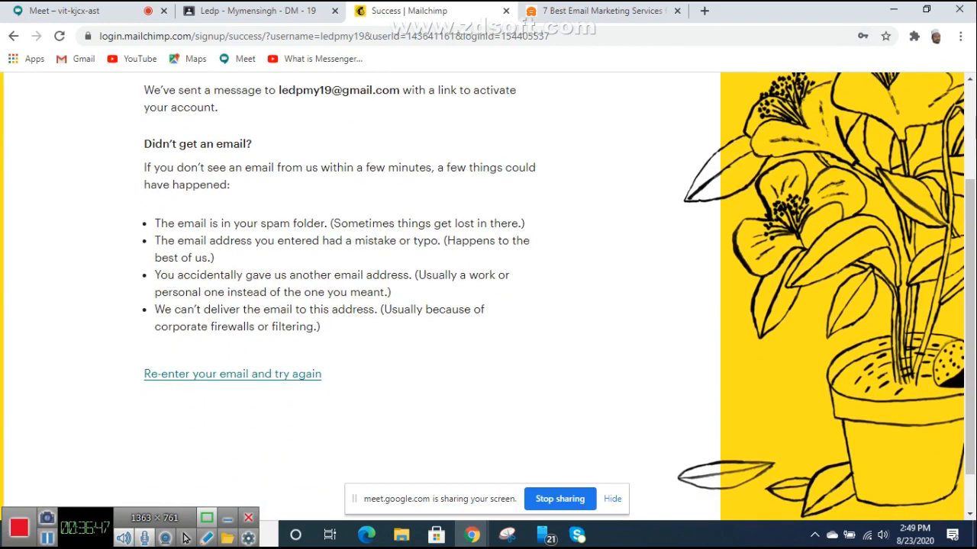
scroll(488, 298, "up", 2)
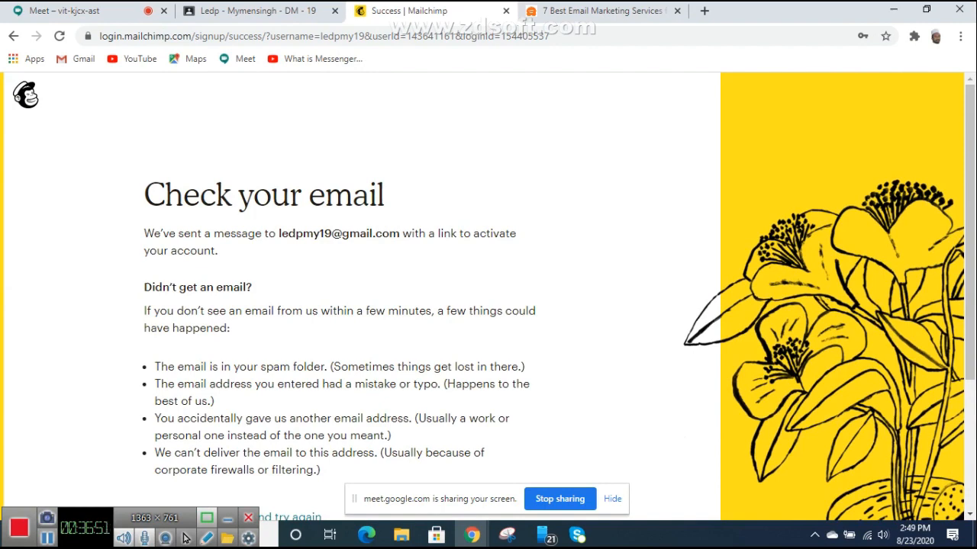
left_click(704, 11)
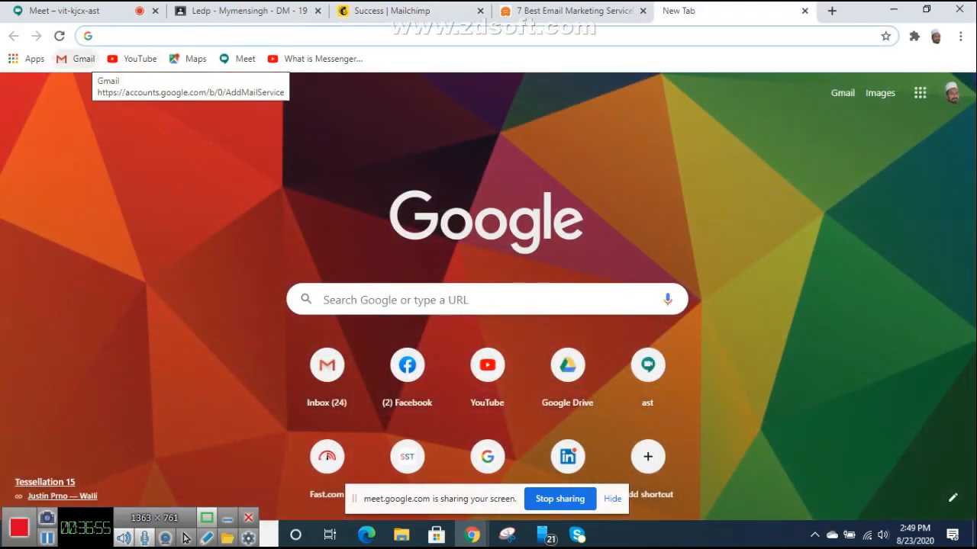
Step: Open the Gmail inbox from the bookmarks bar to find the Mailchimp activation email
left_click(78, 59)
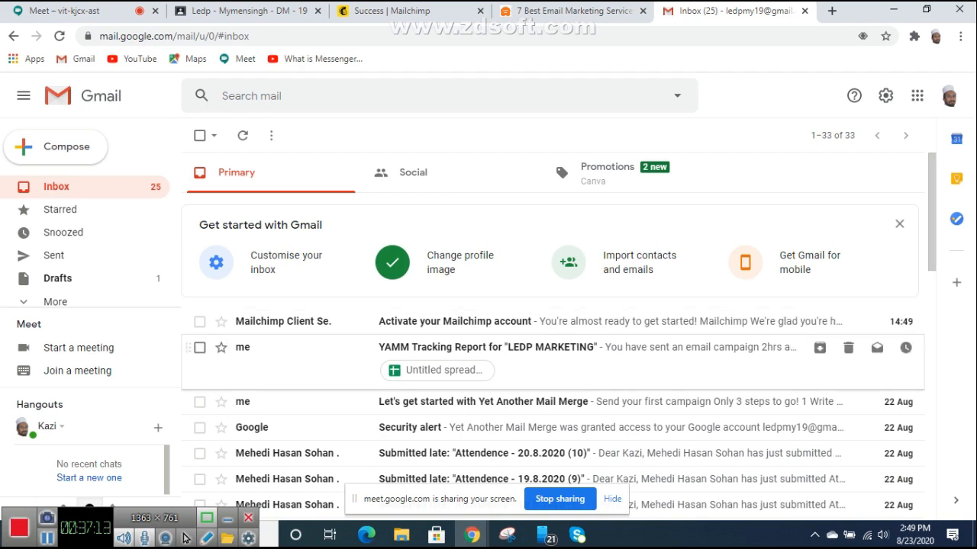
Step: Open the 'Activate your Mailchimp account' email, read it through, and follow its Activate Account link
left_click(455, 321)
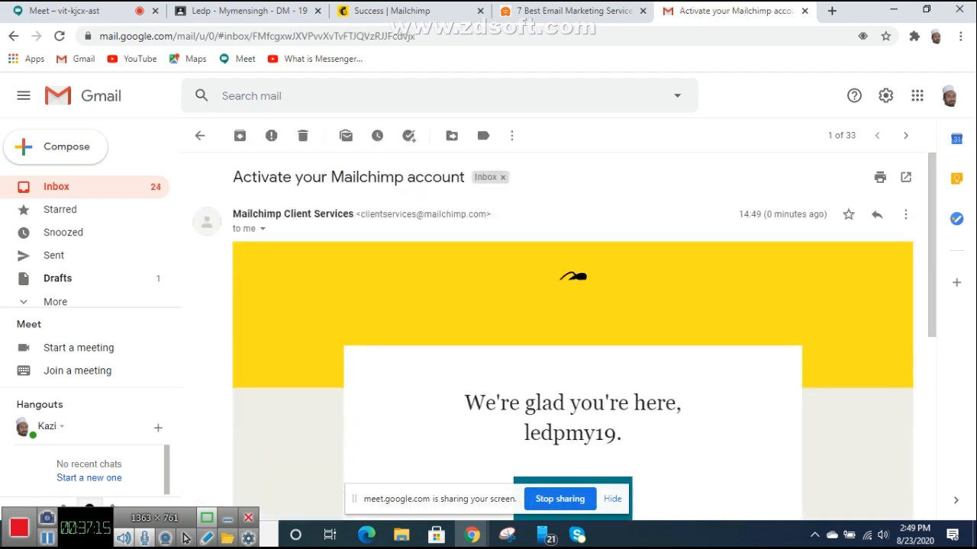
scroll(550, 328, "down", 3)
scroll(572, 329, "up", 2)
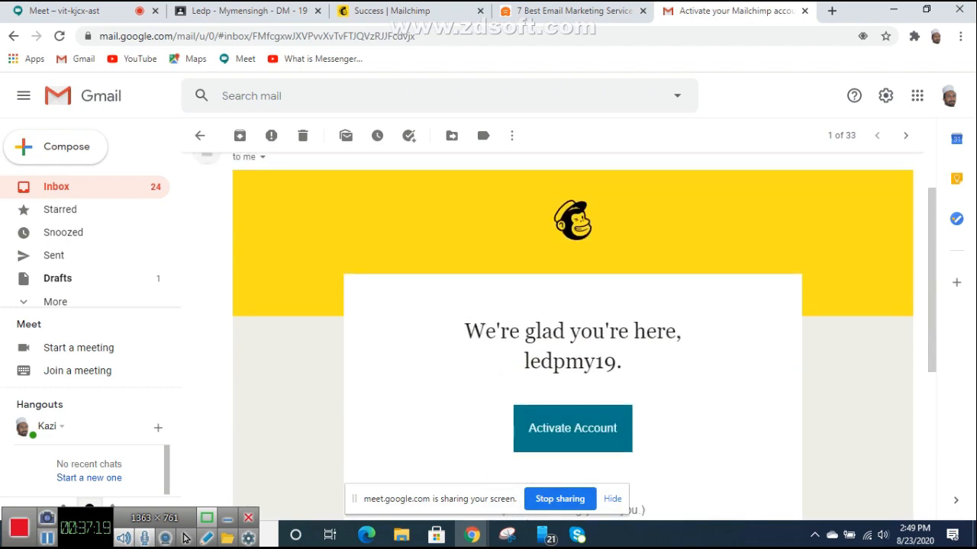
scroll(572, 328, "down", 4)
scroll(573, 328, "up", 2)
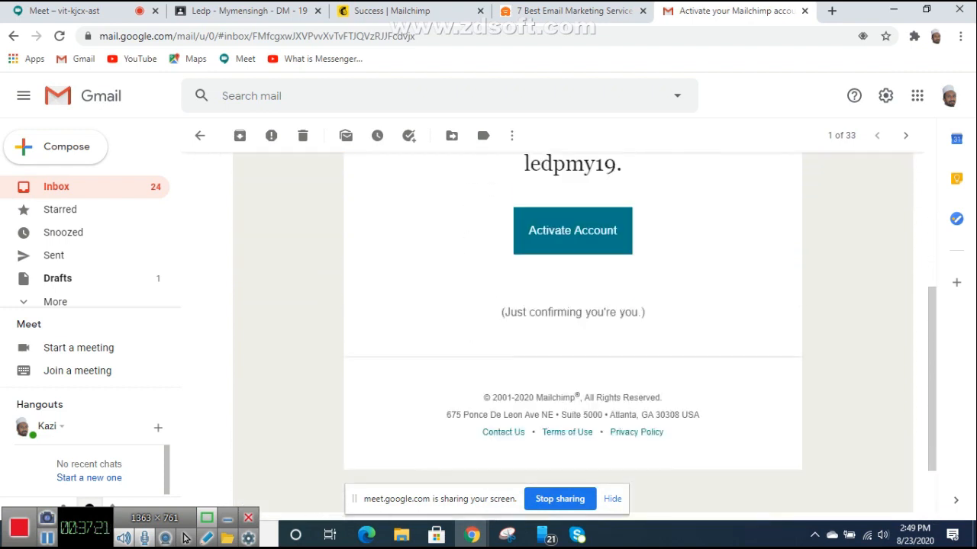
scroll(572, 328, "up", 3)
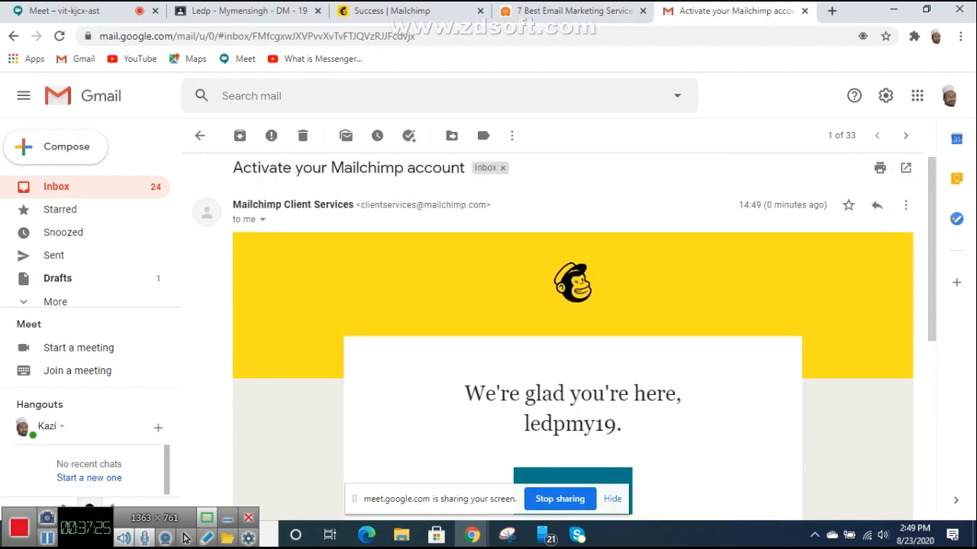
scroll(572, 328, "down", 1)
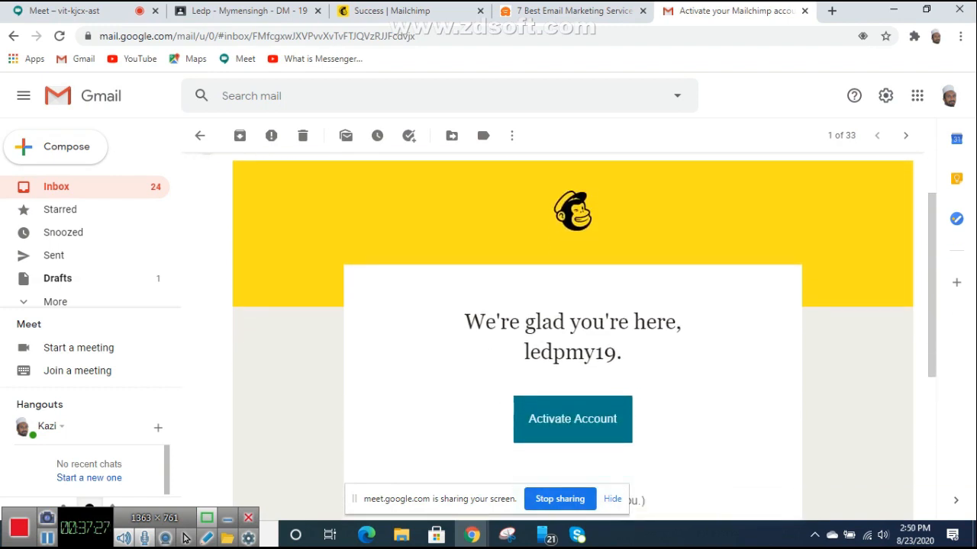
scroll(573, 328, "down", 1)
scroll(573, 328, "up", 2)
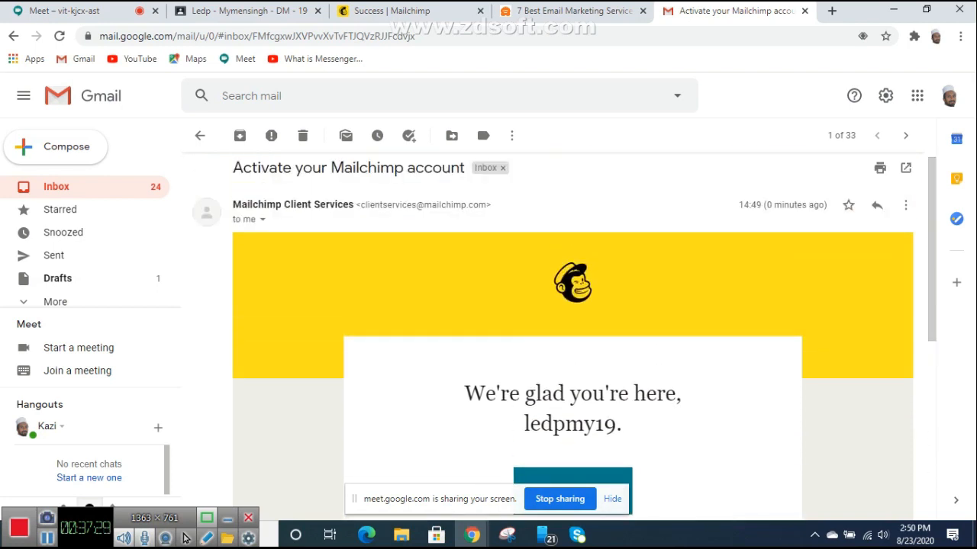
scroll(573, 328, "down", 3)
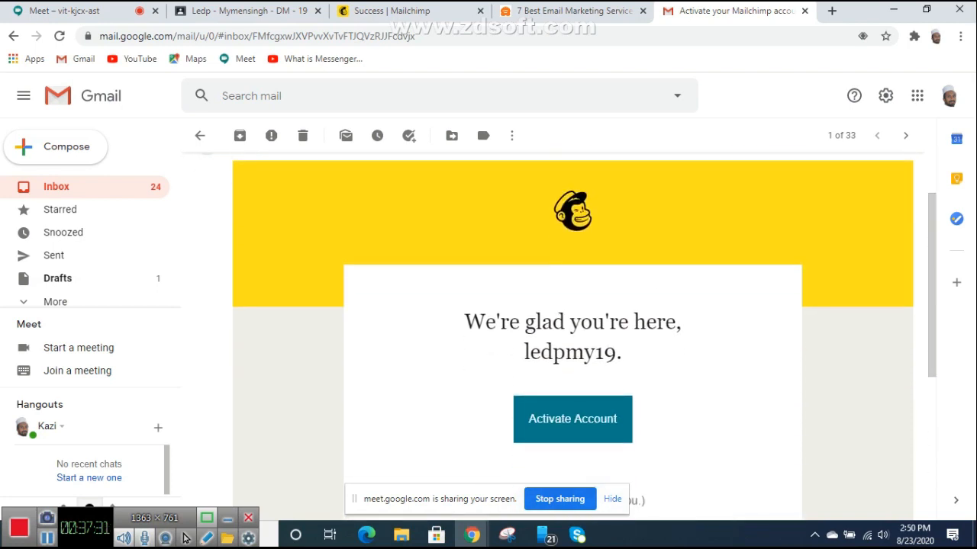
scroll(573, 328, "down", 2)
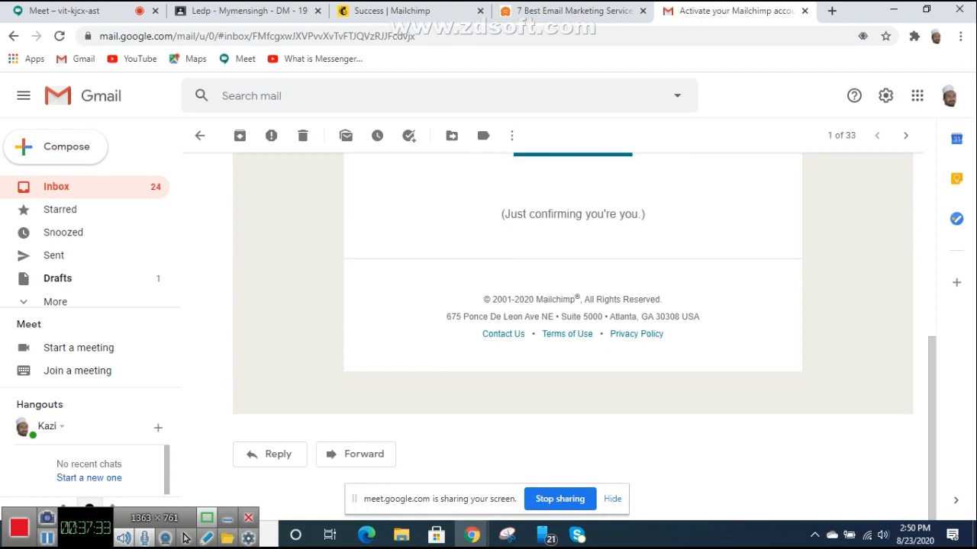
scroll(572, 328, "up", 5)
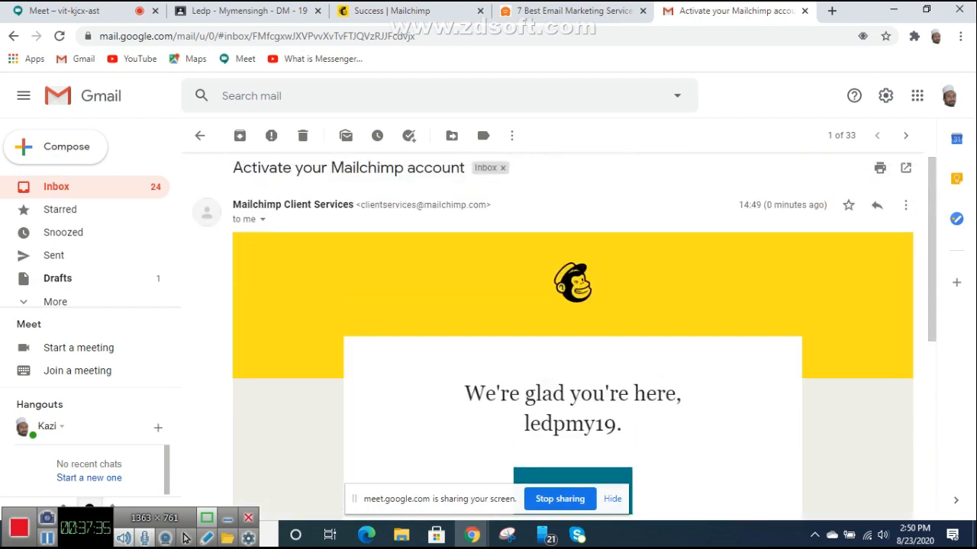
scroll(572, 329, "down", 2)
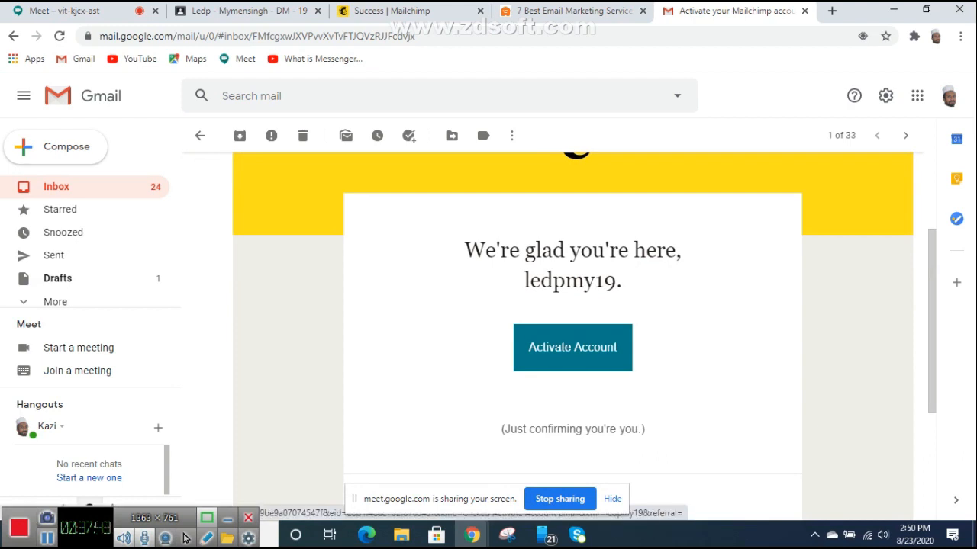
scroll(572, 347, "down", 3)
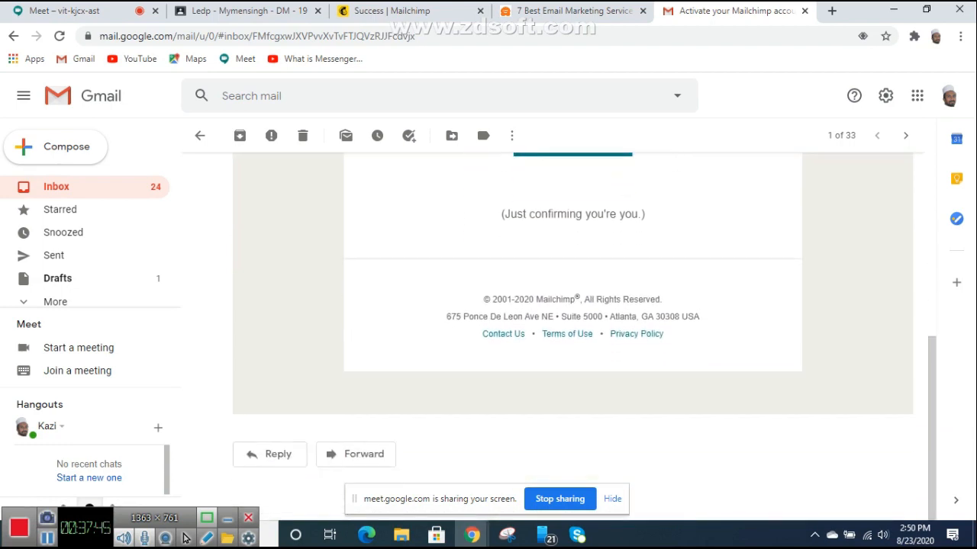
scroll(572, 335, "up", 5)
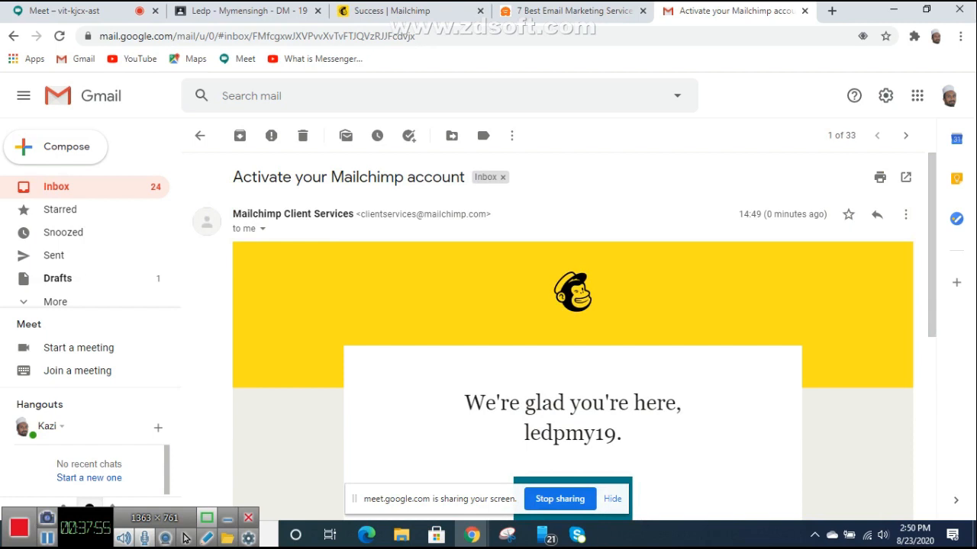
scroll(572, 356, "down", 2)
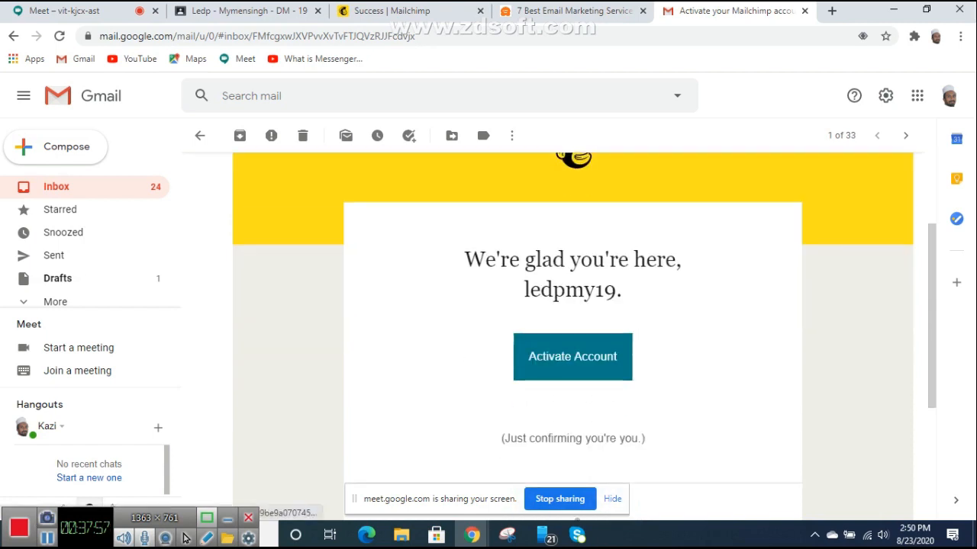
left_click(572, 355)
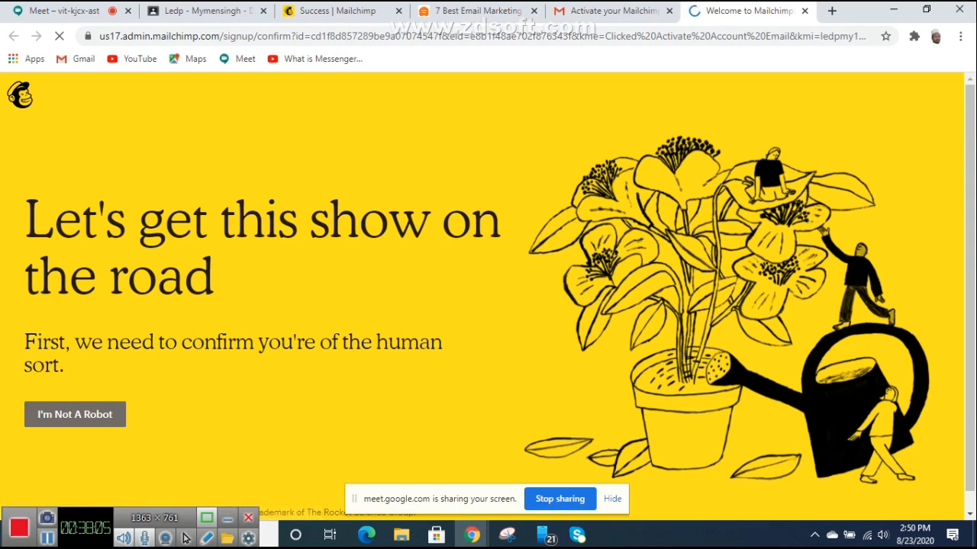
Step: Start the 'I'm not a robot' human check on Mailchimp's welcome page
scroll(488, 290, "down", 1)
scroll(489, 290, "up", 1)
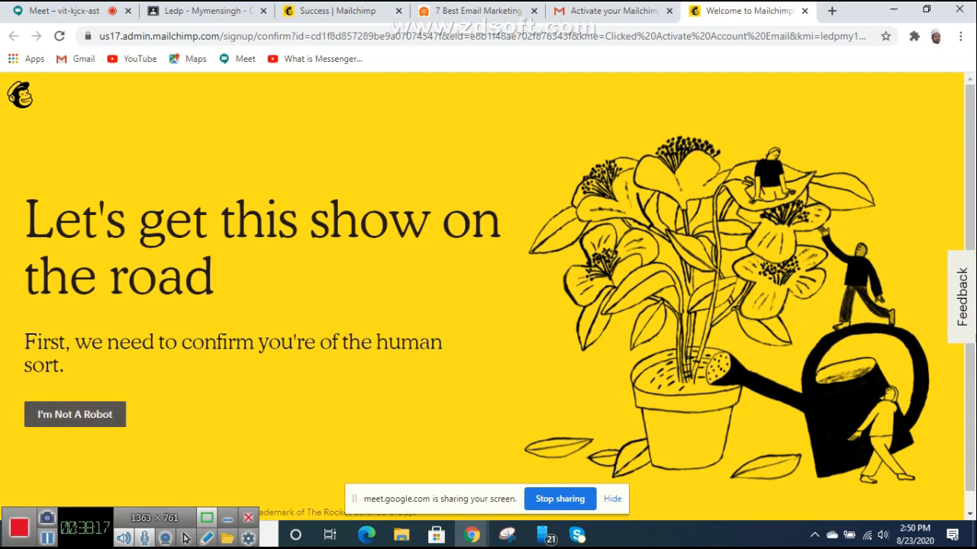
left_click(74, 415)
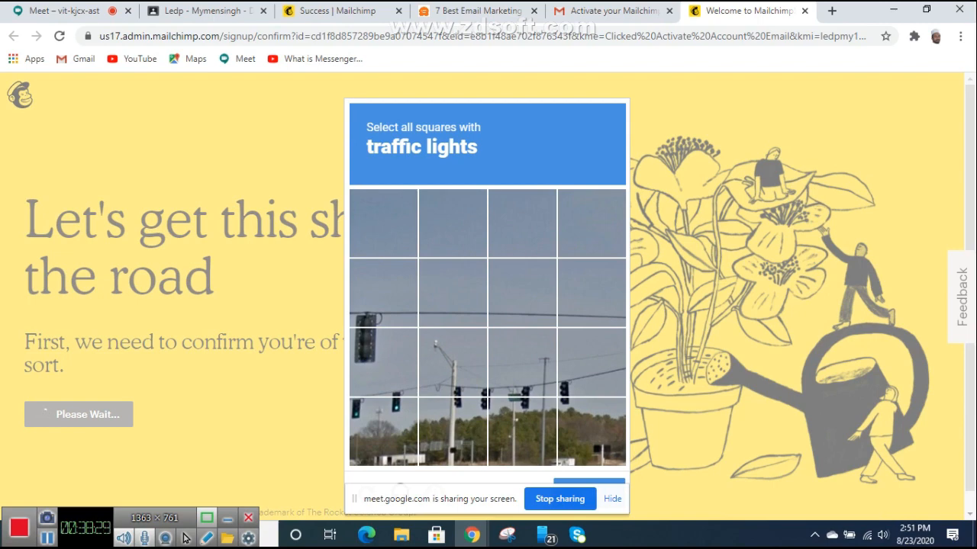
Step: Select the six traffic-light tiles and submit the first reCAPTCHA challenge
left_click(453, 363)
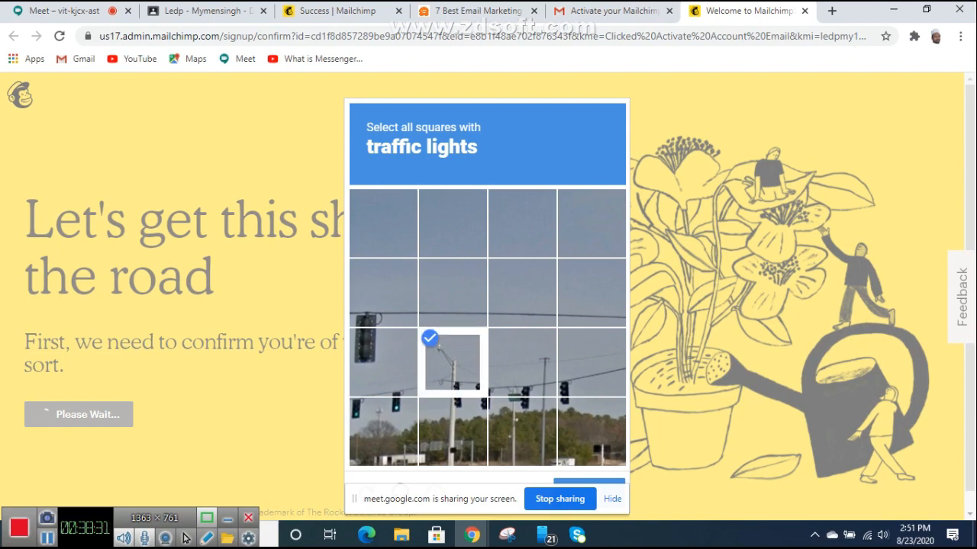
left_click(384, 432)
left_click(454, 432)
left_click(522, 432)
left_click(591, 432)
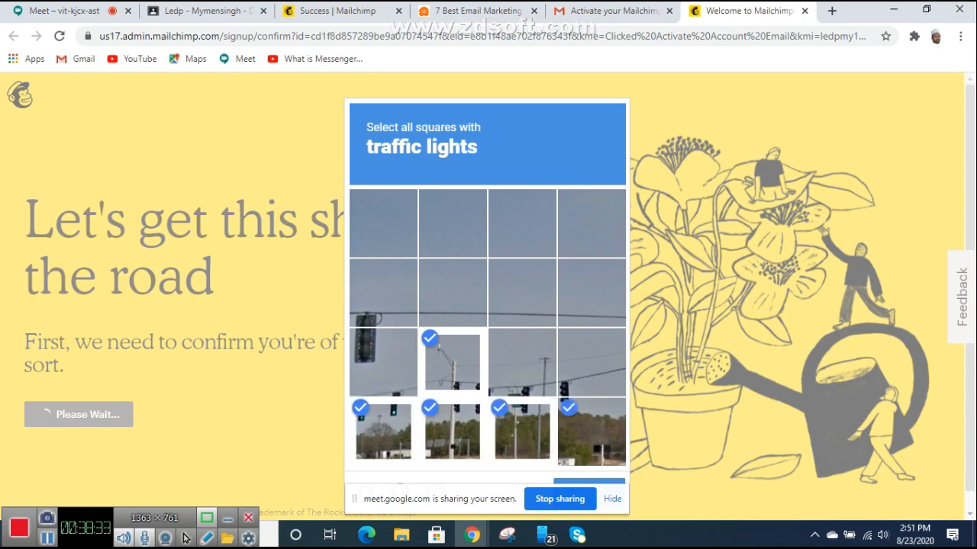
left_click(592, 363)
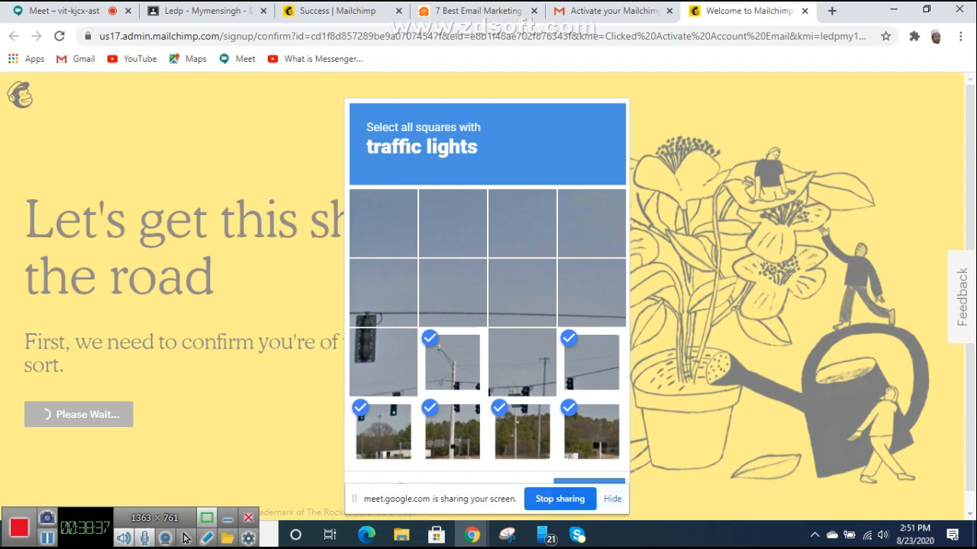
left_click(613, 499)
left_click(589, 493)
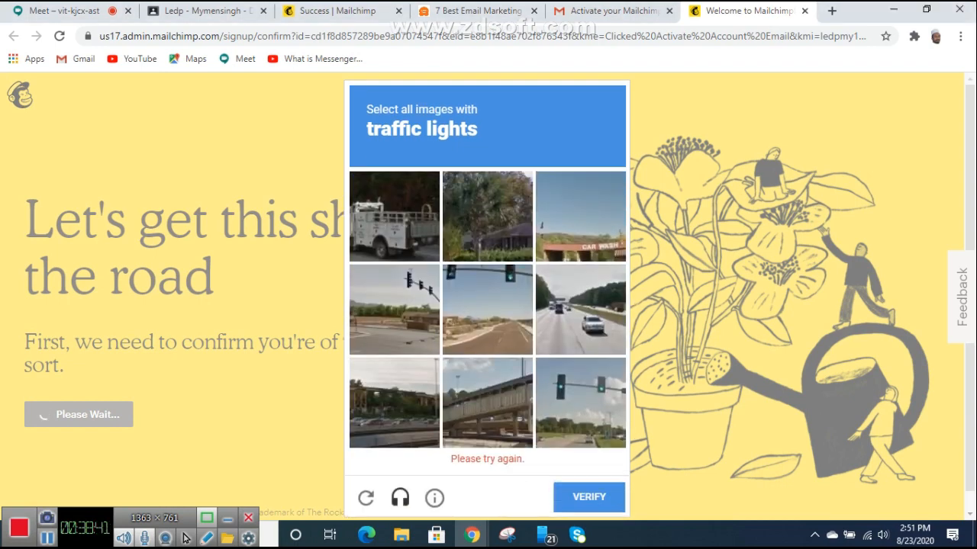
Step: Mark the three traffic-light images in the second challenge and verify
left_click(487, 310)
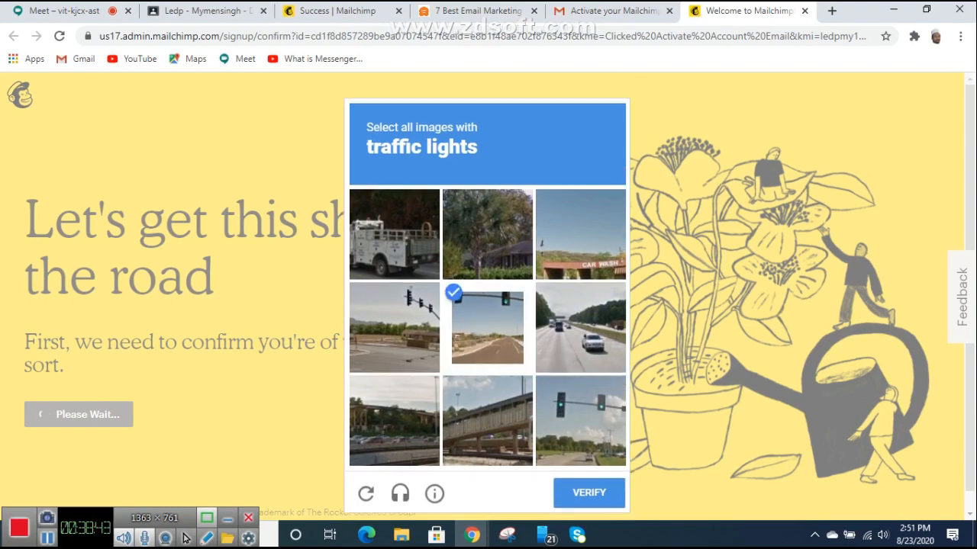
left_click(394, 328)
left_click(580, 421)
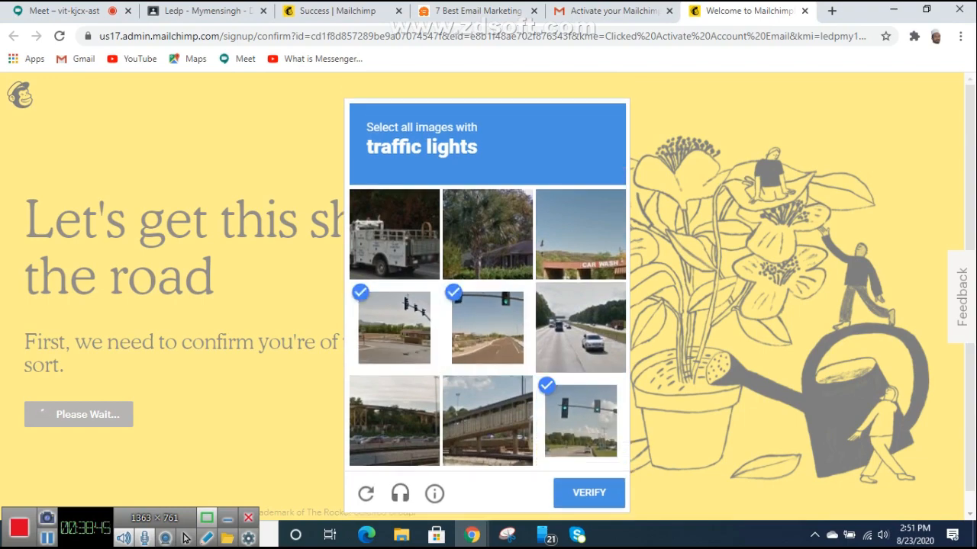
left_click(588, 493)
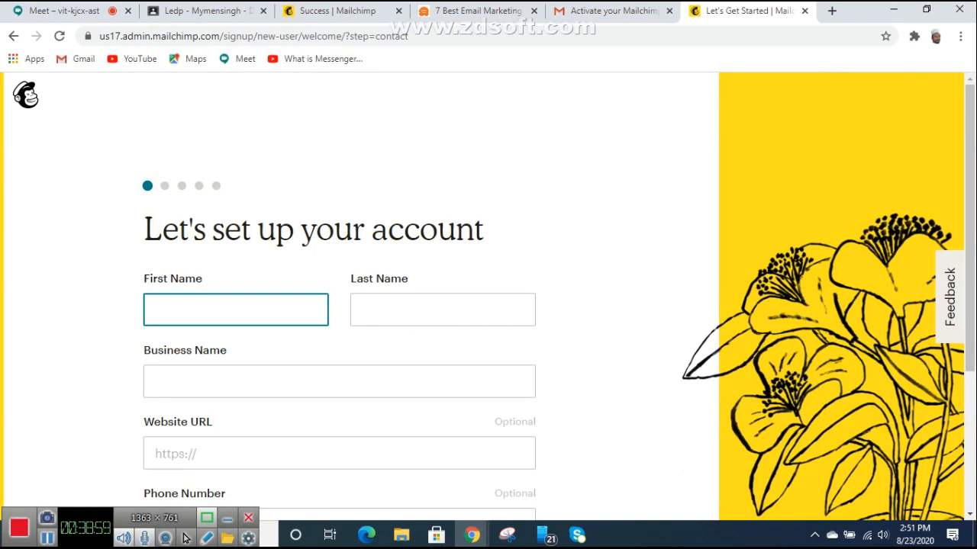
Step: Enter the first name, move to Last Name, then switch over to the Google Meet tab
type("kazi")
key("Tab")
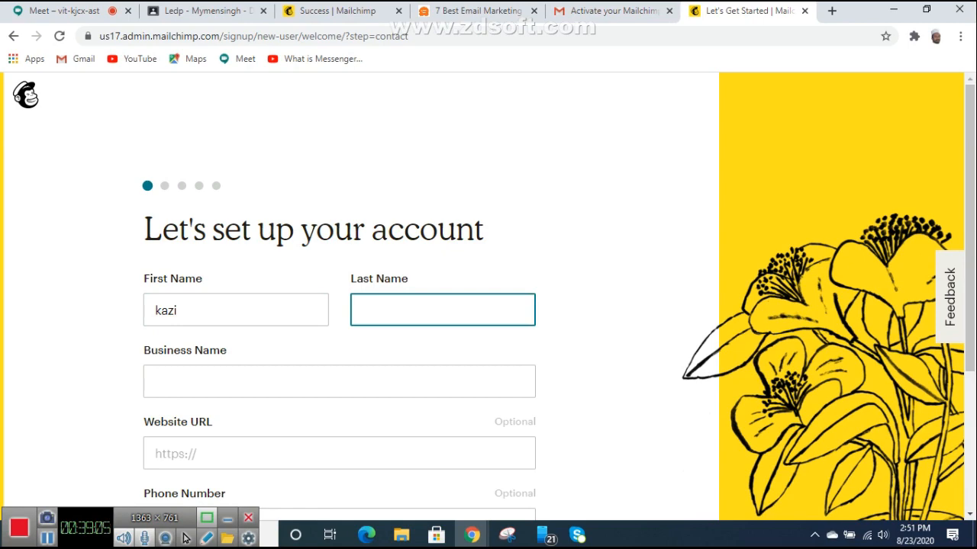
key("ctrl+1")
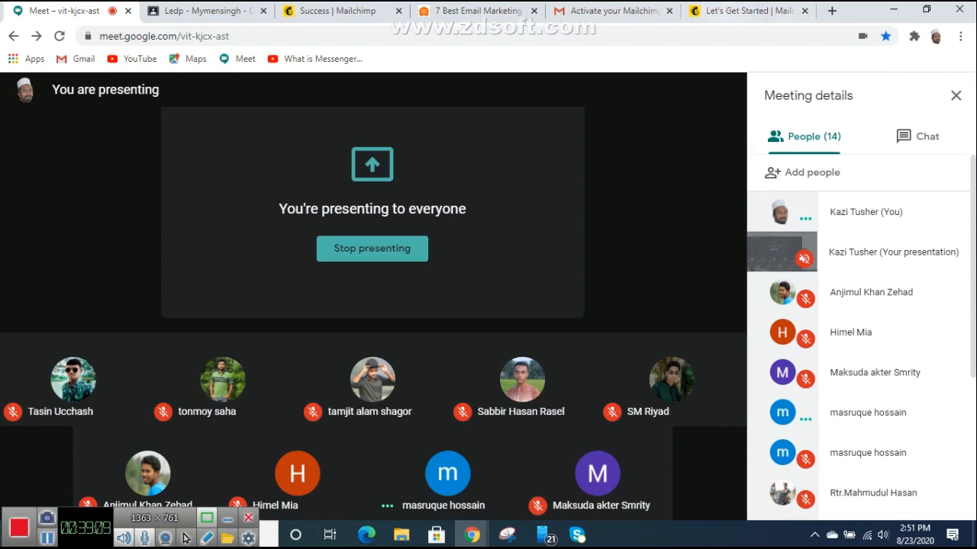
key("ctrl+6")
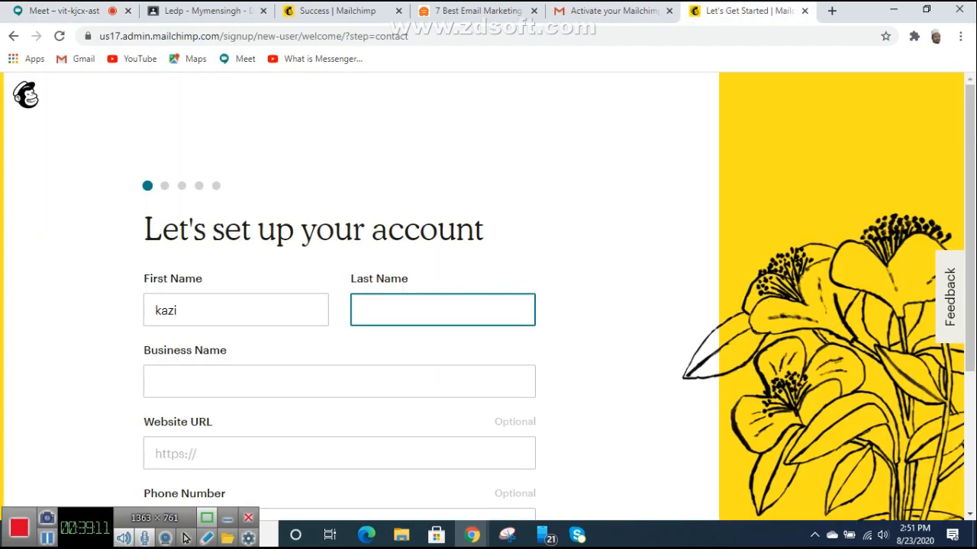
key("ctrl+1")
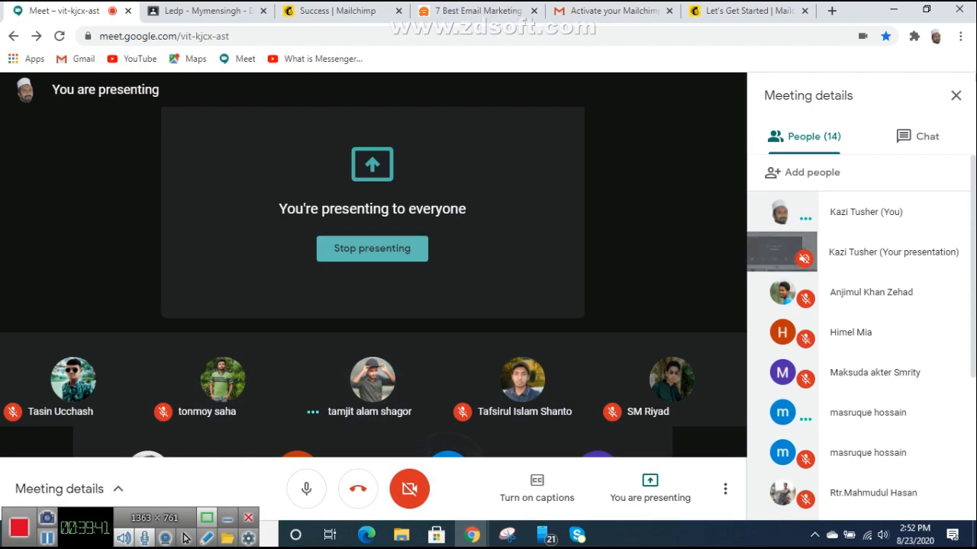
Step: Stop presenting, re-share the entire screen in Google Meet, and return to the Mailchimp tab
left_click(372, 249)
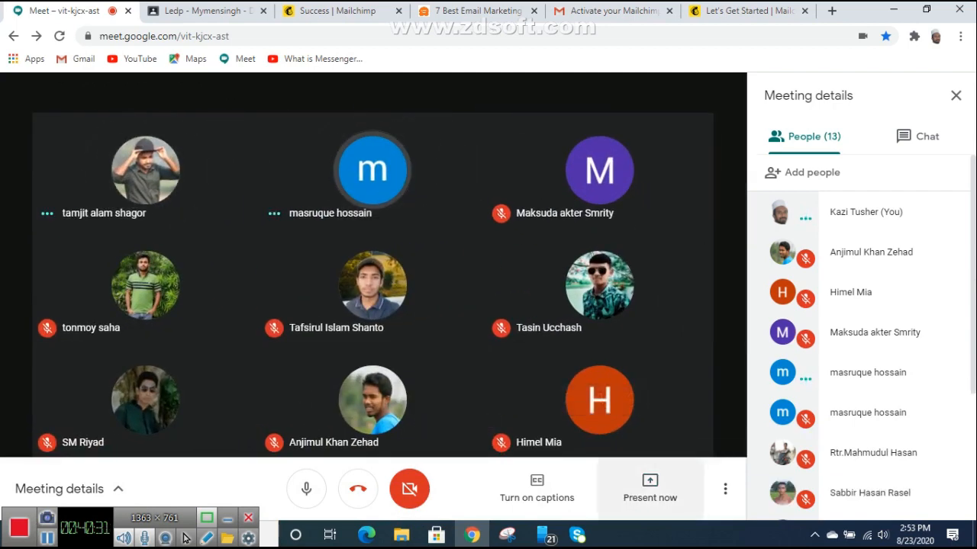
left_click(649, 488)
left_click(638, 362)
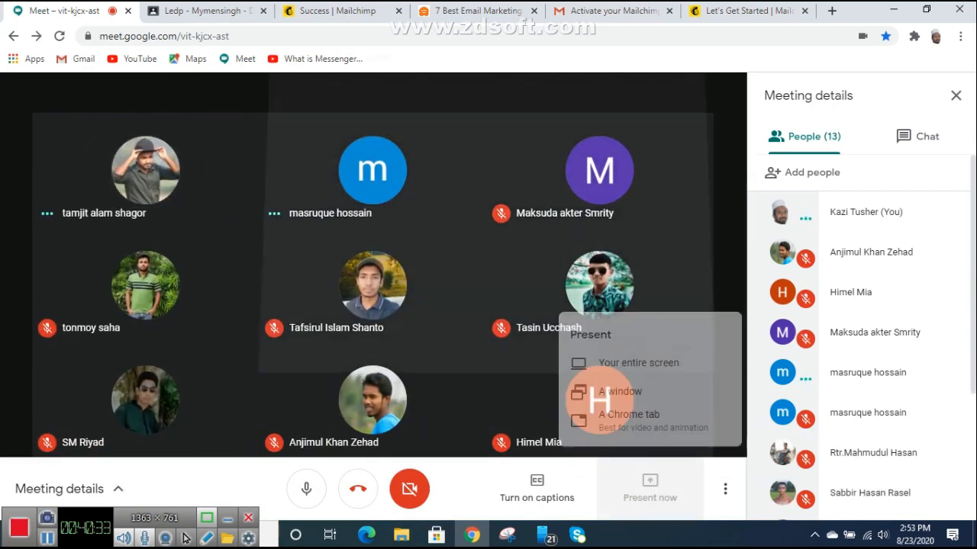
left_click(411, 202)
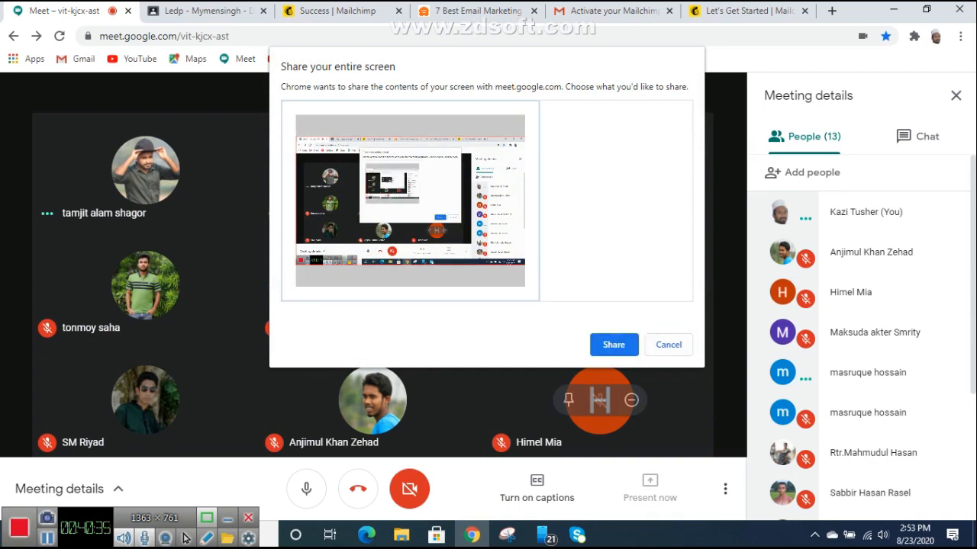
left_click(614, 345)
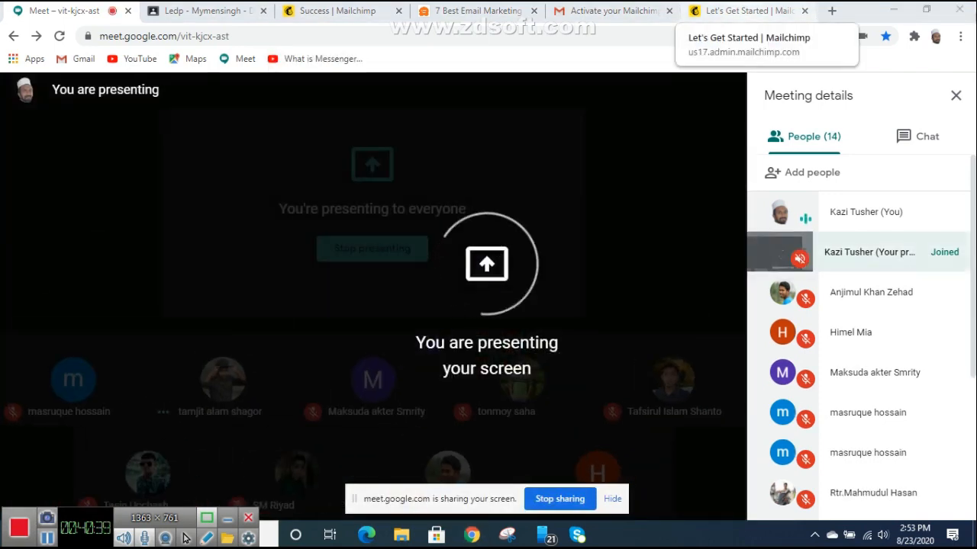
left_click(744, 10)
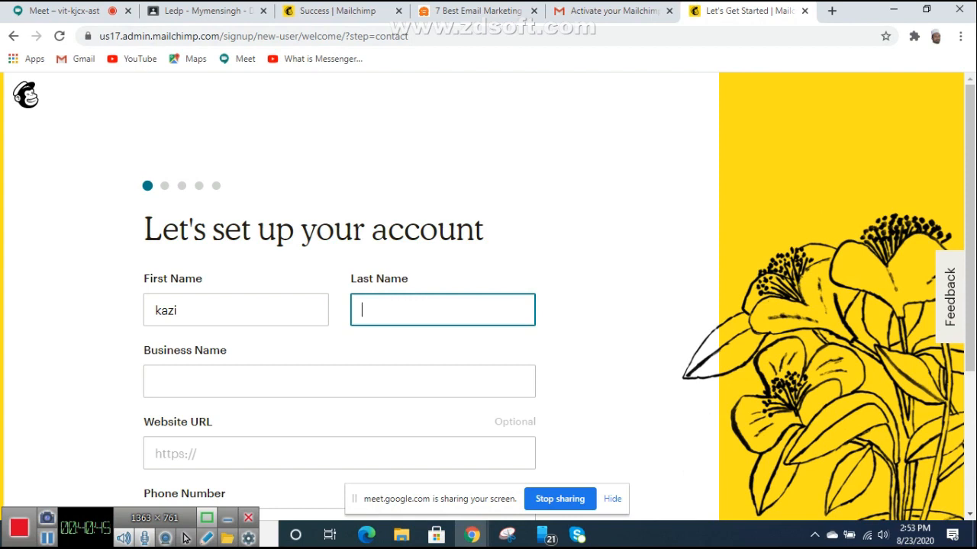
Step: Enter the last name and 'ledp' as the business name, then move to Website URL
type("tusher")
left_click(156, 382)
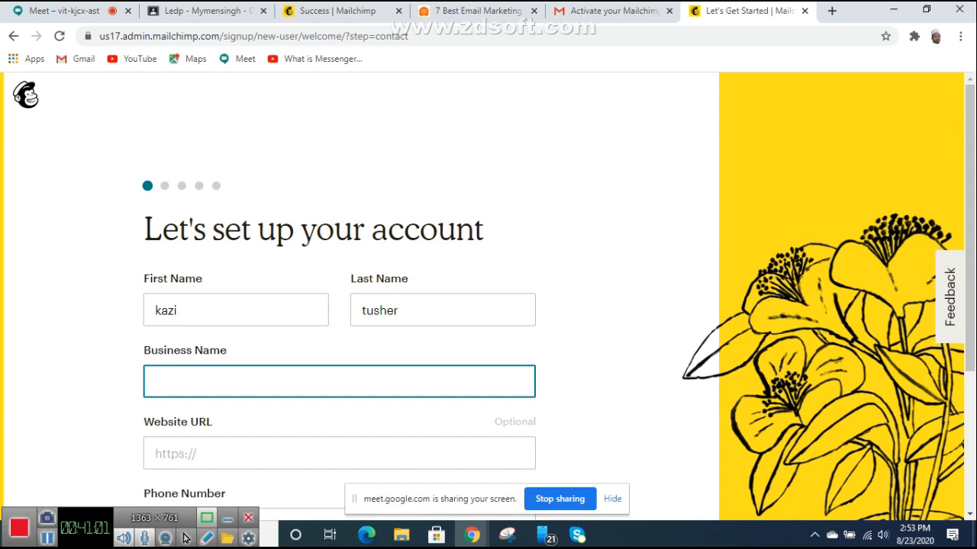
type("ledp")
scroll(485, 298, "down", 2)
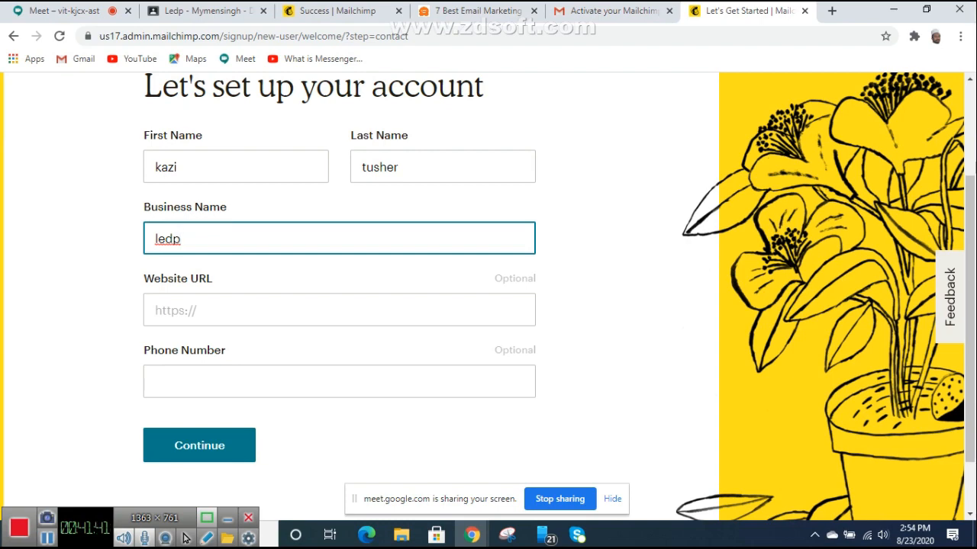
scroll(488, 290, "down", 2)
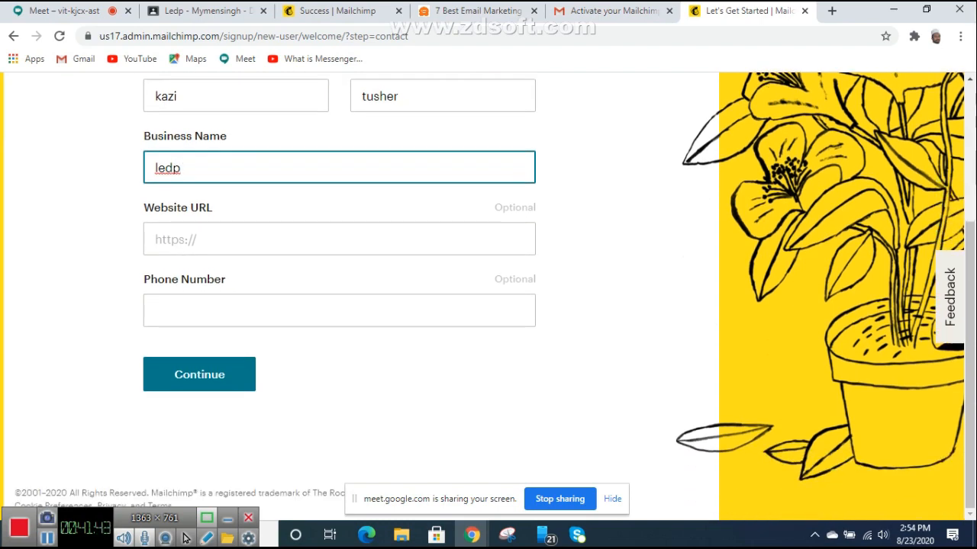
key("Tab")
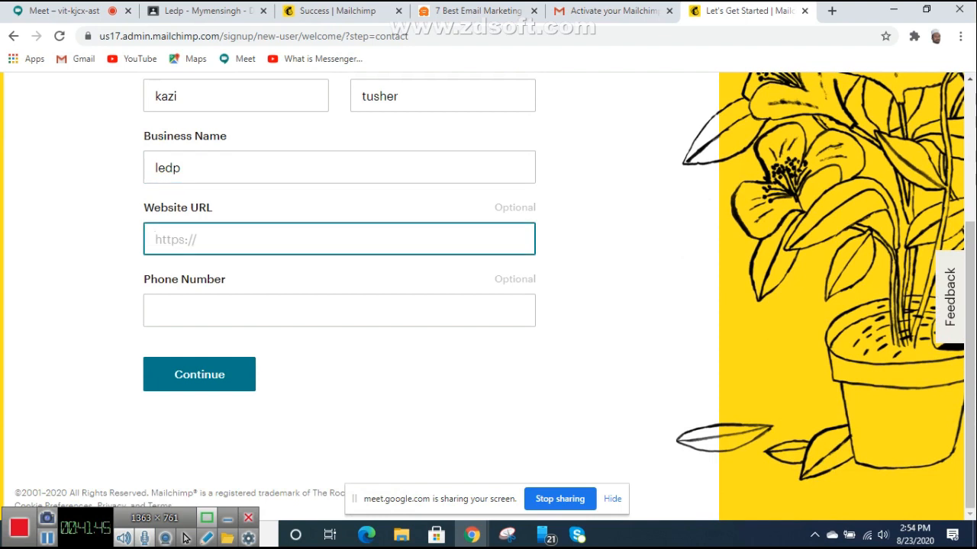
Step: Enter the business website URL and move on to the phone number field
type("www")
type(".kazitu")
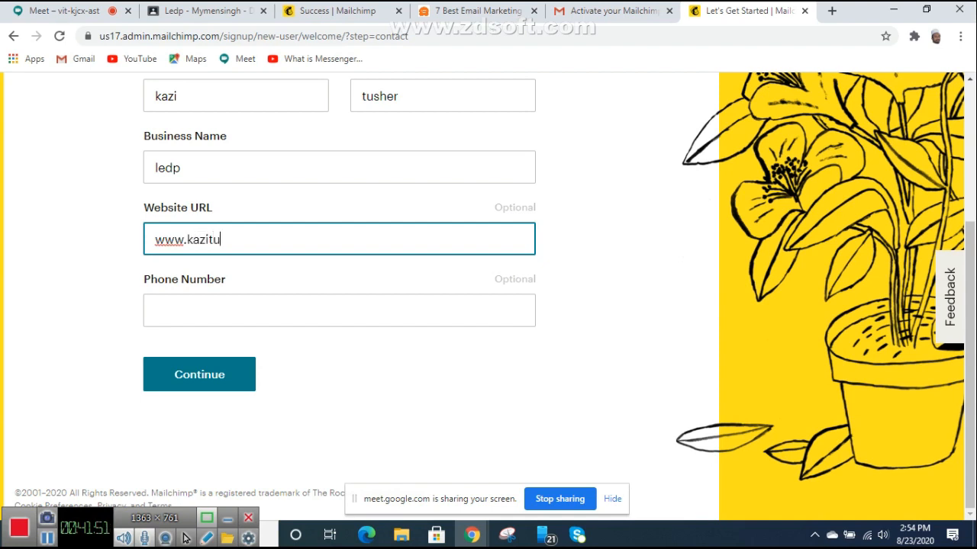
type("sher.com")
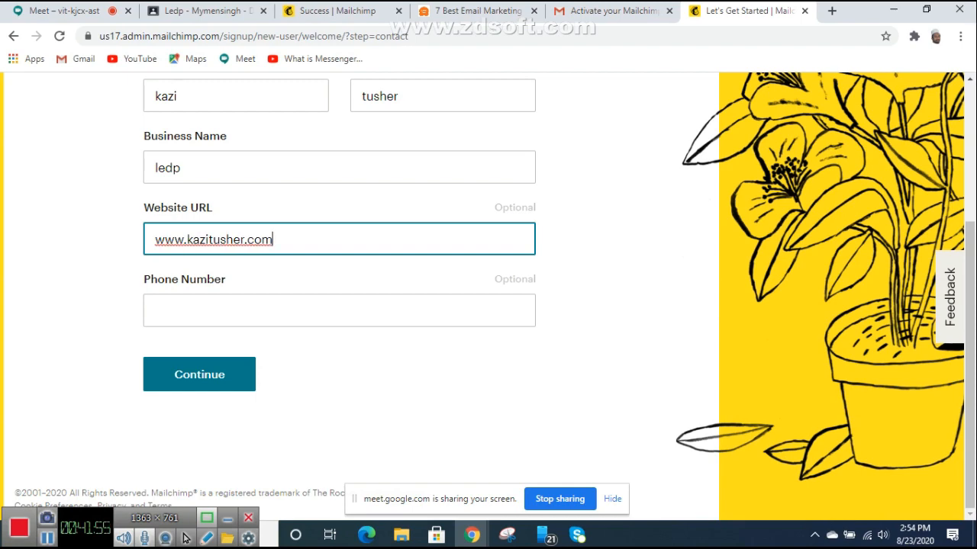
key("Tab")
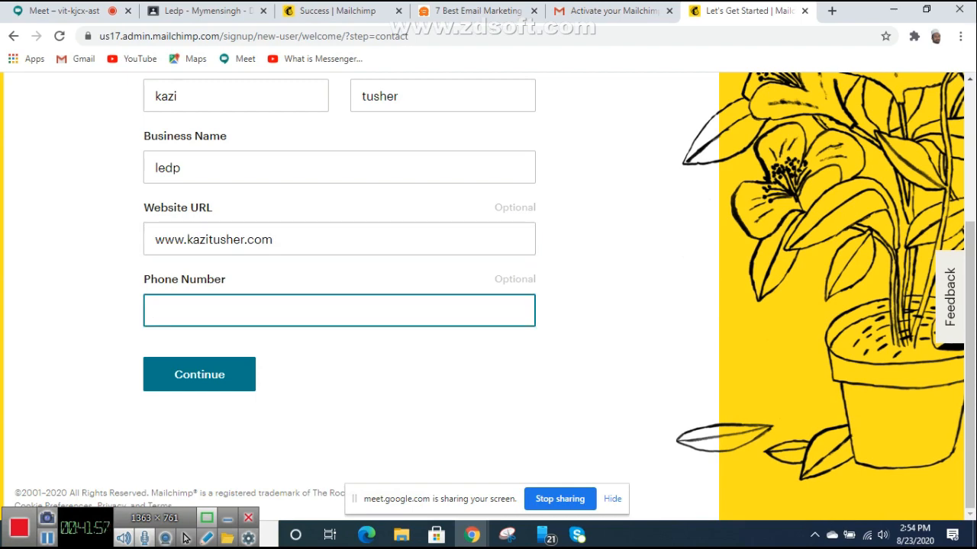
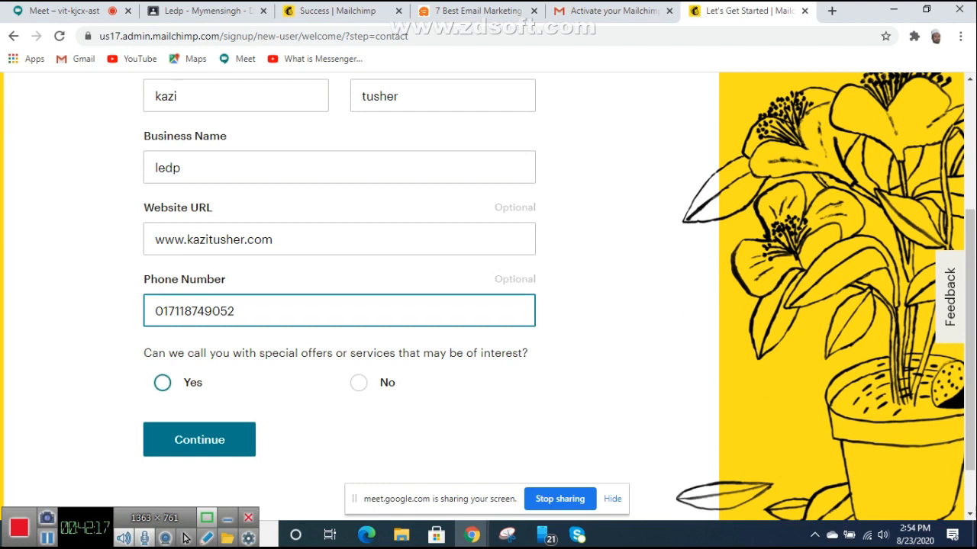
Step: Enter the phone number, choose Yes for special-offer calls, and remove the extra digit
left_click(163, 384)
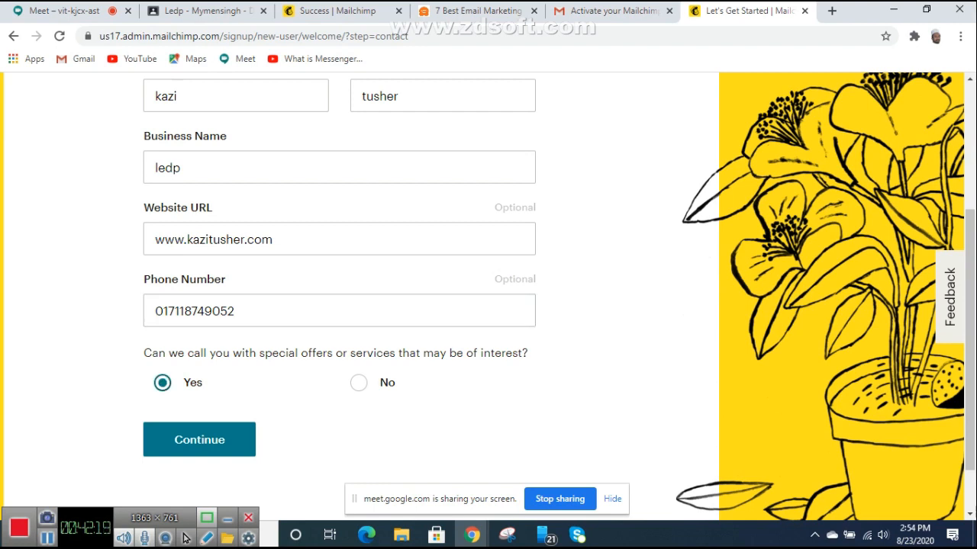
scroll(186, 538, "down", 2)
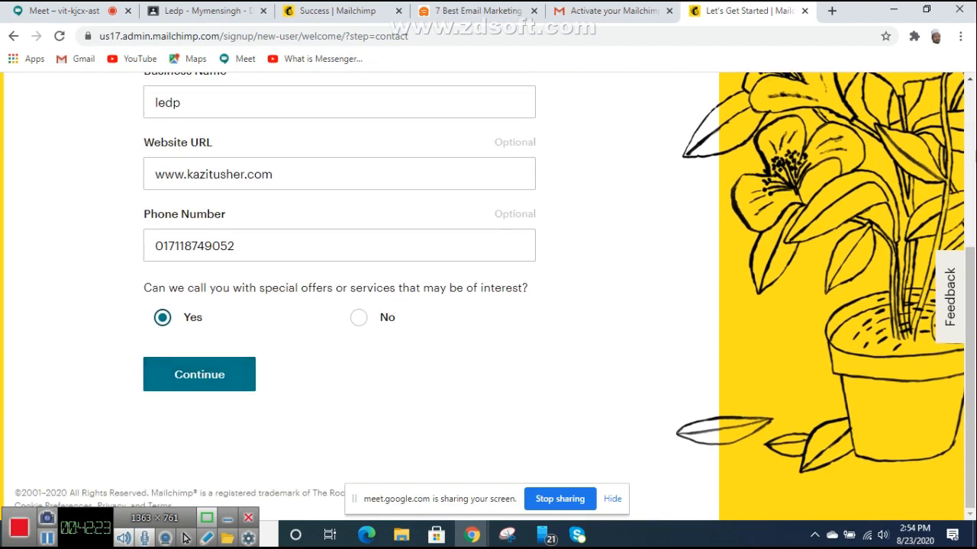
left_click(179, 245)
key("BackSpace")
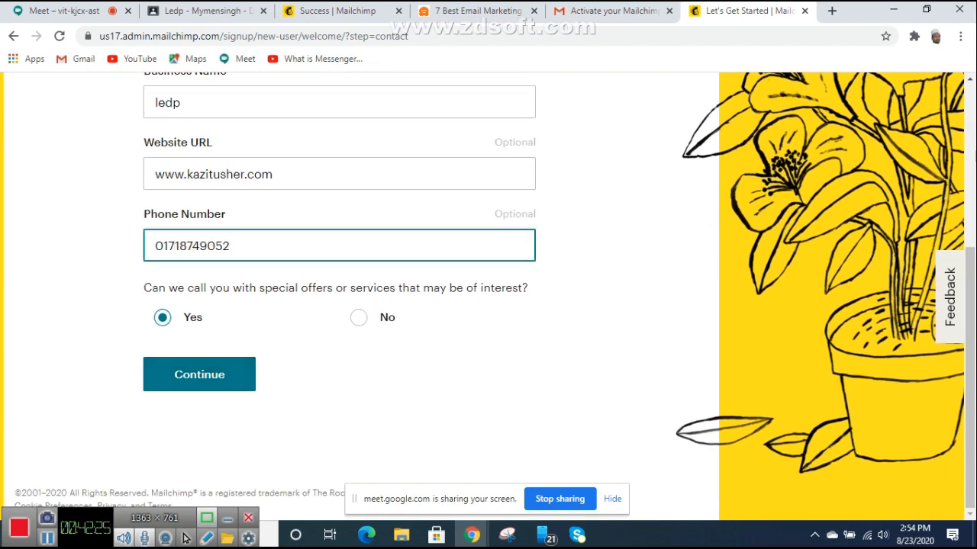
Step: Submit the contact details and scroll down the Add your address form
left_click(199, 374)
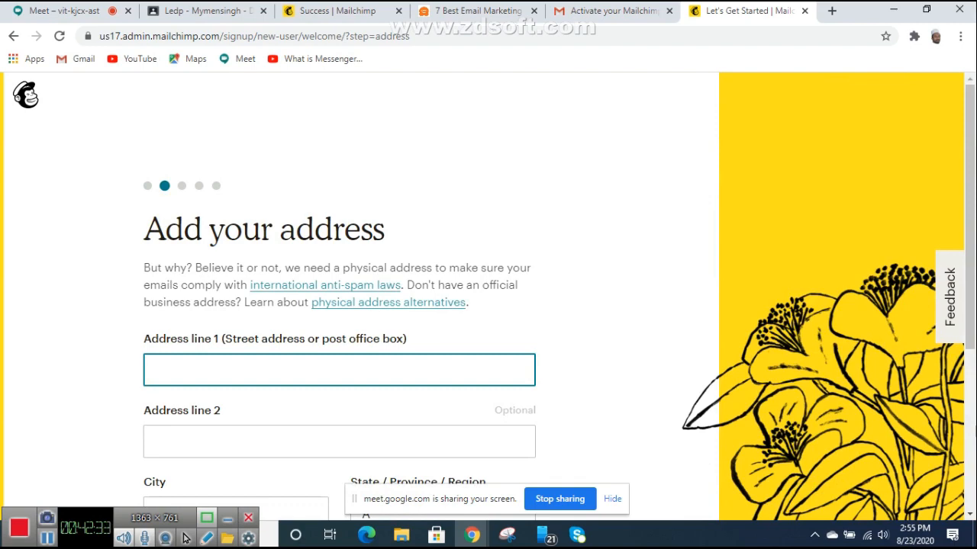
scroll(489, 306, "down", 2)
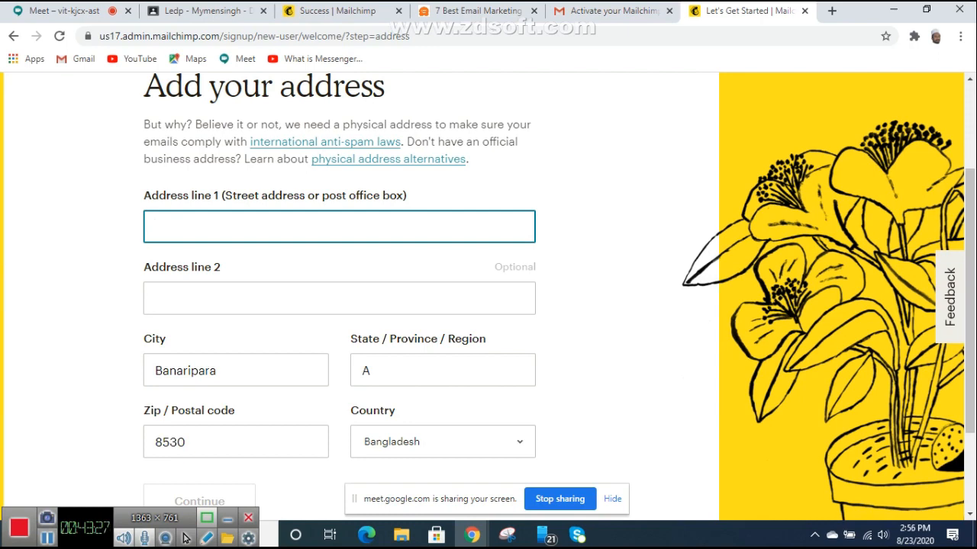
Step: Enter the street address in Address line 1 and scroll to the Continue button
type("banari")
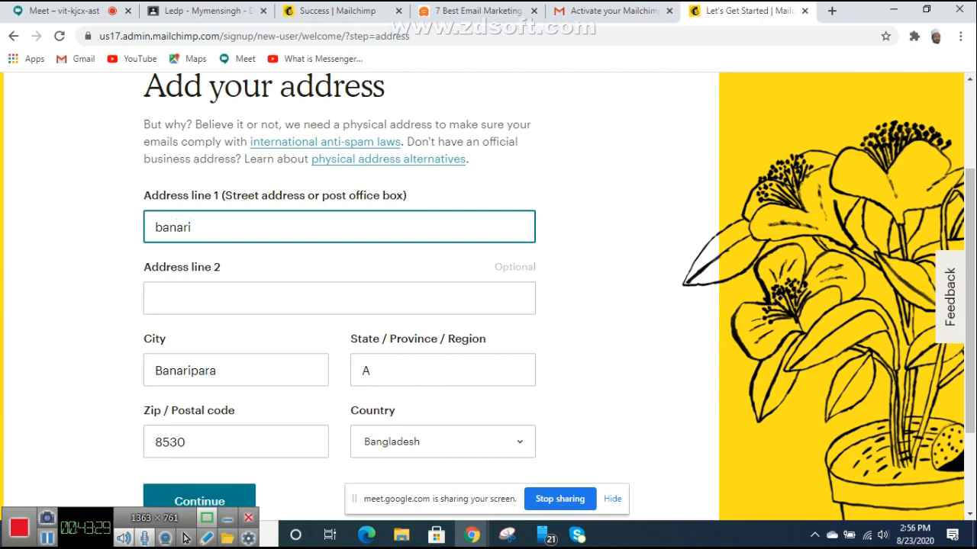
type("para, barishal")
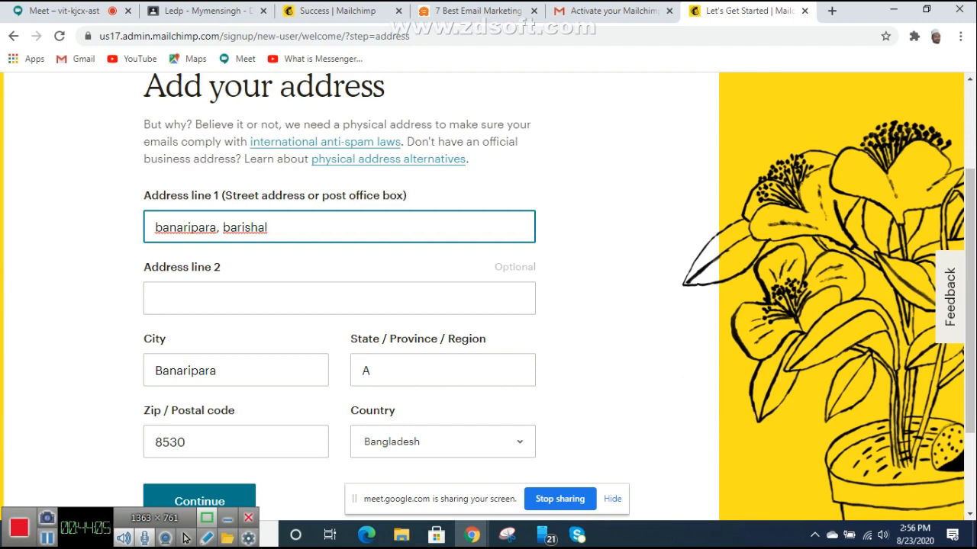
scroll(488, 298, "down", 1)
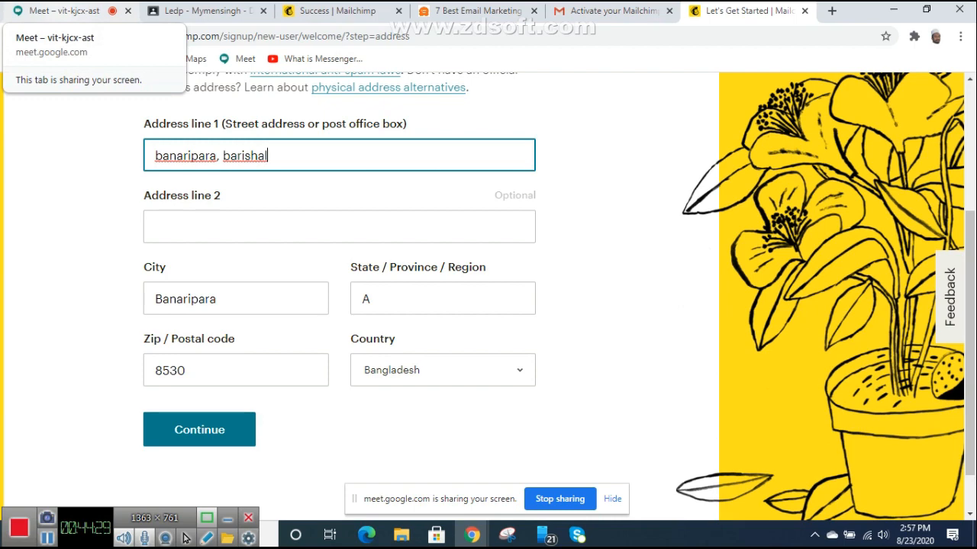
Step: Switch to the Google Meet call and admit the waiting participant
left_click(61, 11)
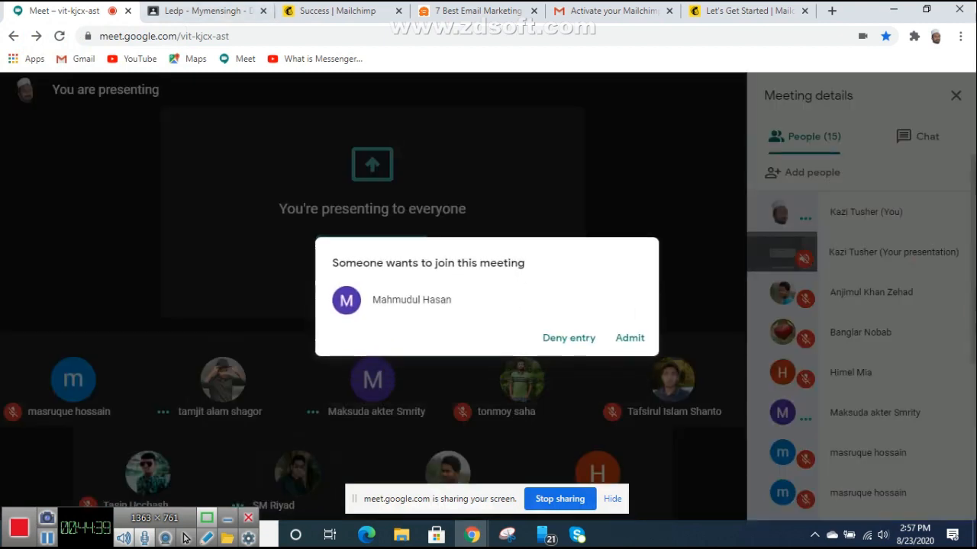
left_click(630, 338)
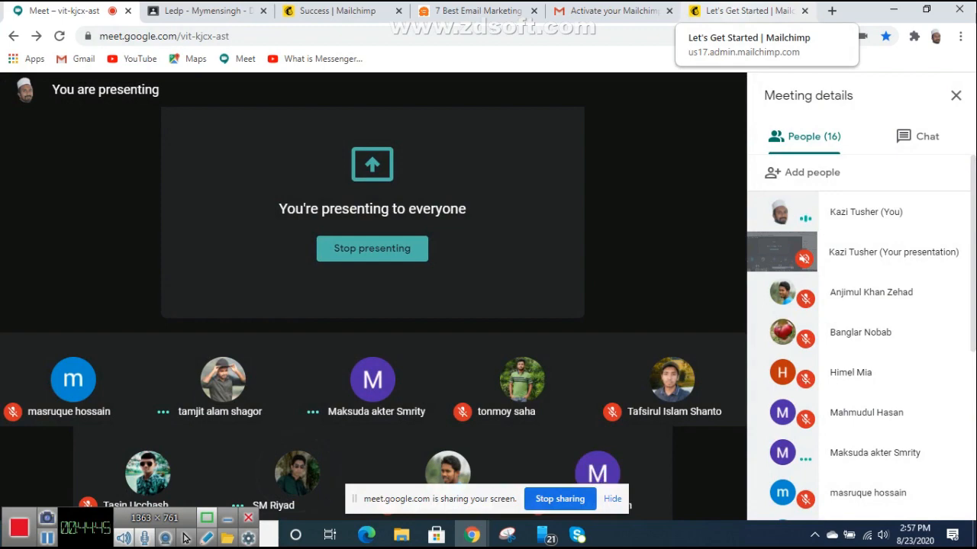
Step: Return to the Mailchimp signup and submit the completed address form
left_click(744, 10)
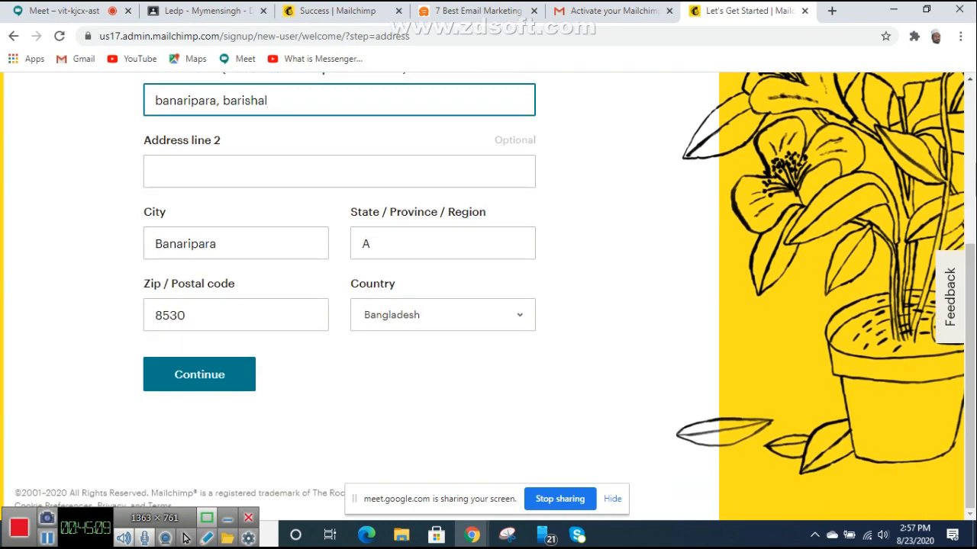
key("Return")
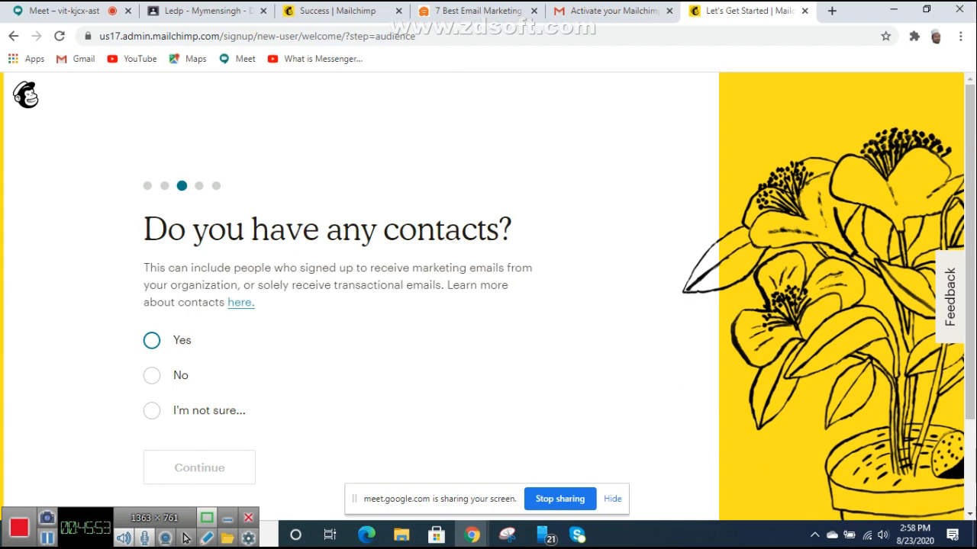
left_click(67, 11)
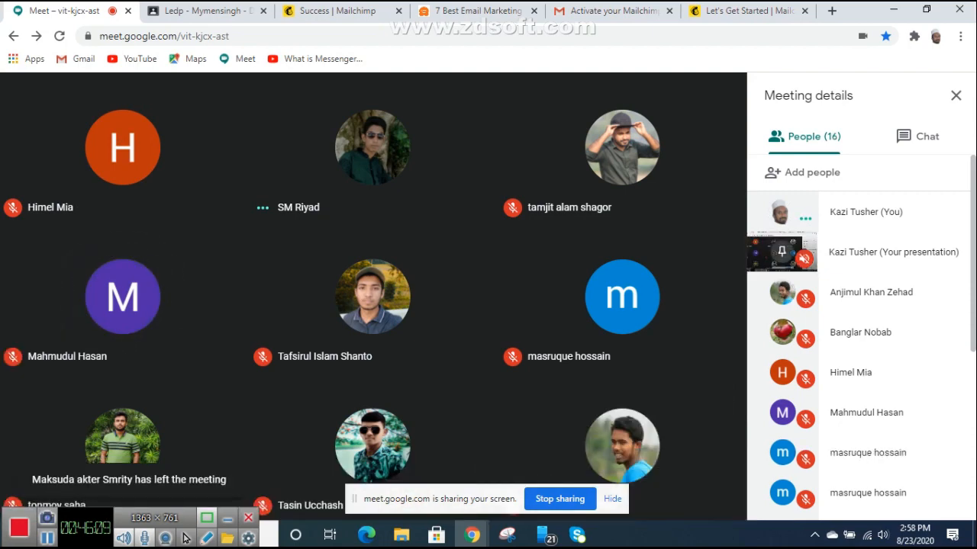
left_click(744, 11)
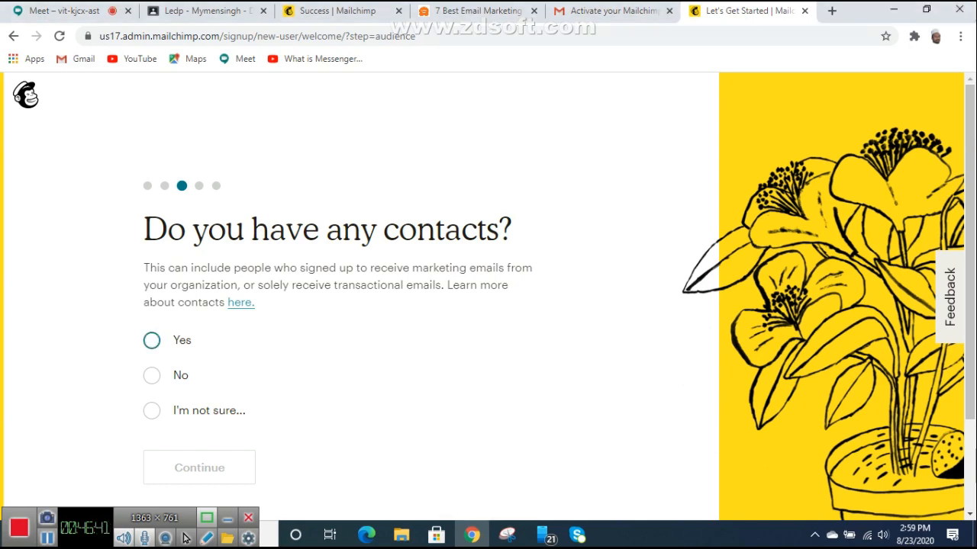
Step: Present the entire screen in the Google Meet call, then return to the Mailchimp contacts question
left_click(64, 10)
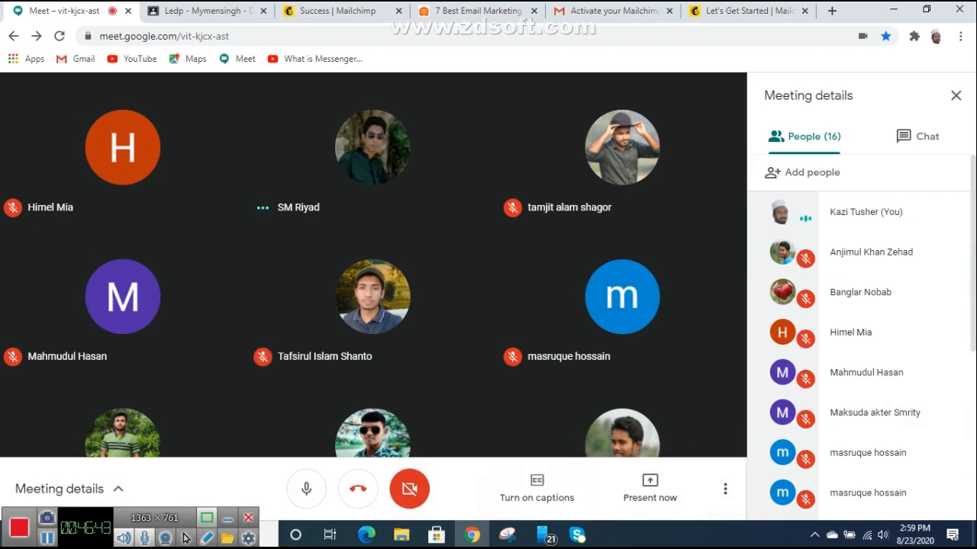
left_click(650, 488)
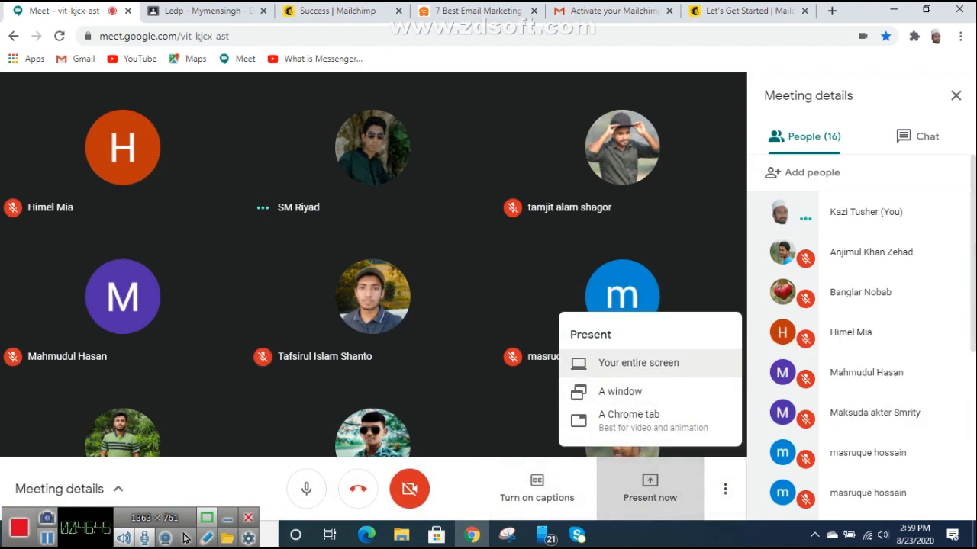
left_click(638, 363)
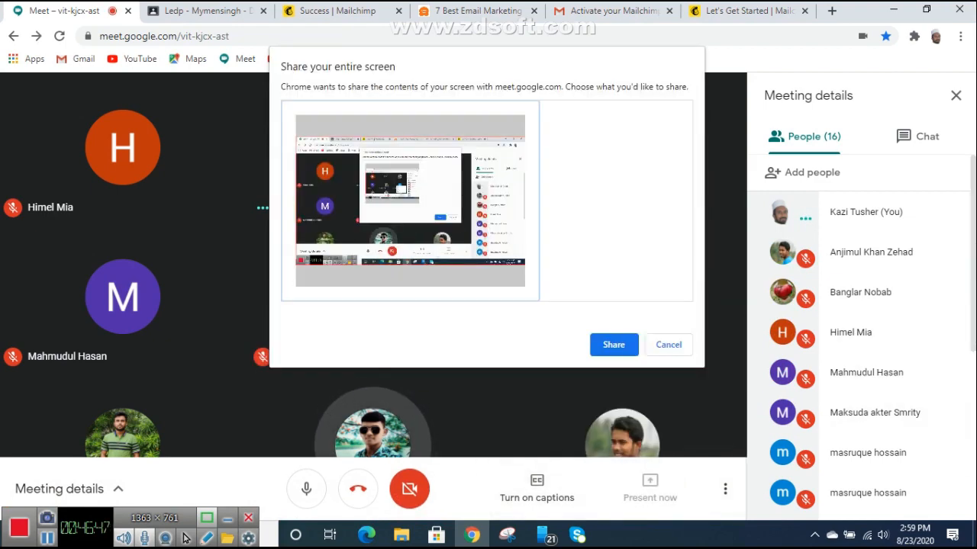
left_click(613, 345)
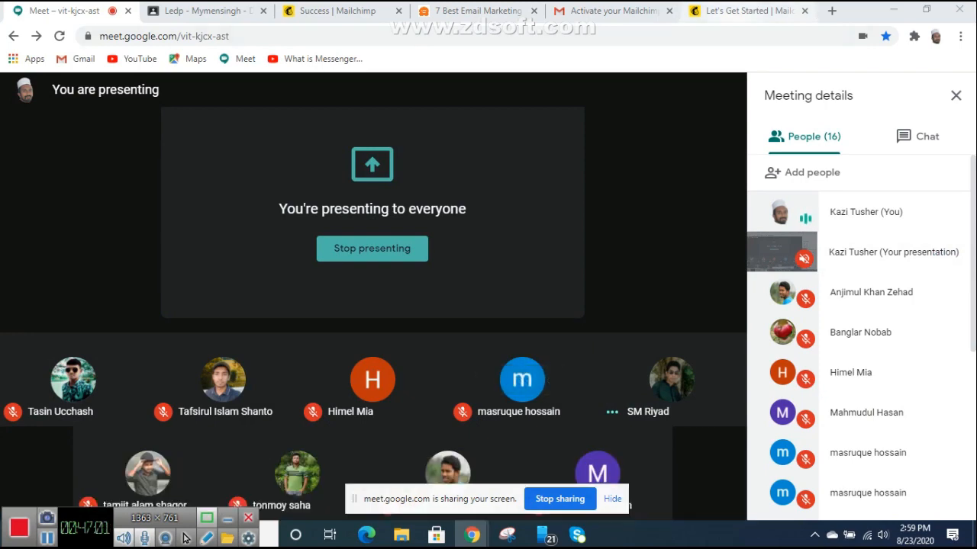
left_click(748, 11)
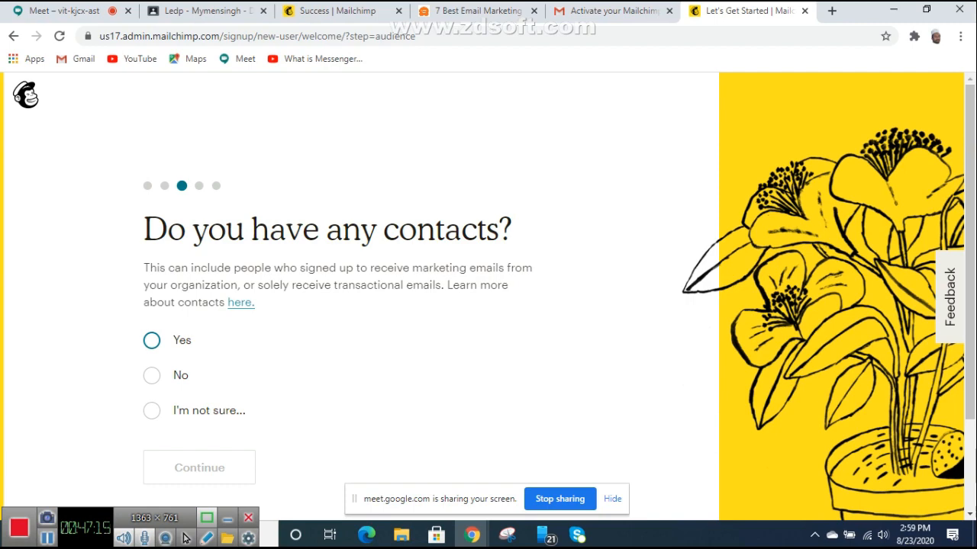
Step: Answer No to having any contacts and continue to the next signup question
key("Down")
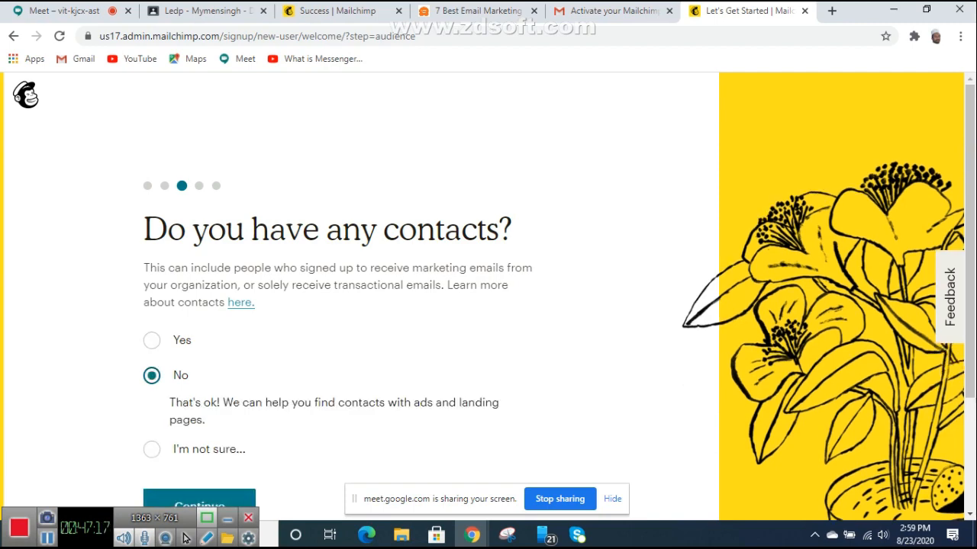
scroll(186, 538, "down", 2)
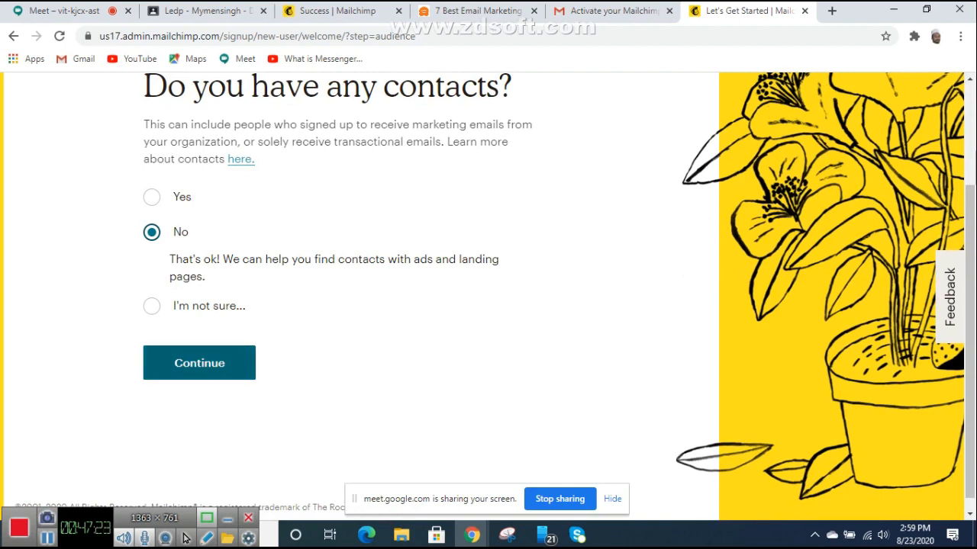
left_click(200, 363)
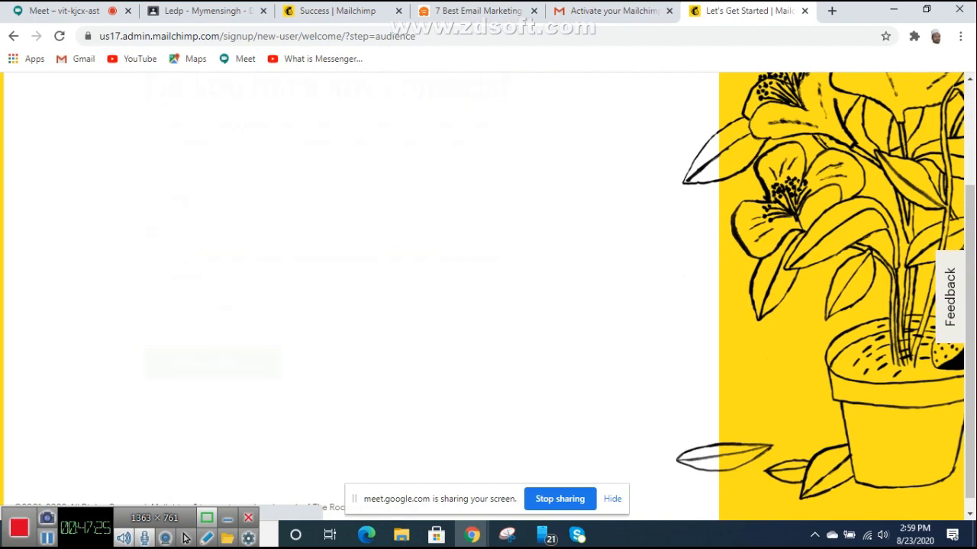
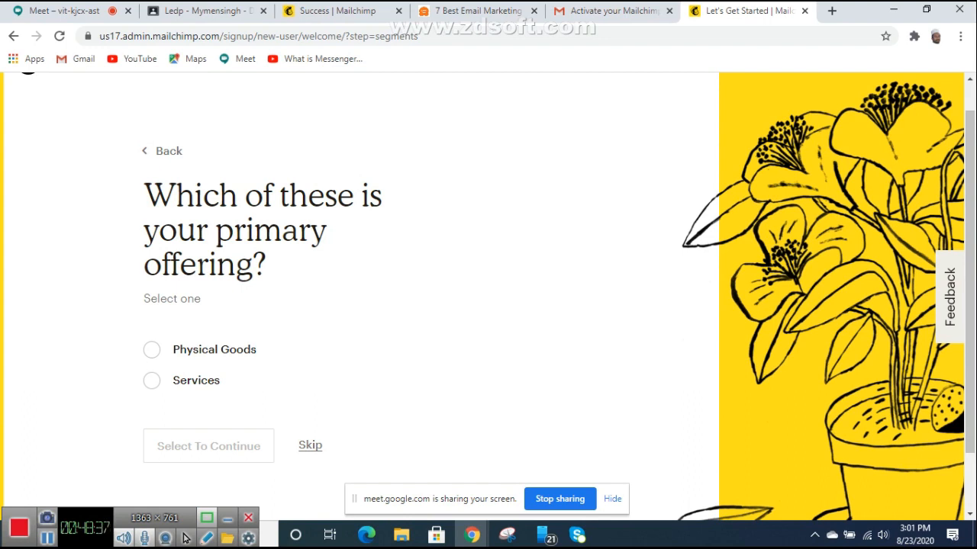
Step: Choose Physical Goods as the primary offering and continue
left_click(151, 350)
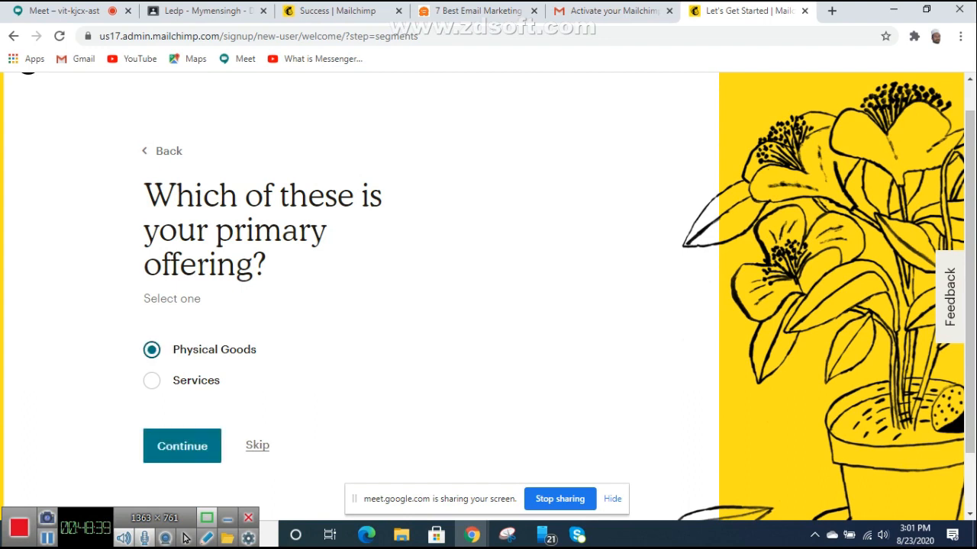
left_click(181, 445)
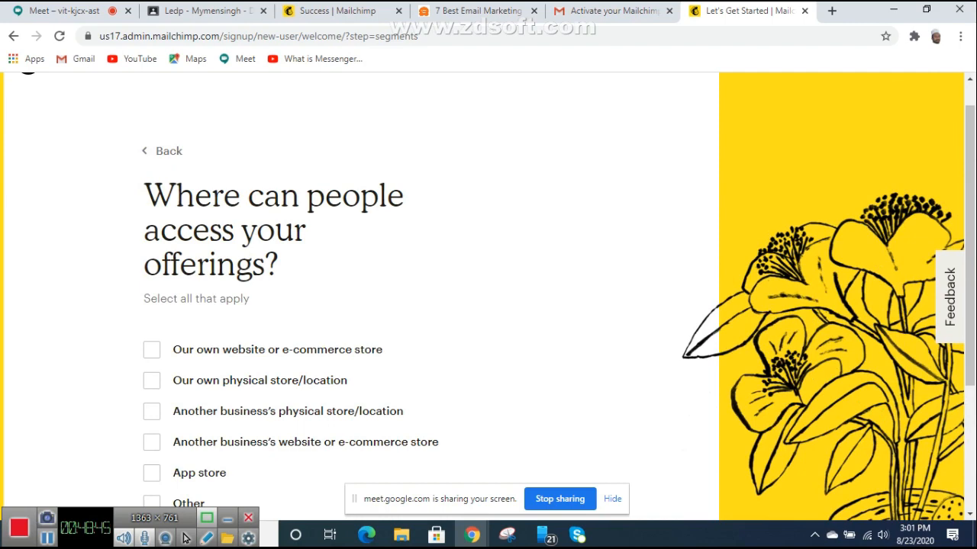
scroll(482, 296, "down", 2)
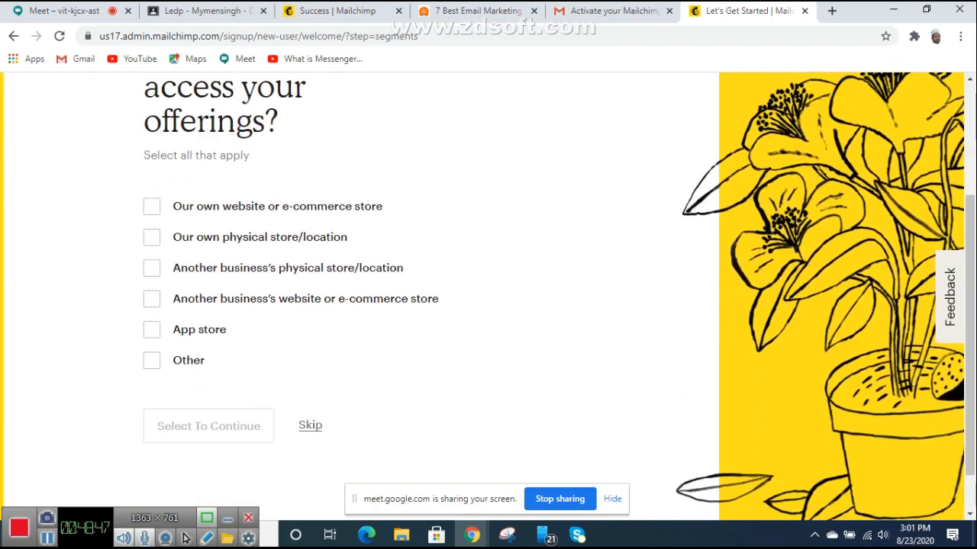
scroll(482, 297, "up", 2)
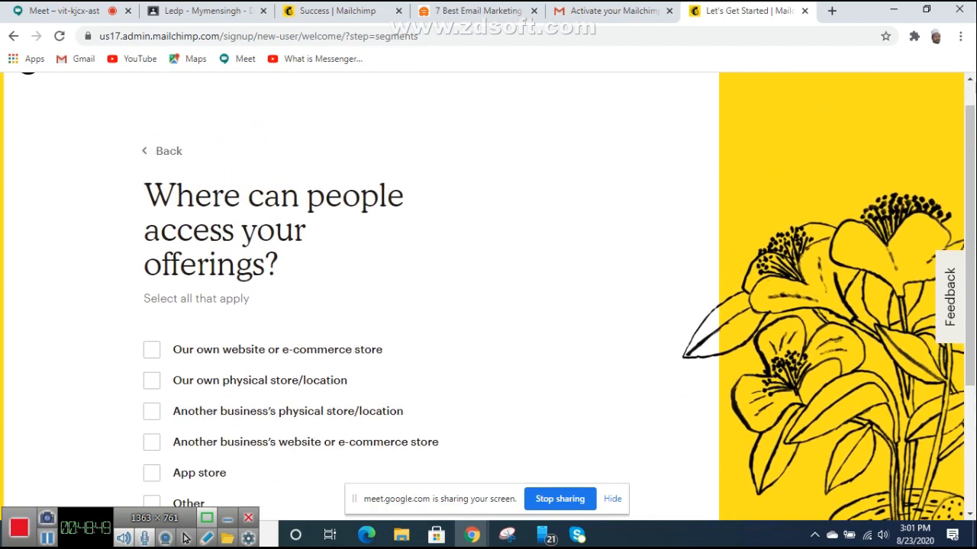
scroll(482, 296, "down", 1)
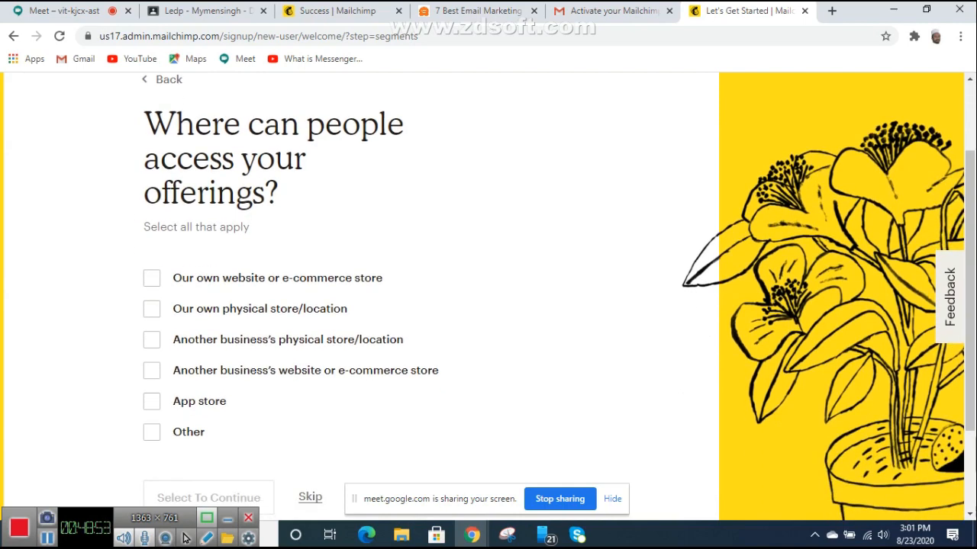
Step: Answer that offerings are accessed only through another business's website or e-commerce store
left_click(152, 433)
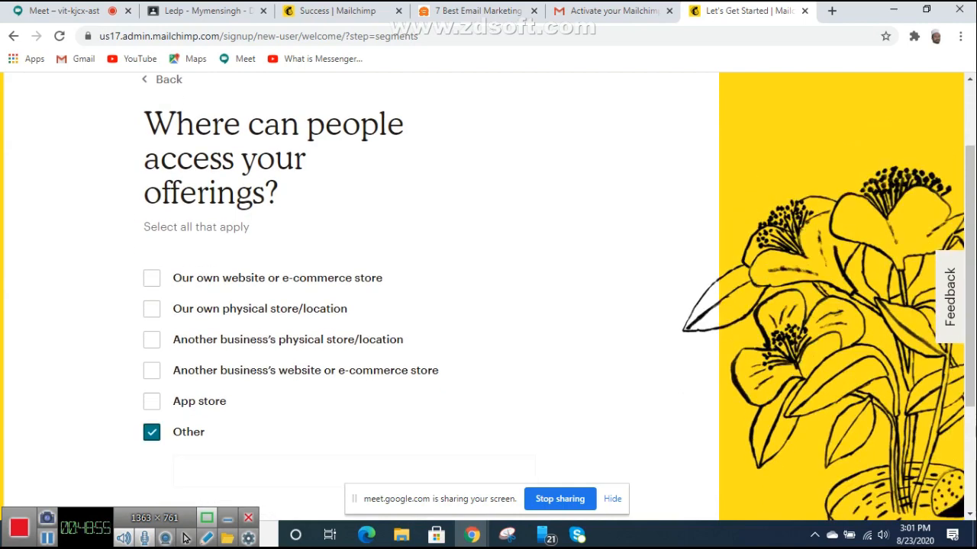
scroll(458, 298, "up", 1)
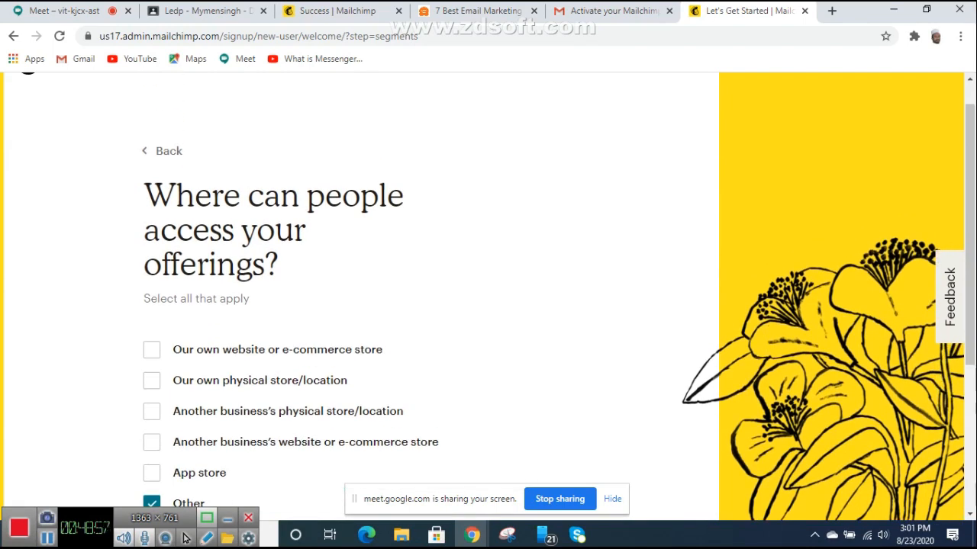
scroll(458, 297, "down", 1)
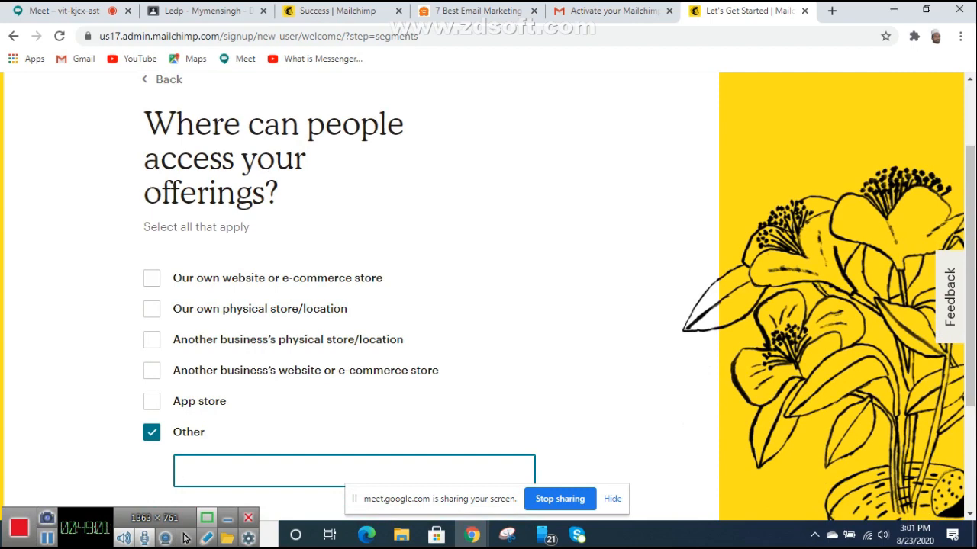
left_click(152, 309)
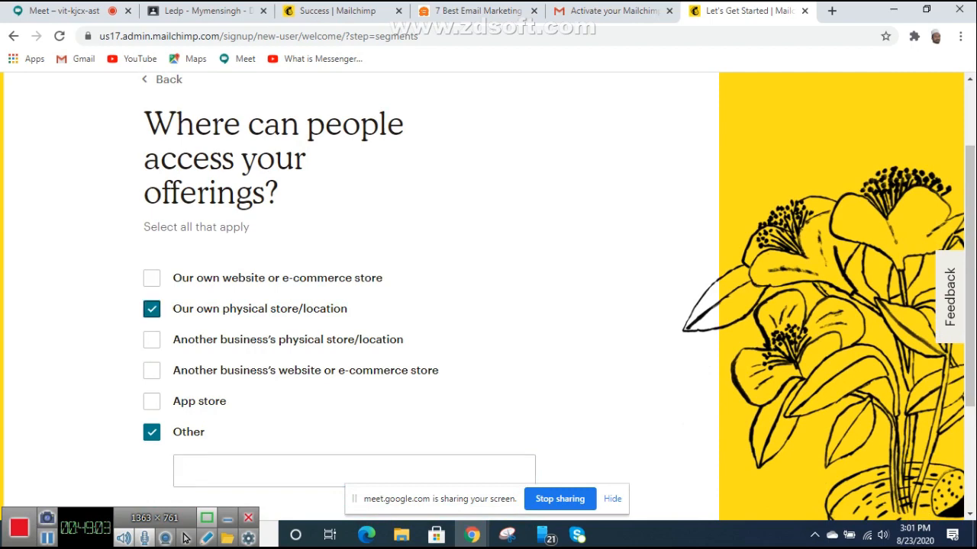
left_click(152, 432)
scroll(458, 297, "down", 1)
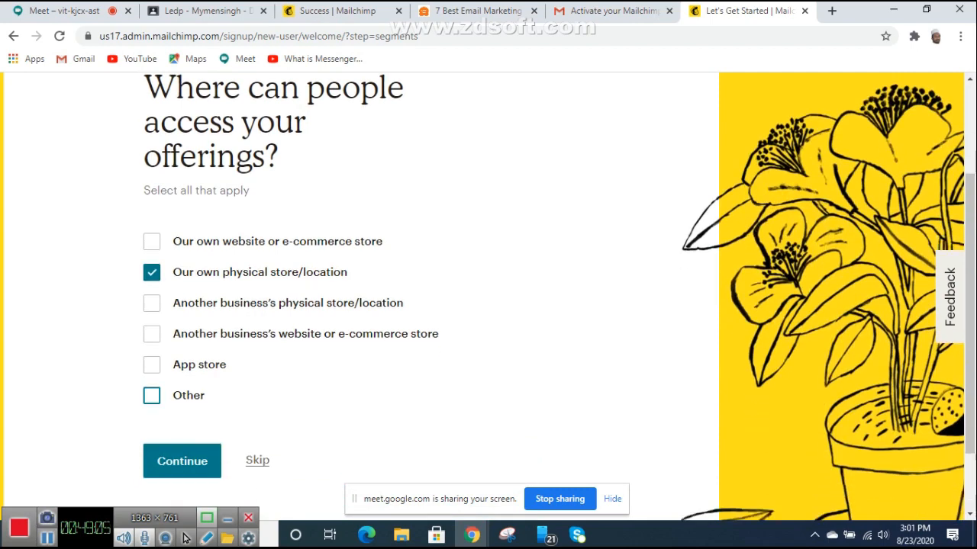
scroll(458, 298, "down", 1)
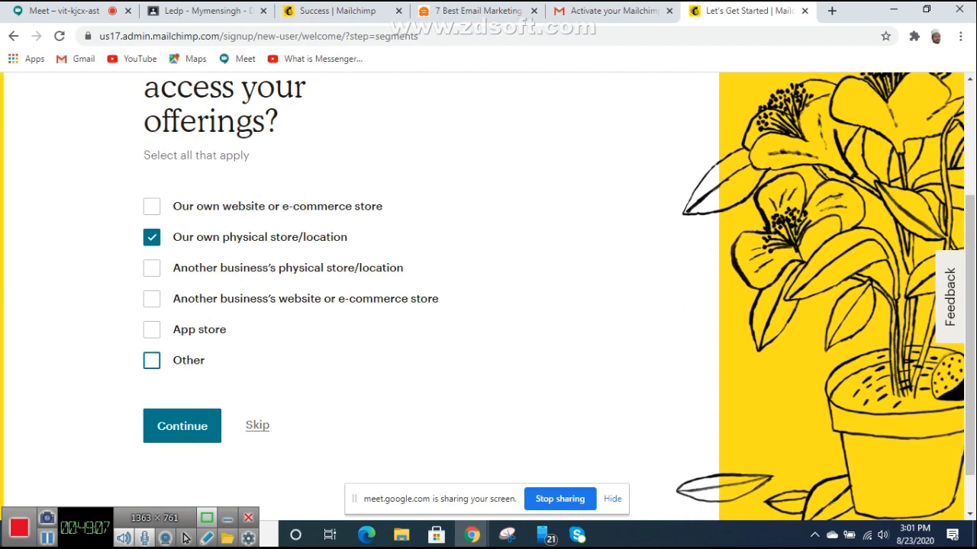
left_click(152, 299)
left_click(152, 238)
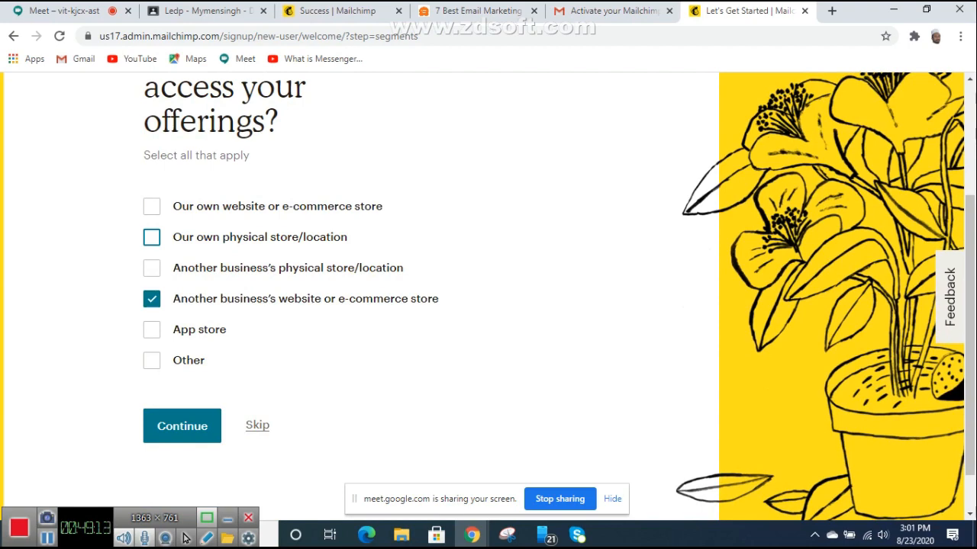
scroll(458, 297, "down", 1)
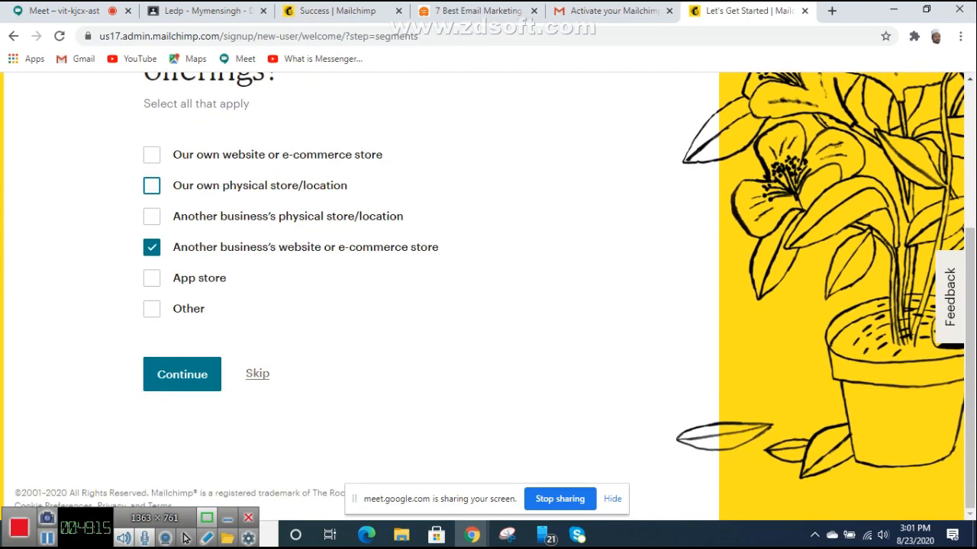
left_click(183, 375)
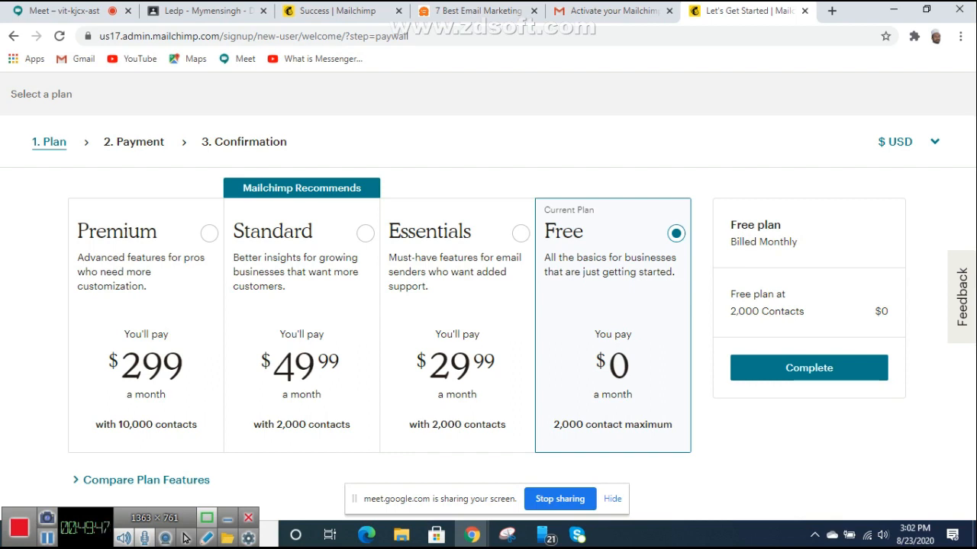
Step: Keep the Free plan selected and complete the plan choice
left_click(808, 368)
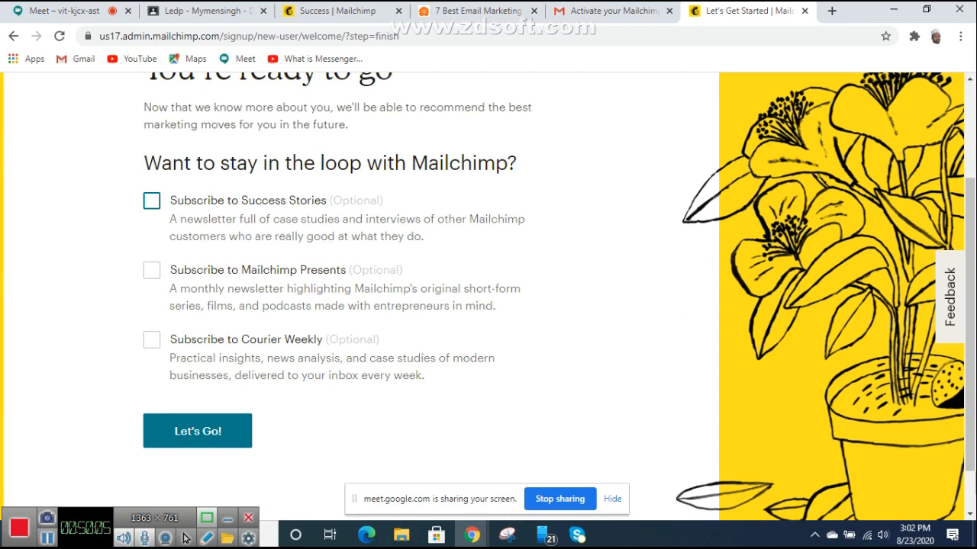
Step: Admit the waiting Meet participant, then click Let's Go! with all newsletter boxes unchecked
scroll(488, 296, "down", 1)
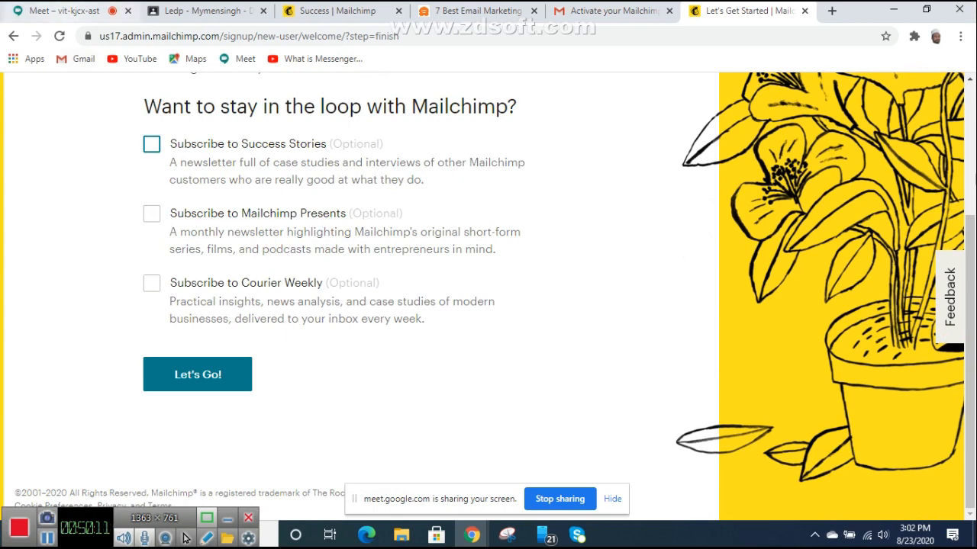
left_click(65, 11)
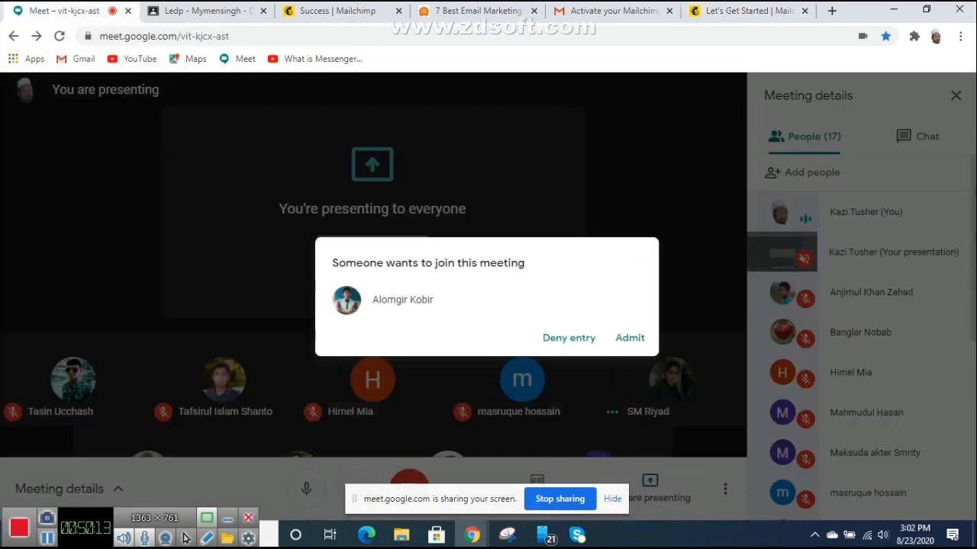
left_click(630, 337)
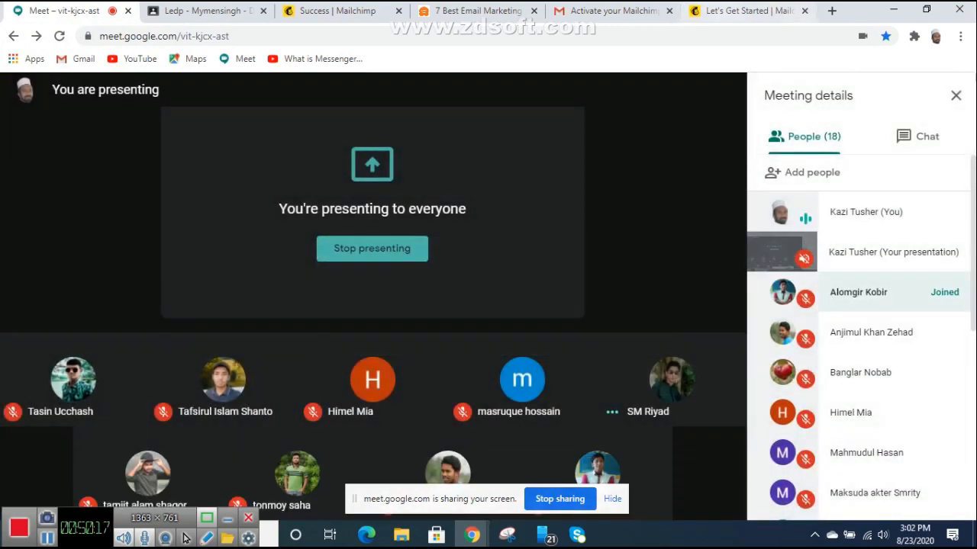
left_click(748, 11)
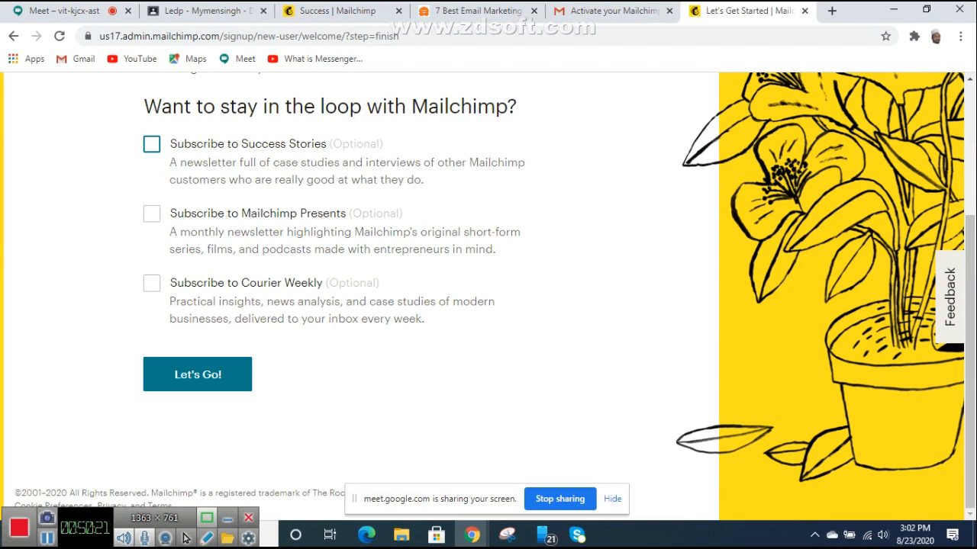
left_click(198, 375)
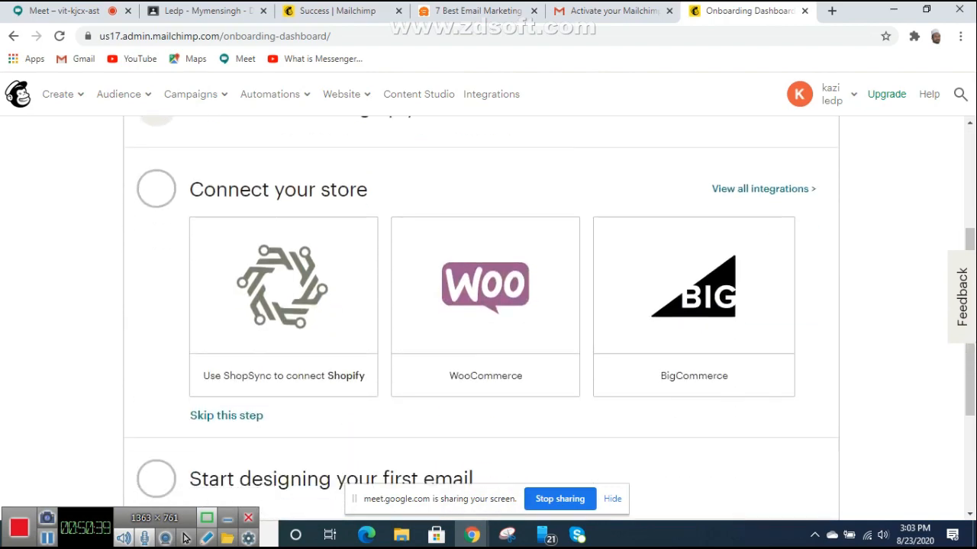
Step: Look over the onboarding dashboard, briefly checking the Google Meet call
scroll(481, 305, "down", 3)
scroll(481, 305, "up", 6)
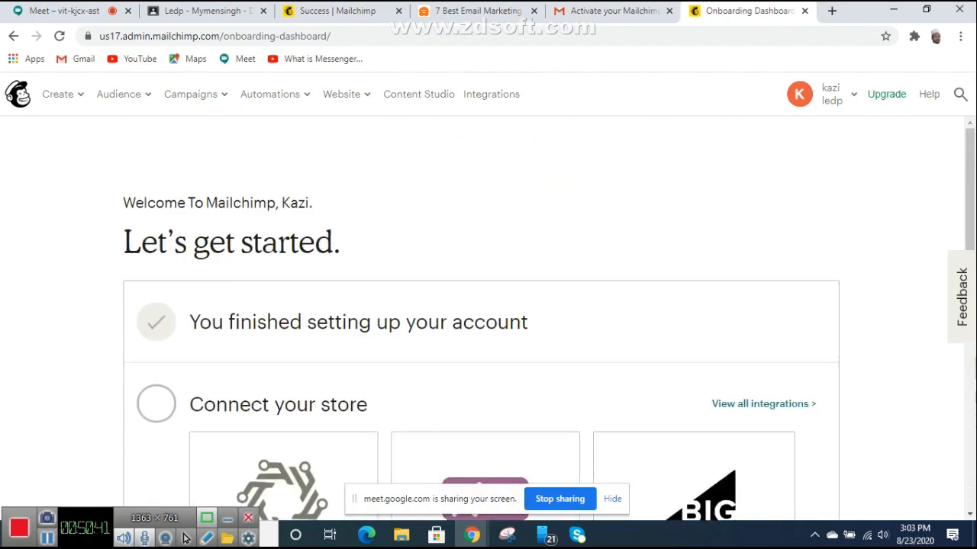
scroll(481, 305, "down", 4)
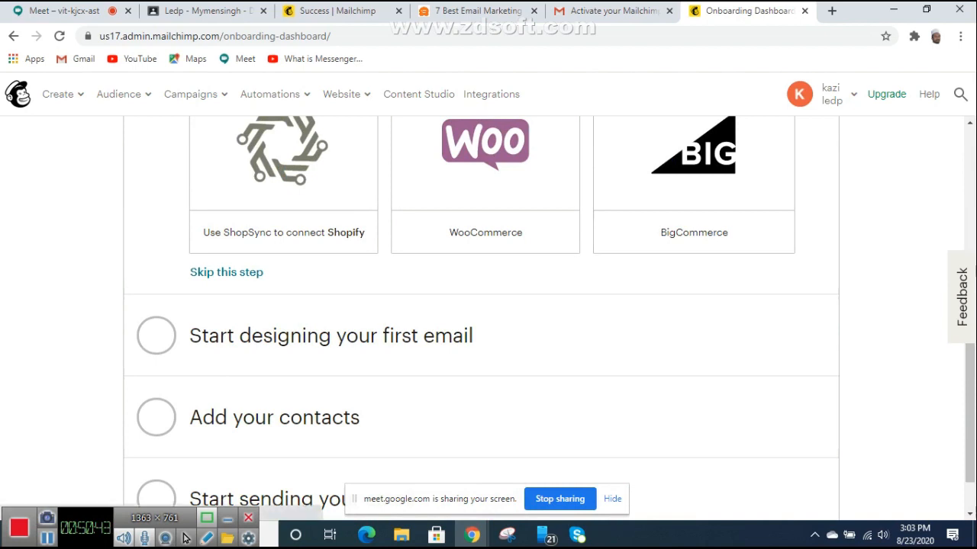
scroll(480, 306, "up", 5)
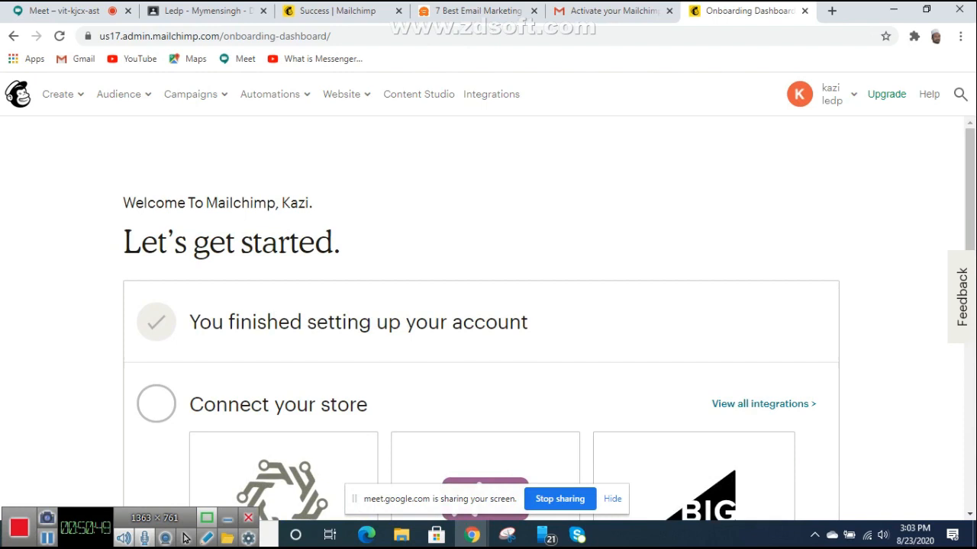
key("ctrl+1")
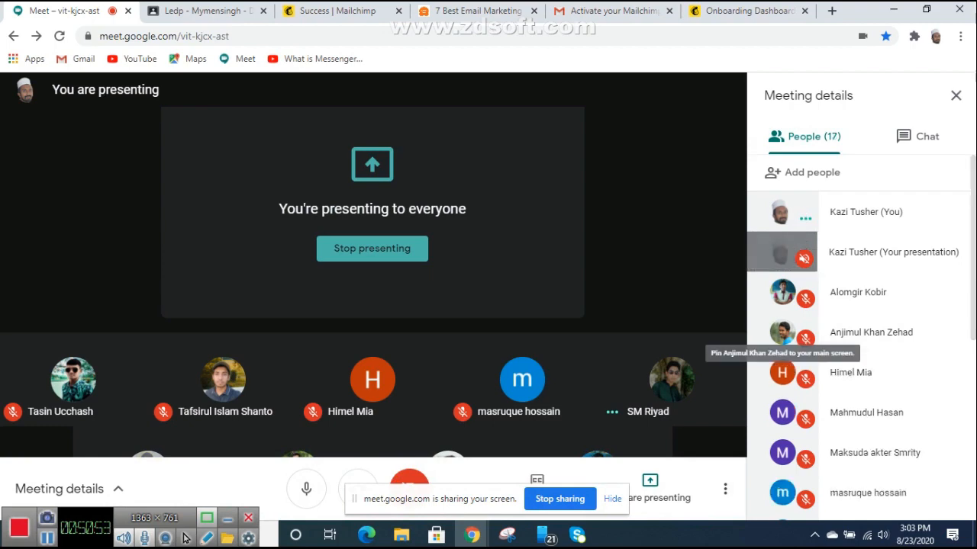
key("ctrl+shift+Tab")
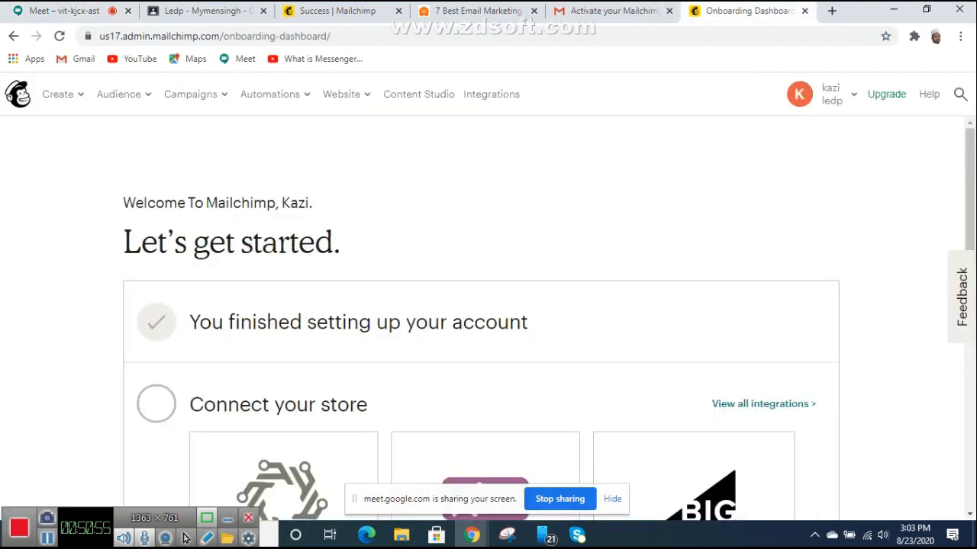
scroll(485, 367, "down", 9)
scroll(485, 367, "up", 5)
scroll(486, 317, "up", 5)
Step: Open the ledp Audience dashboard, review it, and minimize the browser
left_click(118, 94)
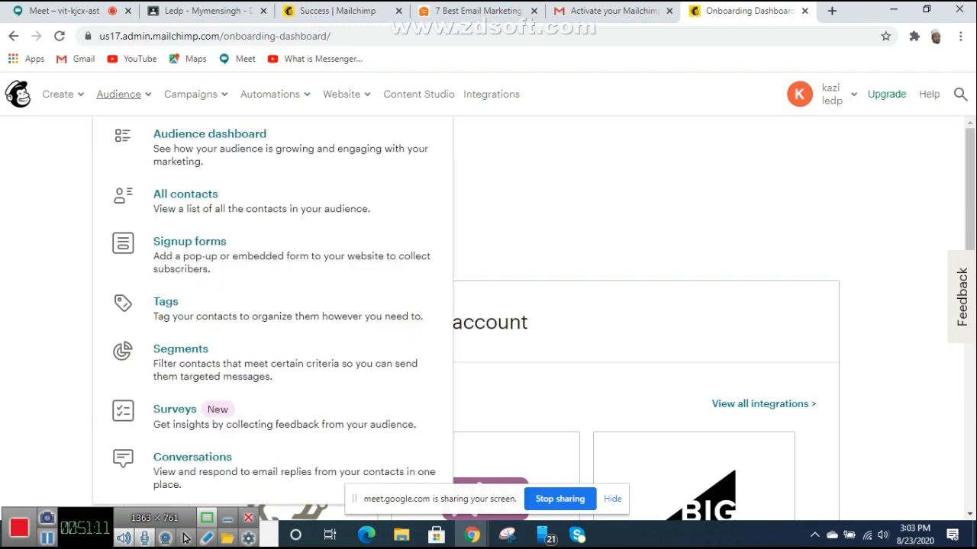
left_click(210, 133)
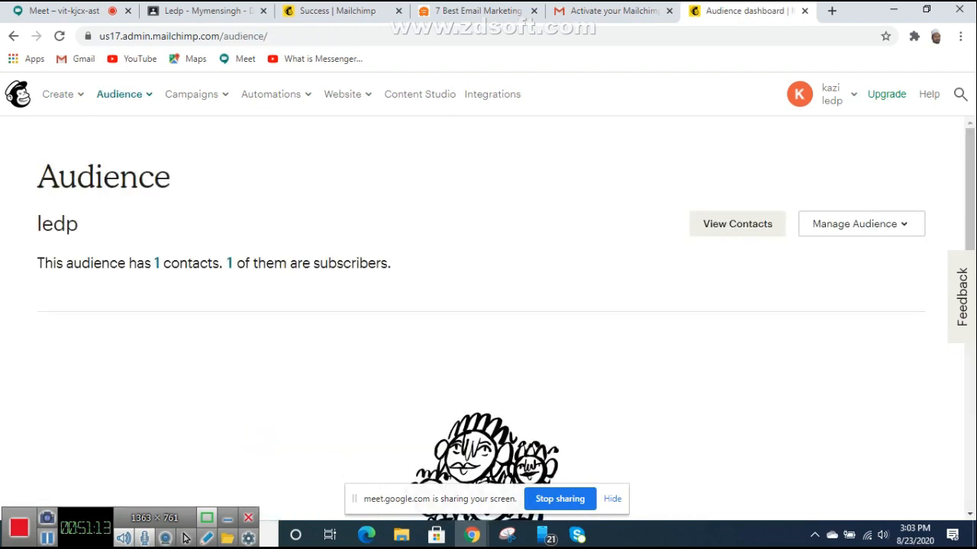
scroll(489, 317, "down", 6)
scroll(488, 317, "up", 3)
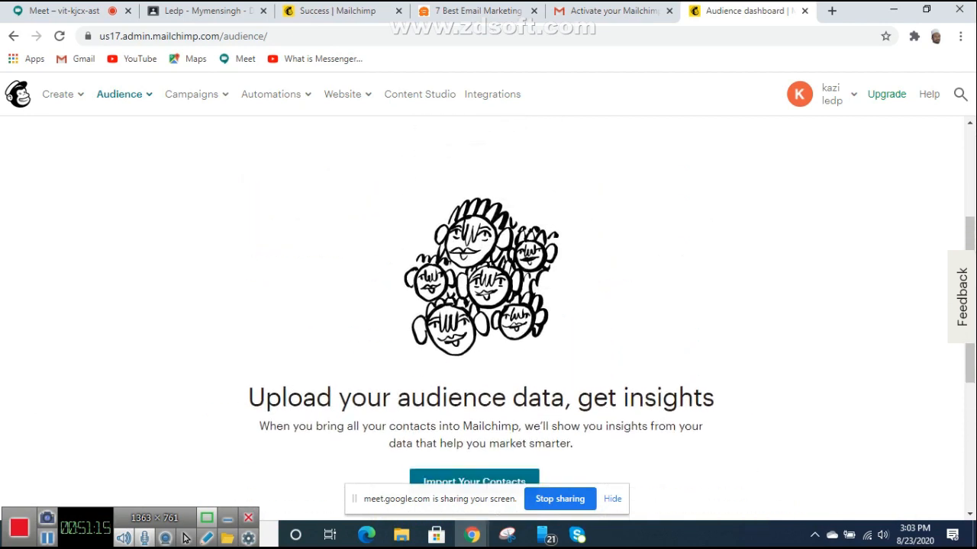
scroll(488, 317, "up", 3)
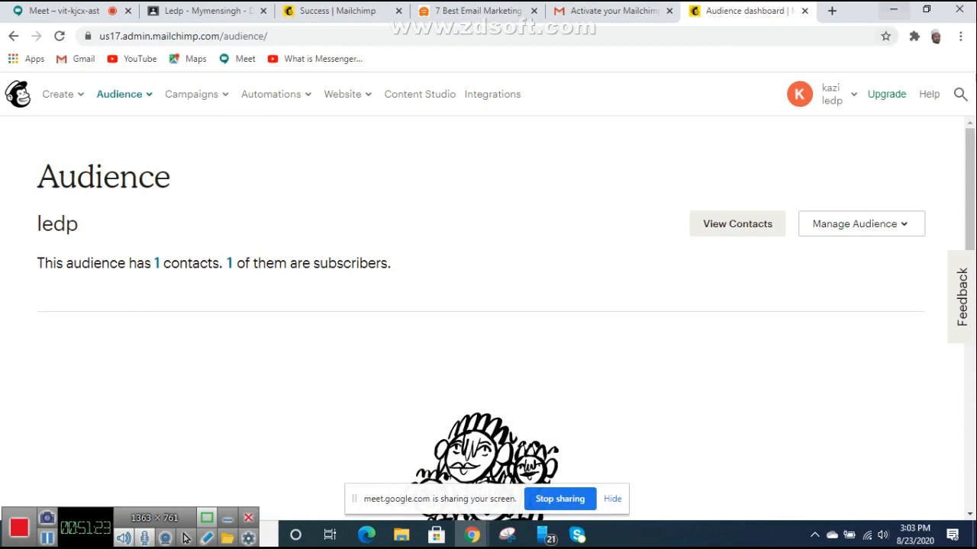
left_click(894, 9)
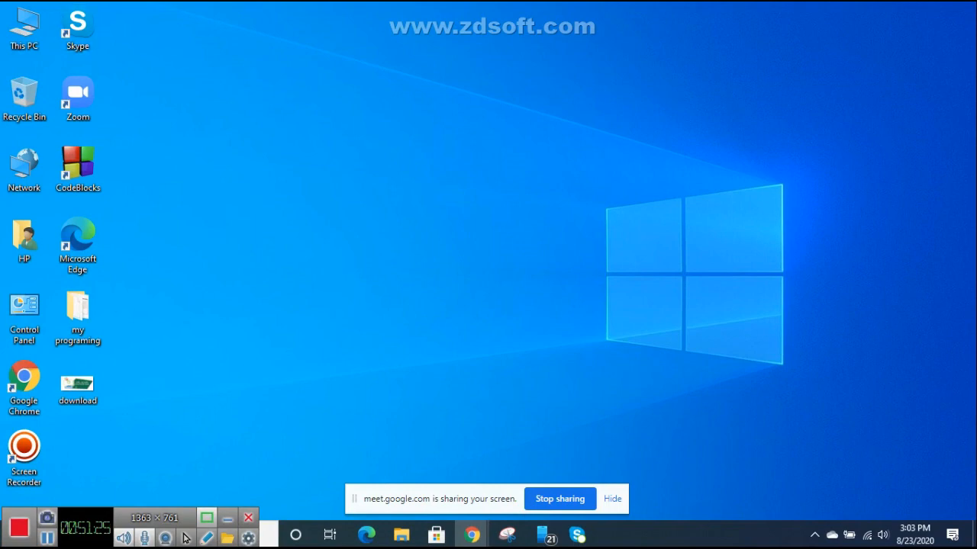
Step: Open This PC to the Downloads folder and bring up Book1's context menu
double_click(24, 26)
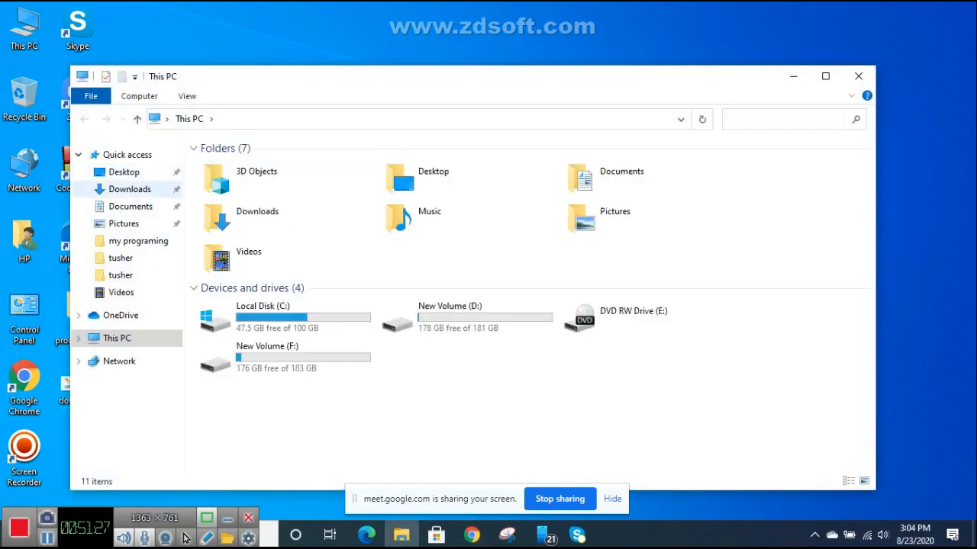
left_click(130, 189)
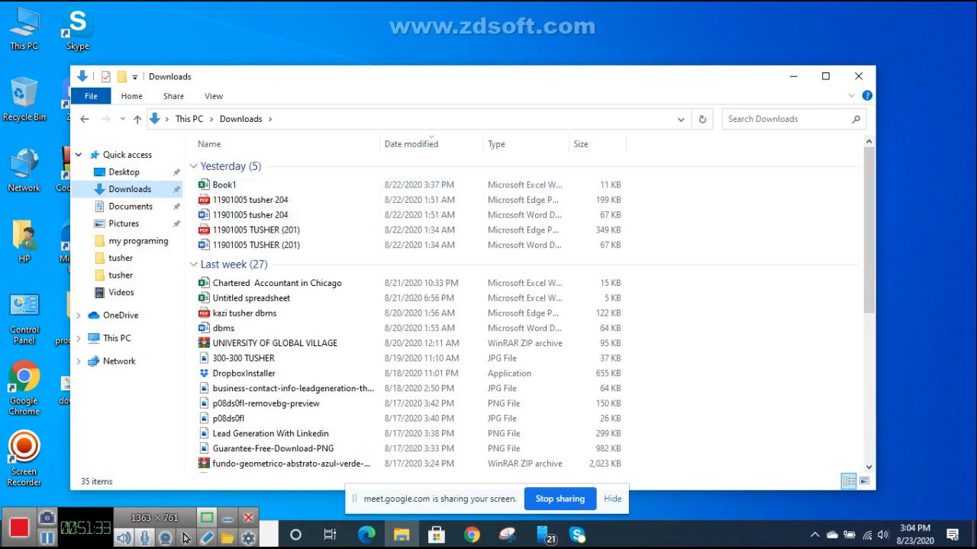
left_click(858, 77)
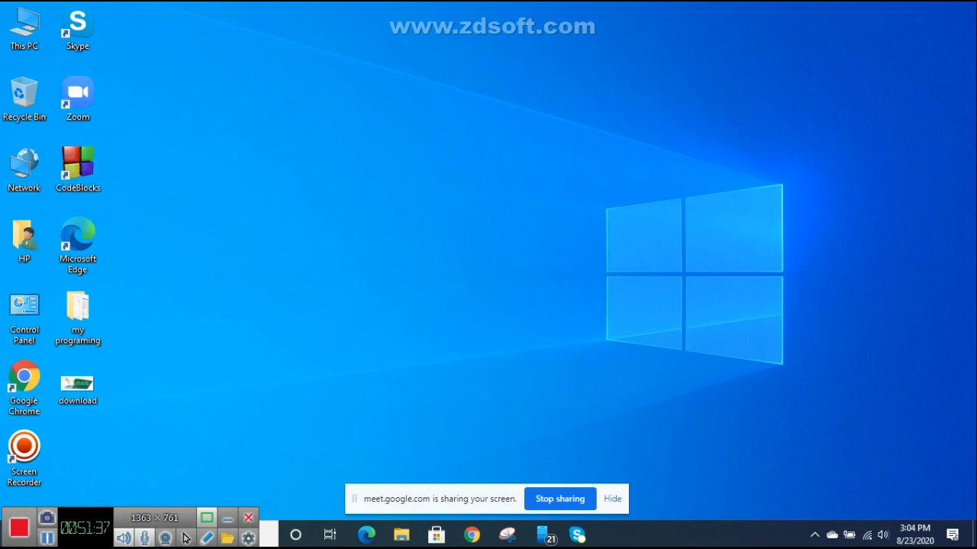
double_click(24, 26)
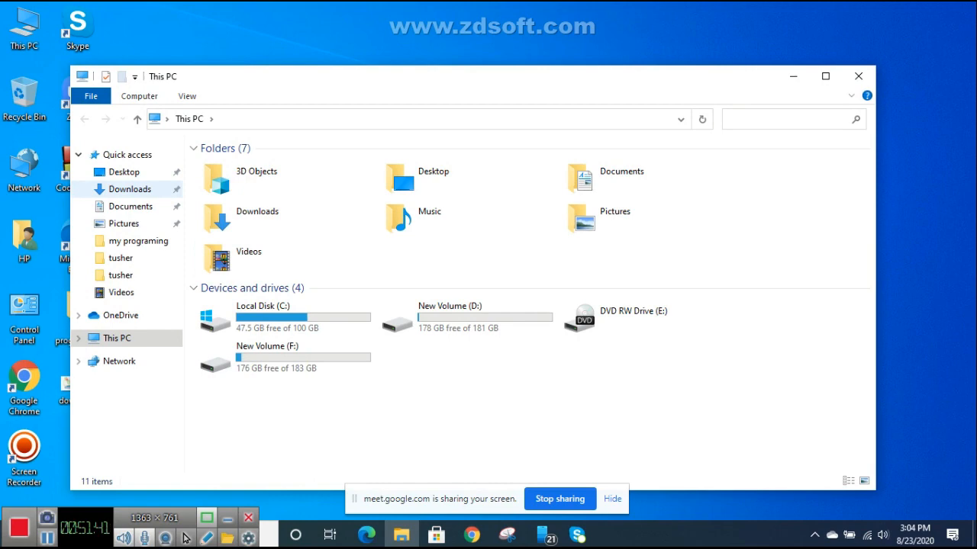
left_click(129, 189)
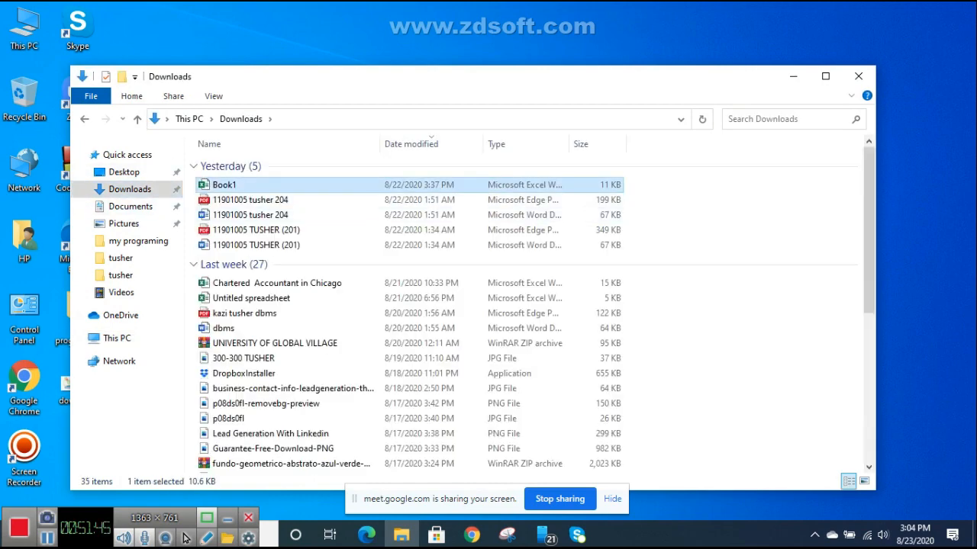
right_click(247, 185)
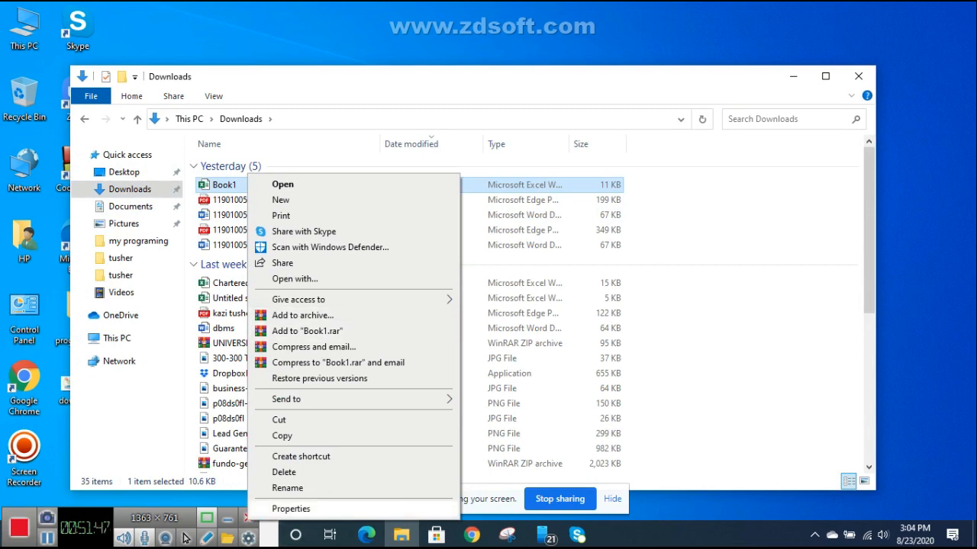
left_click(290, 509)
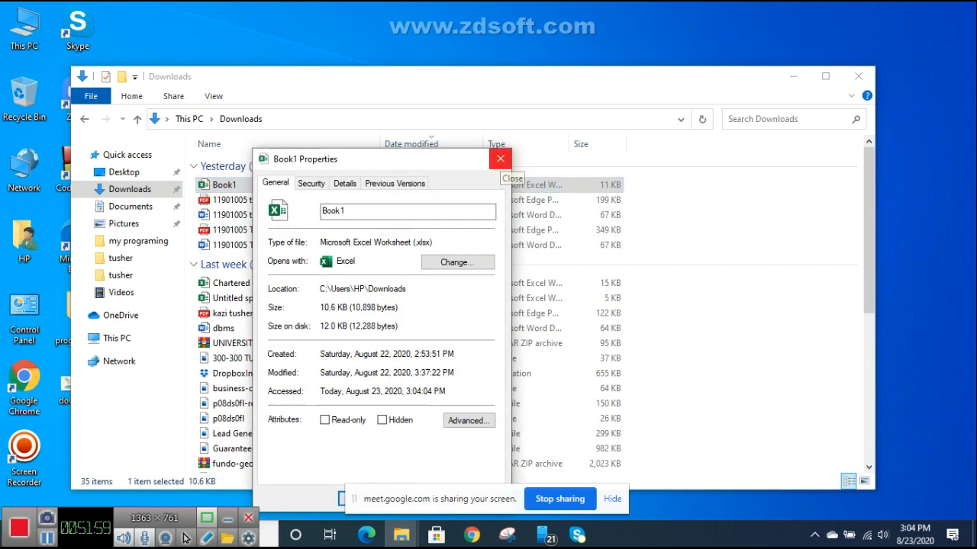
left_click(499, 158)
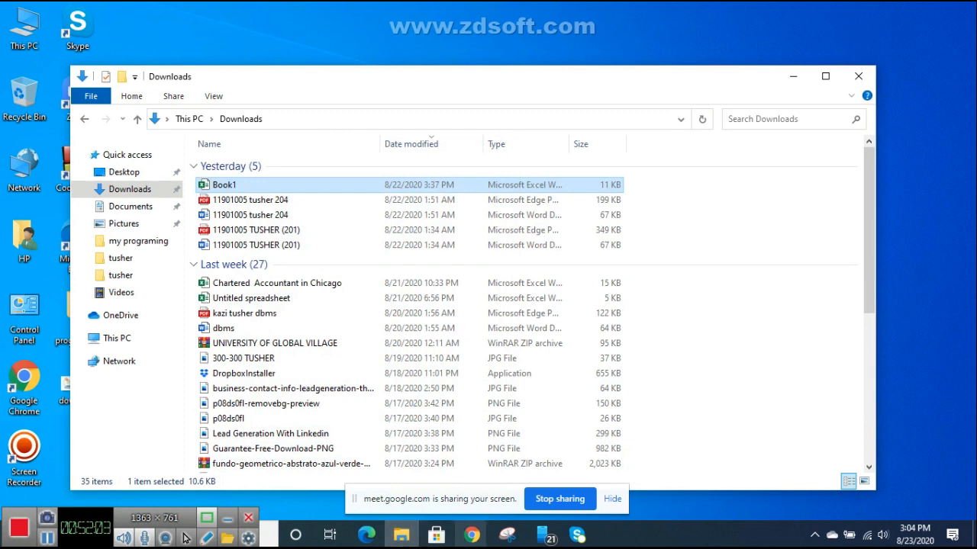
left_click(471, 535)
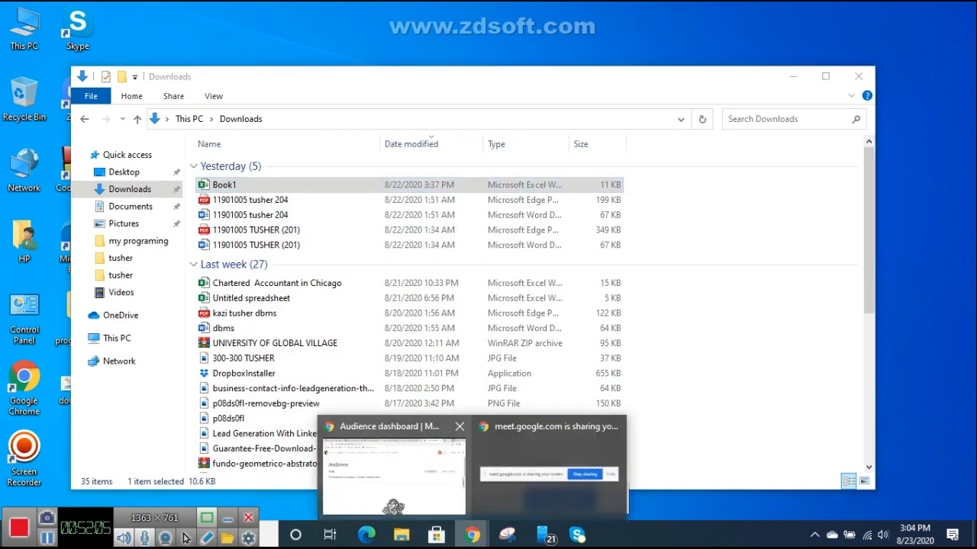
Step: Return to the ledp Audience dashboard in Chrome and choose Import Your Contacts
left_click(397, 470)
scroll(482, 318, "down", 3)
scroll(483, 317, "up", 3)
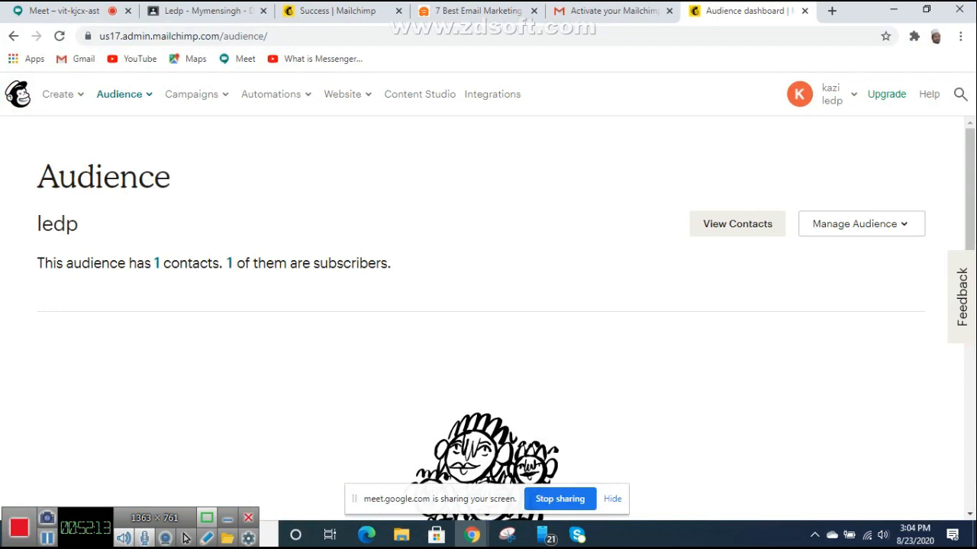
scroll(488, 306, "down", 4)
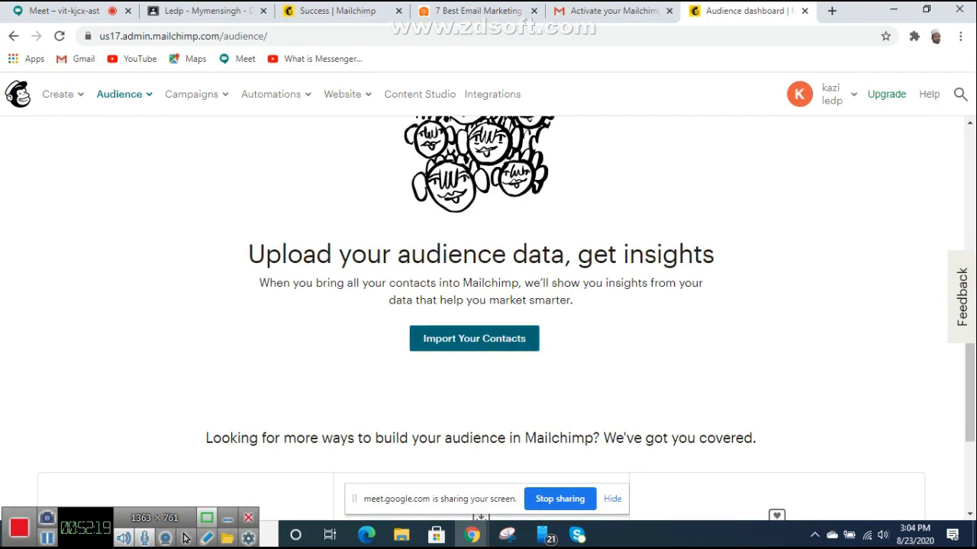
left_click(473, 339)
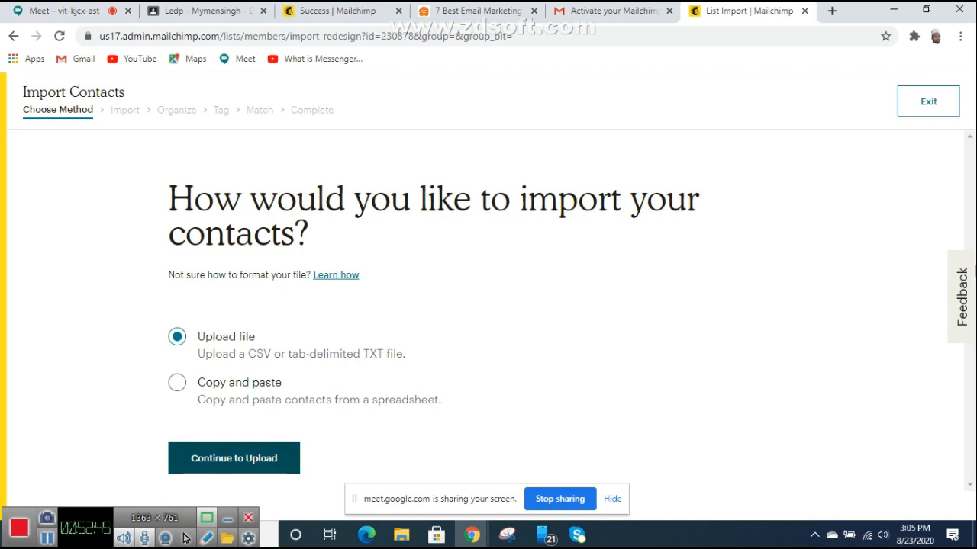
Step: Choose file upload, attach Book1.xlsx from Downloads, and continue to Organize
left_click(233, 457)
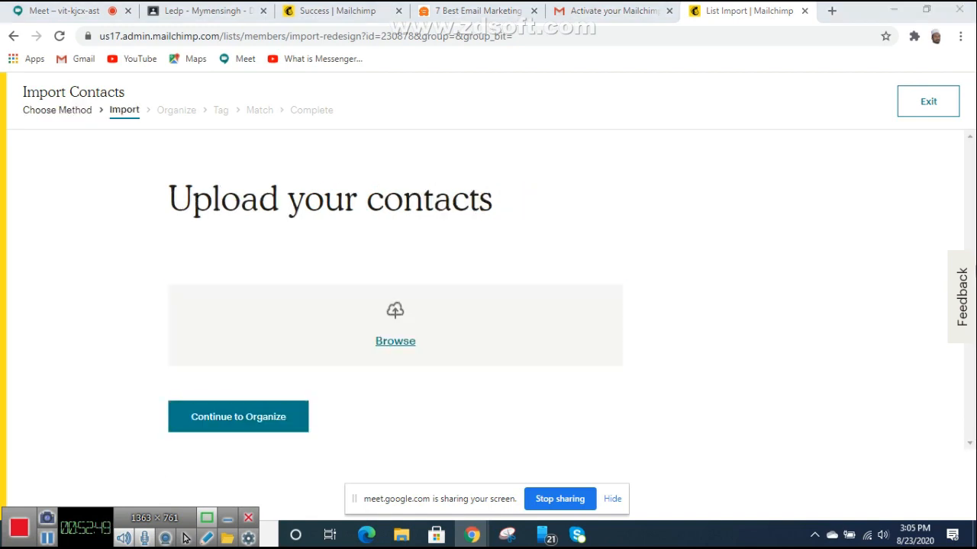
left_click(395, 341)
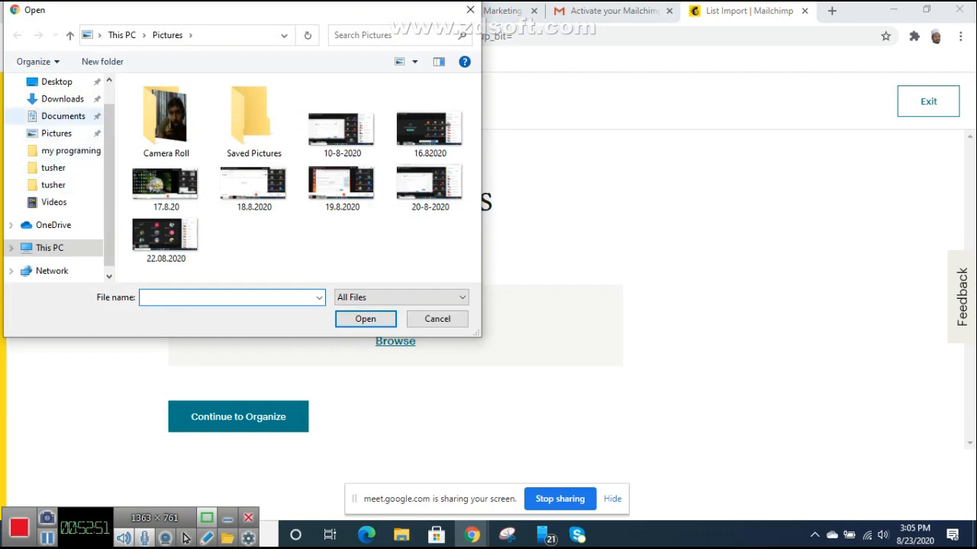
left_click(61, 99)
double_click(156, 123)
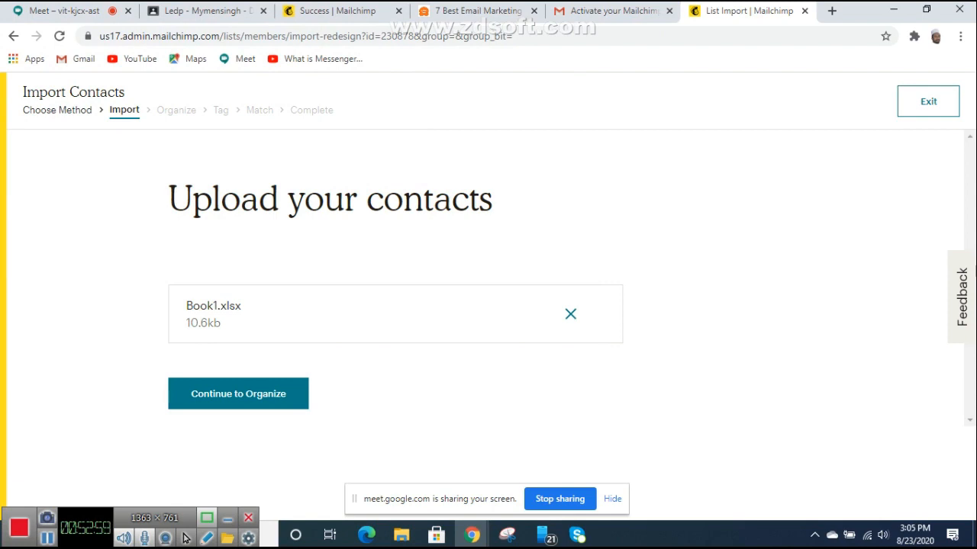
left_click(238, 394)
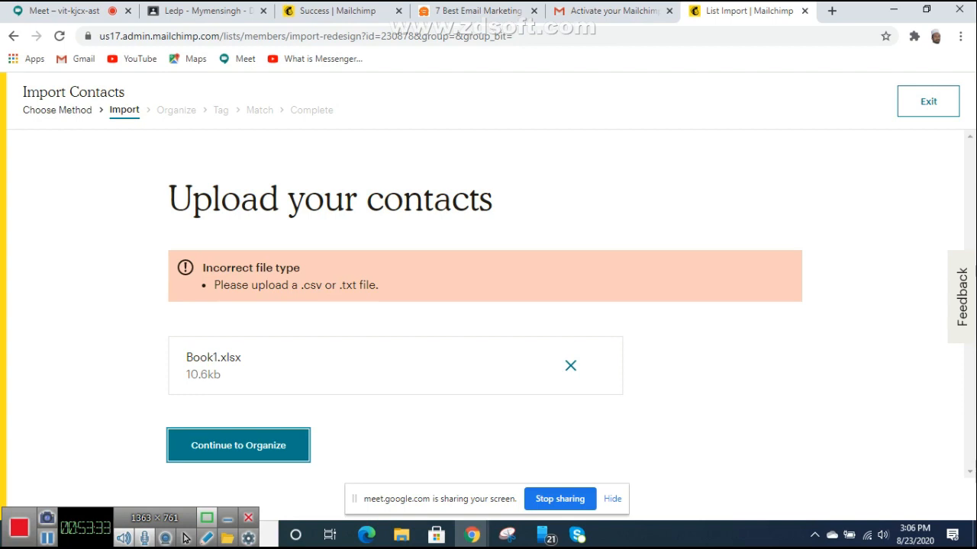
Step: Remove the rejected Book1.xlsx, bring up the Downloads window, and open a new tab
key("shift+Tab")
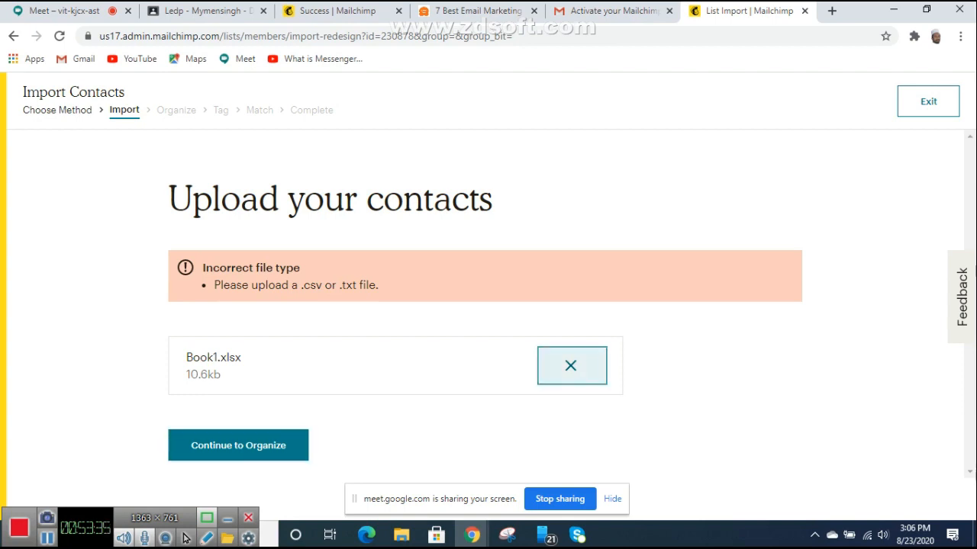
key("Return")
mouse_move(472, 534)
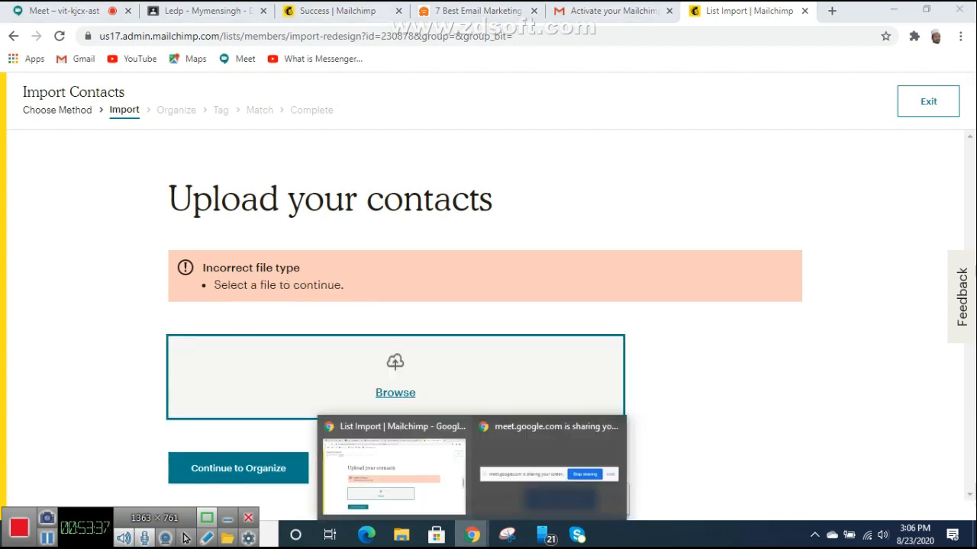
left_click(402, 534)
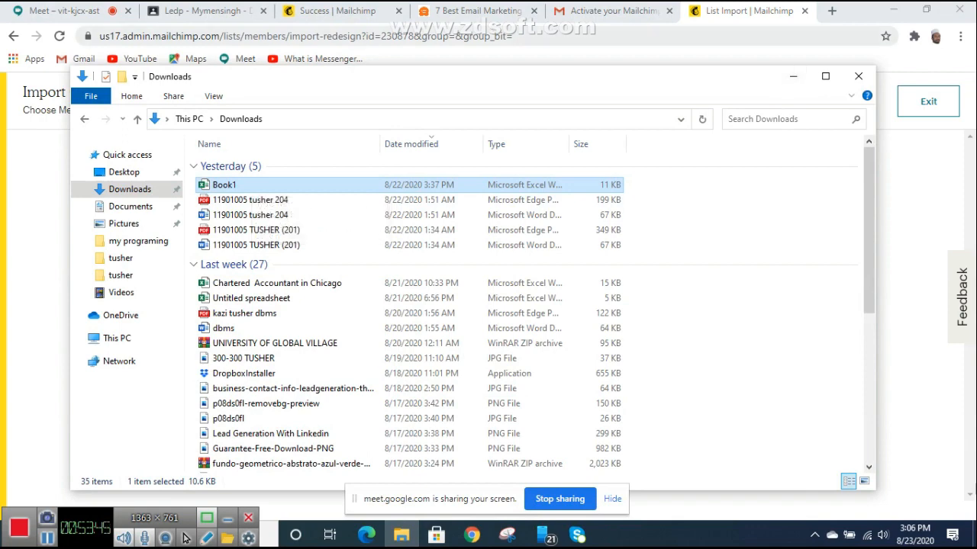
left_click(832, 11)
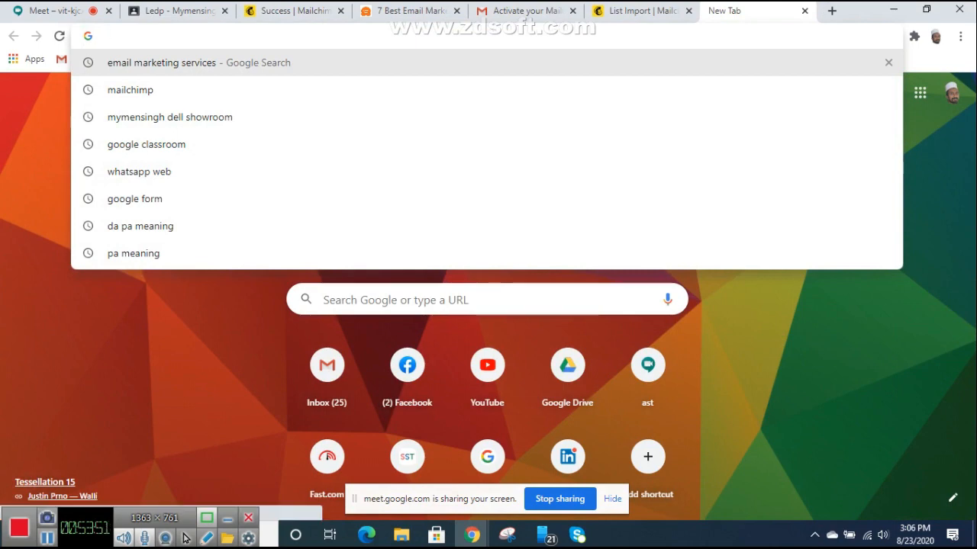
Step: Search Google for 'xlsx to csv' and open Zamzar's XLSX to CSV converter
type("xlsx to ")
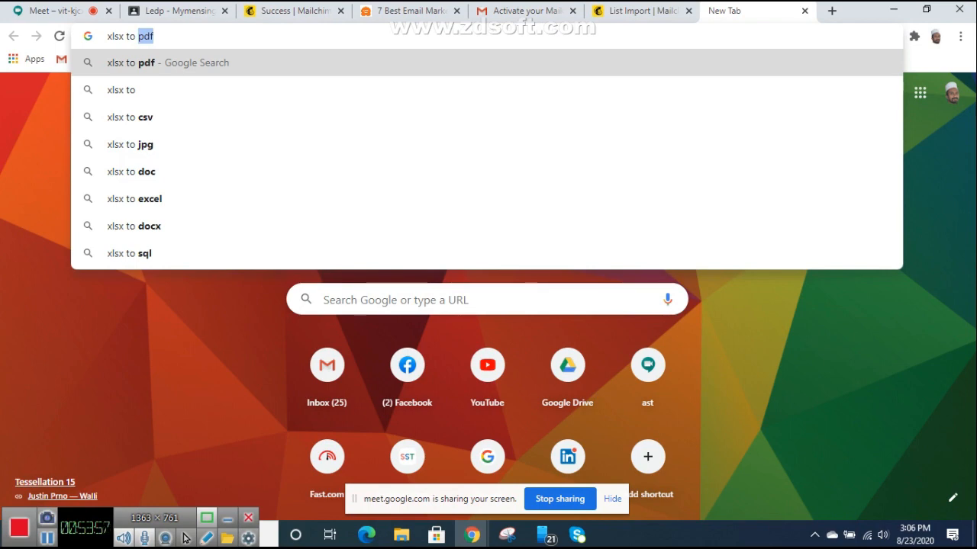
type("cs")
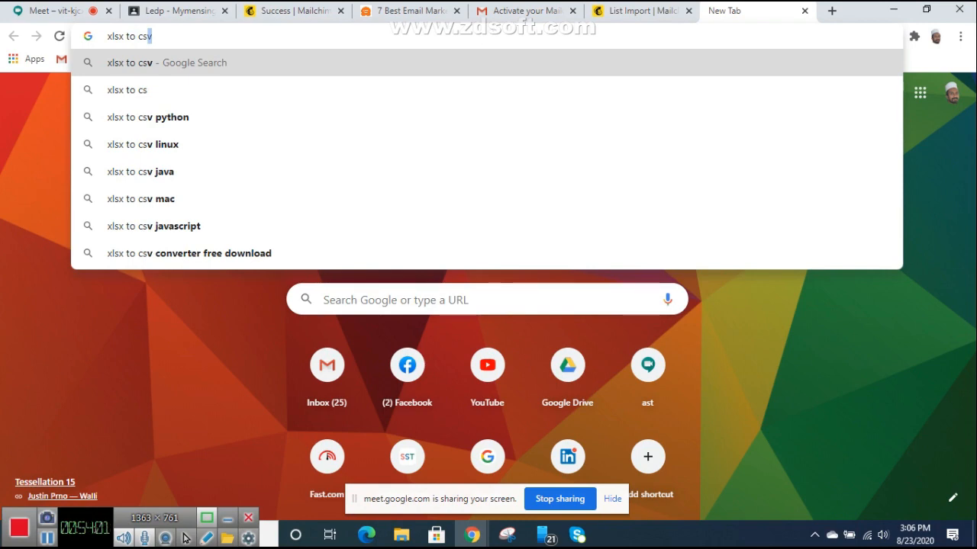
type("v")
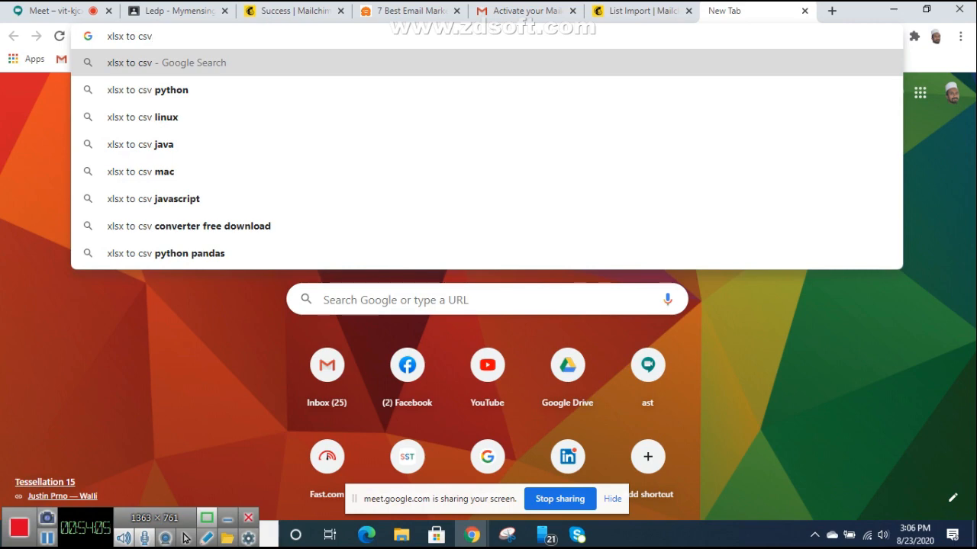
key("ctrl+shift+Tab")
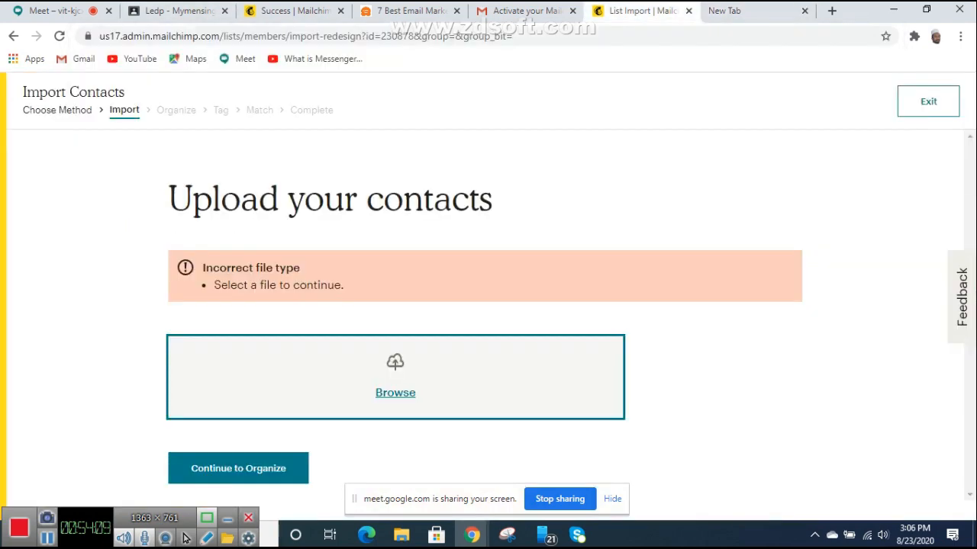
key("ctrl+Tab")
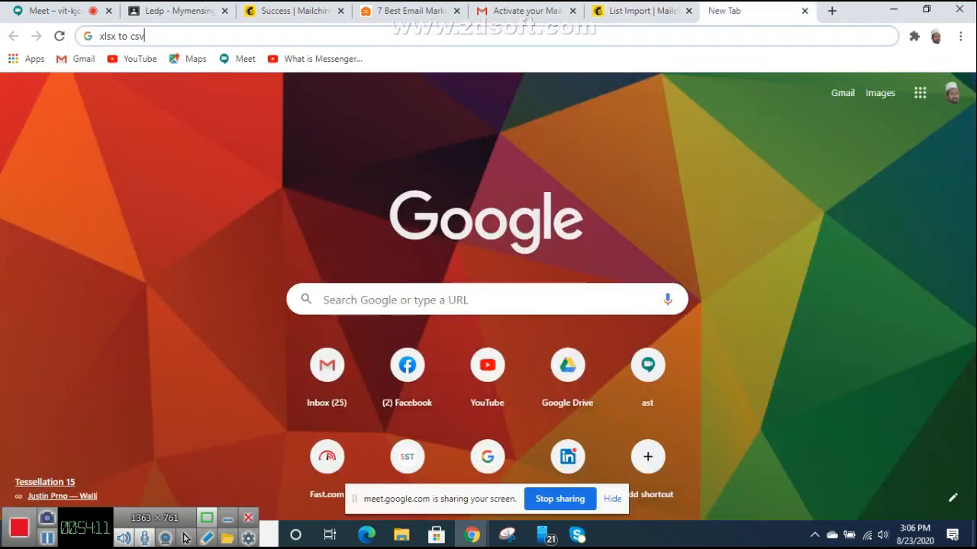
key("Return")
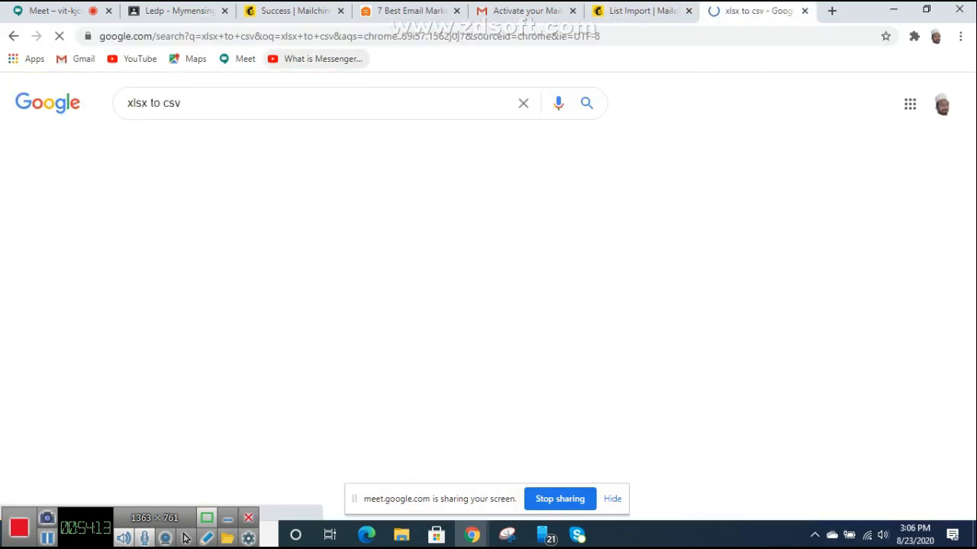
scroll(489, 305, "down", 5)
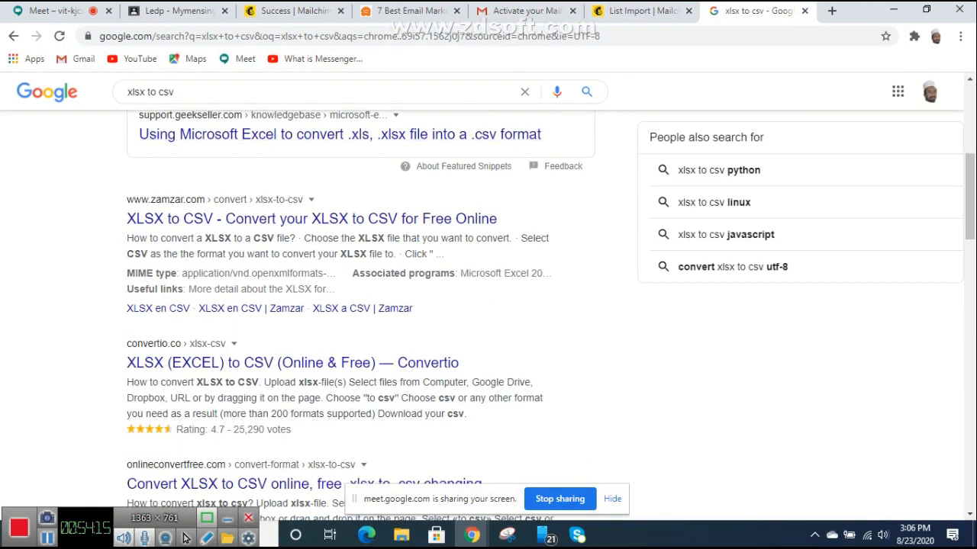
scroll(184, 539, "down", 3)
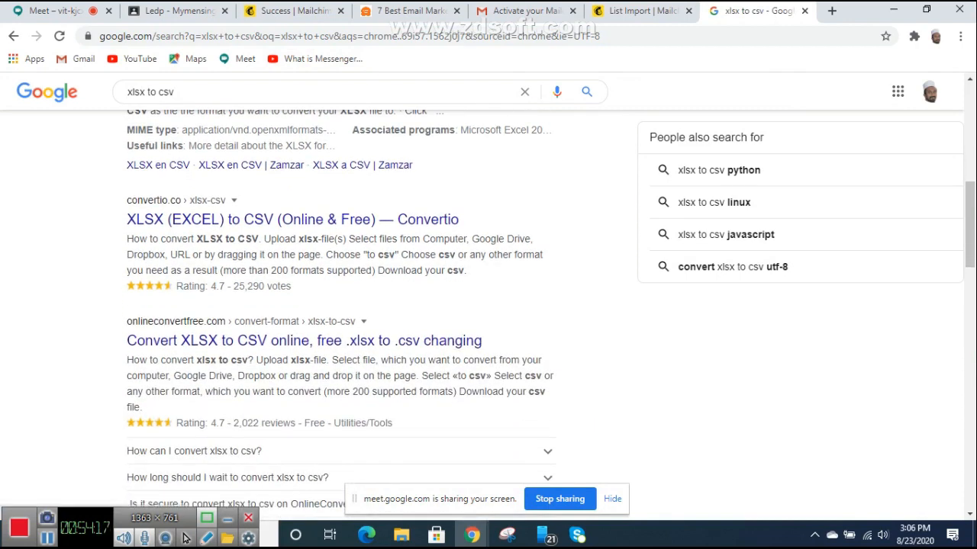
scroll(184, 539, "down", 4)
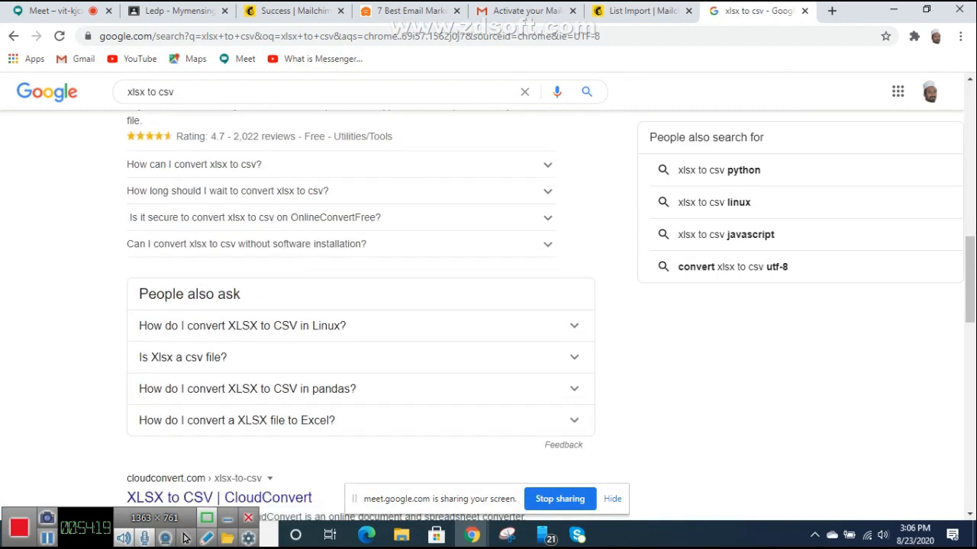
scroll(184, 539, "up", 4)
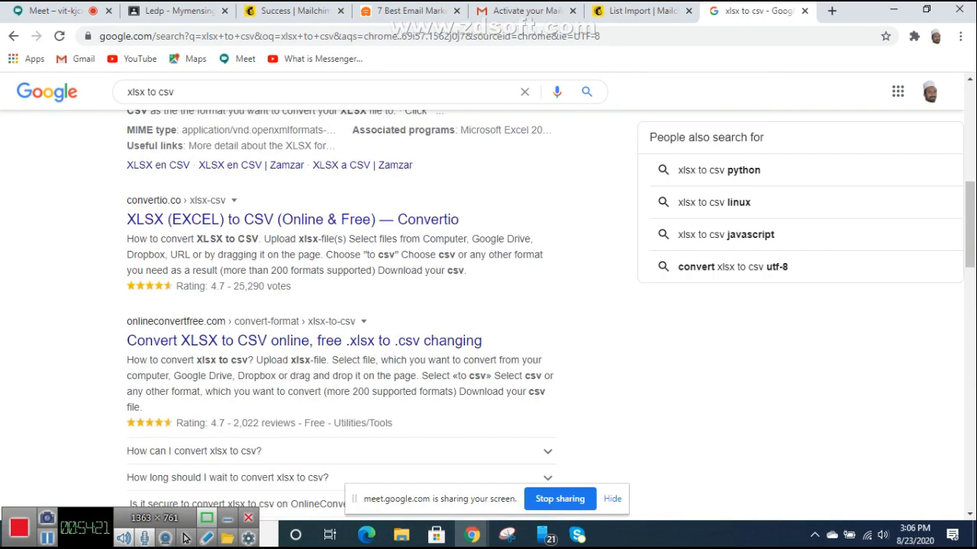
scroll(184, 539, "up", 6)
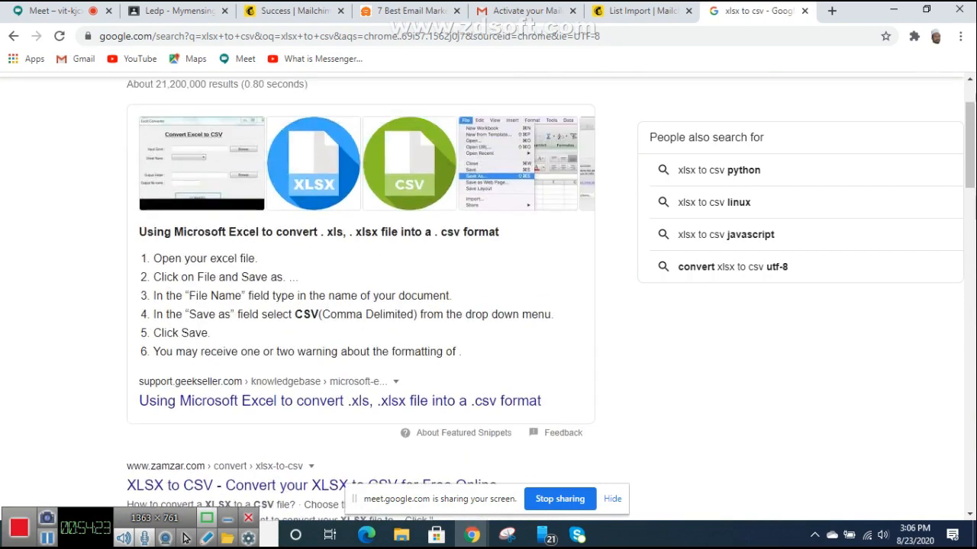
scroll(184, 539, "up", 1)
scroll(184, 539, "down", 3)
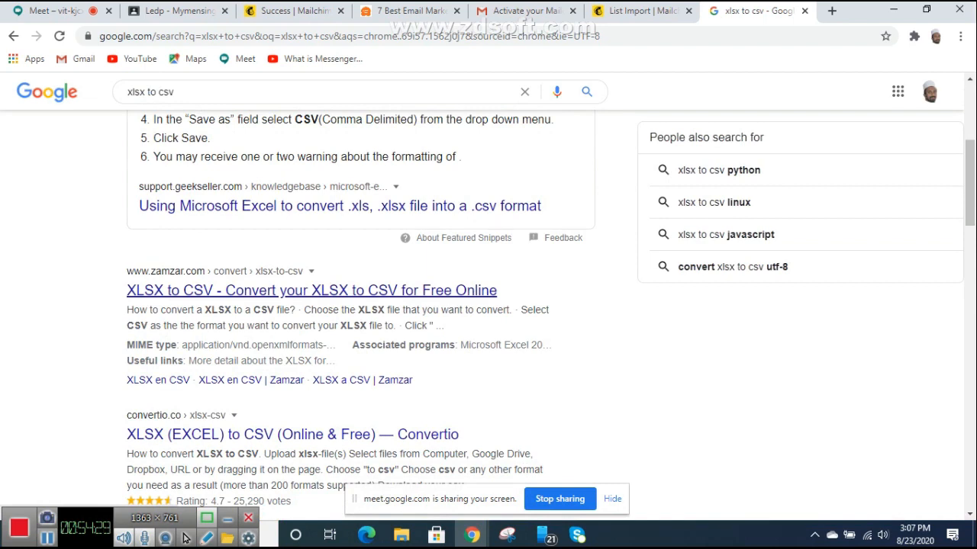
left_click(311, 290)
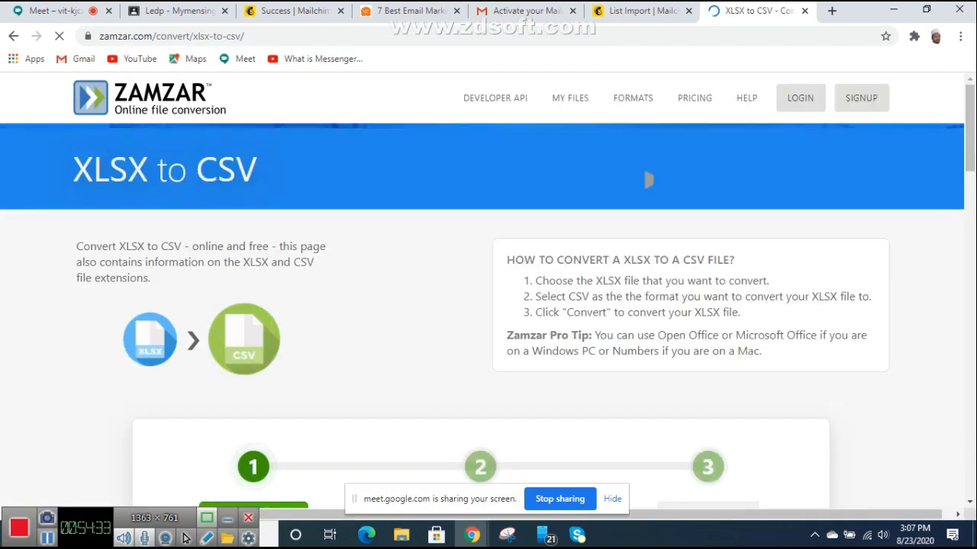
Step: Add Book1 from Downloads, convert it with csv output, and download Book1.csv
scroll(488, 305, "down", 2)
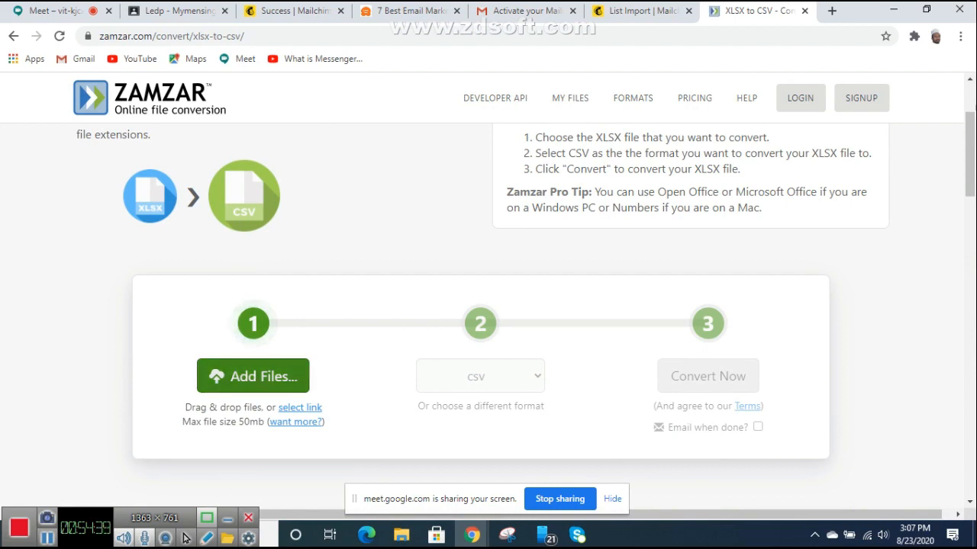
left_click(253, 376)
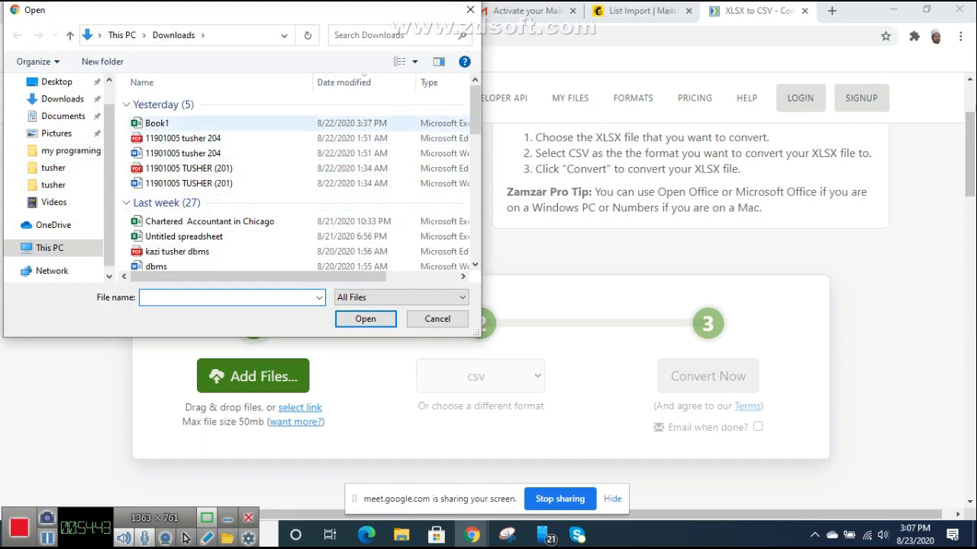
double_click(157, 123)
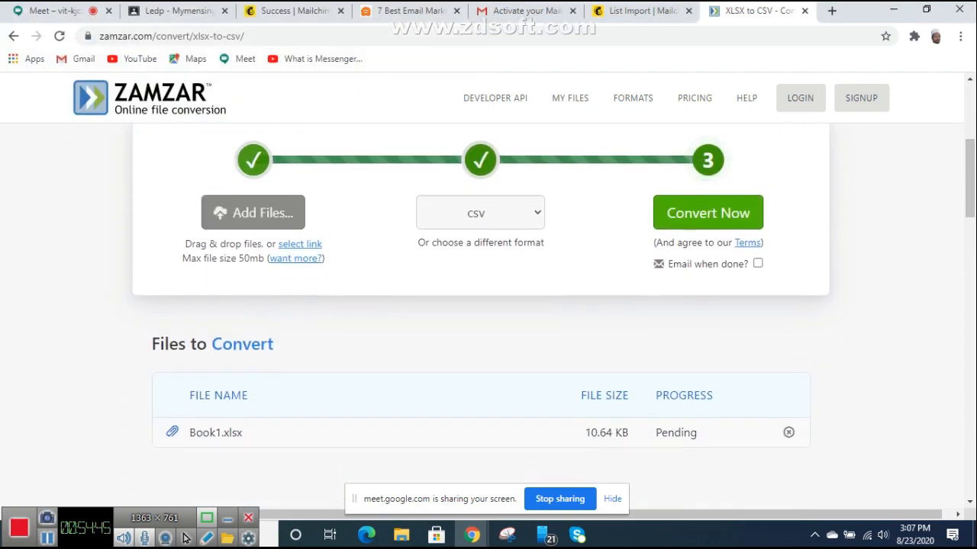
left_click(480, 213)
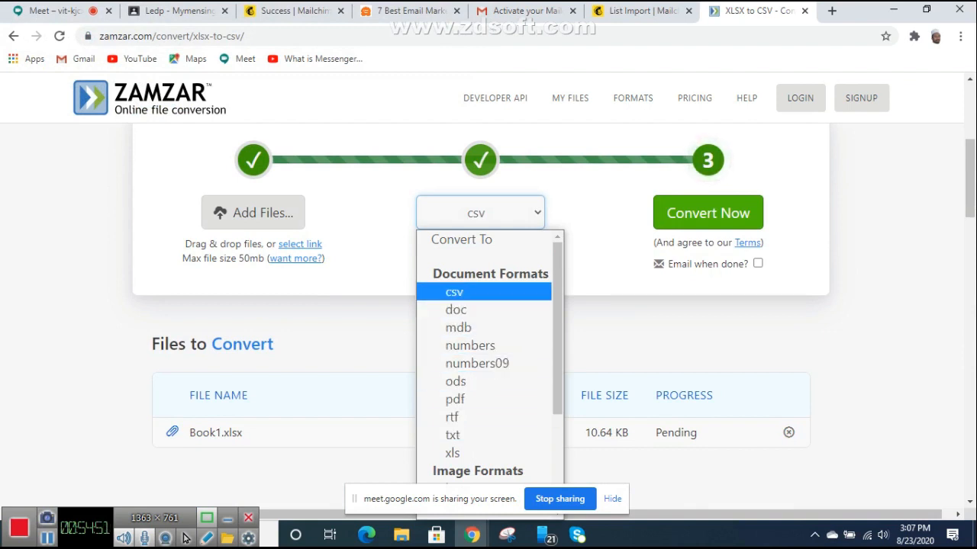
scroll(484, 286, "down", 3)
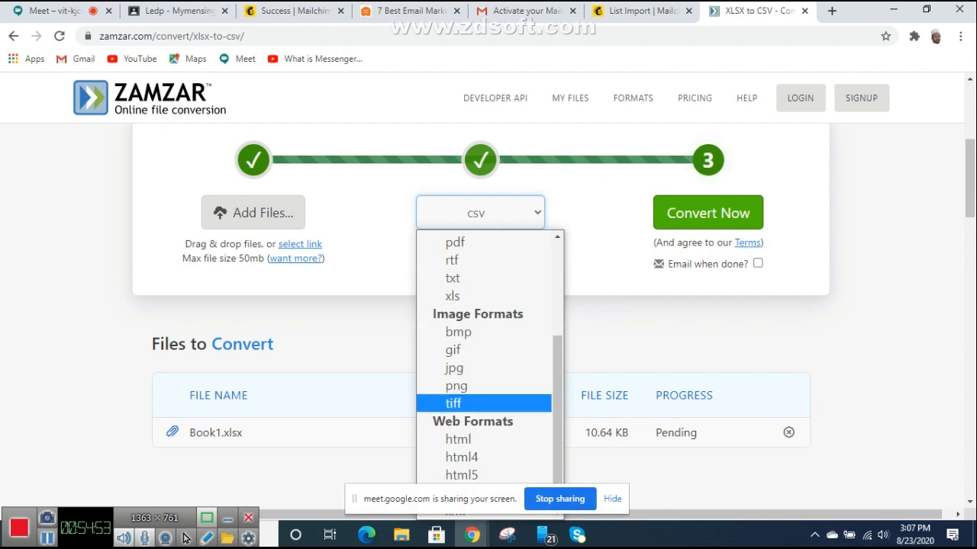
scroll(484, 437, "up", 3)
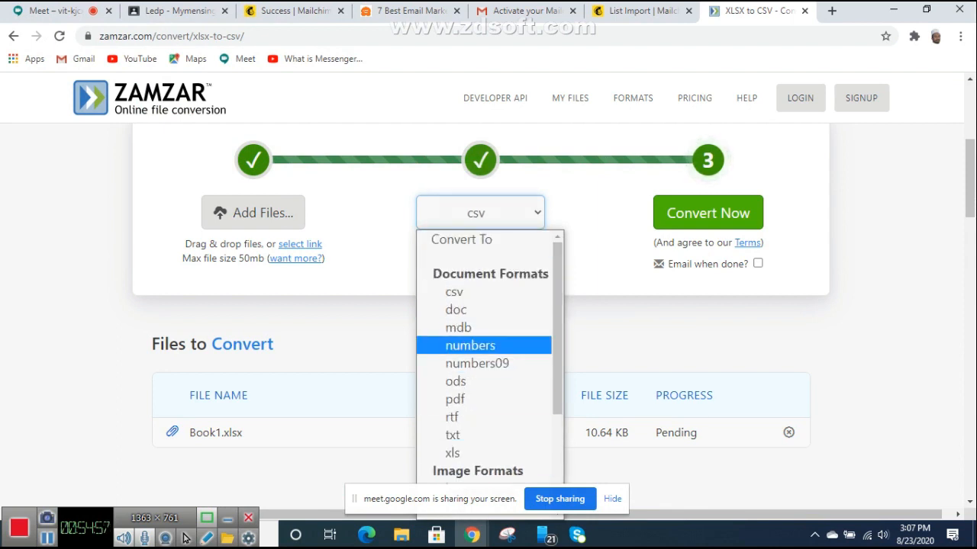
left_click(454, 292)
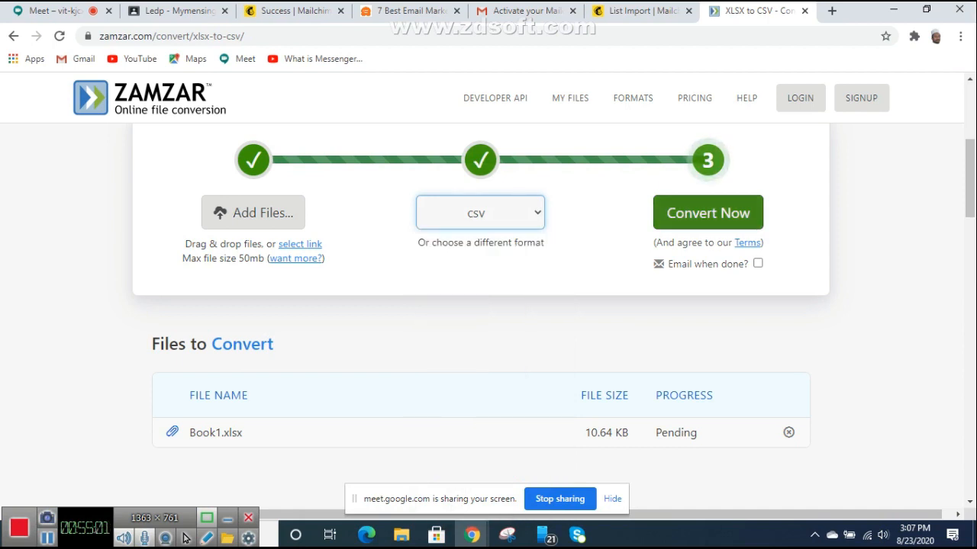
left_click(707, 213)
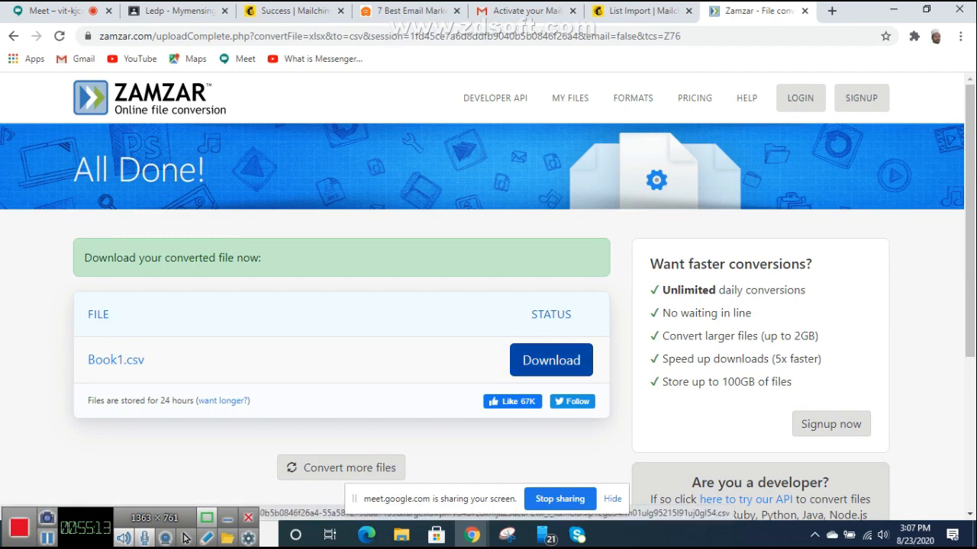
left_click(551, 360)
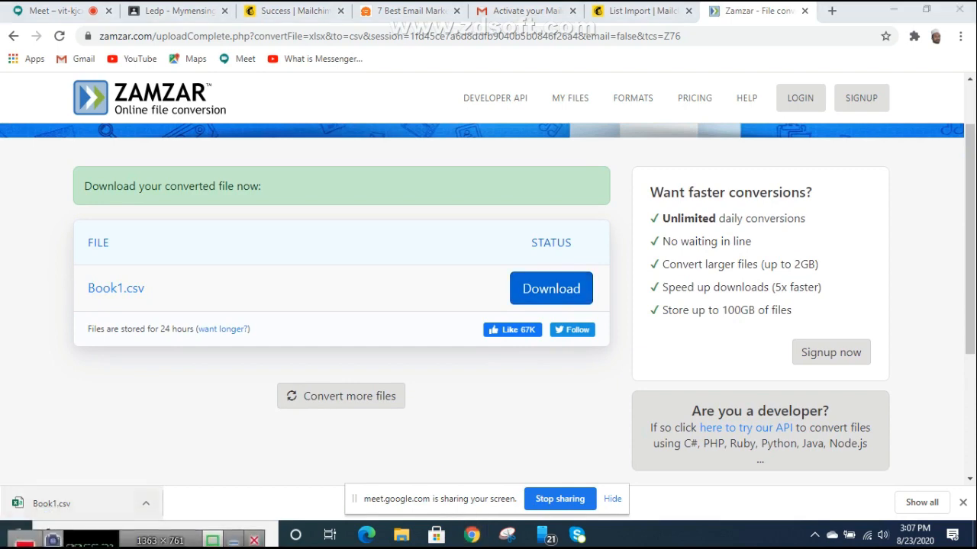
Step: Show the downloaded Book1.csv in its Downloads folder
left_click(145, 503)
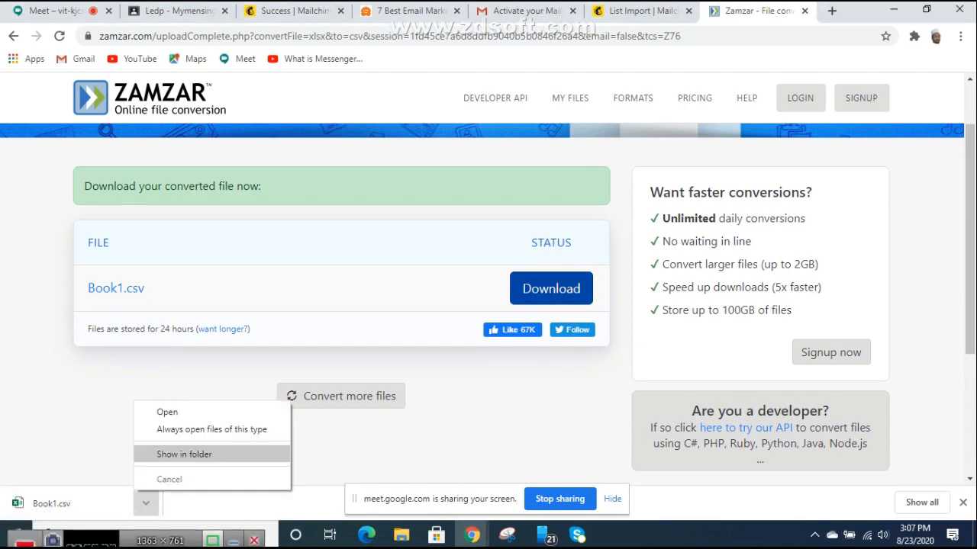
left_click(184, 454)
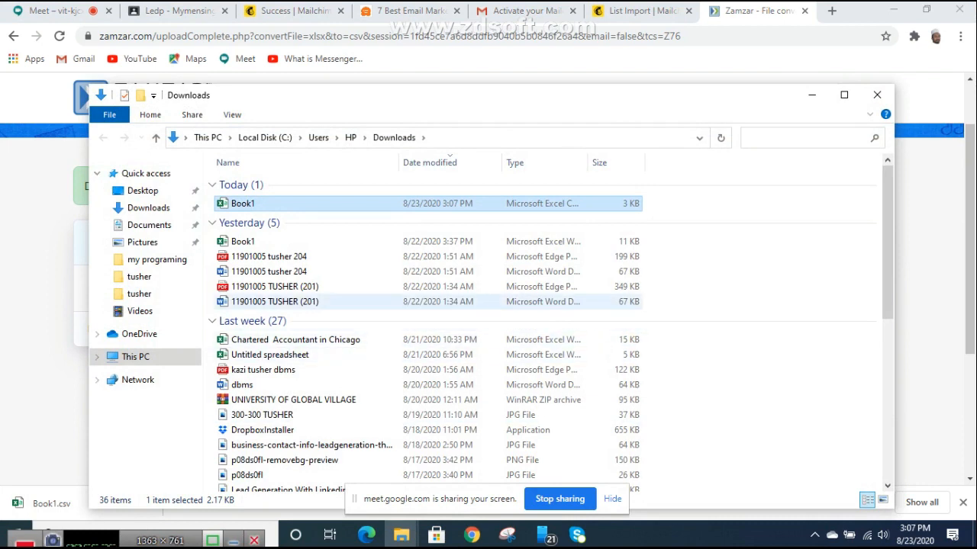
left_click(687, 277)
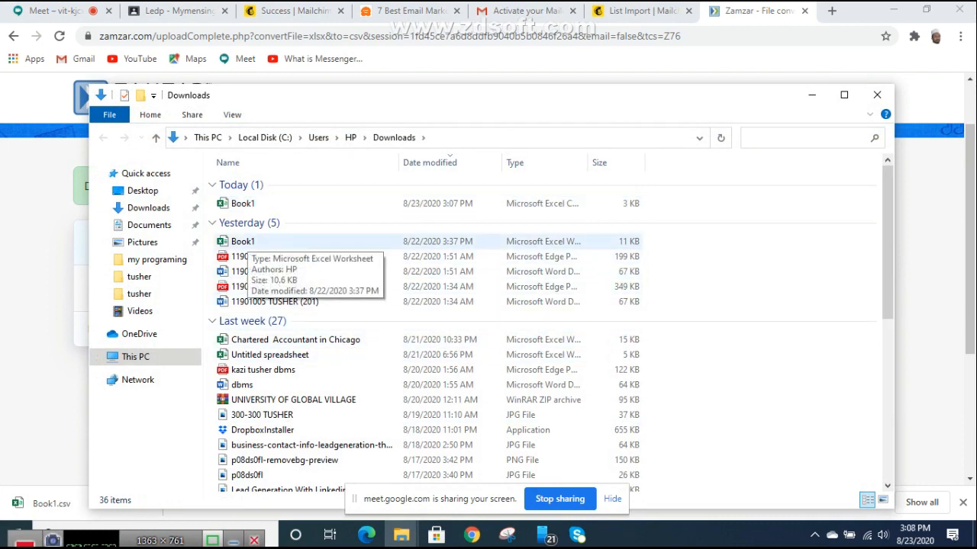
Step: Check both Book1 files' properties, confirming today's Book1 is a 2.17 KB CSV
right_click(243, 246)
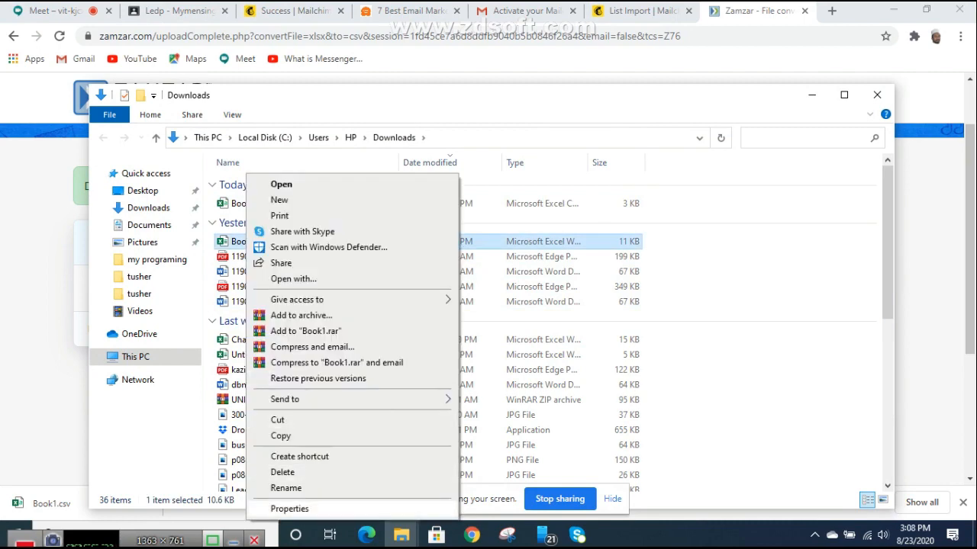
left_click(284, 508)
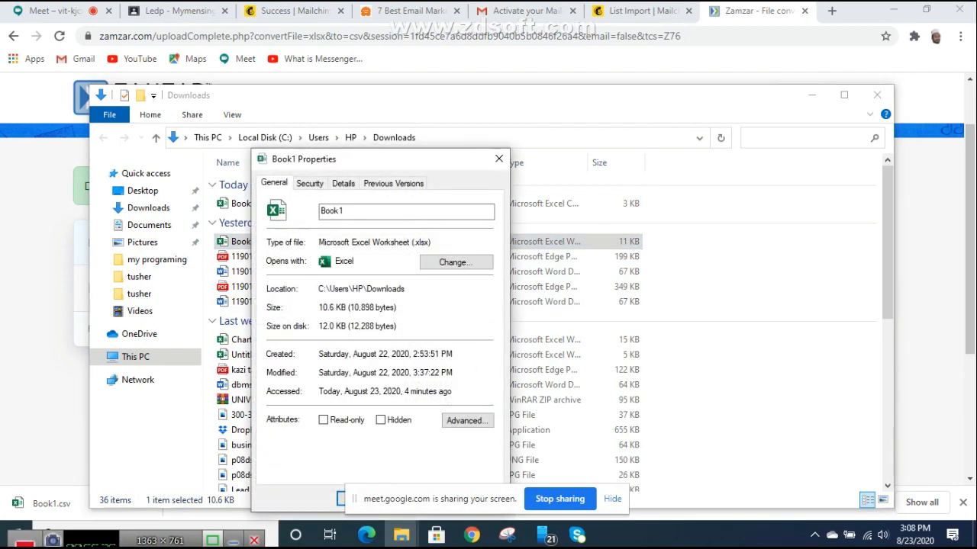
left_click(499, 159)
left_click(244, 203)
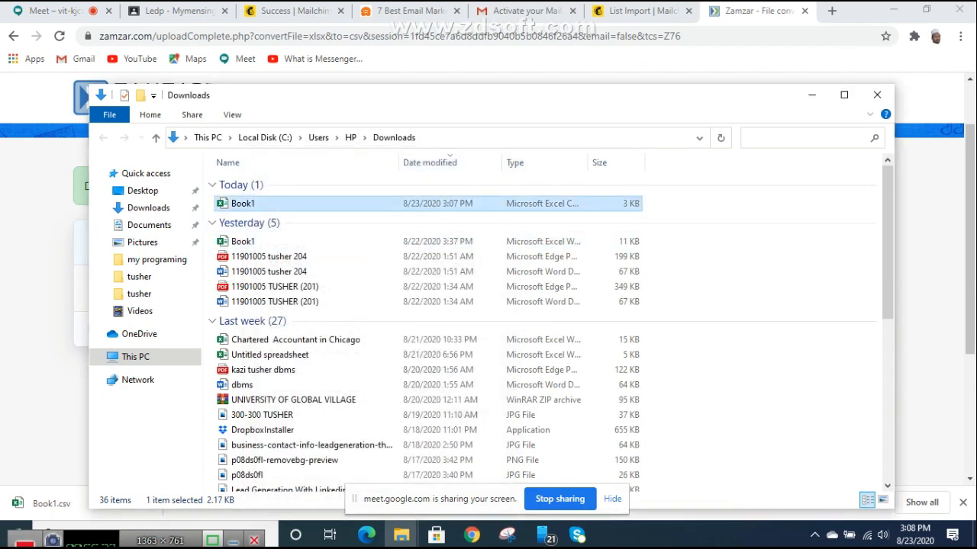
right_click(240, 203)
left_click(267, 508)
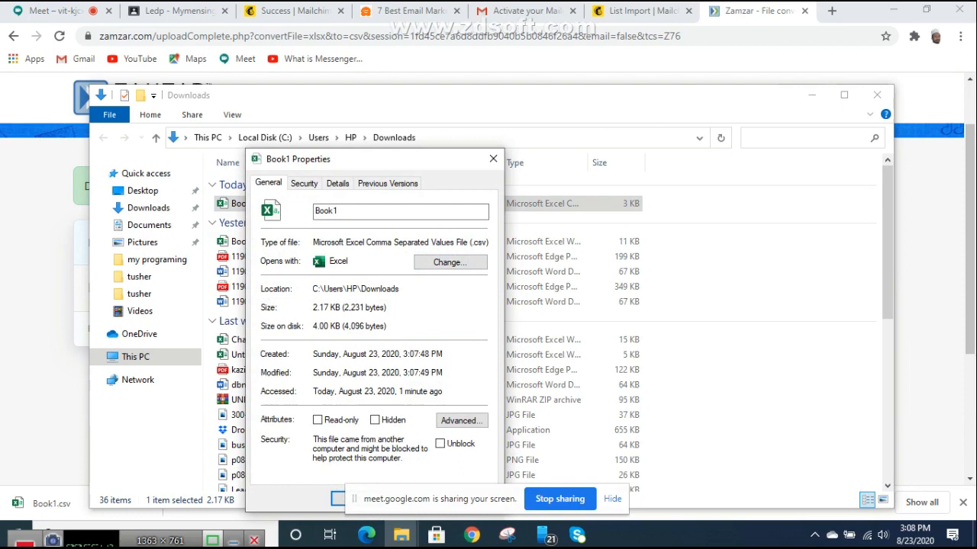
left_click(493, 159)
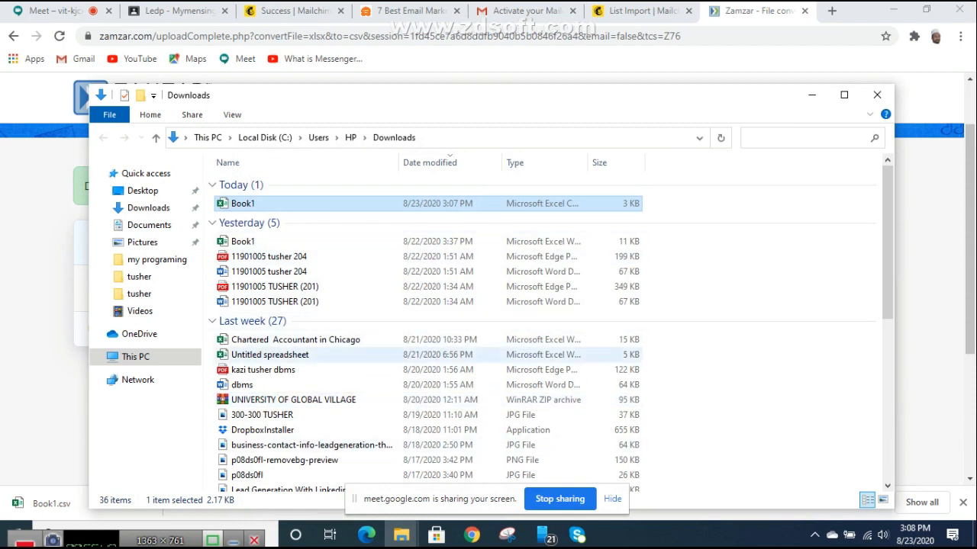
Step: Upload today's Book1.csv from Downloads and continue to Organize your contacts
left_click(644, 11)
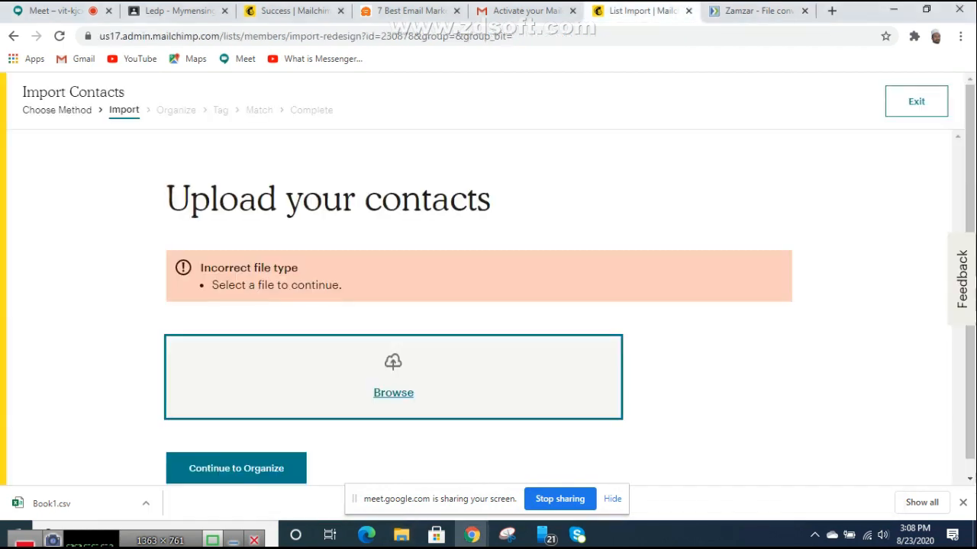
scroll(479, 305, "down", 1)
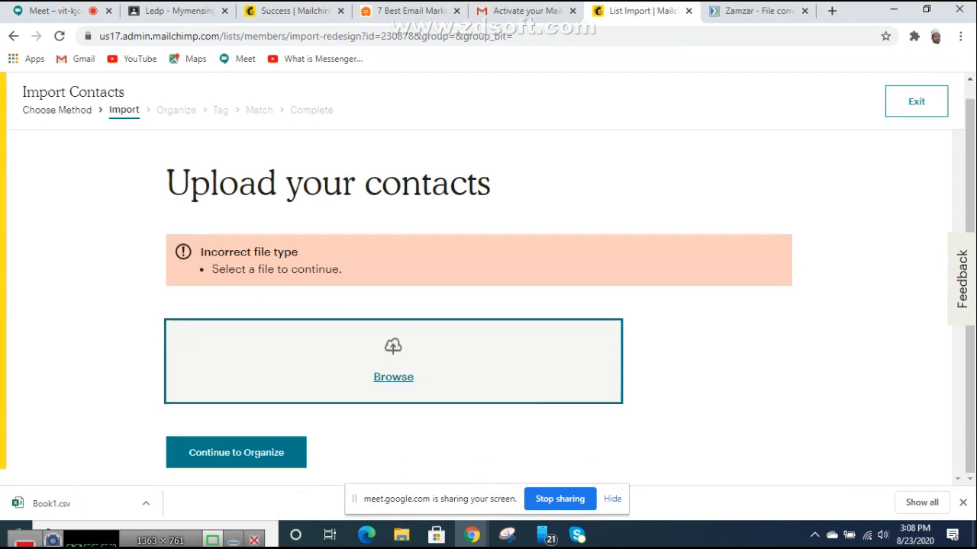
left_click(393, 377)
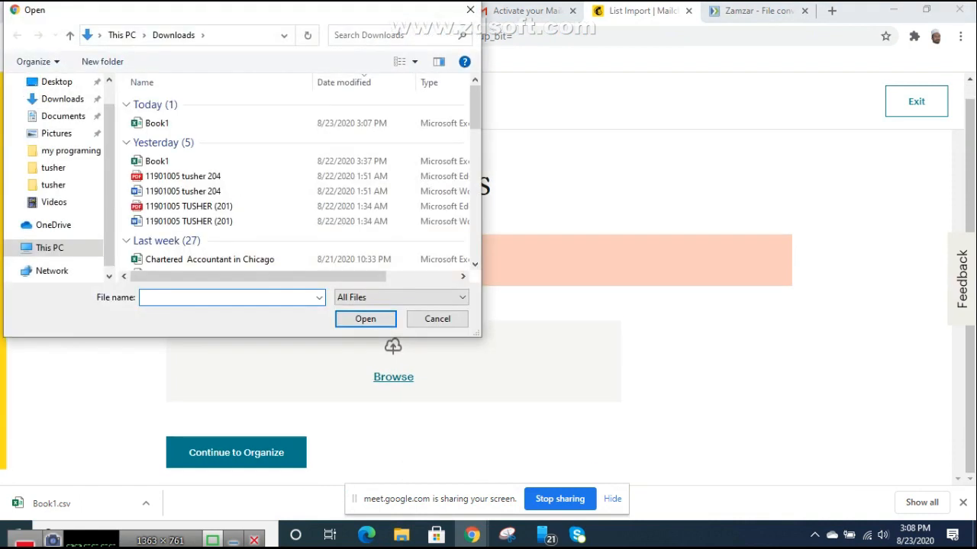
left_click(156, 123)
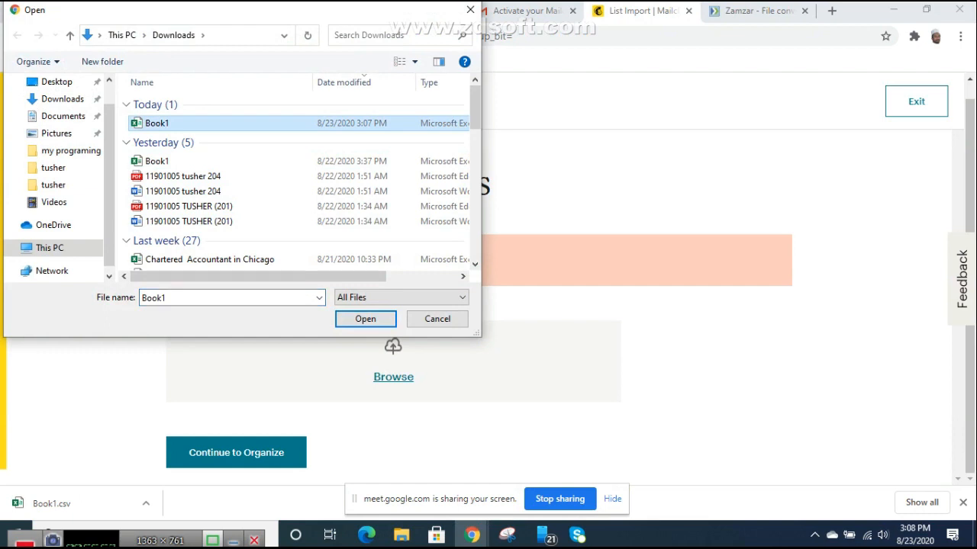
double_click(160, 123)
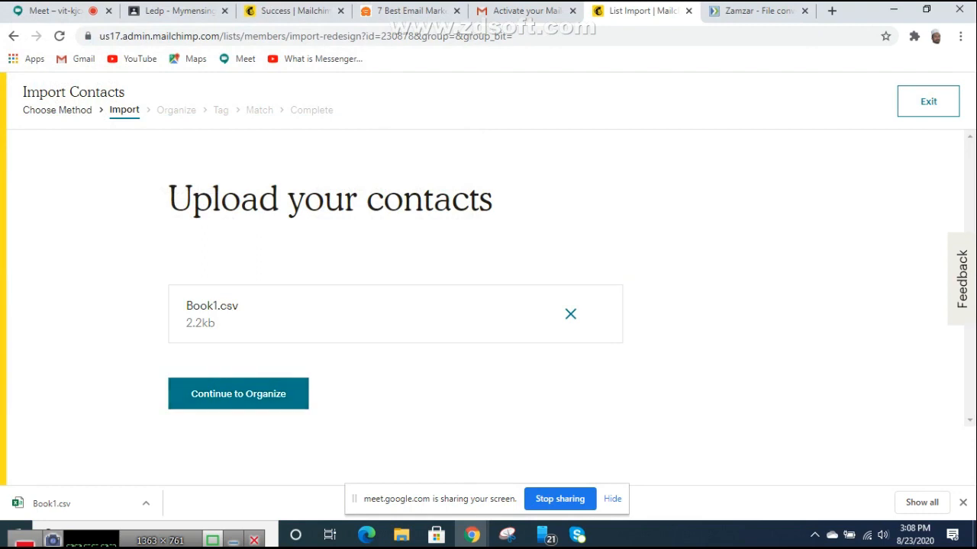
left_click(238, 393)
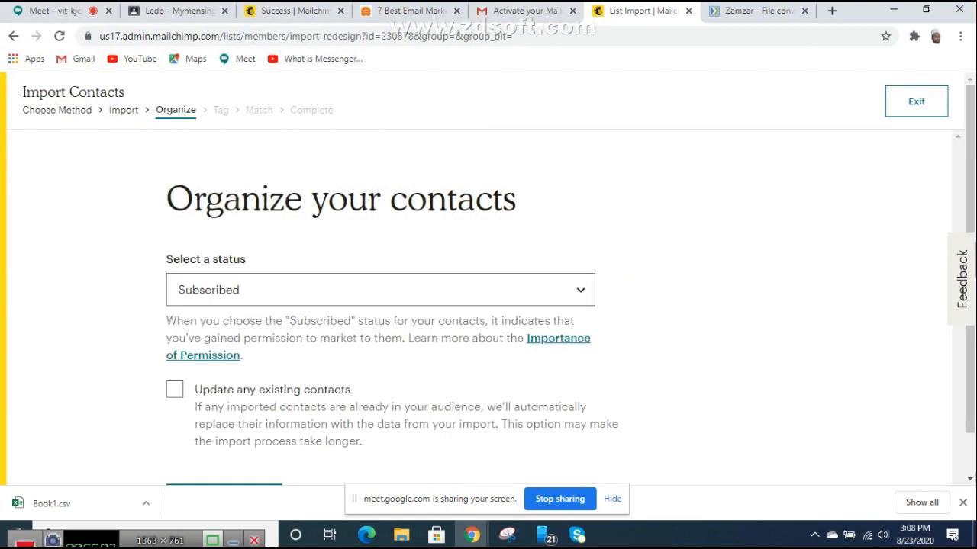
Step: Leave the import status on Subscribed and continue to Tag your contacts
scroll(489, 305, "down", 1)
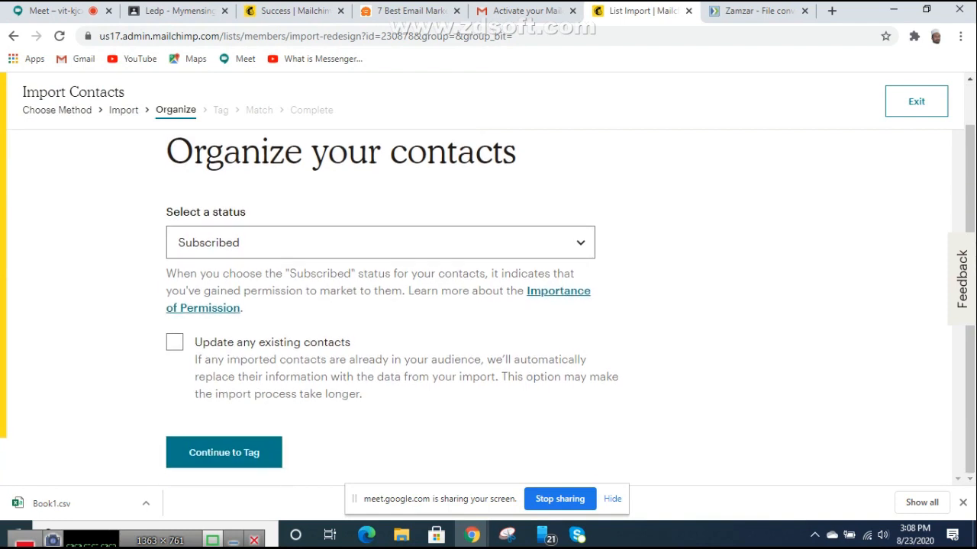
left_click(380, 242)
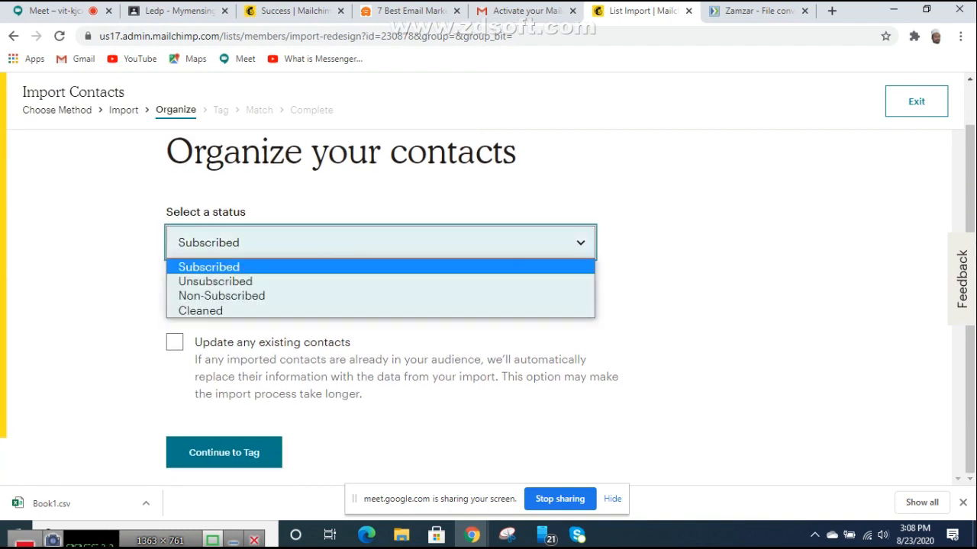
left_click(380, 267)
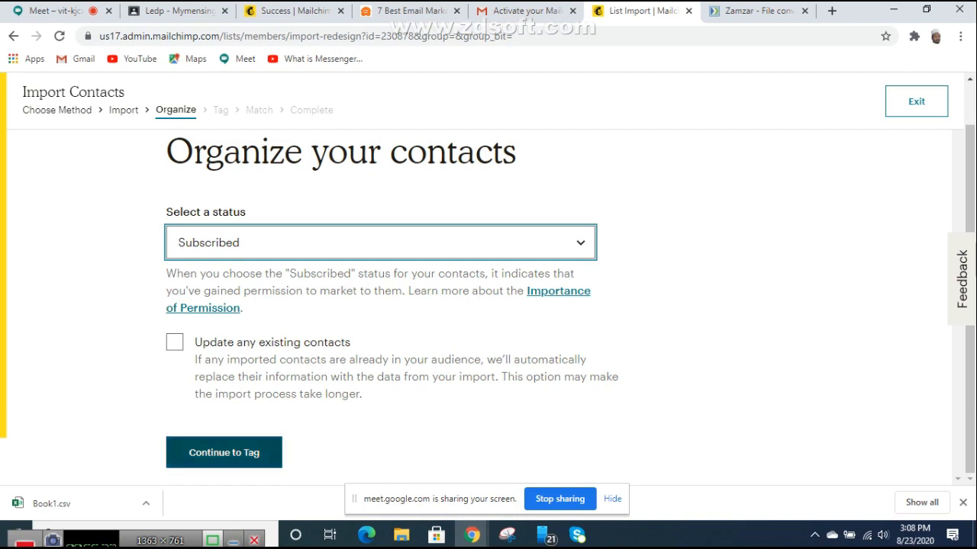
left_click(223, 452)
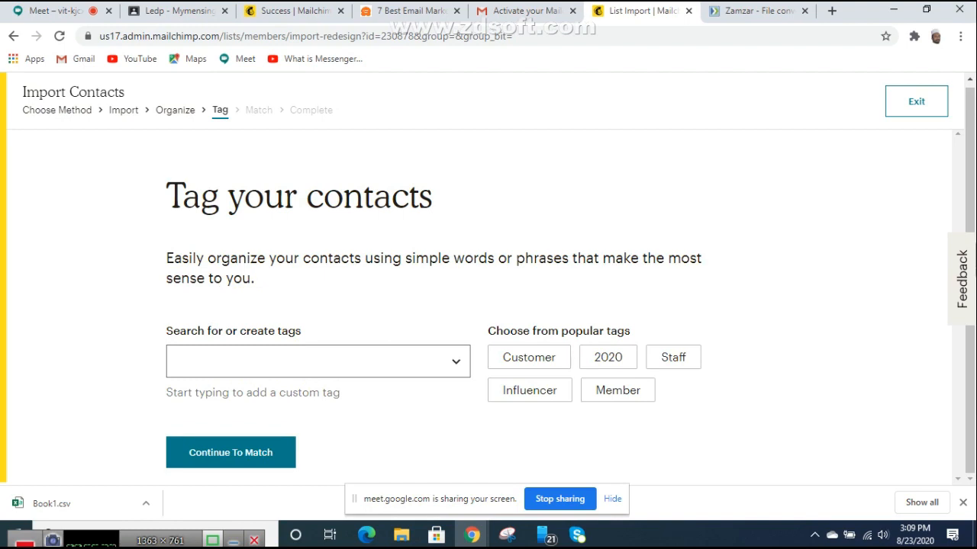
Step: Enter 'dm 19' in the tag search box as a new custom tag
left_click(305, 361)
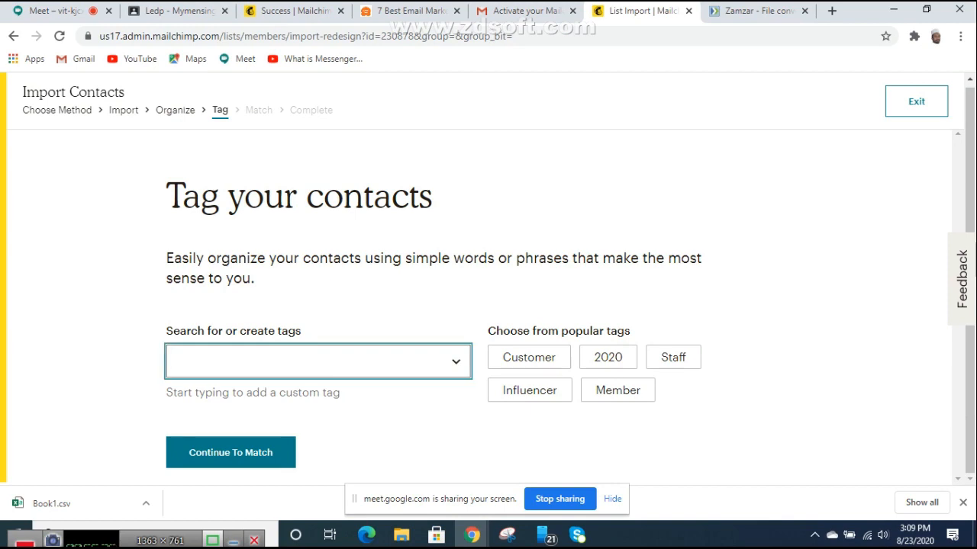
type("dm ")
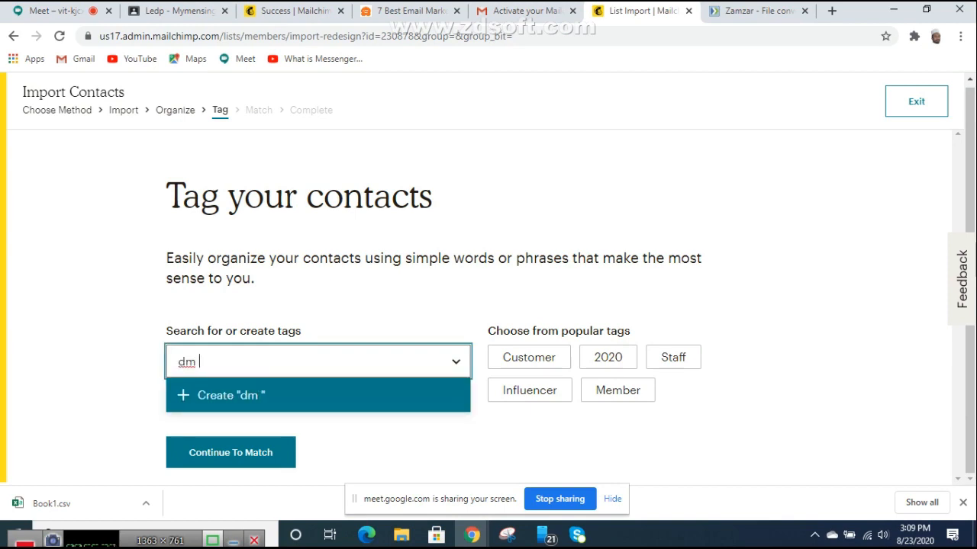
type("19")
Step: Copy the class code from the Google Classroom class page
left_click(180, 11)
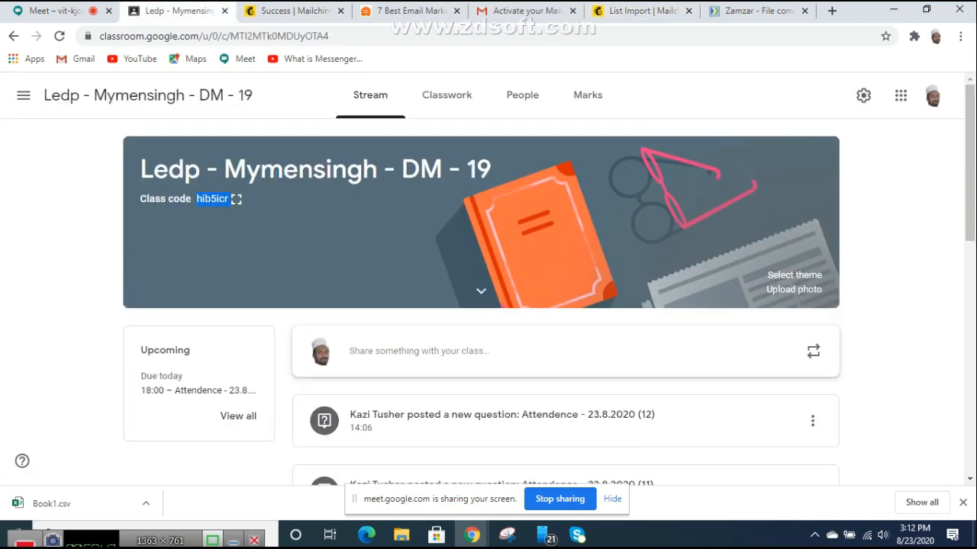
right_click(212, 199)
left_click(233, 212)
Step: Post the class code to everyone in the Meet chat and close the side panel
left_click(55, 11)
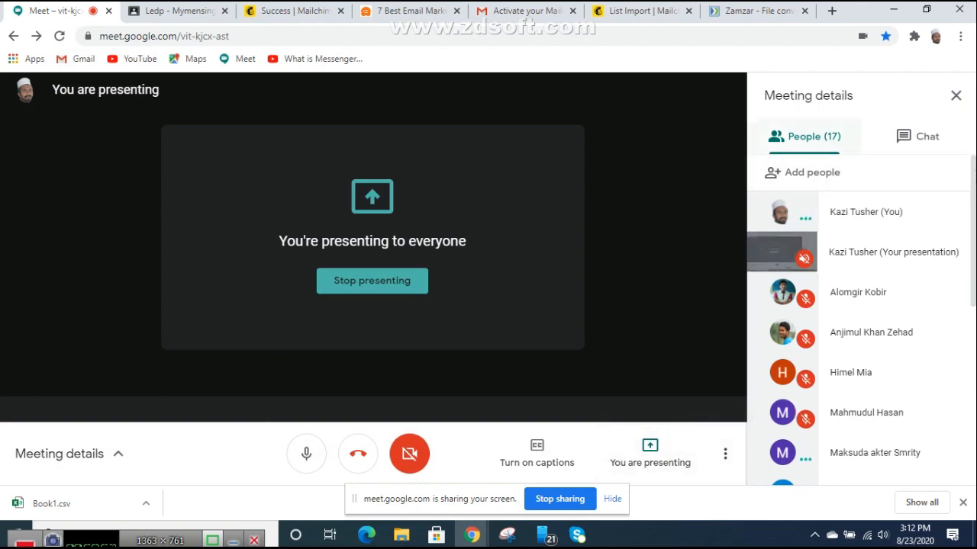
left_click(918, 136)
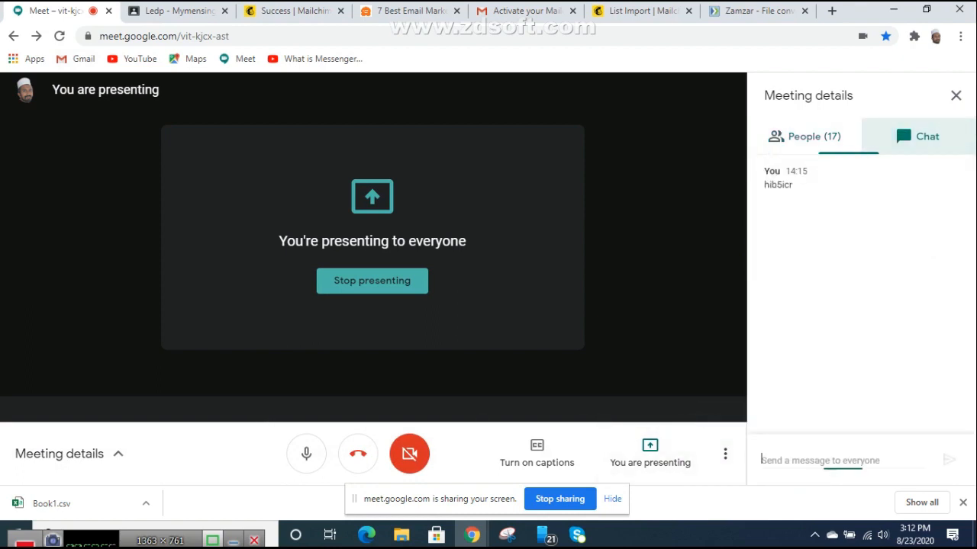
right_click(805, 460)
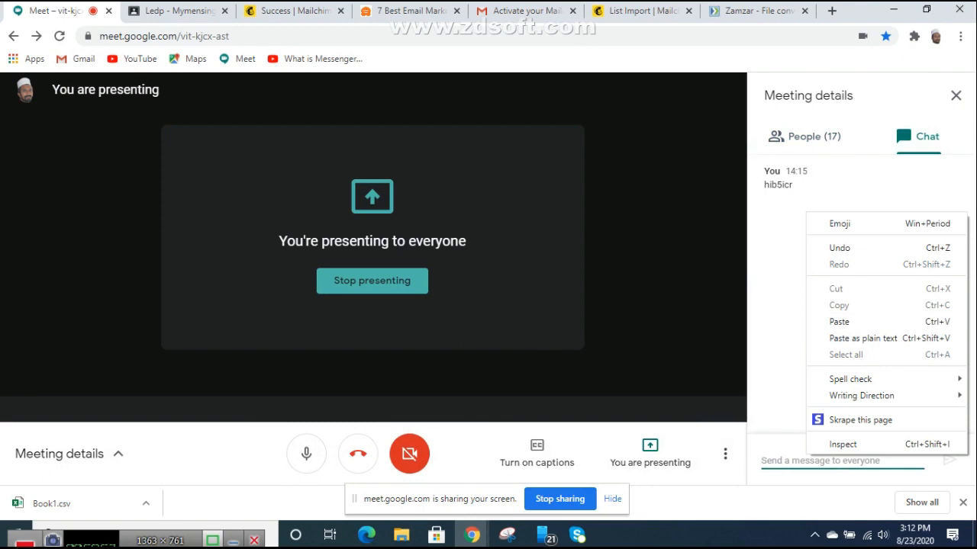
left_click(839, 321)
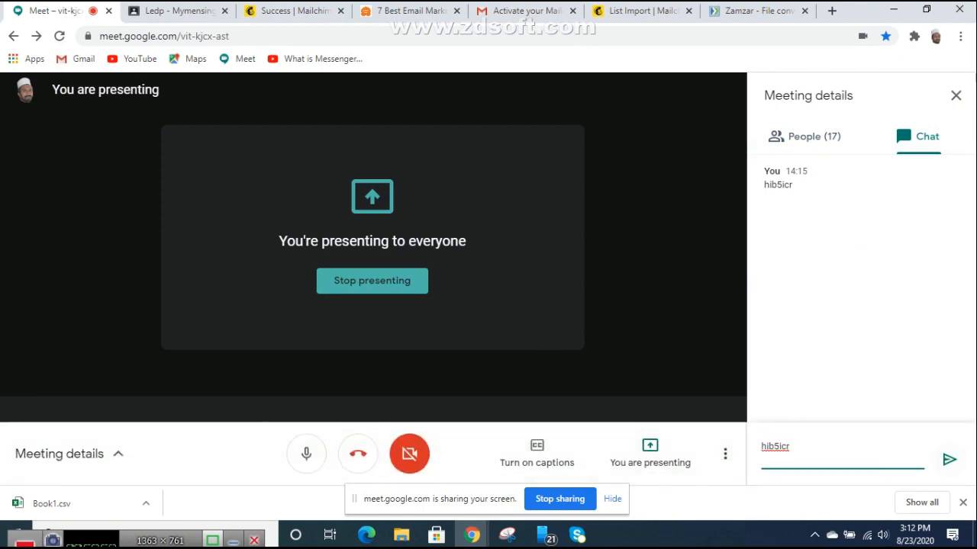
left_click(948, 460)
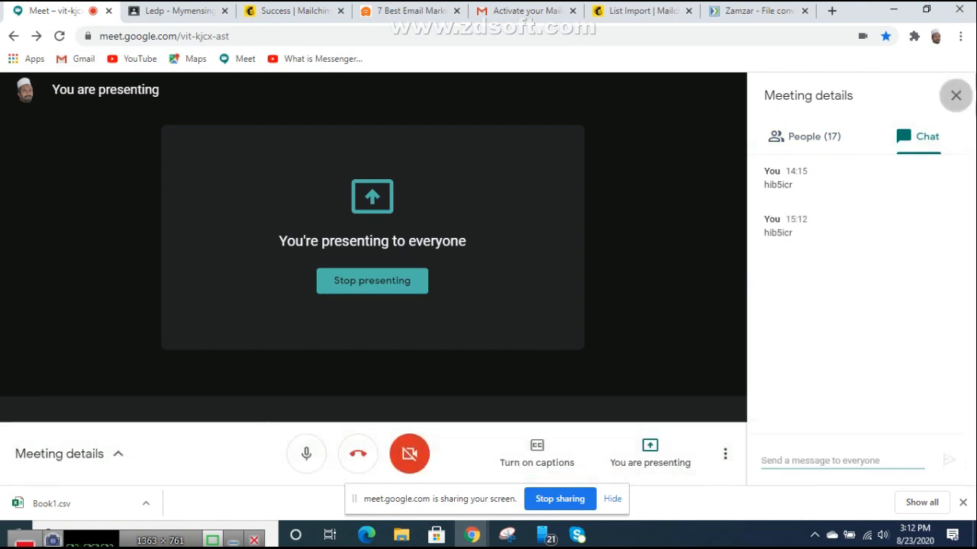
left_click(955, 96)
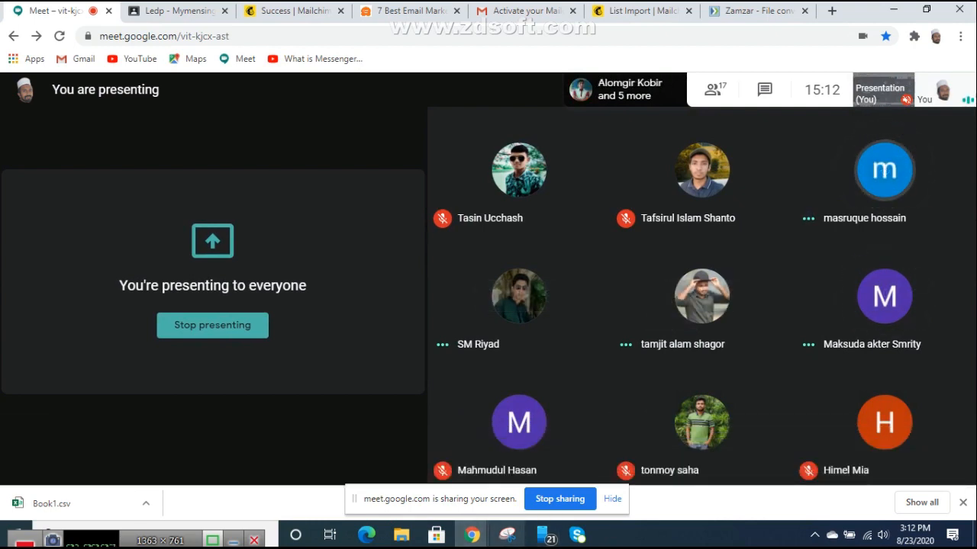
Step: Capture the whole screen with Snipping Tool
left_click(507, 535)
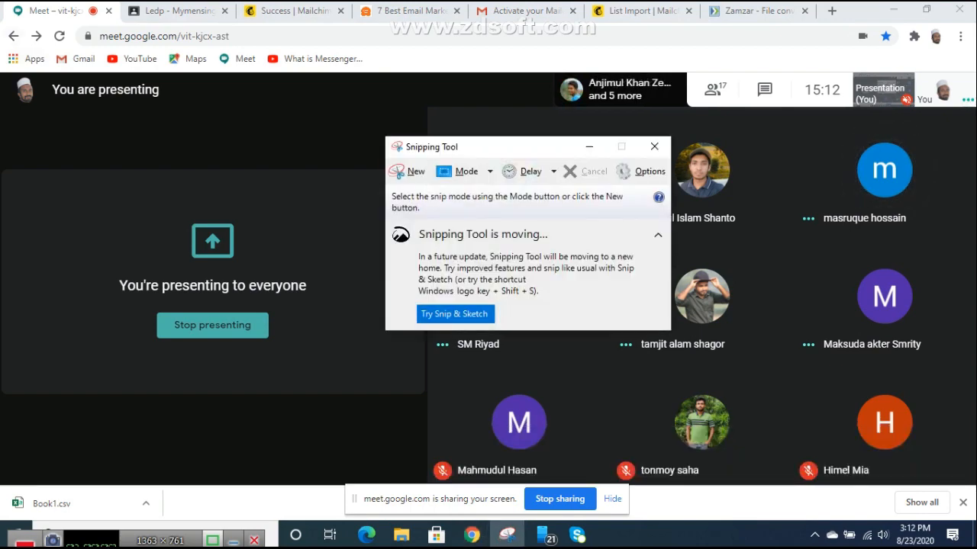
left_click(410, 172)
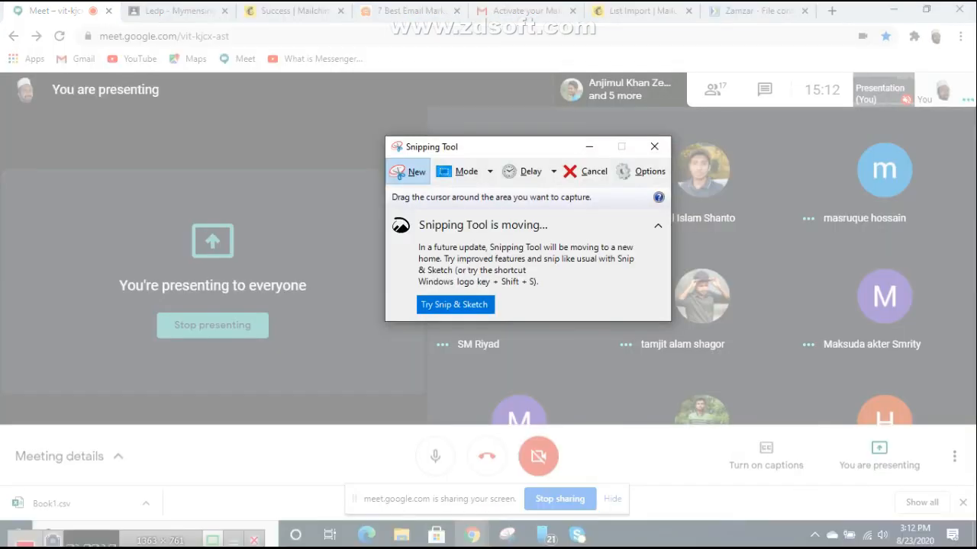
left_click_drag(1, 26, 965, 548)
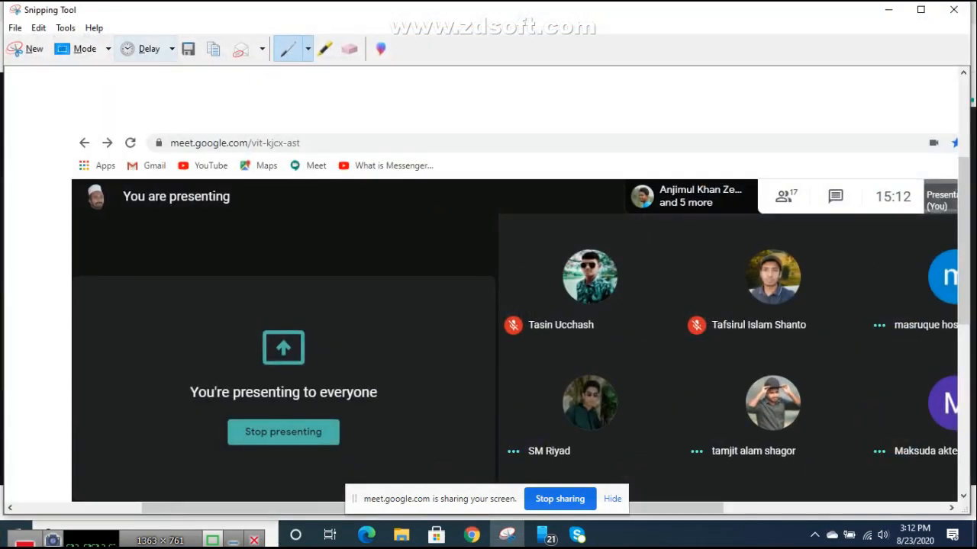
Step: Save the capture as 23.8.2020 in Pictures
left_click(14, 28)
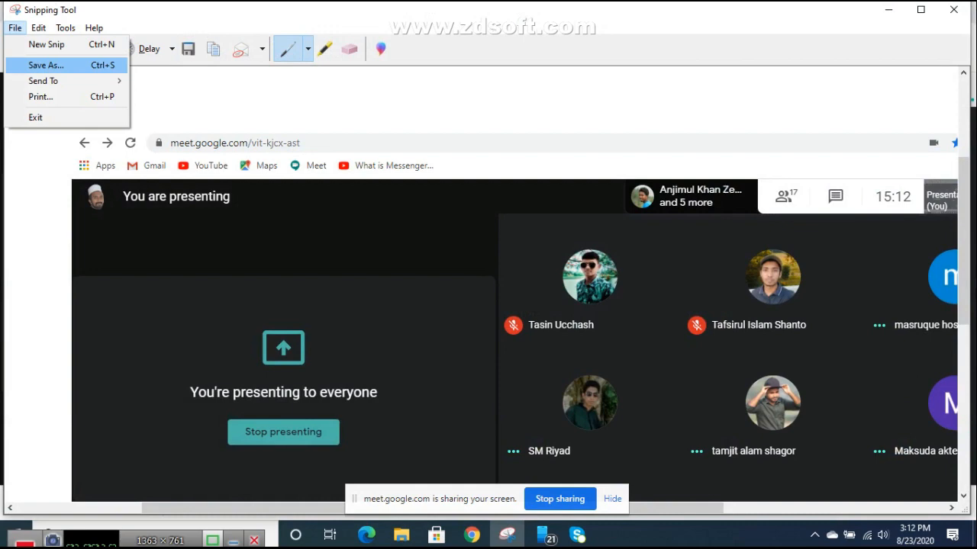
left_click(46, 65)
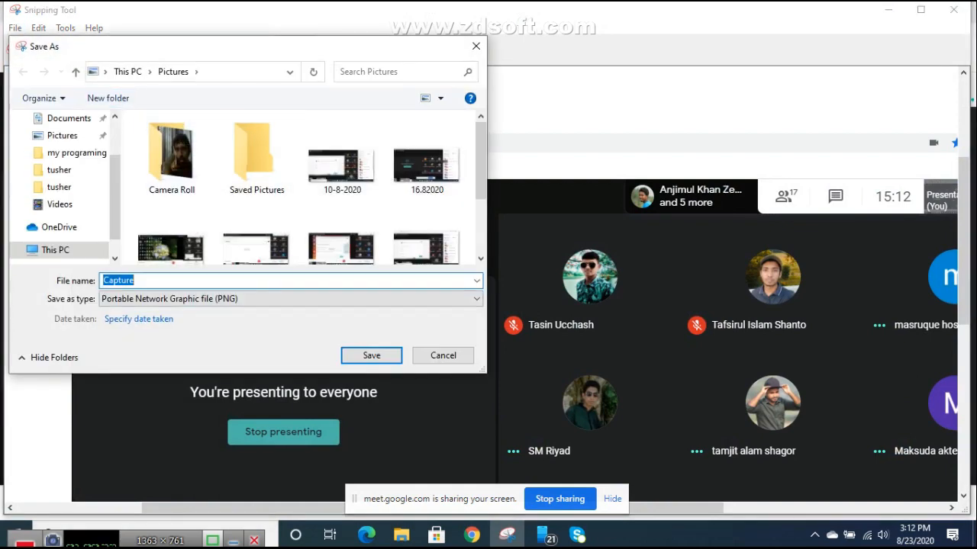
type("23.8.2020")
left_click(371, 356)
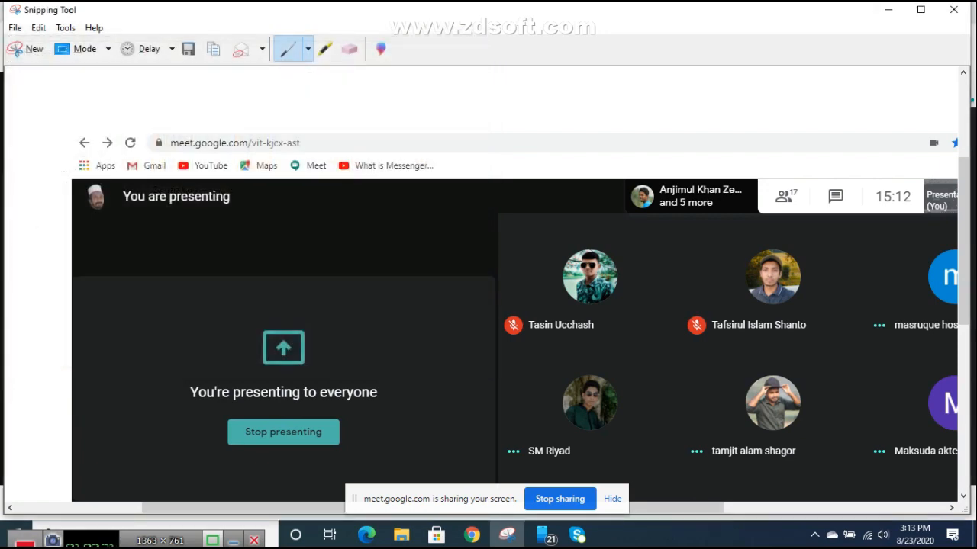
Step: Close Snipping Tool and start a new browser tab for WhatsApp Web
left_click(954, 9)
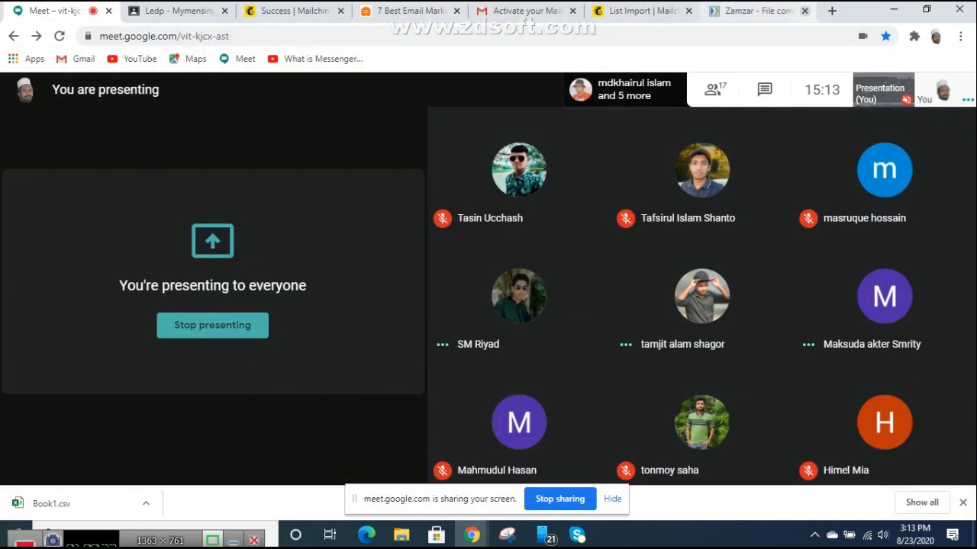
left_click(832, 11)
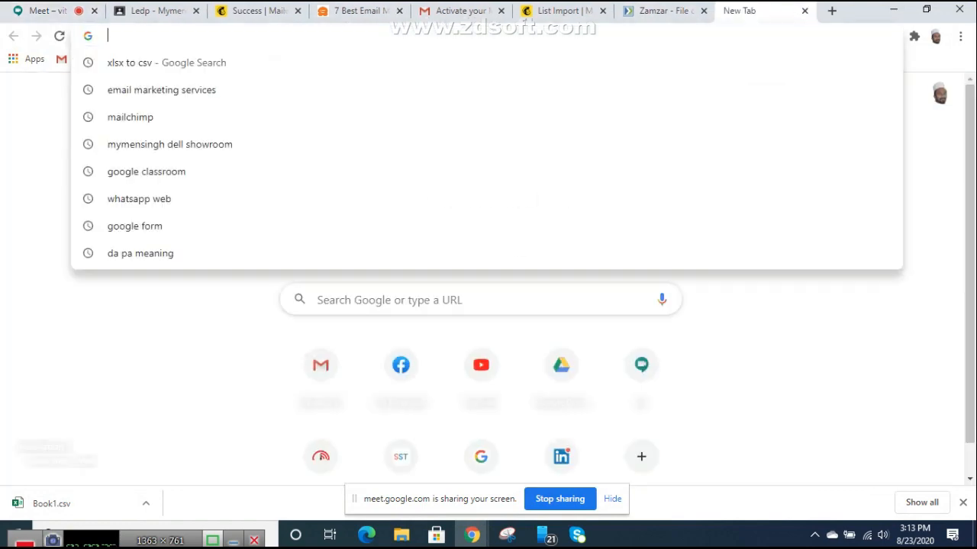
type("w")
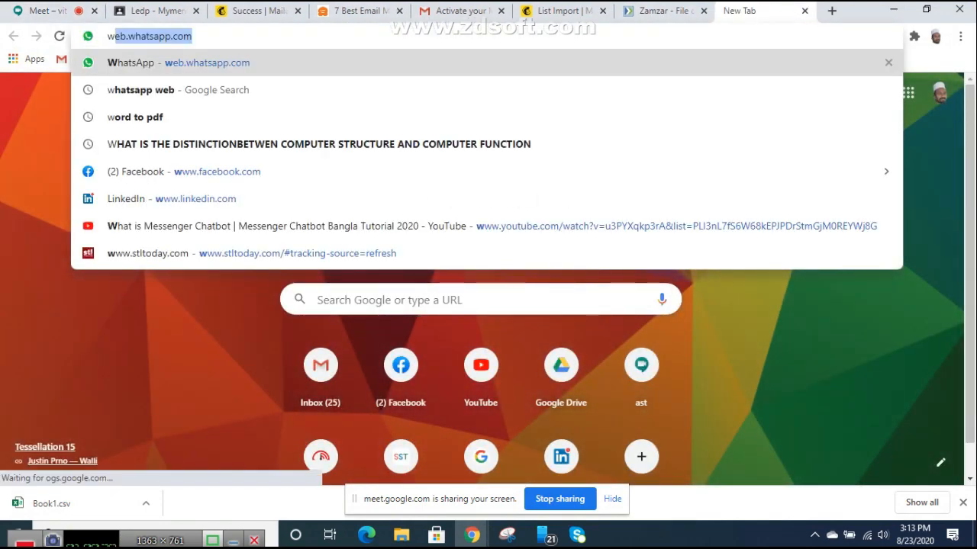
Step: Load web.whatsapp.com, open the Mymensing Digicon Trainer group, and bring up its attach menu
key("Down")
key("Return")
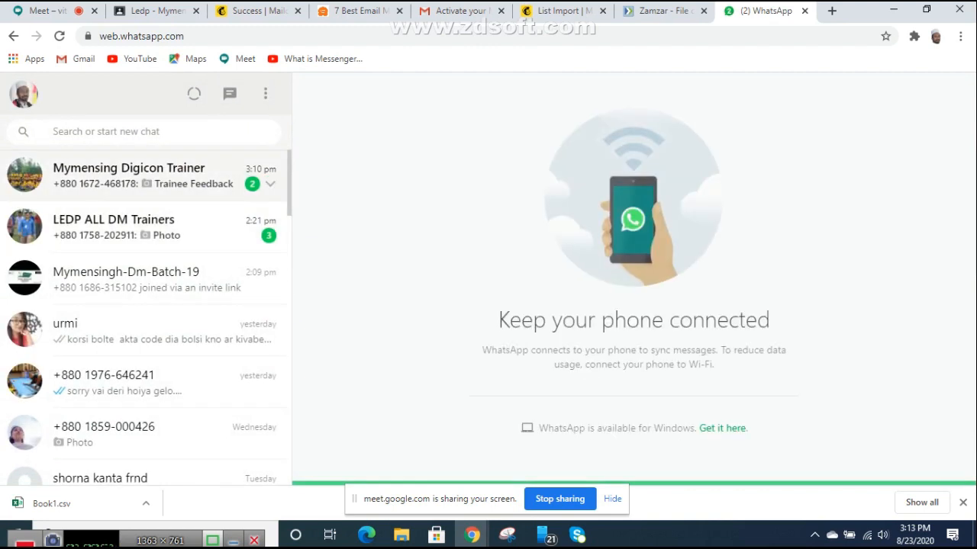
left_click(148, 176)
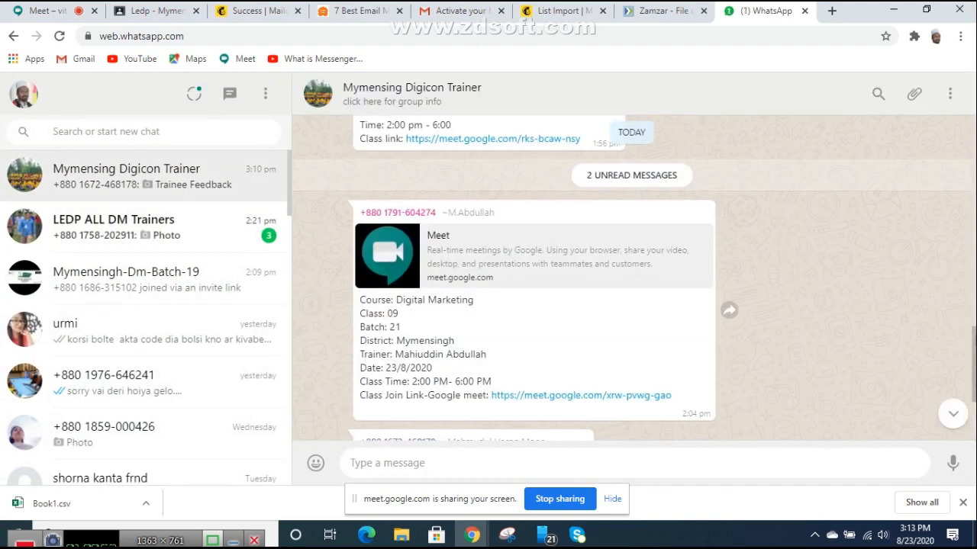
scroll(632, 278, "down", 3)
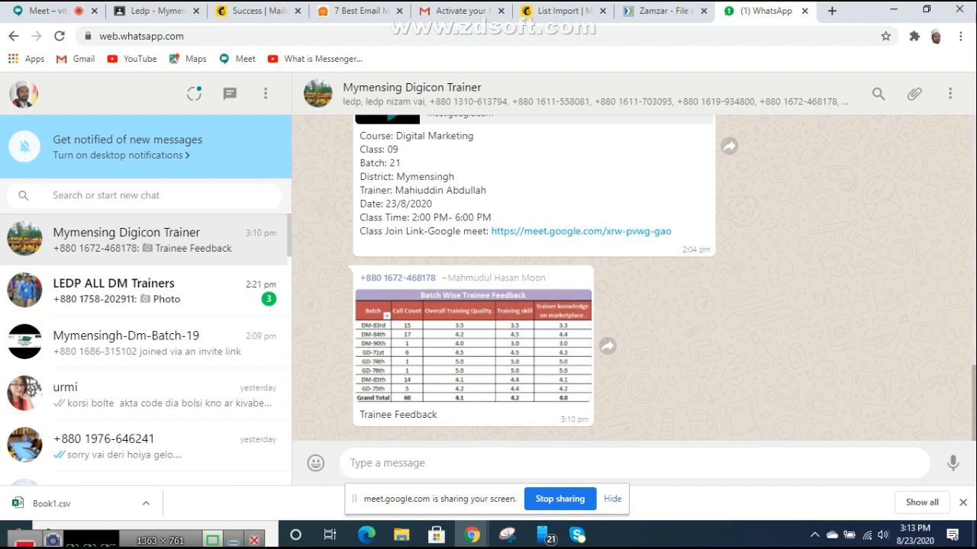
left_click(914, 93)
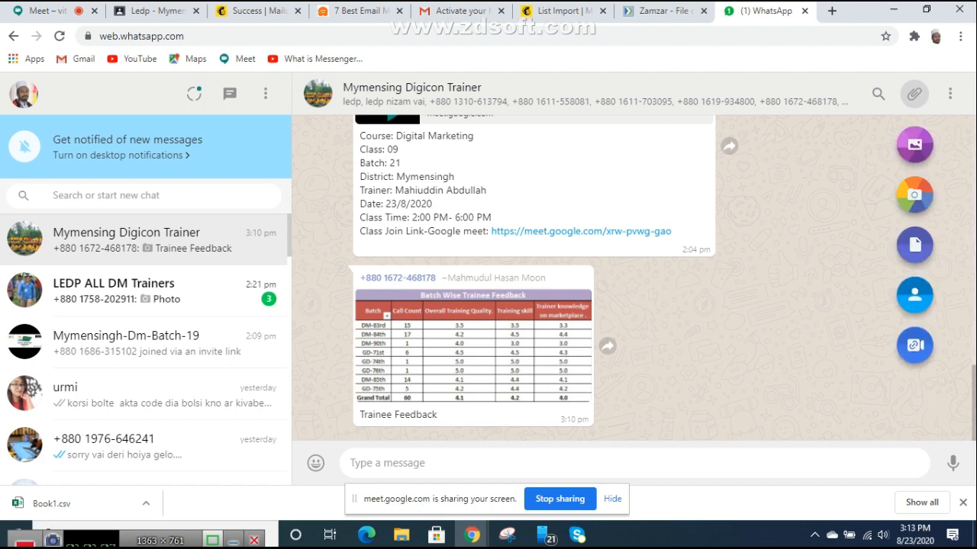
Step: Send the 23.8.2020 screenshot captioned 'mymensingh dm 19' to Mymensing Digicon Trainer
left_click(914, 145)
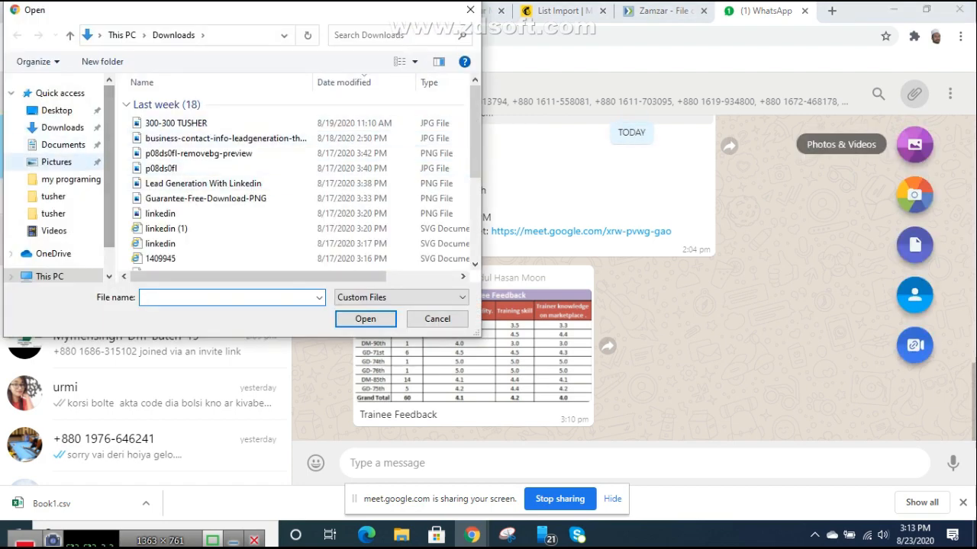
left_click(56, 162)
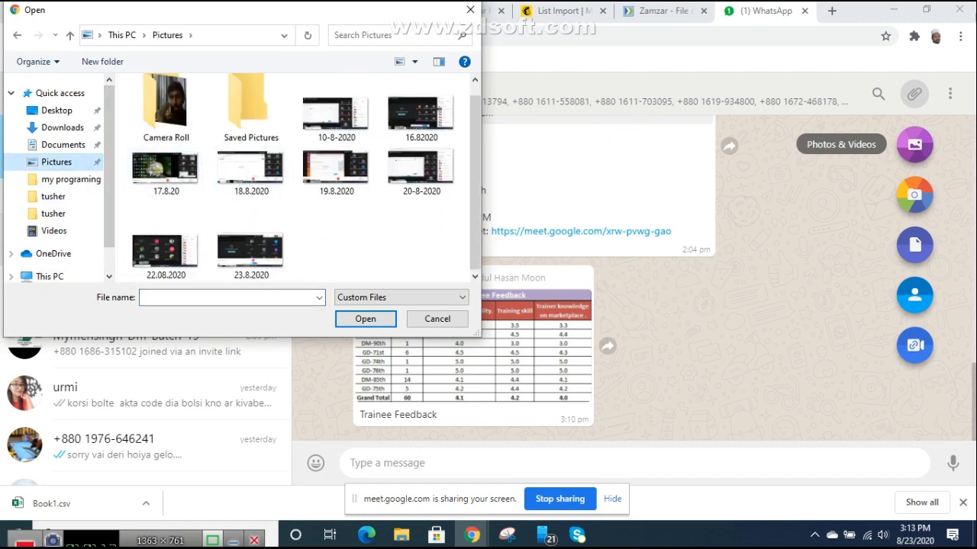
double_click(250, 252)
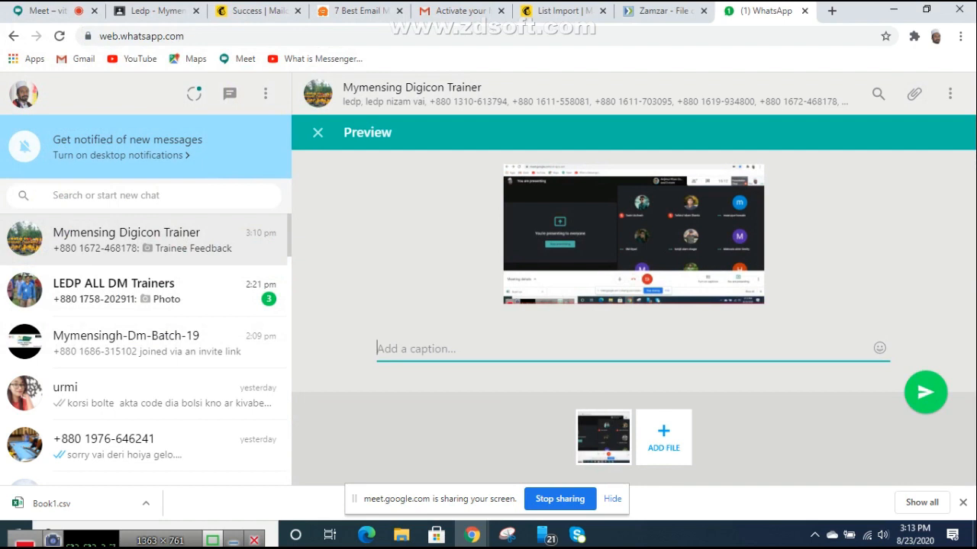
type("mym")
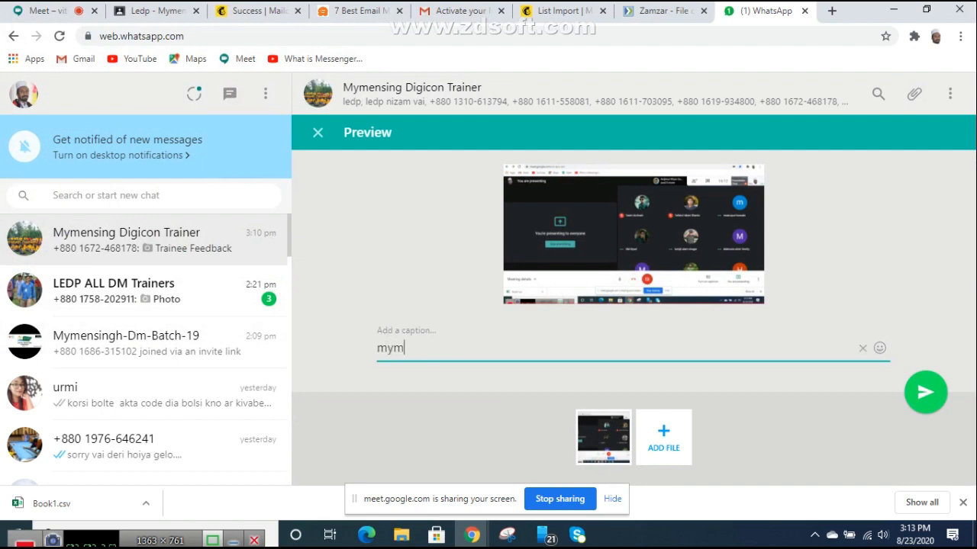
type("ensingh dm 10")
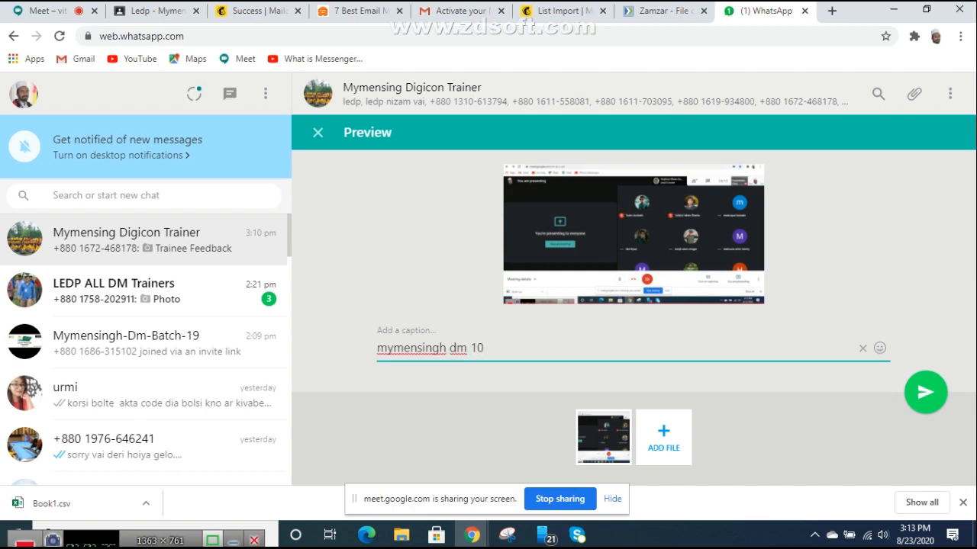
key("ctrl+a")
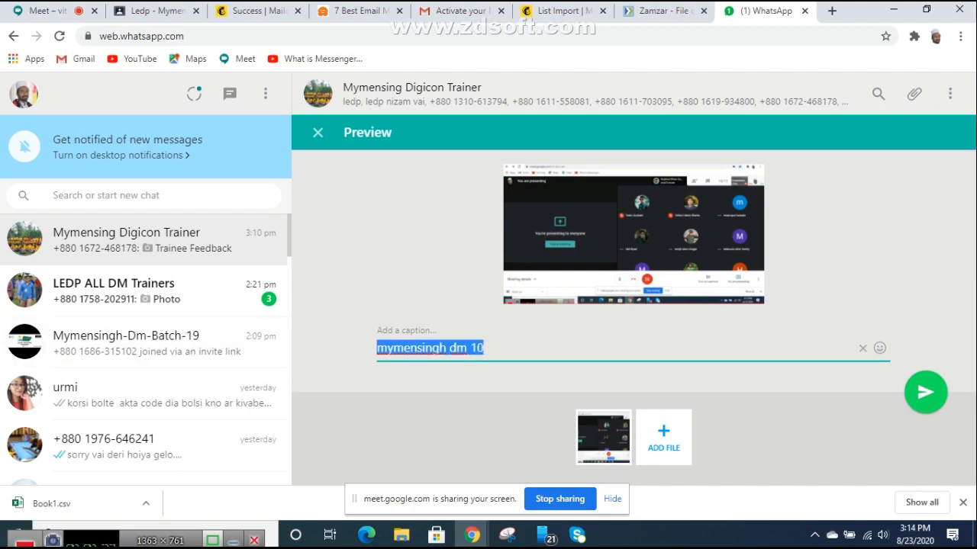
key("Right")
key("BackSpace")
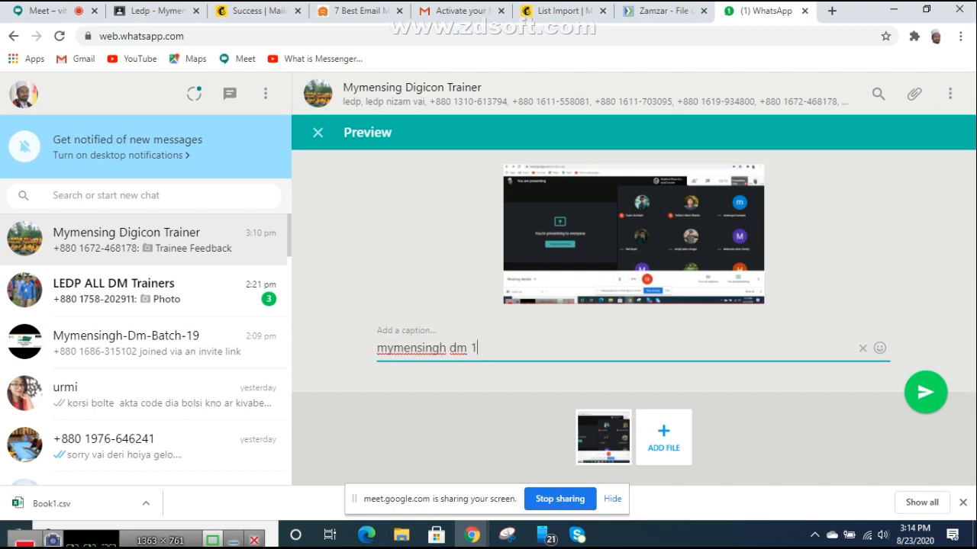
type("9")
key("ctrl+a")
key("ctrl+c")
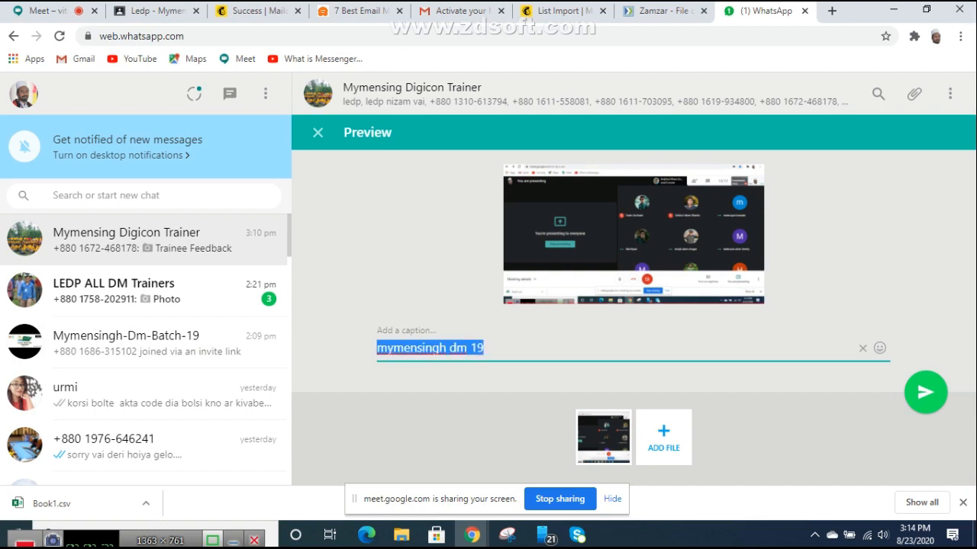
left_click(926, 392)
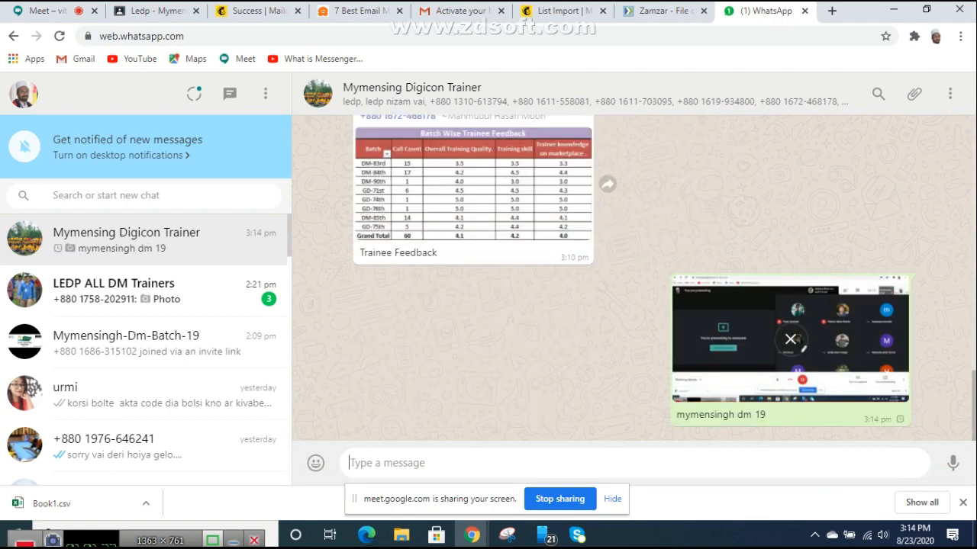
Step: Send the same captioned screenshot to the LEDP ALL DM Trainers group
left_click(152, 292)
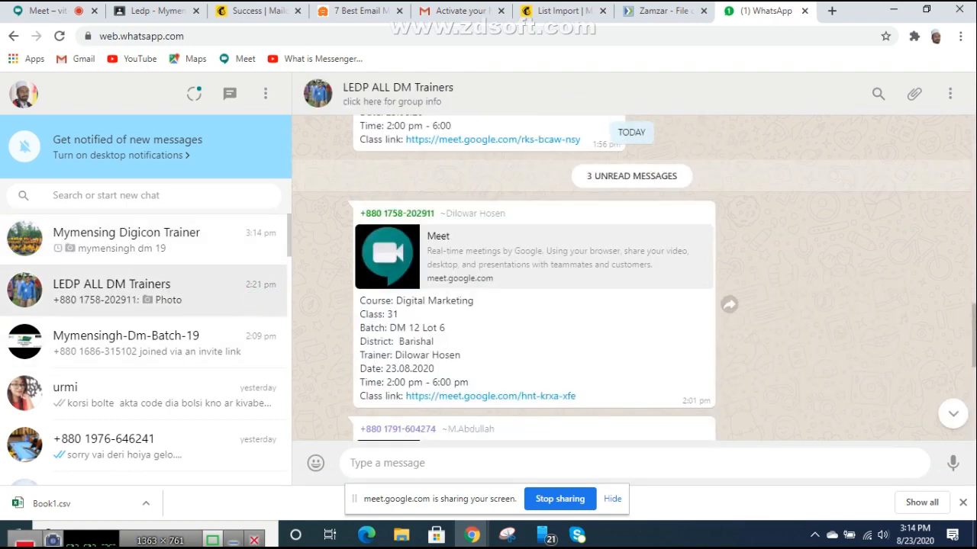
left_click(914, 93)
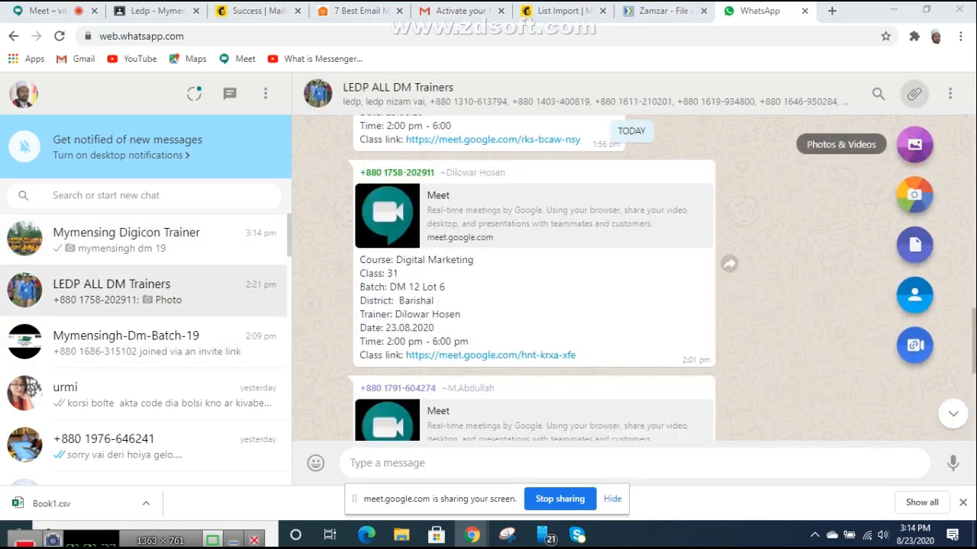
left_click(914, 144)
double_click(252, 240)
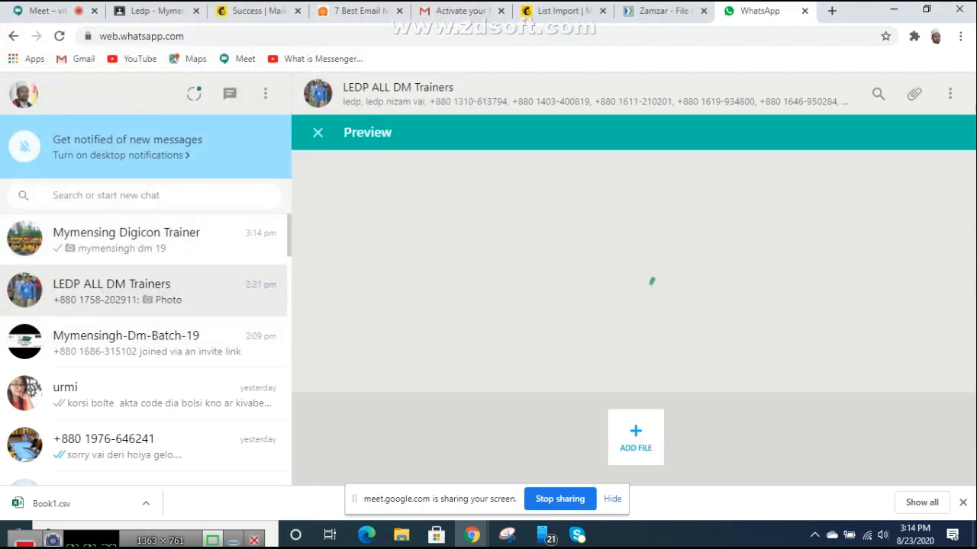
key("ctrl+v")
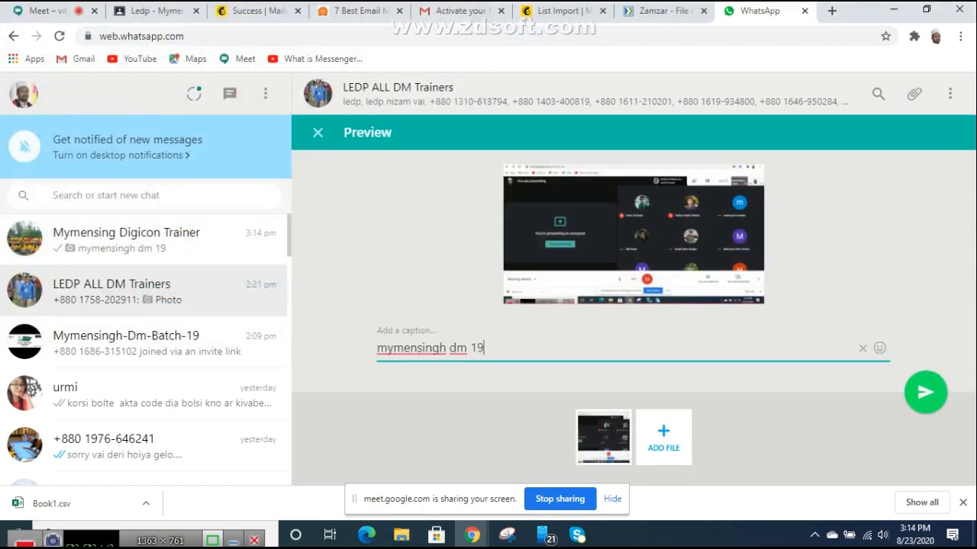
key("Return")
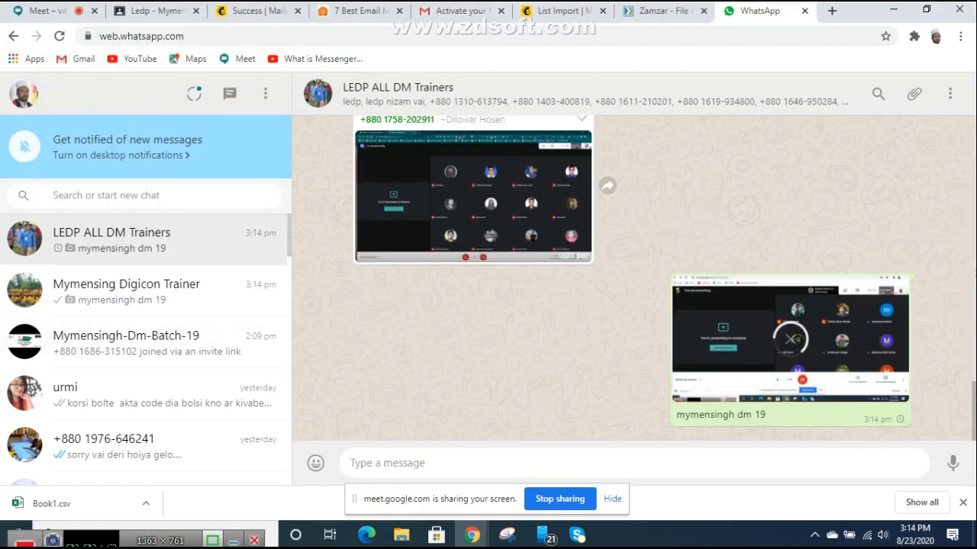
key("ctrl+shift+Tab")
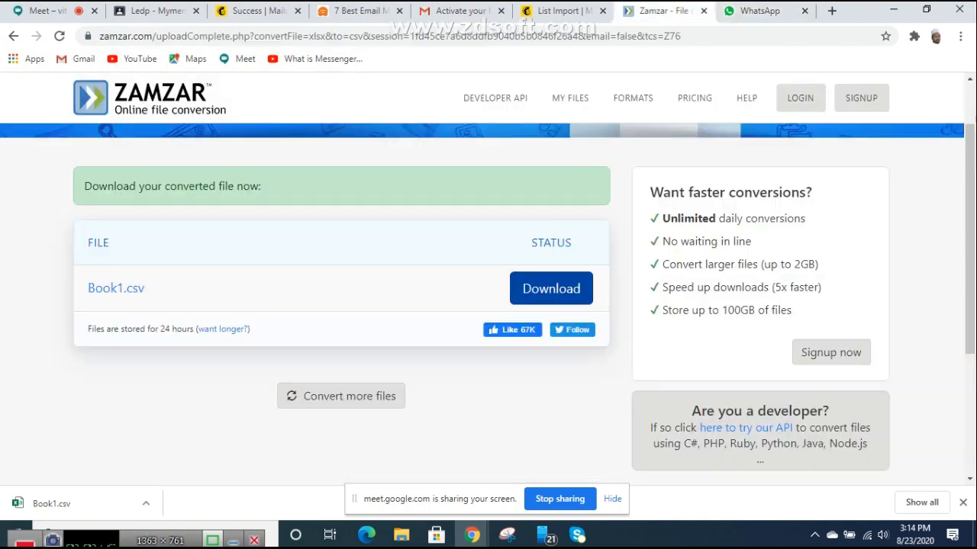
Step: Create the dm 19 tag for the imported contacts, then go back to the Meet call
key("ctrl+shift+Tab")
key("Return")
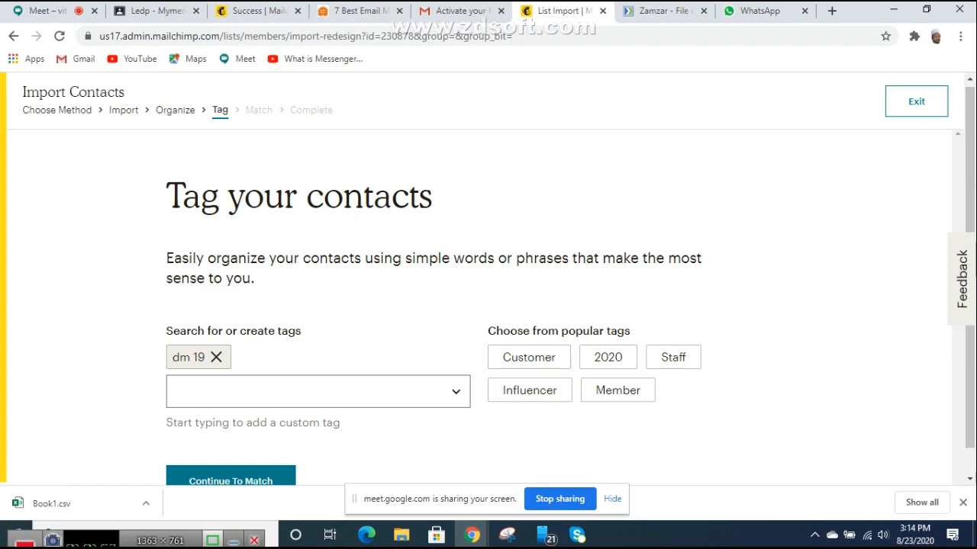
left_click(47, 11)
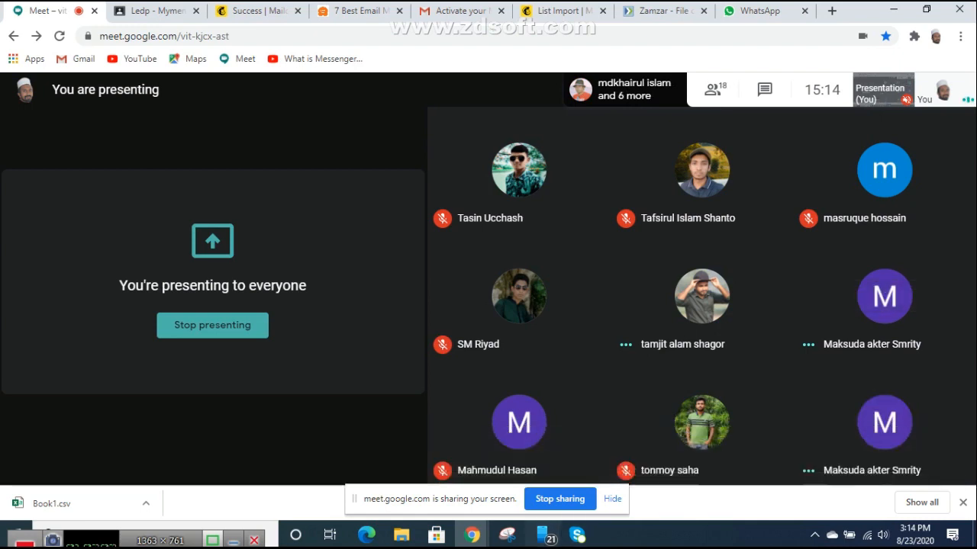
left_click(561, 499)
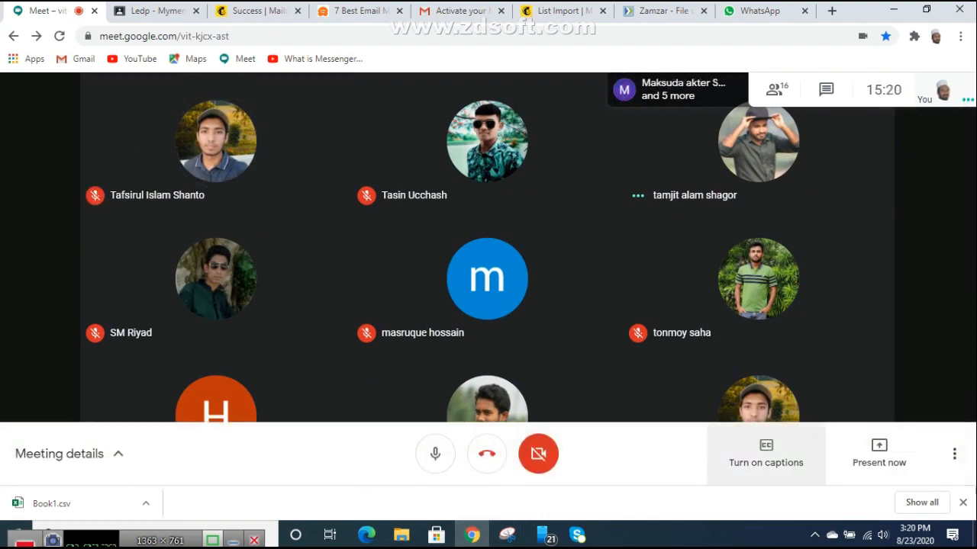
Step: Present the entire screen to the Google Meet call
left_click(879, 454)
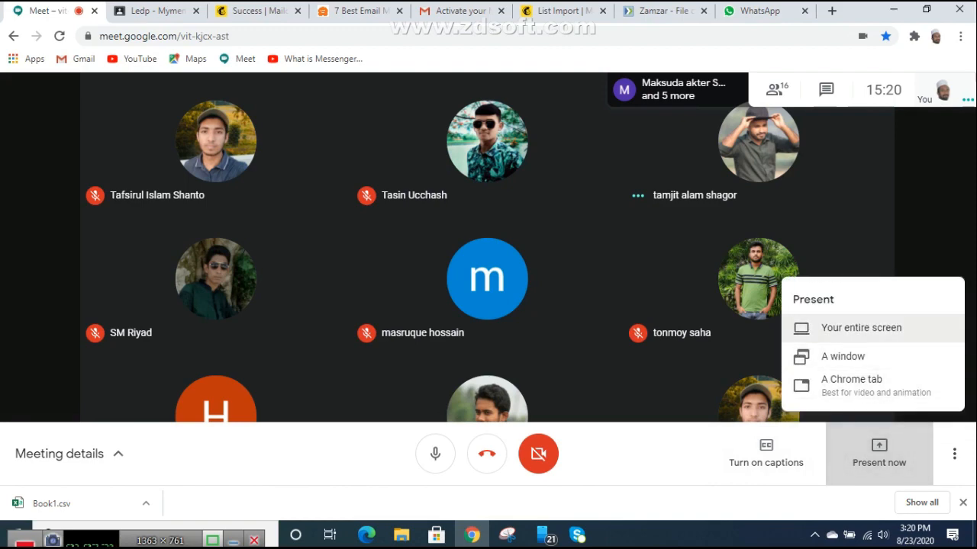
left_click(861, 329)
left_click(414, 221)
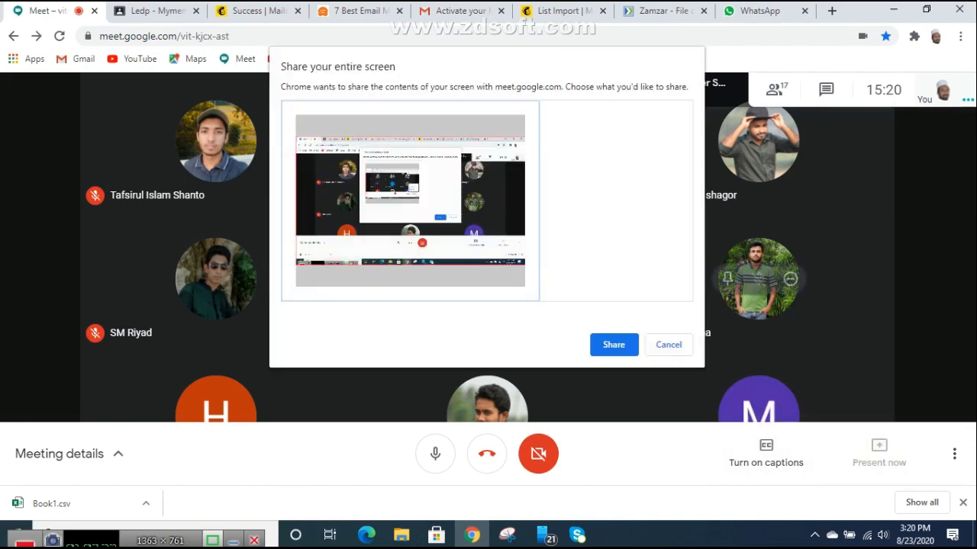
left_click(614, 344)
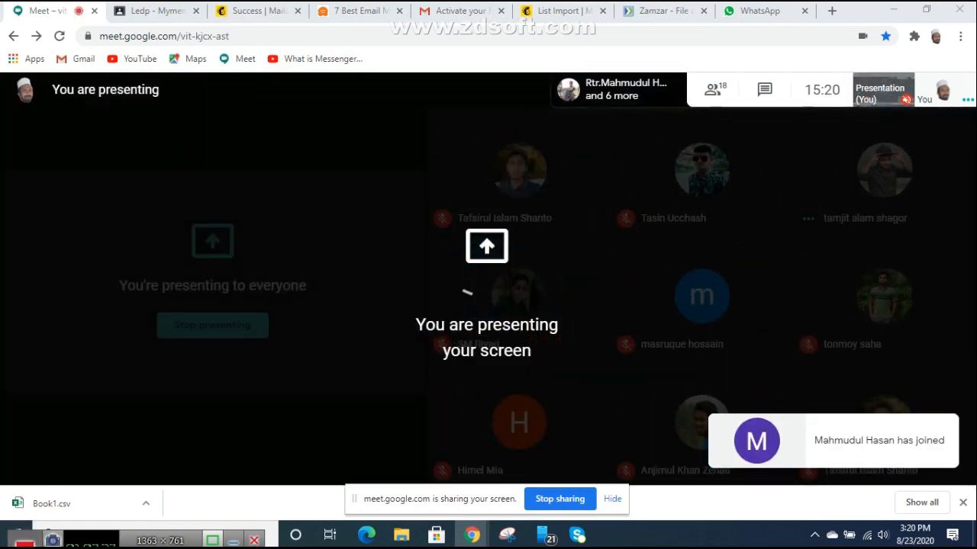
left_click_drag(25, 532, 29, 502)
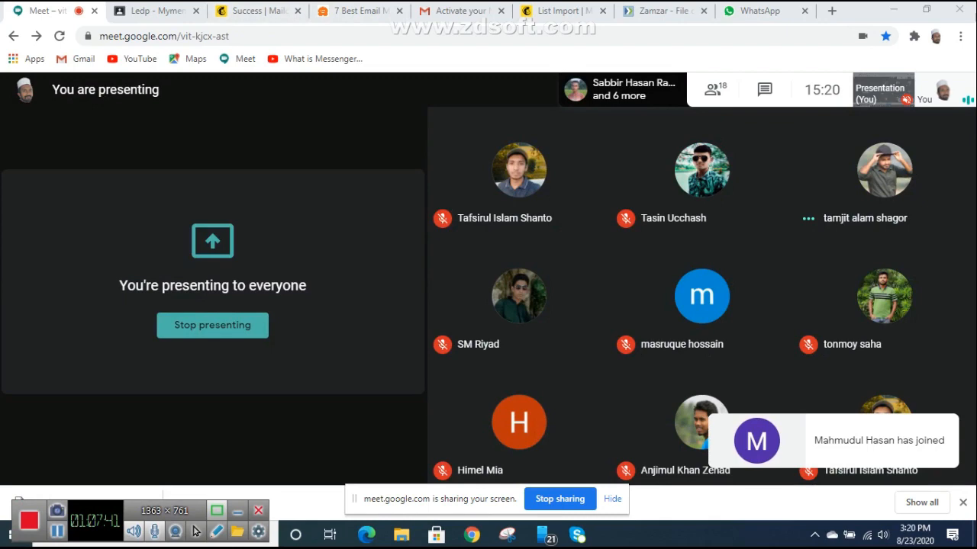
Step: Close the Zamzar download page and return to the Mailchimp contact import
left_click(756, 11)
left_click(662, 11)
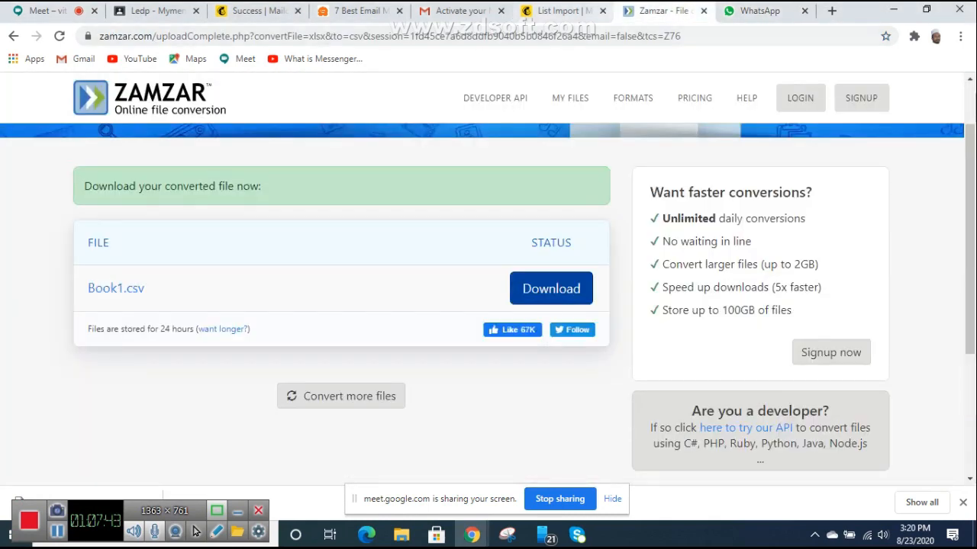
left_click(703, 11)
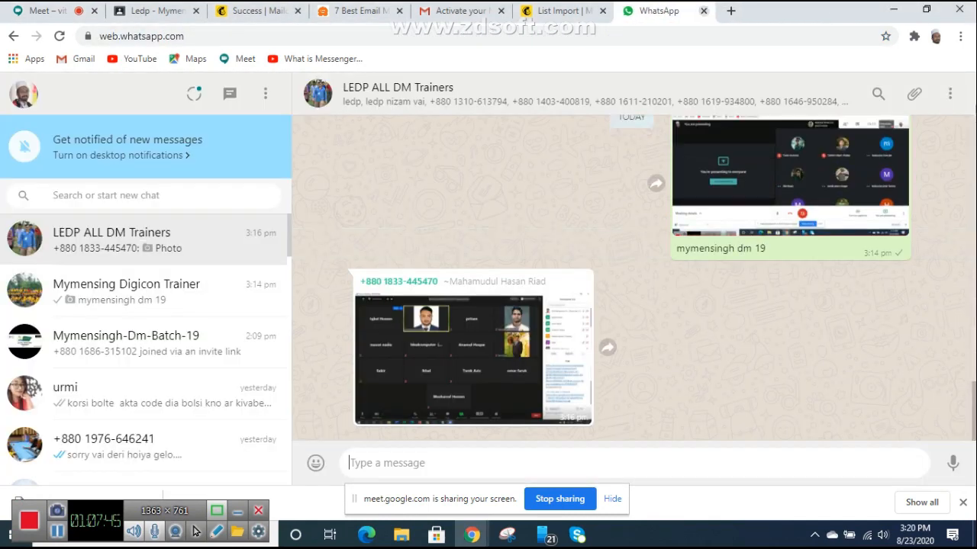
left_click(562, 11)
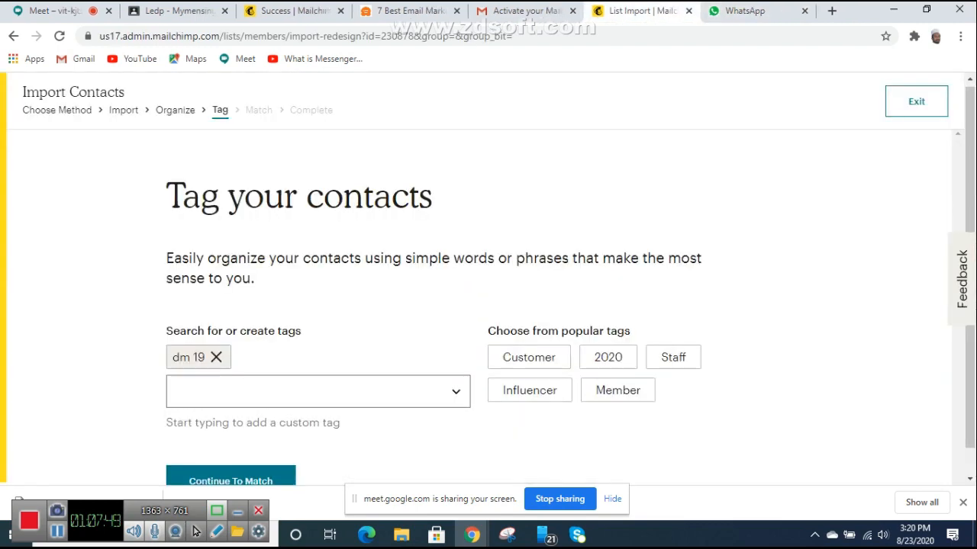
scroll(457, 305, "down", 1)
Step: Match the import columns and advance to the review page, set to add 57 Subscribed contacts
left_click(231, 453)
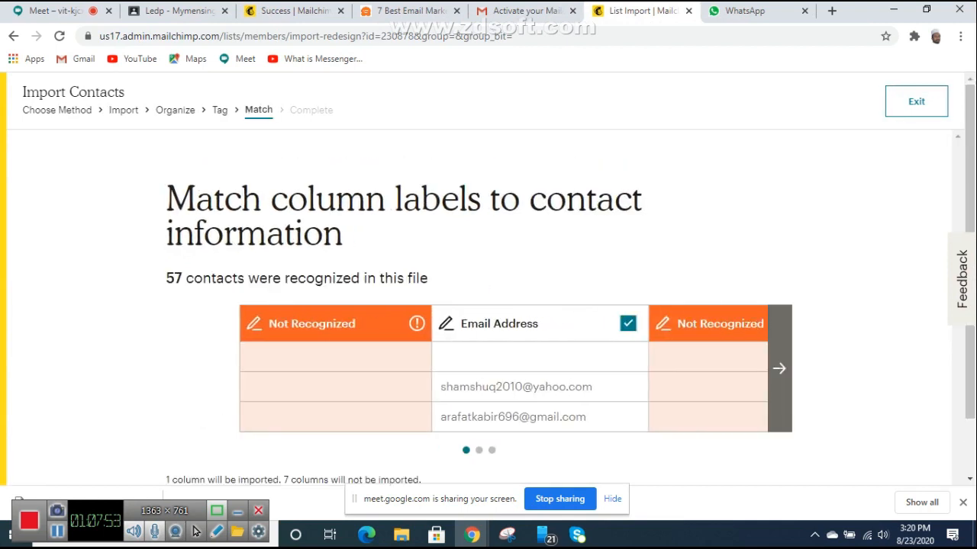
scroll(479, 305, "down", 1)
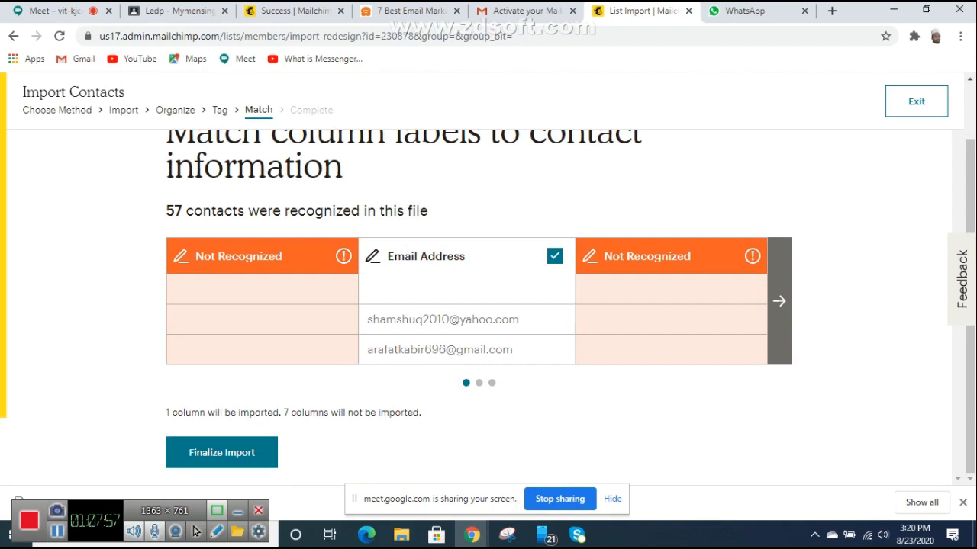
scroll(479, 305, "up", 1)
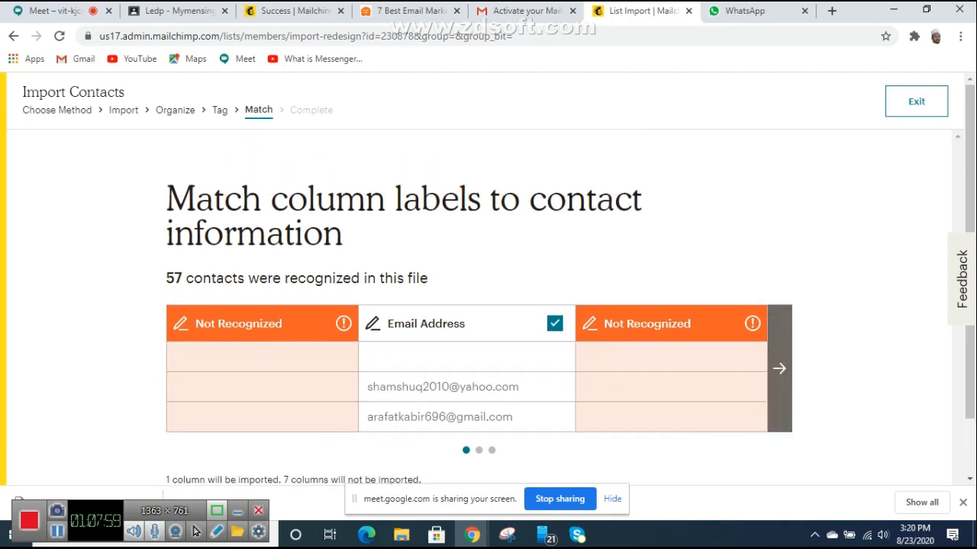
left_click(779, 368)
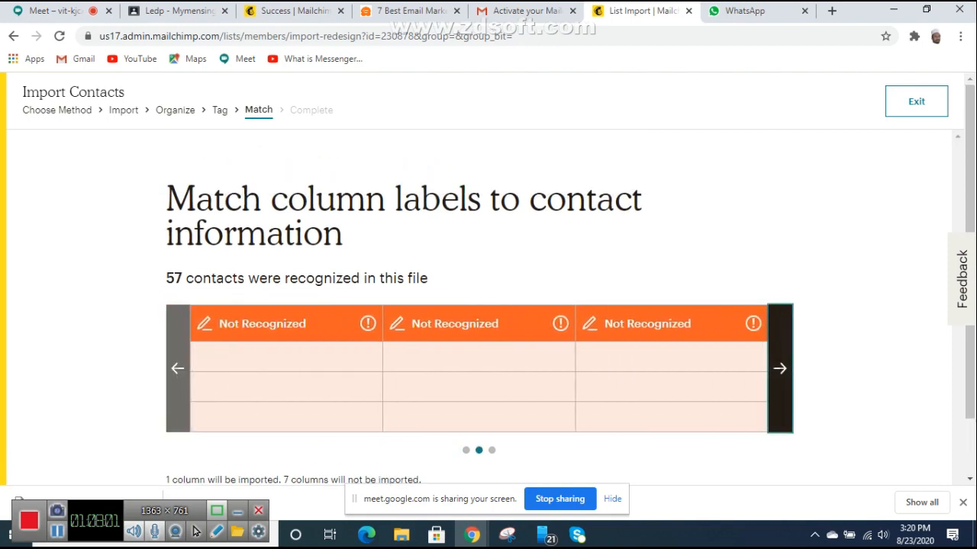
scroll(479, 305, "down", 1)
left_click(177, 300)
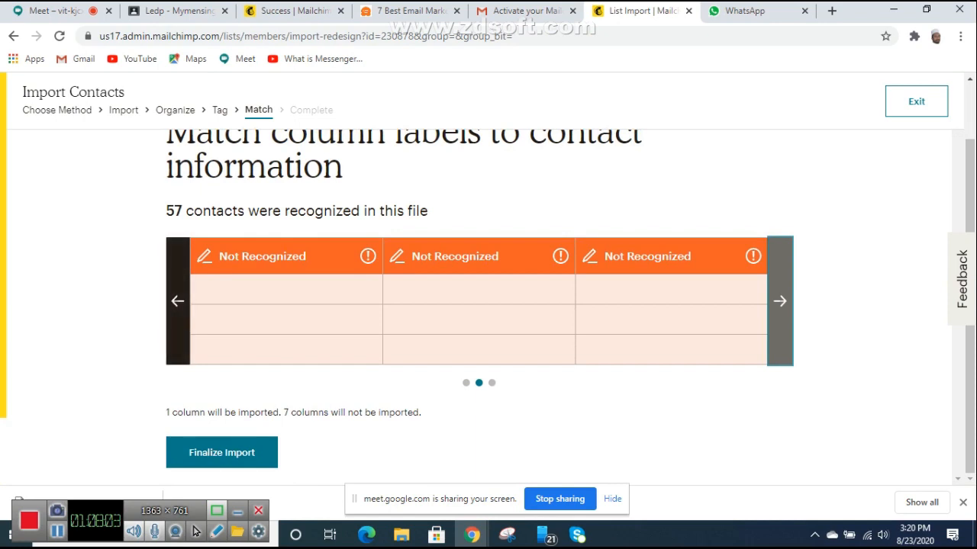
left_click(221, 453)
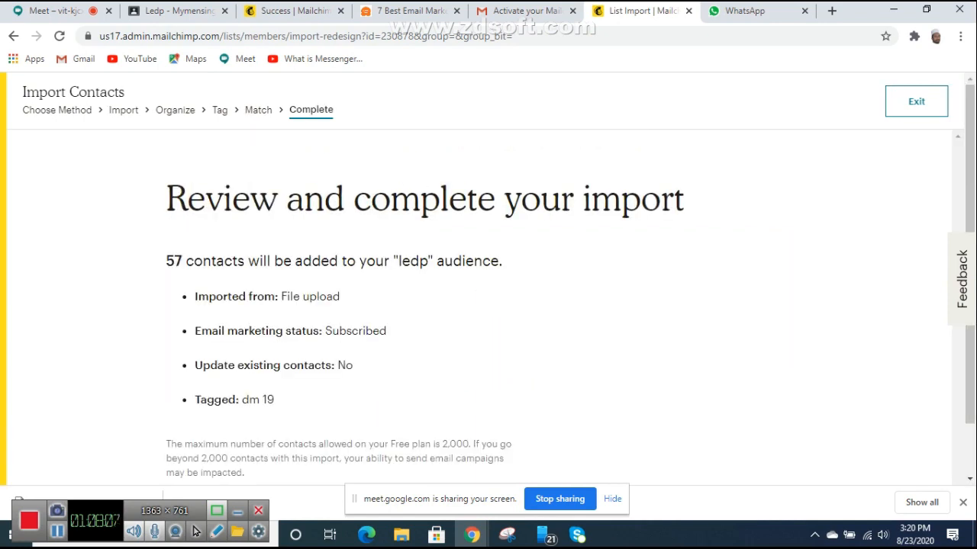
Step: Complete the import of 56 contacts into ledp and start a targeted campaign for them
scroll(479, 305, "down", 1)
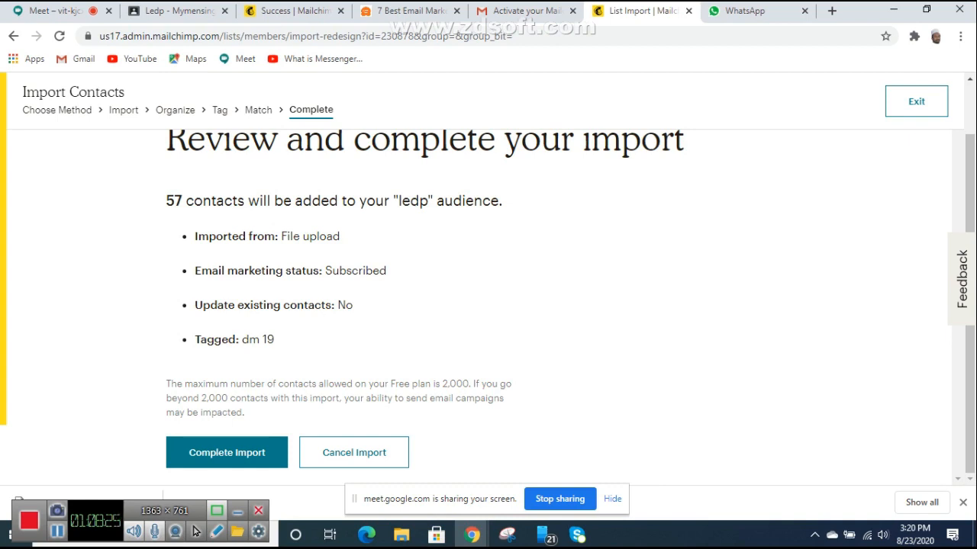
left_click(227, 452)
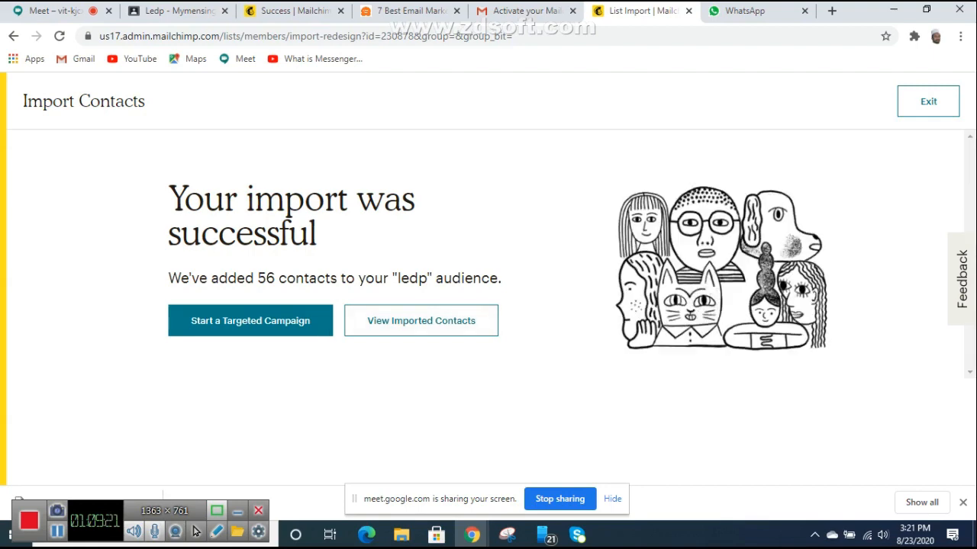
left_click(250, 320)
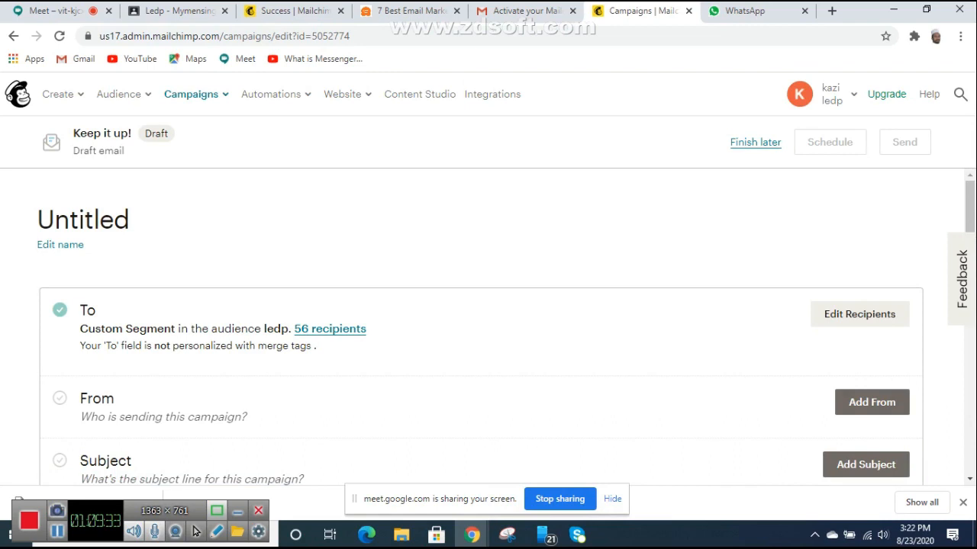
Step: Open the From sender details of the new draft campaign
scroll(481, 328, "down", 2)
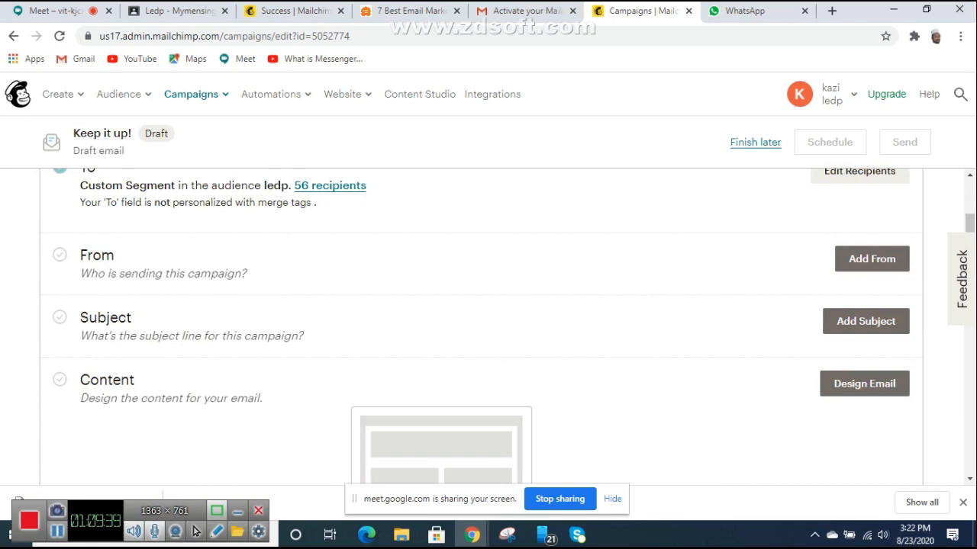
scroll(489, 326, "up", 1)
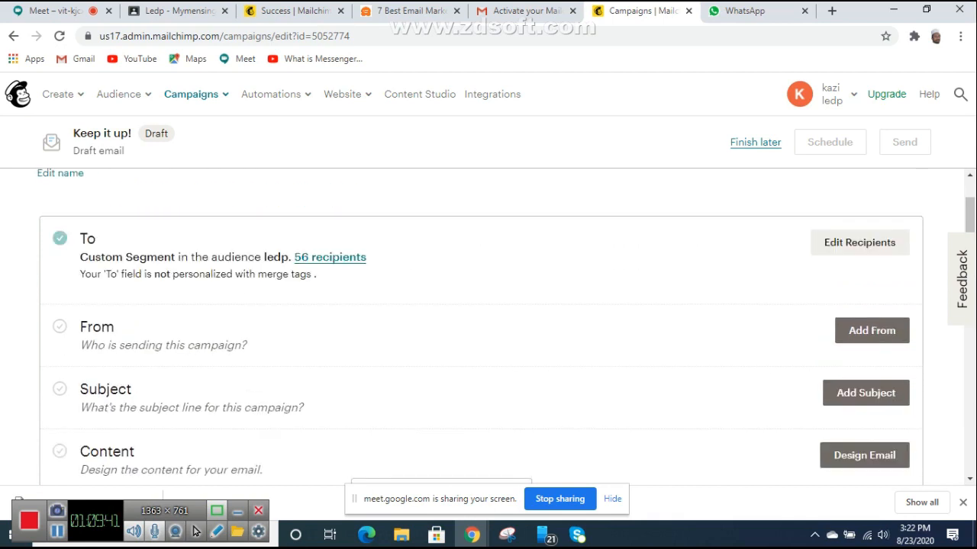
left_click(872, 330)
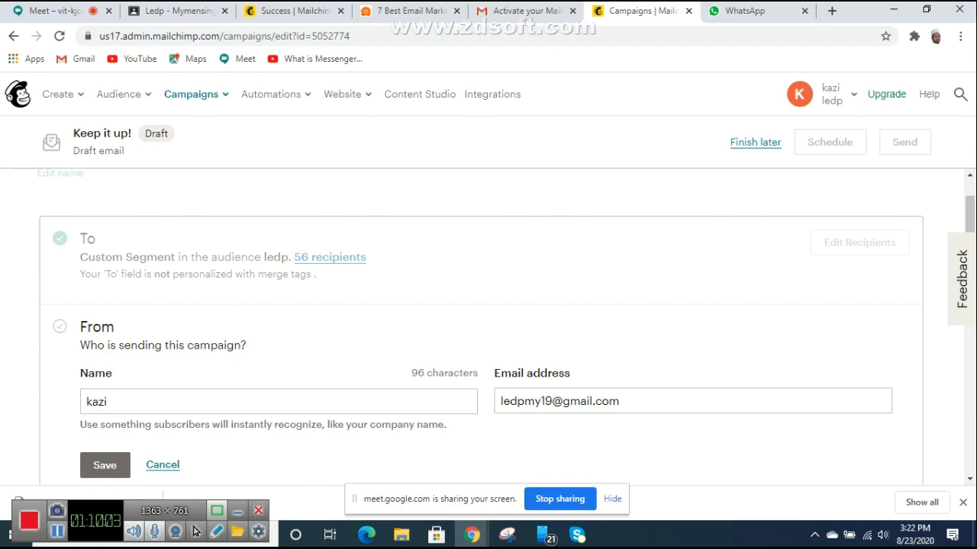
Step: Replace the campaign's sender name with 'table' and save it
left_click(109, 401)
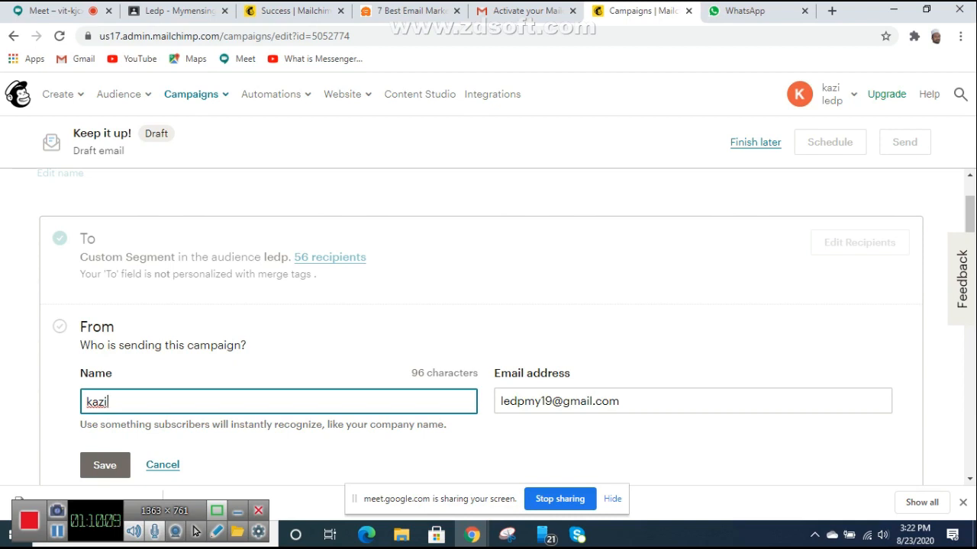
scroll(481, 326, "down", 2)
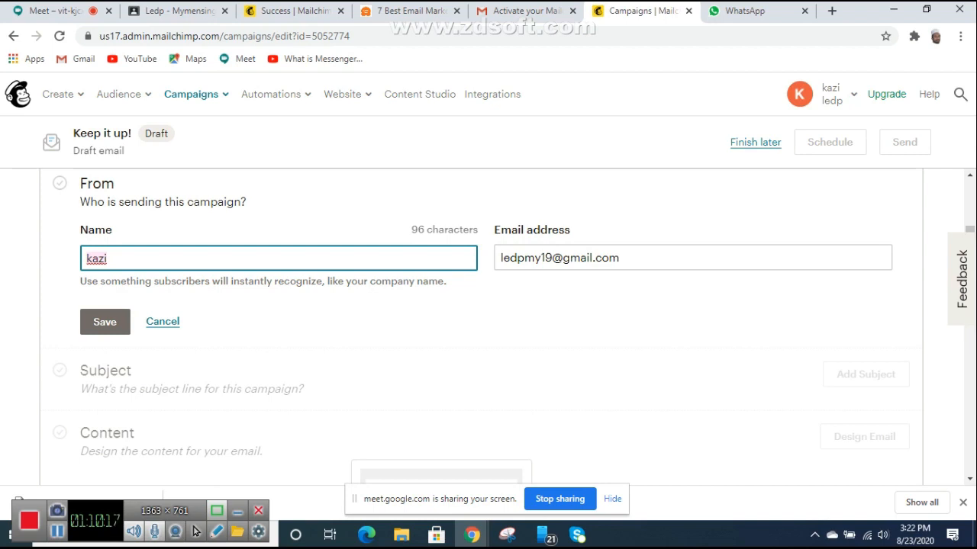
key("ctrl+a")
type("table")
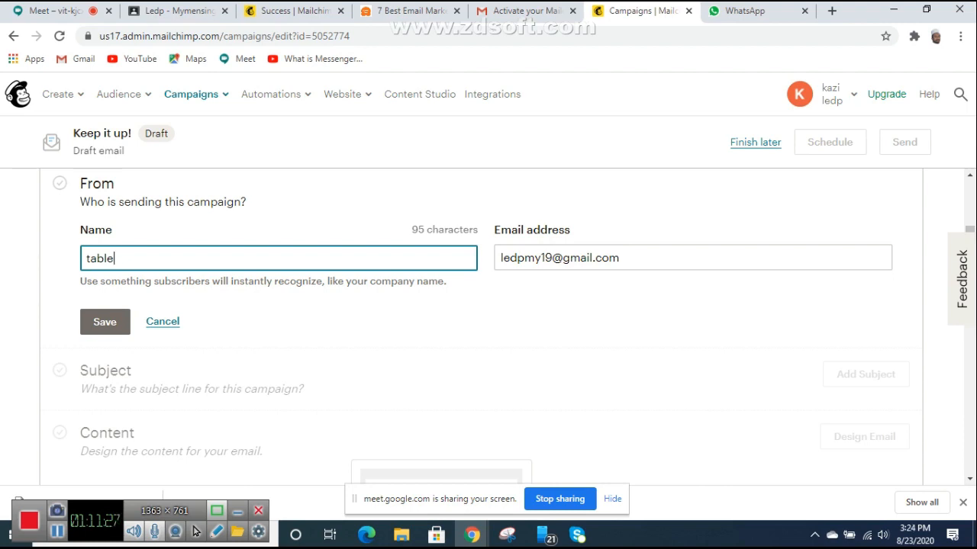
key("Return")
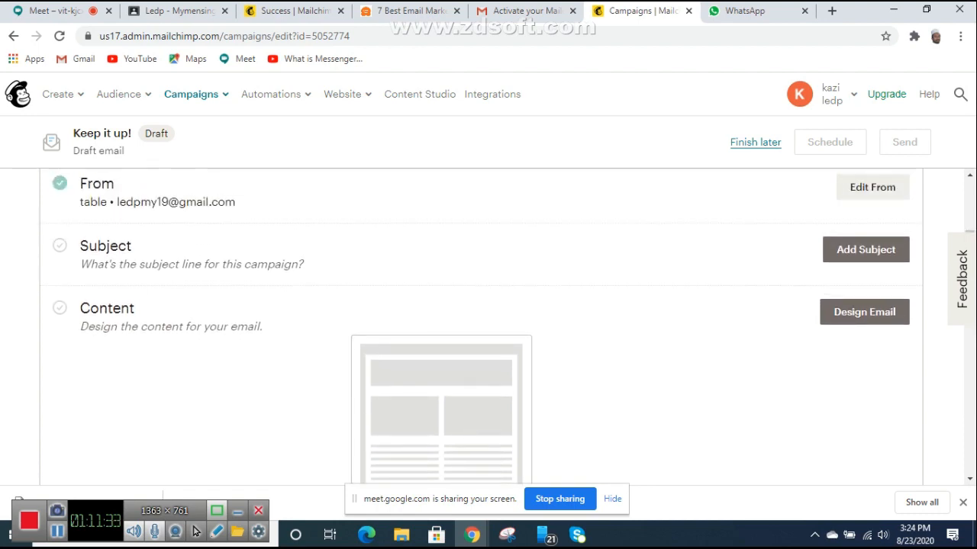
Step: Open the Gmail inbox in a new browser tab
left_click(751, 11)
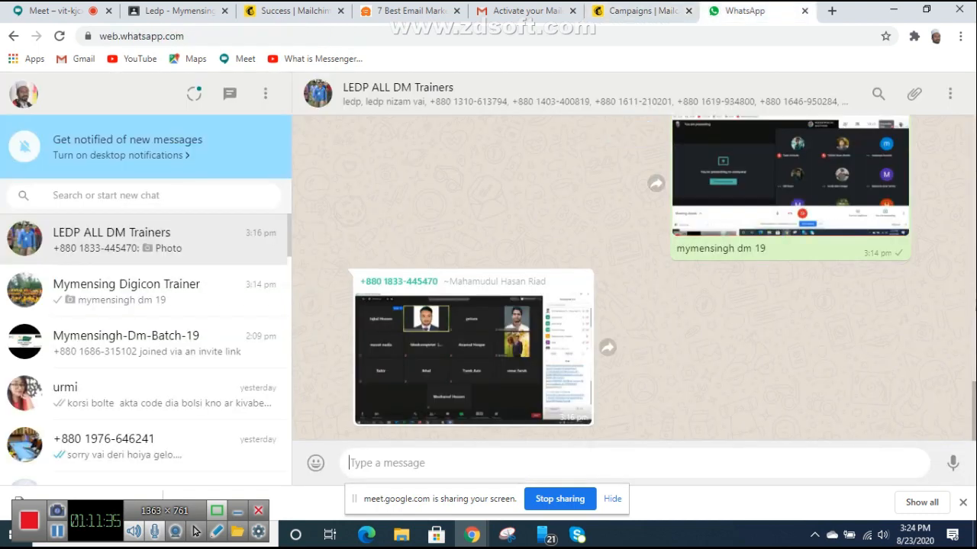
left_click(832, 10)
left_click(77, 59)
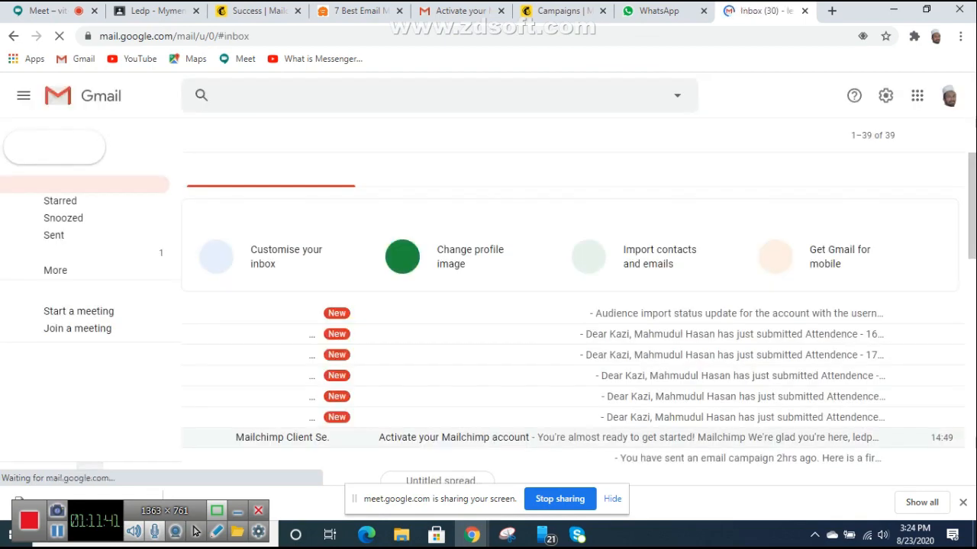
Step: Read the 'Mailchimp audience import complete: ledp' confirmation email in Gmail
scroll(550, 320, "down", 1)
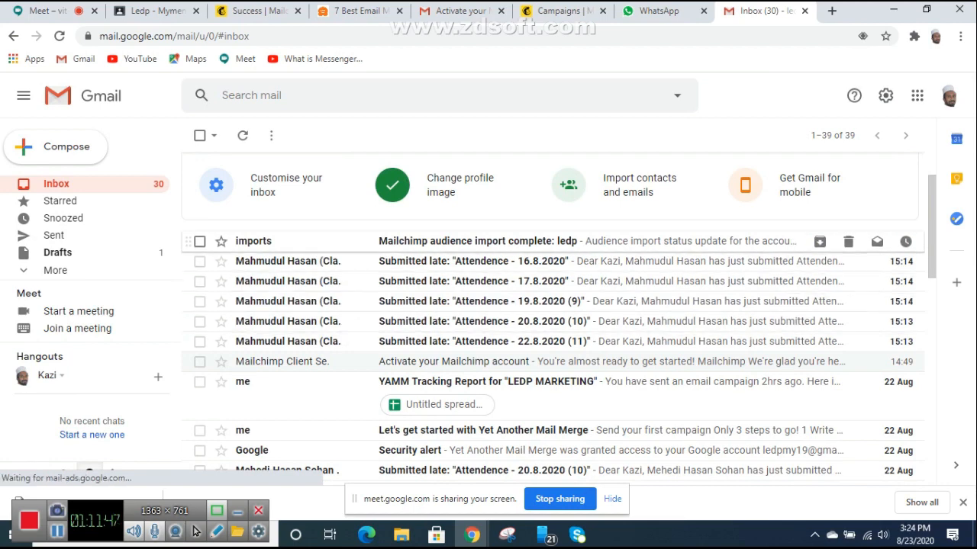
left_click(478, 241)
scroll(572, 319, "down", 1)
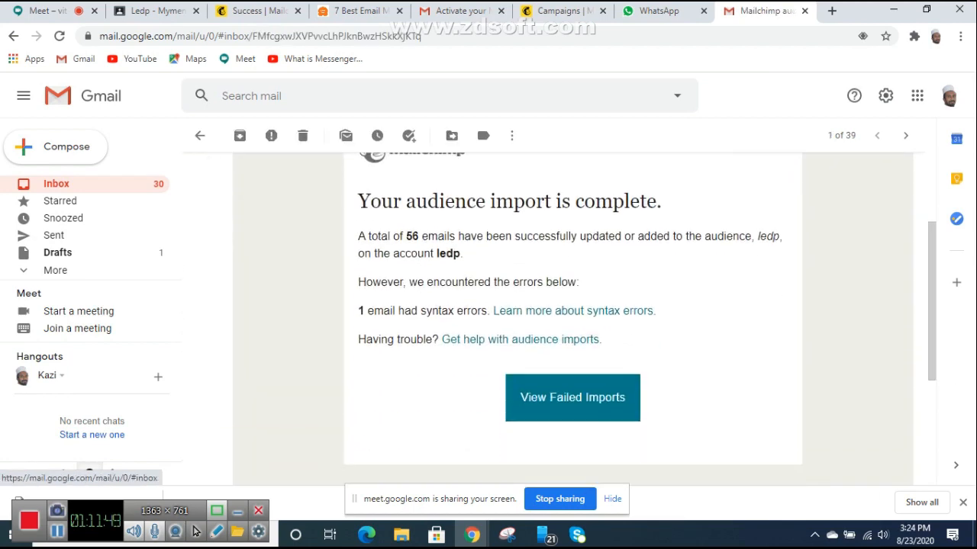
left_click(13, 36)
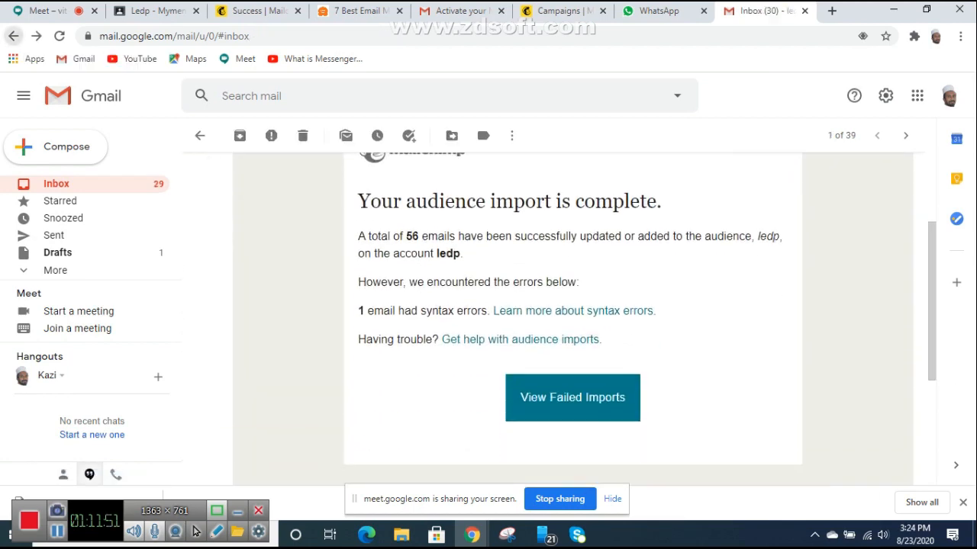
Step: Browse the inbox and view the no-subject email with an image attachment
scroll(534, 321, "down", 1)
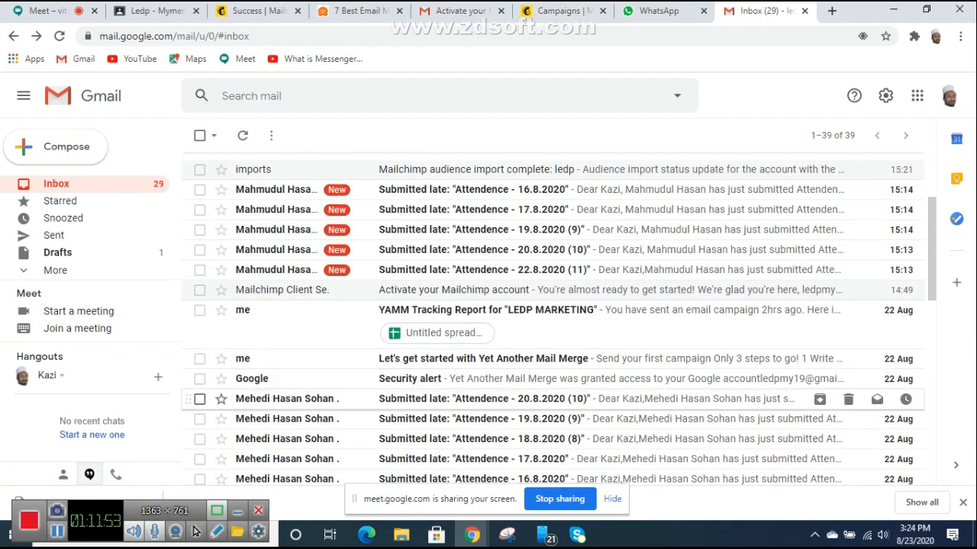
scroll(534, 320, "down", 6)
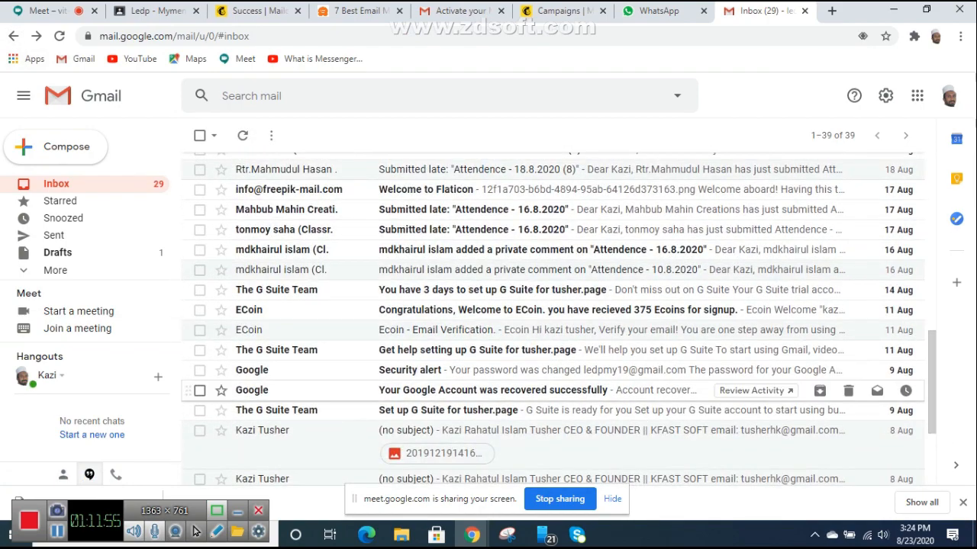
scroll(534, 320, "down", 2)
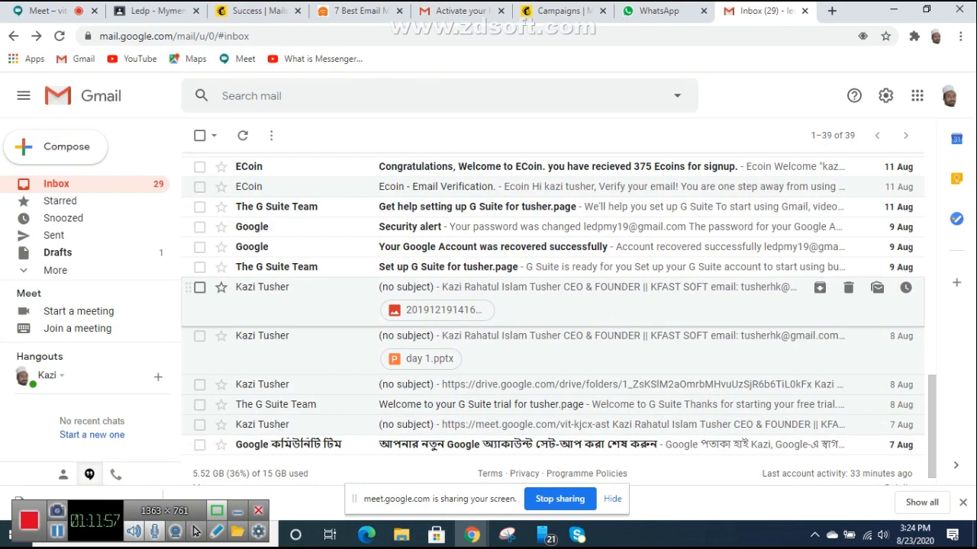
left_click(534, 293)
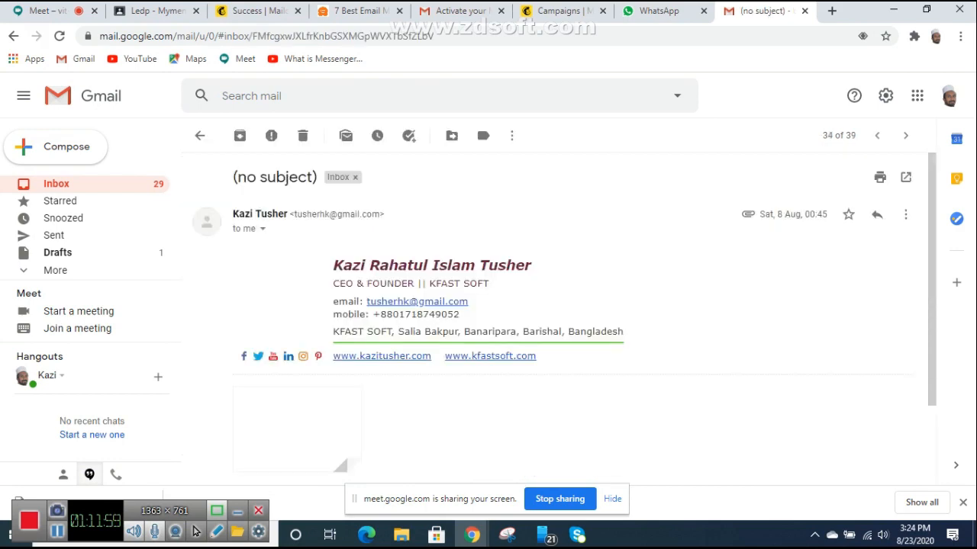
left_click(13, 36)
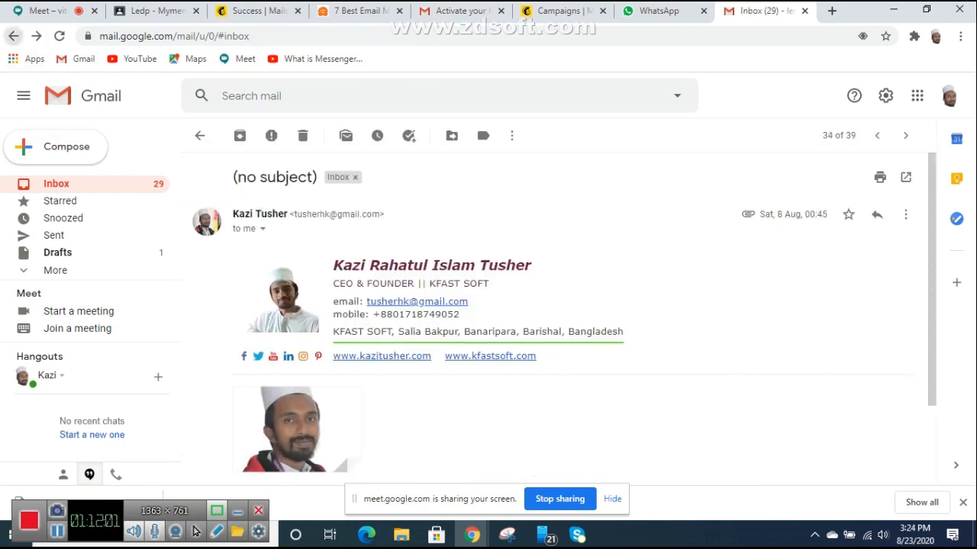
Step: View the G Suite trial welcome email, then return to the Mailchimp draft campaign
scroll(488, 320, "down", 1)
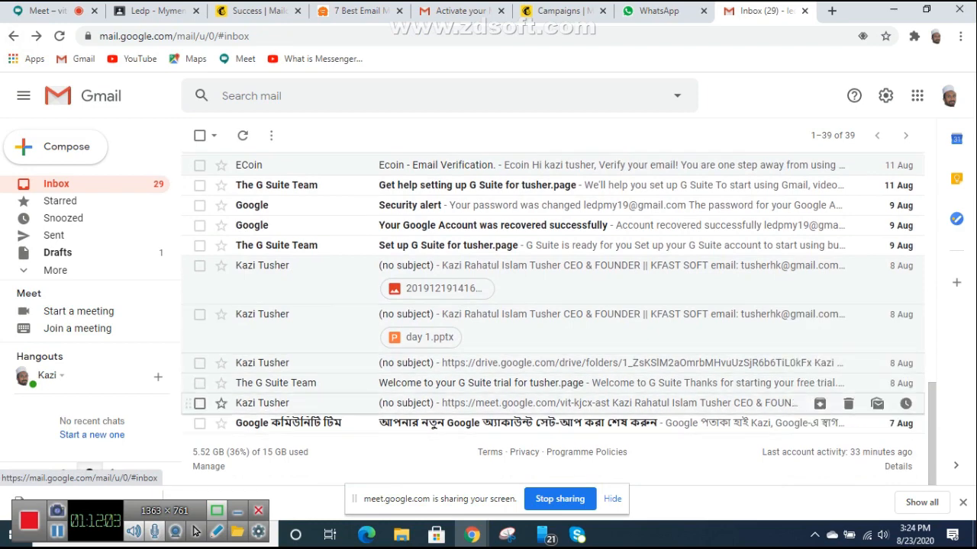
scroll(534, 412, "up", 1)
scroll(534, 390, "down", 1)
left_click(534, 384)
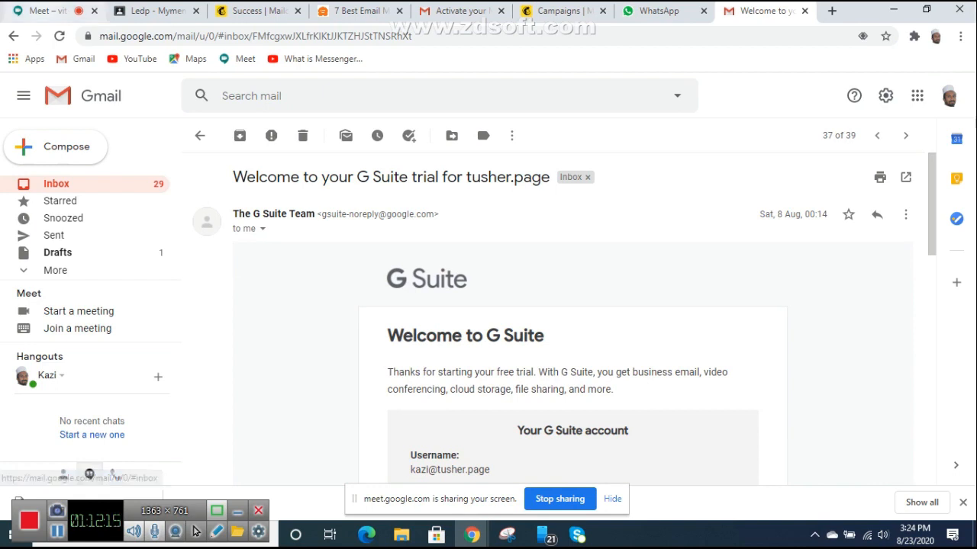
left_click(51, 11)
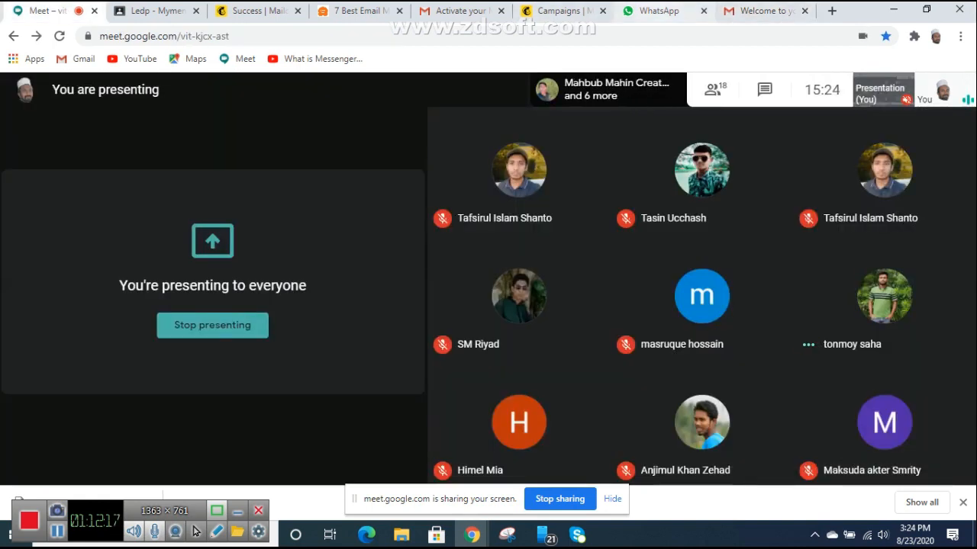
left_click(565, 11)
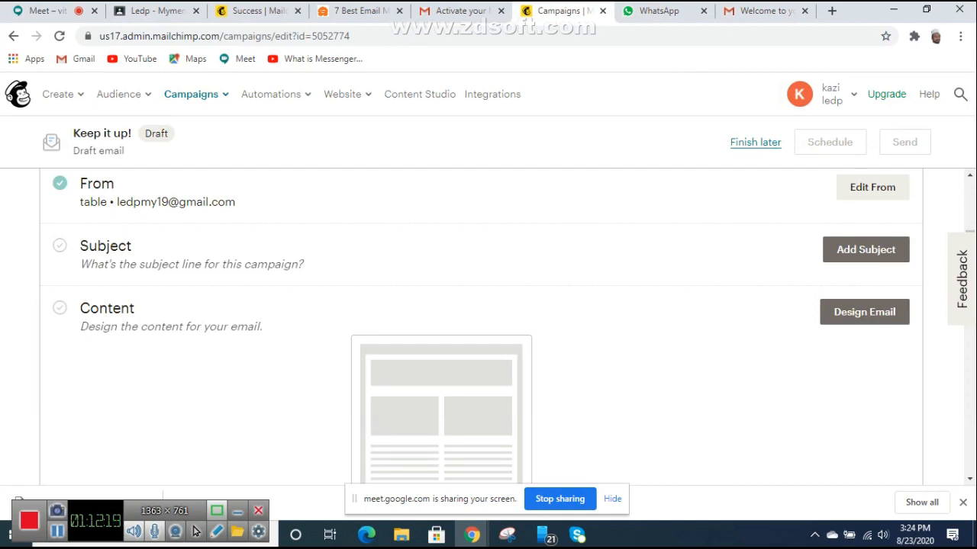
Step: Open the draft campaign's Subject section with empty Subject and Preview Text fields
scroll(481, 326, "down", 2)
scroll(480, 327, "up", 3)
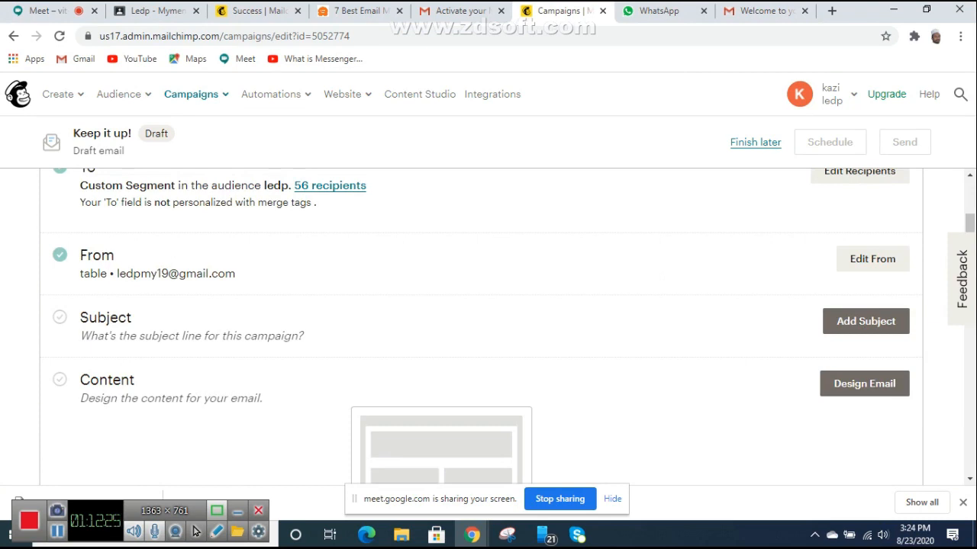
scroll(480, 327, "down", 1)
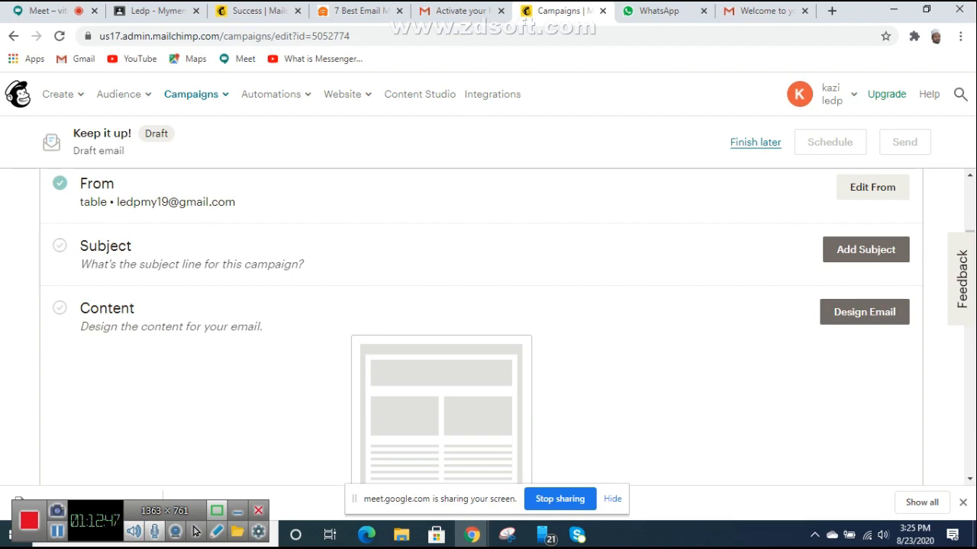
left_click(865, 250)
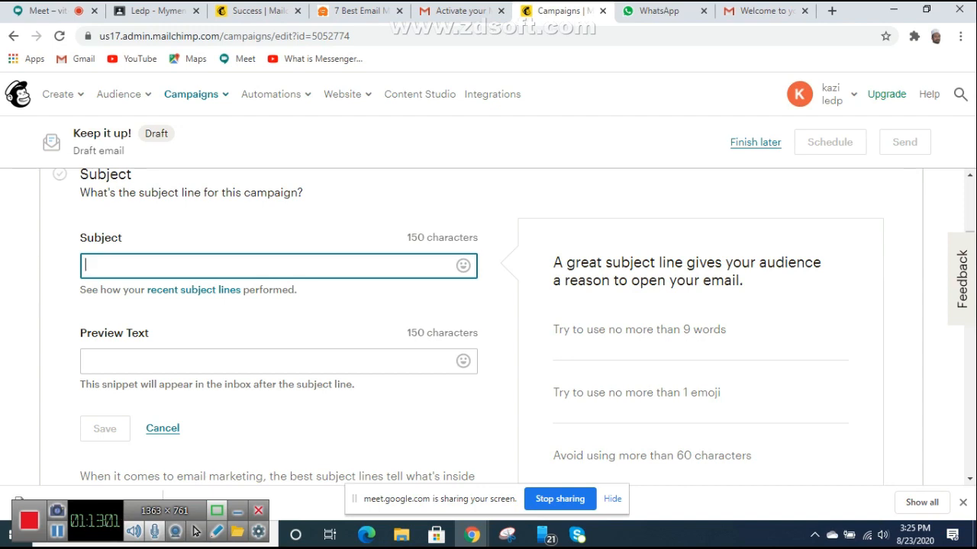
Step: Enter 'Launch our new product' as the campaign subject, then stop presenting in Google Meet
type("L")
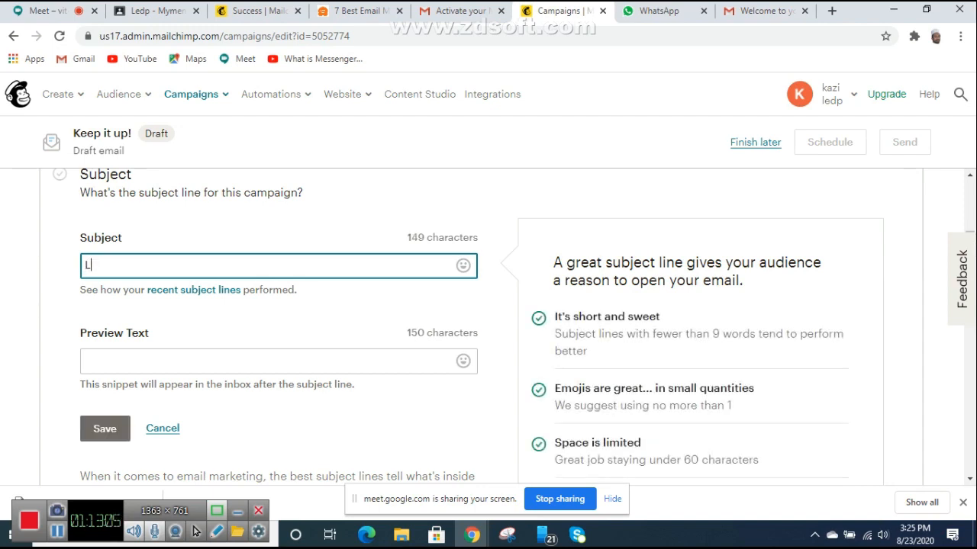
type("aun")
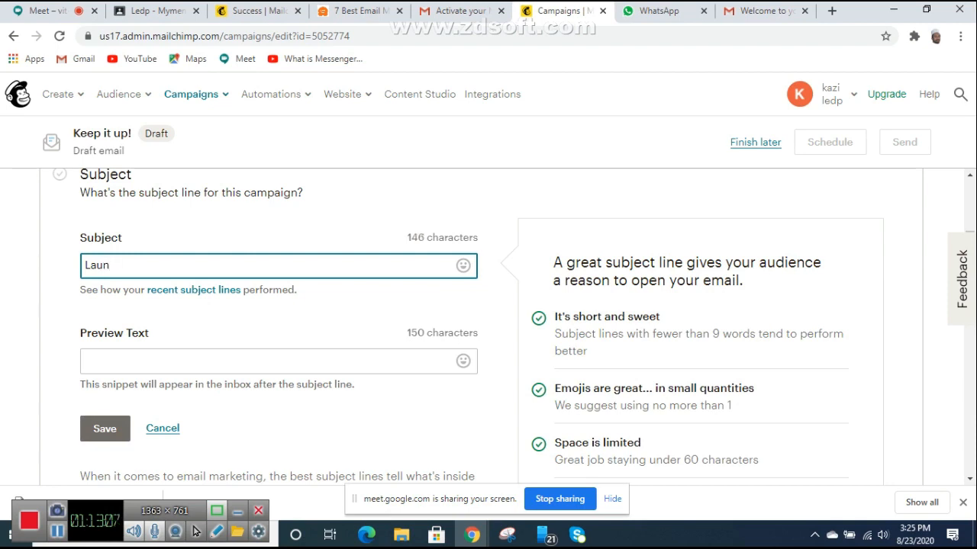
type("ch our new pr")
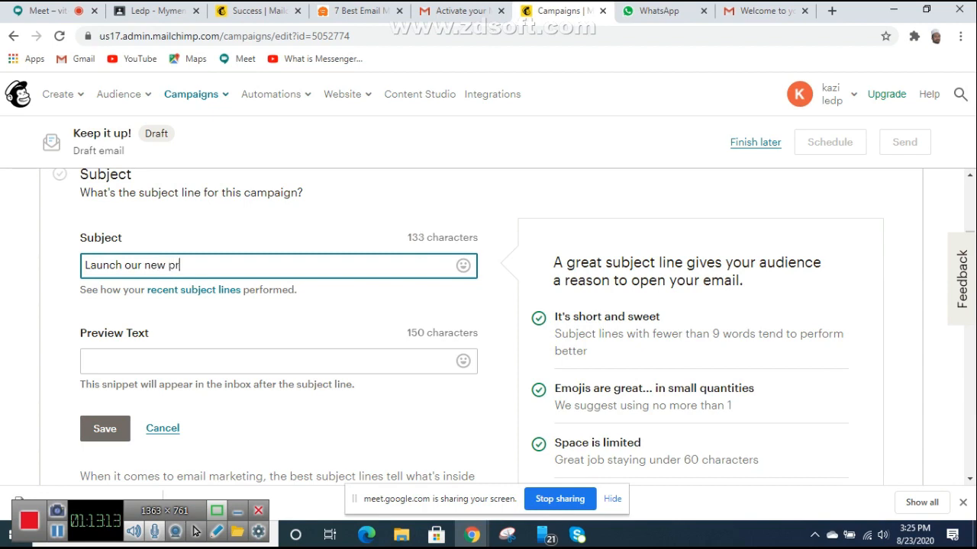
type("oduct")
scroll(489, 328, "down", 1)
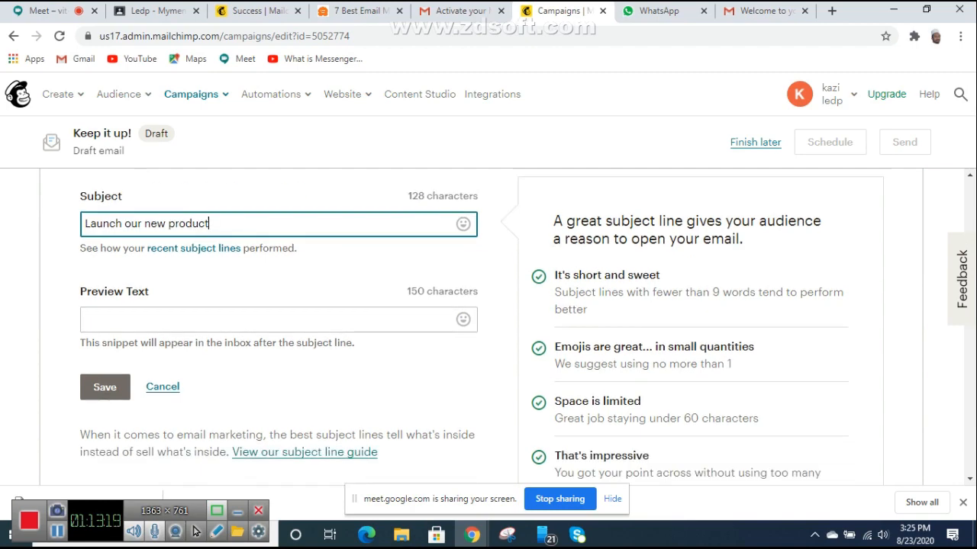
scroll(489, 328, "up", 1)
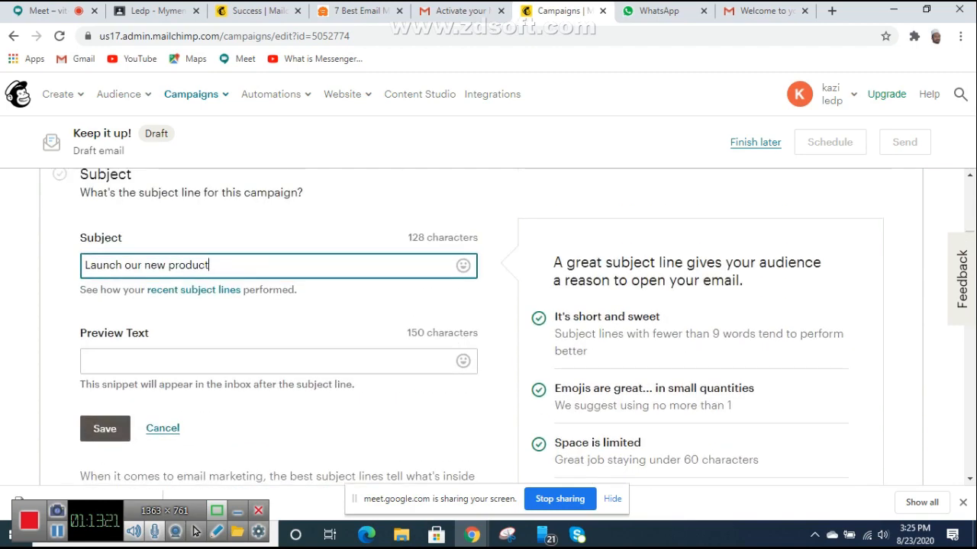
scroll(488, 327, "up", 3)
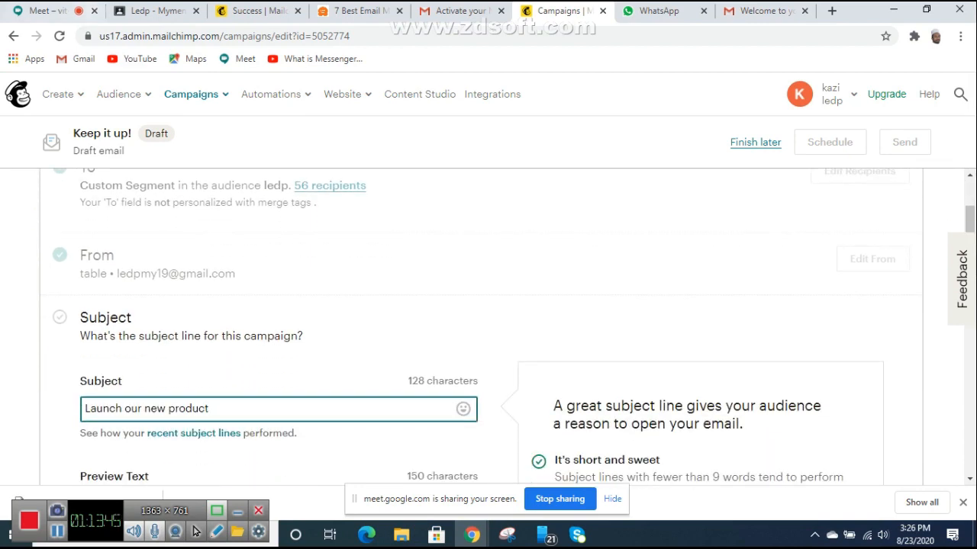
left_click(52, 10)
left_click(212, 326)
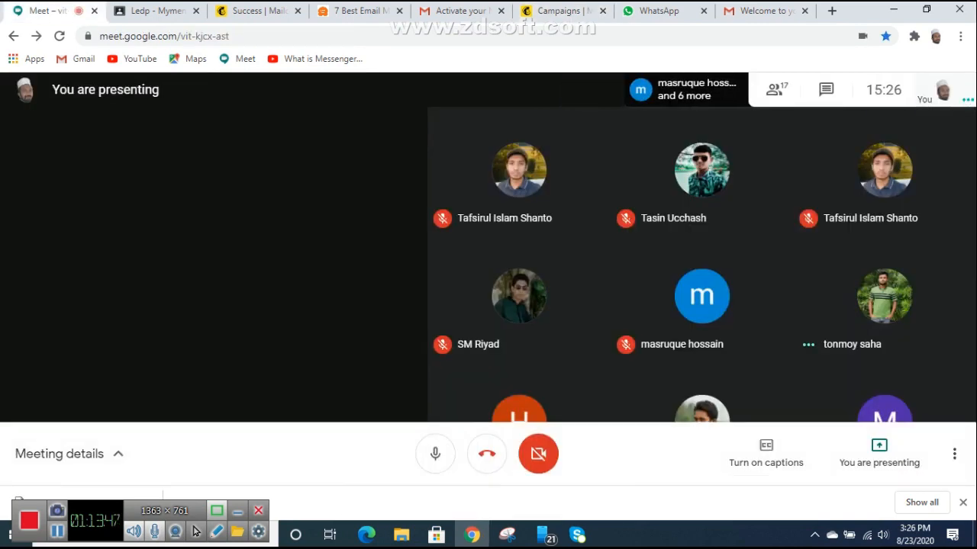
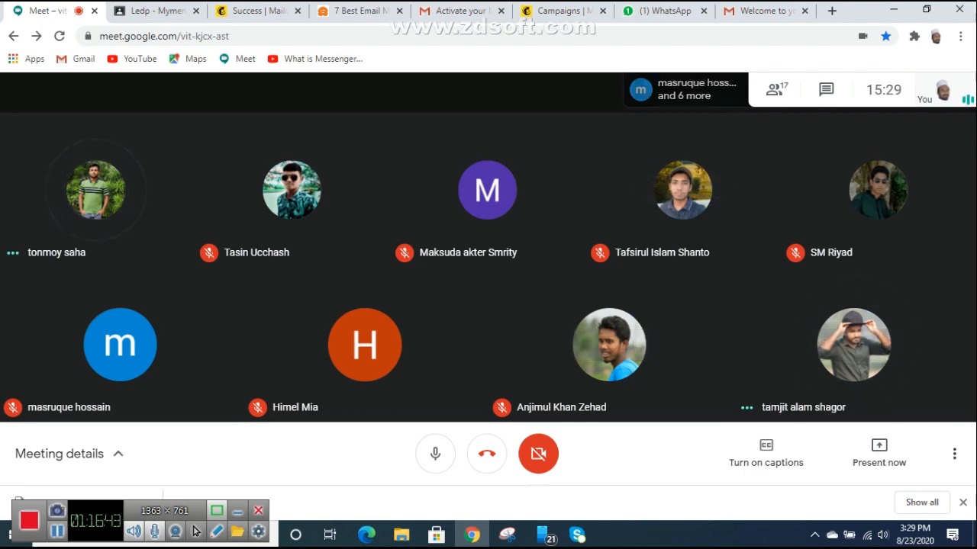
Step: Present the entire screen in Google Meet, then return to the 'Launch our new product' Mailchimp draft
left_click(757, 11)
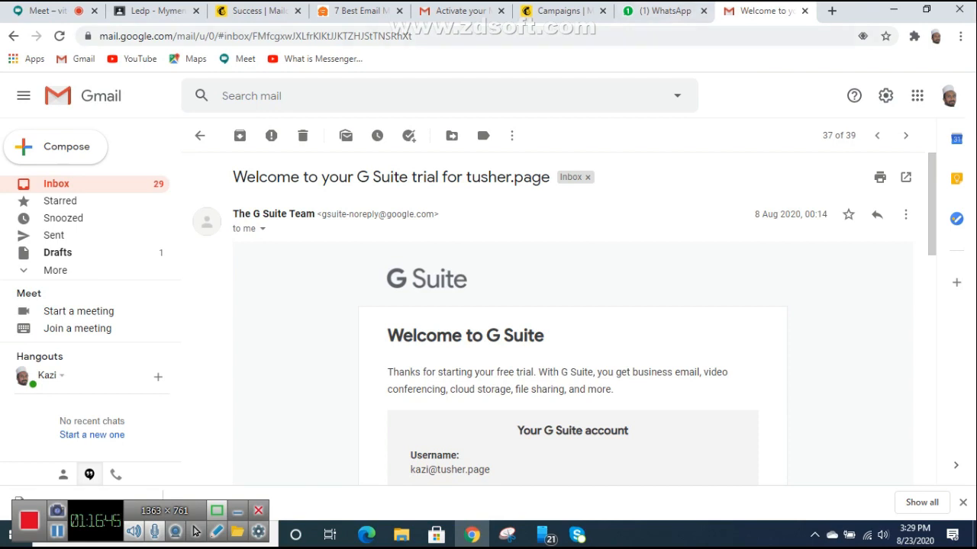
left_click(51, 11)
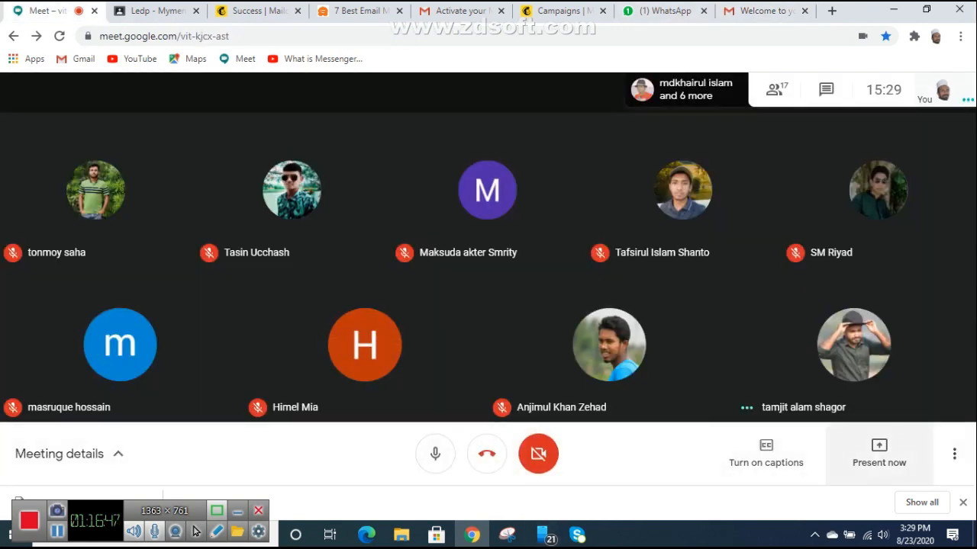
left_click(879, 453)
left_click(839, 328)
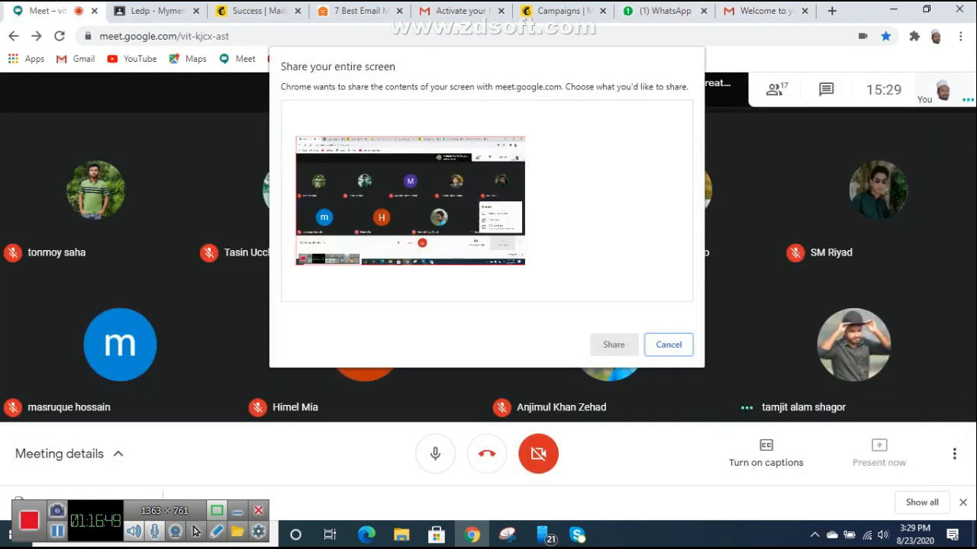
left_click(614, 345)
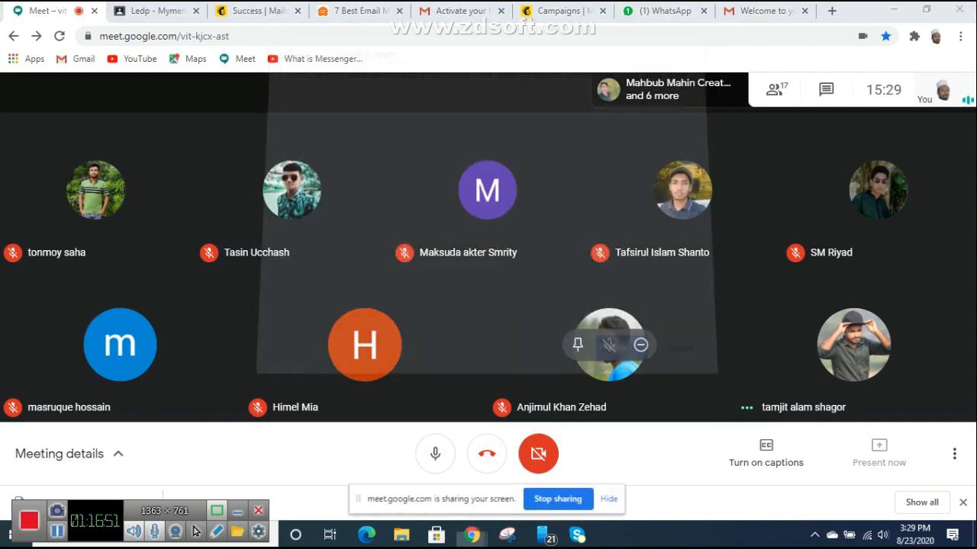
left_click(763, 10)
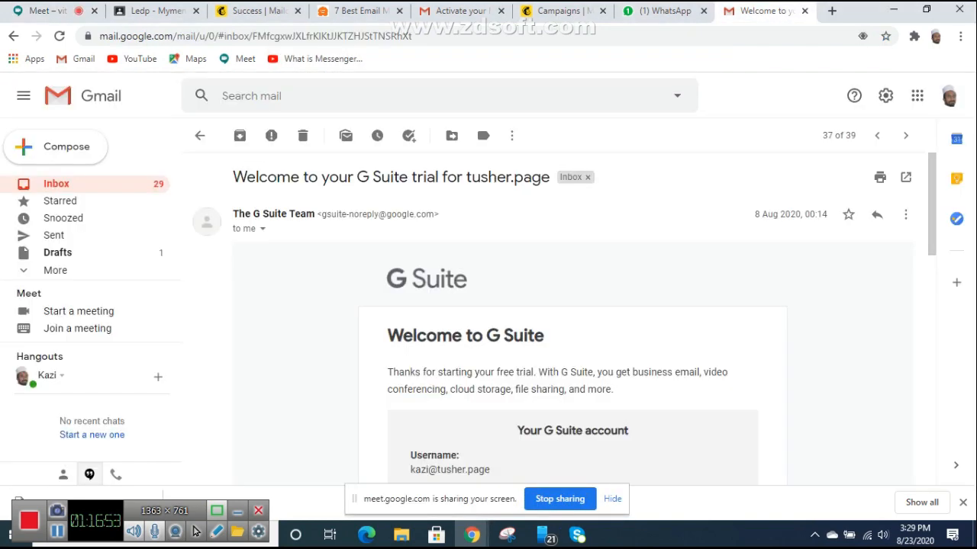
key("ctrl+shift+Tab")
key("ctrl+shift+Tab")
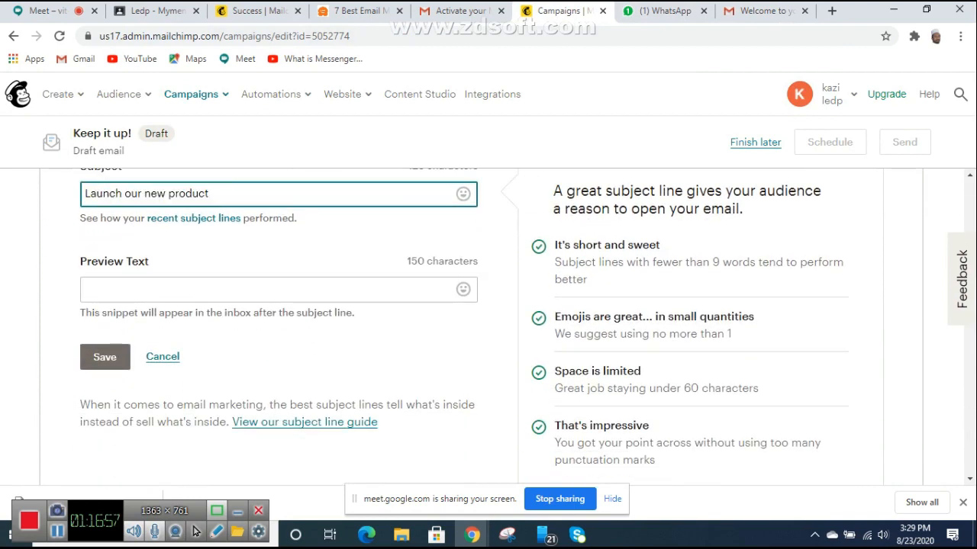
Step: Copy the subject 'Launch our new product' into the Preview Text field
key("ctrl+shift+Left")
key("ctrl+shift+Left")
key("ctrl+shift+Left")
key("ctrl+shift+Left")
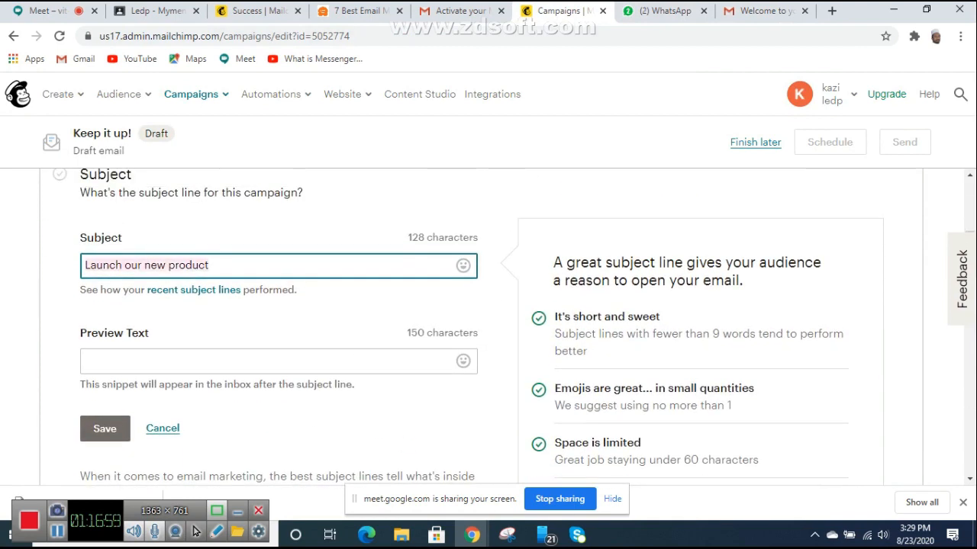
right_click(123, 265)
left_click(157, 316)
left_click(140, 363)
right_click(140, 363)
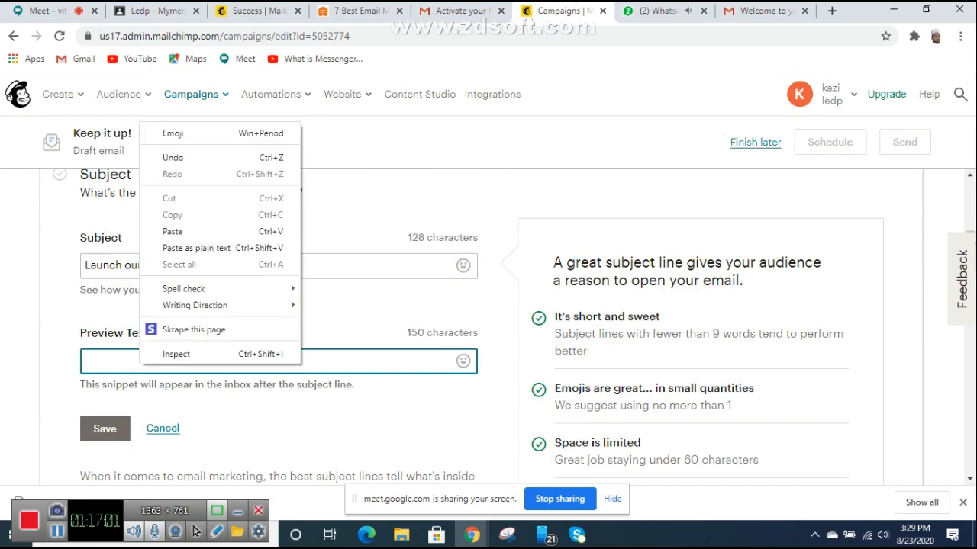
left_click(172, 232)
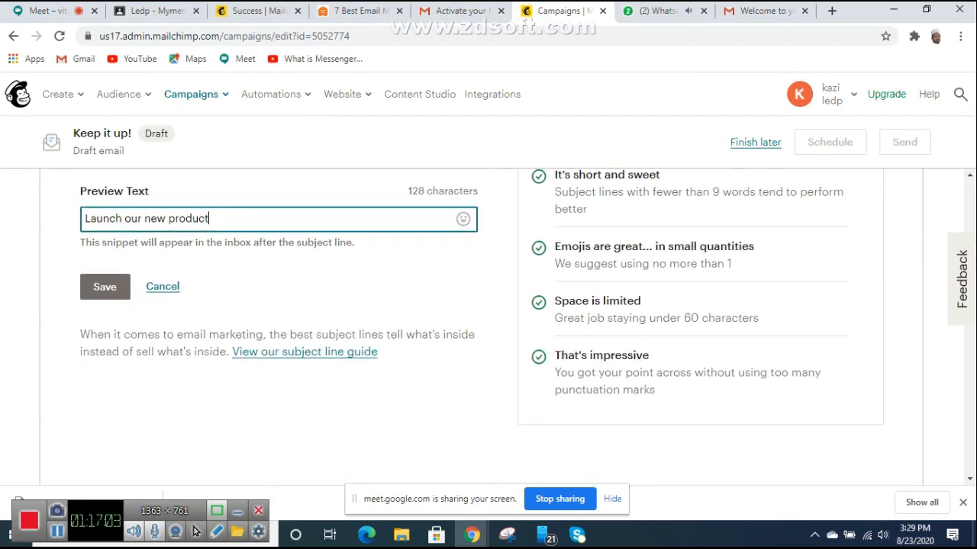
Step: Save the subject and preview text, then start designing the email
scroll(304, 420, "up", 1)
scroll(304, 420, "up", 1)
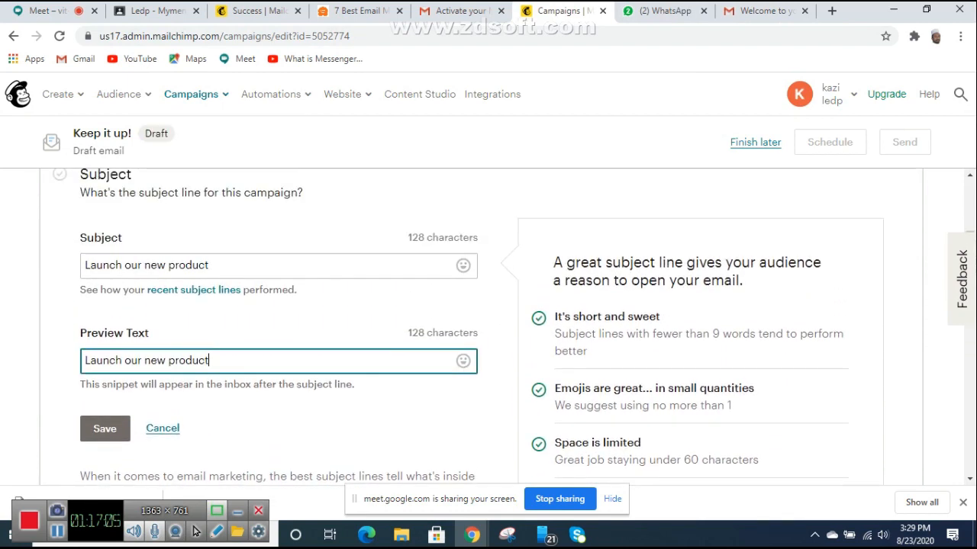
key("Return")
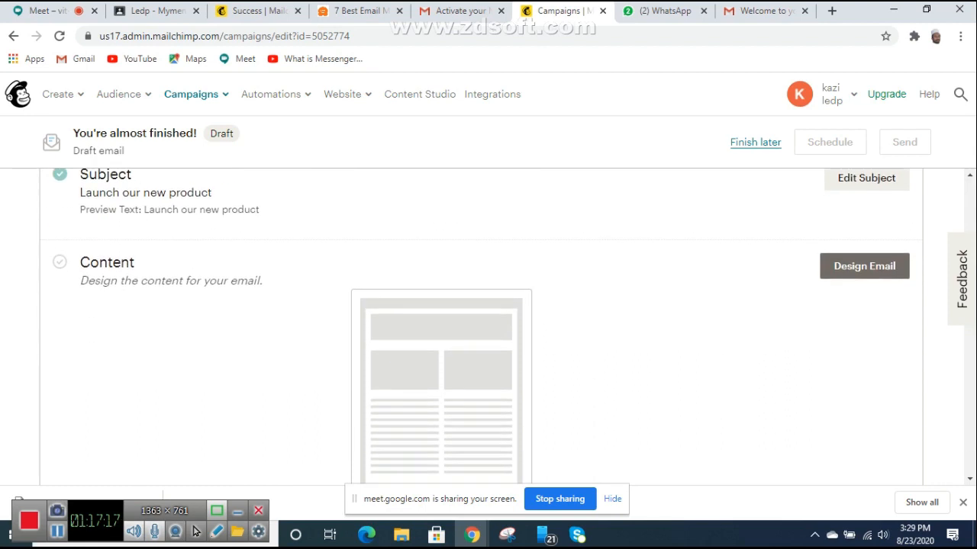
left_click(864, 266)
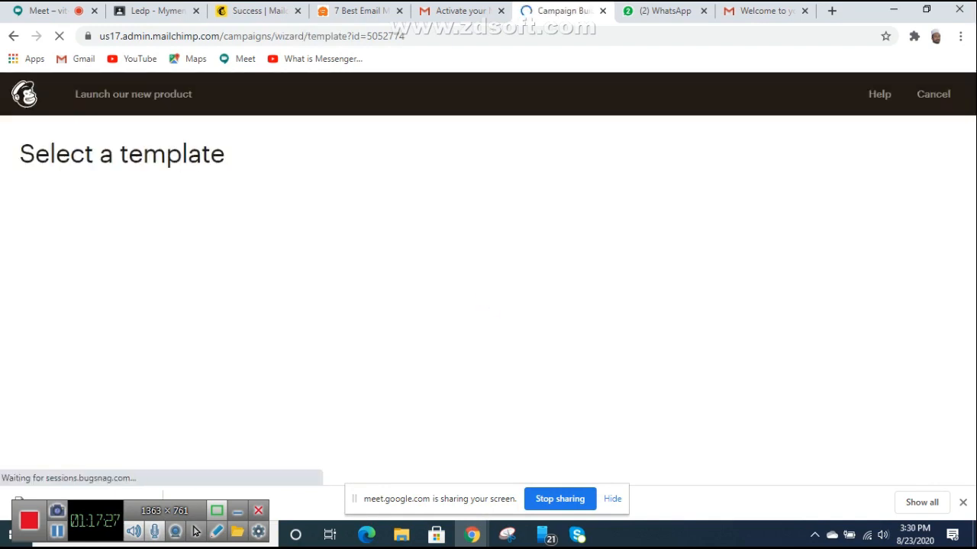
Step: Browse the Featured and Basic template layouts such as 1 Column and 1:2 Column
scroll(669, 389, "down", 2)
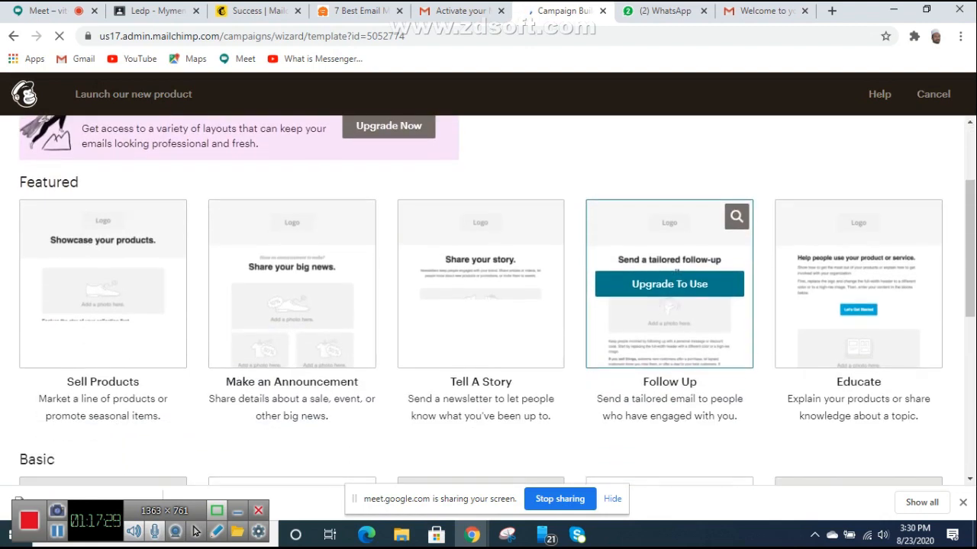
scroll(669, 397, "up", 2)
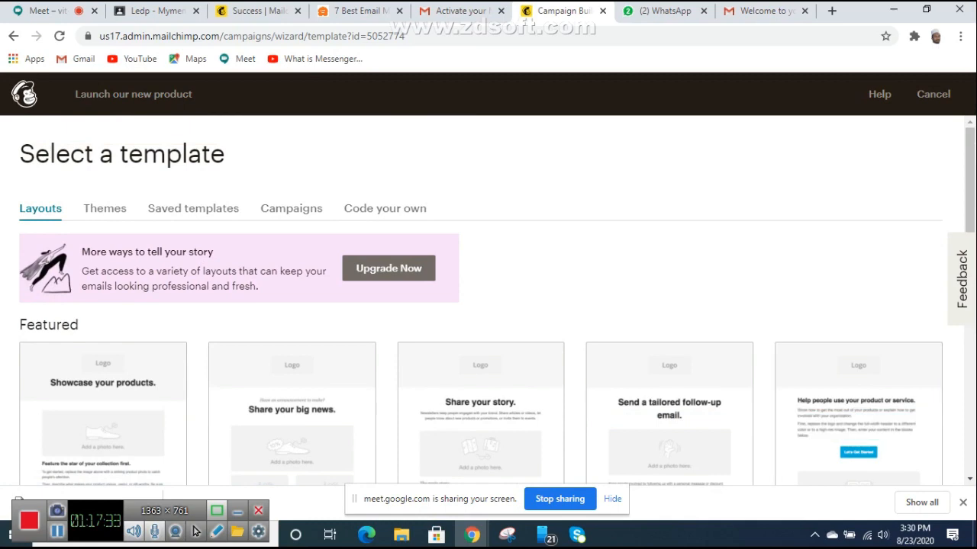
scroll(669, 397, "down", 4)
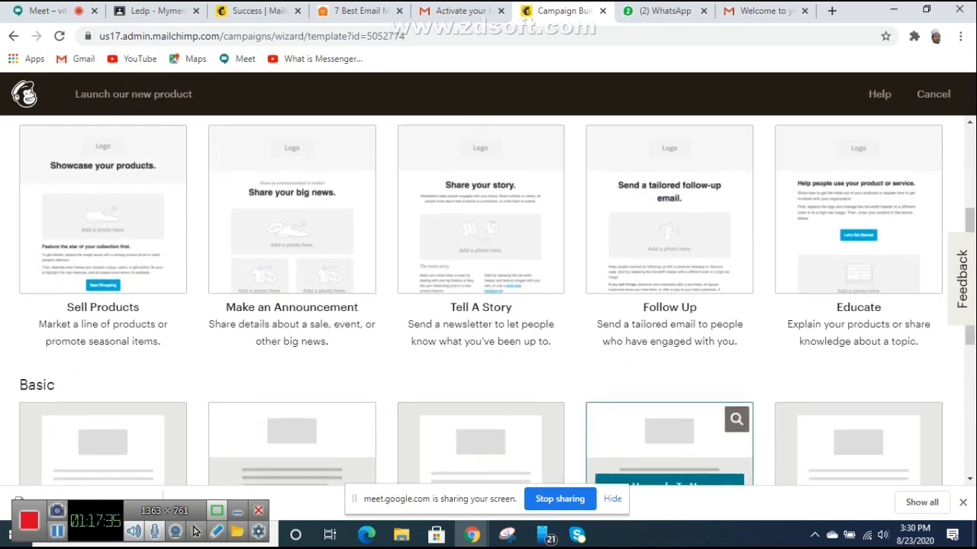
scroll(669, 397, "down", 2)
scroll(670, 397, "up", 4)
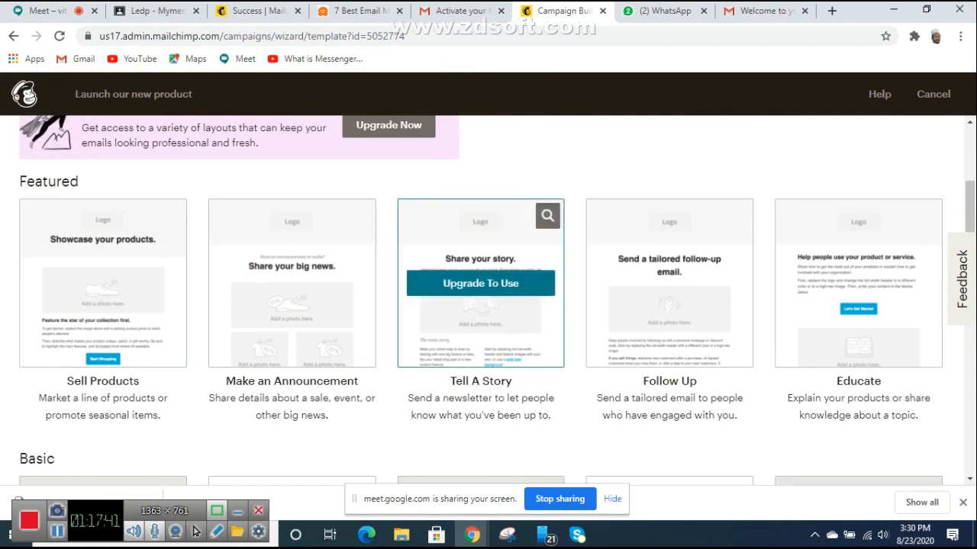
scroll(481, 320, "down", 2)
scroll(669, 305, "down", 4)
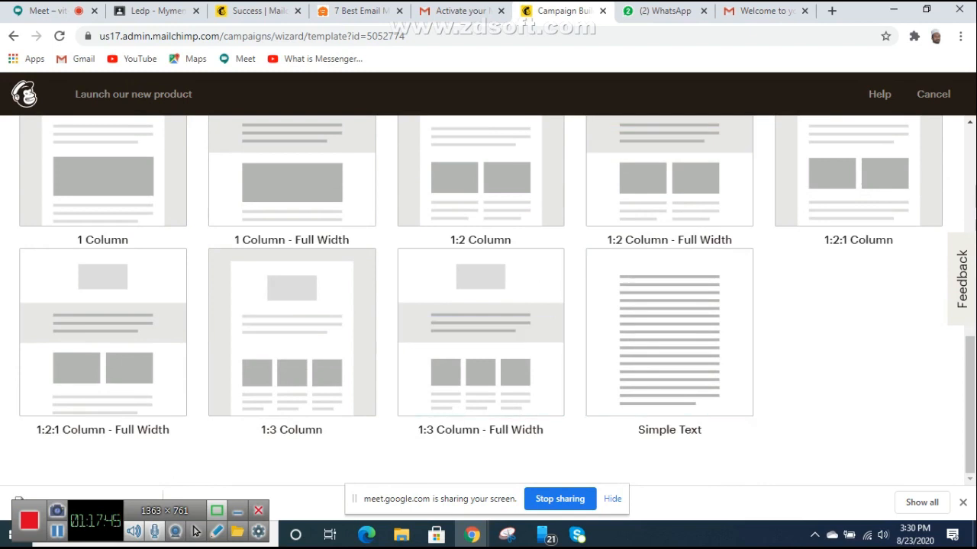
scroll(669, 336, "up", 4)
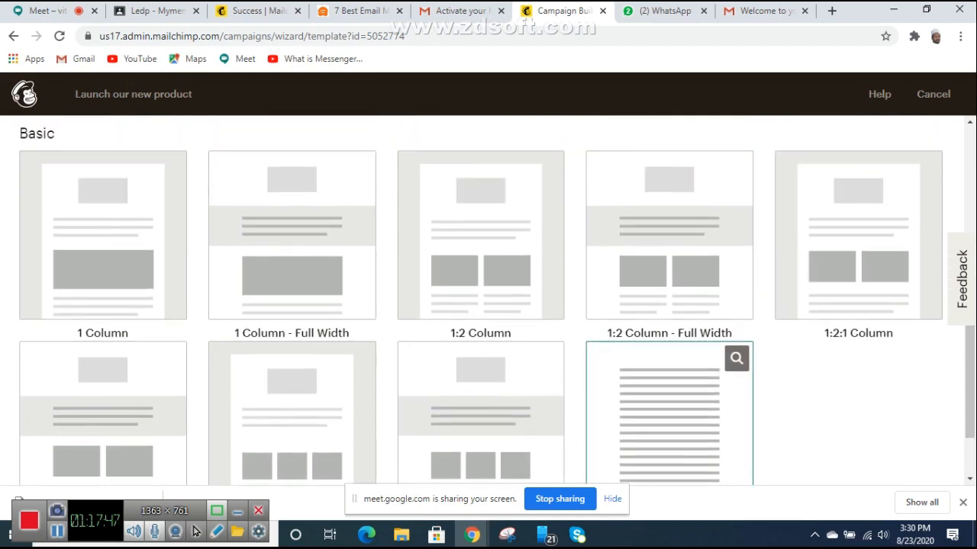
scroll(669, 335, "up", 1)
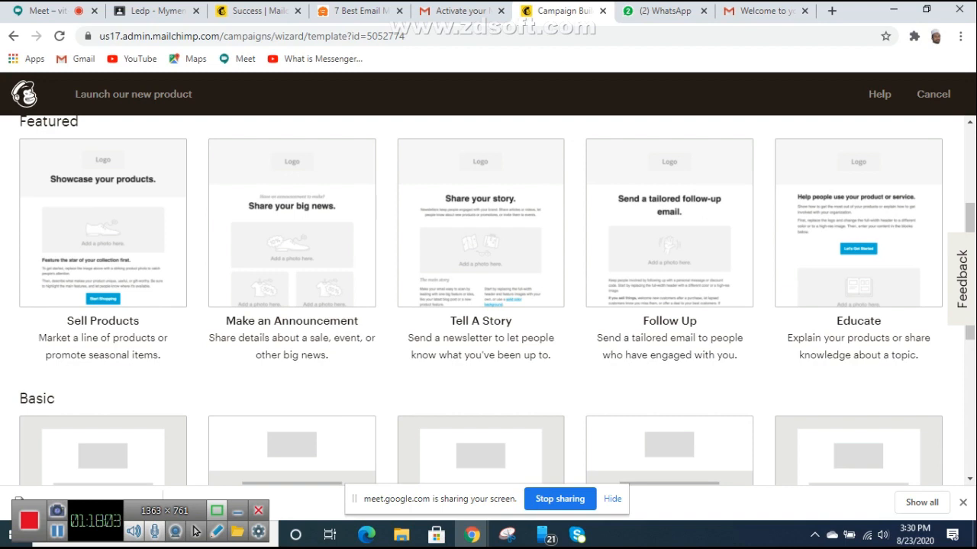
scroll(489, 300, "down", 3)
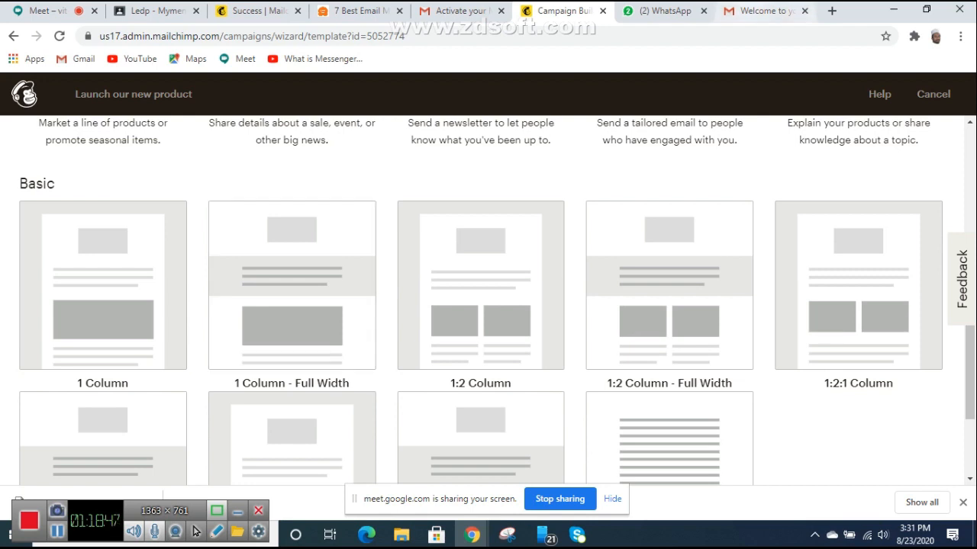
left_click(763, 11)
Step: Open the other signed-in account's inbox in a new tab and show its Promotions
left_click(950, 96)
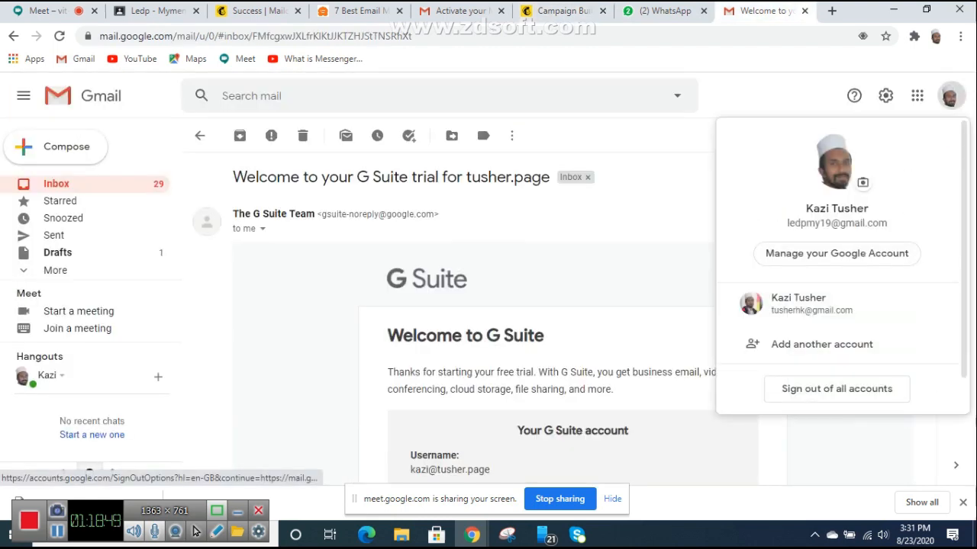
left_click(828, 303)
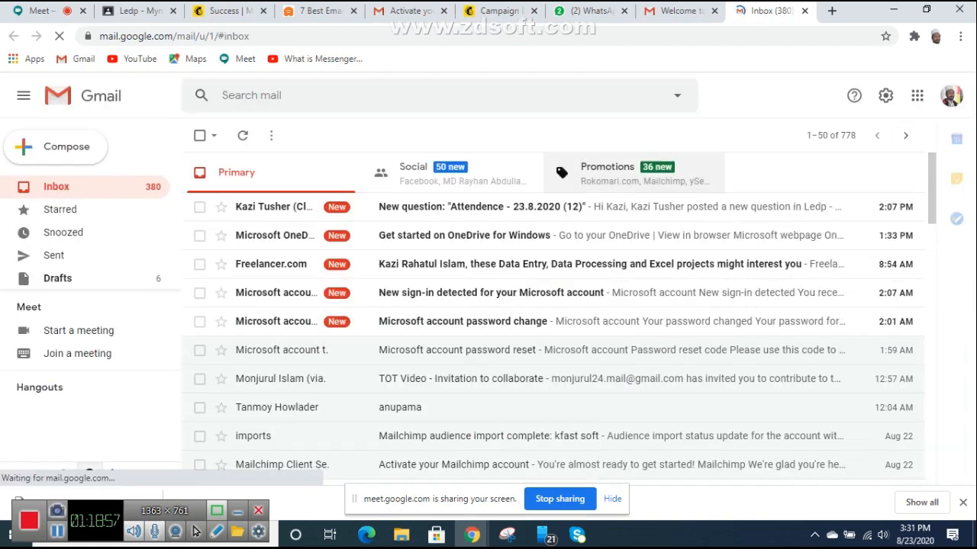
left_click(607, 172)
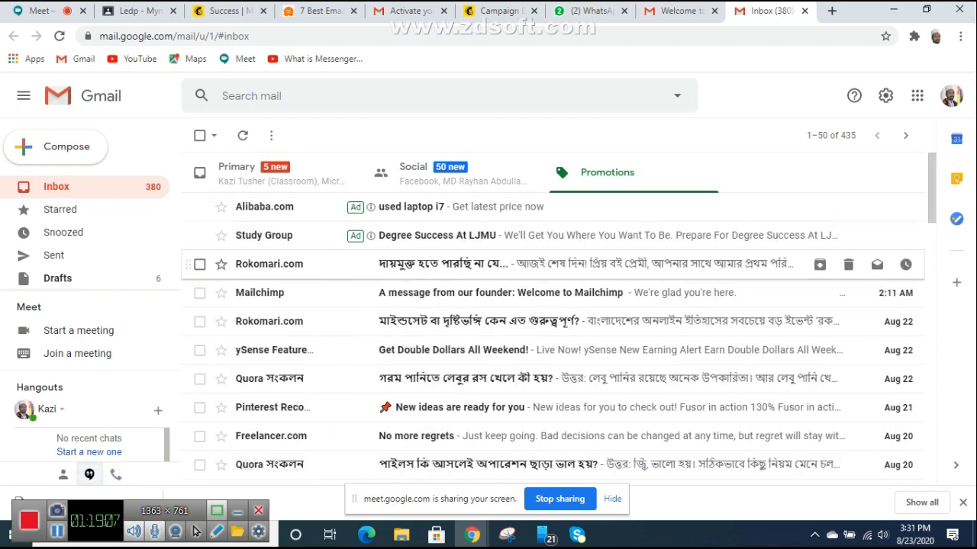
Step: Look at the Rokomari.com promotional email, then open the Grammarly Insights email
left_click(274, 264)
scroll(557, 318, "down", 4)
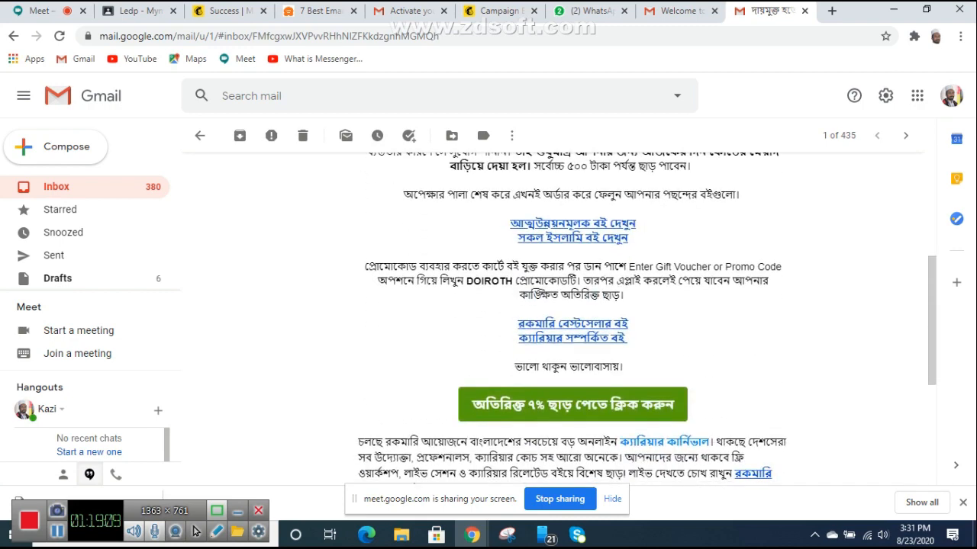
scroll(557, 319, "down", 5)
scroll(557, 318, "up", 8)
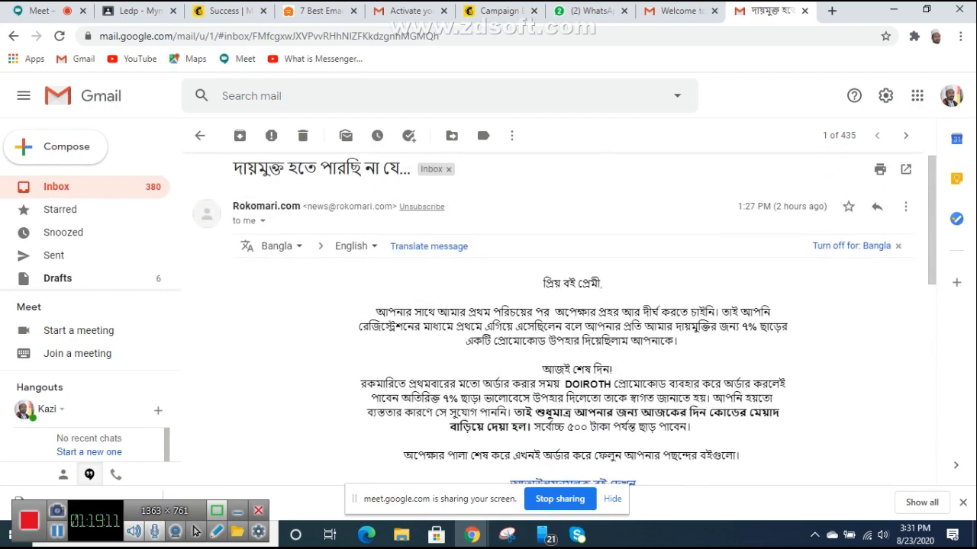
key("alt+Left")
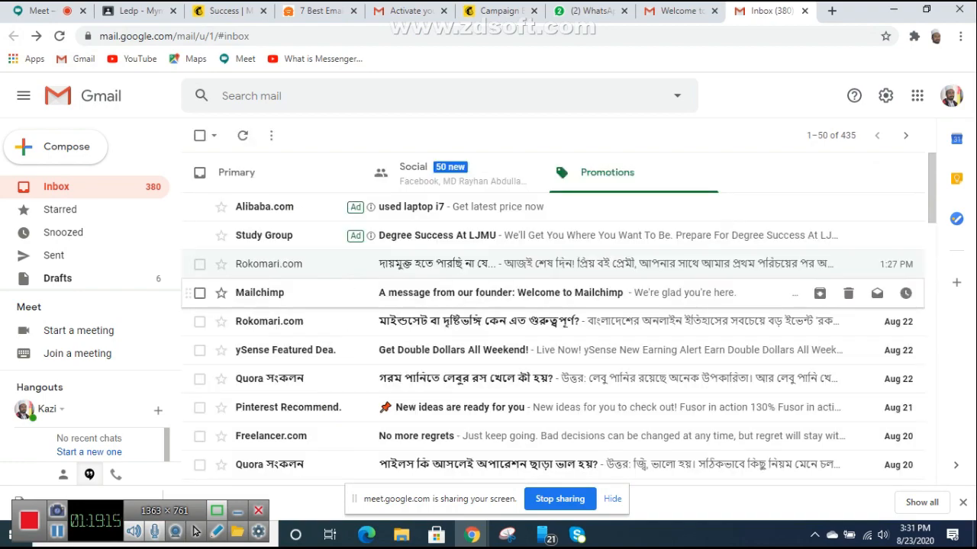
scroll(557, 293, "down", 10)
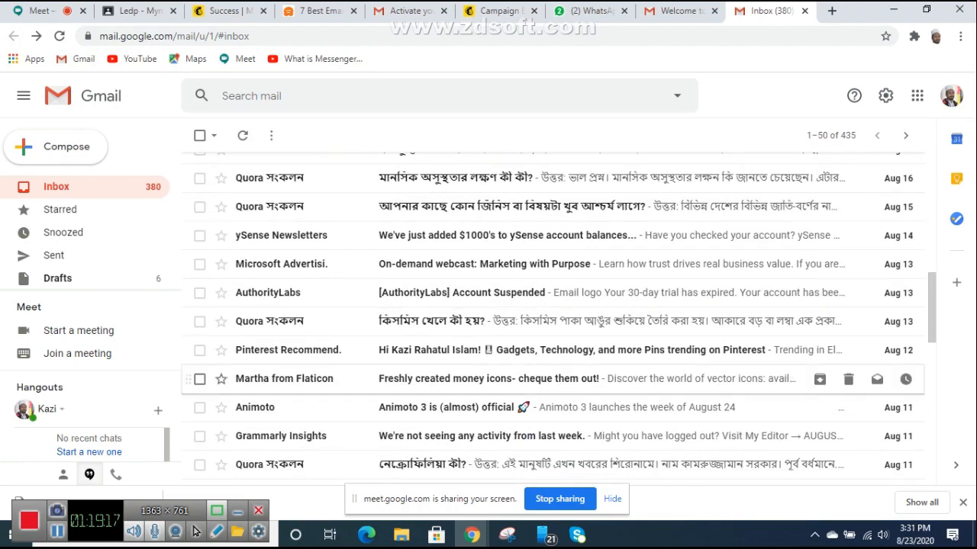
scroll(557, 378, "down", 3)
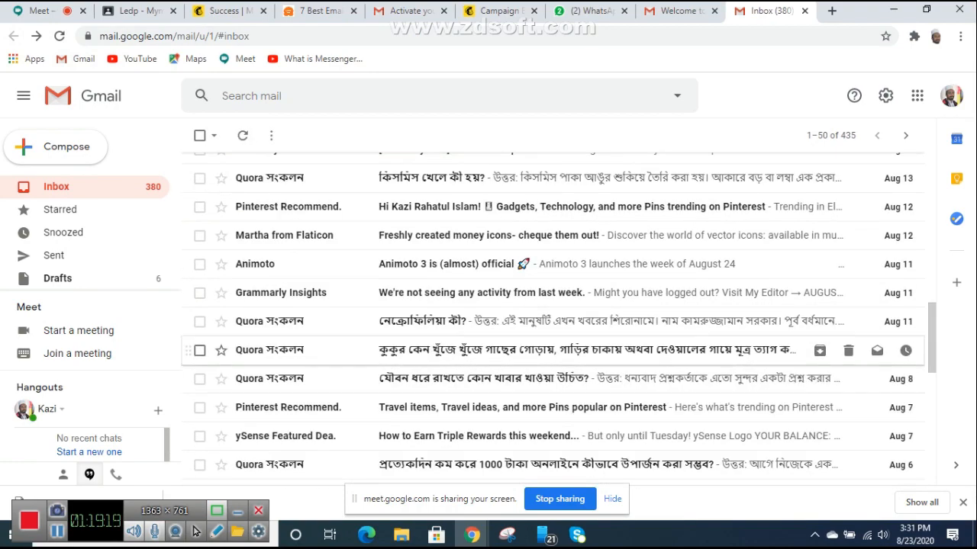
left_click(267, 293)
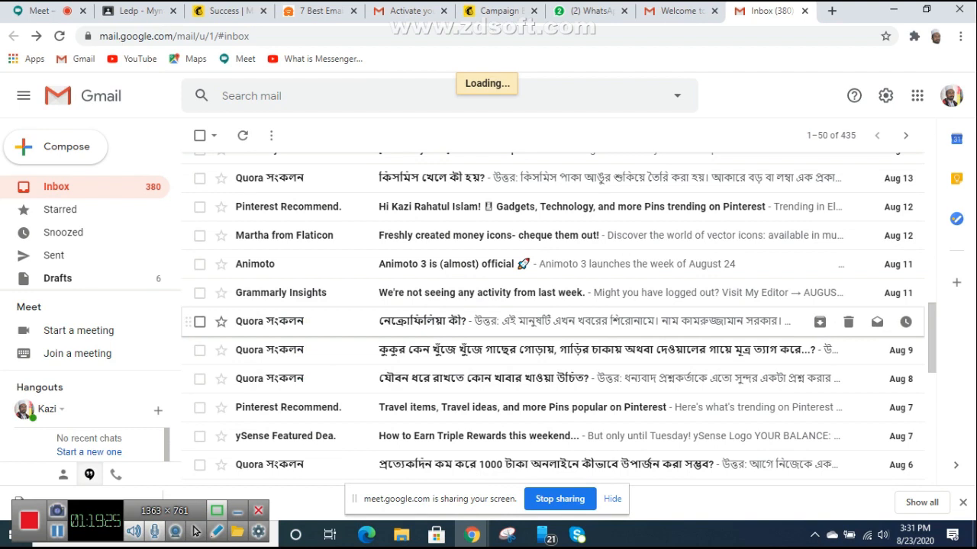
Step: Scroll through the Grammarly 'not seeing any activity' weekly update, then go back to the inbox
mouse_move(281, 294)
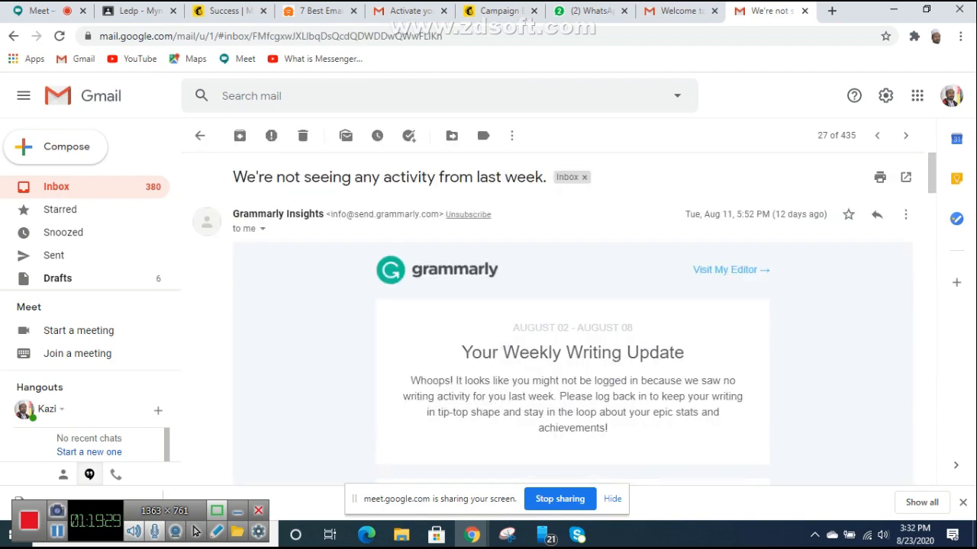
scroll(572, 305, "down", 2)
scroll(573, 320, "down", 4)
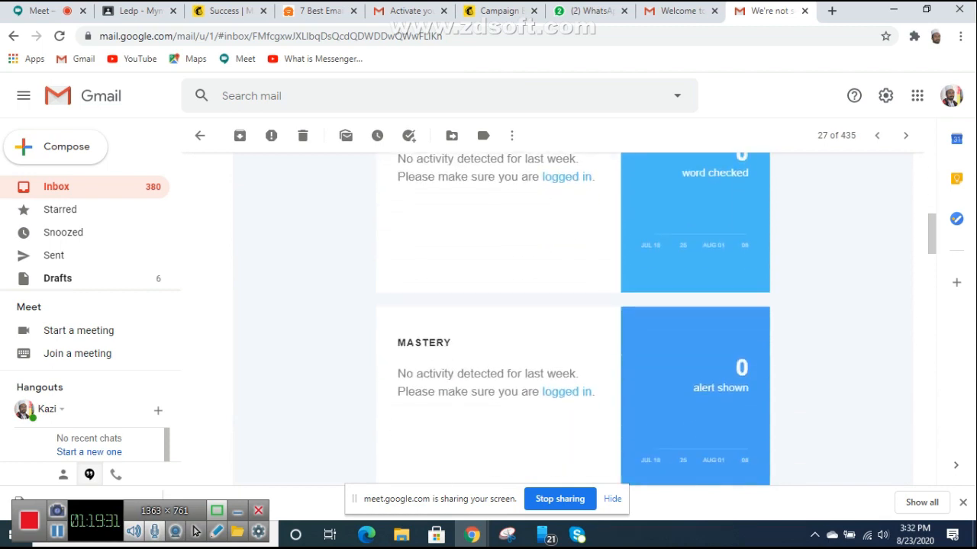
scroll(572, 321, "up", 5)
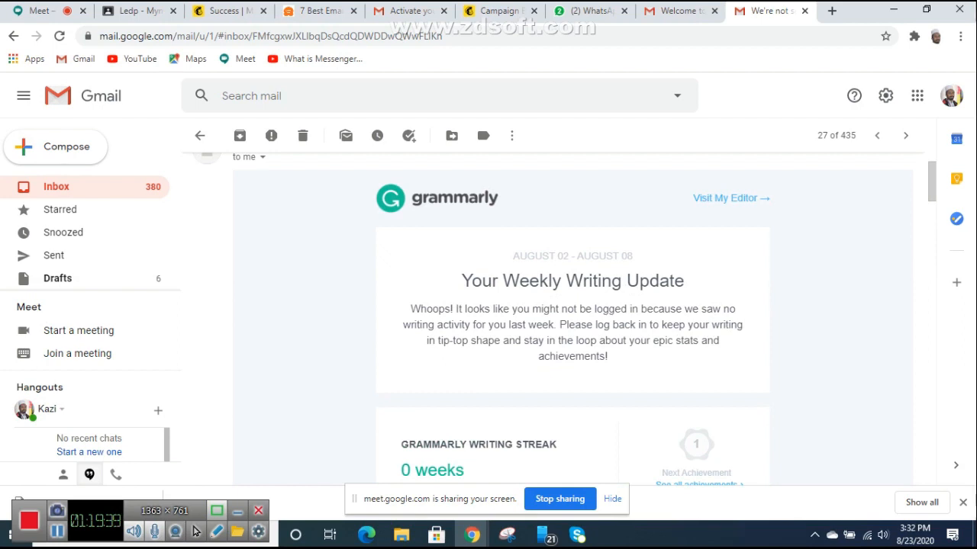
scroll(573, 321, "down", 2)
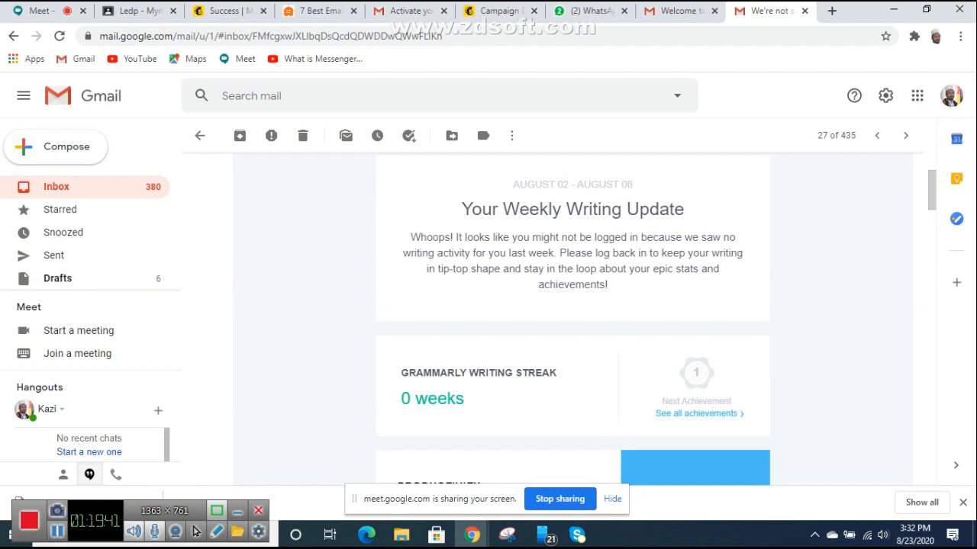
scroll(573, 320, "down", 2)
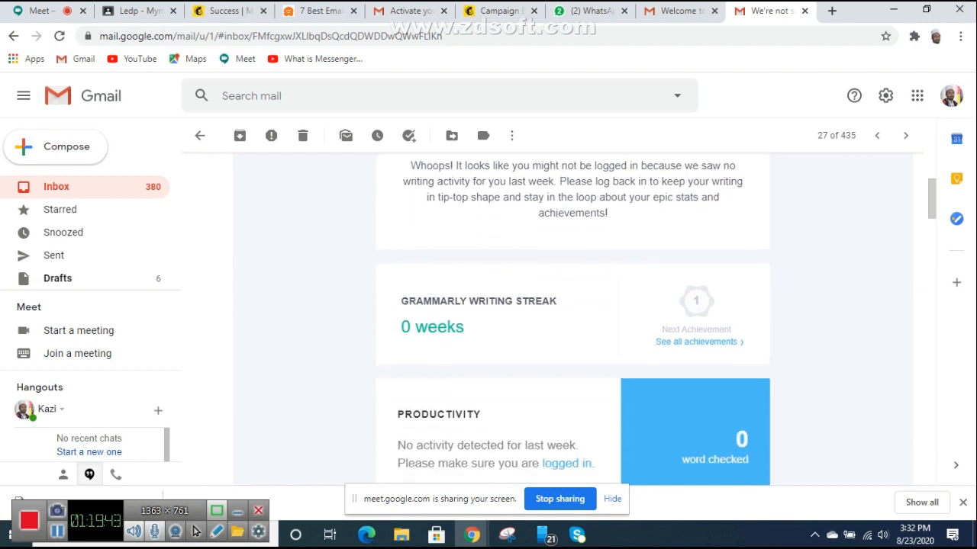
scroll(572, 321, "down", 3)
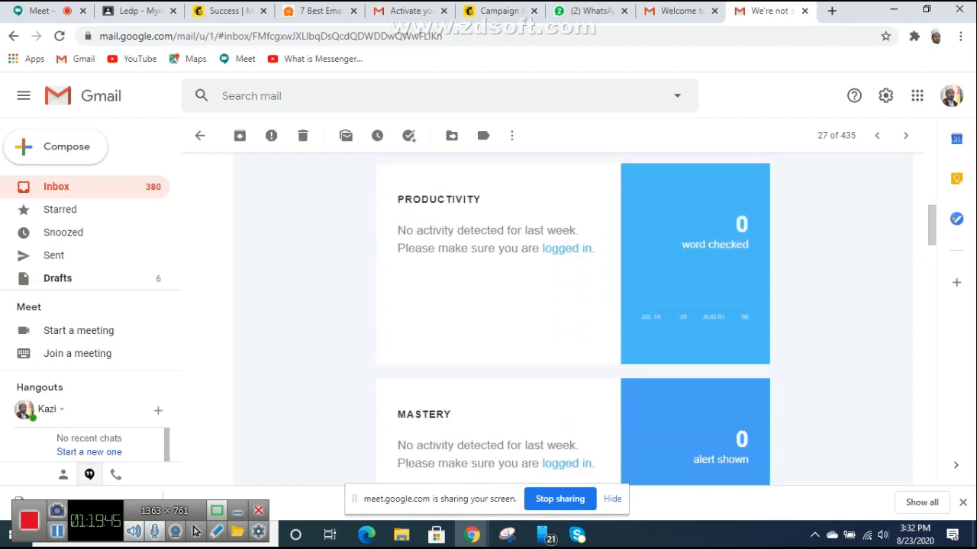
scroll(572, 321, "down", 7)
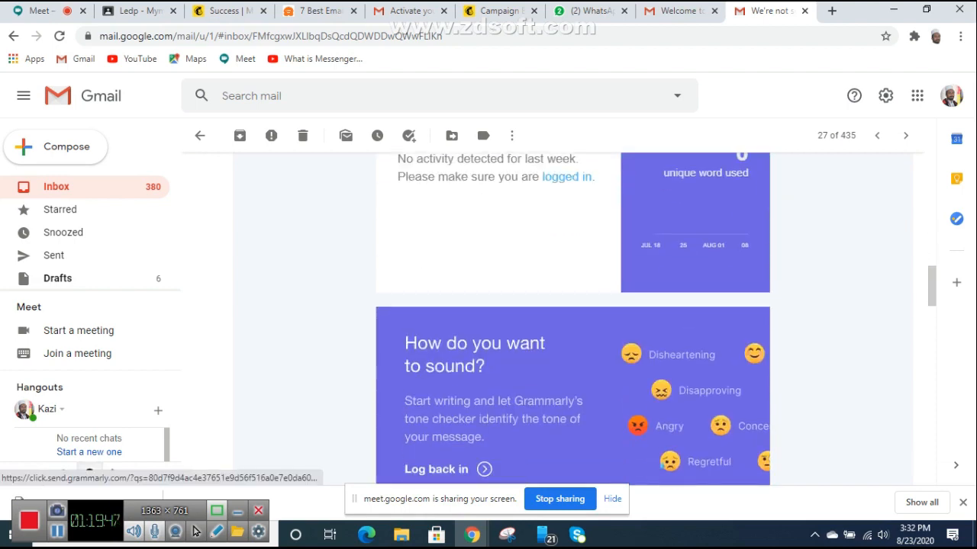
scroll(572, 321, "down", 6)
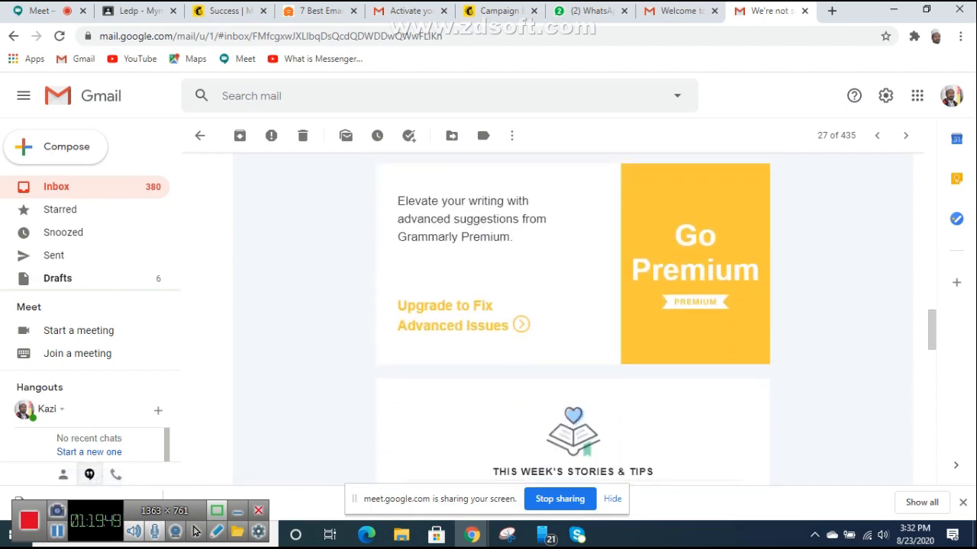
scroll(573, 321, "down", 8)
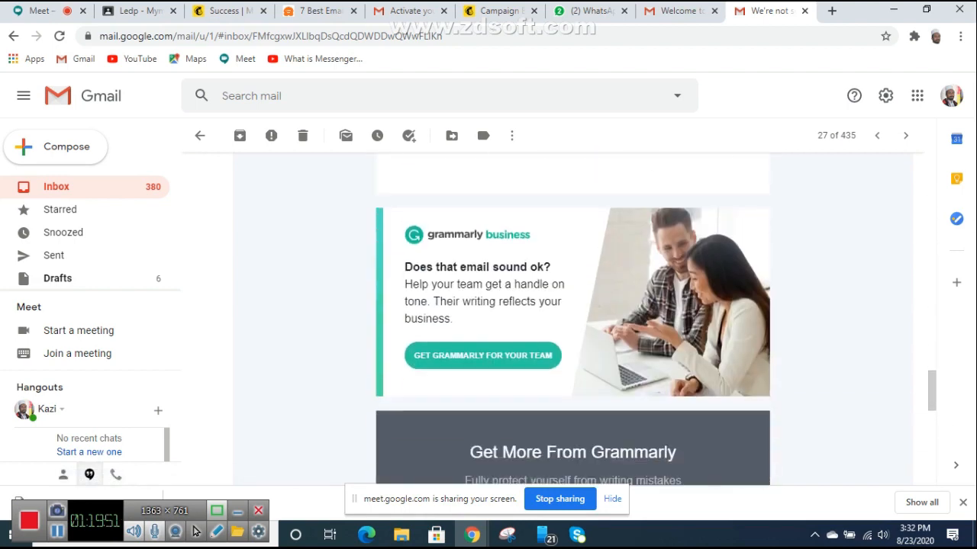
scroll(572, 320, "down", 6)
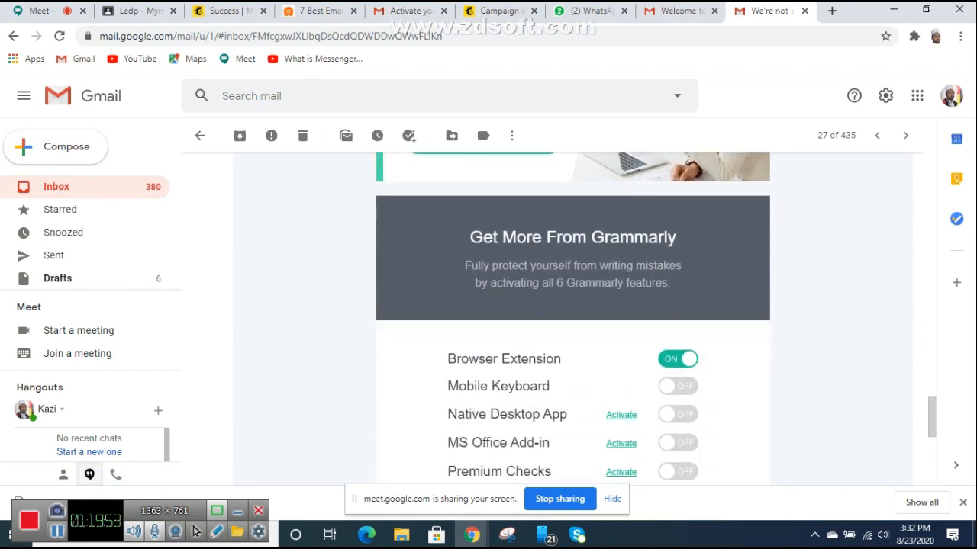
scroll(572, 320, "down", 1)
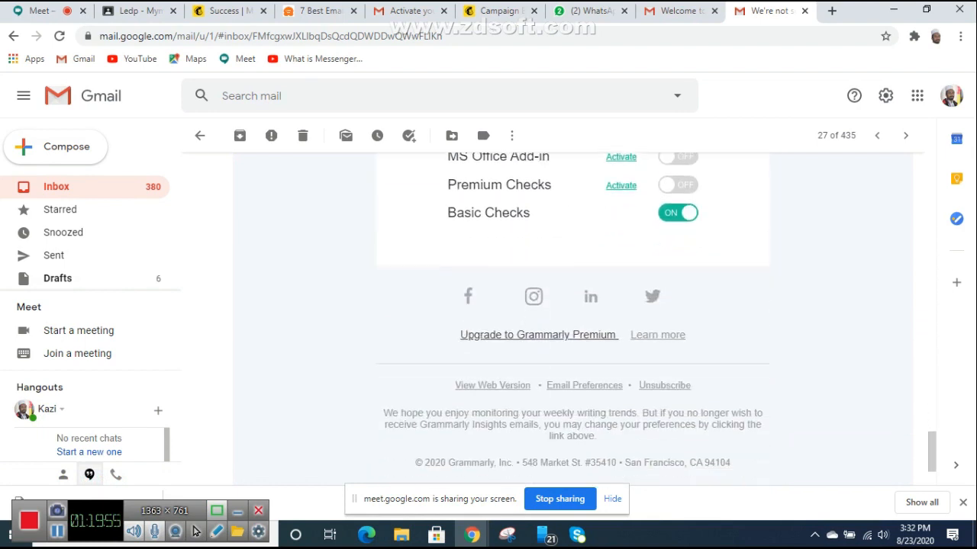
scroll(572, 321, "up", 2)
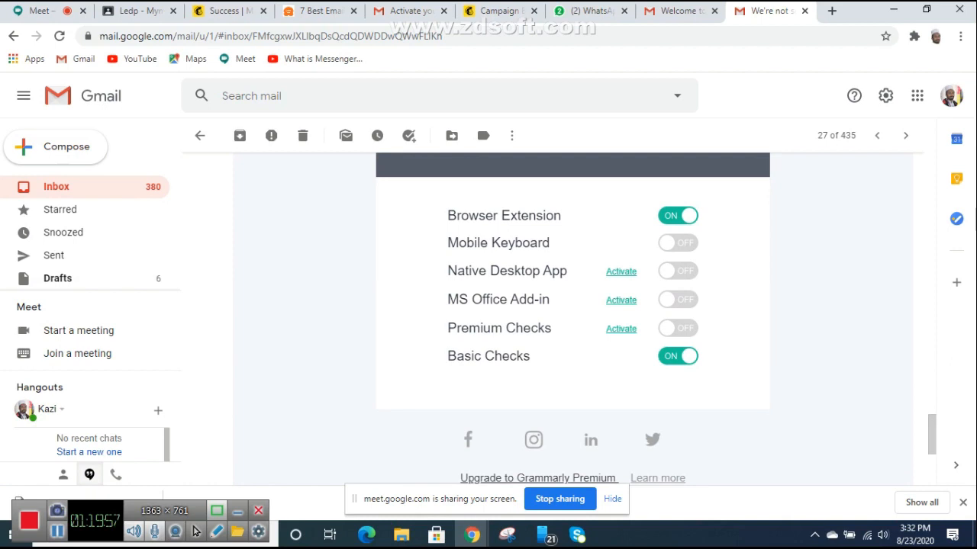
scroll(572, 321, "down", 1)
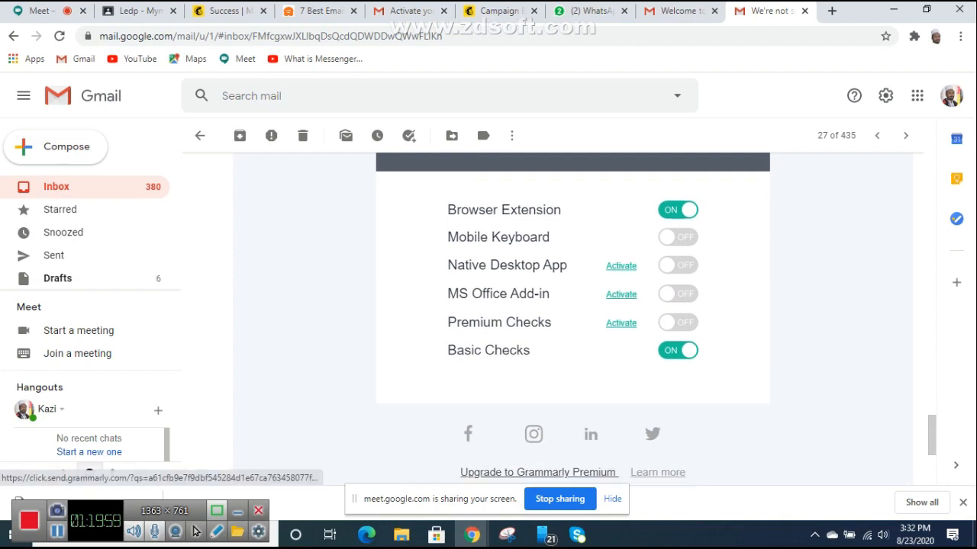
scroll(573, 320, "down", 1)
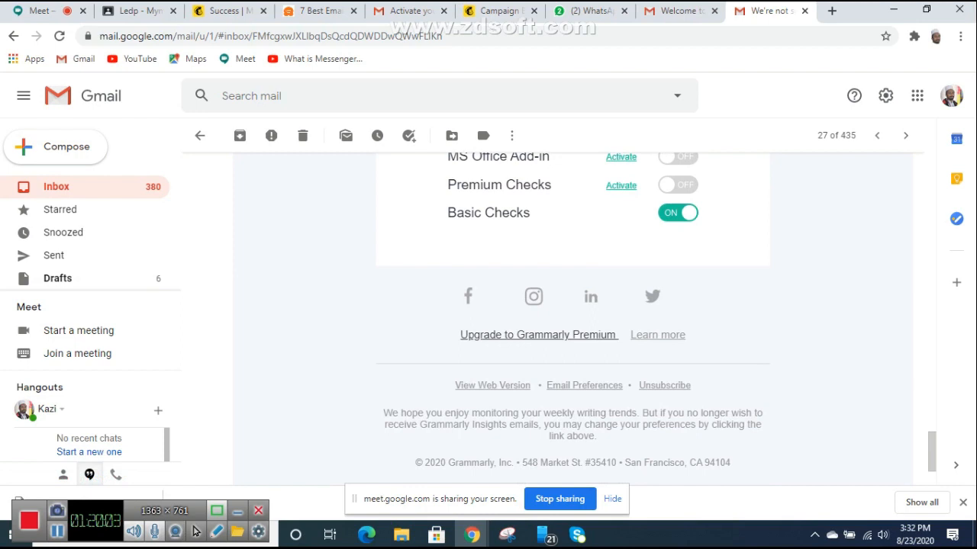
scroll(572, 320, "down", 2)
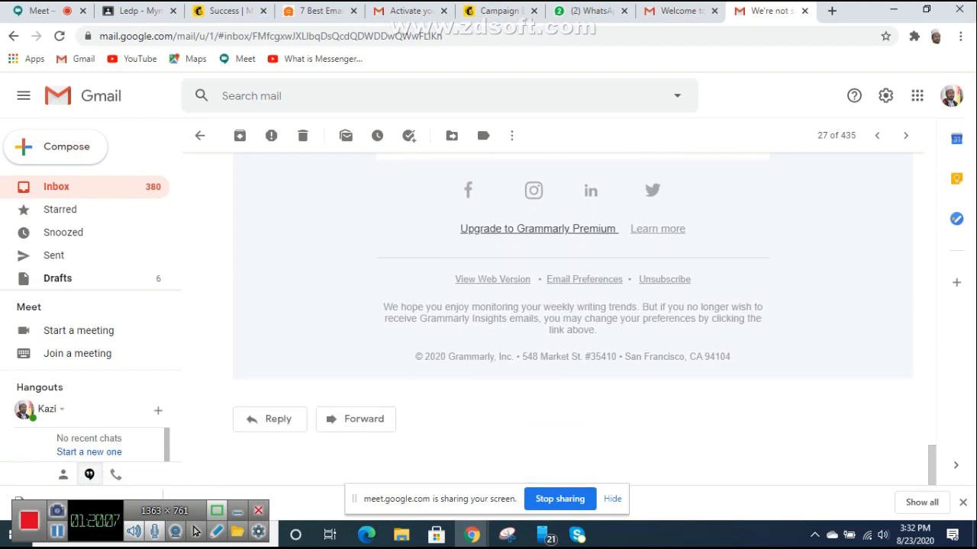
scroll(572, 321, "up", 15)
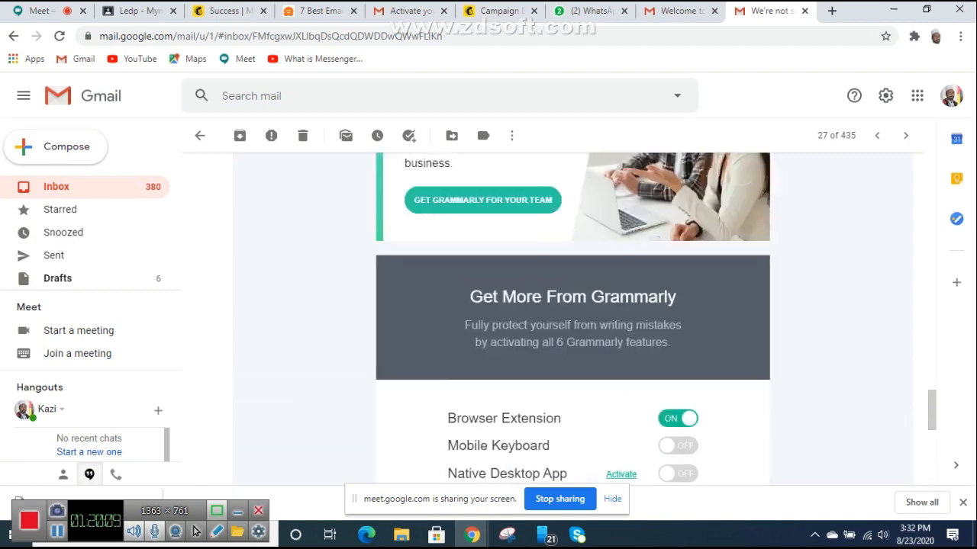
scroll(572, 321, "up", 8)
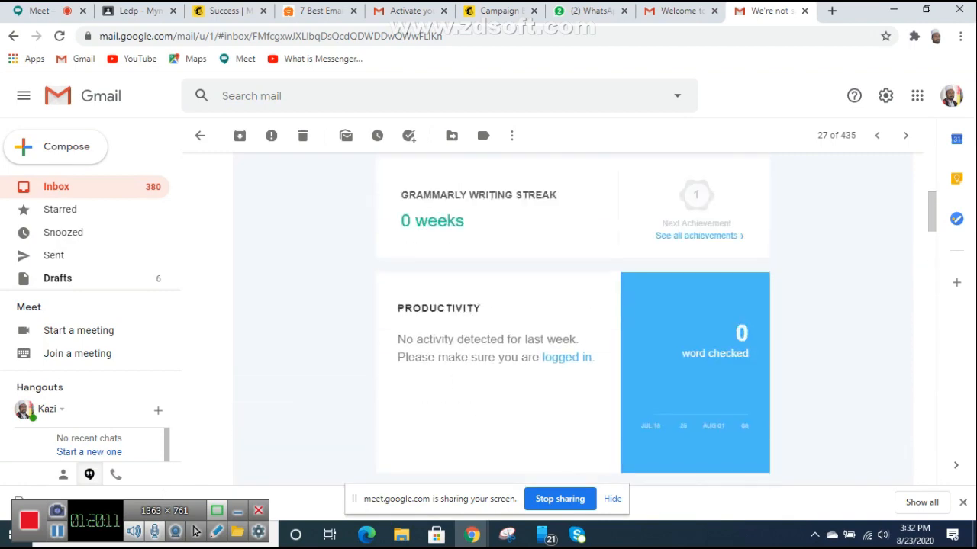
scroll(573, 320, "down", 3)
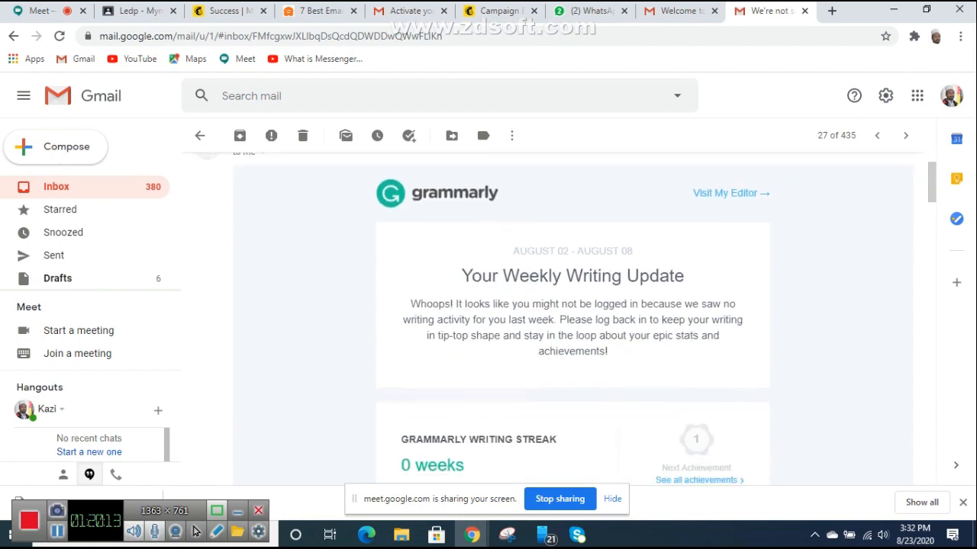
scroll(572, 320, "up", 3)
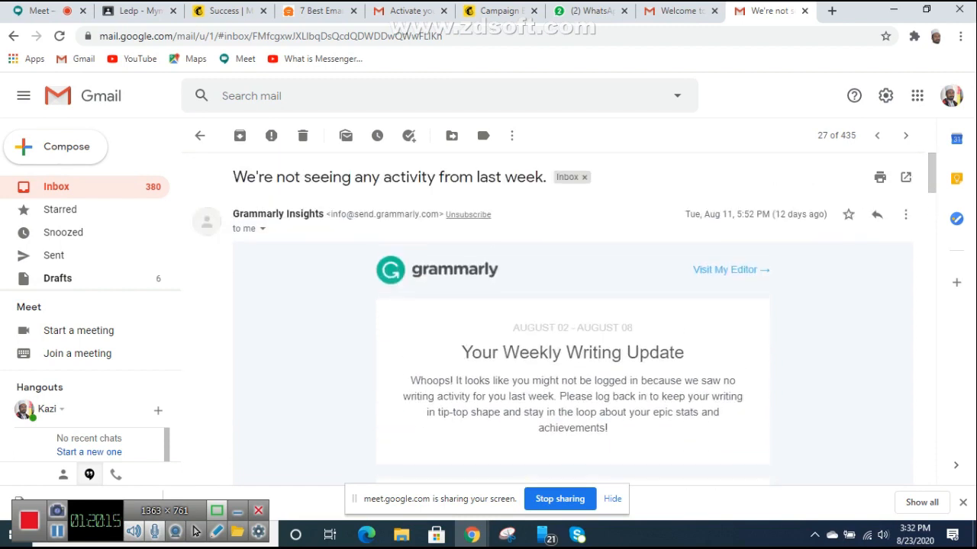
scroll(573, 320, "down", 3)
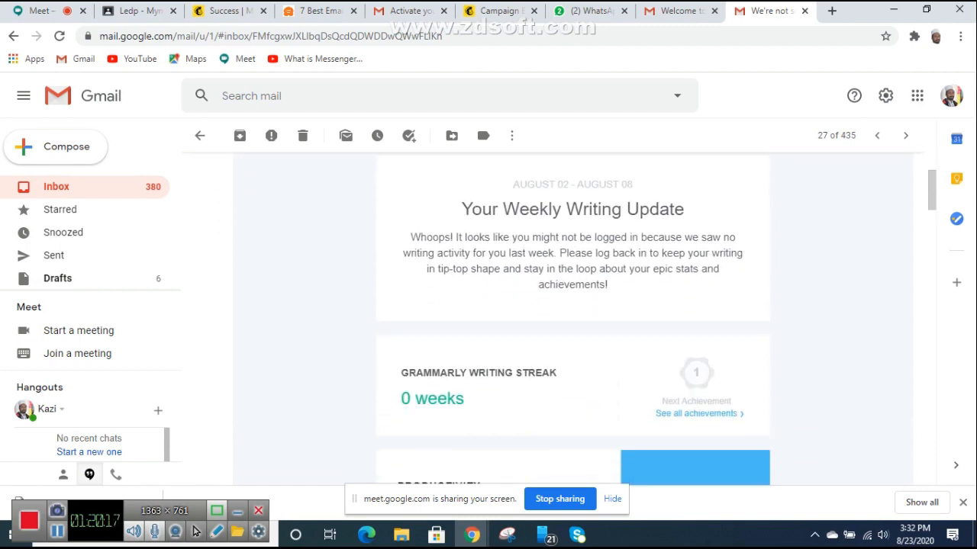
scroll(572, 321, "down", 6)
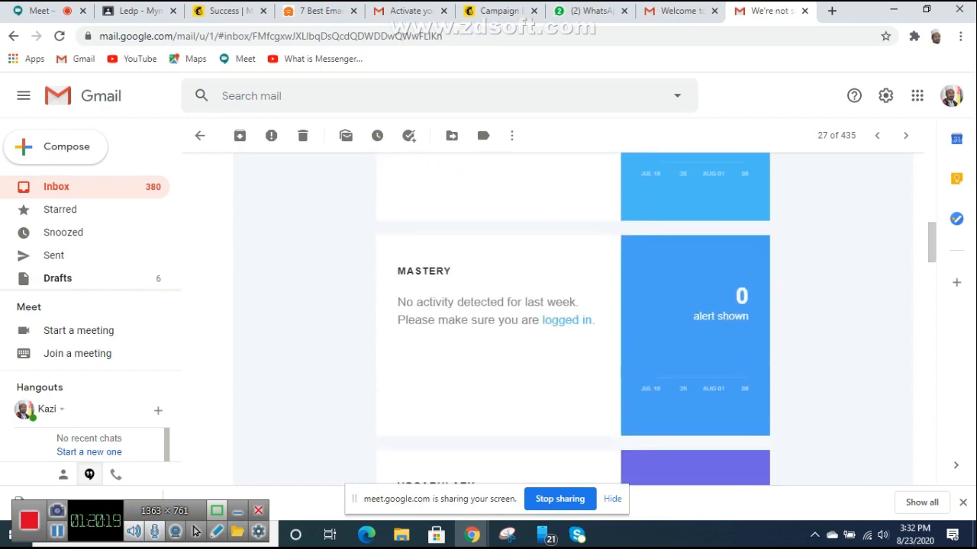
scroll(572, 320, "up", 9)
left_click(13, 35)
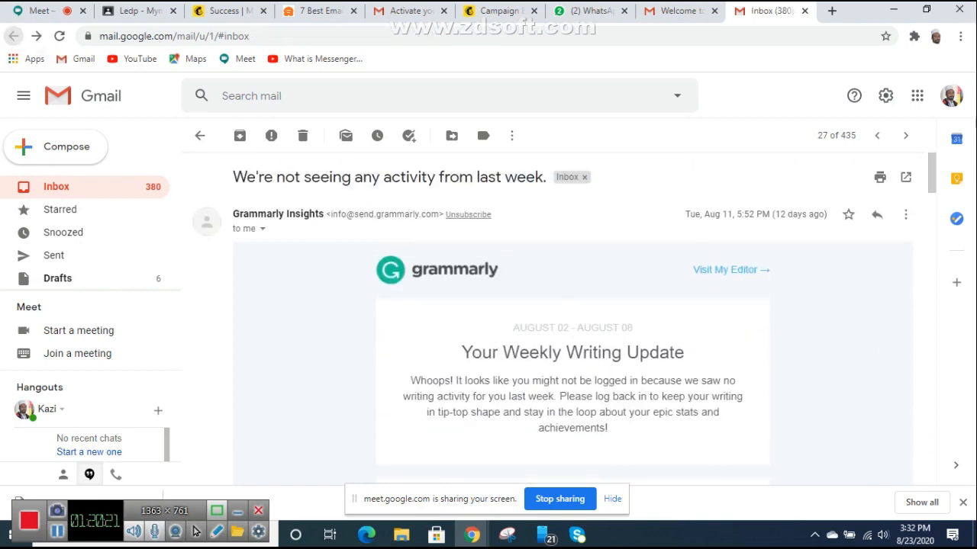
Step: Open and read the Pinterest 'New ideas are ready for you' email
scroll(554, 295, "down", 2)
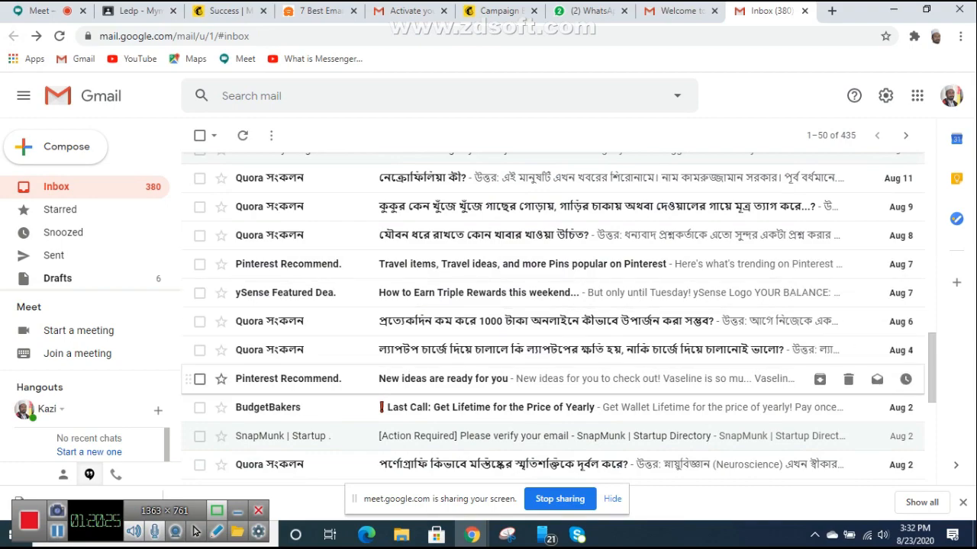
scroll(320, 382, "down", 5)
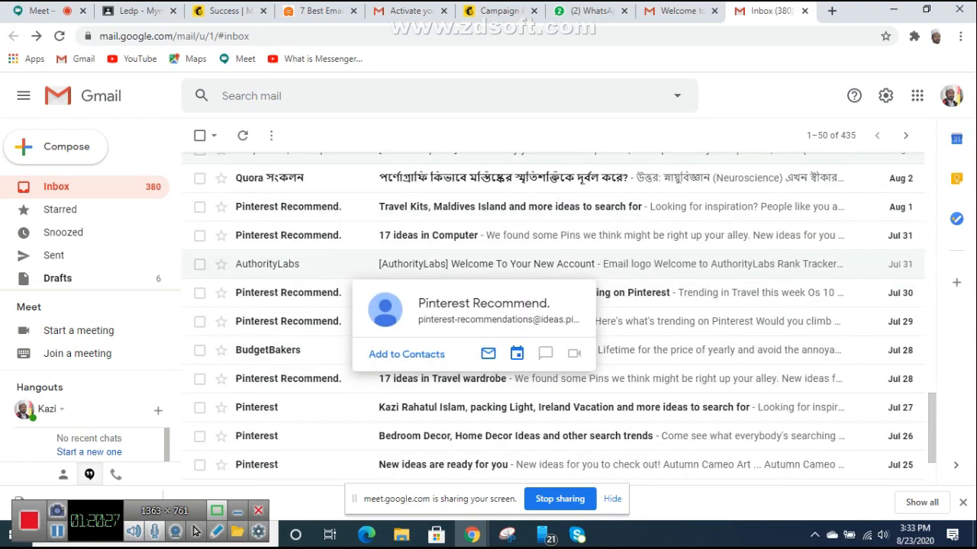
scroll(321, 382, "up", 5)
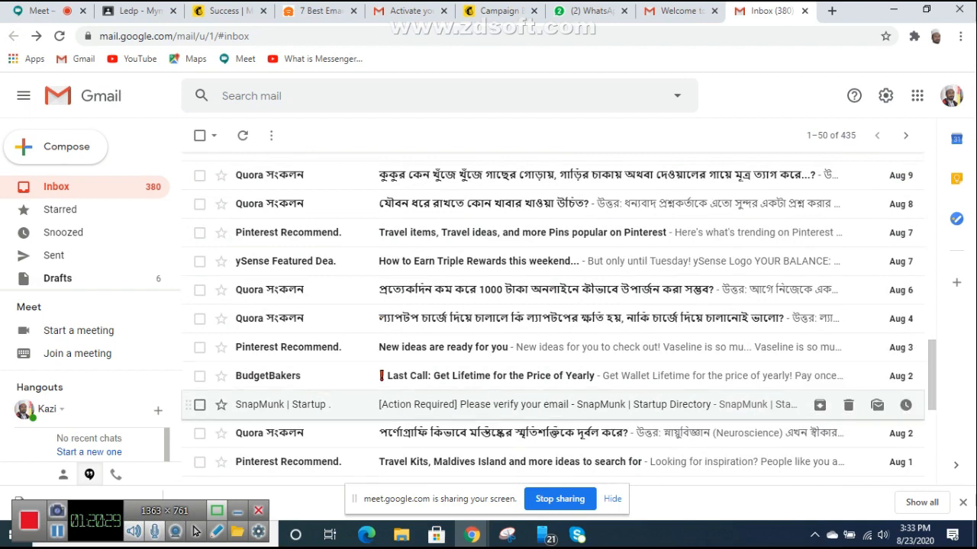
left_click(442, 347)
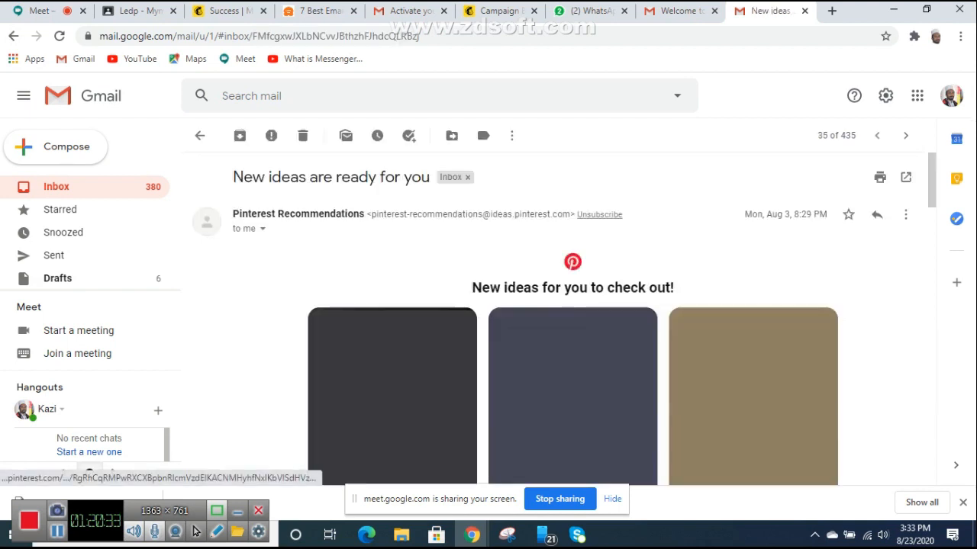
scroll(572, 321, "down", 8)
scroll(572, 320, "up", 8)
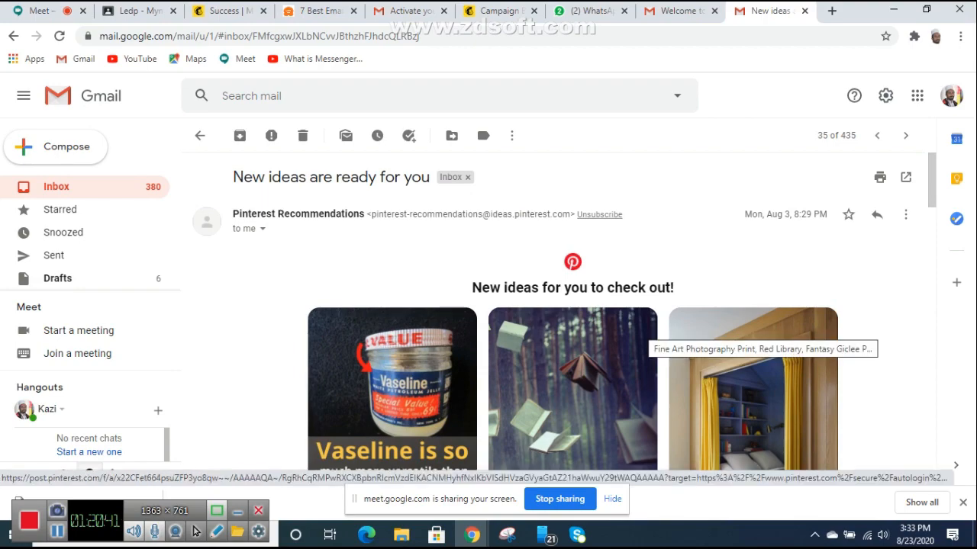
scroll(622, 313, "down", 9)
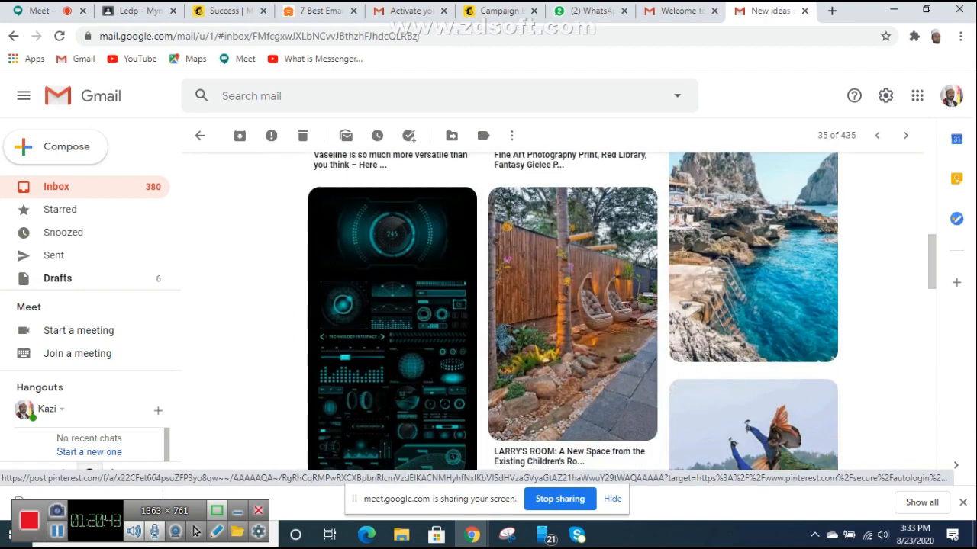
scroll(573, 313, "down", 10)
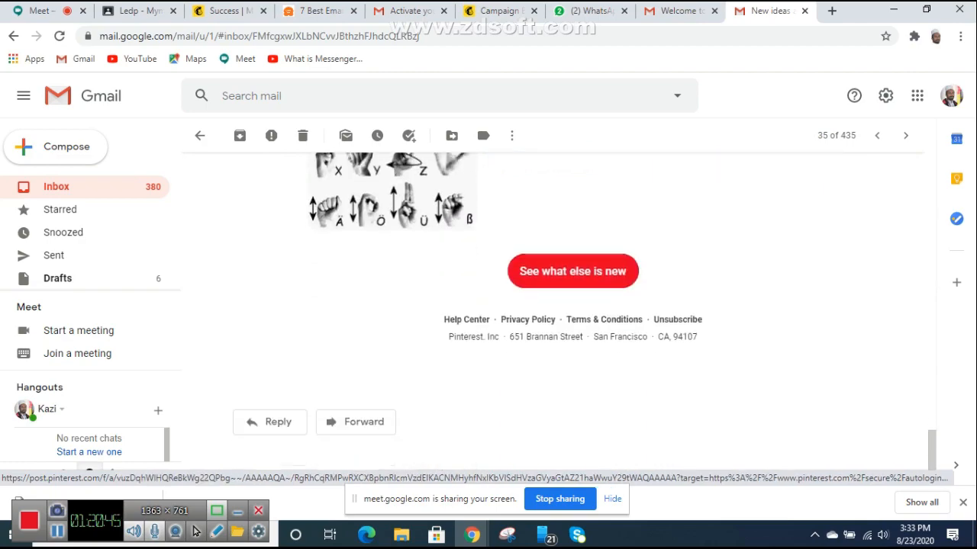
scroll(572, 313, "up", 8)
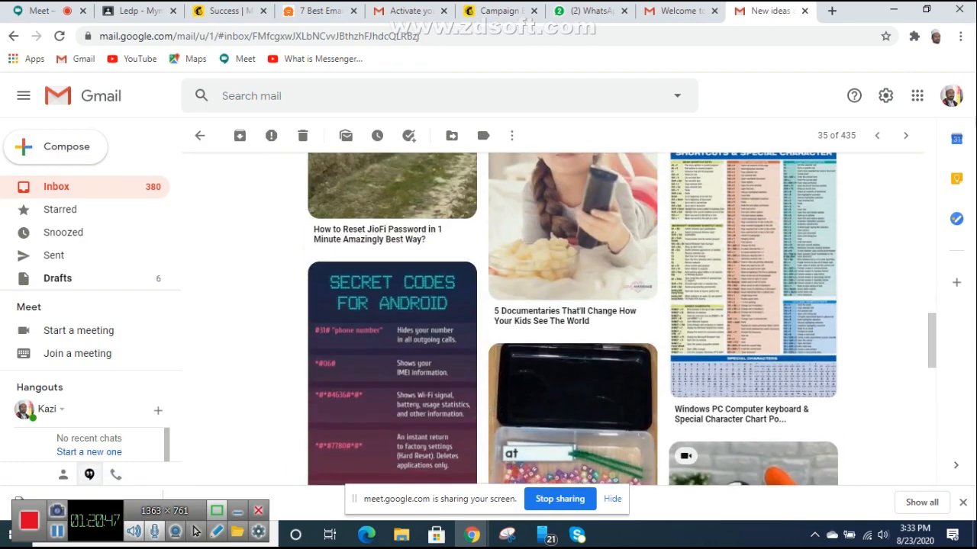
scroll(572, 313, "down", 8)
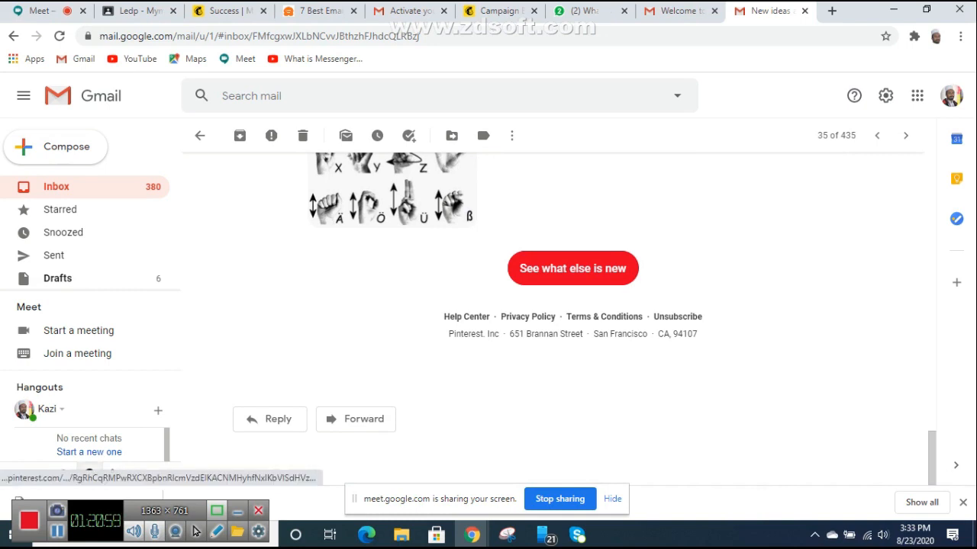
scroll(557, 305, "up", 2)
scroll(573, 320, "up", 10)
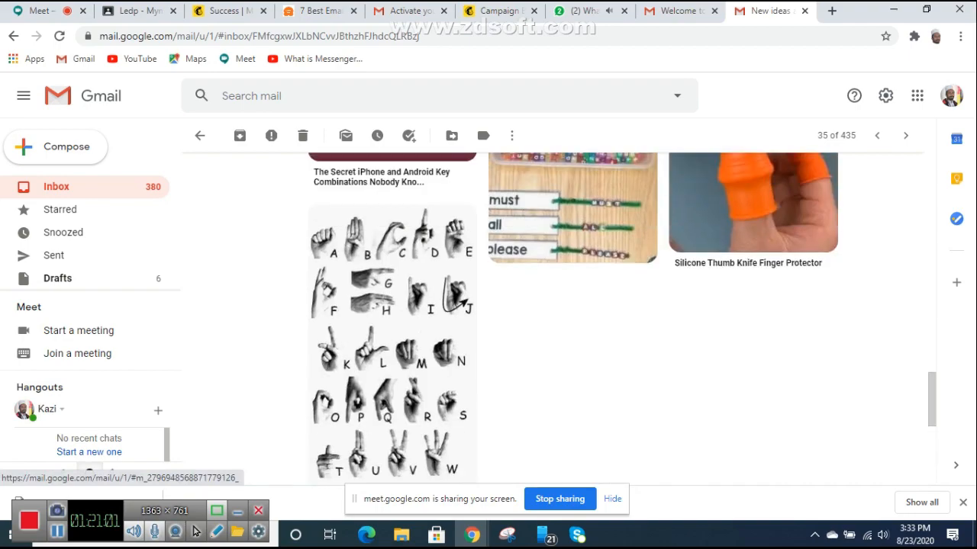
scroll(573, 321, "up", 5)
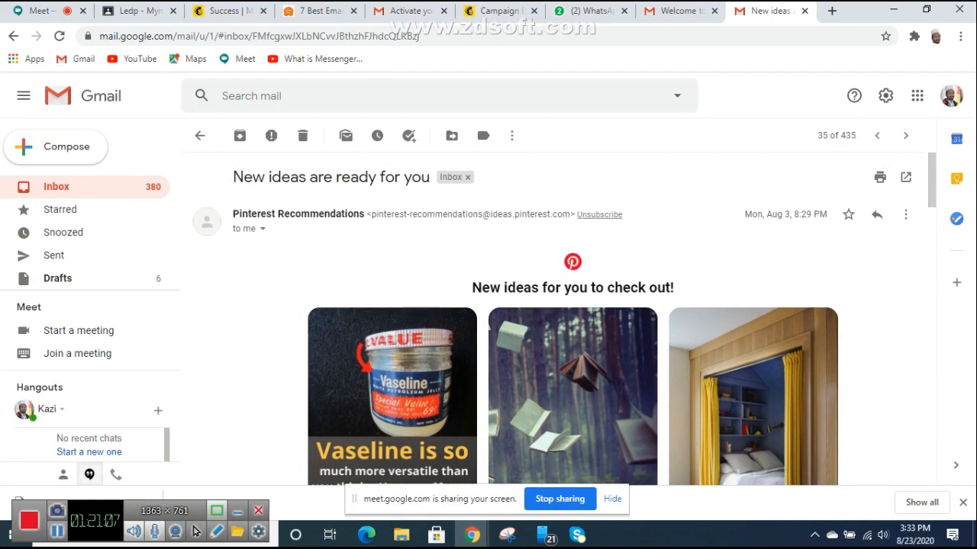
Step: Switch through the Meet and G Suite welcome tabs to the Mailchimp template gallery
left_click(41, 11)
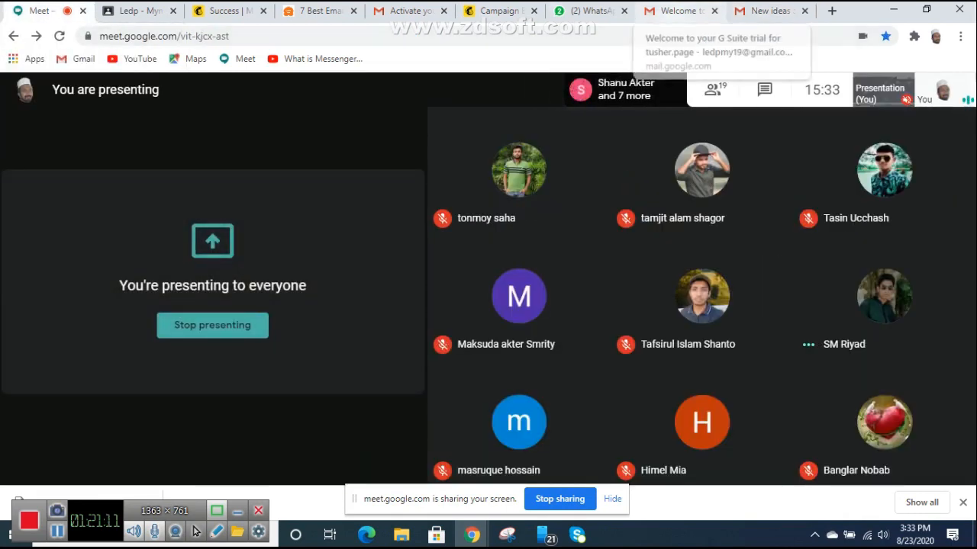
left_click(675, 11)
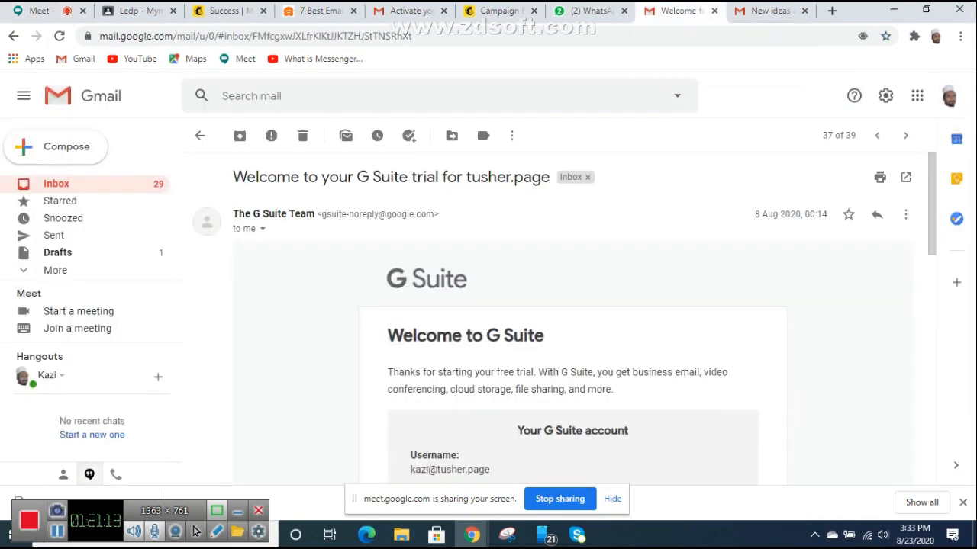
left_click(771, 11)
Step: Browse the layouts gallery and choose the Featured 'Make an Announcement' template
left_click(499, 11)
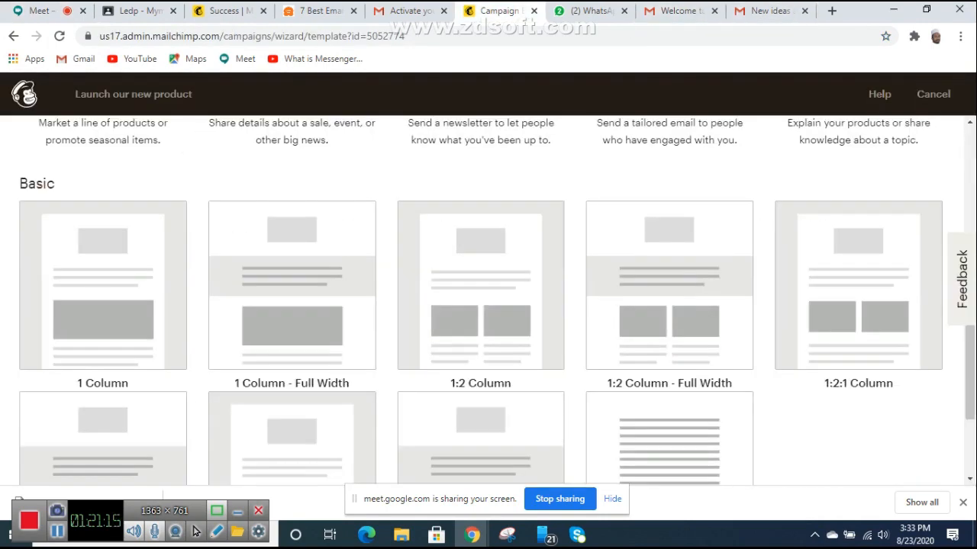
scroll(480, 321, "down", 2)
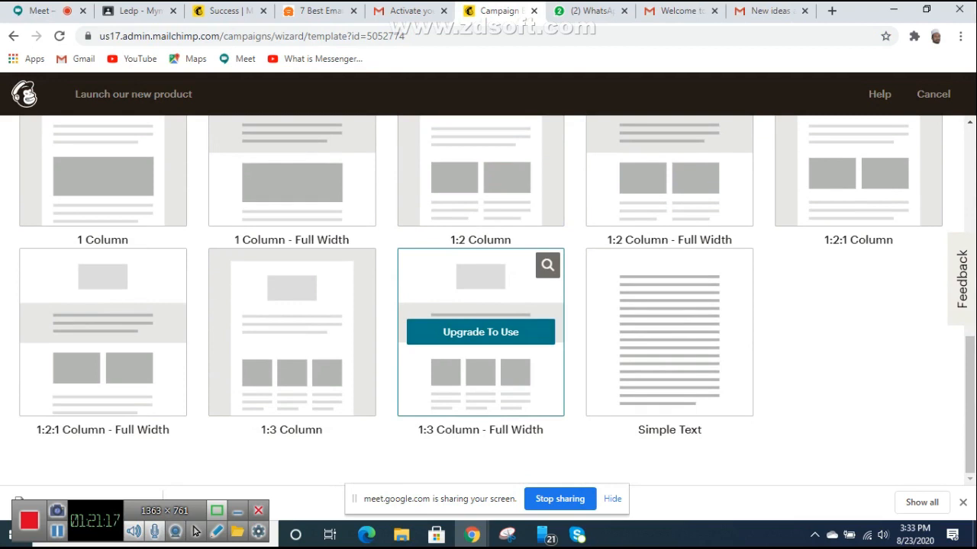
scroll(481, 329, "up", 2)
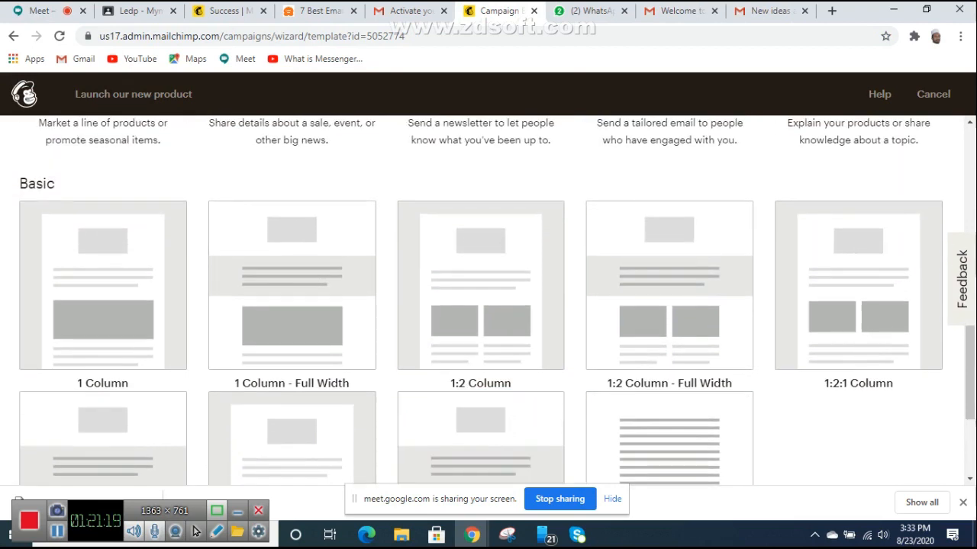
scroll(501, 371, "down", 2)
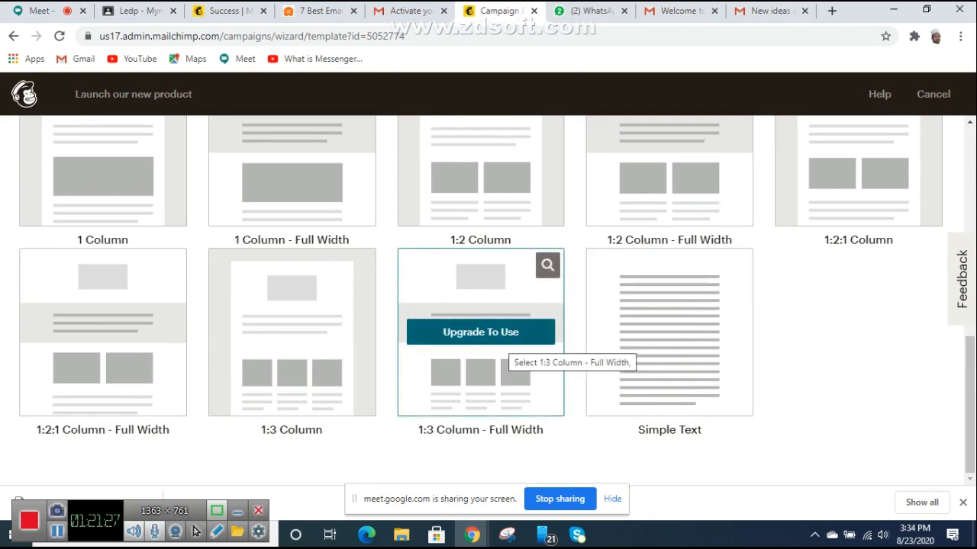
scroll(480, 336, "up", 2)
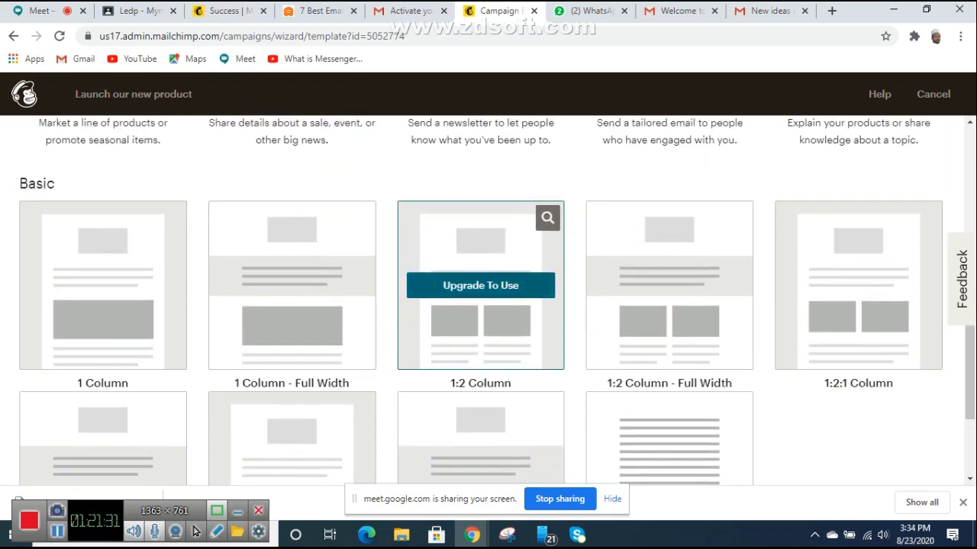
scroll(481, 306, "up", 3)
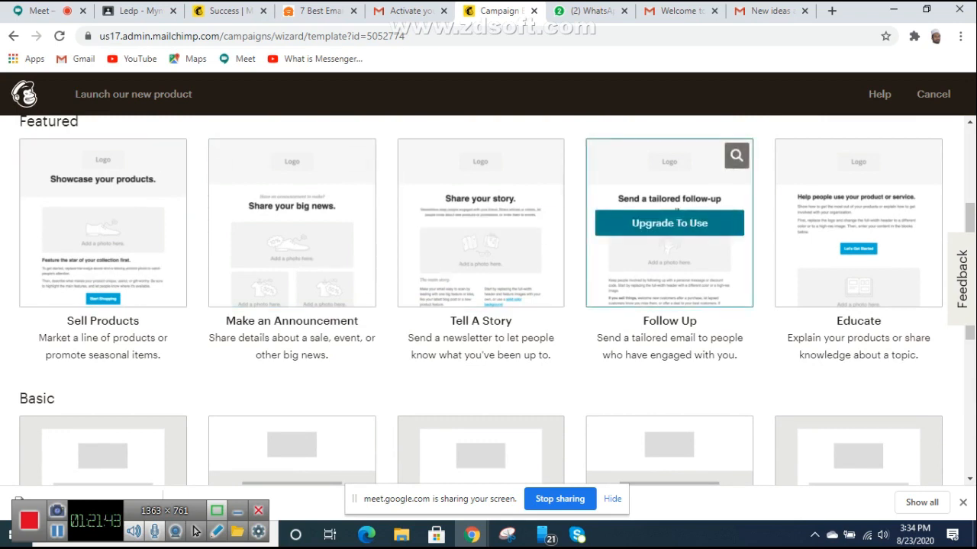
scroll(859, 290, "down", 2)
scroll(669, 359, "up", 4)
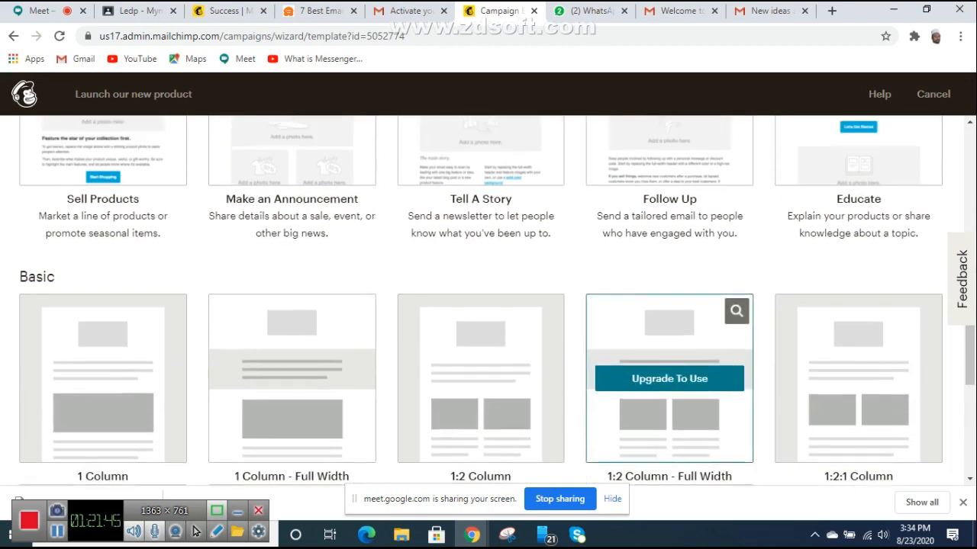
scroll(292, 297, "down", 1)
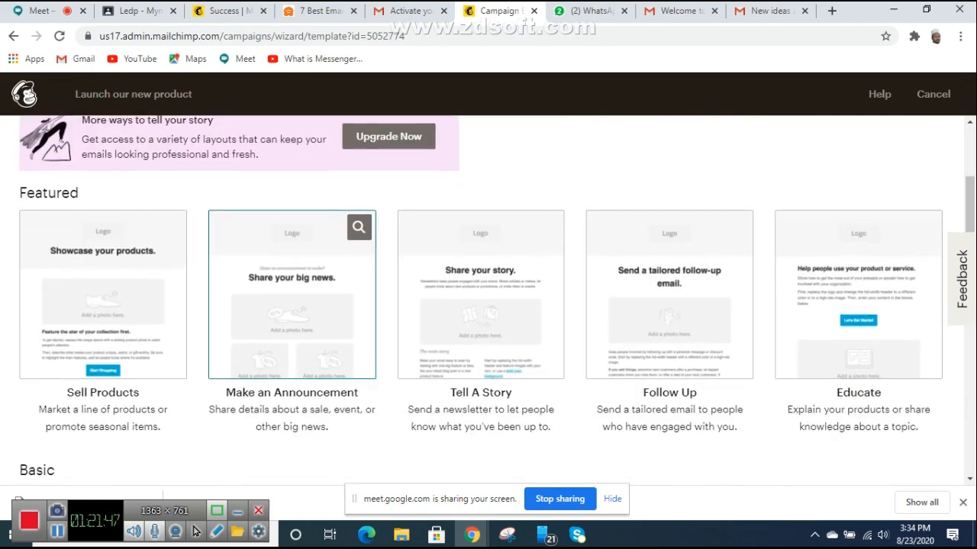
scroll(292, 298, "down", 1)
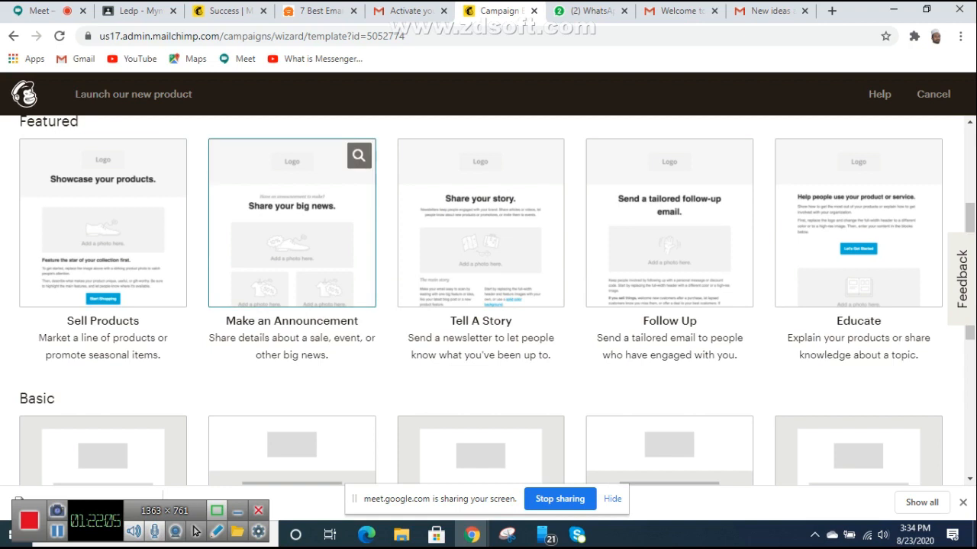
left_click(292, 223)
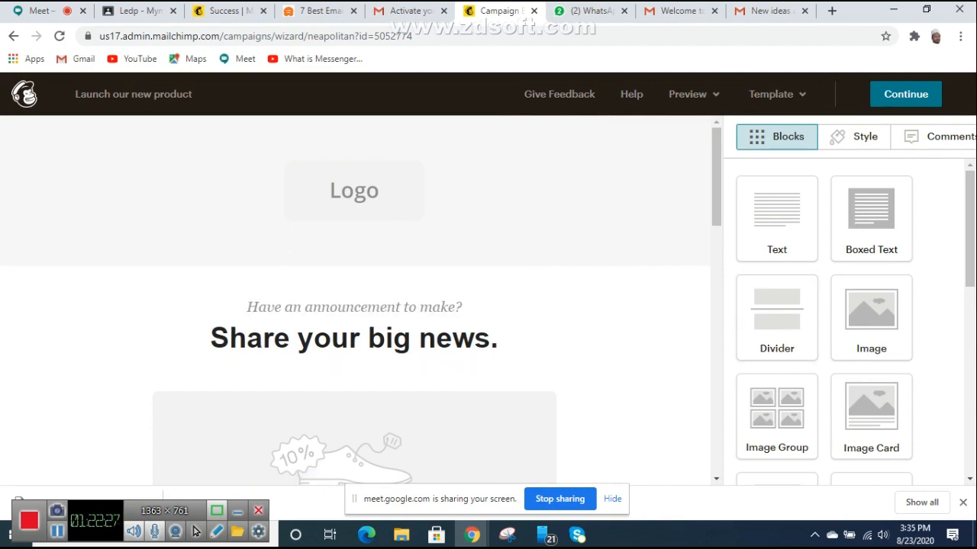
Step: Scroll the announcement template from its Logo placeholder down to the footer and back
scroll(355, 298, "down", 10)
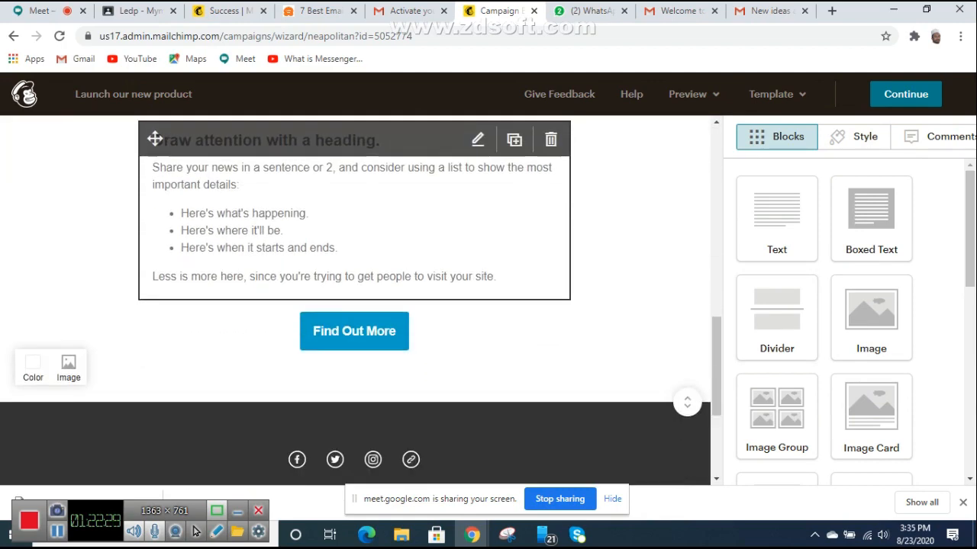
scroll(155, 139, "down", 3)
scroll(155, 139, "up", 15)
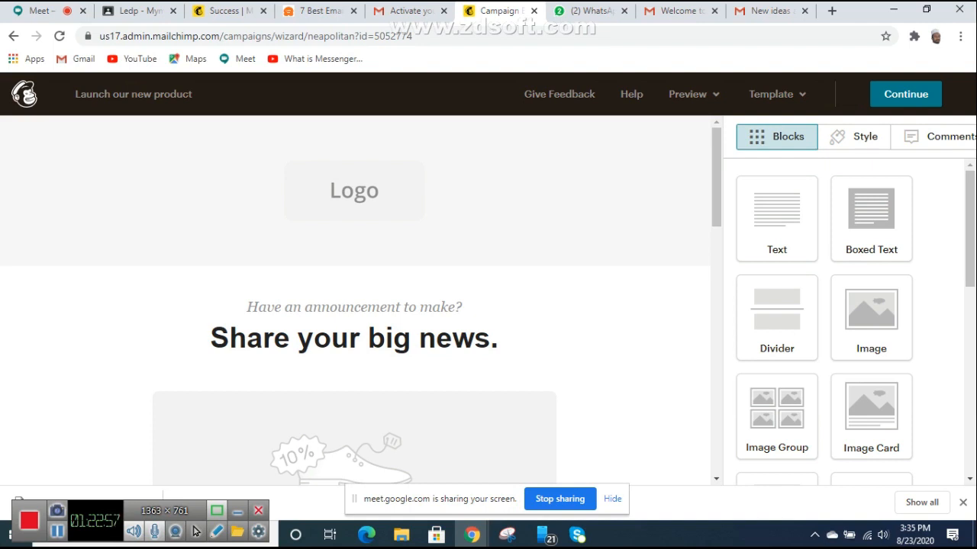
Step: Search Google for 'pyle' in a new tab and open the Pyle USA Electronics website
left_click(832, 11)
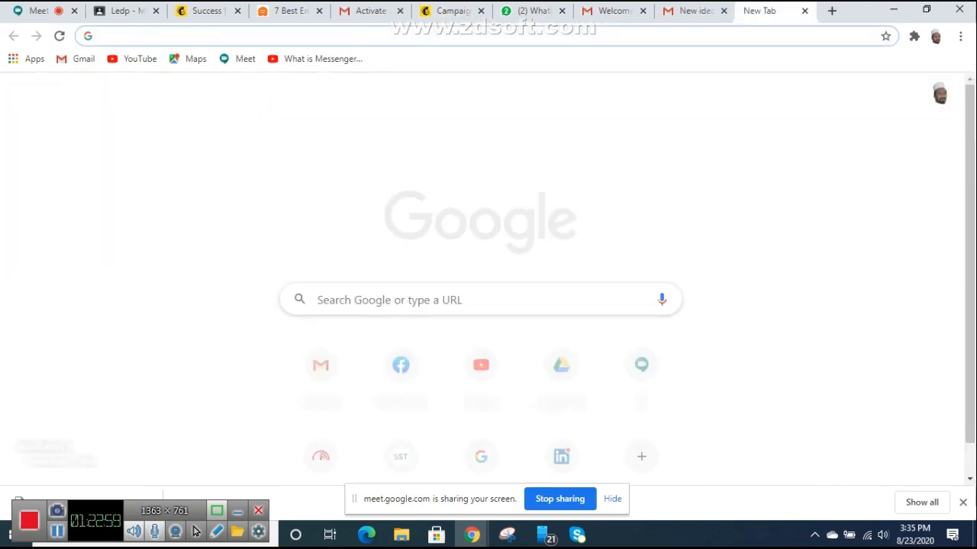
left_click(458, 36)
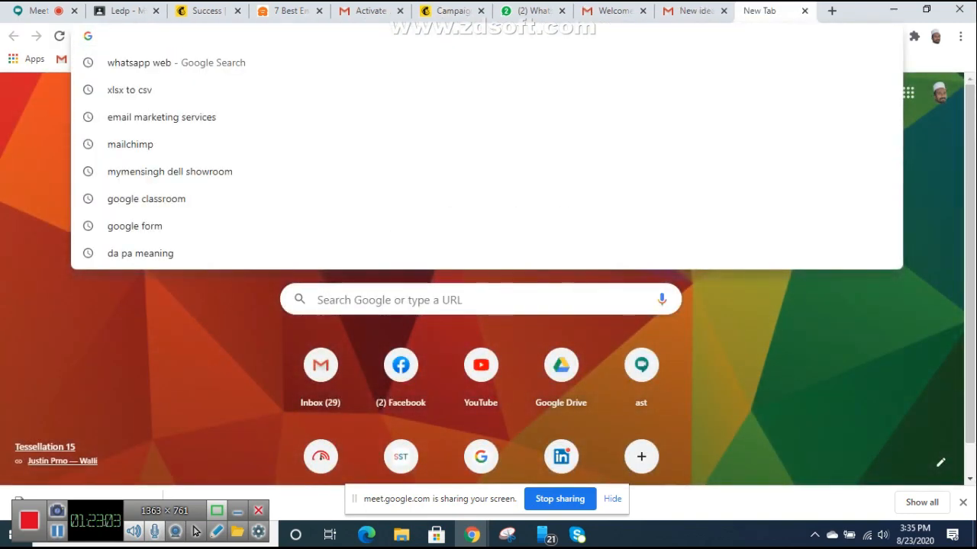
type("p")
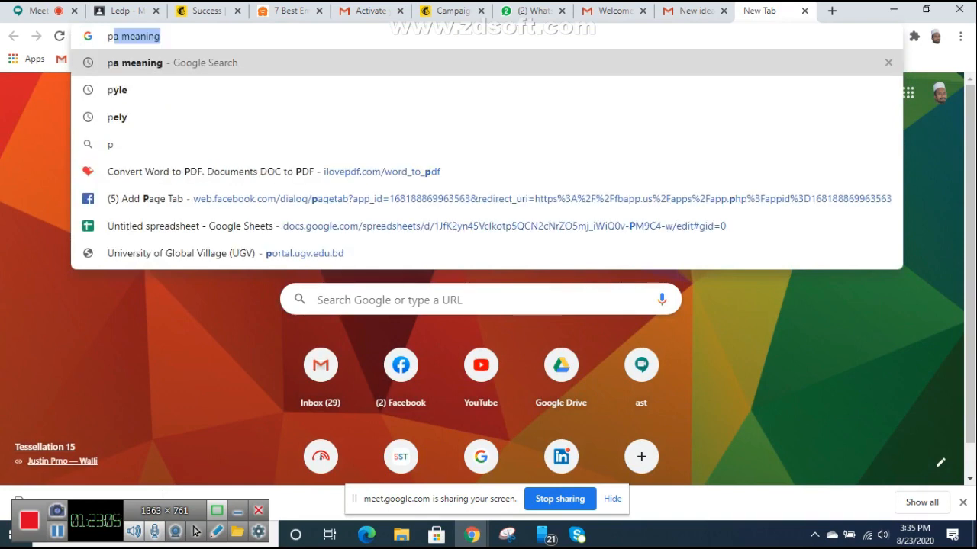
type("yle")
key("Return")
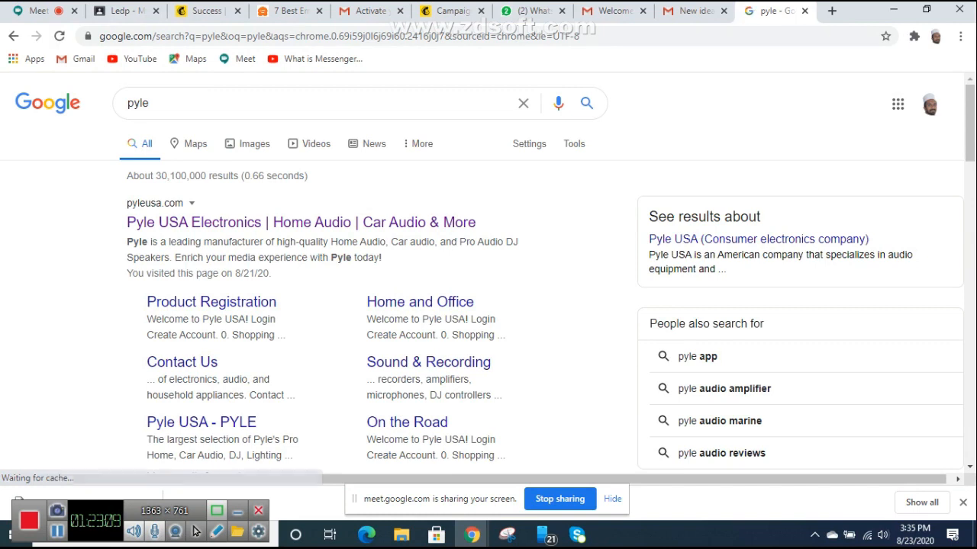
left_click(301, 222)
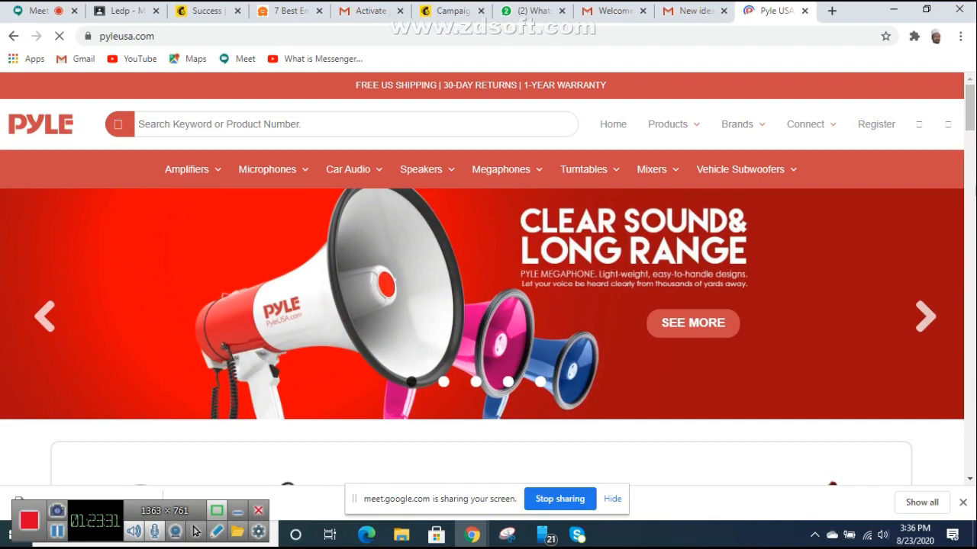
Step: Scan the pyleusa.com homepage, dismiss the Feeling Lucky? popup, and return to the Pinterest email
scroll(785, 183, "down", 10)
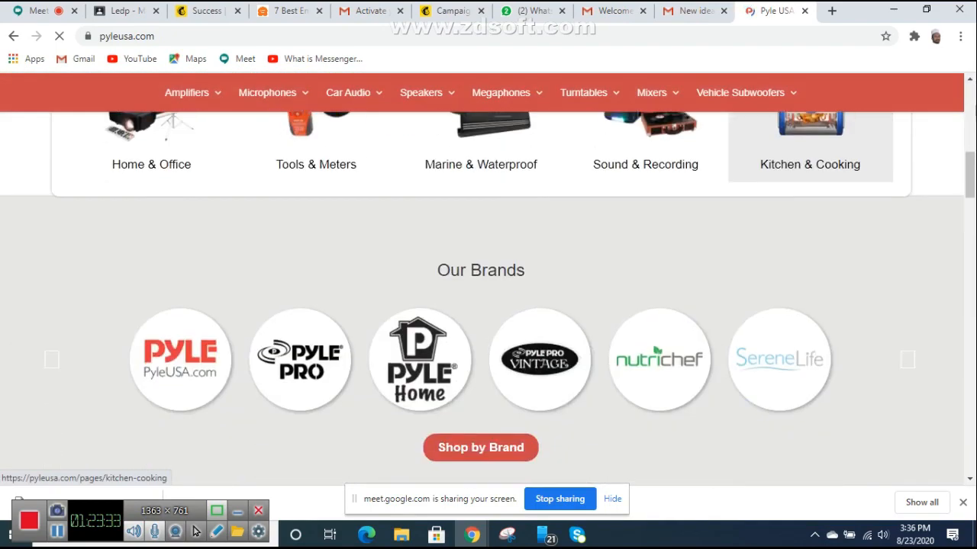
scroll(778, 183, "down", 10)
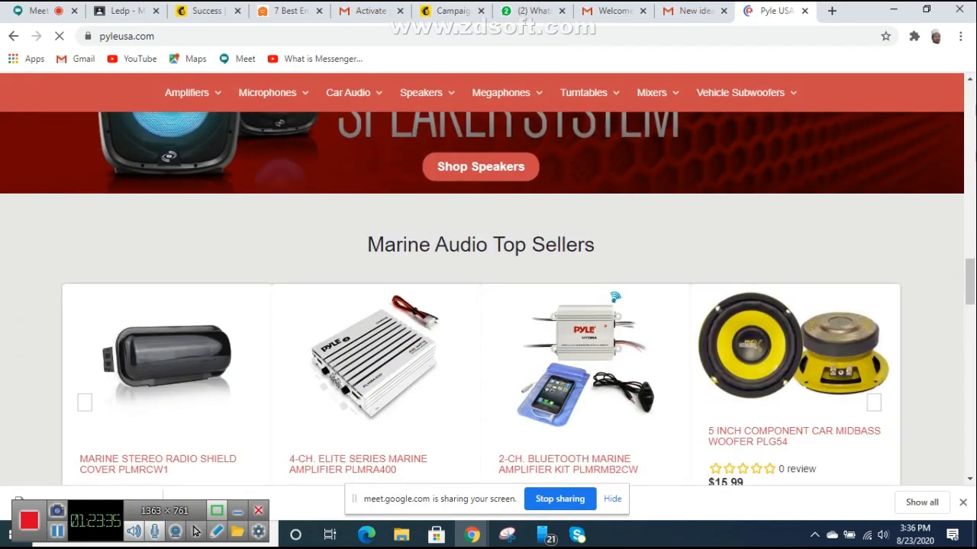
scroll(778, 183, "up", 20)
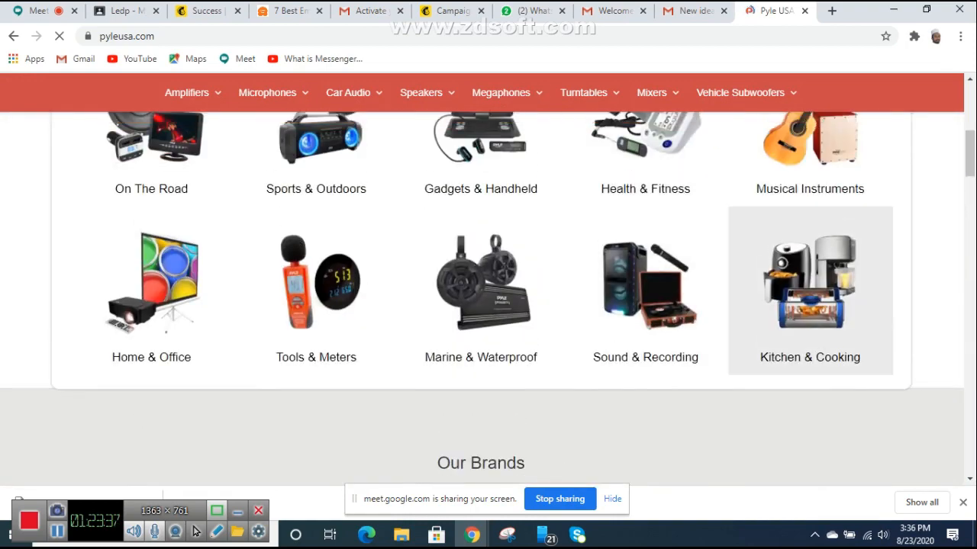
scroll(488, 282, "up", 1)
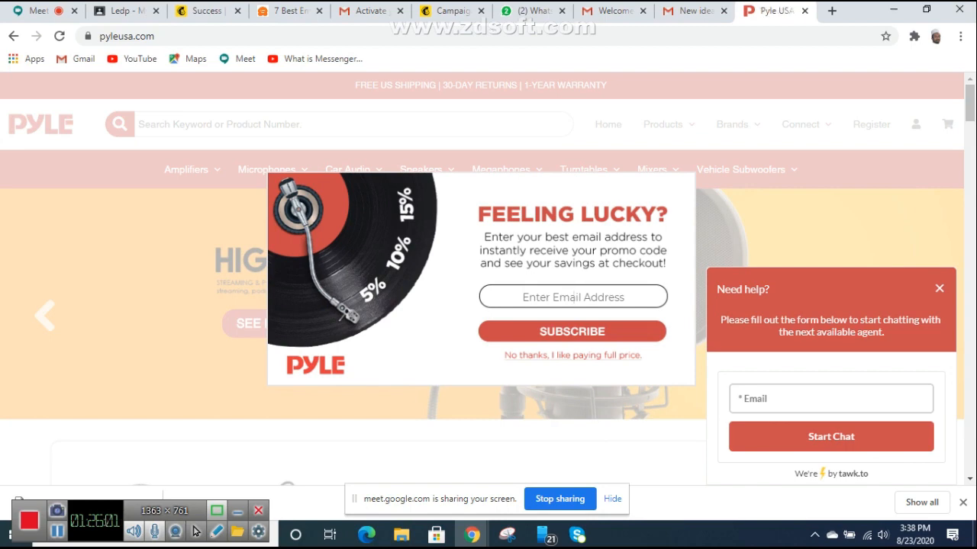
key("Escape")
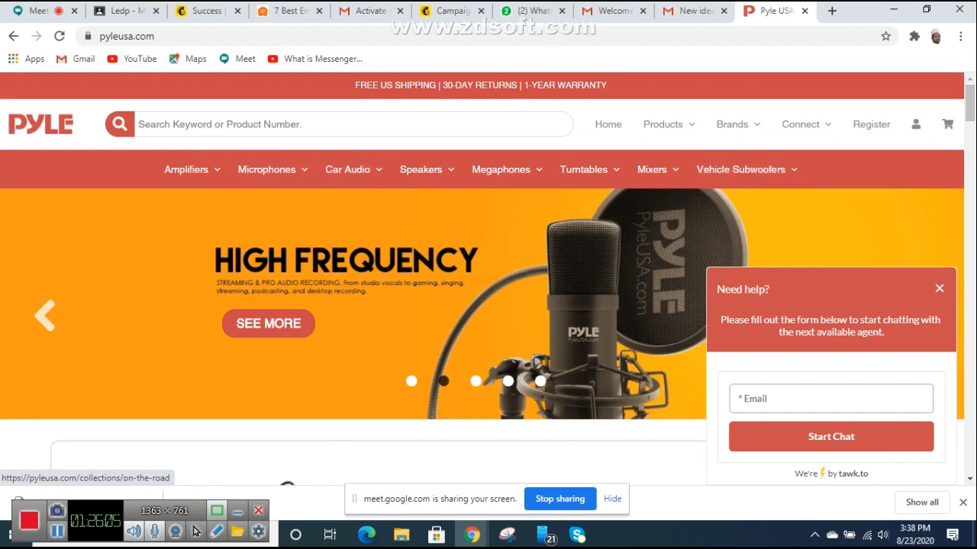
key("ctrl+shift+Tab")
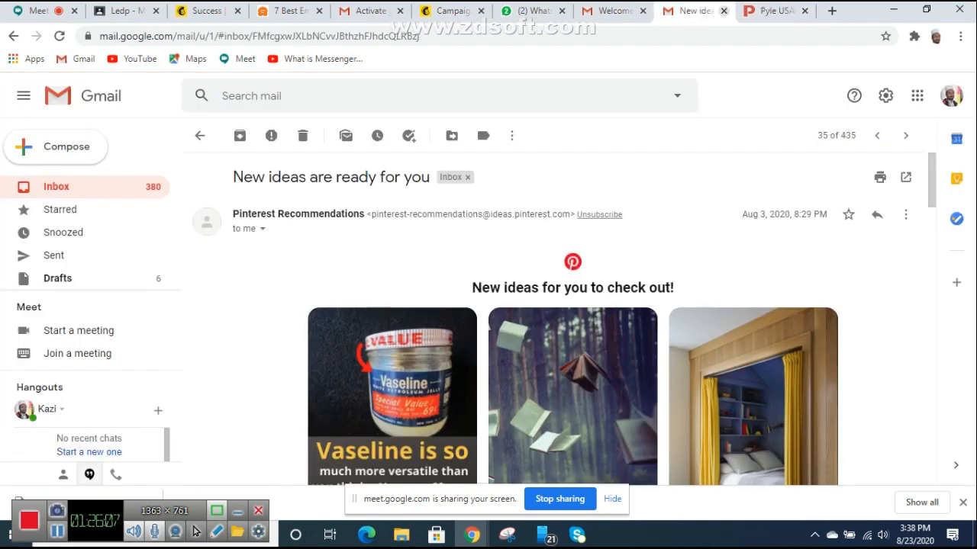
Step: Close the Gmail tab, check Mailchimp's empty Logo block, then return to the pyleusa.com homepage
key("ctrl+w")
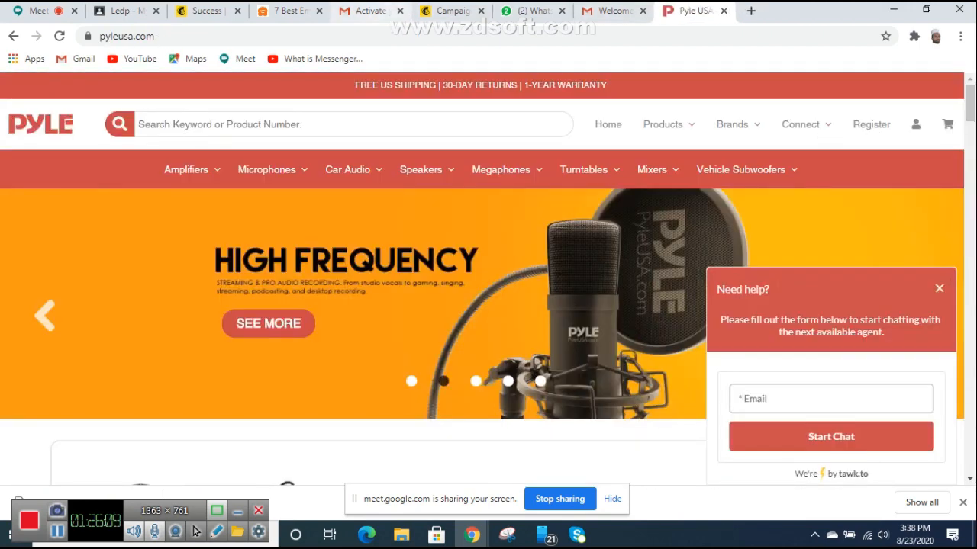
left_click_drag(500, 11, 695, 11)
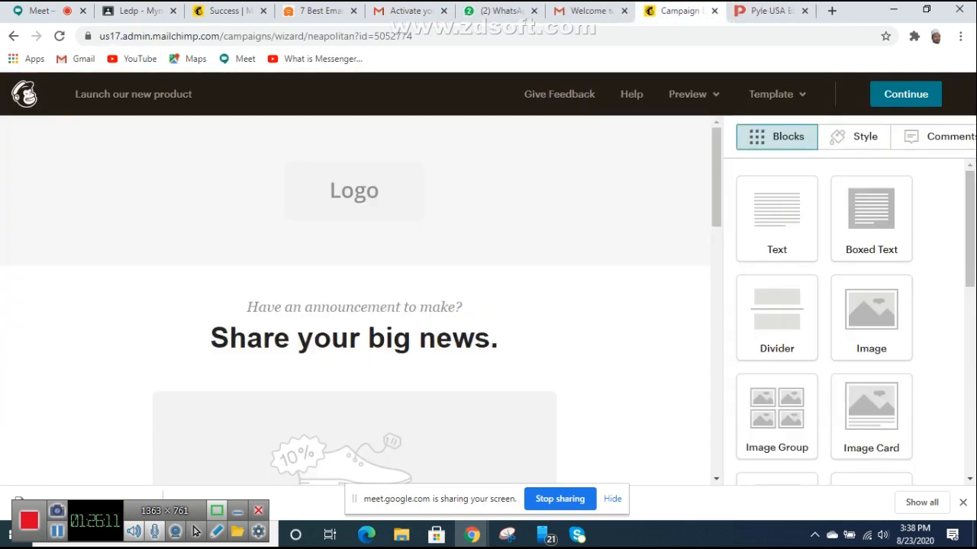
mouse_move(354, 190)
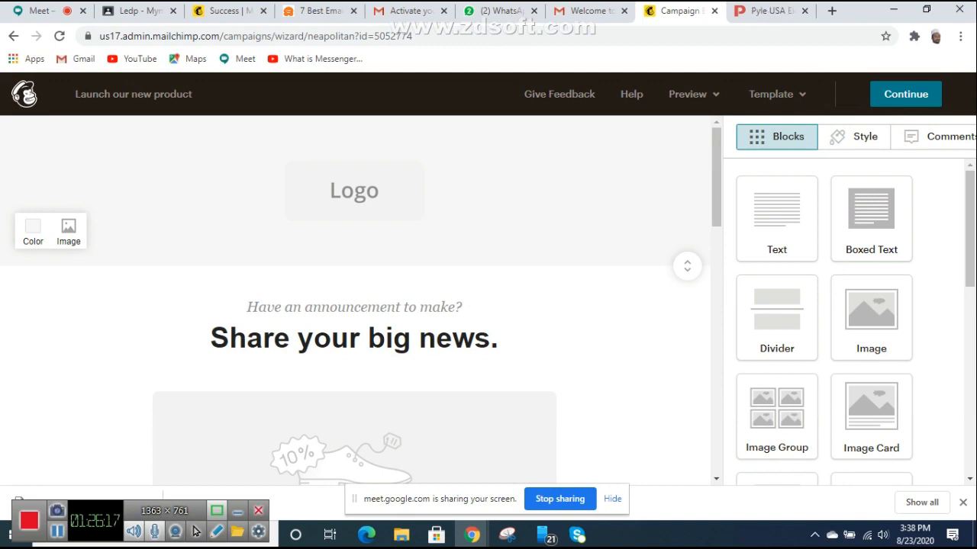
key("ctrl+Tab")
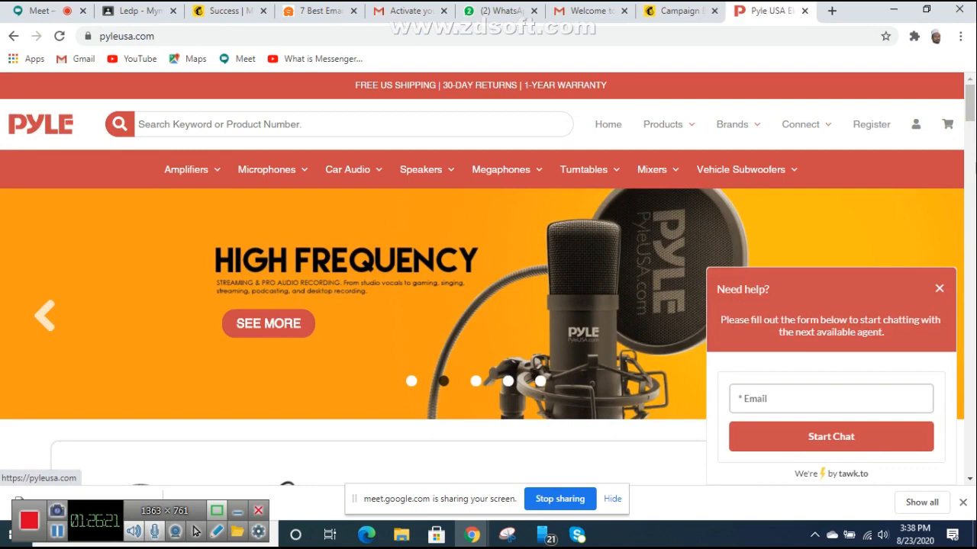
Step: Save the PYLE logo image from pyleusa.com to the Desktop as a WEBP file
right_click(35, 128)
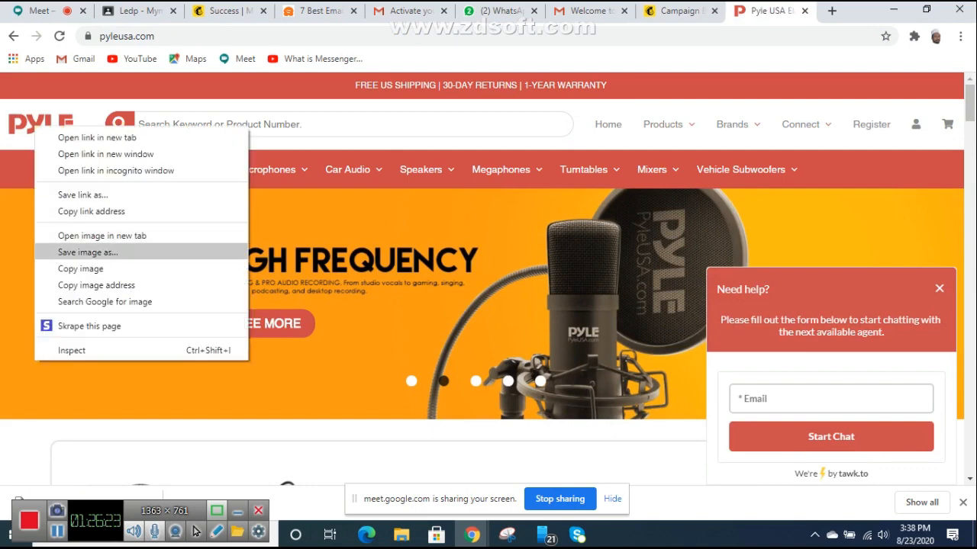
key("Up")
key("Up")
key("Down")
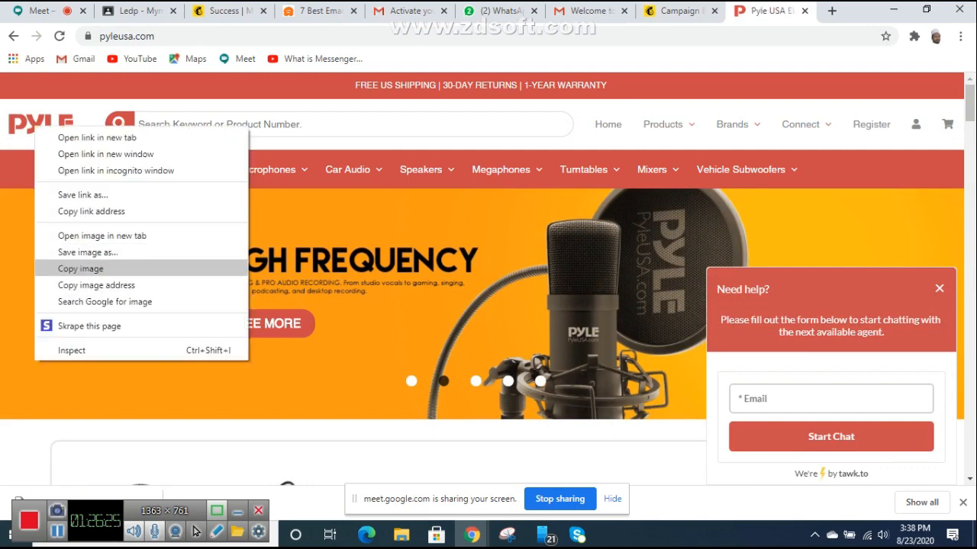
key("Up")
key("Up")
key("Down")
key("Down")
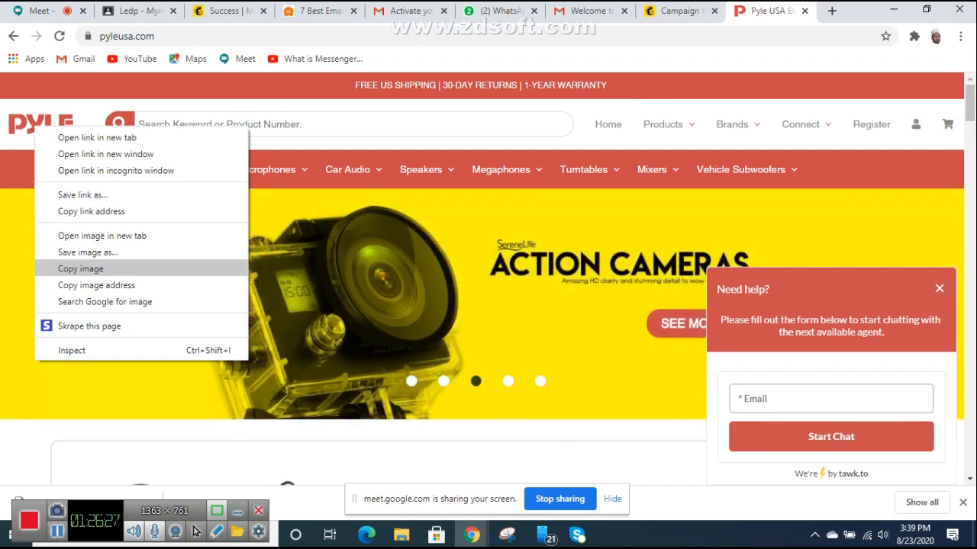
key("Down")
key("Up")
key("Up")
key("Return")
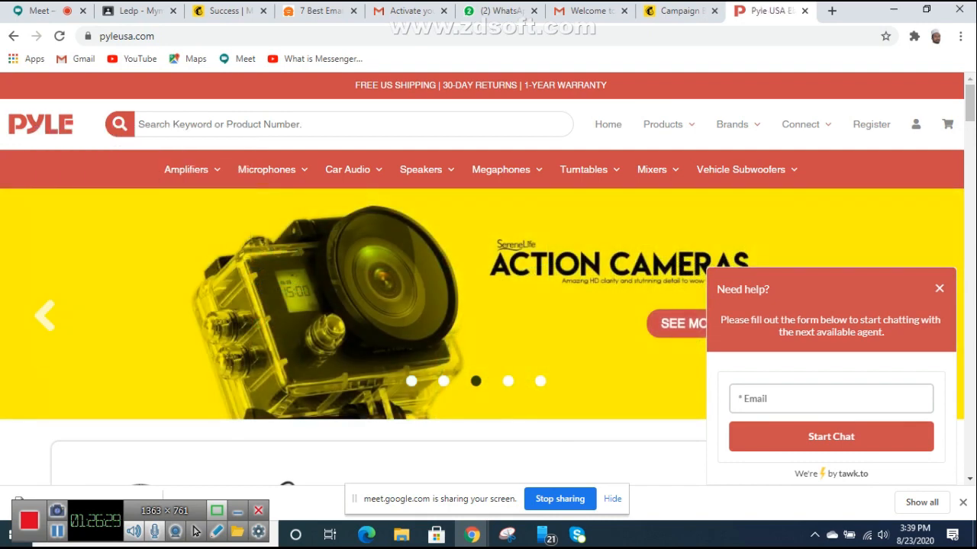
key("Return")
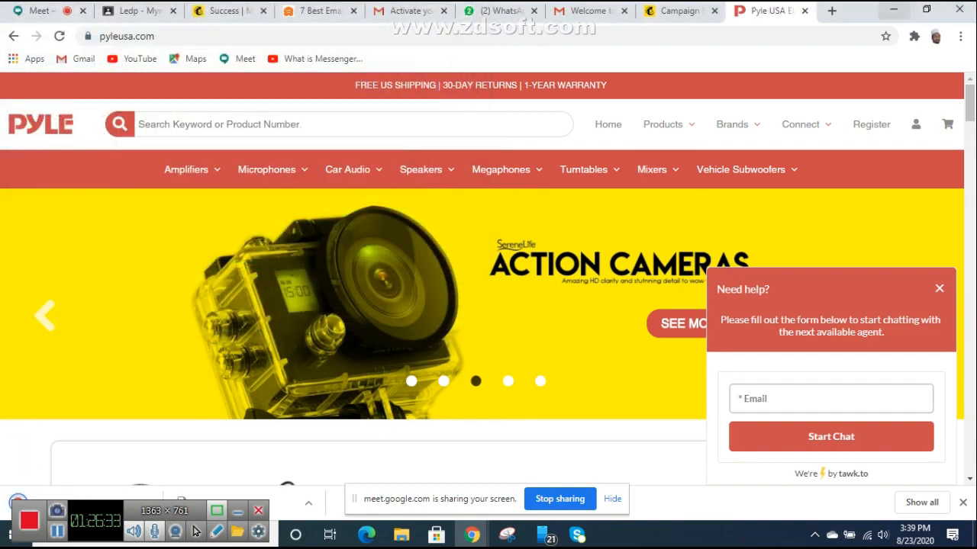
left_click(893, 10)
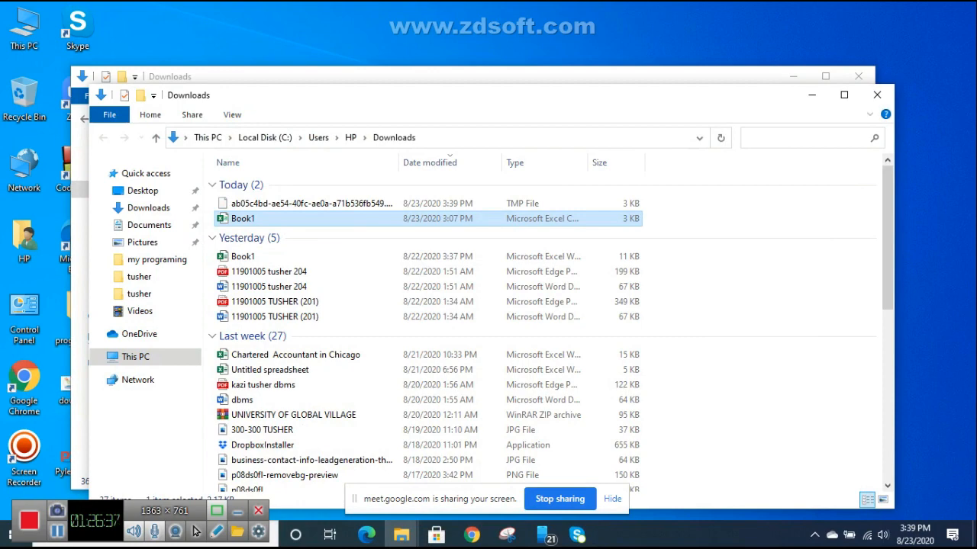
Step: Close both Downloads windows and check the PyleUSA logo file's Properties
left_click(877, 95)
left_click(859, 76)
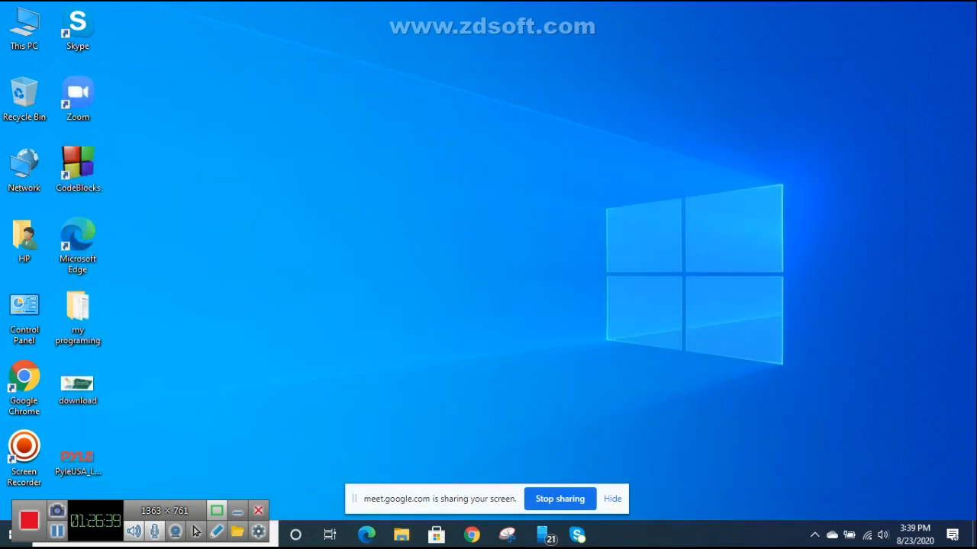
double_click(78, 460)
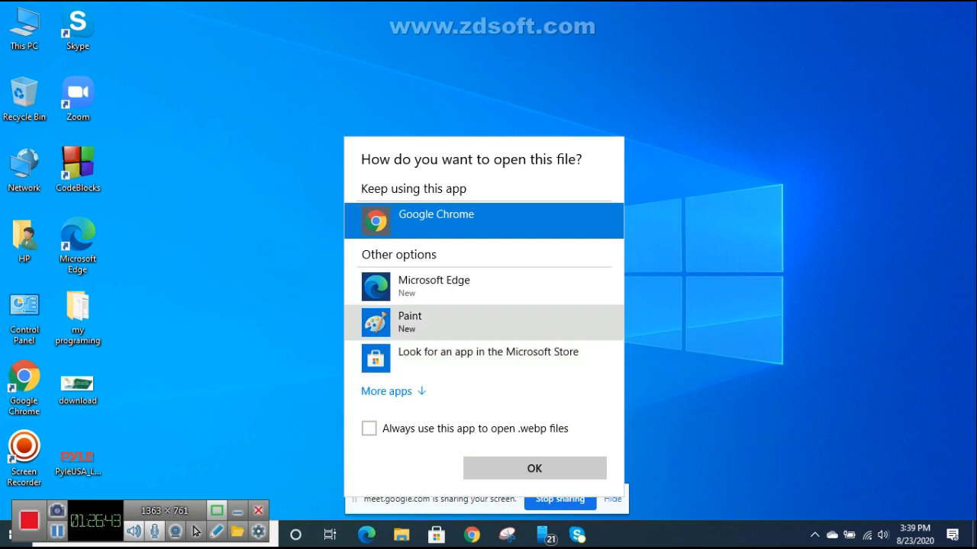
left_click(535, 469)
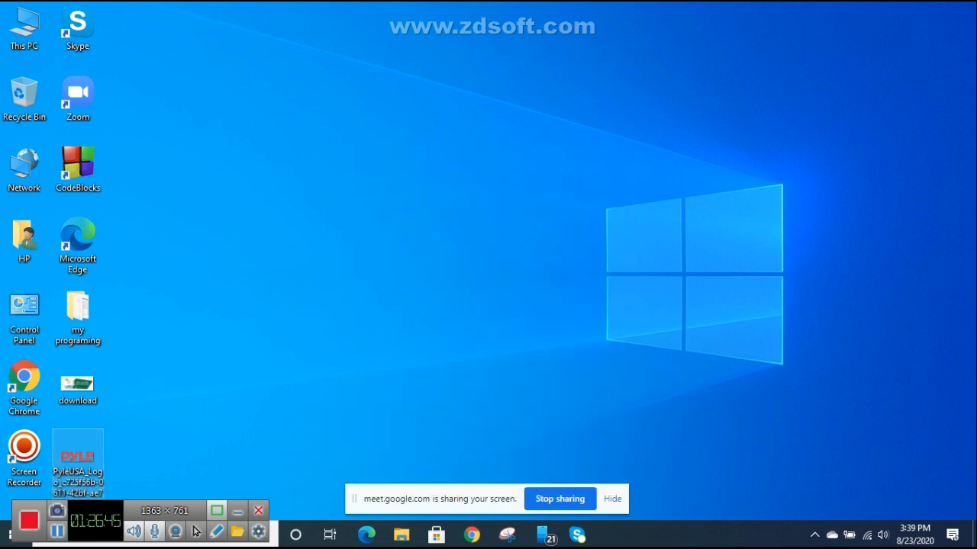
double_click(78, 458)
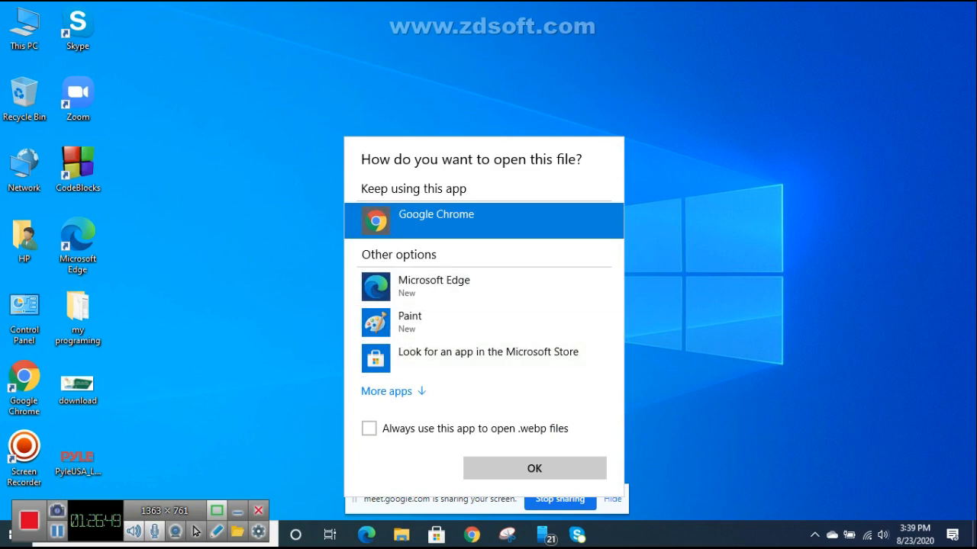
left_click(78, 458)
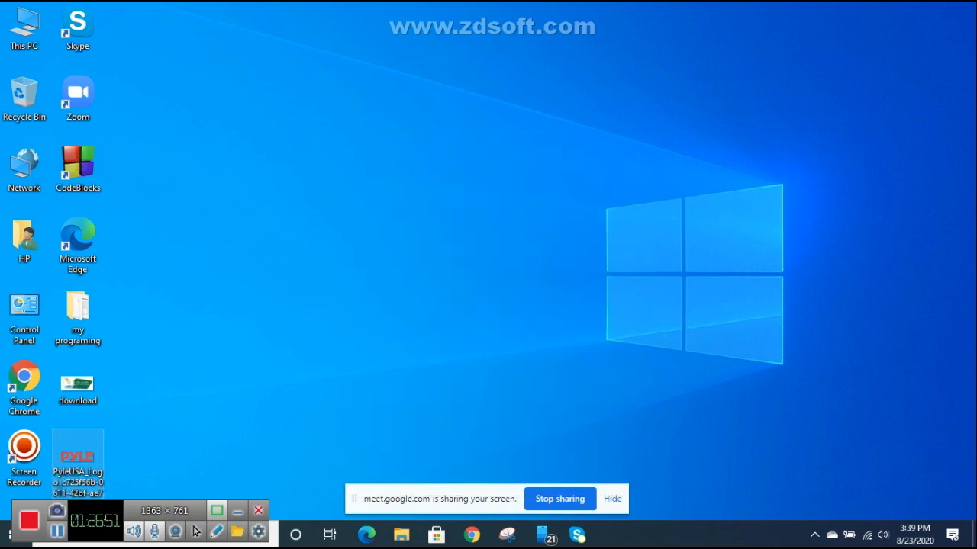
right_click(88, 454)
left_click(114, 439)
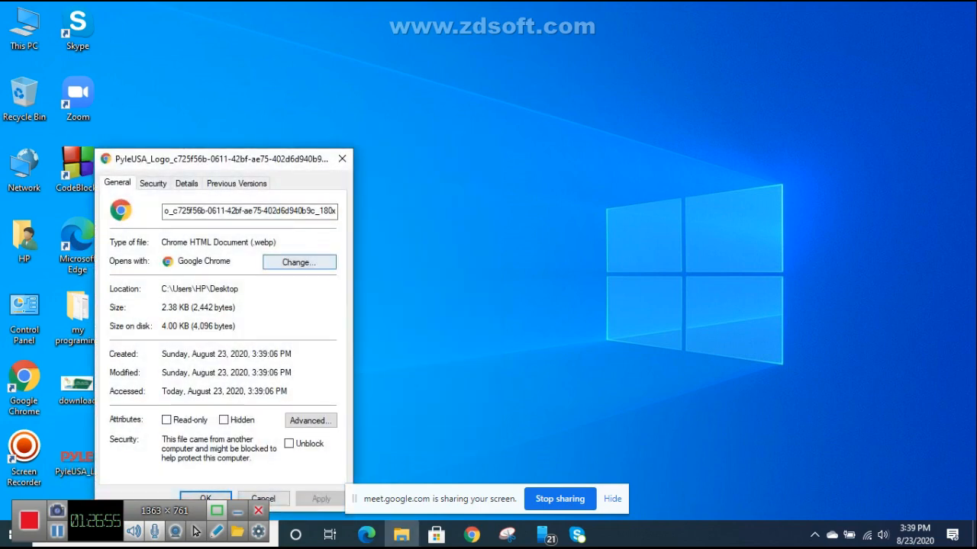
left_click(342, 159)
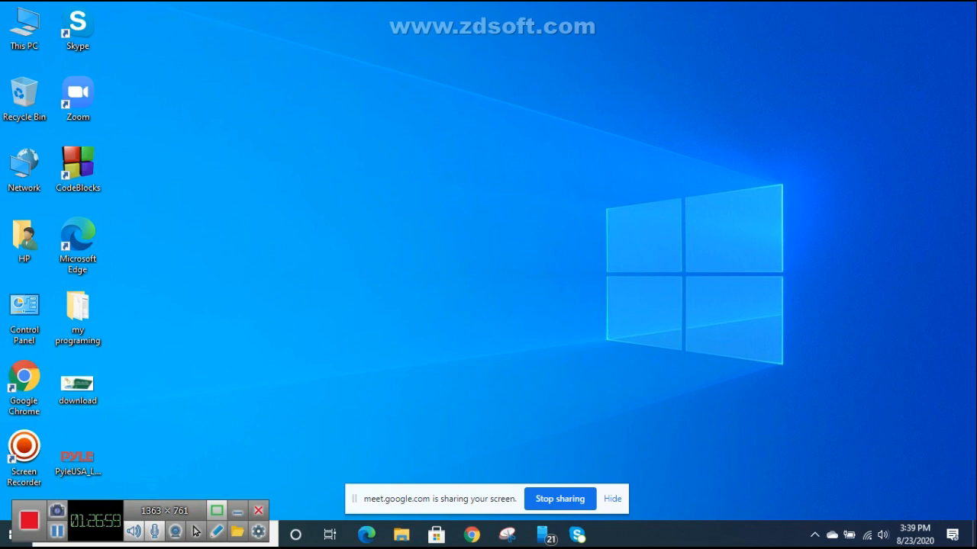
Step: Move the PyleUSA logo file to mid-desktop and open it in Paint
left_click_drag(77, 457, 347, 245)
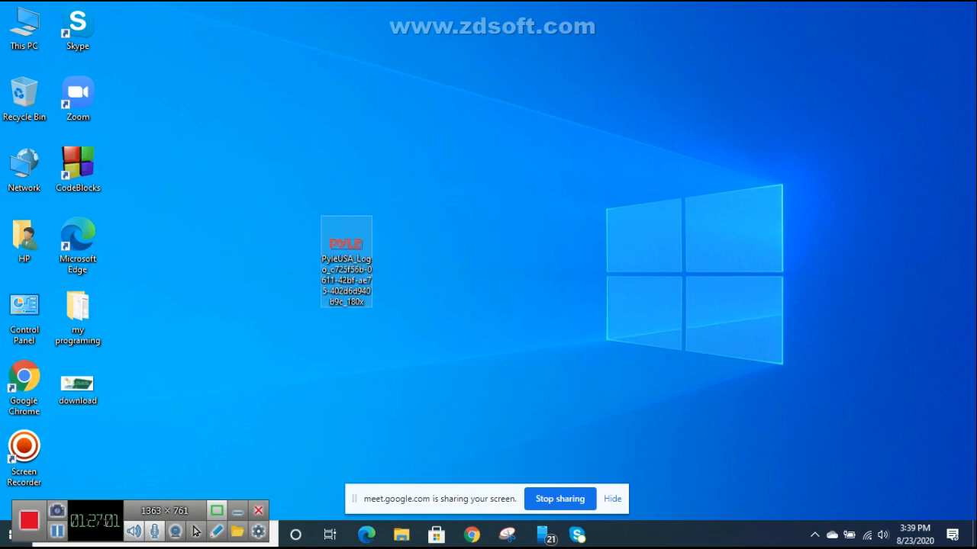
double_click(346, 252)
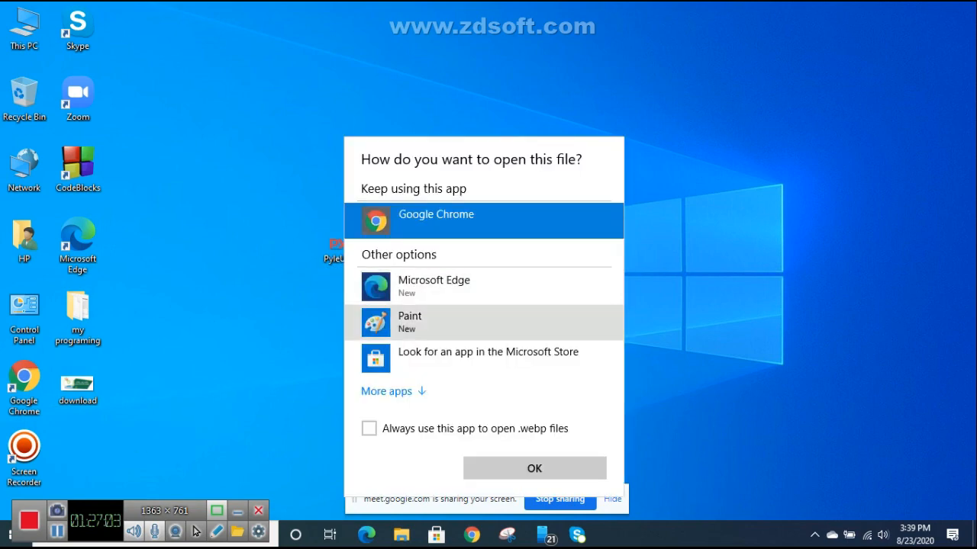
left_click(409, 322)
left_click(534, 468)
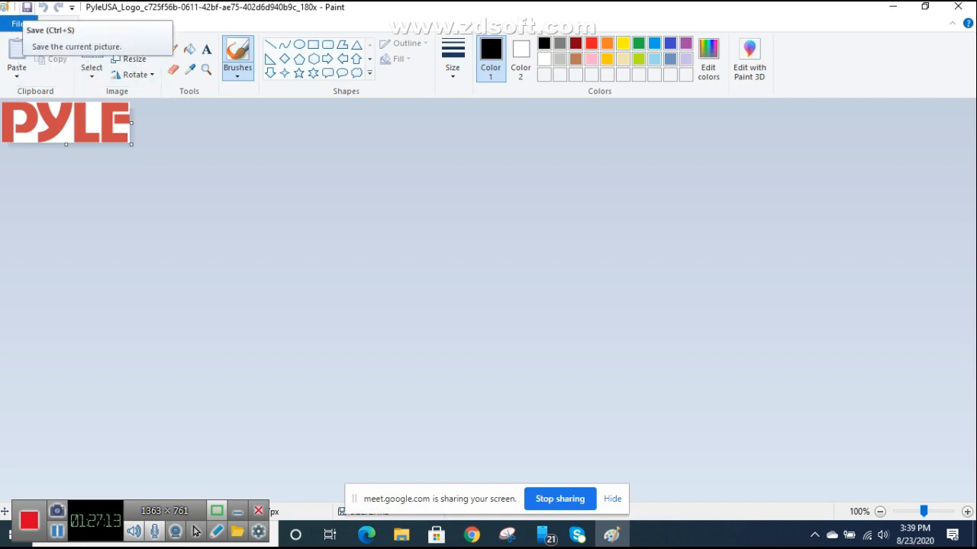
Step: Save the PYLE logo as a PNG in the tusher folder, accepting the transparency warning, and close Paint
left_click(17, 23)
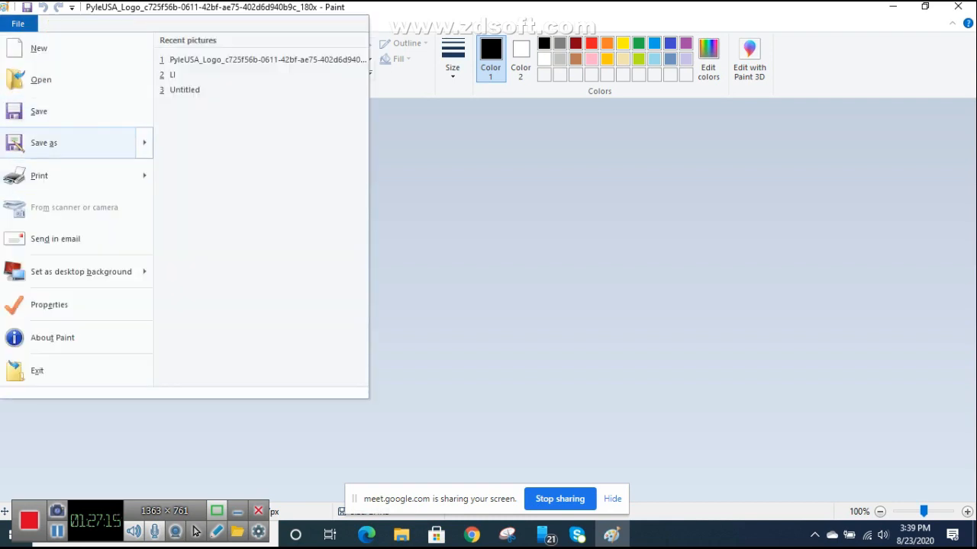
left_click(44, 143)
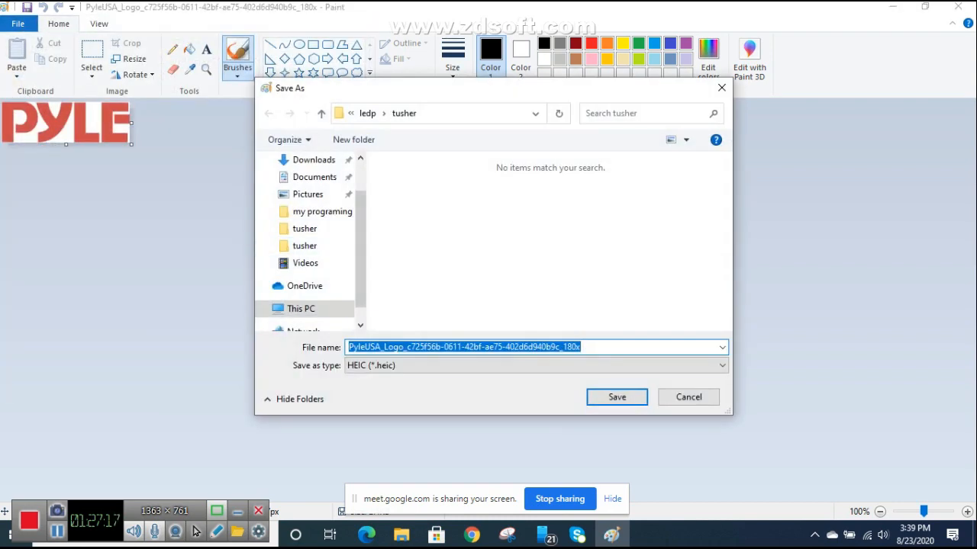
left_click(535, 366)
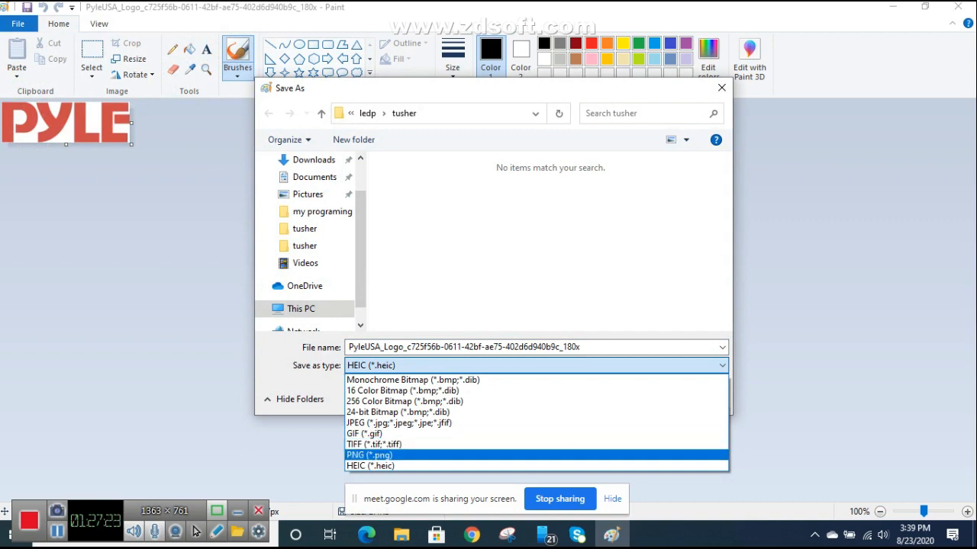
left_click(458, 456)
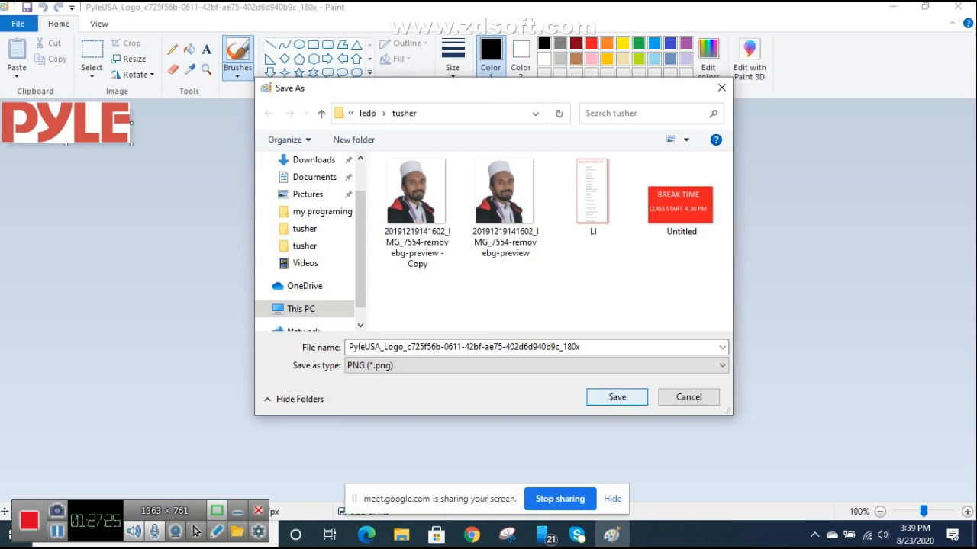
left_click(617, 397)
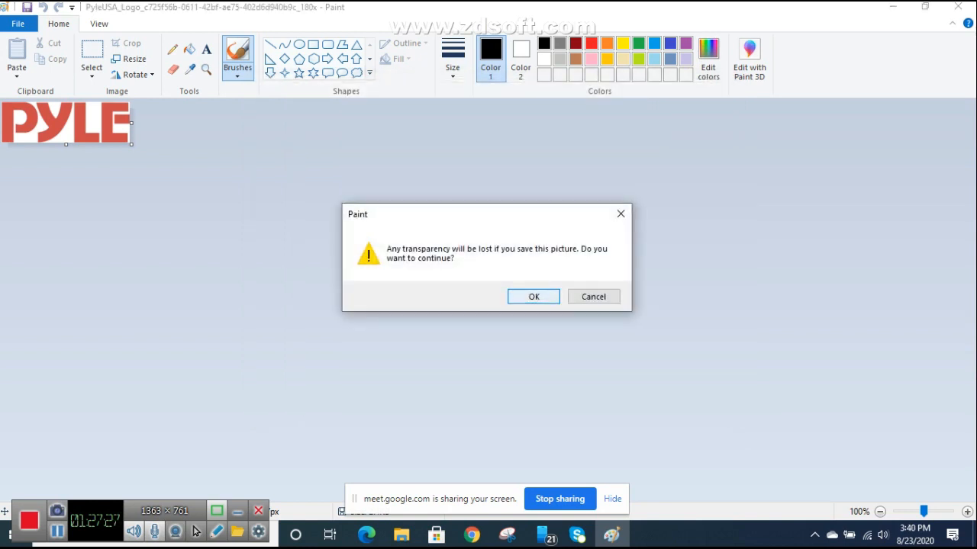
key("Return")
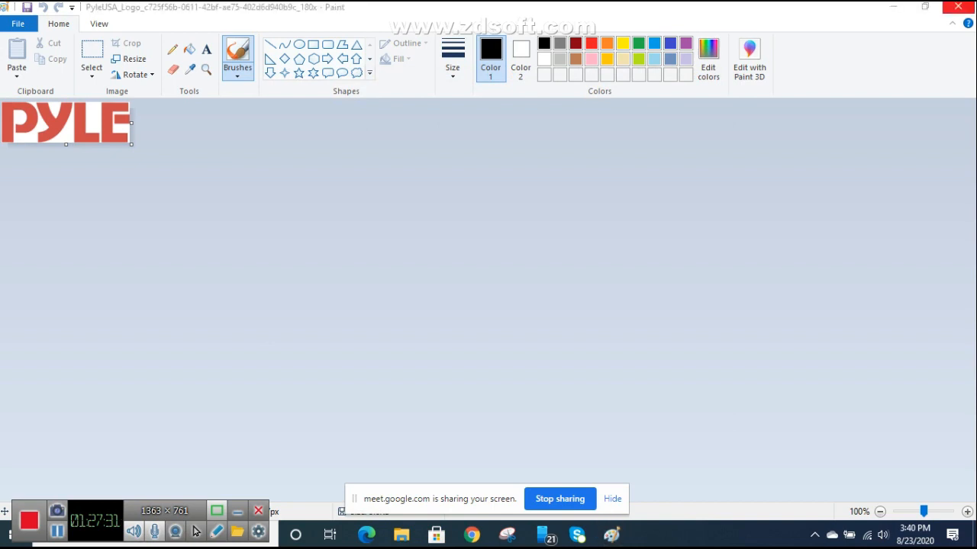
left_click(957, 7)
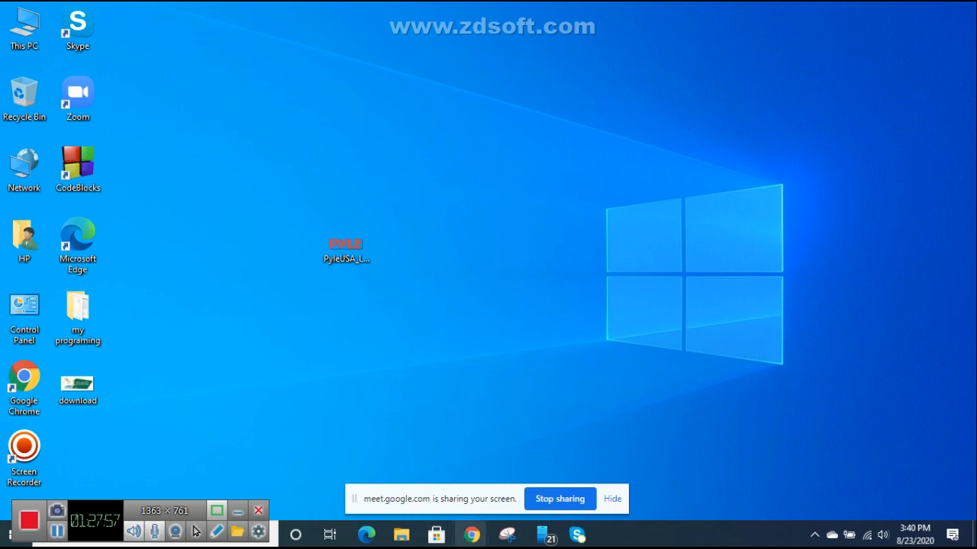
Step: Open the desktop PyleUSA logo file in Google Chrome
mouse_move(471, 535)
mouse_move(393, 470)
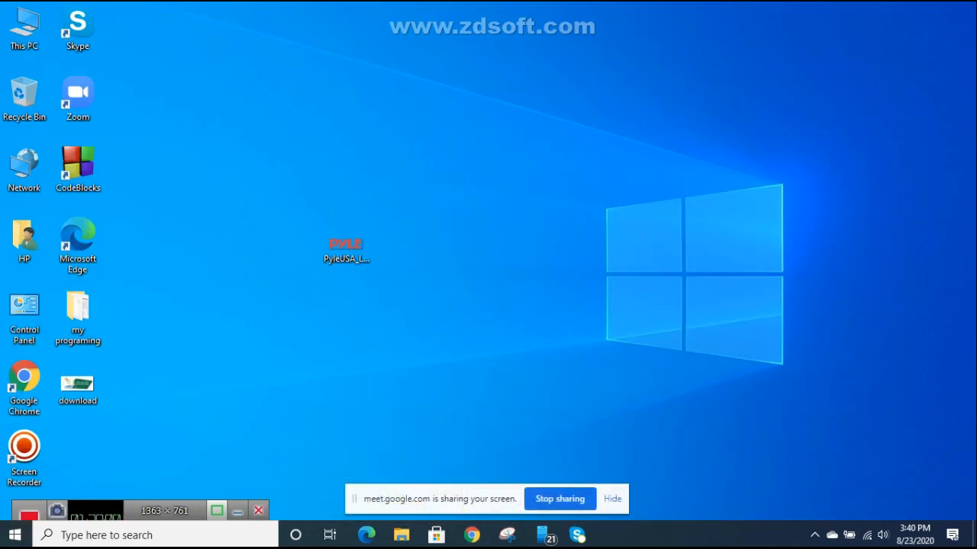
left_click(345, 246)
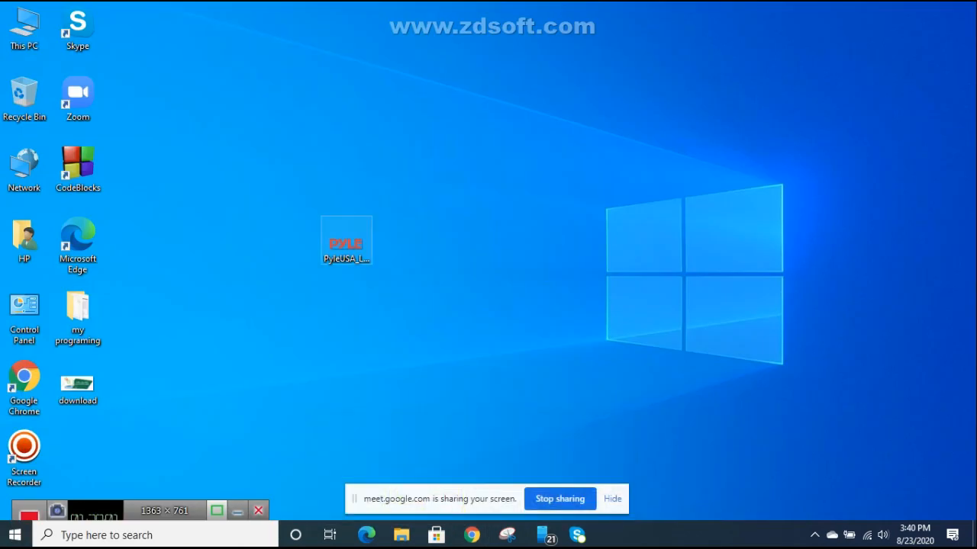
right_click(346, 245)
left_click(381, 211)
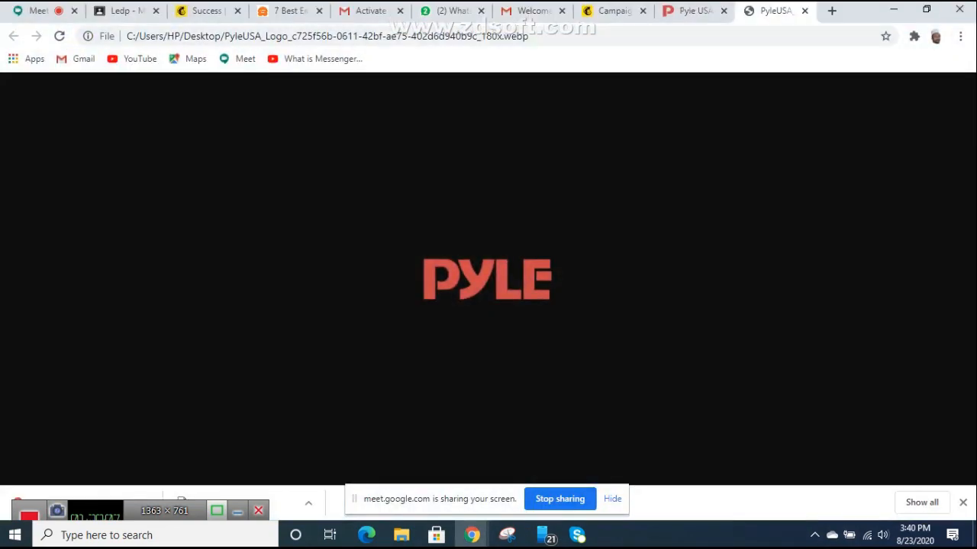
Step: Stop screen sharing, bring Chrome back, and load the Google Meet pre-join page from bookmarks
left_click(559, 499)
key("super+d")
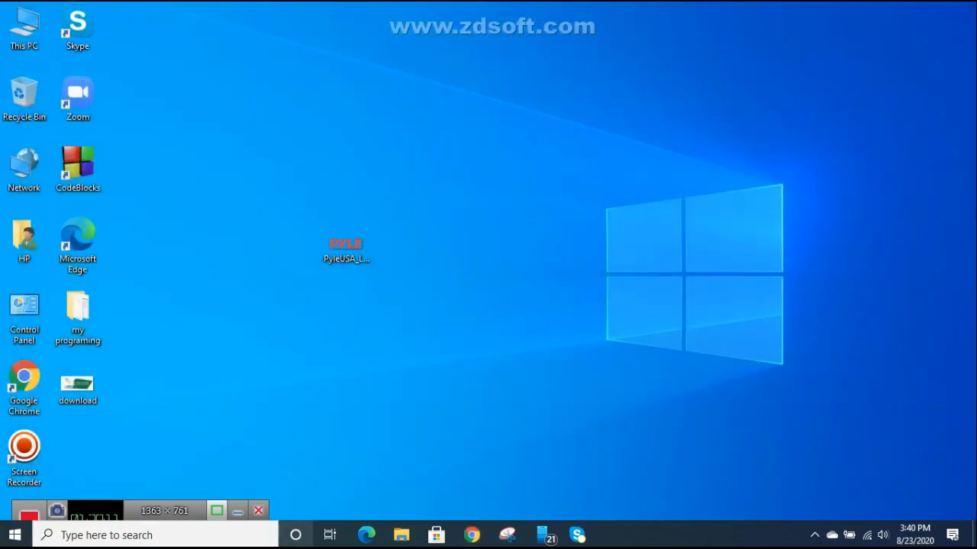
left_click(472, 535)
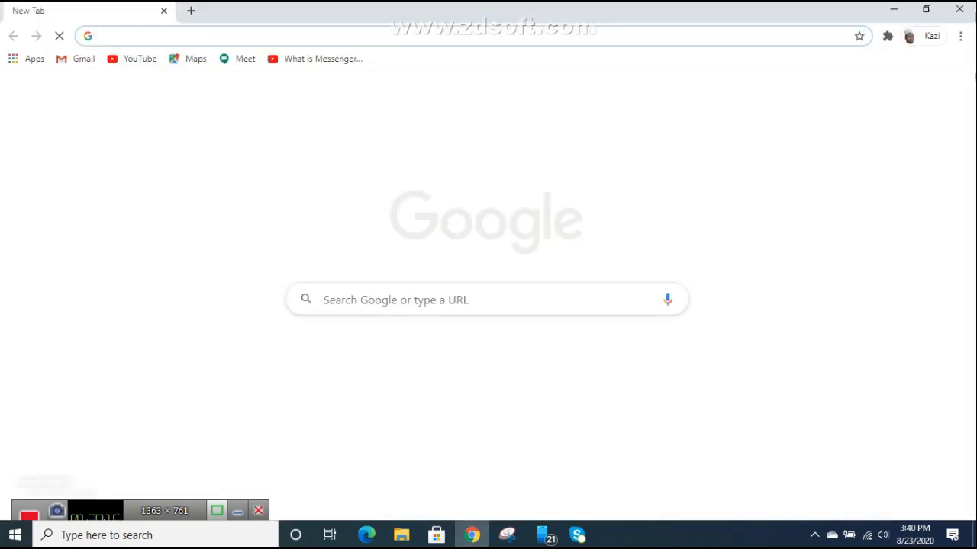
left_click(189, 59)
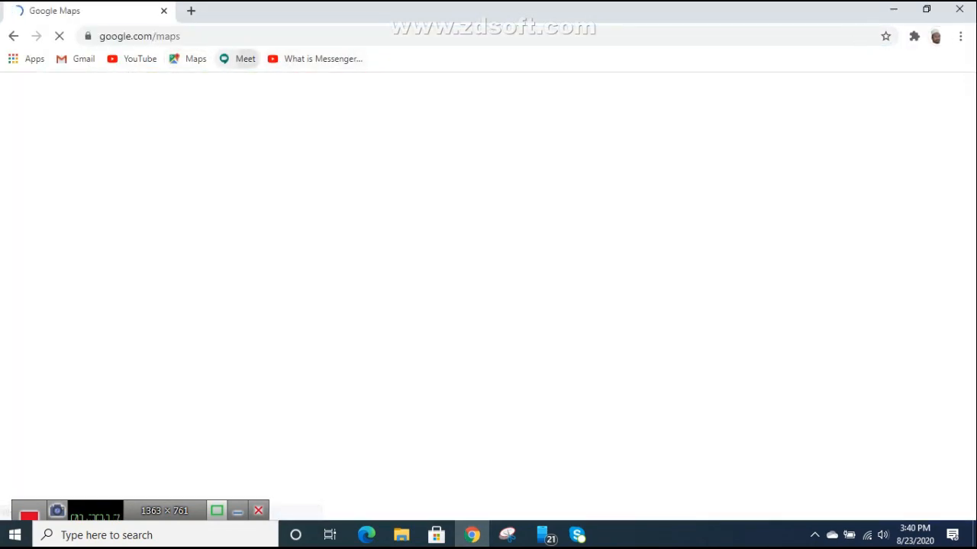
left_click(237, 59)
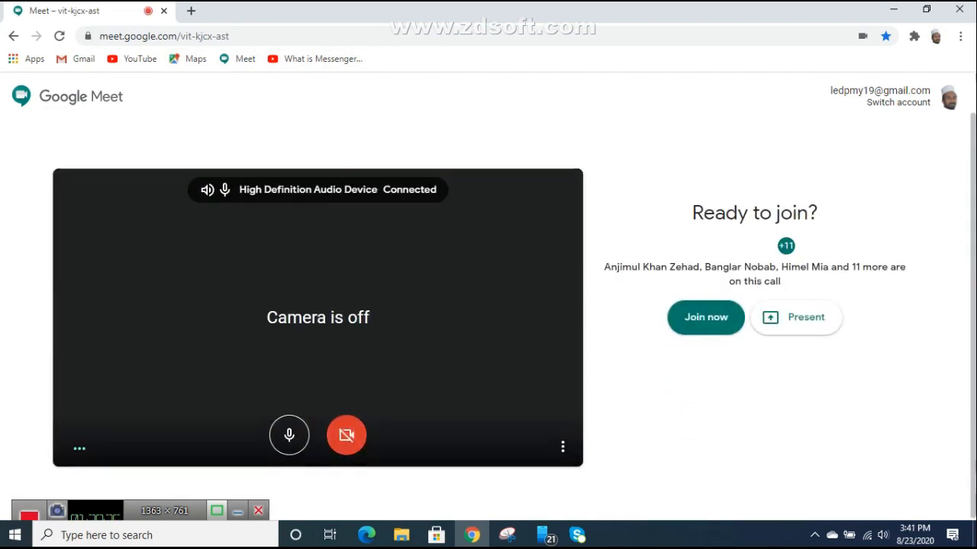
Step: Join the Meet call with the mic on, share the entire screen, and return to the desktop logo file
left_click(706, 317)
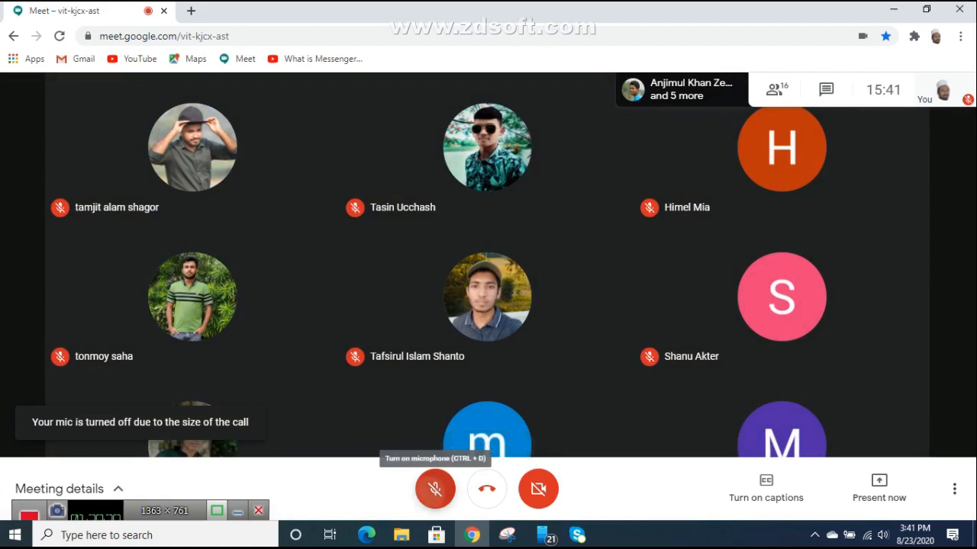
left_click(435, 488)
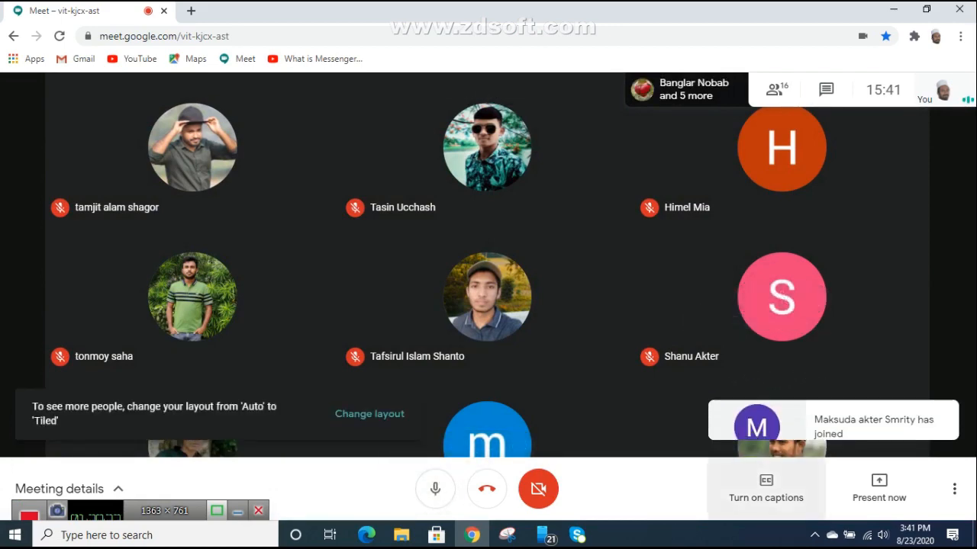
left_click(879, 489)
left_click(861, 363)
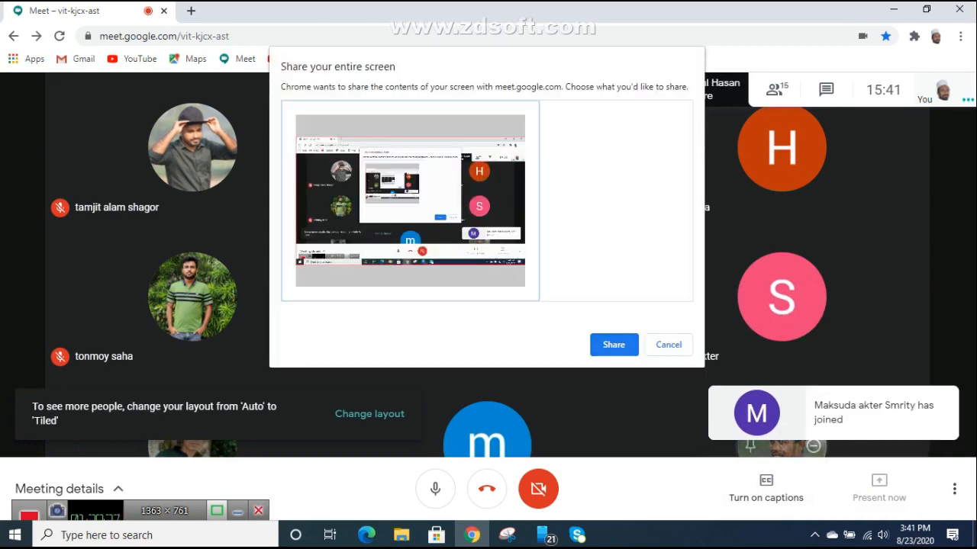
left_click(613, 345)
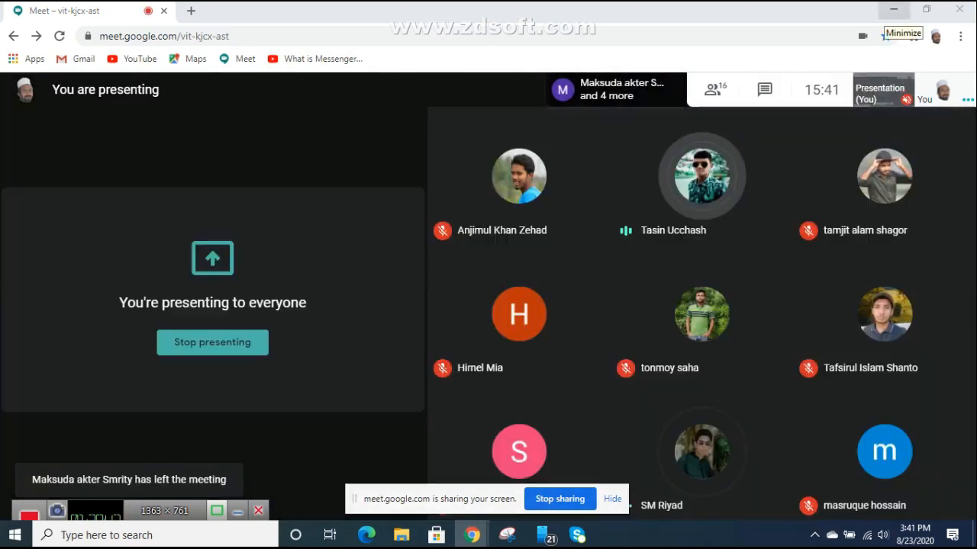
left_click(893, 10)
left_click(347, 244)
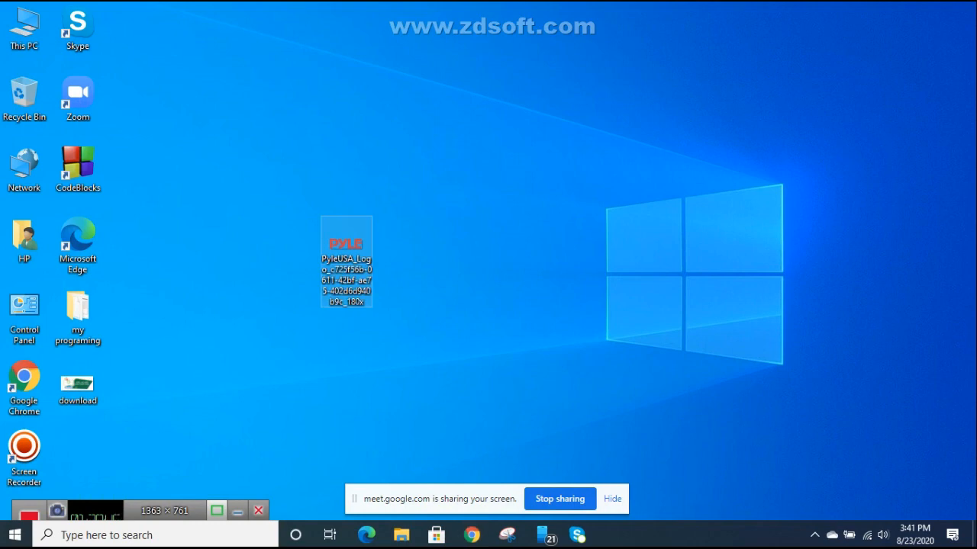
Step: Confirm the PyleUSA logo is a 2.38 KB .webp file, then open a new Chrome tab
right_click(347, 245)
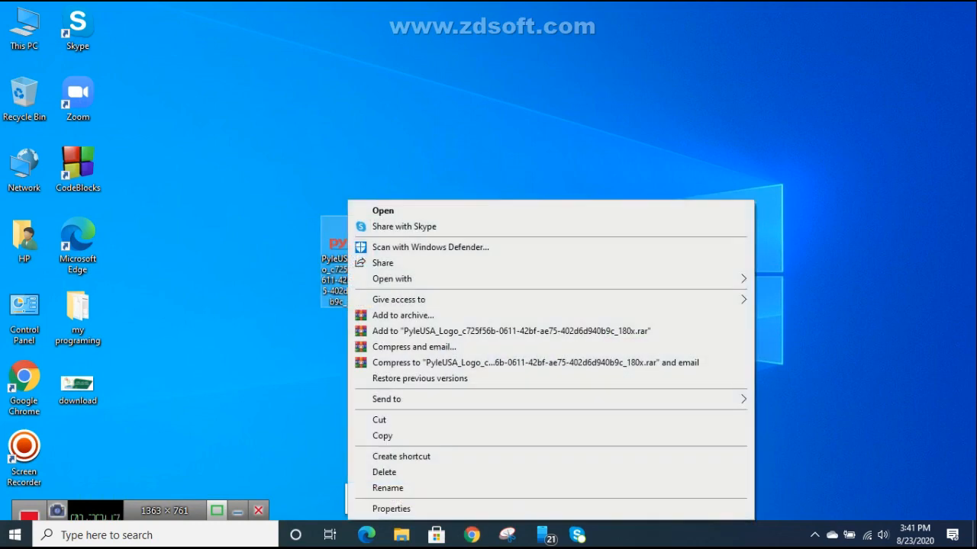
left_click(391, 509)
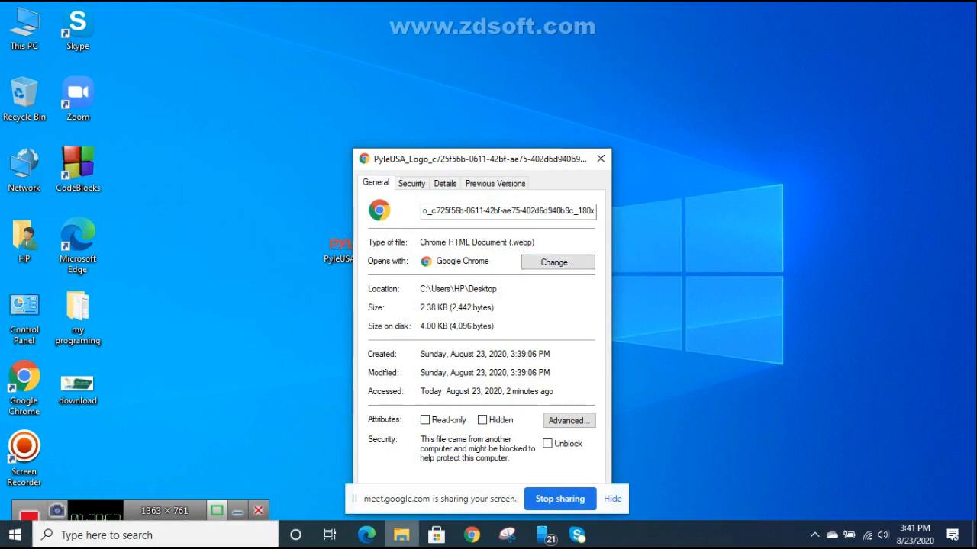
left_click(471, 535)
left_click(395, 477)
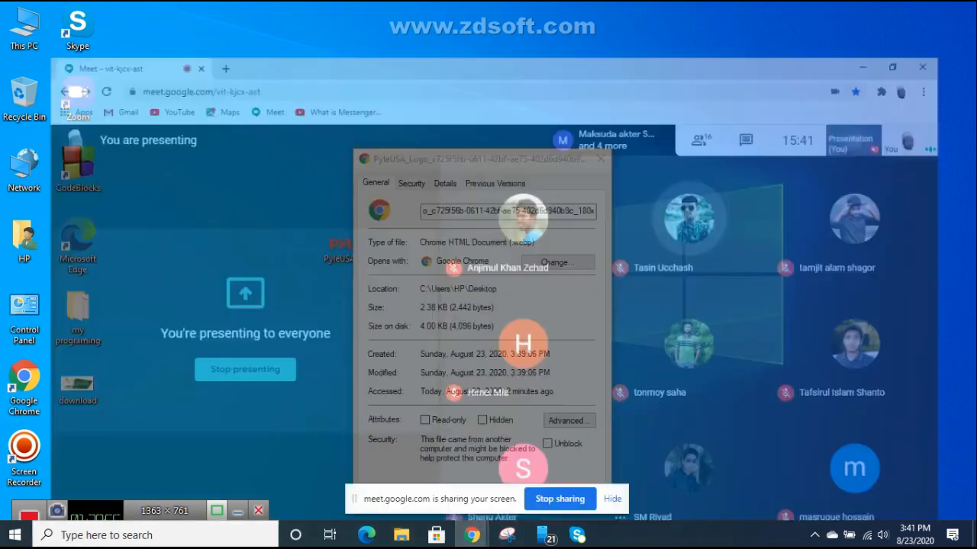
key("ctrl+t")
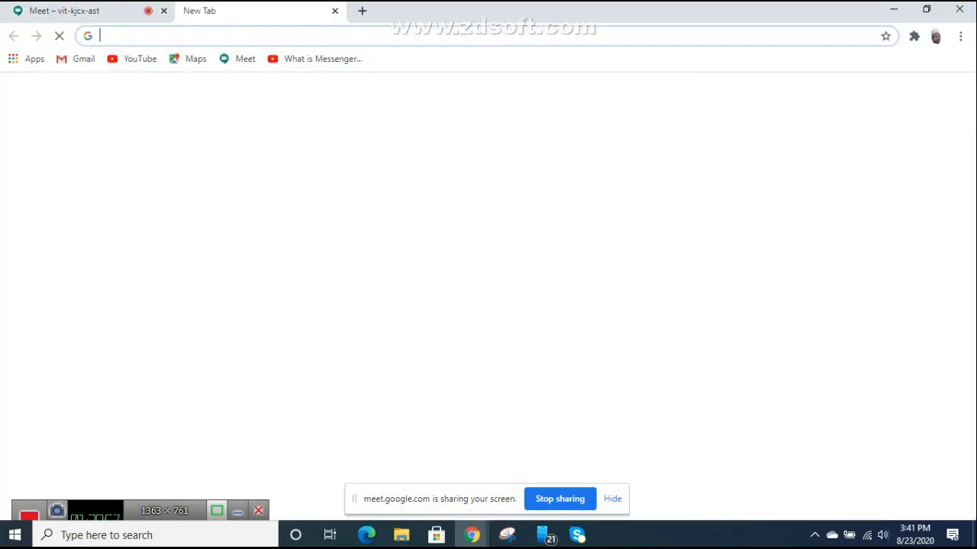
Step: Search for a WebP-to-JPG converter and upload the Pyle logo WebP from the Desktop to ezgif.com
type("we")
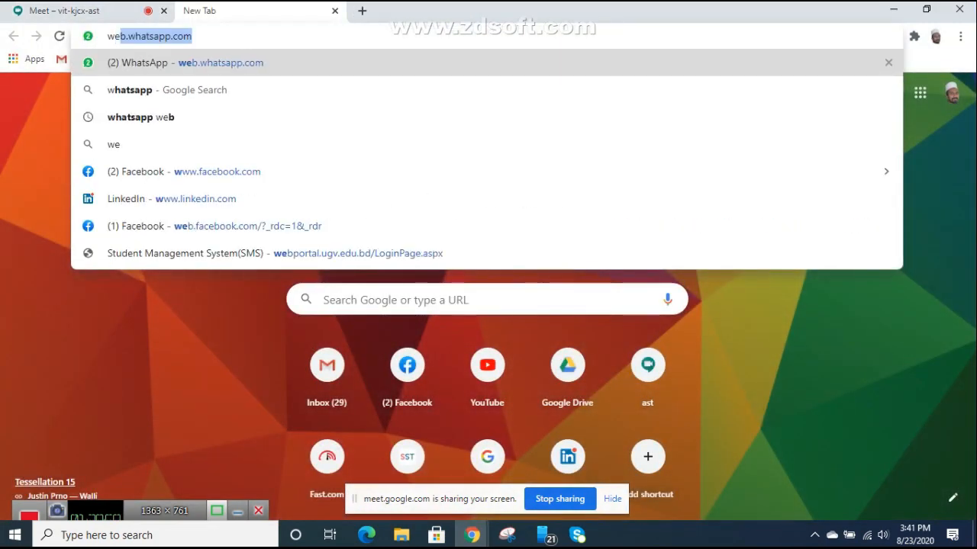
type("bp")
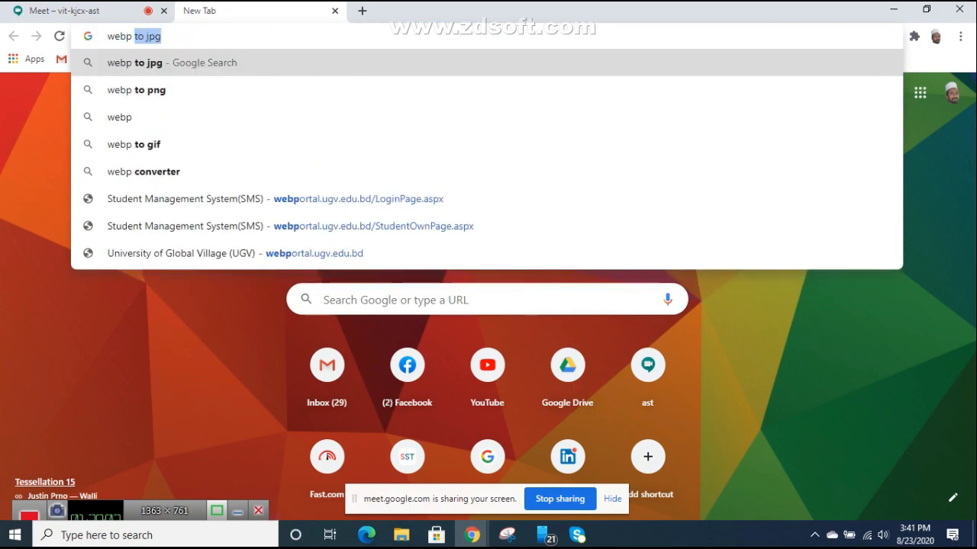
key("Return")
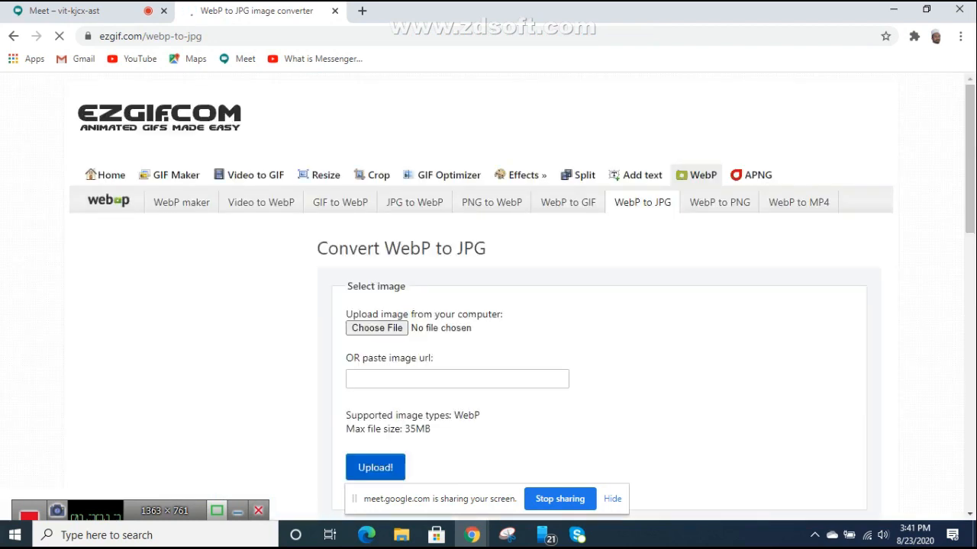
left_click(377, 328)
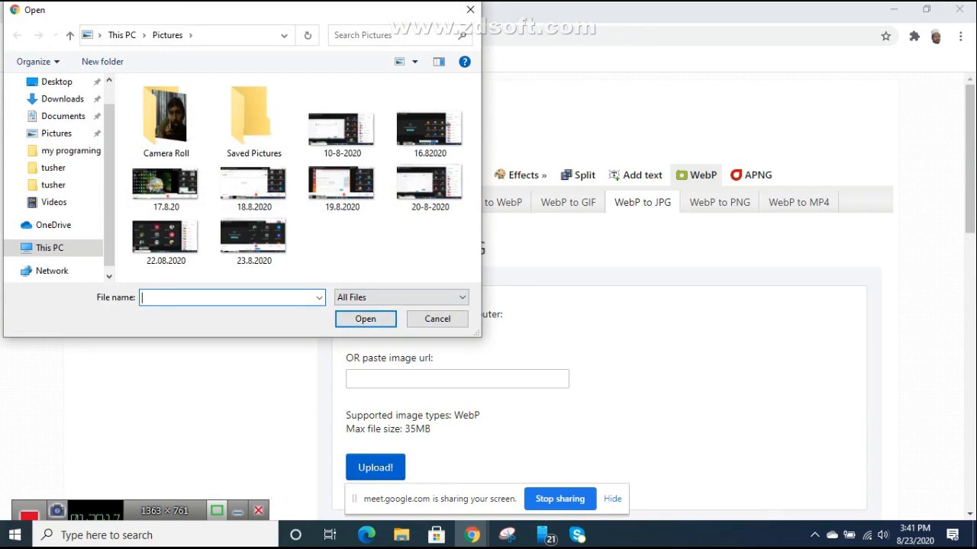
left_click(57, 81)
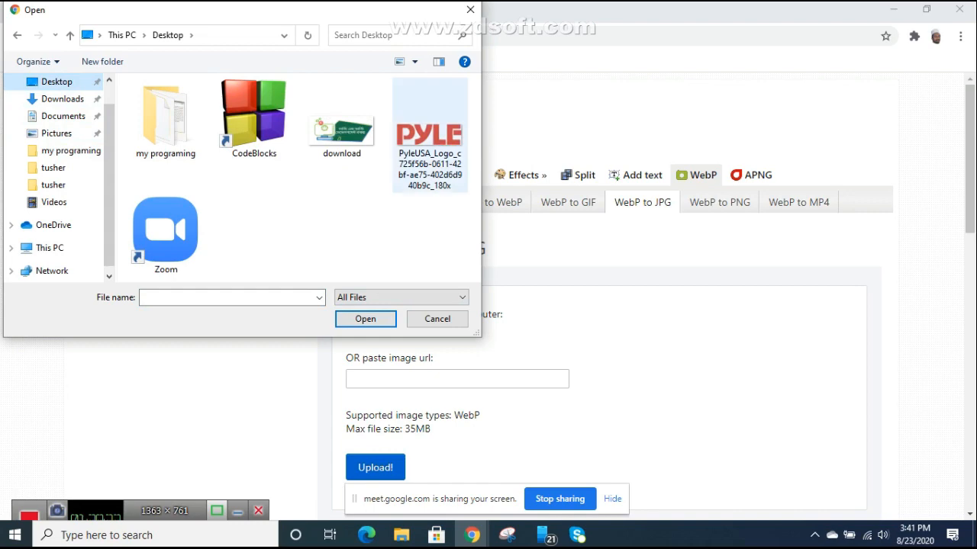
double_click(429, 137)
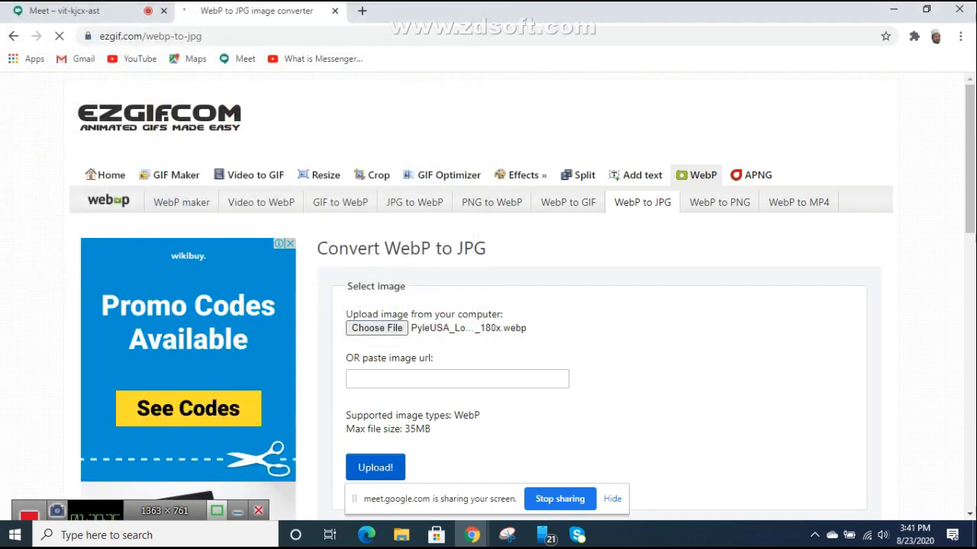
Step: Convert the logo to a 3.05 KiB JPG and open the downloaded ezgif file in Photos
scroll(488, 305, "down", 1)
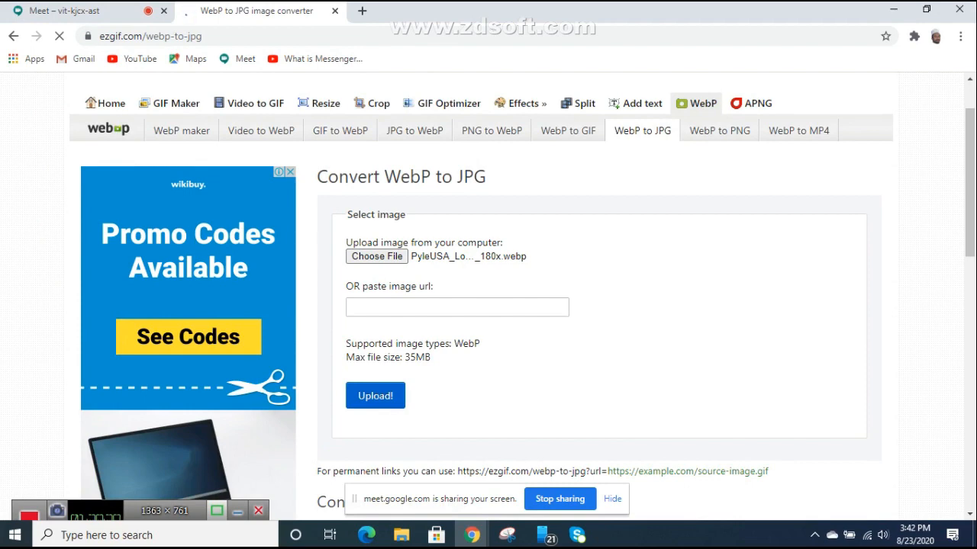
scroll(488, 305, "down", 1)
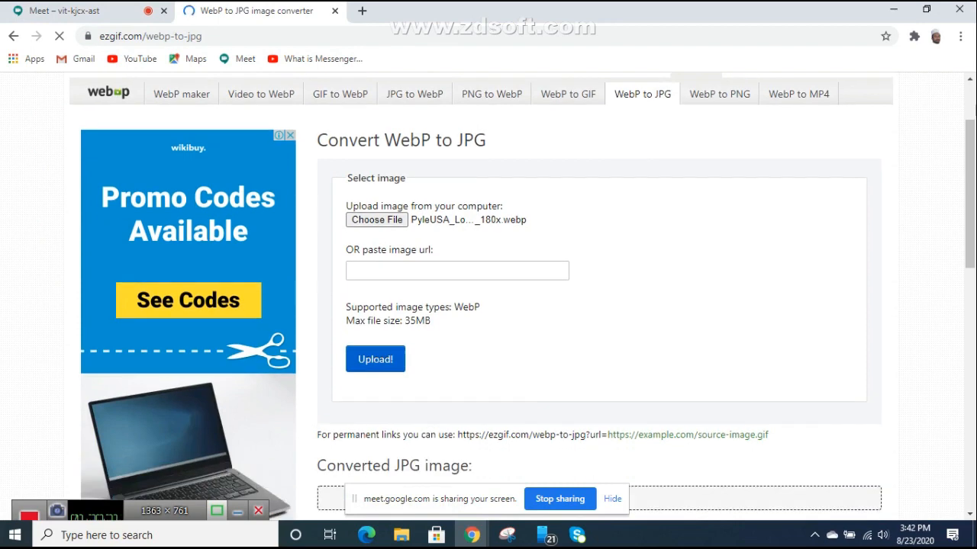
scroll(488, 305, "down", 1)
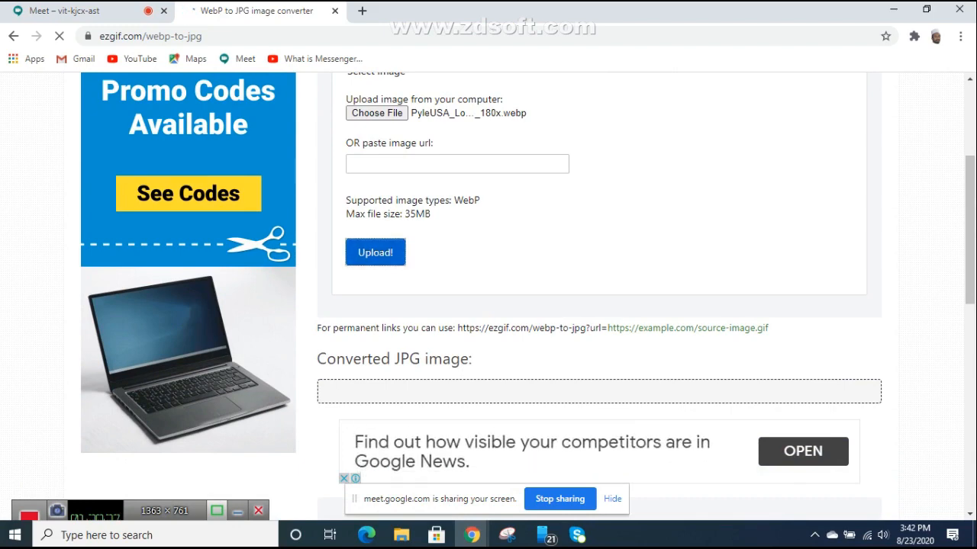
scroll(488, 305, "down", 5)
scroll(488, 305, "up", 8)
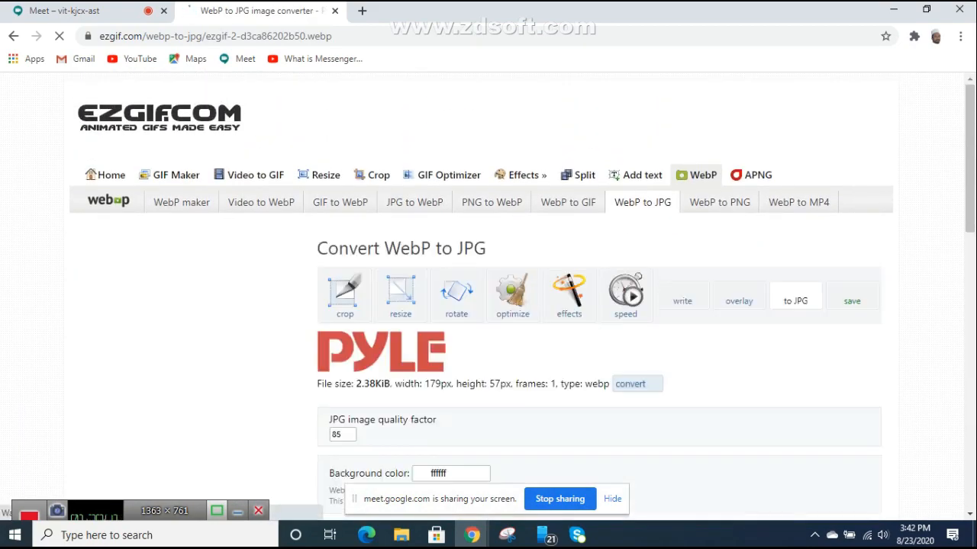
scroll(489, 306, "down", 3)
scroll(488, 305, "down", 2)
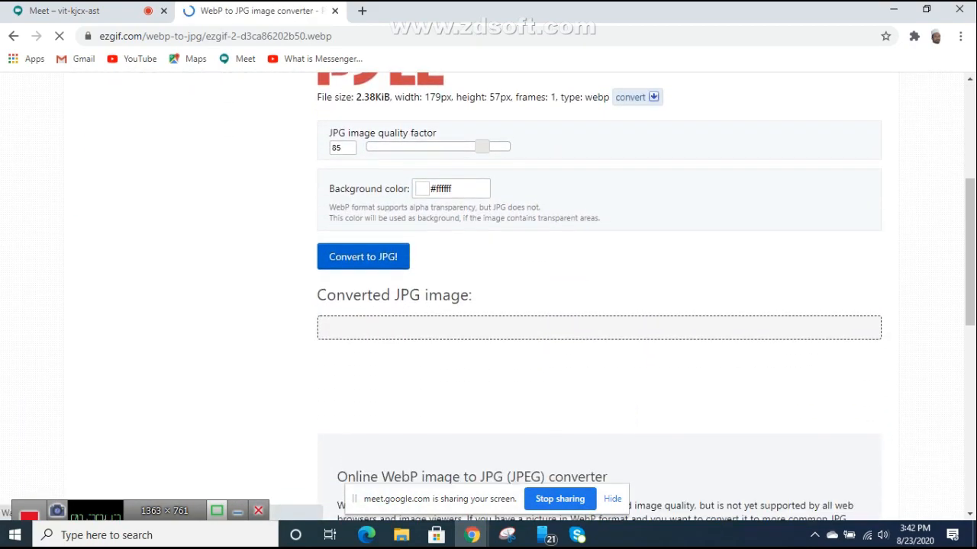
scroll(488, 305, "down", 5)
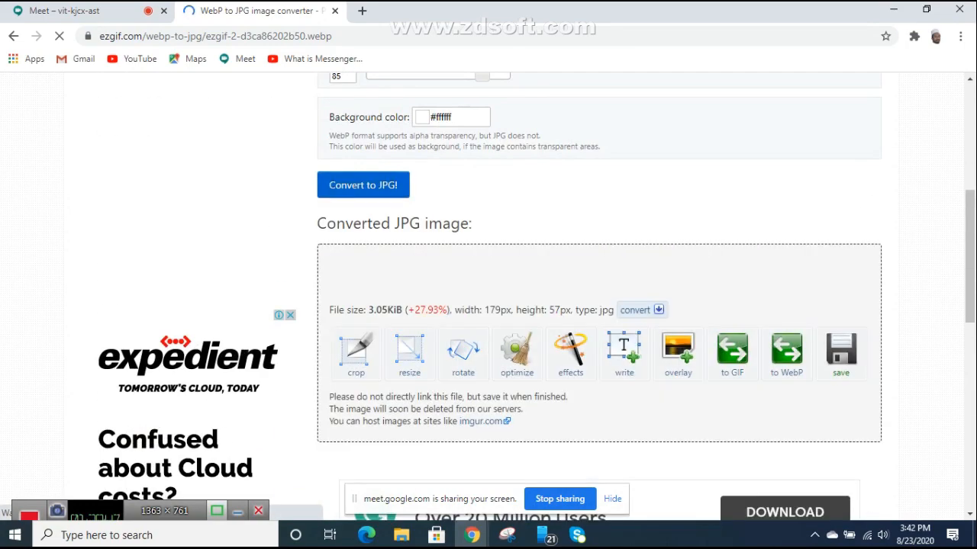
scroll(488, 305, "up", 5)
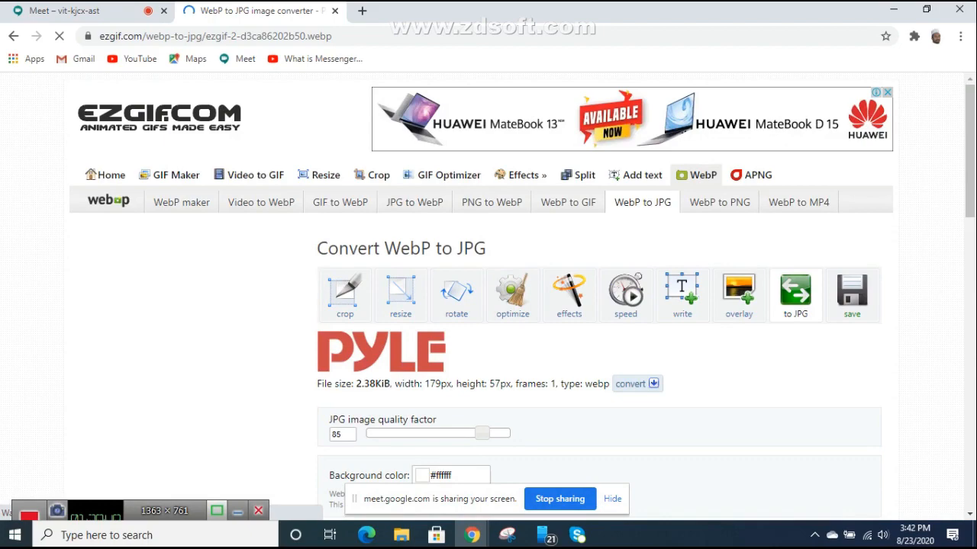
scroll(489, 305, "down", 1)
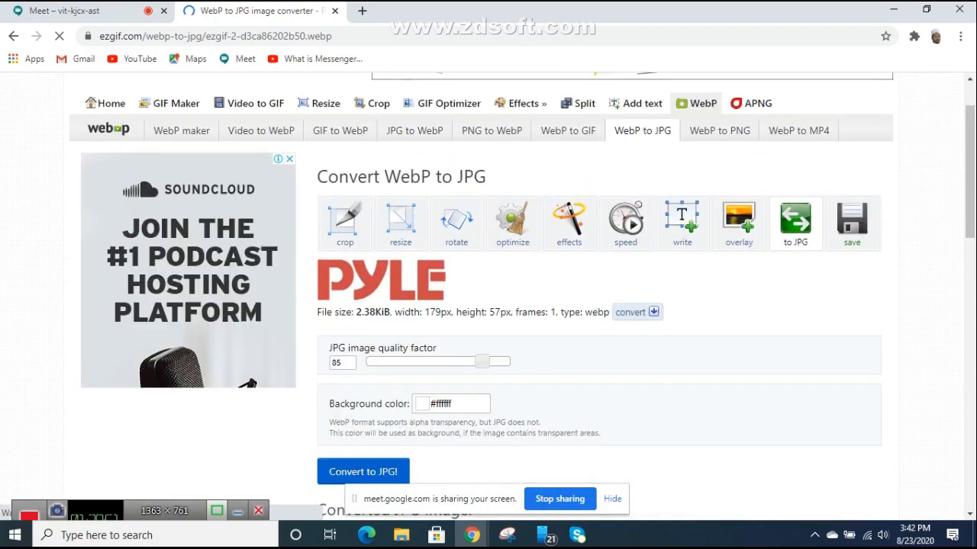
scroll(489, 305, "down", 4)
scroll(488, 305, "down", 1)
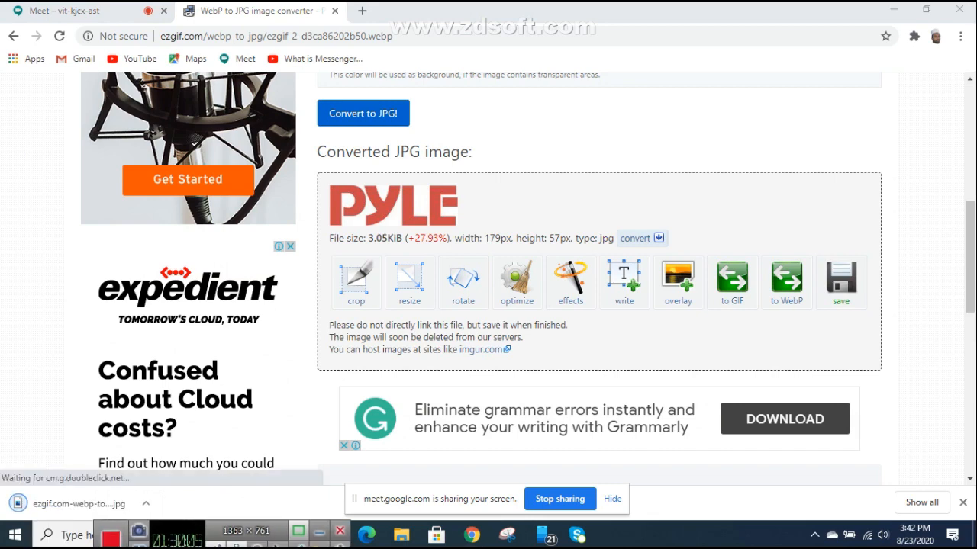
left_click(79, 504)
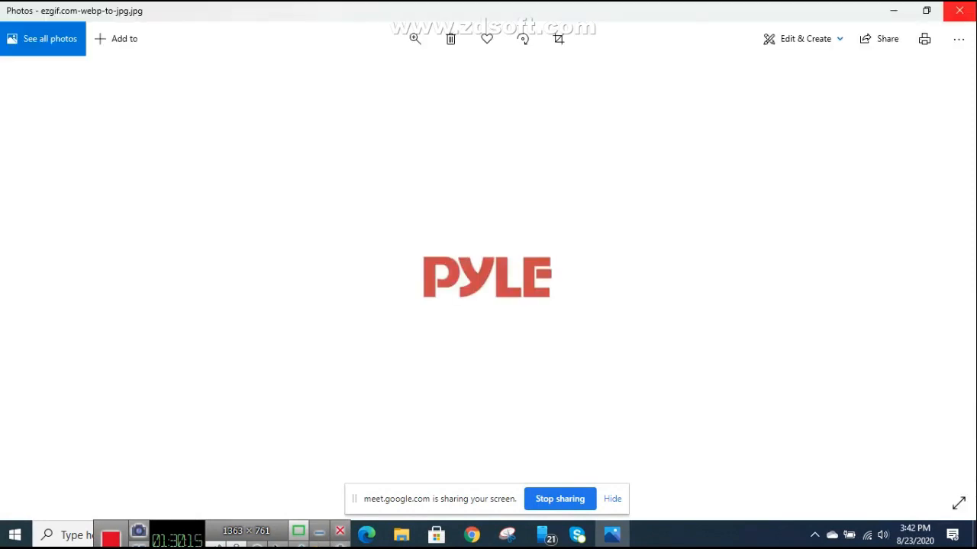
Step: Close Photos and the ezgif converter tab, leaving a blank new tab
left_click(960, 10)
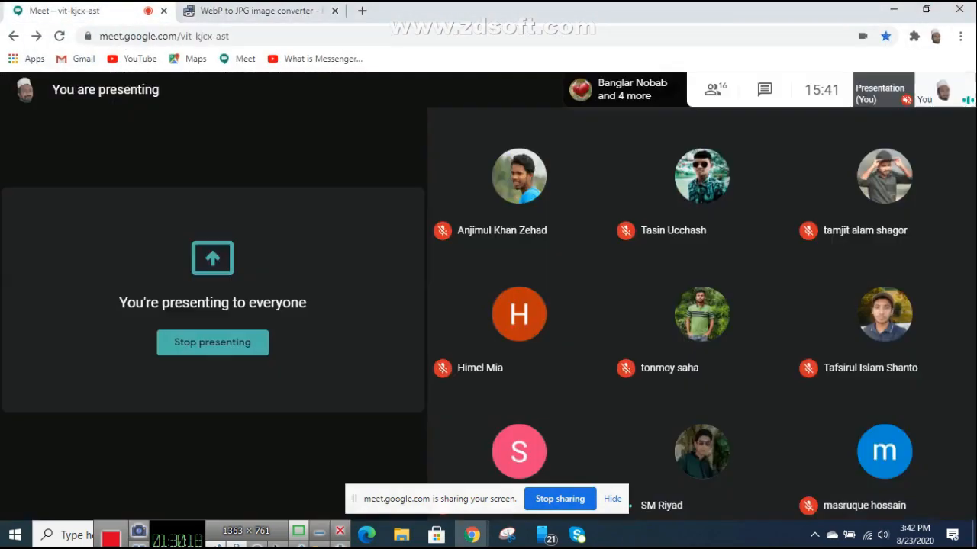
left_click(131, 10)
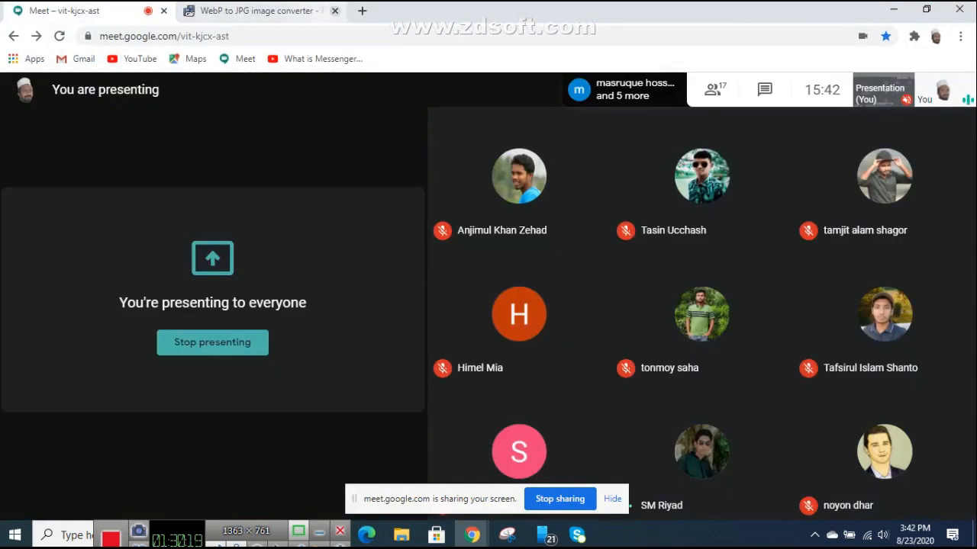
left_click(334, 10)
left_click(191, 10)
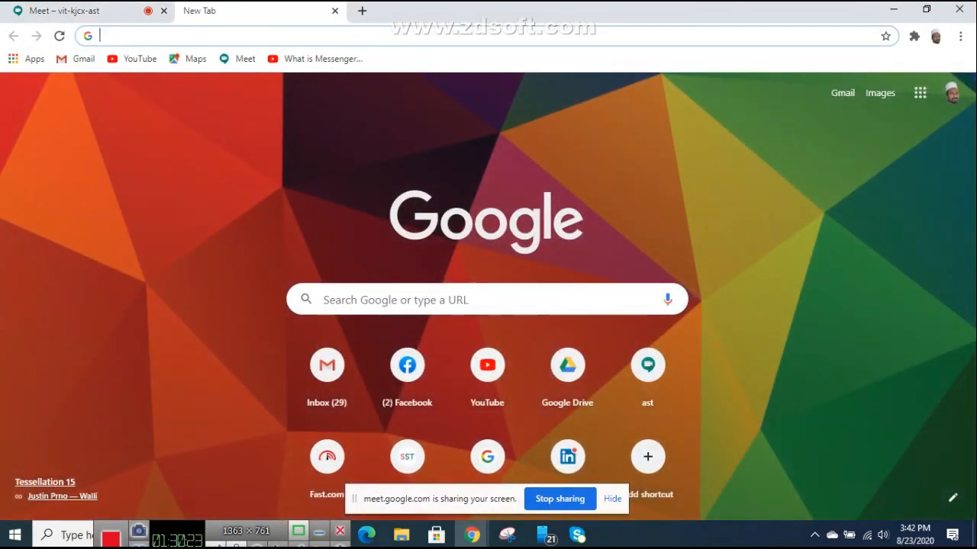
Step: Restore the 10 recently closed tabs from History, close the logo image tab, and go to Mailchimp
left_click(960, 36)
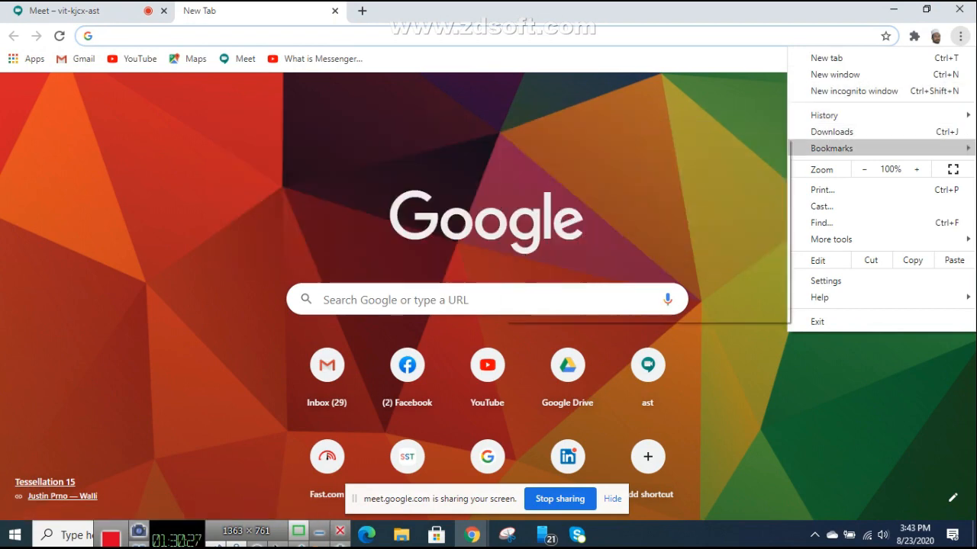
mouse_move(824, 115)
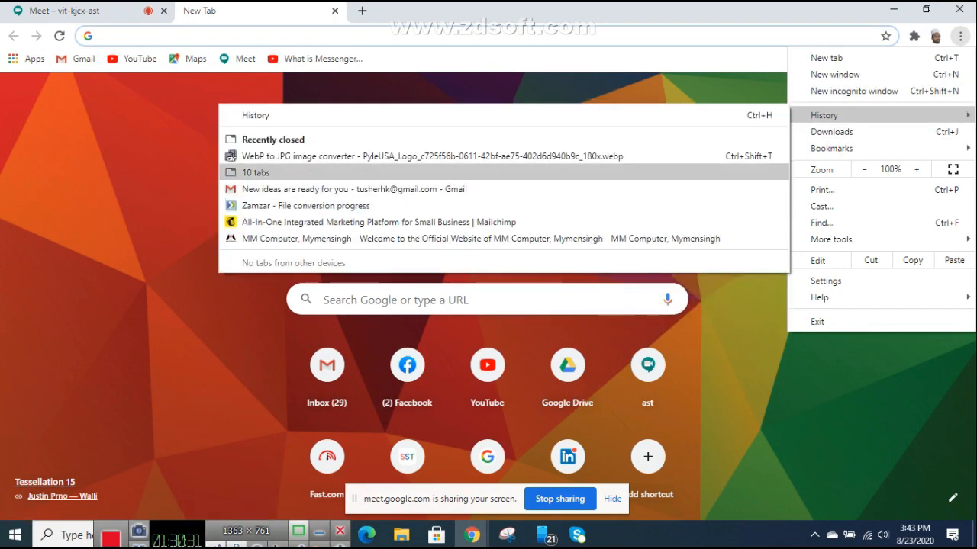
left_click(256, 173)
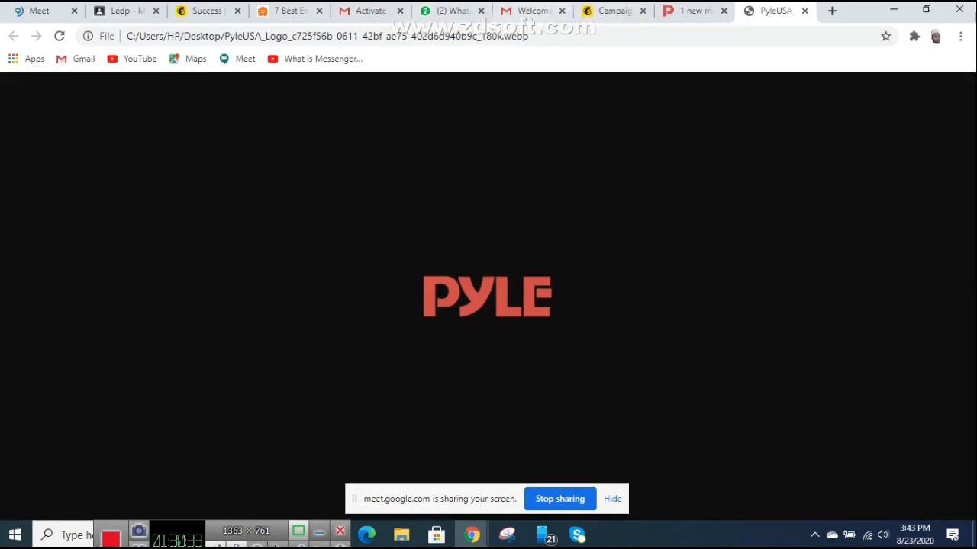
left_click(804, 11)
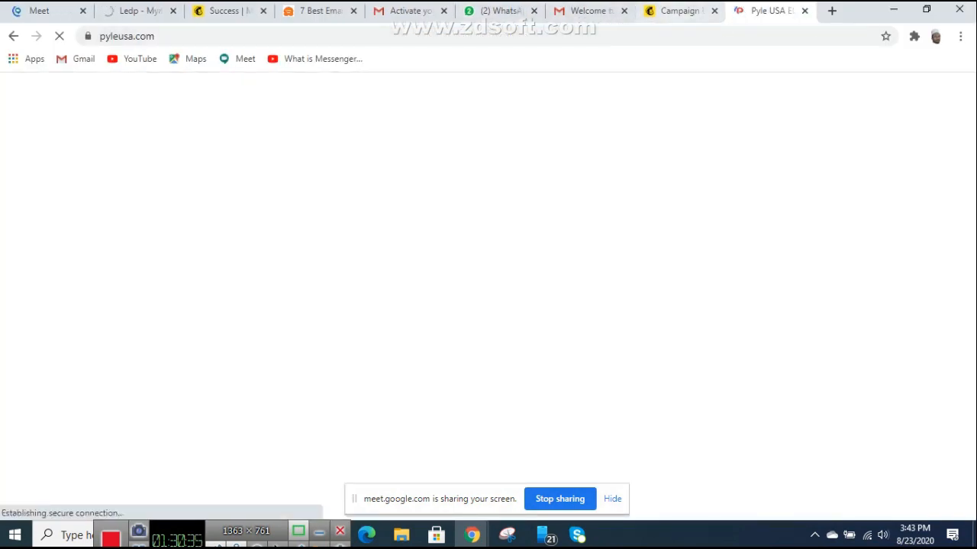
left_click(683, 10)
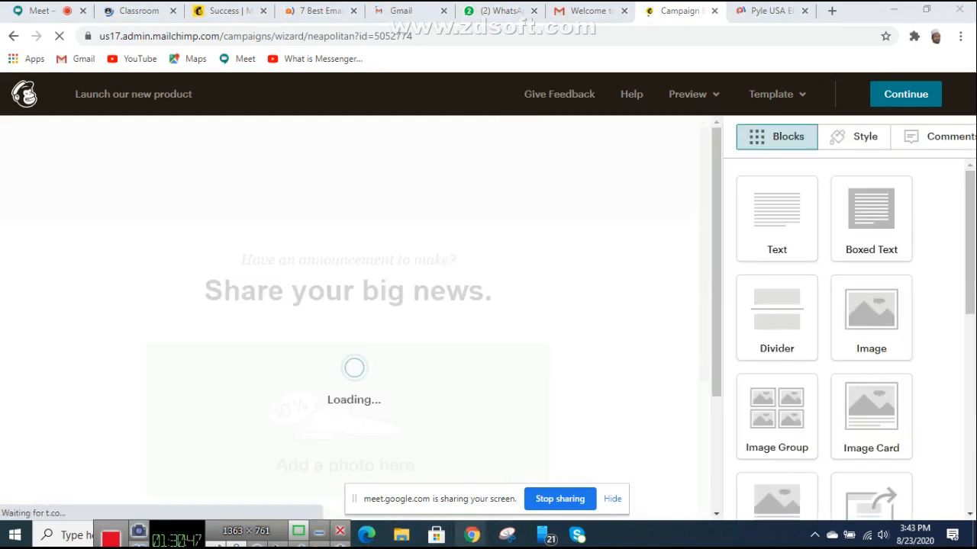
Step: Locate the Meet tab in the restored window and rejoin the call with the camera off
left_click(472, 535)
left_click(42, 11)
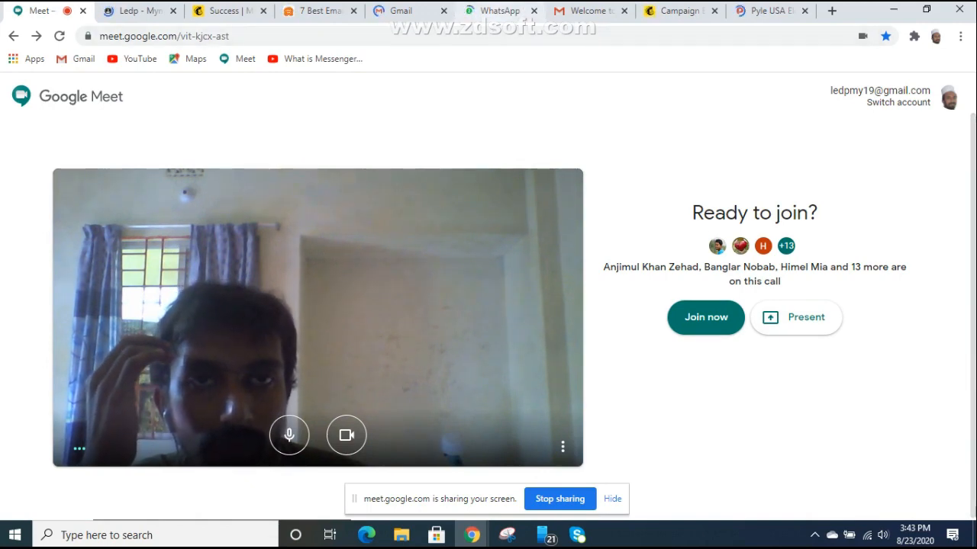
left_click(499, 11)
left_click(410, 11)
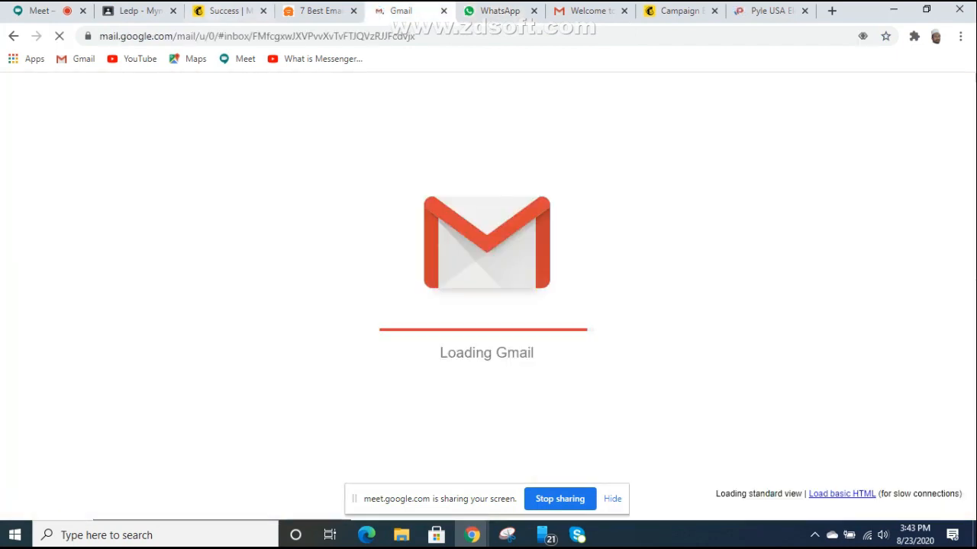
left_click(42, 11)
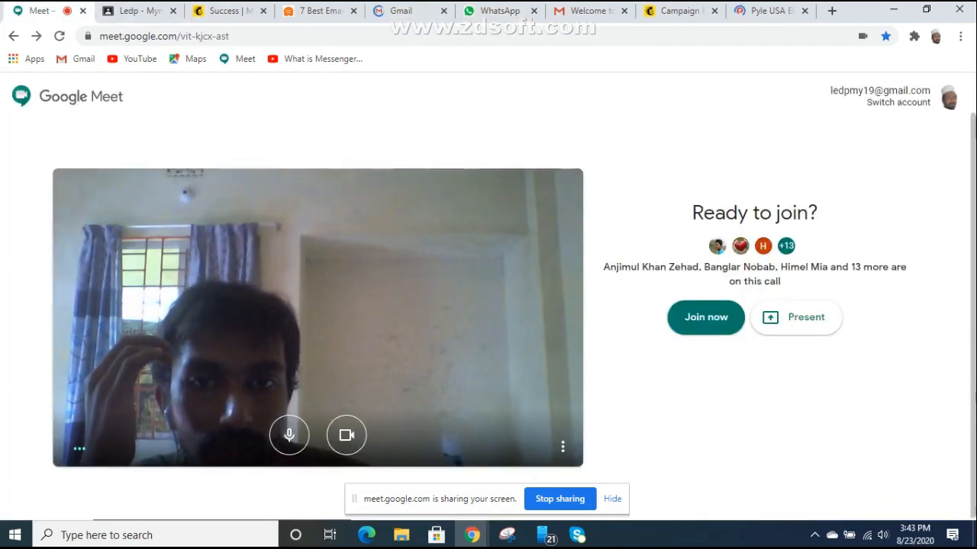
left_click(346, 435)
left_click(706, 316)
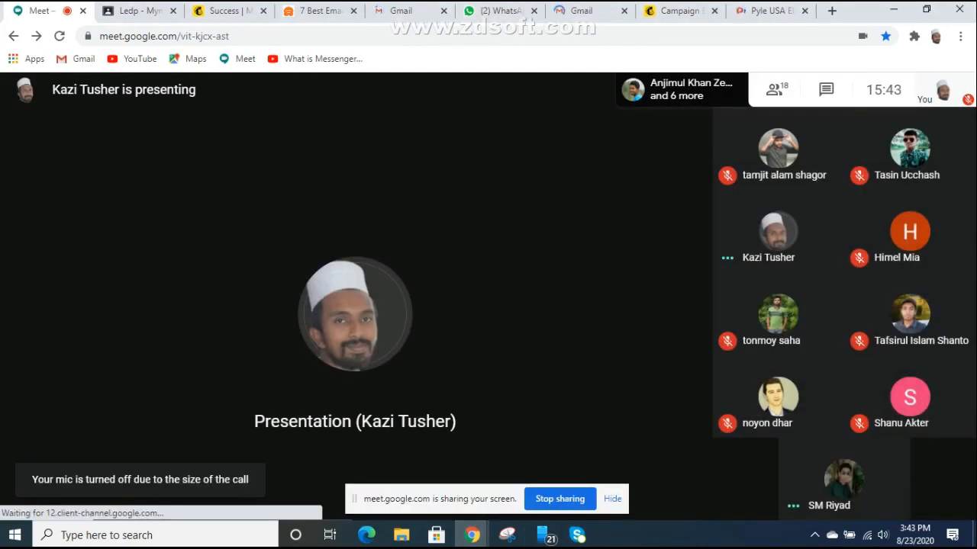
Step: Close the old presenting window, turn the microphone on, and return to the Mailchimp campaign
left_click(893, 10)
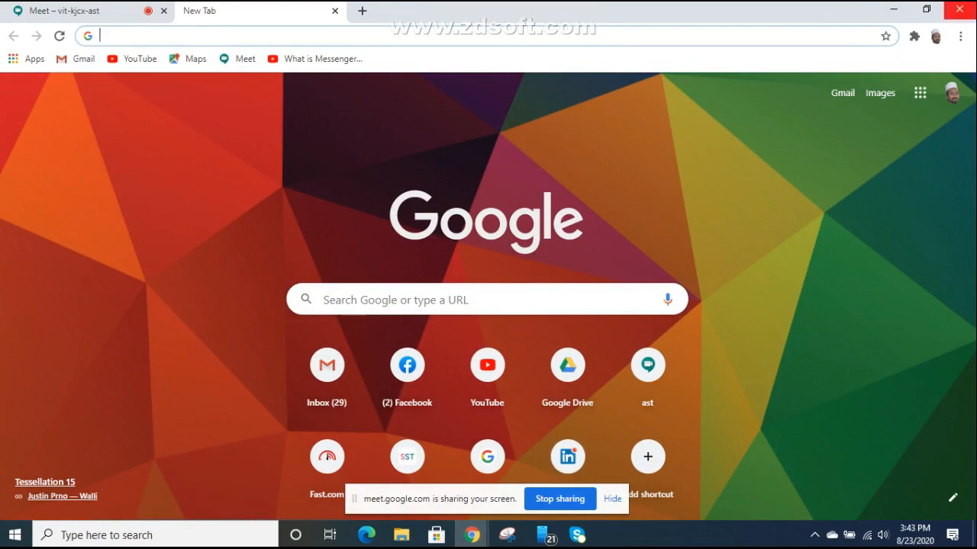
left_click(959, 9)
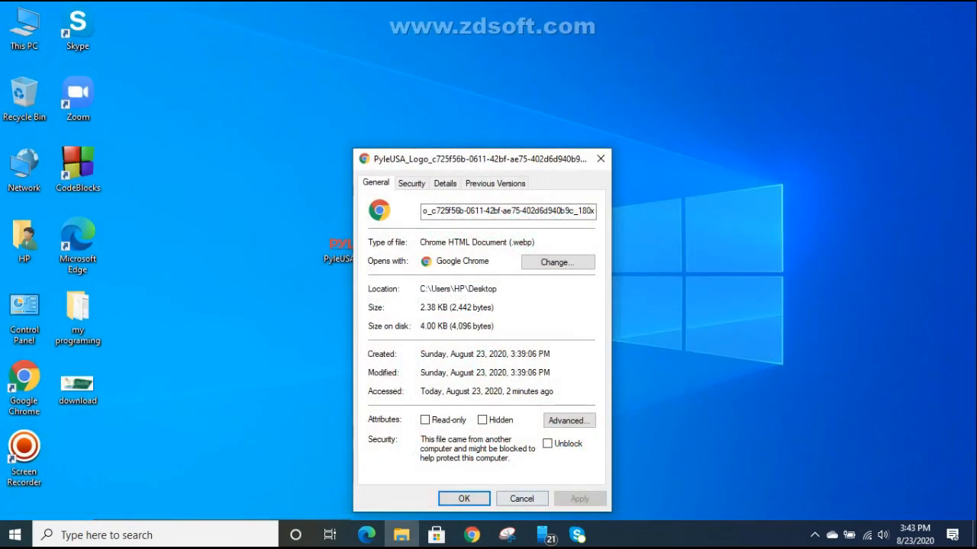
left_click(472, 535)
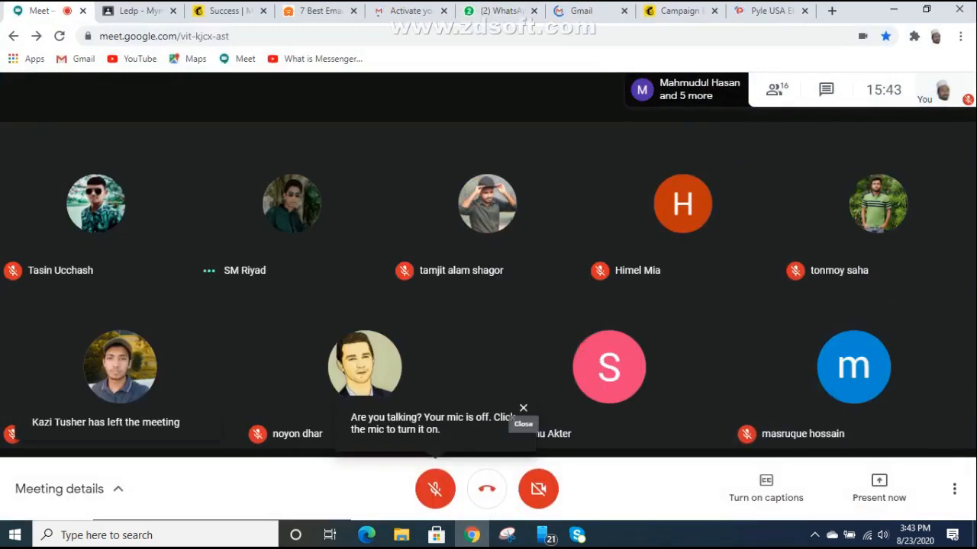
left_click(435, 488)
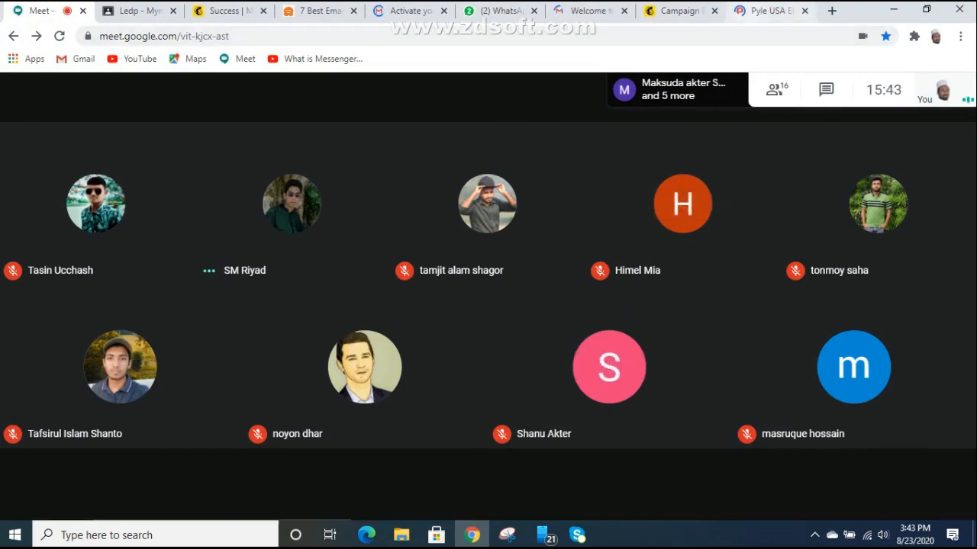
left_click(770, 10)
left_click(682, 11)
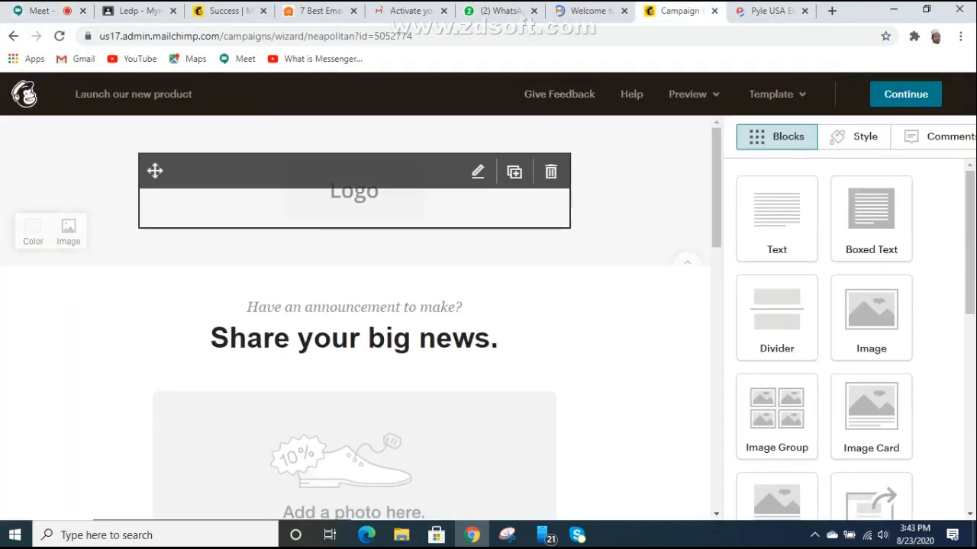
Step: Open the Logo block's image settings and present the entire screen in the rejoined Meet call
left_click(354, 192)
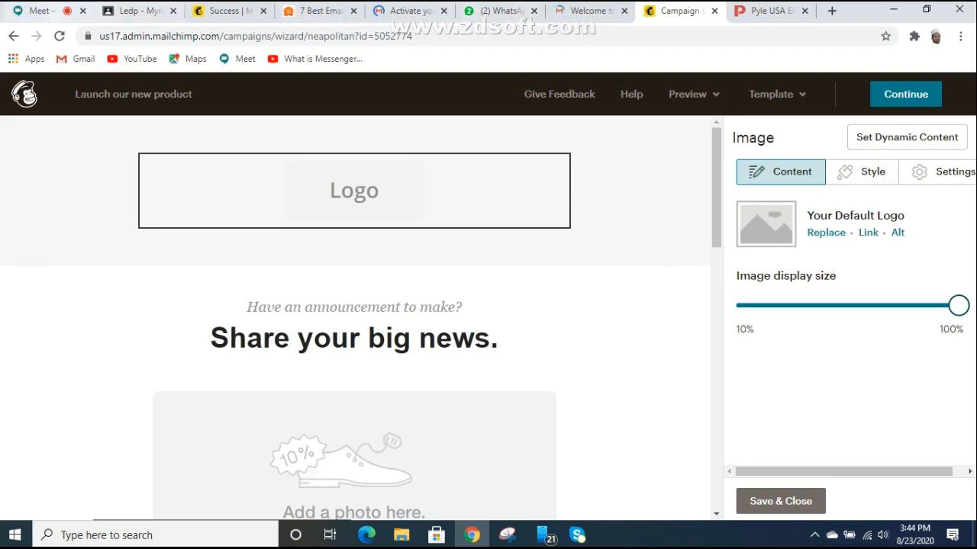
left_click(42, 11)
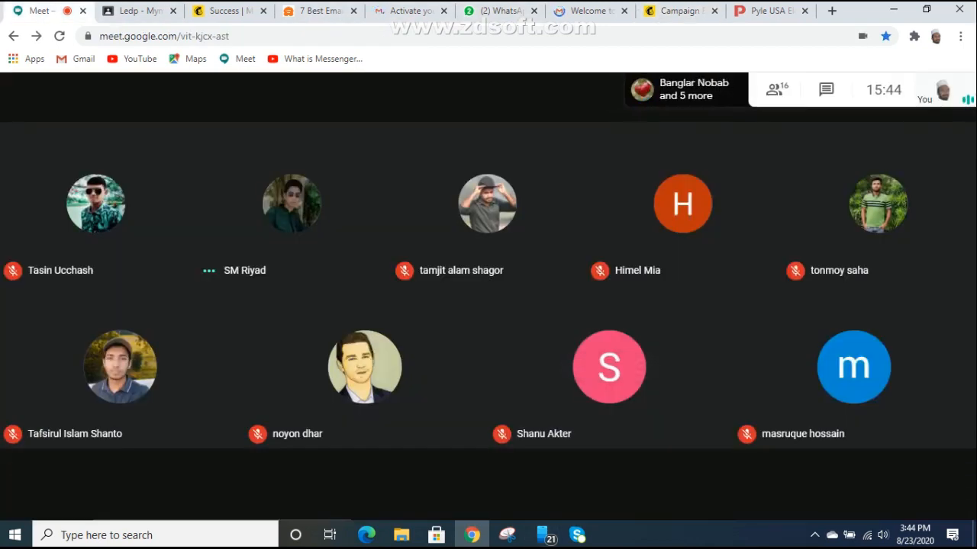
left_click(879, 488)
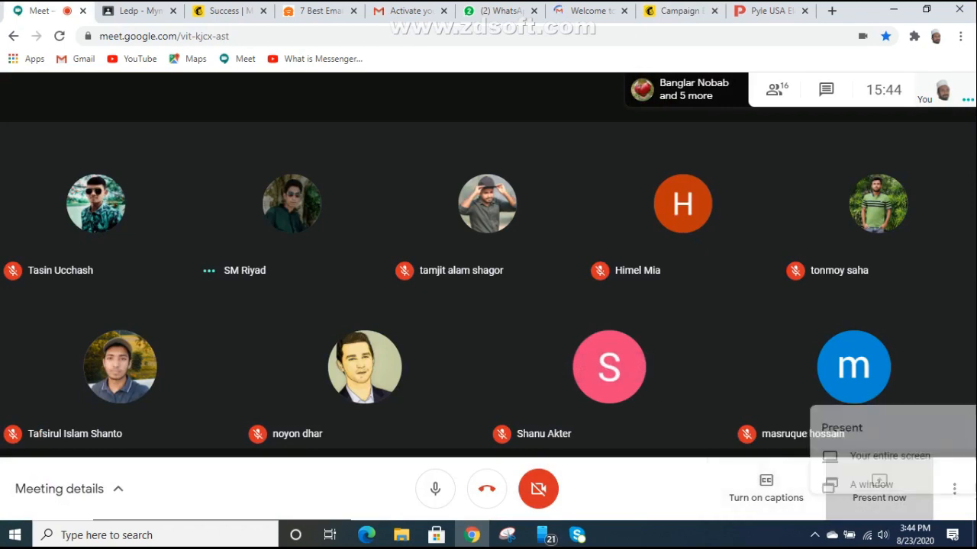
left_click(860, 363)
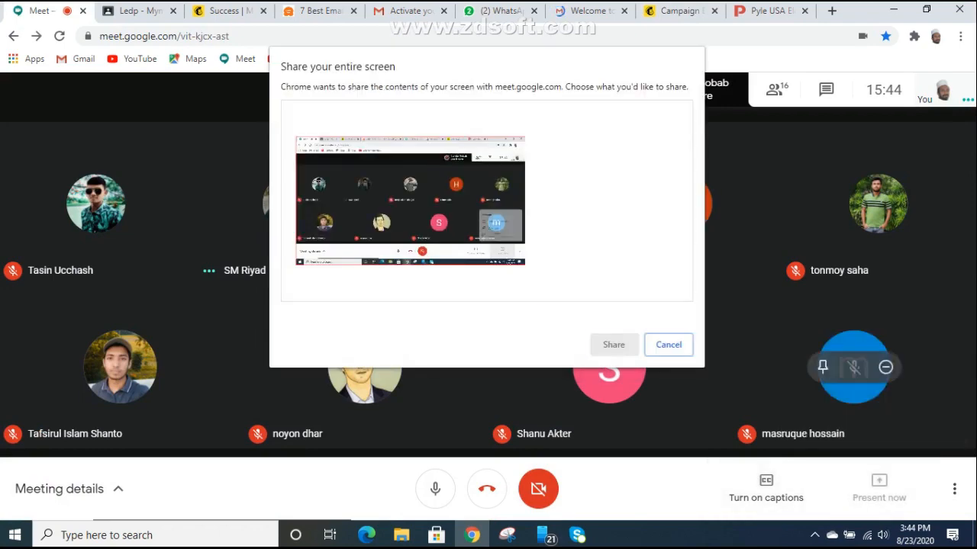
key("Return")
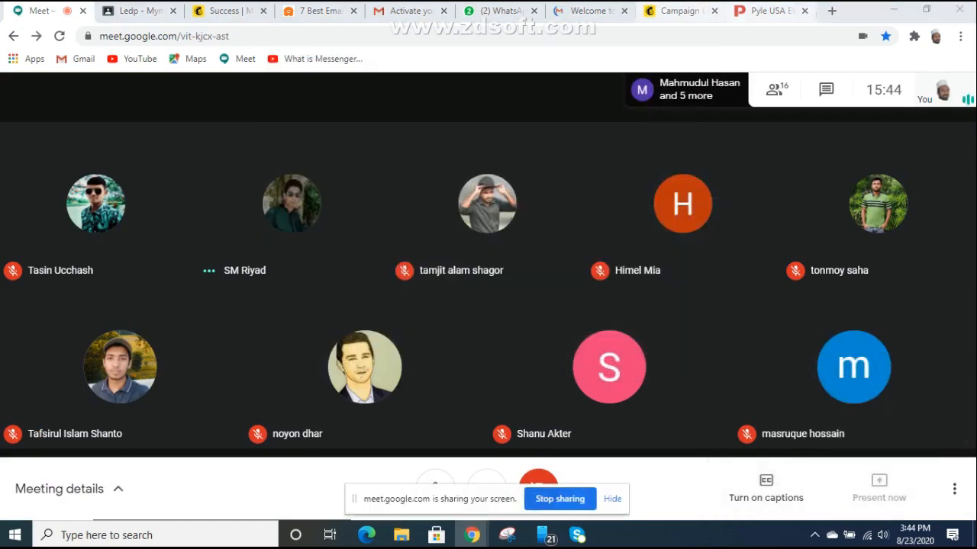
left_click(681, 11)
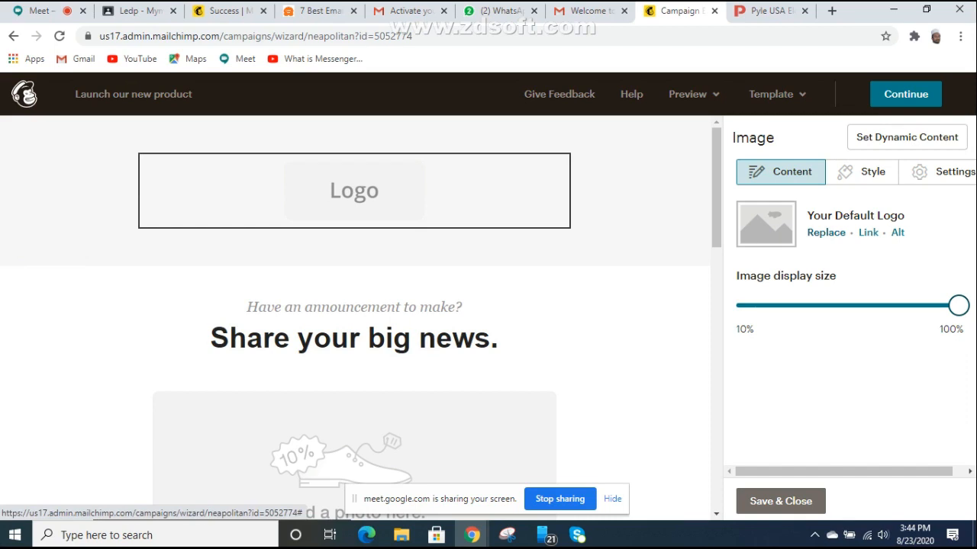
Step: Try uploading the downloaded Pyle logo .webp file as the Logo block image
left_click(826, 232)
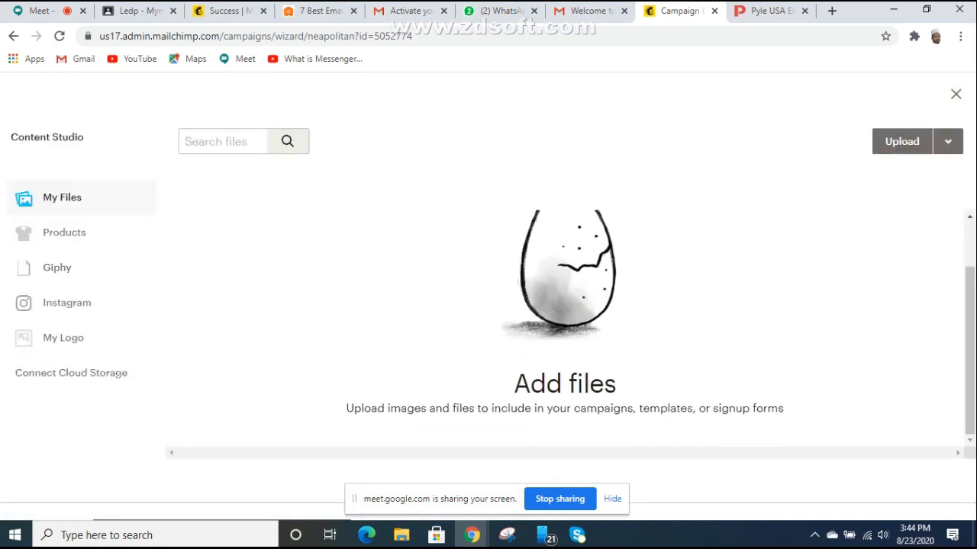
left_click(902, 141)
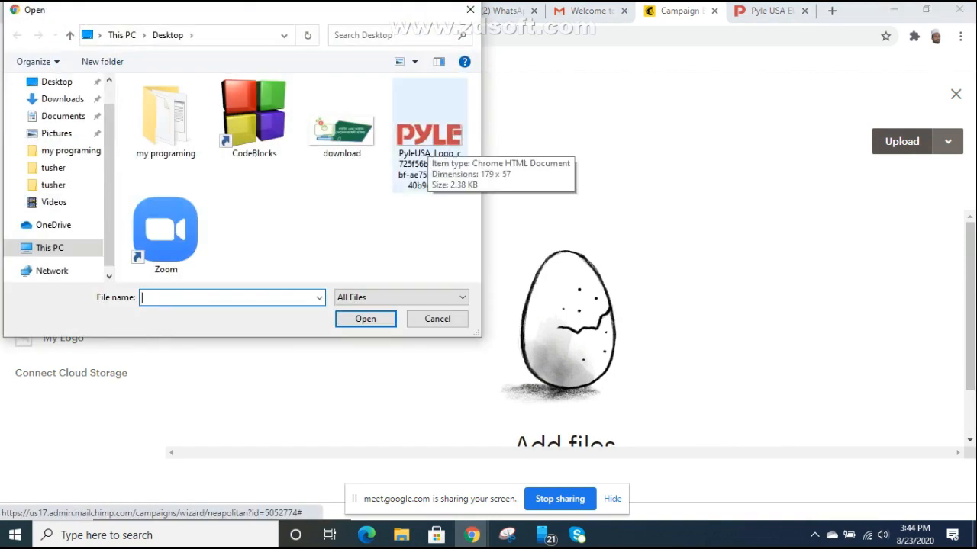
double_click(428, 142)
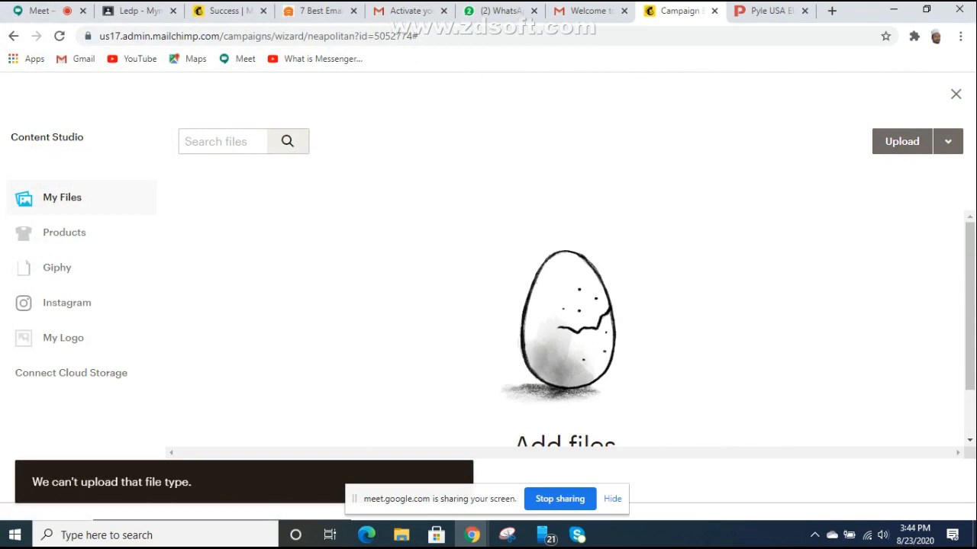
scroll(564, 328, "down", 2)
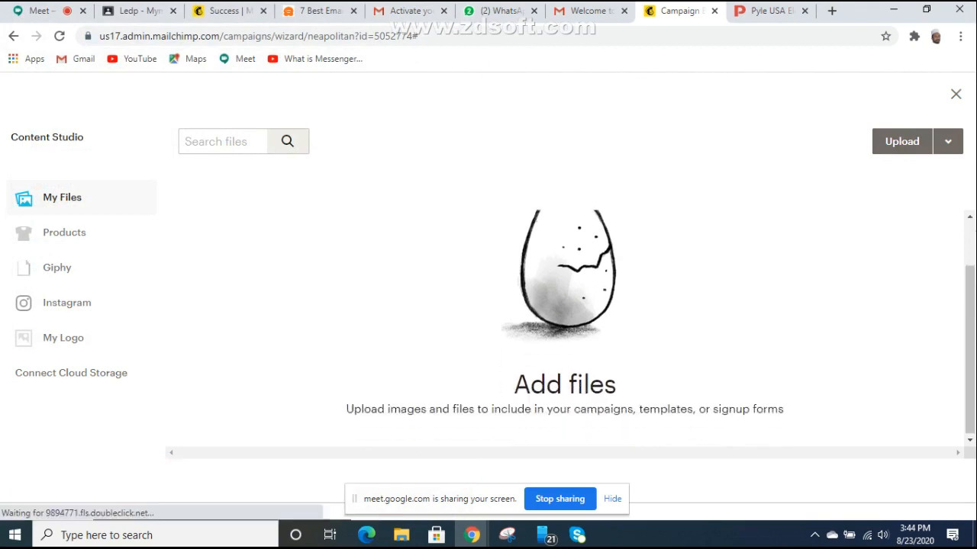
scroll(565, 329, "up", 2)
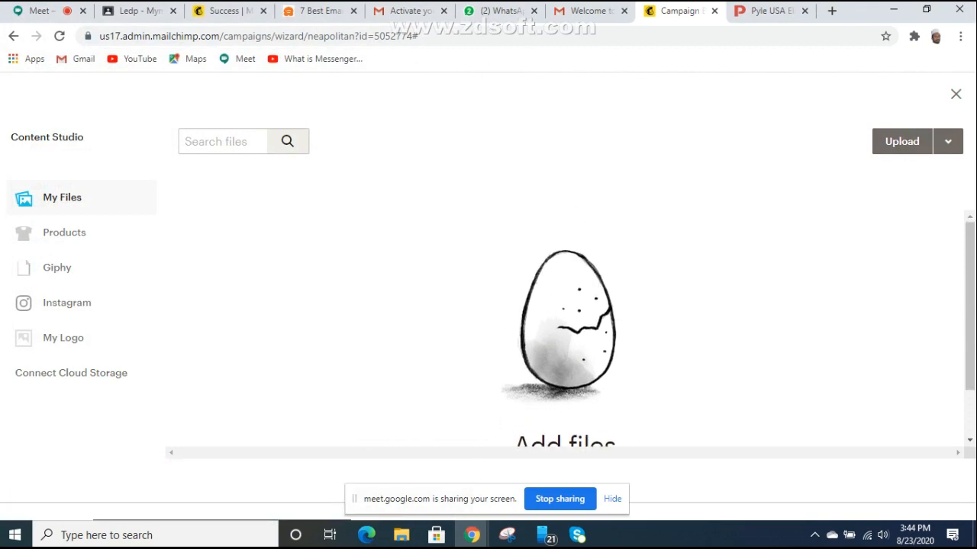
scroll(565, 328, "down", 2)
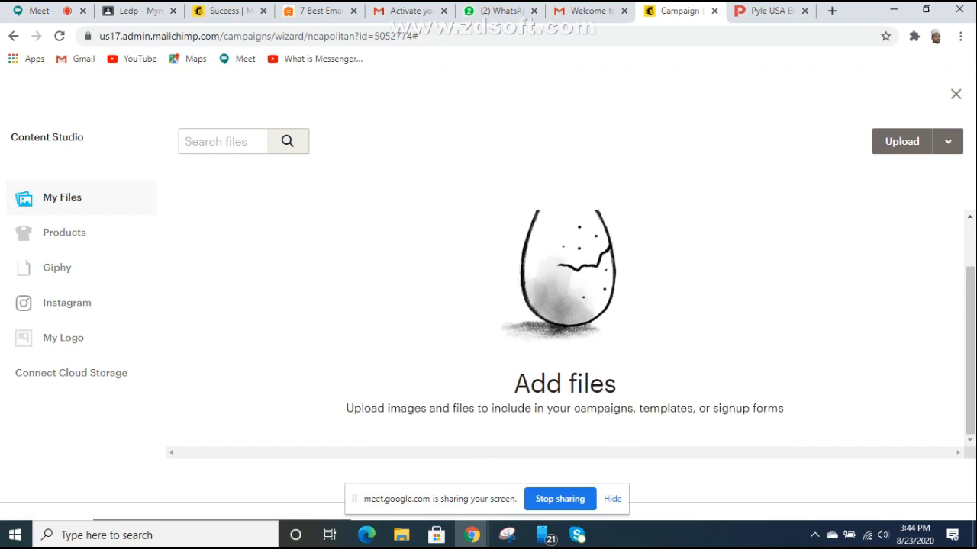
Step: Retry uploading the PYLE logo file and check its file properties on the desktop
left_click(590, 10)
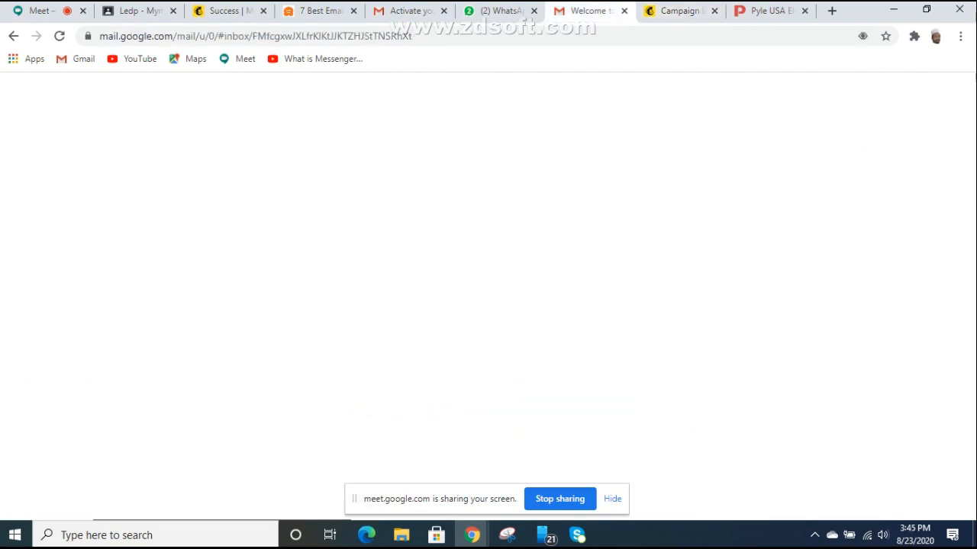
left_click(681, 11)
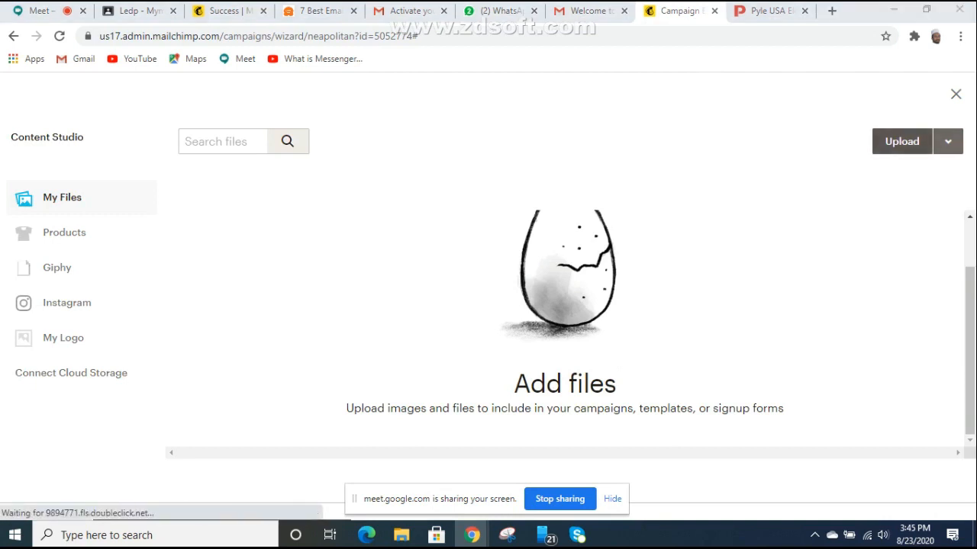
left_click(902, 141)
double_click(429, 135)
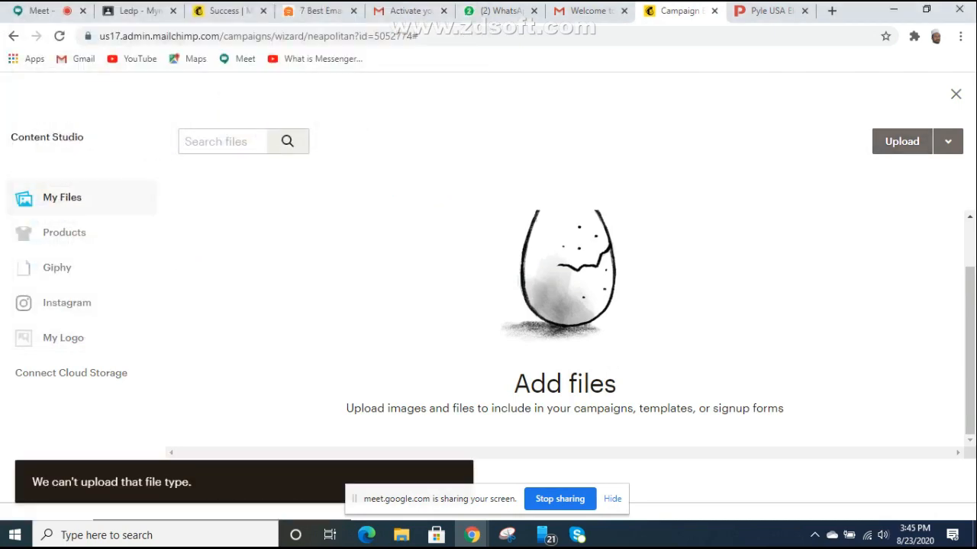
left_click(892, 10)
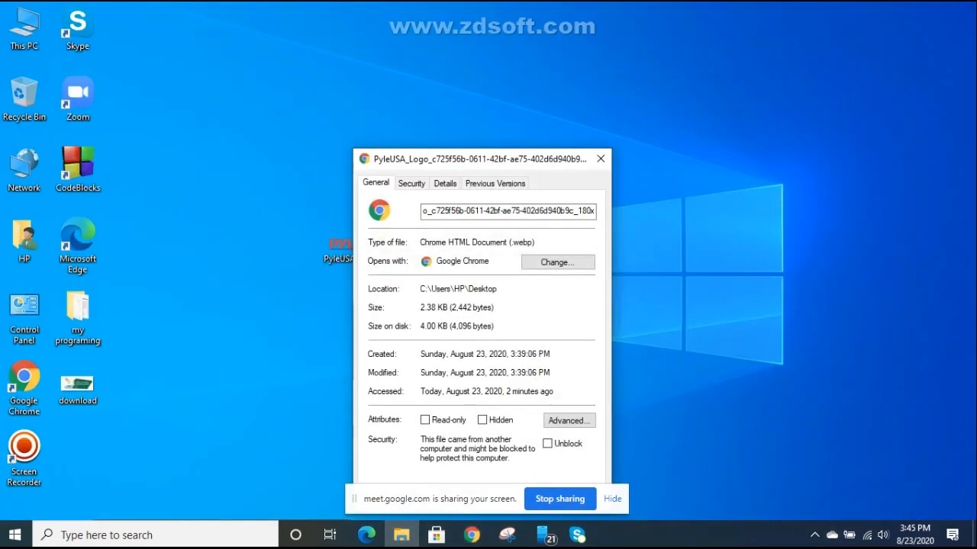
left_click_drag(462, 165, 631, 136)
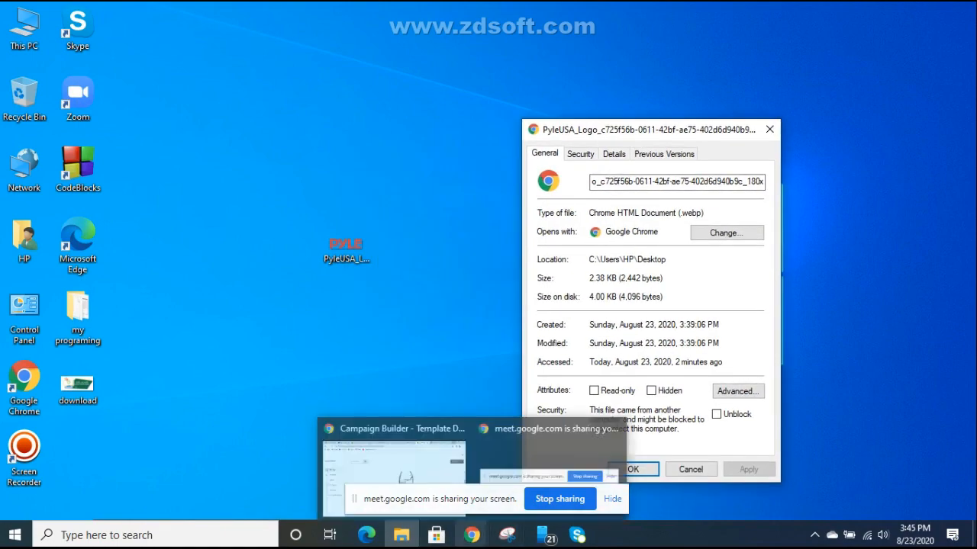
left_click(471, 535)
left_click(393, 470)
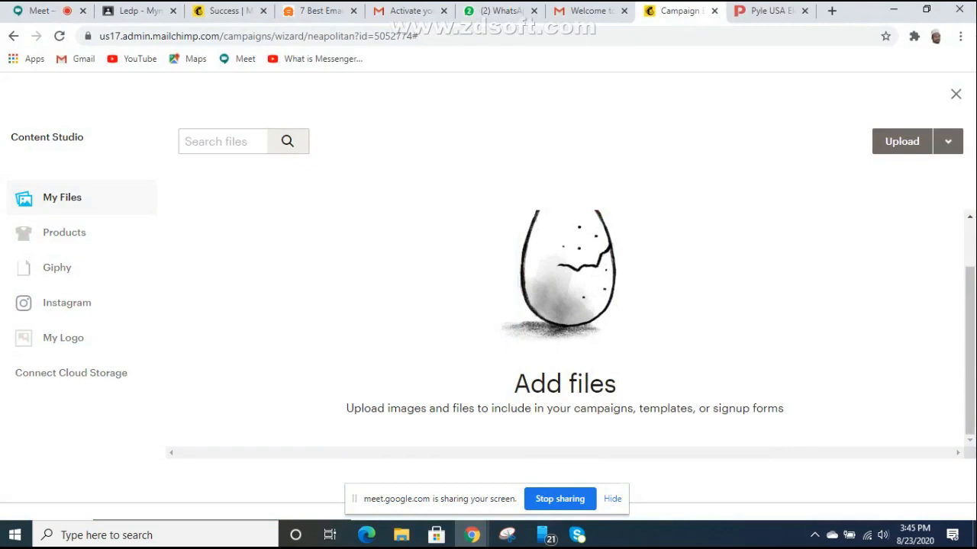
Step: Upload ezgif.com-webp-to-jpg from Downloads as the 179 × 57 logo, then open a new tab
left_click(902, 142)
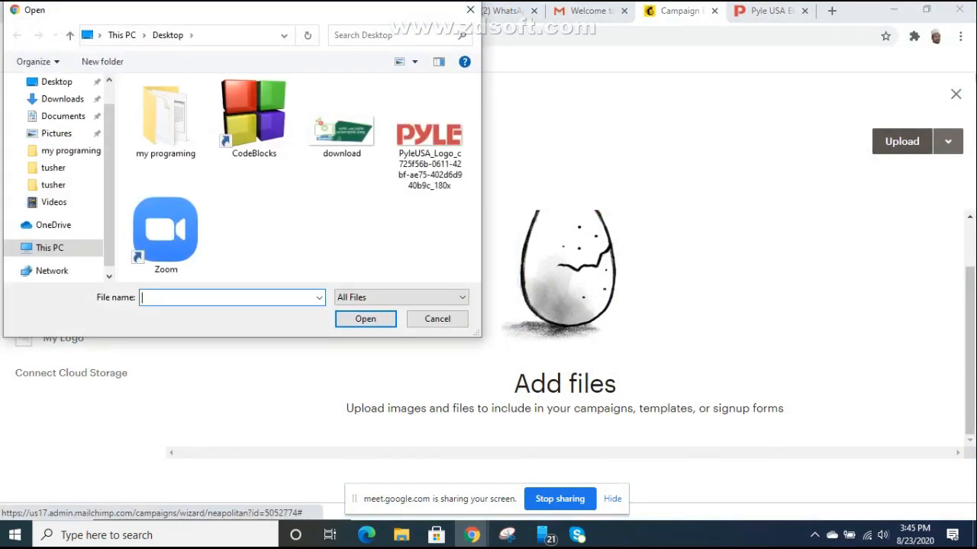
left_click(63, 99)
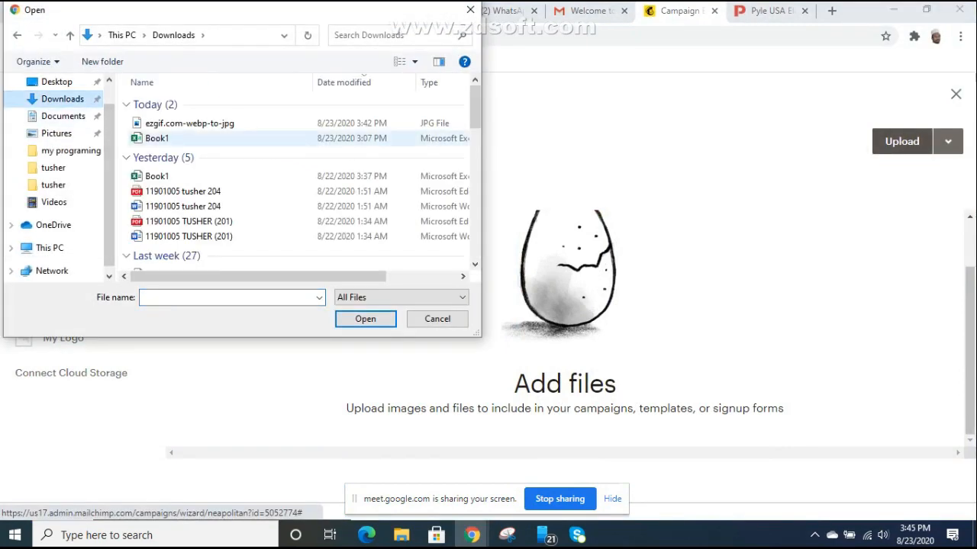
left_click(189, 123)
double_click(189, 123)
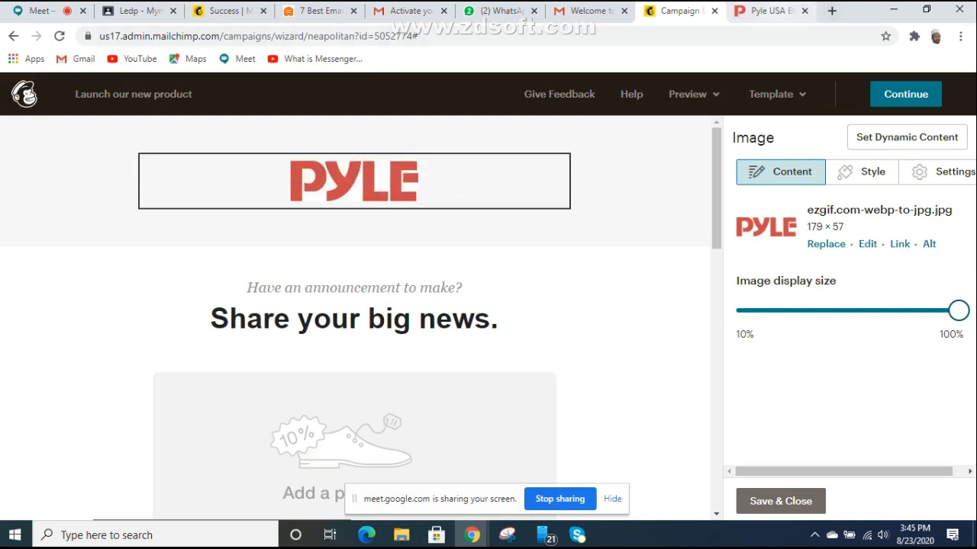
left_click(831, 10)
left_click(489, 35)
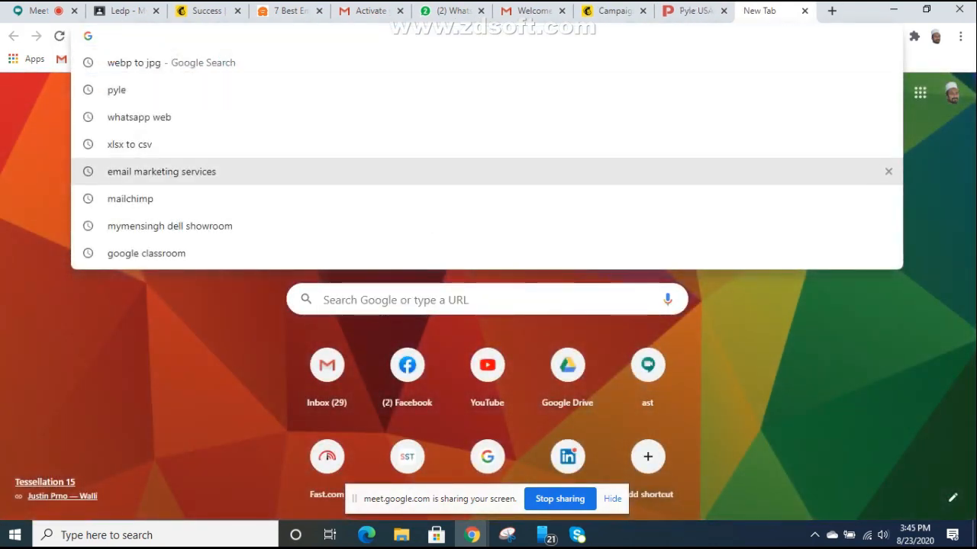
Step: On remove.bg, strip the background from the ezgif.com-webp-to-jpg logo and download the PNG preview
type("remo")
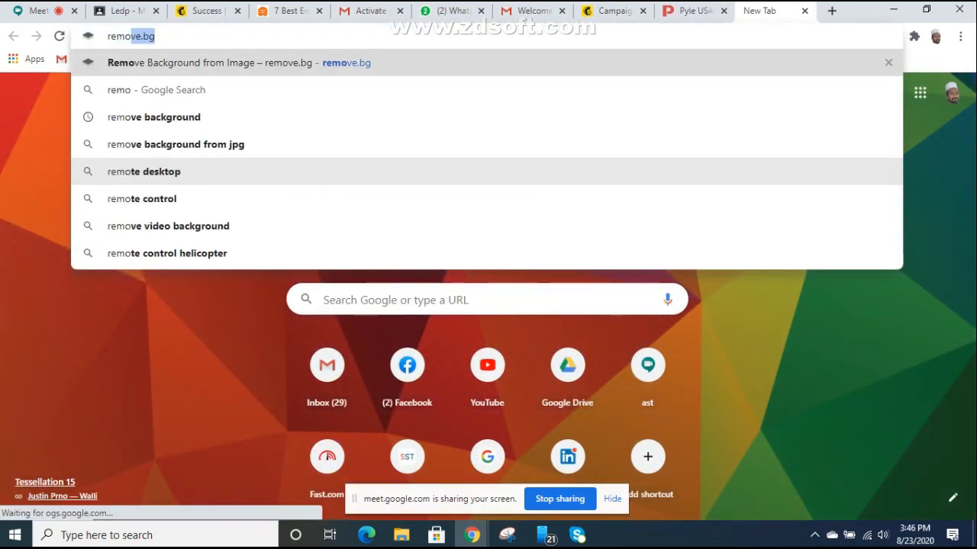
key("Return")
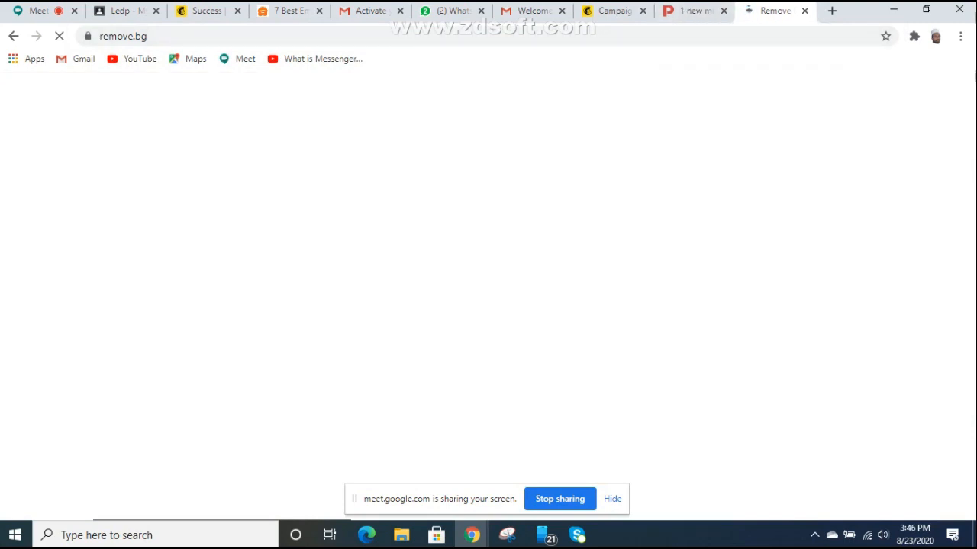
scroll(664, 348, "down", 1)
left_click(665, 348)
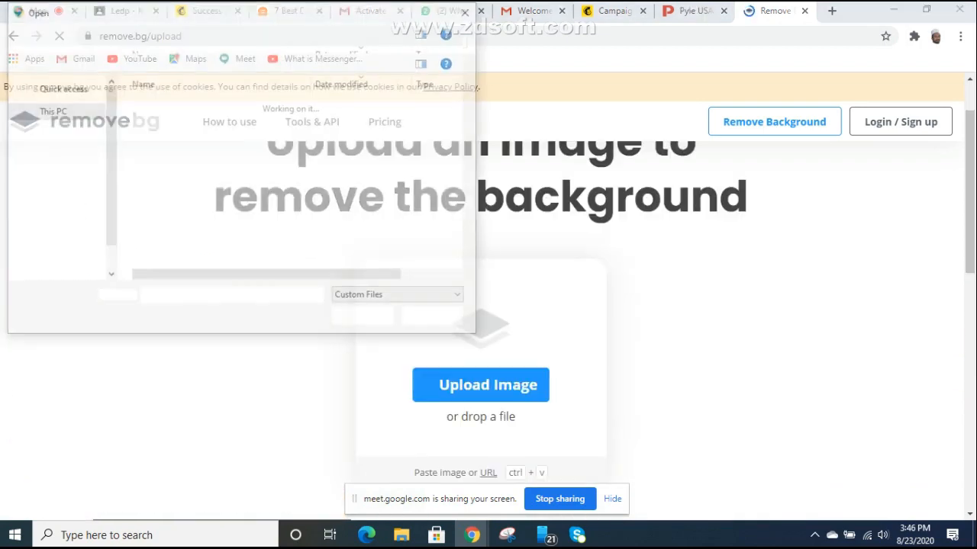
double_click(206, 124)
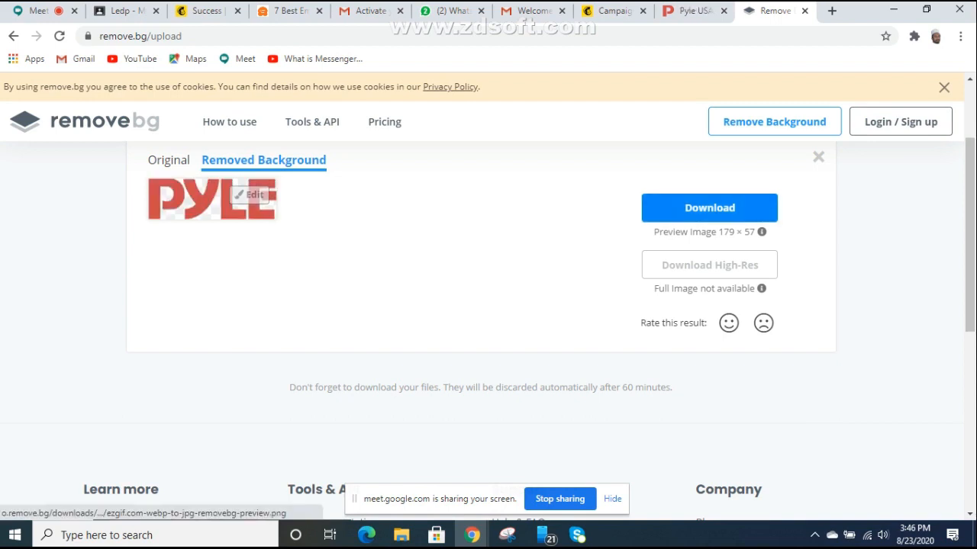
left_click(710, 207)
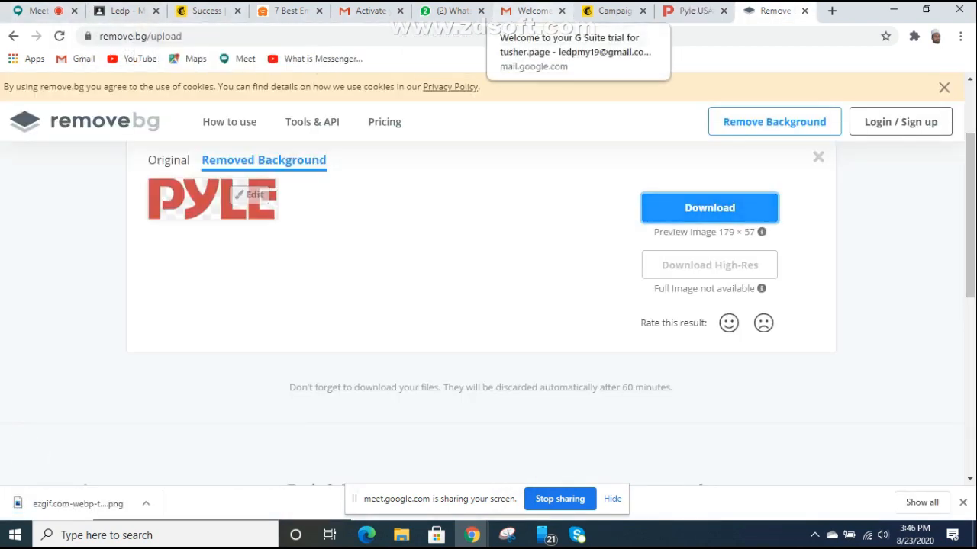
left_click(611, 11)
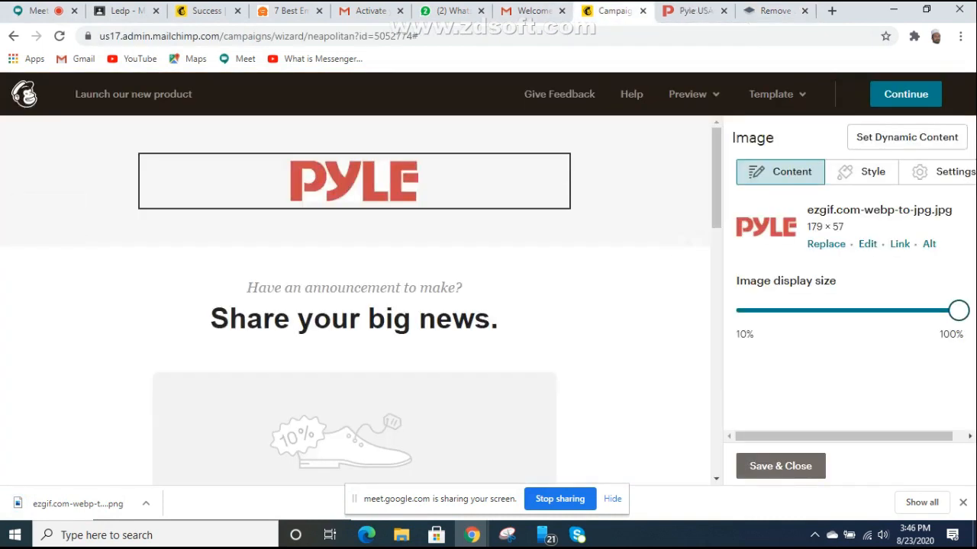
Step: Replace the header logo with ezgif.com-webp-to-jpg-removebg-preview from Downloads
left_click(826, 243)
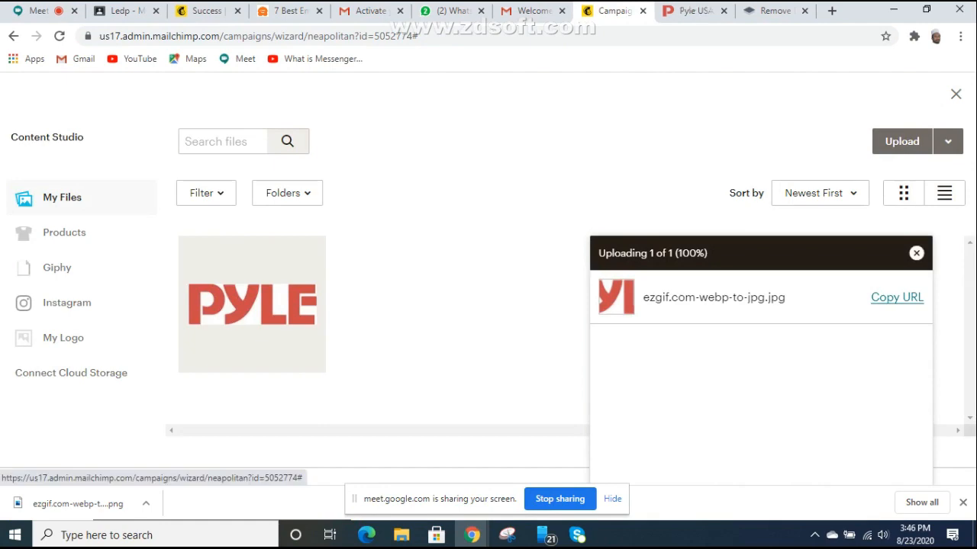
left_click(917, 253)
left_click(902, 141)
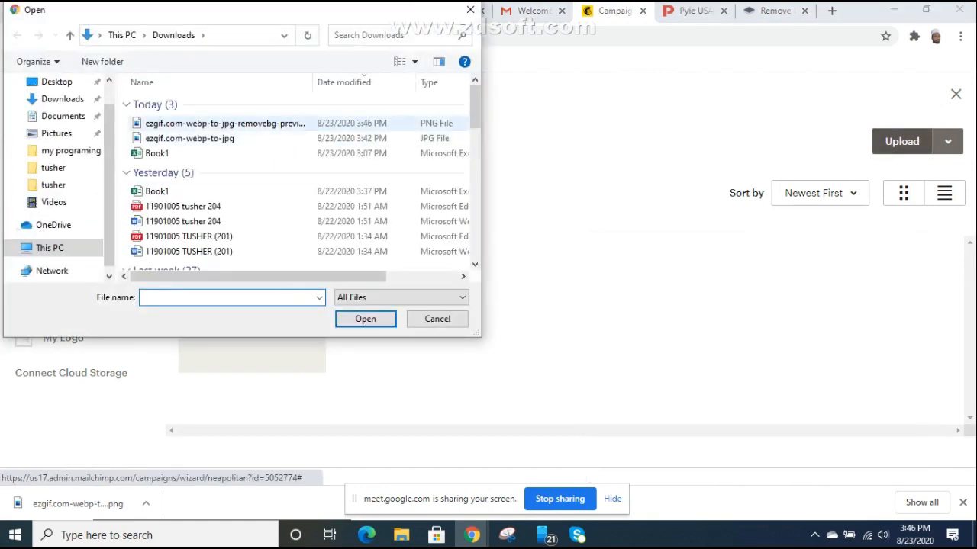
double_click(226, 122)
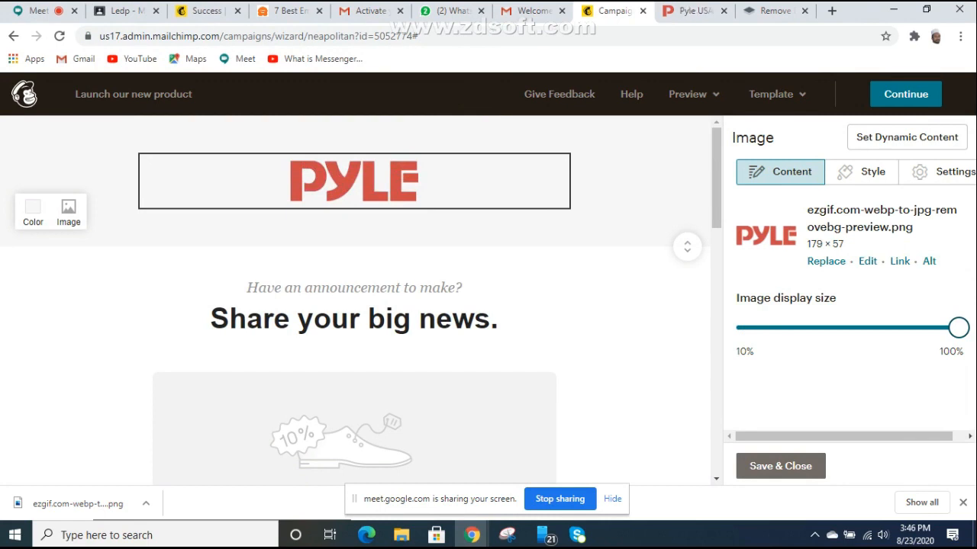
scroll(355, 252, "down", 1)
scroll(355, 275, "up", 1)
Step: Copy the pyleusa.com 'FREE US SHIPPING | 30-DAY RETURNS | 1-YEAR WARRANTY' banner, then Save & Close the logo block
left_click(691, 10)
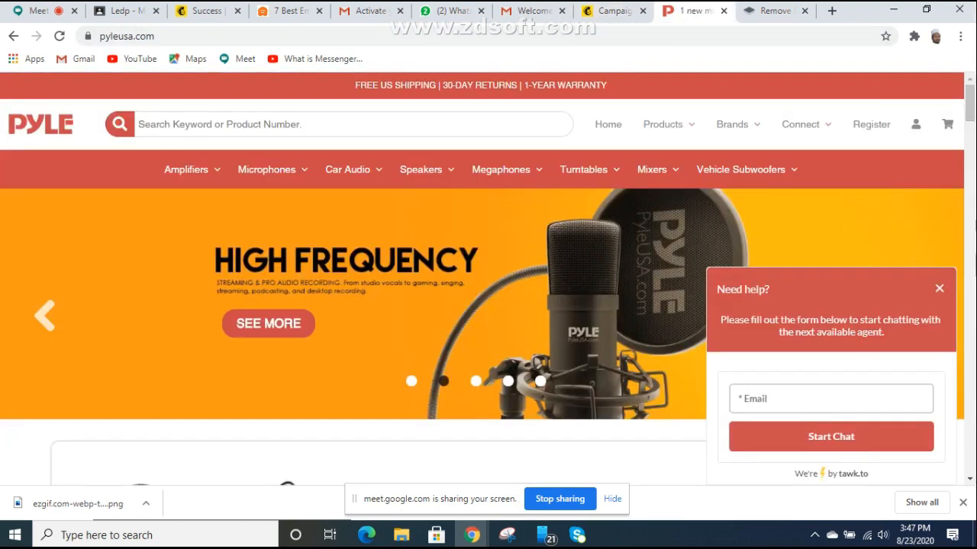
left_click(940, 289)
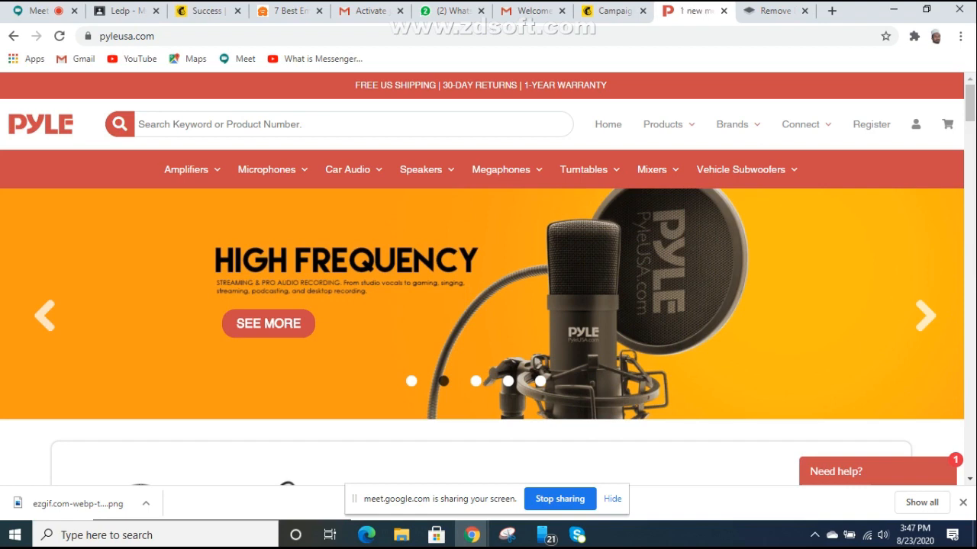
left_click_drag(423, 85, 355, 85)
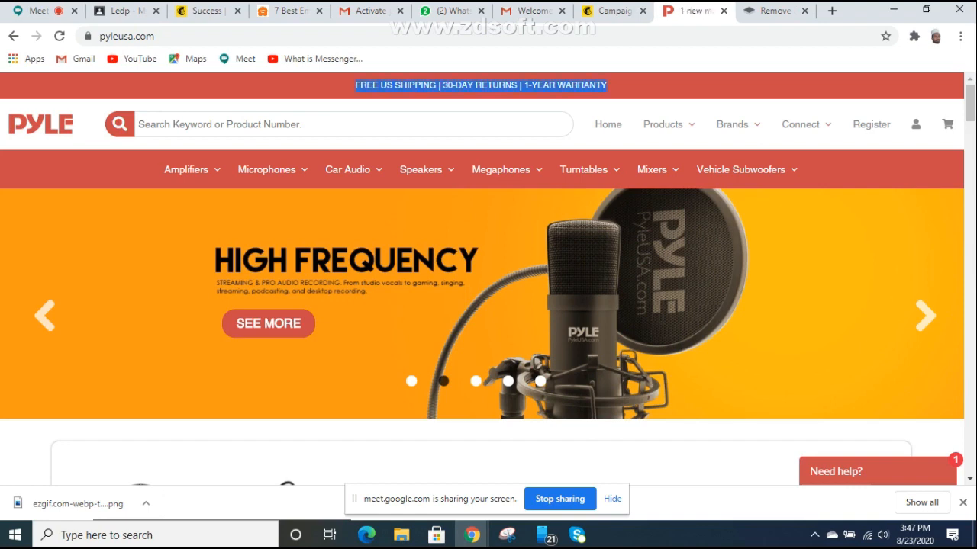
right_click(395, 82)
left_click(429, 90)
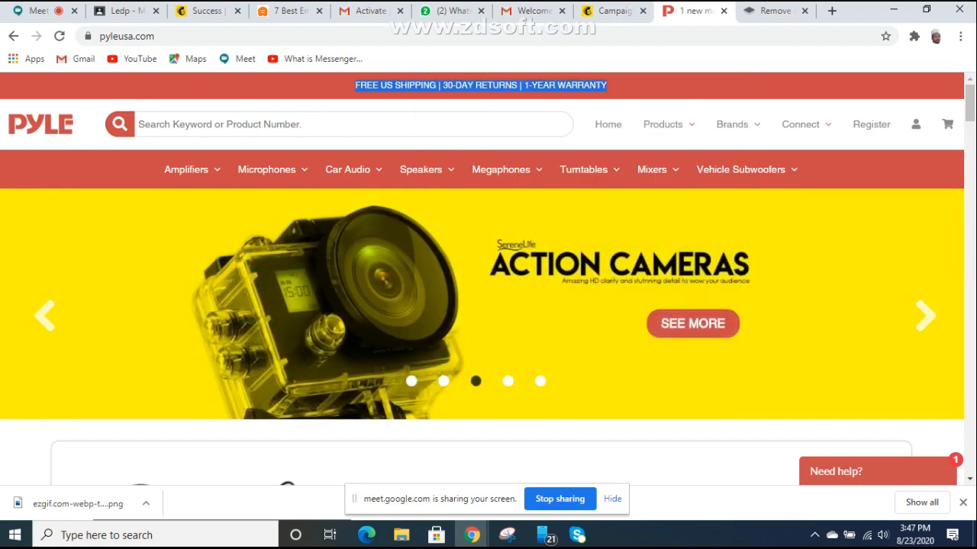
left_click(610, 11)
left_click(780, 467)
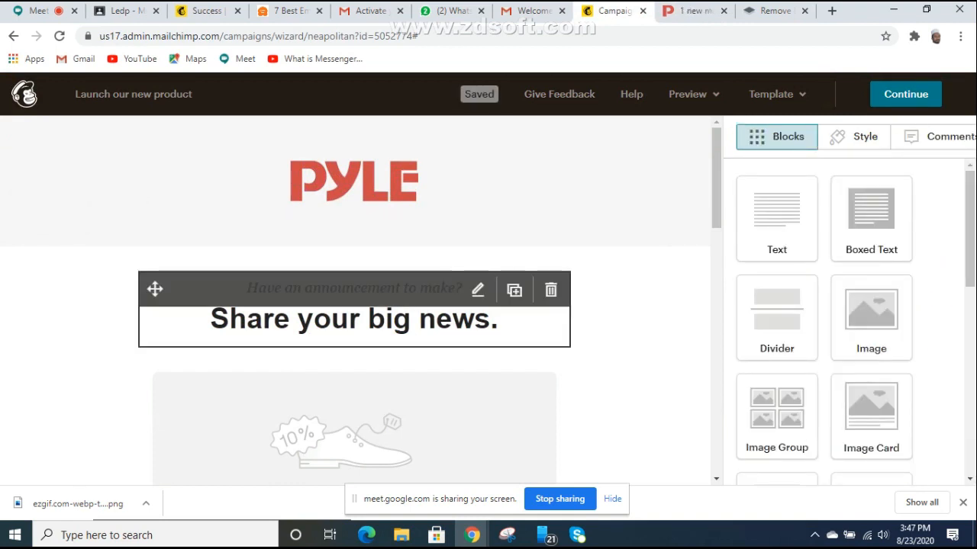
Step: Paste the shipping/returns/warranty text over the 'Have an announcement to make?' line in the text block
left_click(478, 290)
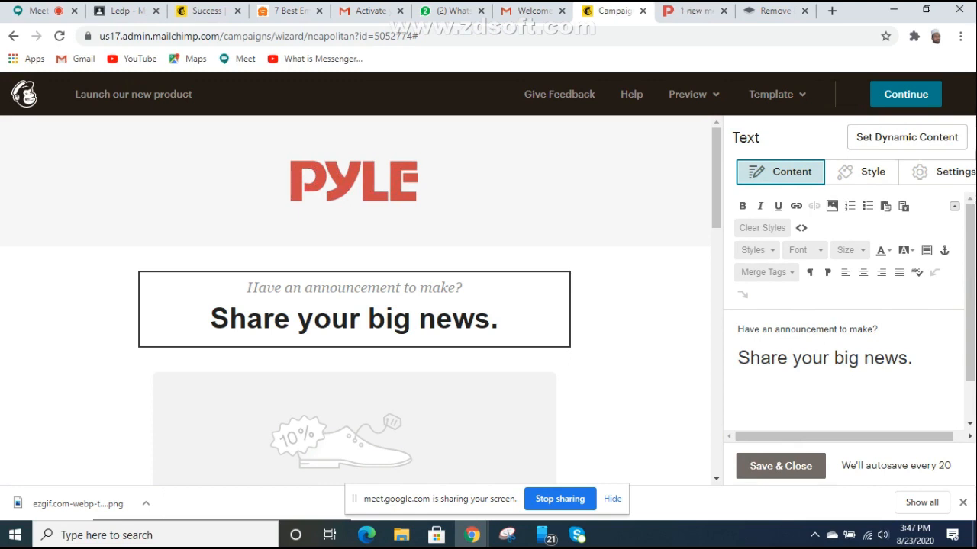
left_click_drag(879, 330, 737, 330)
left_click(736, 330)
key("Return")
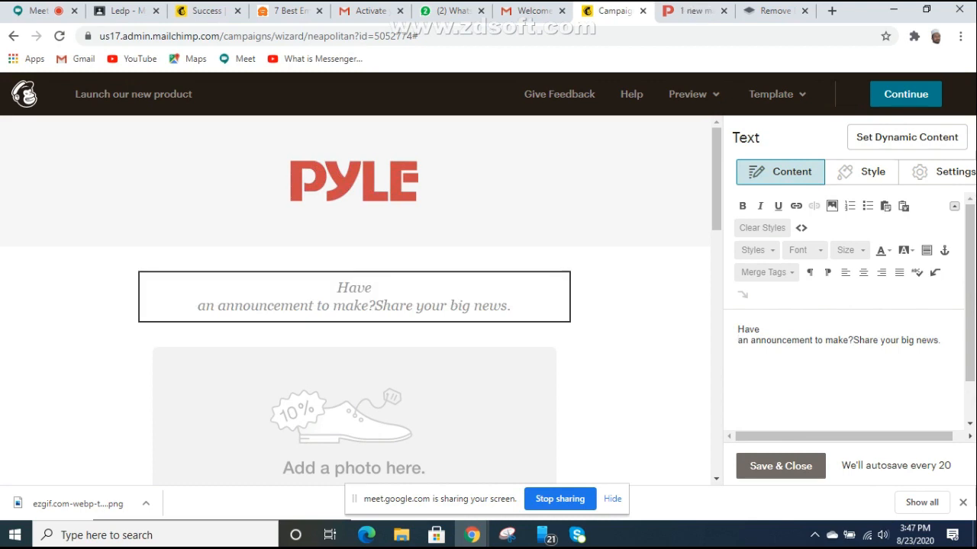
key("Return")
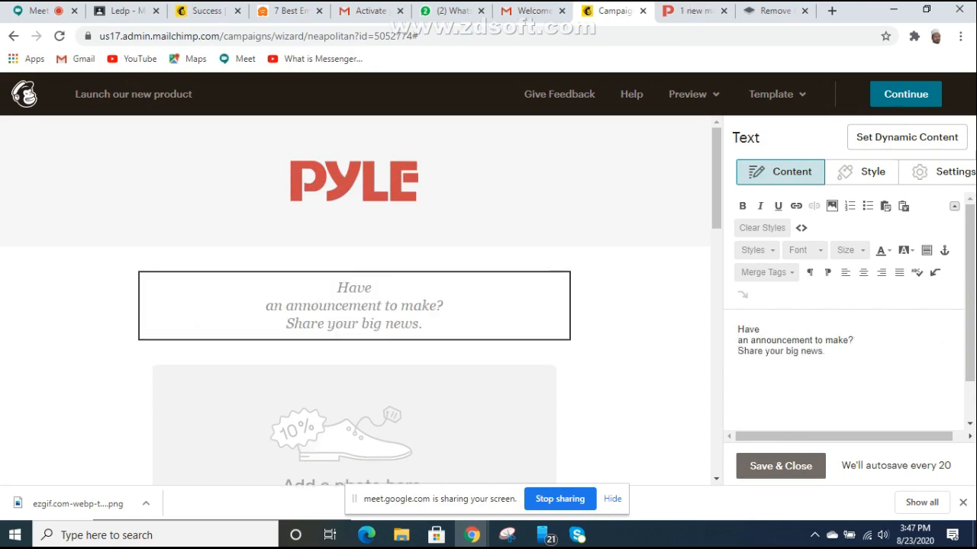
key("Return")
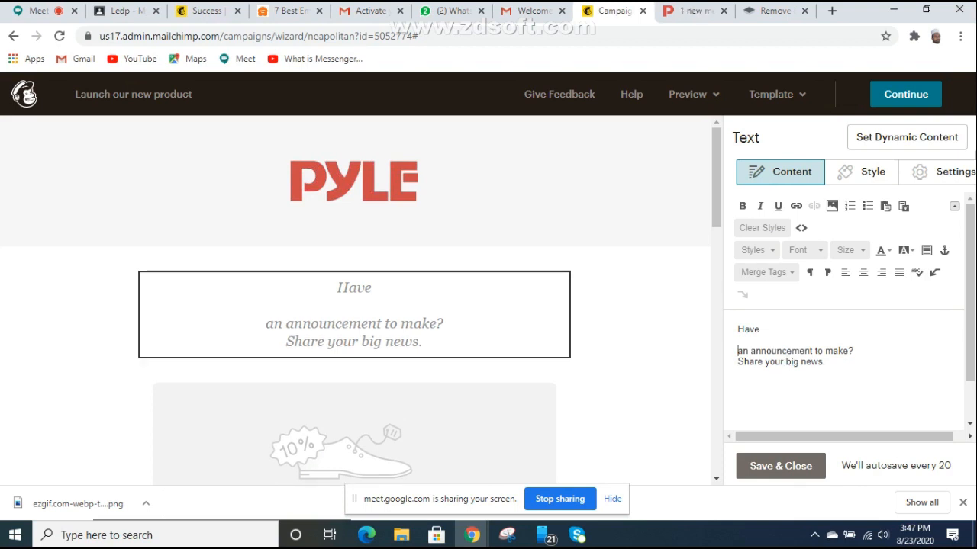
key("BackSpace")
key("BackSpace")
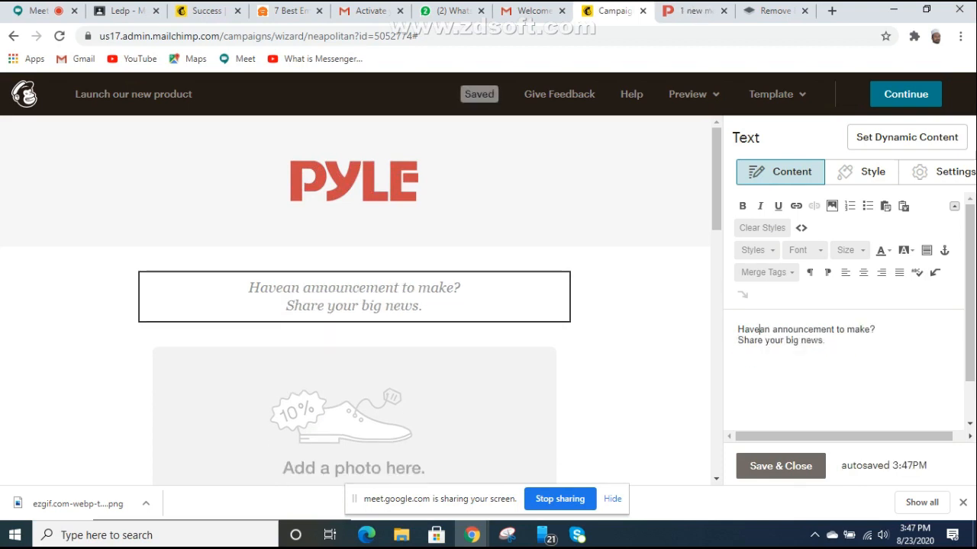
left_click_drag(876, 329, 737, 330)
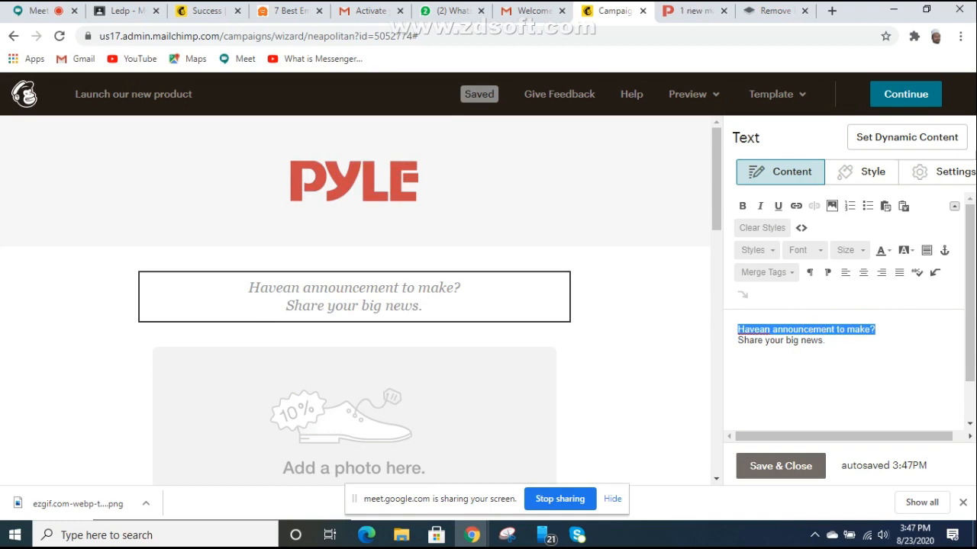
key("ctrl+v")
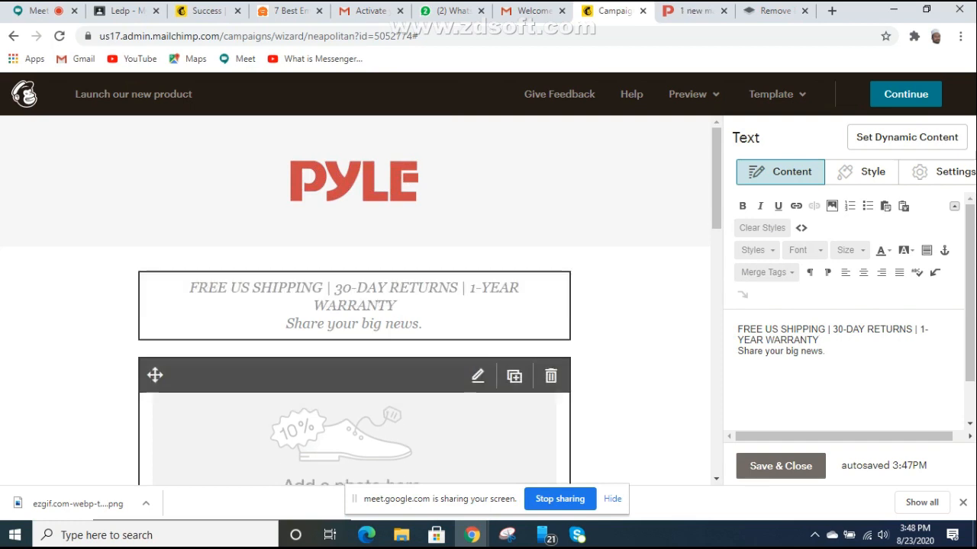
left_click_drag(819, 340, 738, 329)
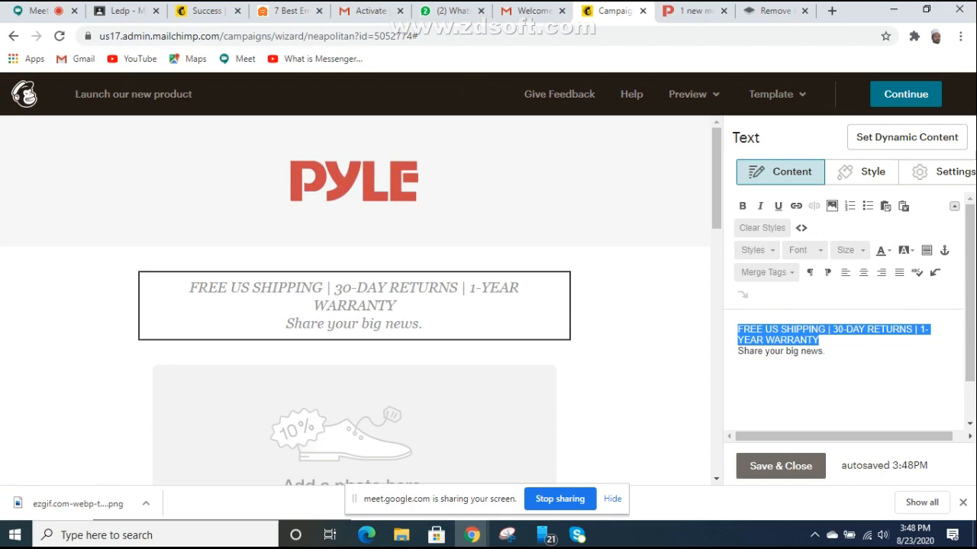
Step: Set the shipping line's font size to 16, after first trying 18
left_click(847, 250)
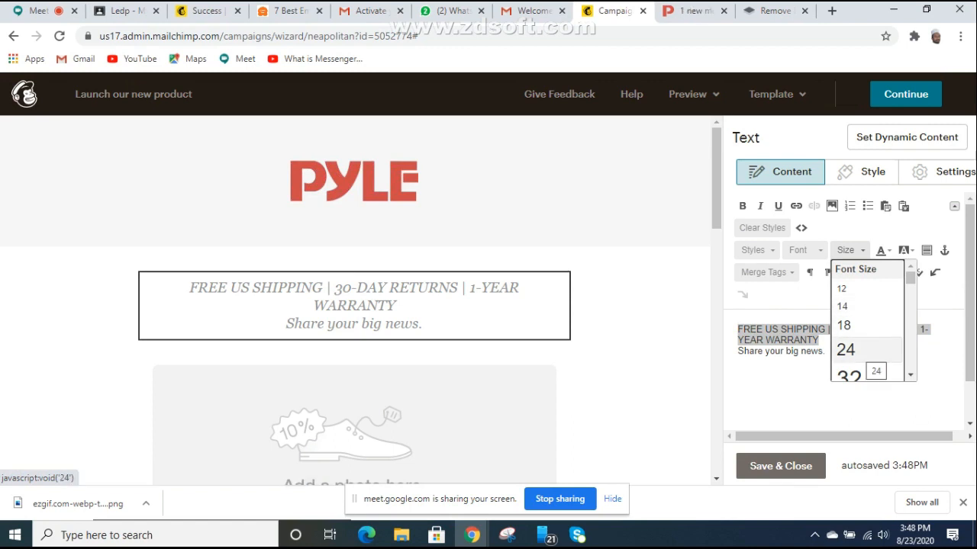
left_click(843, 325)
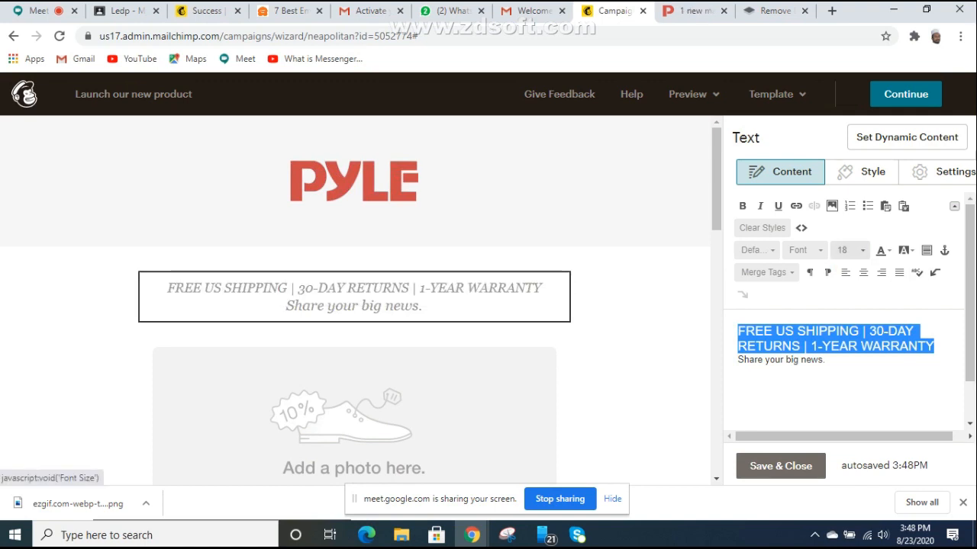
left_click(849, 250)
left_click(843, 278)
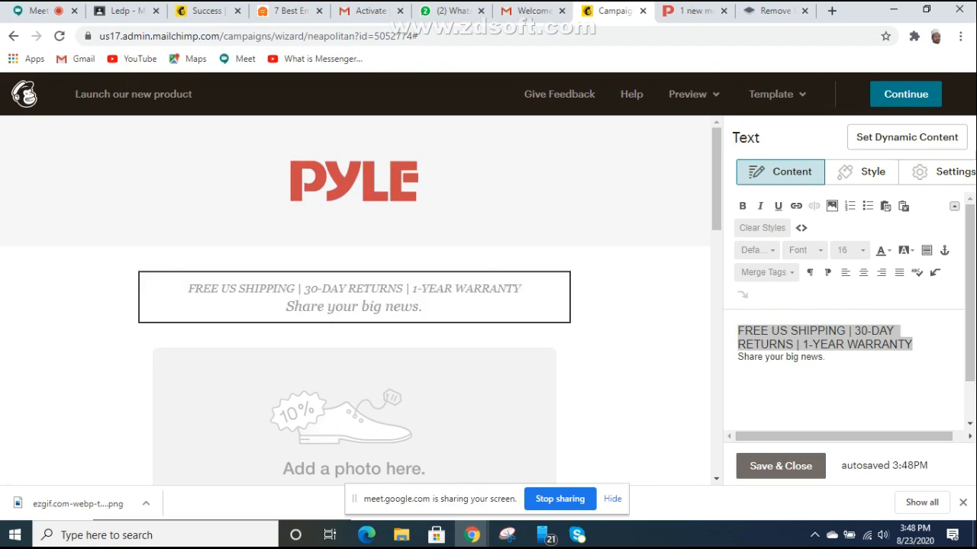
left_click(690, 11)
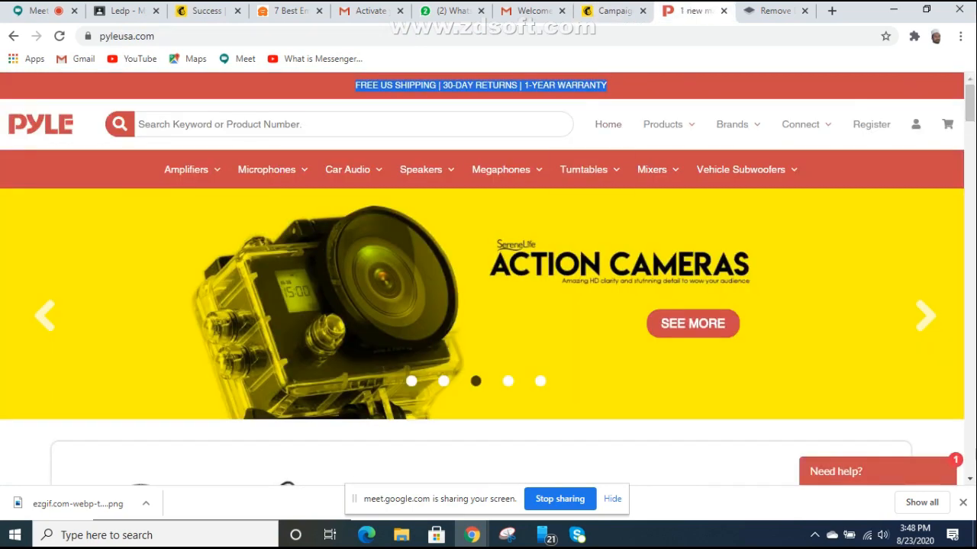
Step: Scroll through the Pyle USA homepage and open the Our Brands page
scroll(480, 138, "down", 8)
scroll(481, 138, "down", 10)
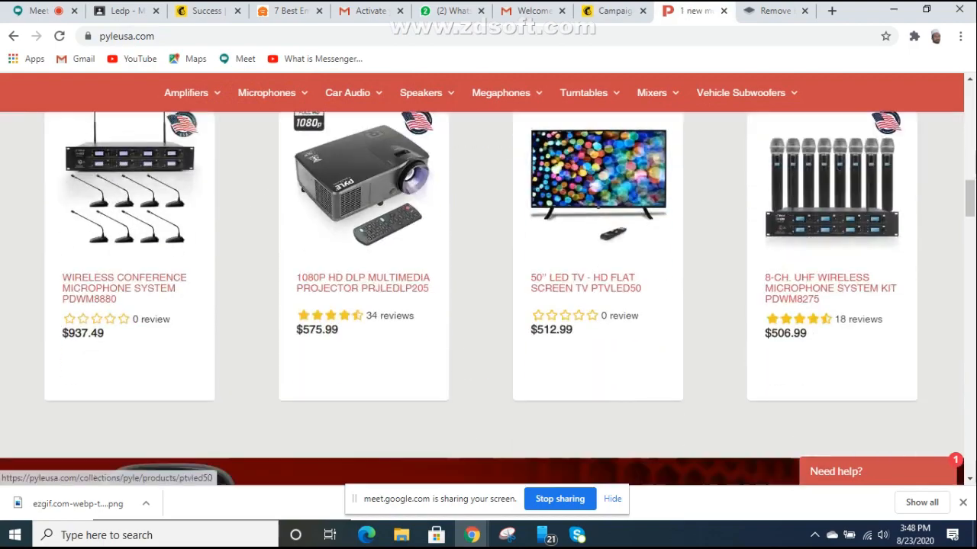
scroll(481, 297, "up", 3)
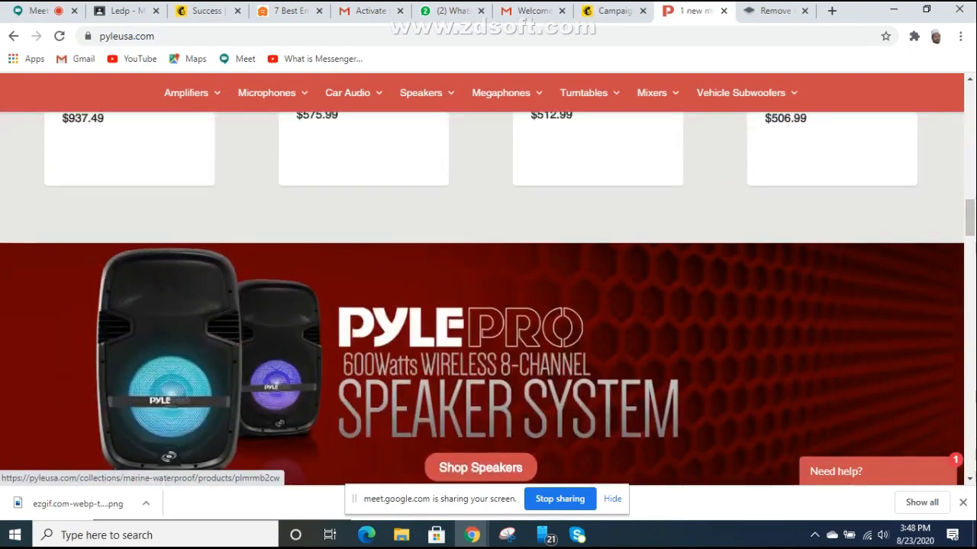
scroll(480, 298, "down", 12)
scroll(481, 298, "down", 6)
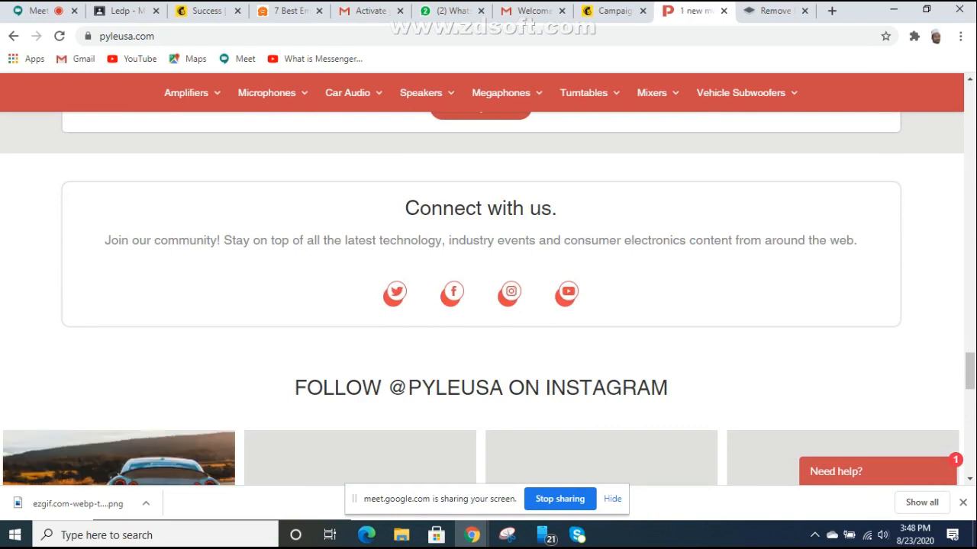
scroll(480, 298, "down", 10)
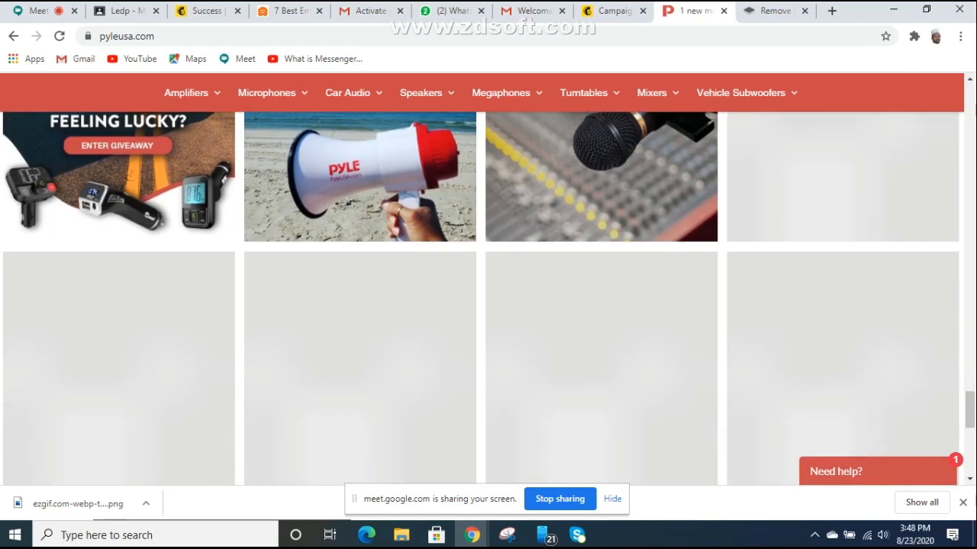
scroll(480, 298, "down", 1)
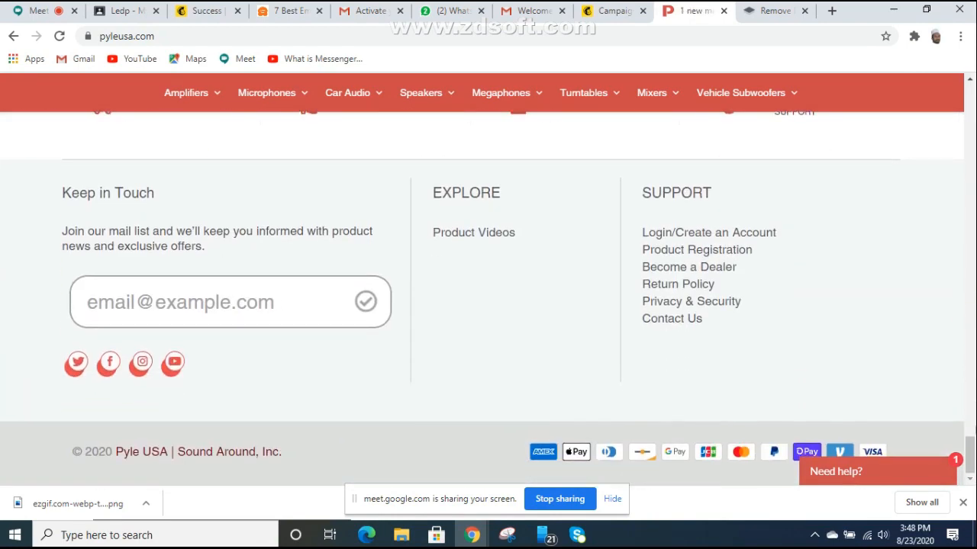
scroll(584, 298, "up", 15)
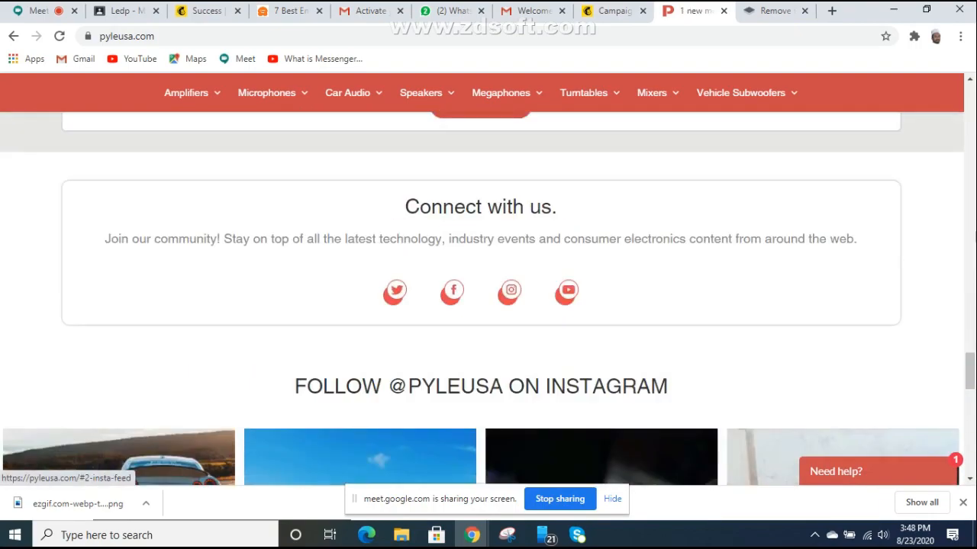
scroll(583, 298, "up", 20)
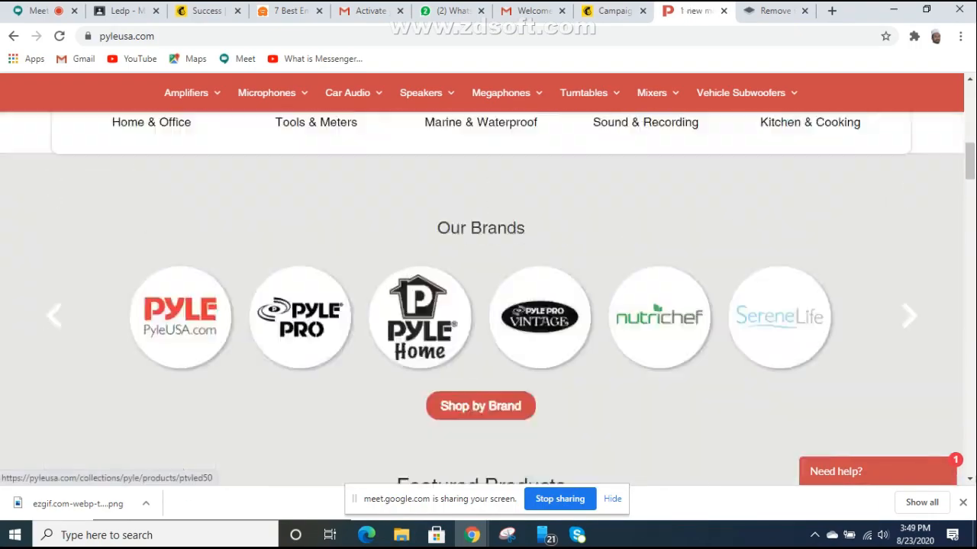
scroll(584, 298, "up", 8)
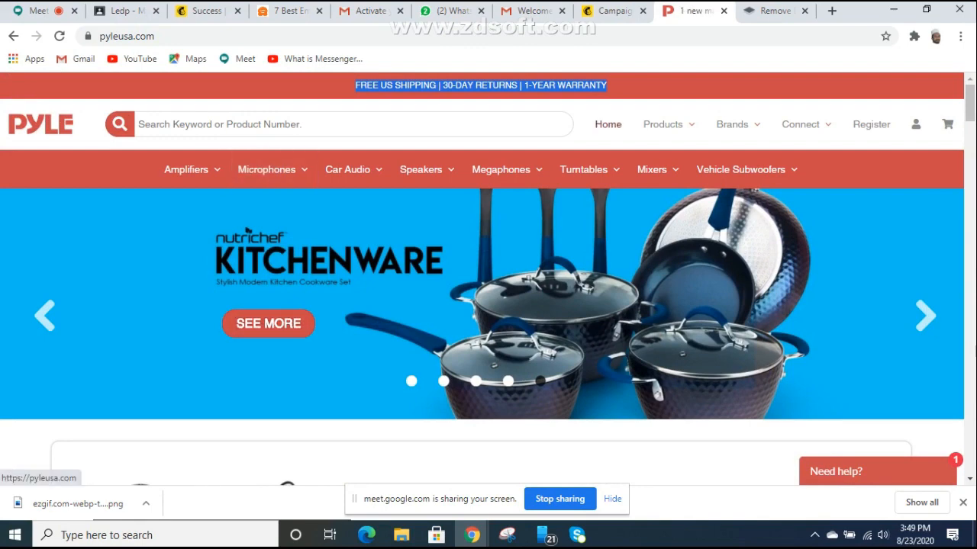
left_click(732, 123)
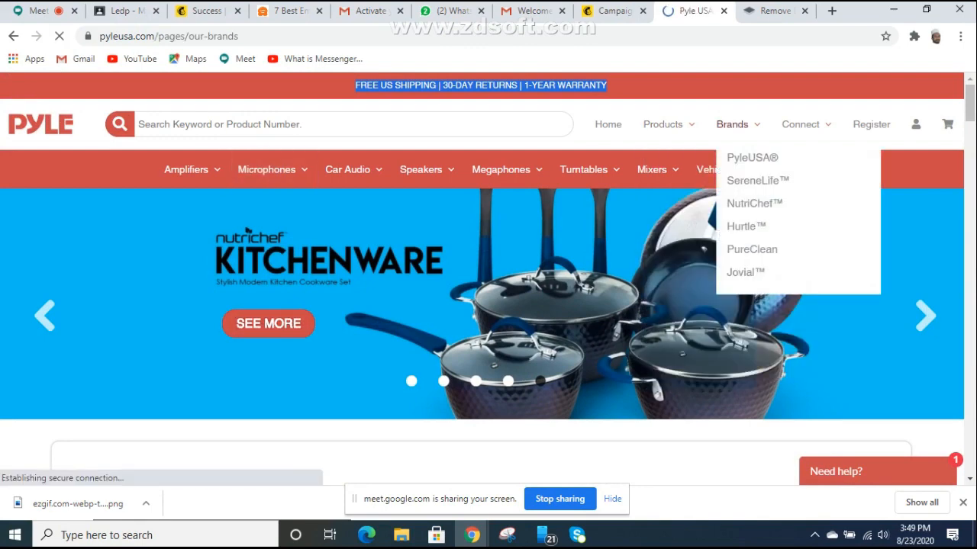
scroll(489, 280, "down", 2)
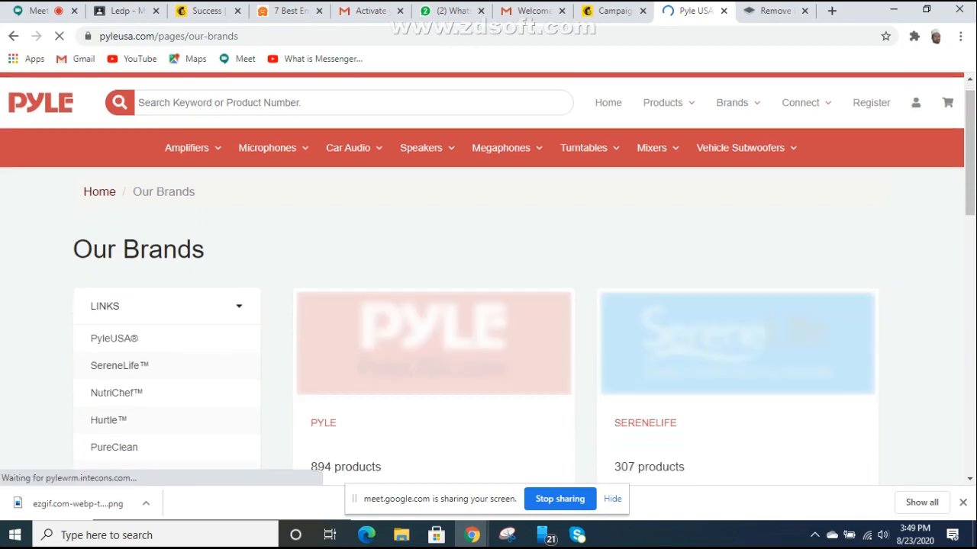
scroll(489, 279, "up", 3)
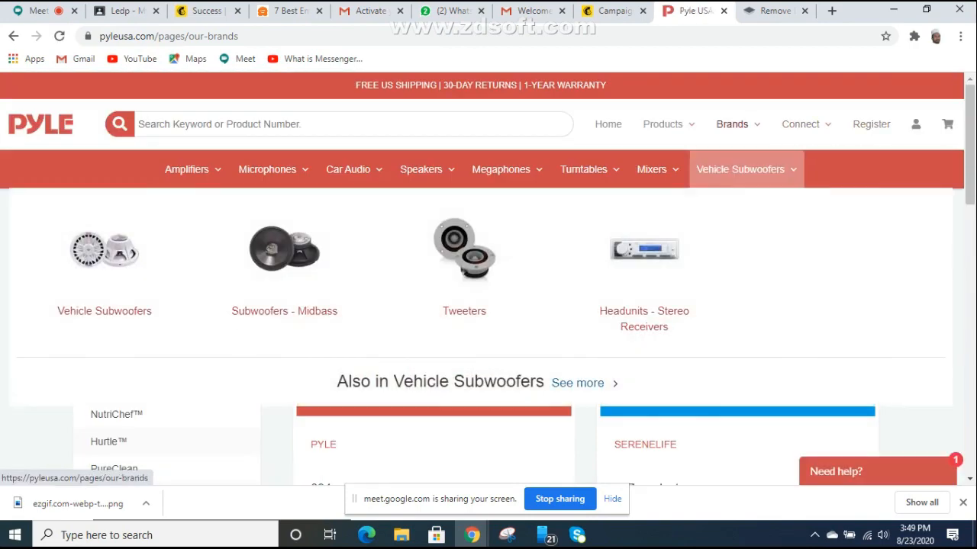
Step: Open About Us from the Connect menu and scroll through the page
mouse_move(731, 123)
mouse_move(800, 125)
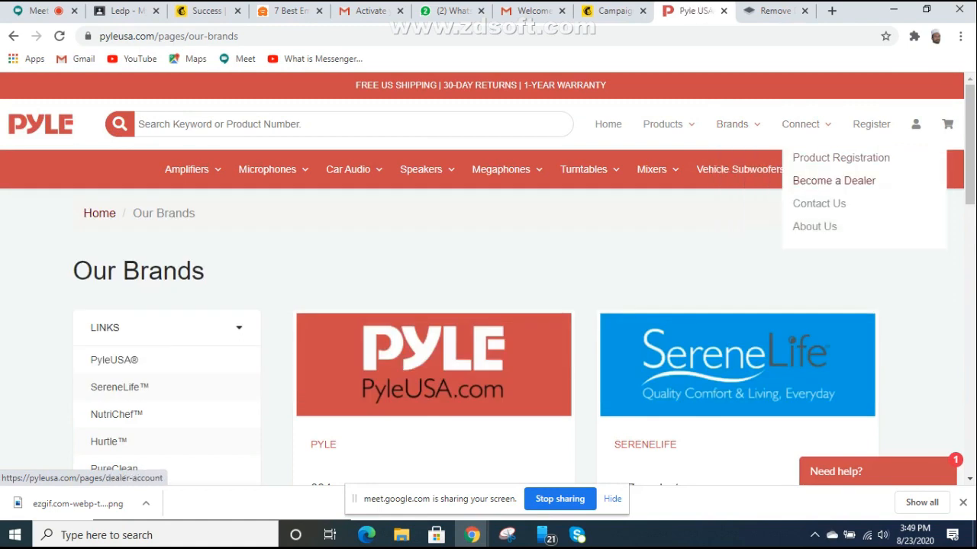
left_click(814, 226)
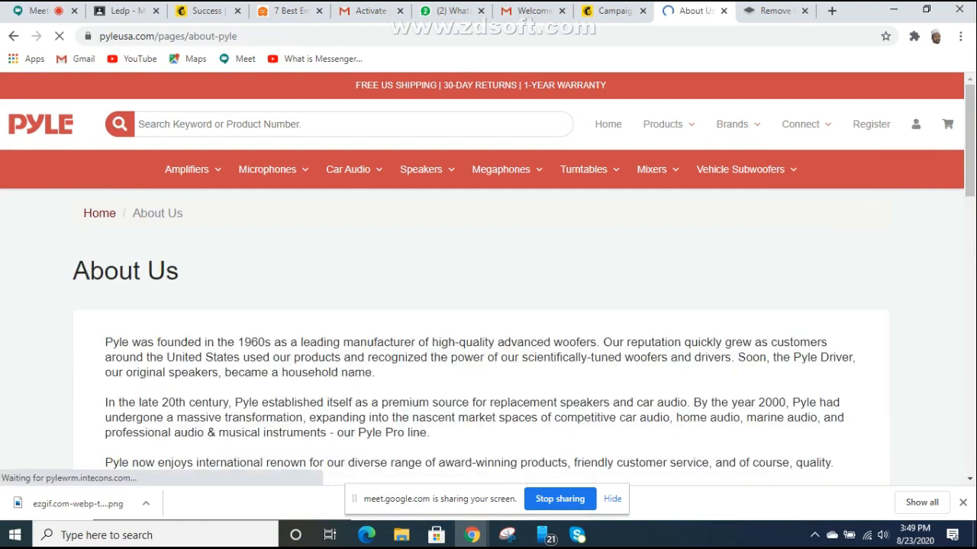
scroll(488, 275, "down", 6)
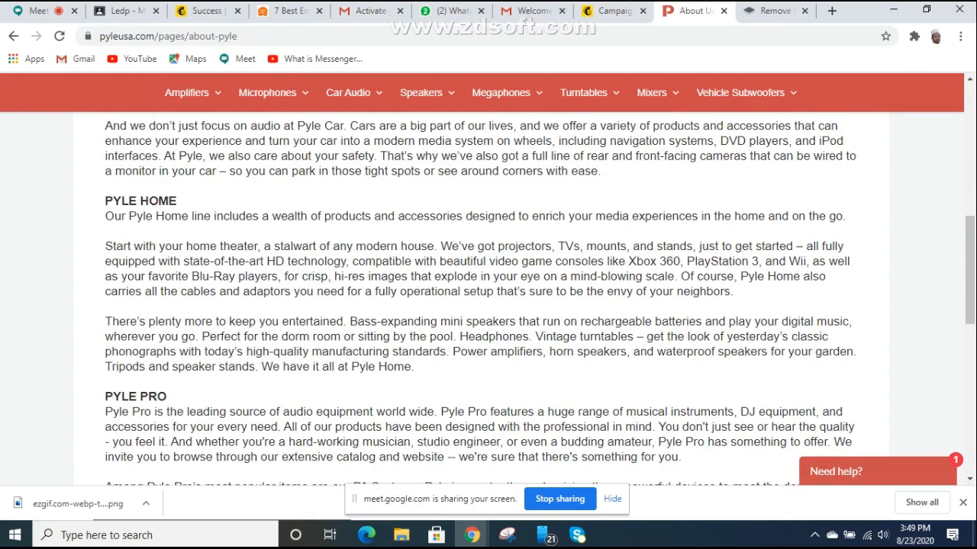
scroll(489, 298, "down", 5)
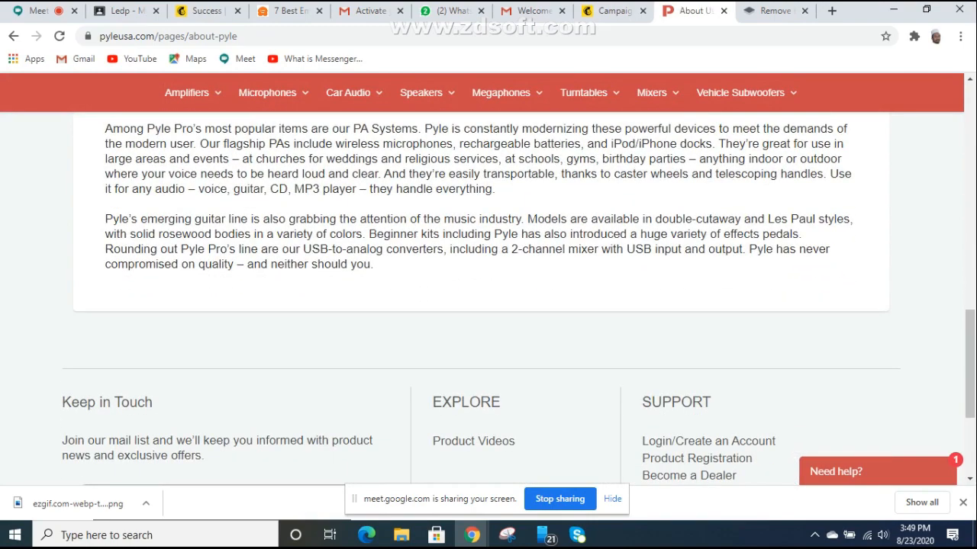
scroll(488, 297, "up", 10)
scroll(488, 278, "up", 3)
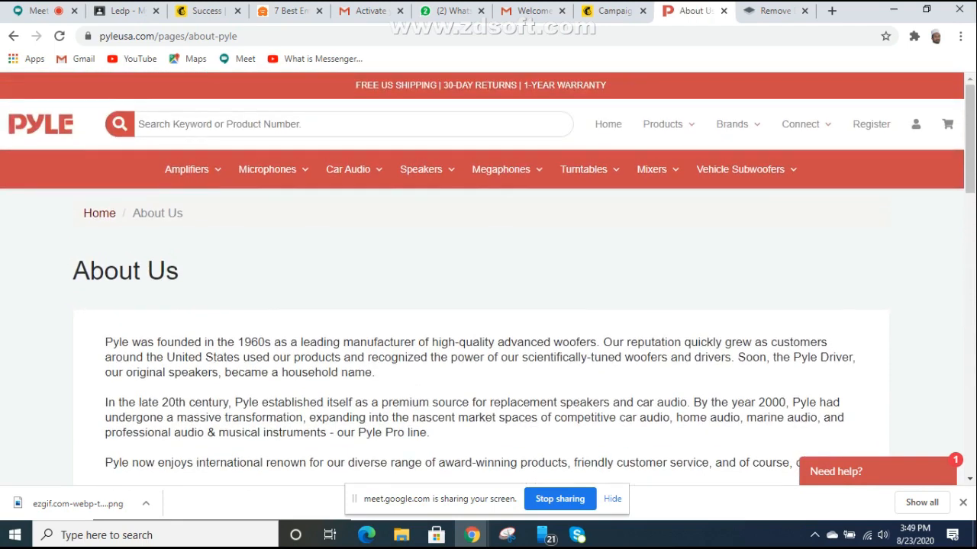
scroll(488, 297, "down", 1)
scroll(489, 298, "up", 1)
Step: Select the 'Share your big news.' line in the Mailchimp text block
left_click(614, 11)
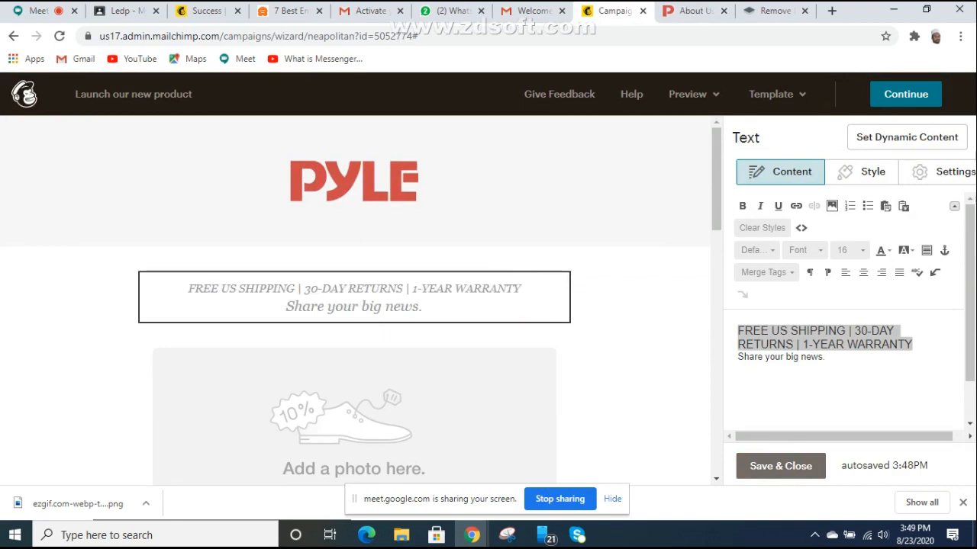
left_click_drag(825, 357, 737, 357)
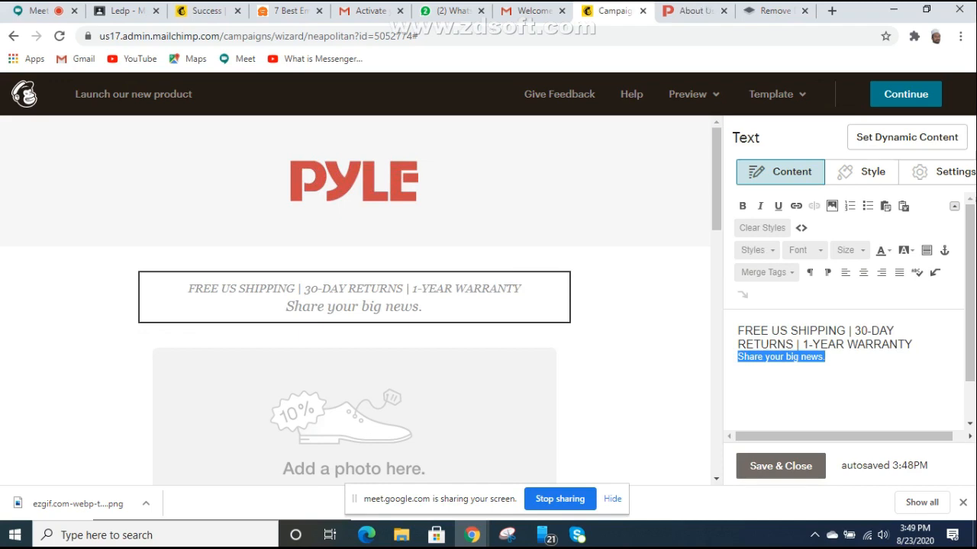
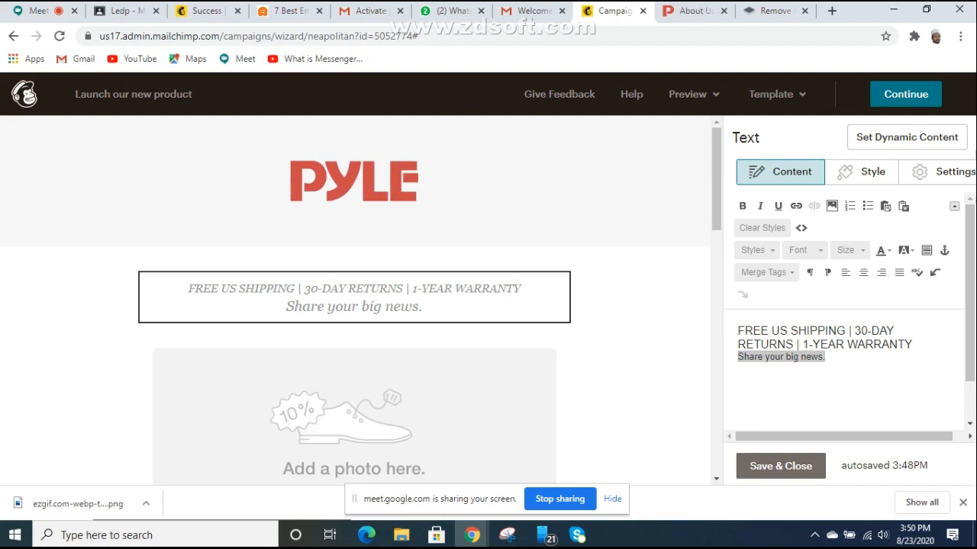
Step: Replace 'Share your big news.' with the lowercase line 'welcome to our e-commerce site'
triple_click(799, 357)
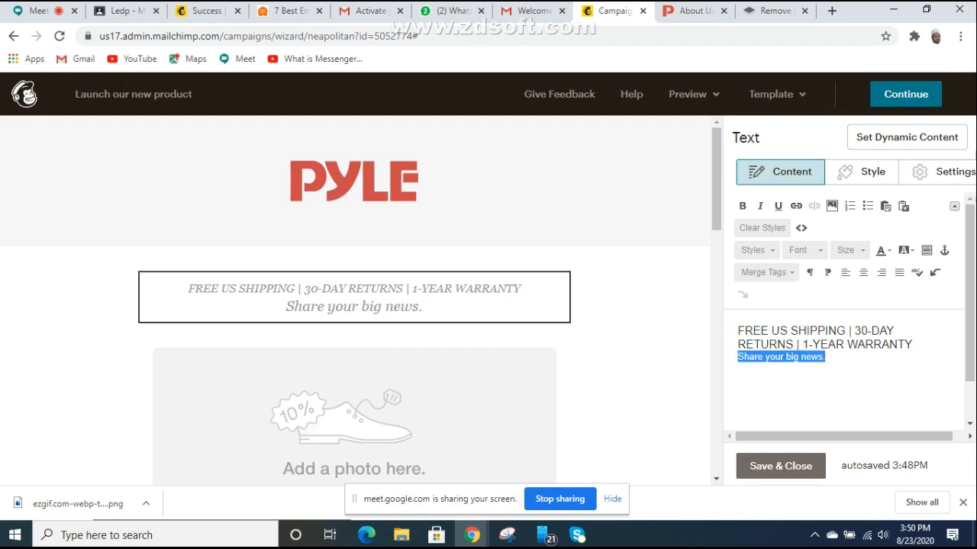
type("welcome")
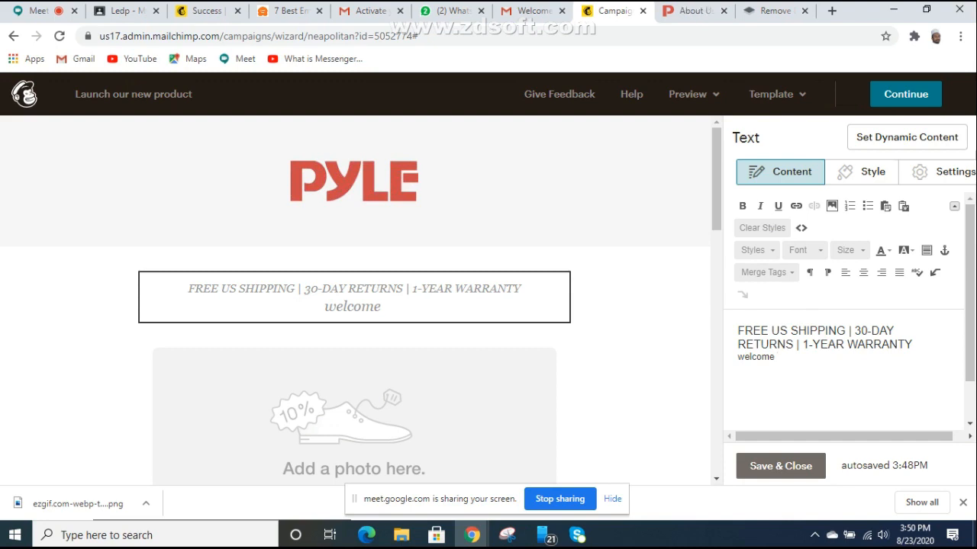
type("to")
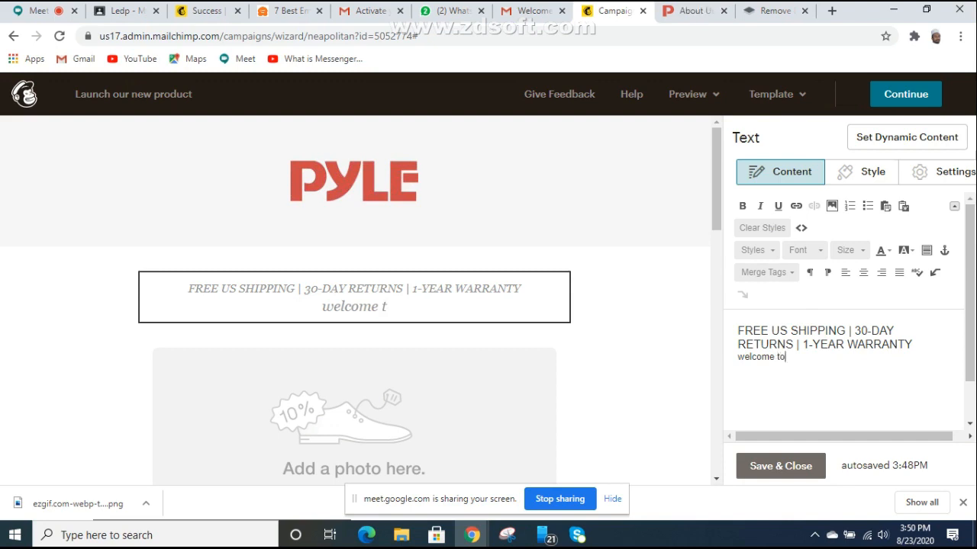
type(" o")
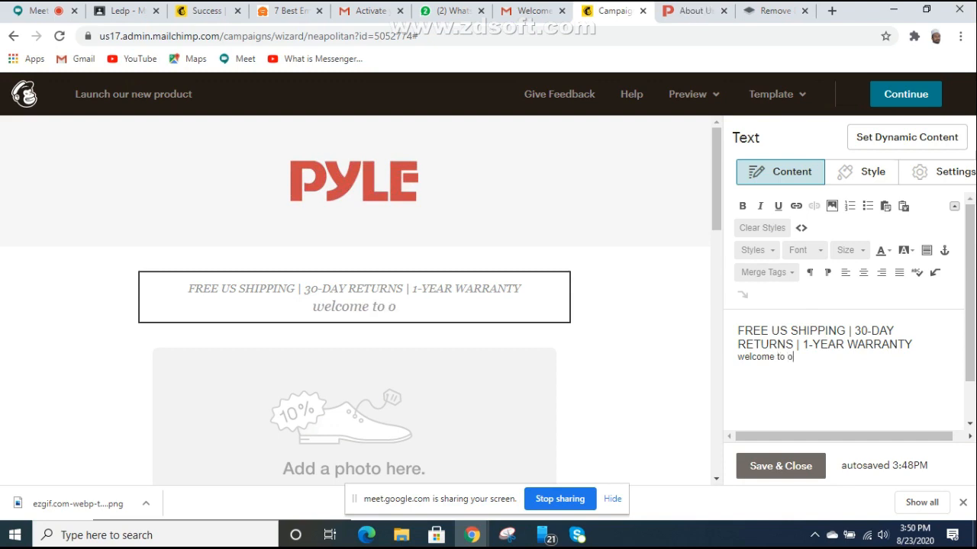
type("ue")
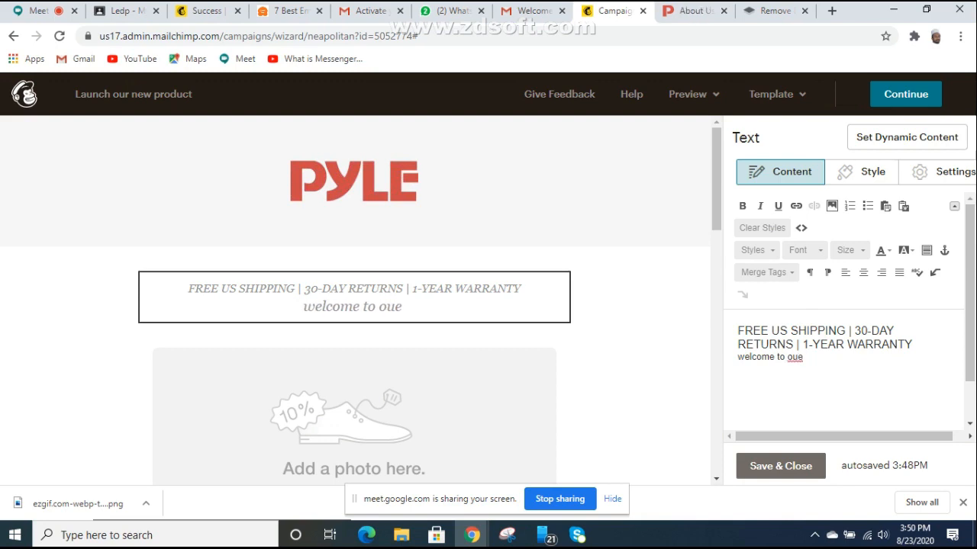
key("BackSpace")
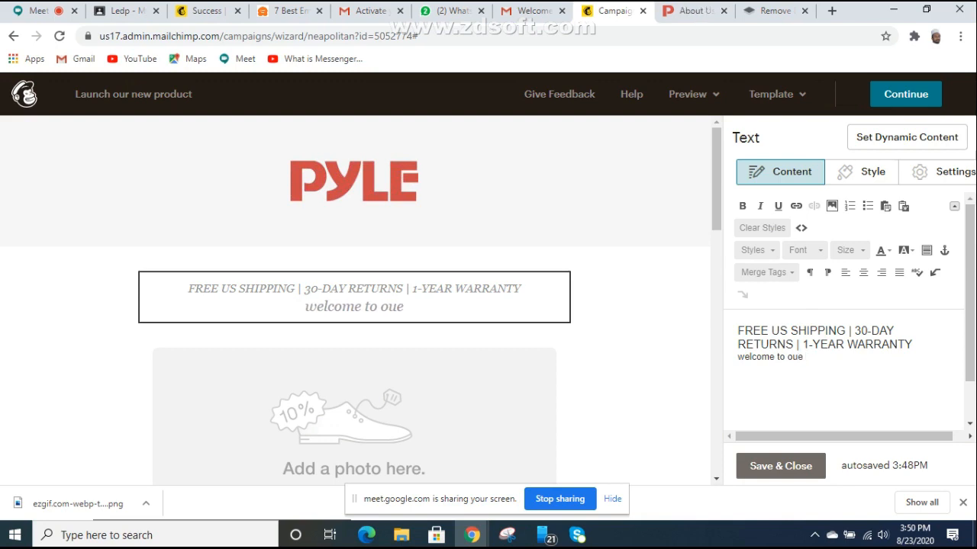
type("r")
key("BackSpace")
key("BackSpace")
type("r")
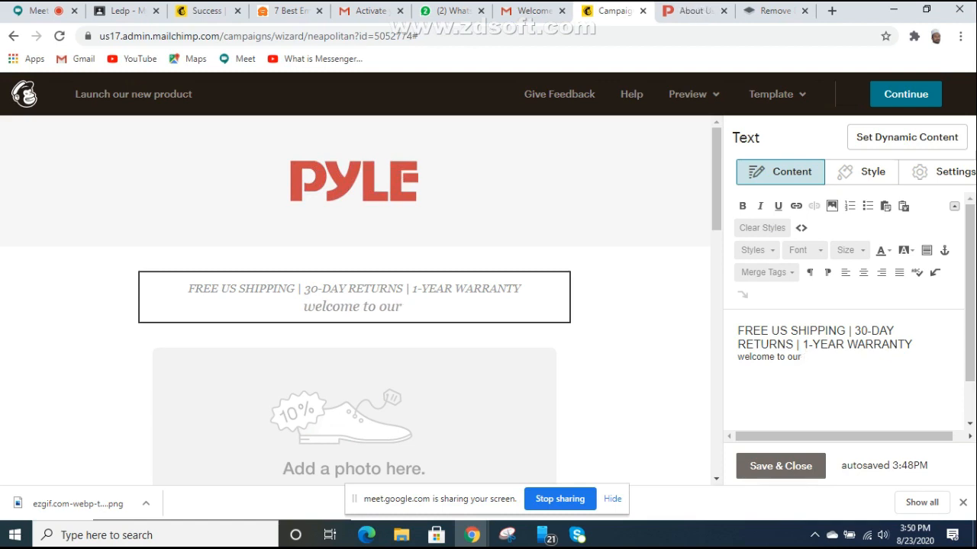
type(" ecommerce")
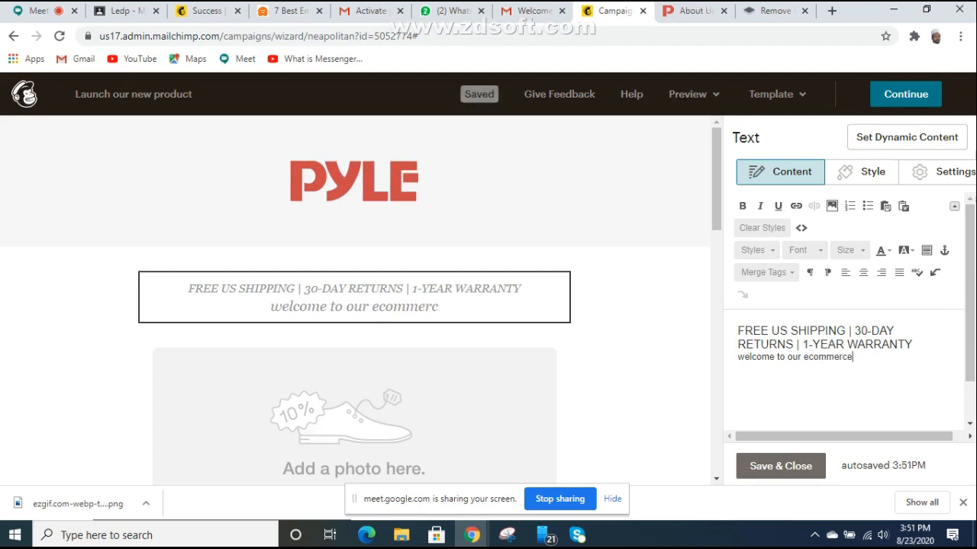
type("site")
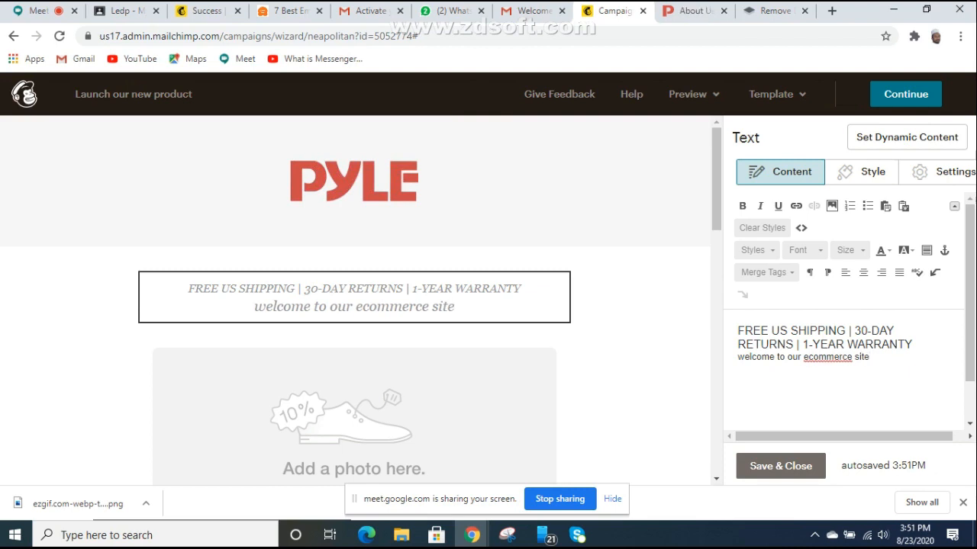
type("-")
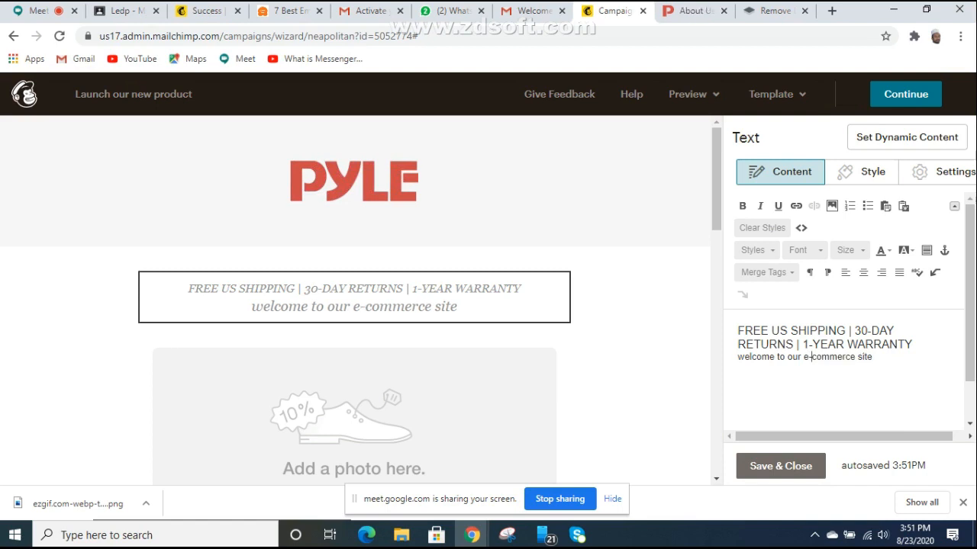
Step: Capitalise the line so it reads 'Welcome To Our E-Commerce Site'
key("BackSpace")
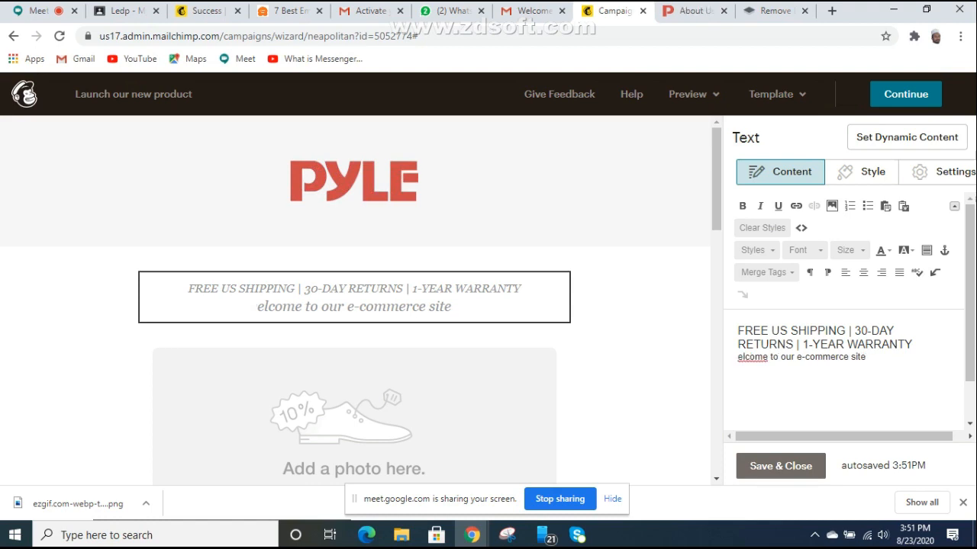
type("W")
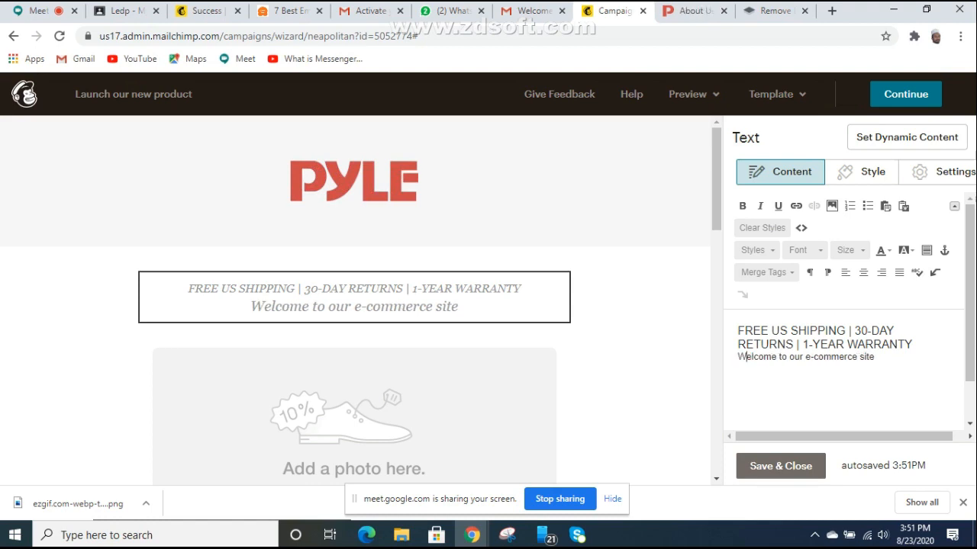
key("BackSpace")
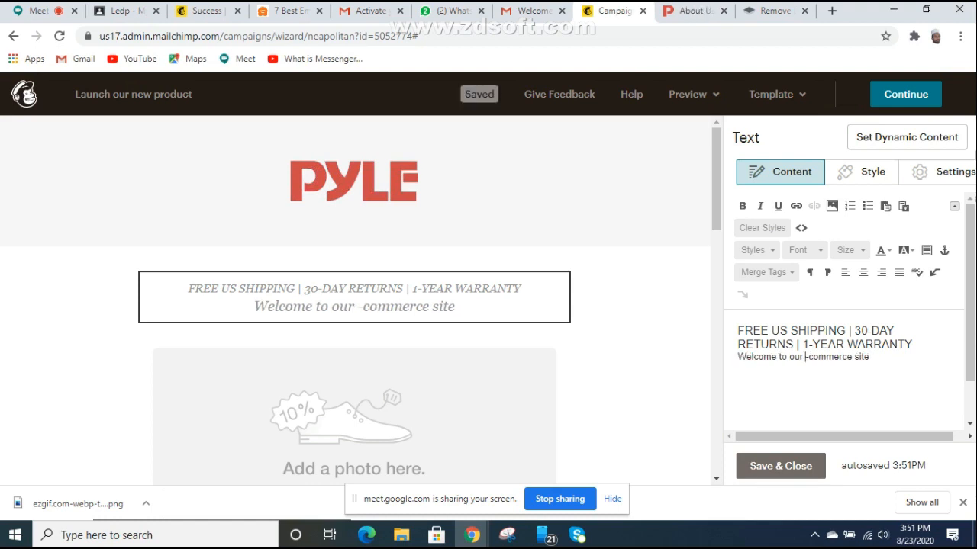
type("E")
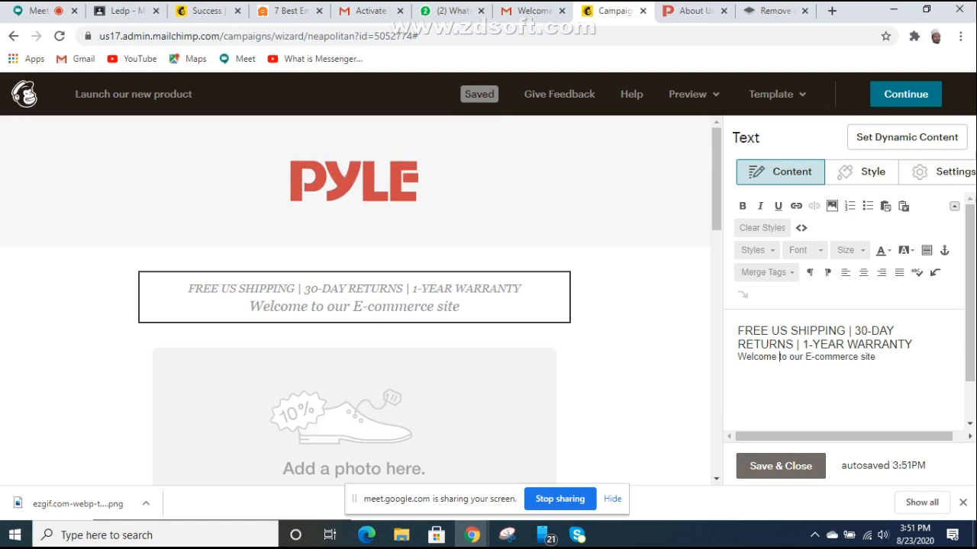
key("BackSpace")
type("T")
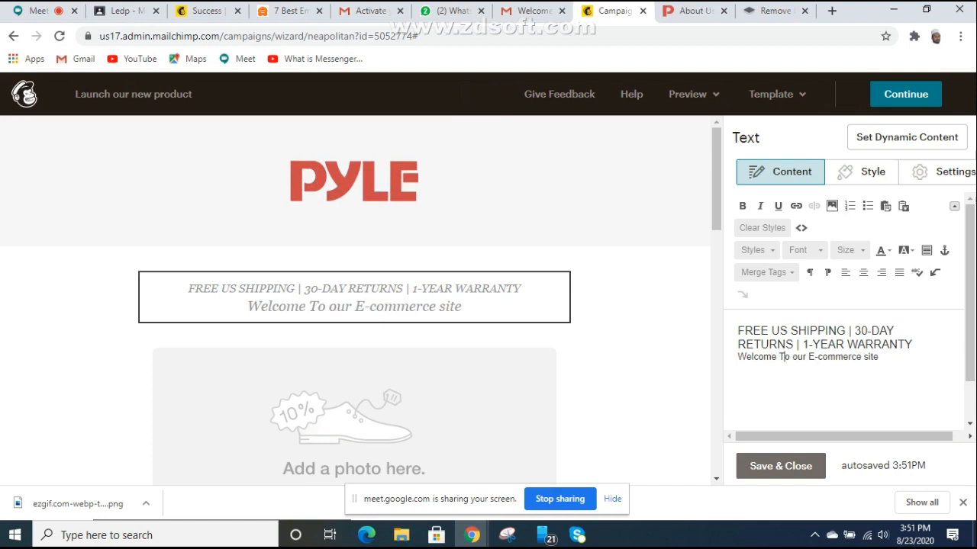
key("BackSpace")
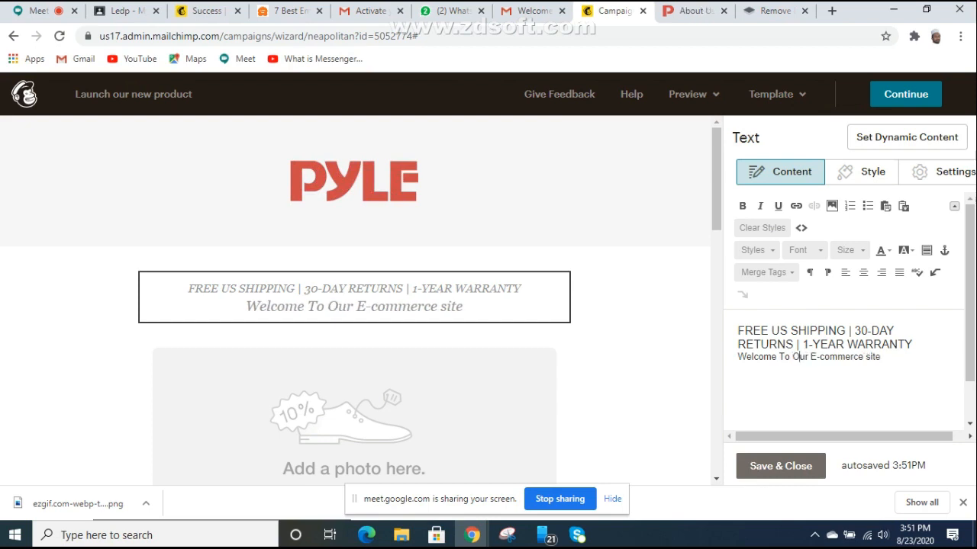
key("BackSpace")
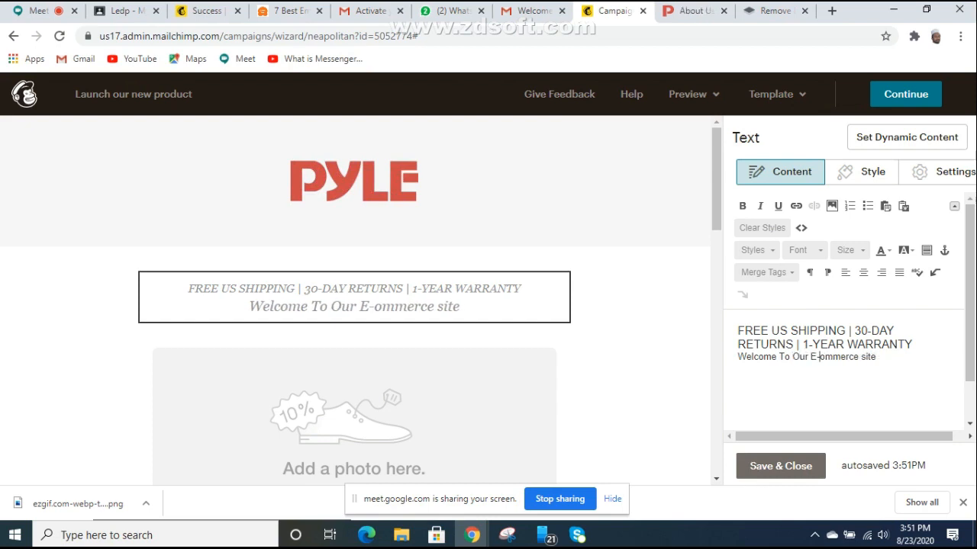
type("C")
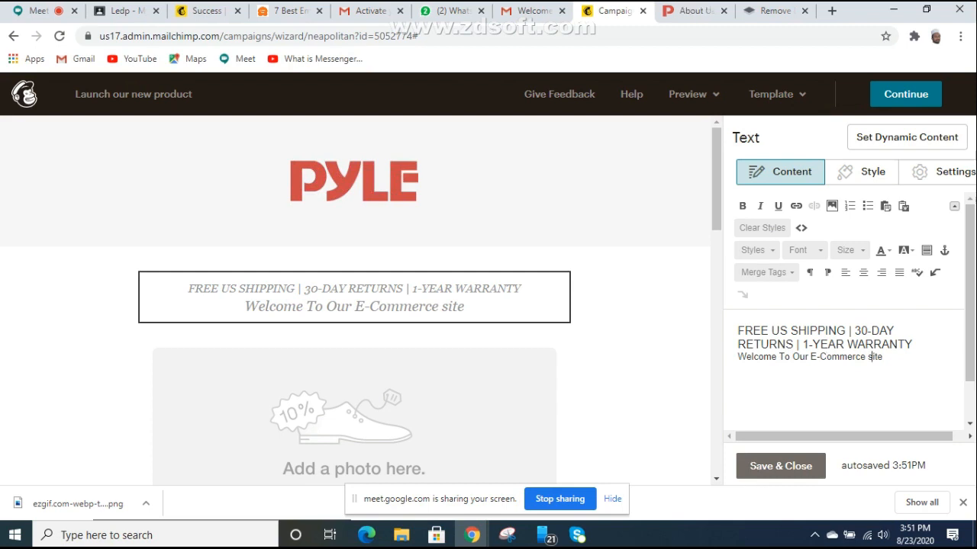
type("S")
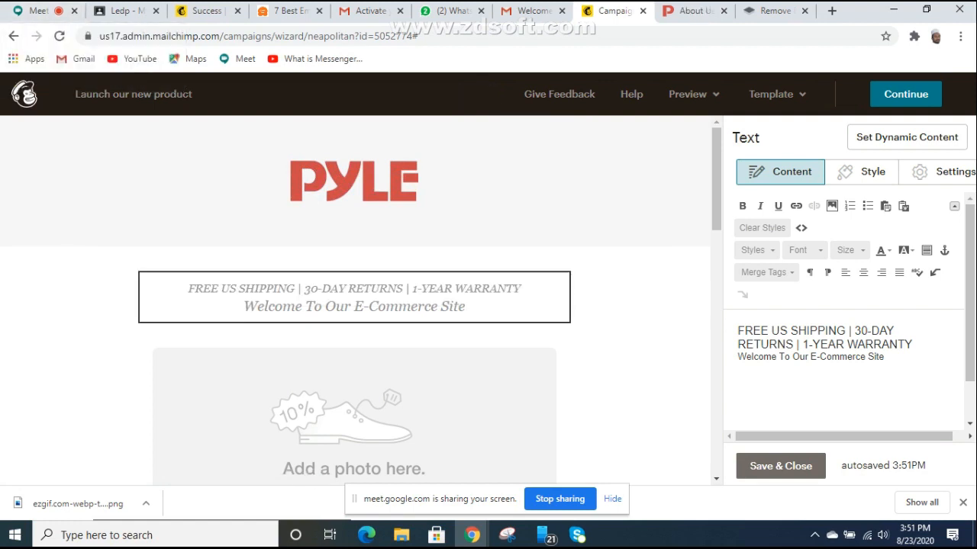
scroll(354, 306, "down", 3)
scroll(354, 305, "up", 1)
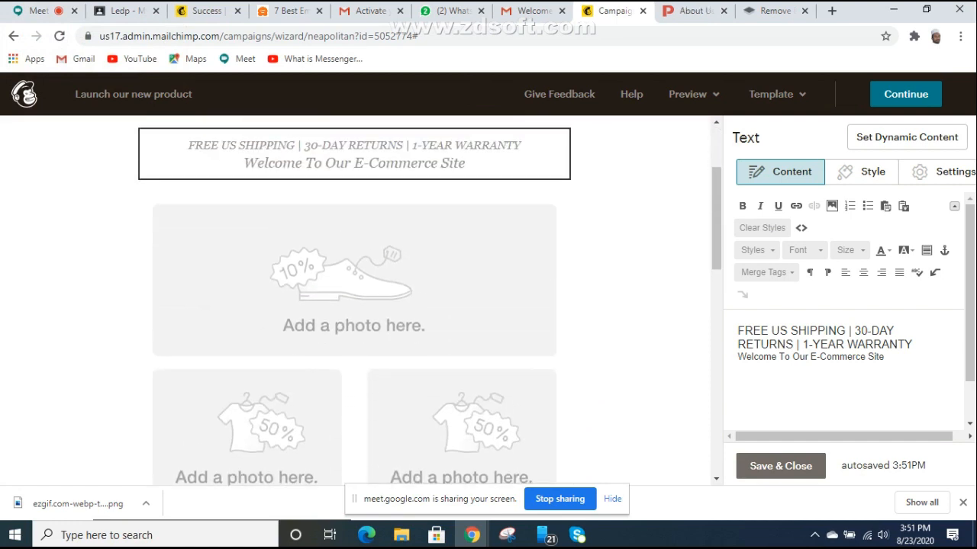
scroll(354, 305, "up", 1)
scroll(355, 381, "up", 1)
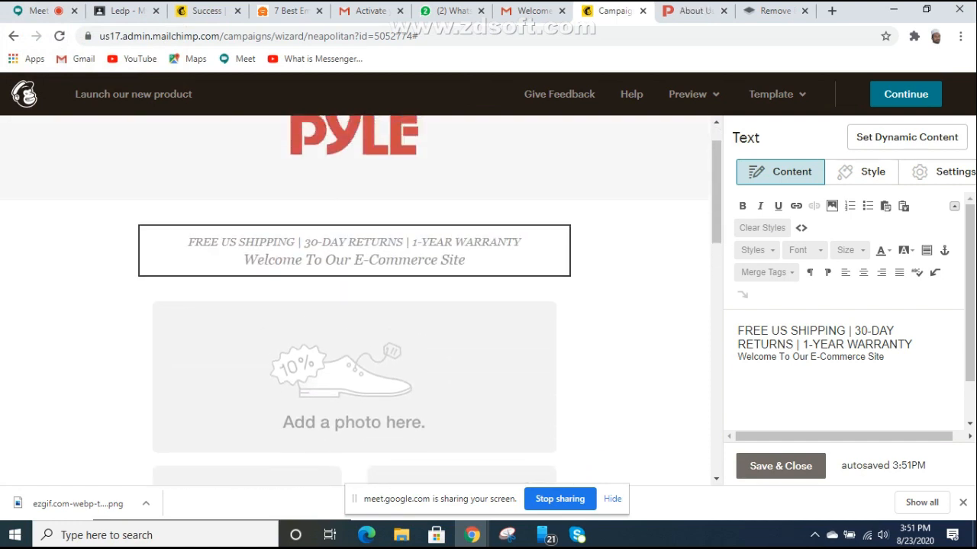
scroll(354, 305, "down", 2)
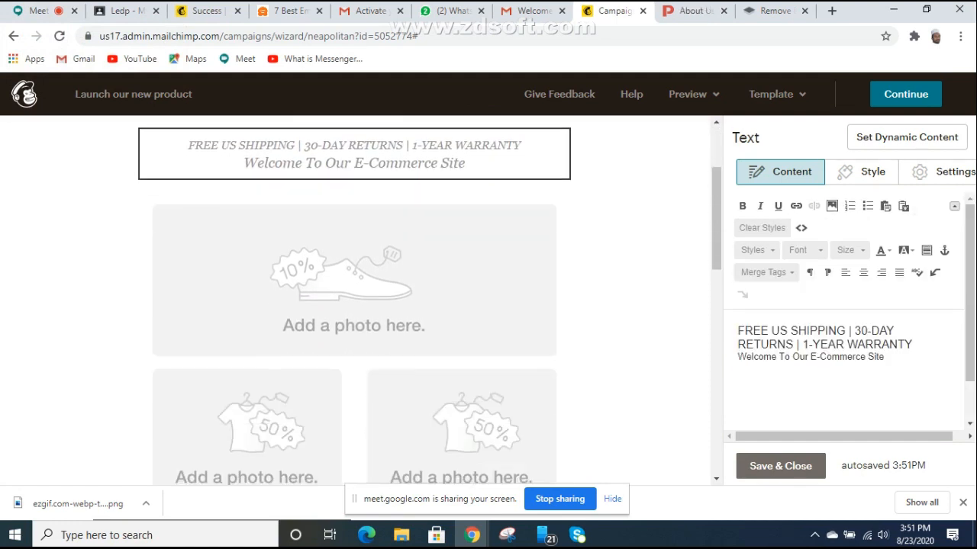
scroll(354, 305, "up", 2)
scroll(354, 305, "down", 2)
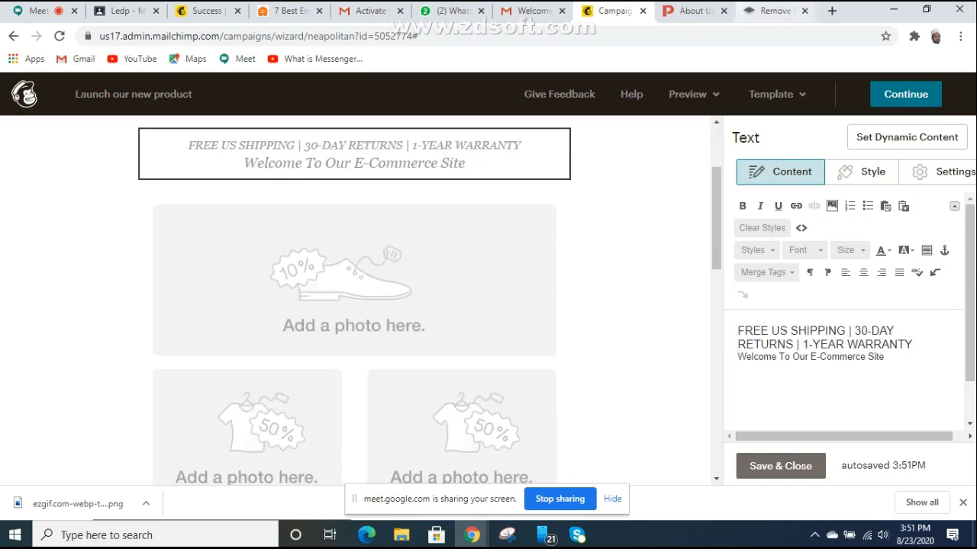
Step: Switch to the Pyle USA site and open the speakers product listing
left_click(693, 11)
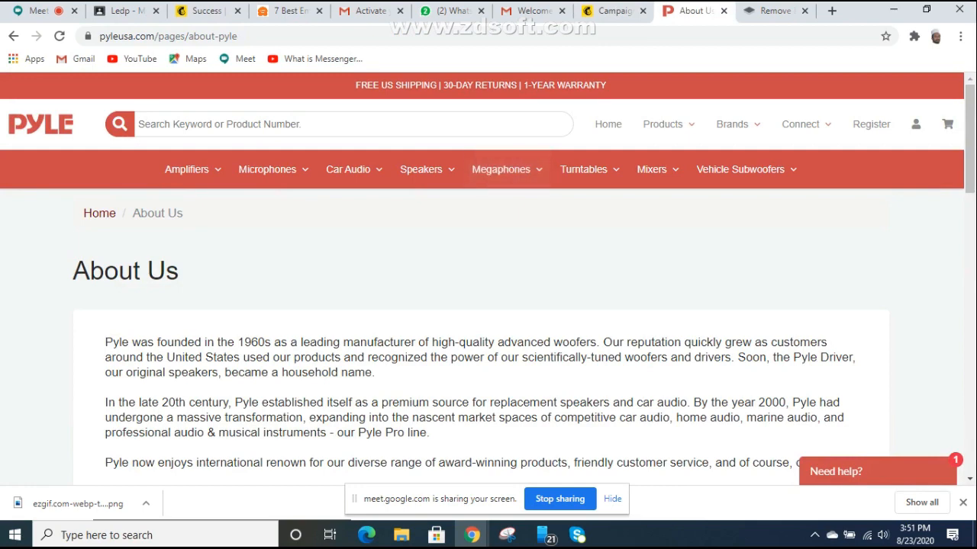
mouse_move(271, 174)
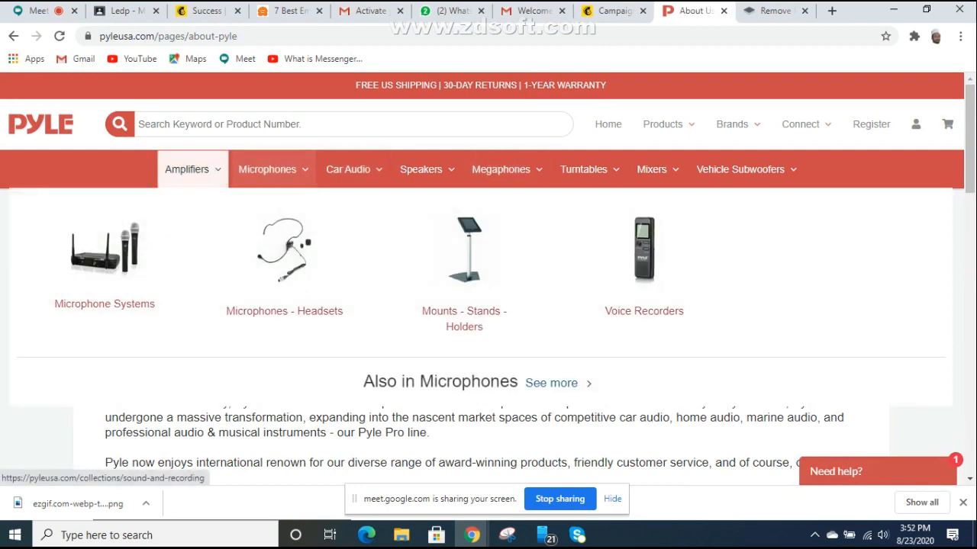
mouse_move(427, 171)
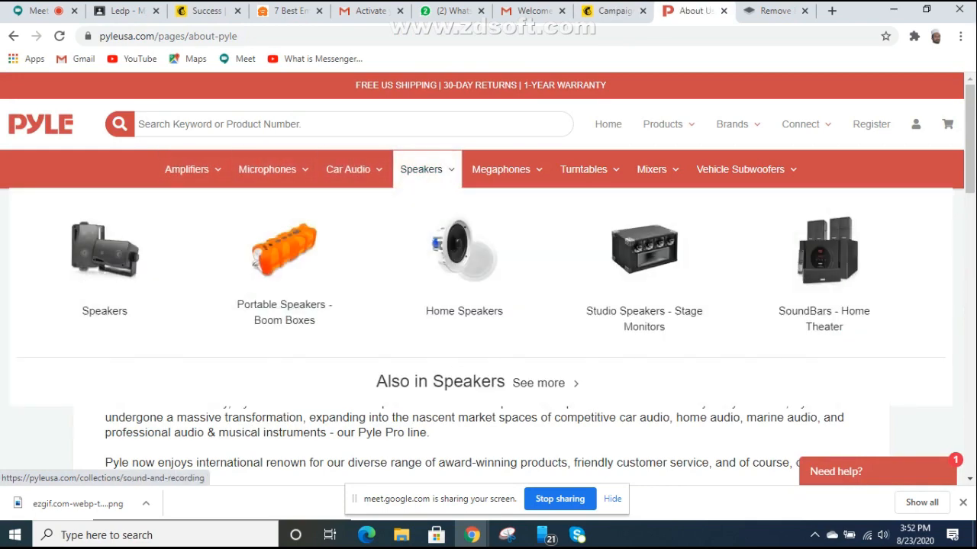
left_click(427, 170)
Step: Open the Bluetooth Megaphone Bullhorn with Siren PMP52BT product page and view its description
scroll(482, 279, "down", 3)
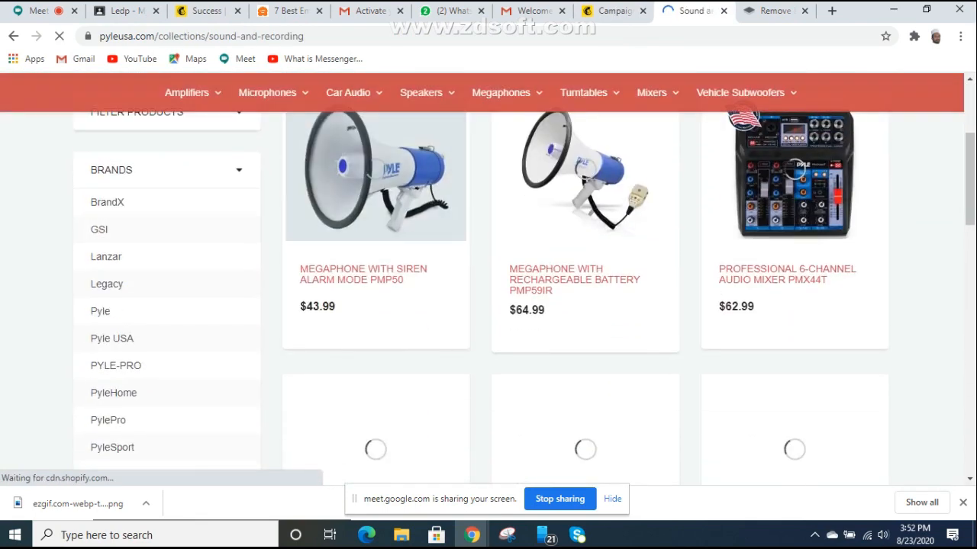
scroll(794, 305, "down", 2)
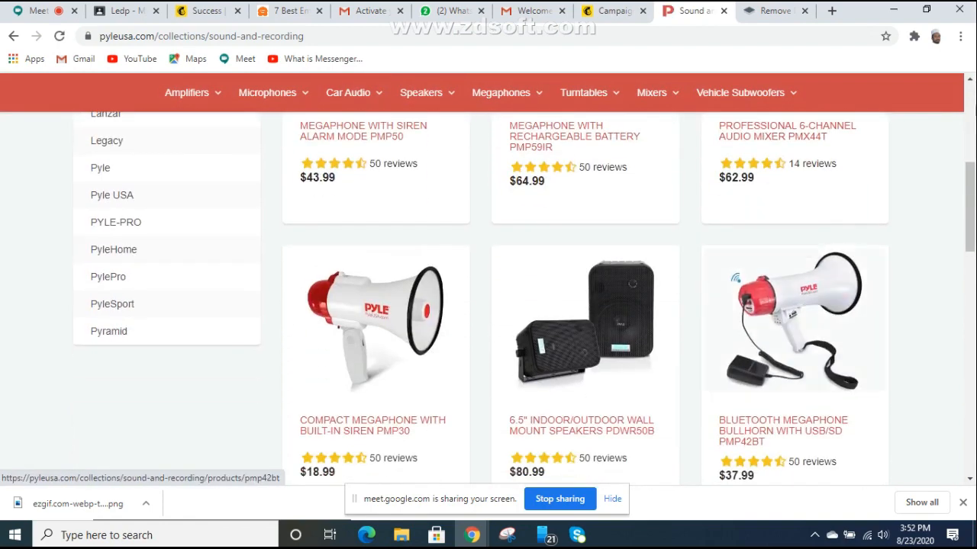
scroll(793, 320, "down", 1)
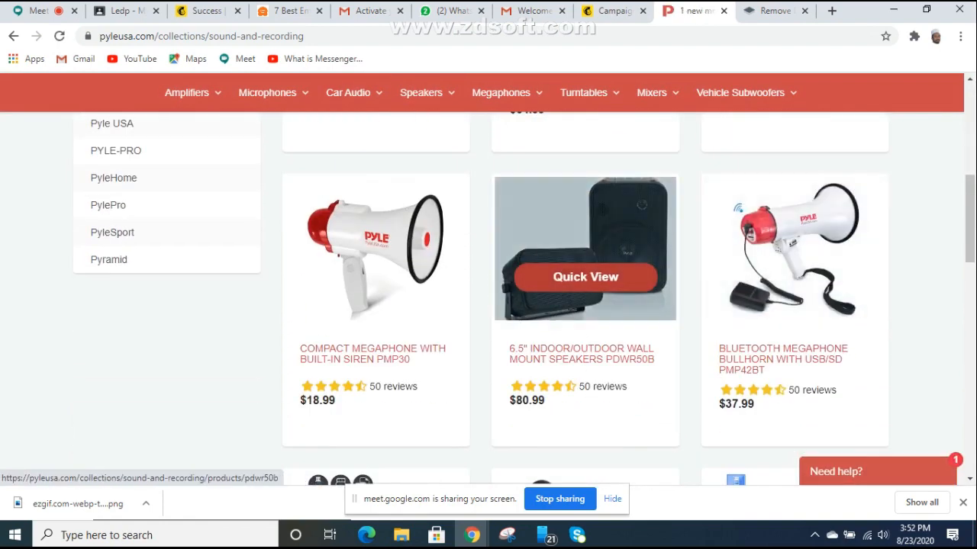
scroll(586, 305, "down", 3)
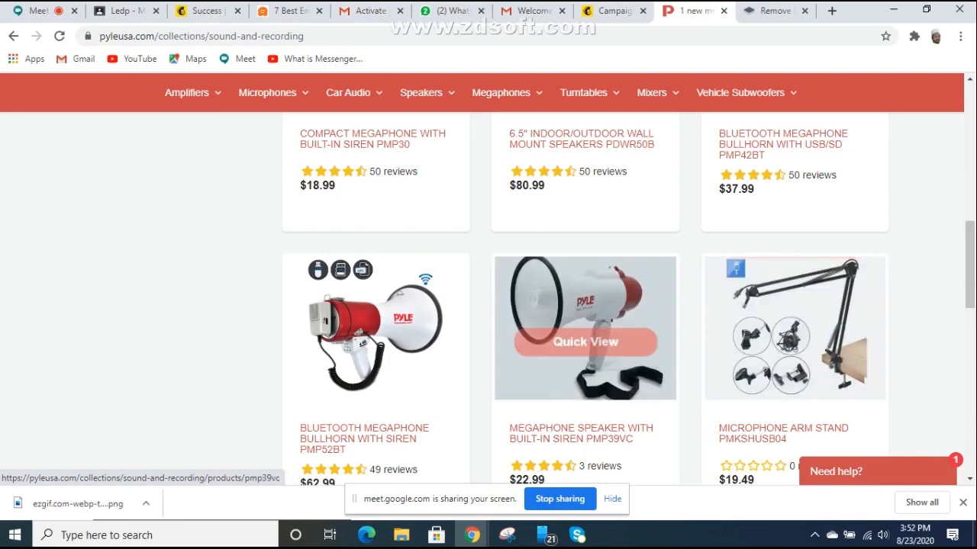
scroll(586, 305, "down", 5)
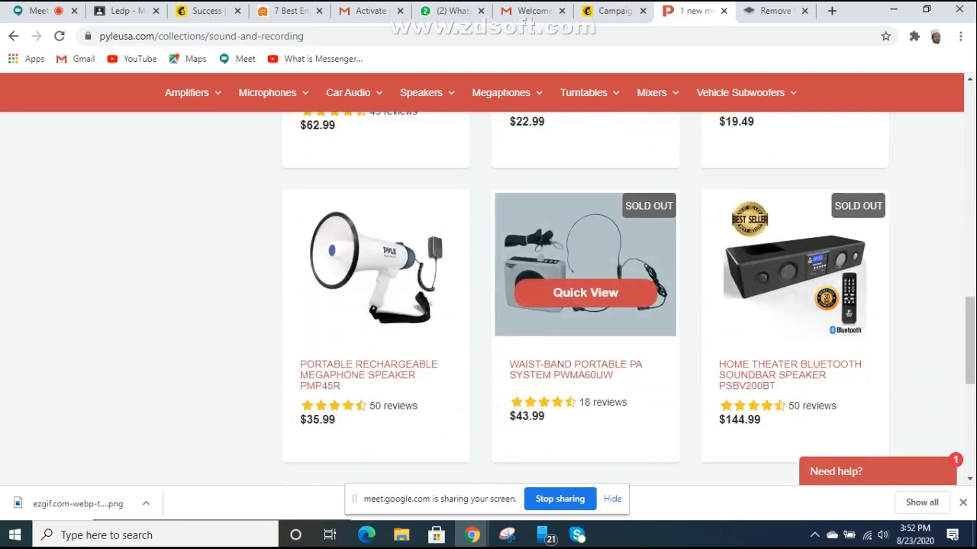
scroll(585, 293, "down", 3)
scroll(586, 292, "up", 7)
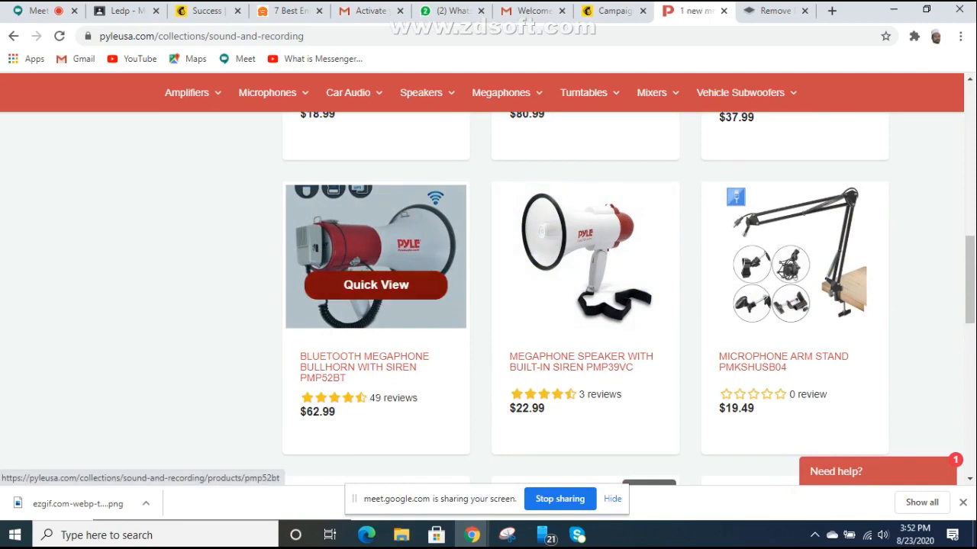
left_click(376, 286)
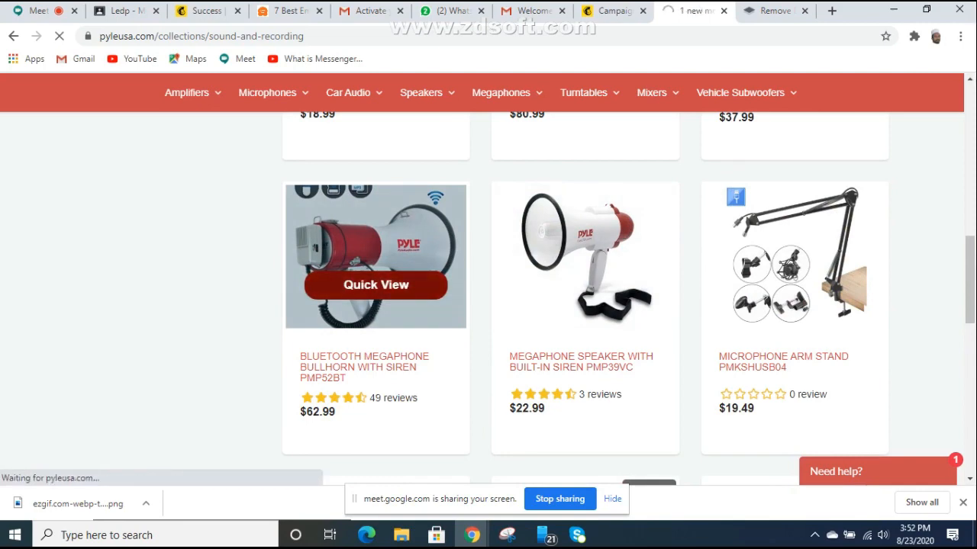
scroll(488, 275, "down", 3)
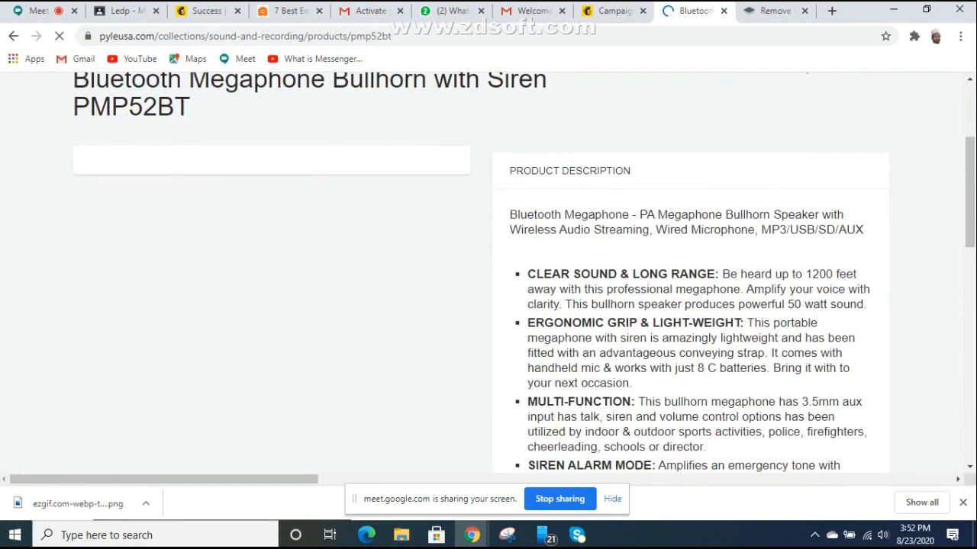
scroll(488, 275, "down", 1)
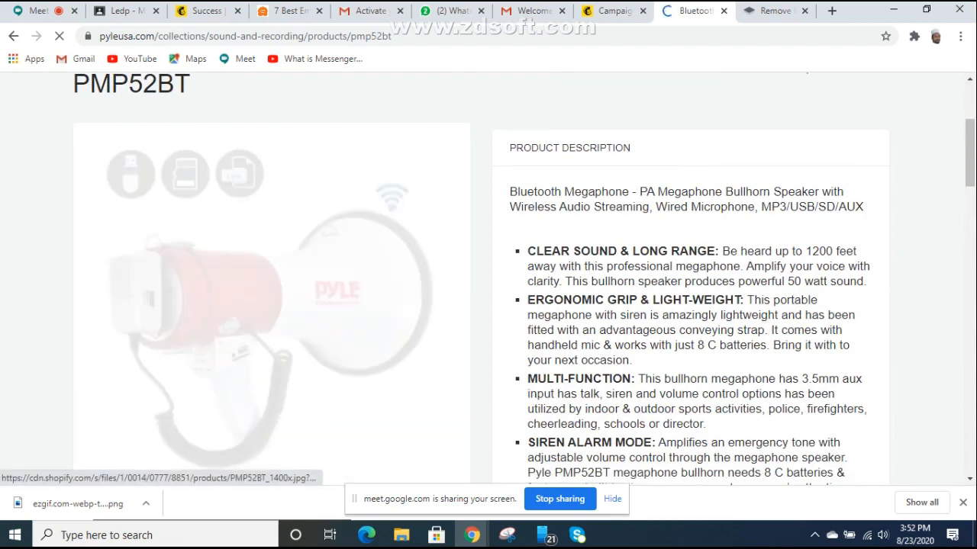
Step: Save the megaphone image to the Desktop as PMP52BT_540x.webp, keeping the WEBP file type
right_click(210, 294)
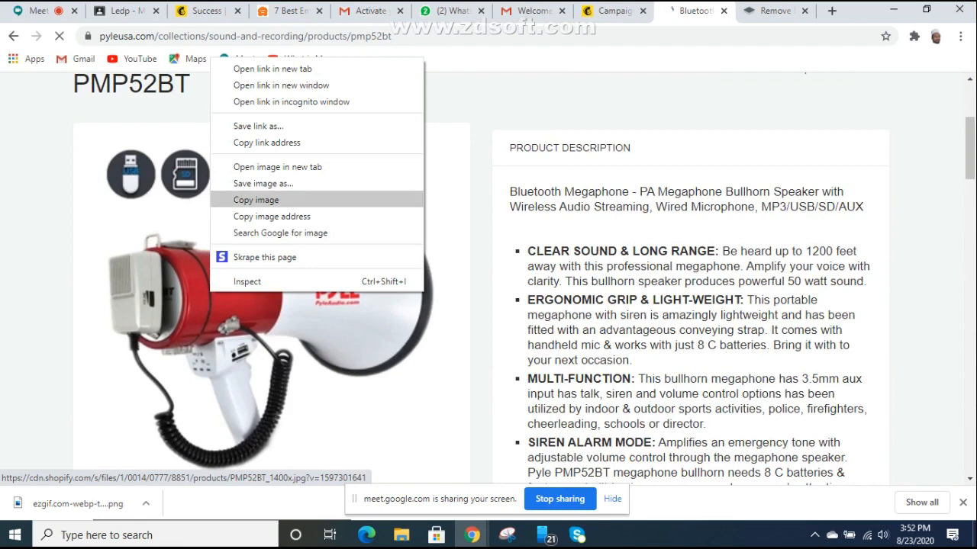
left_click(263, 184)
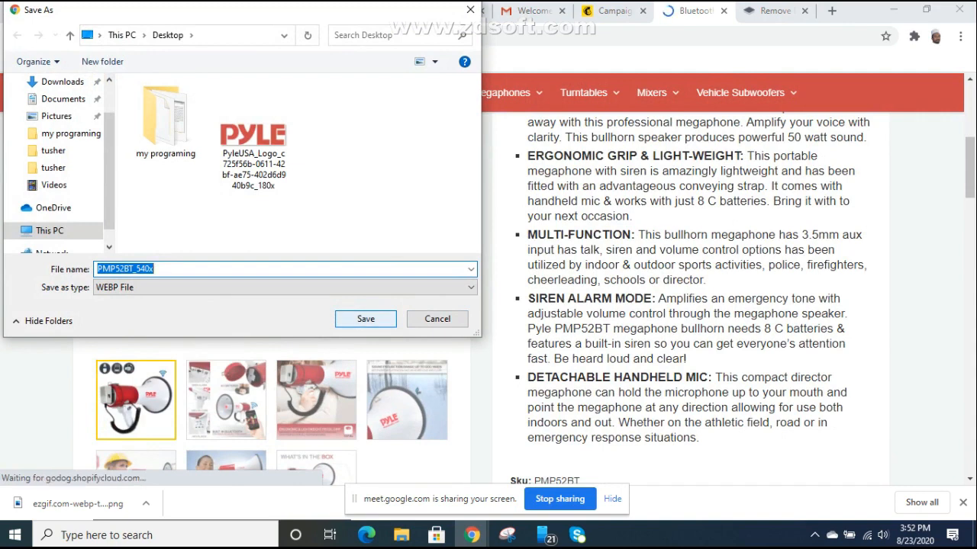
left_click(285, 288)
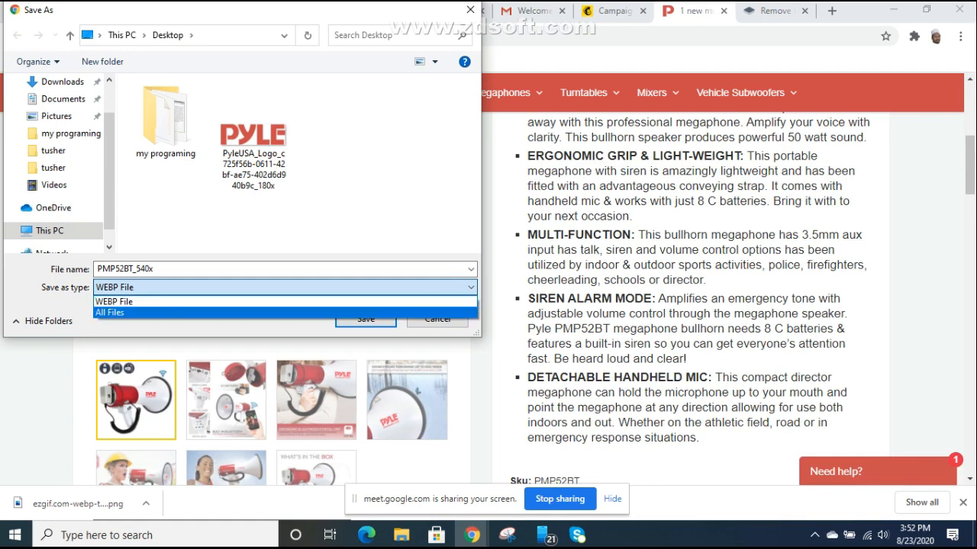
left_click(115, 302)
left_click(365, 319)
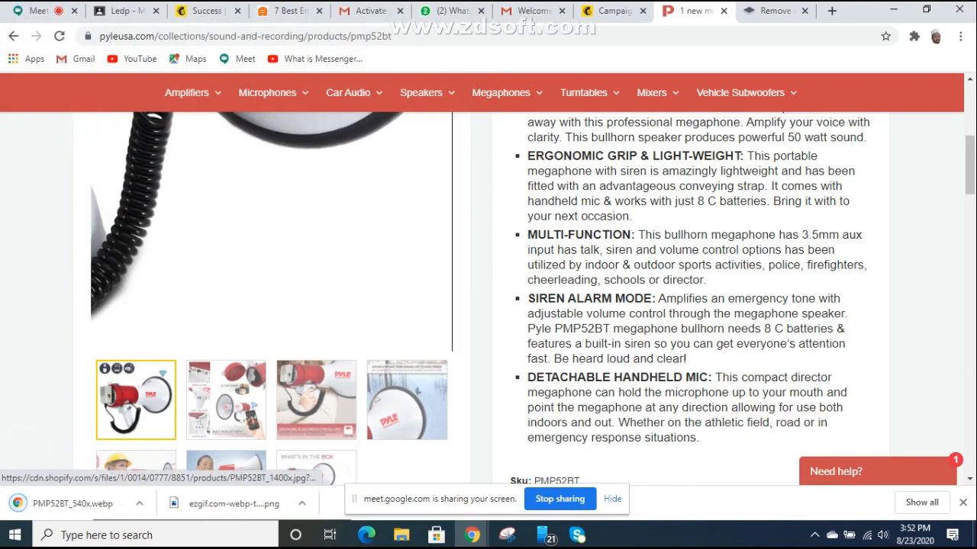
Step: Return to the Pyle USA homepage
scroll(271, 290, "up", 2)
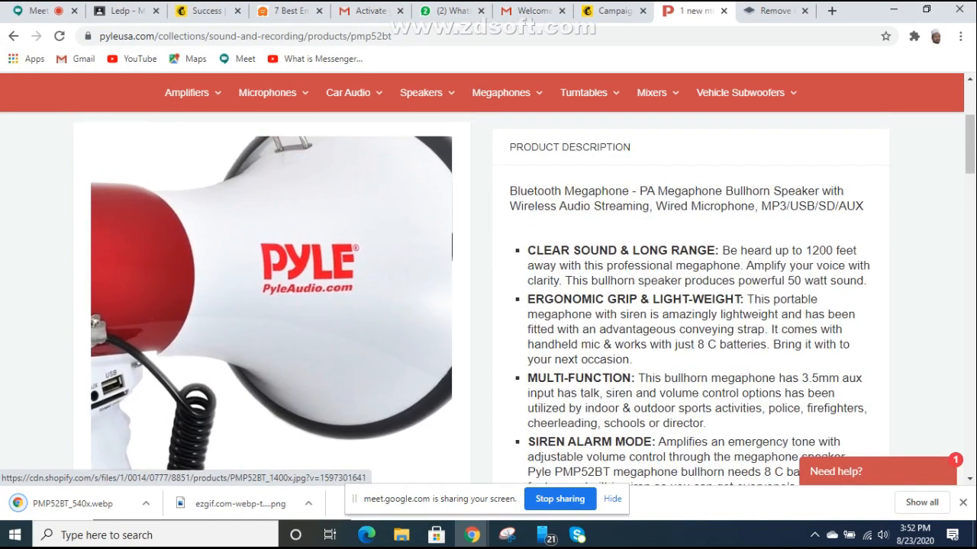
scroll(271, 289, "down", 3)
scroll(271, 290, "up", 5)
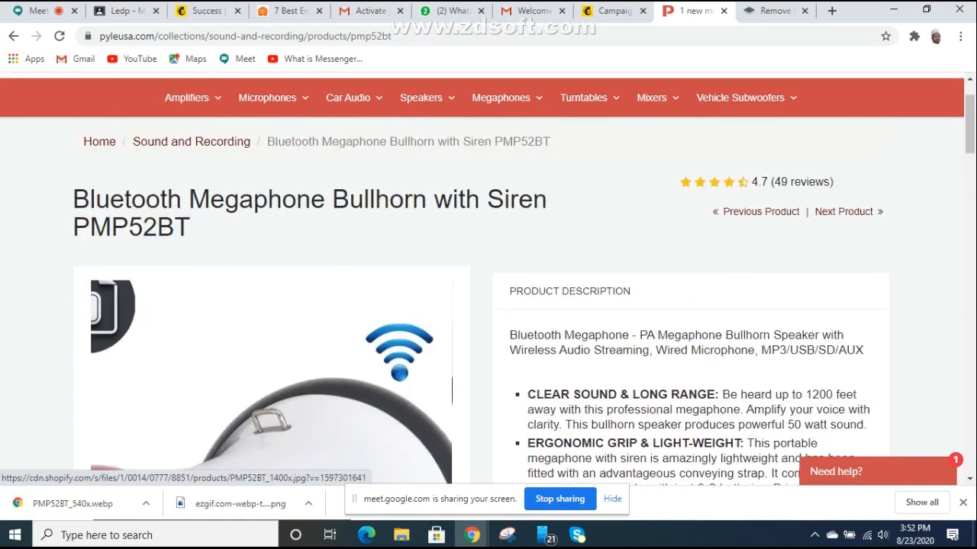
scroll(271, 290, "up", 1)
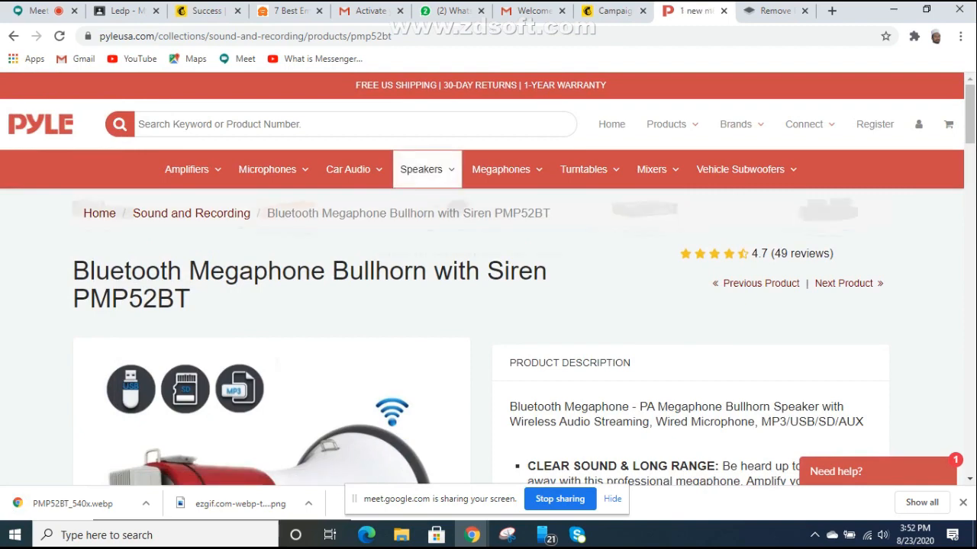
mouse_move(421, 169)
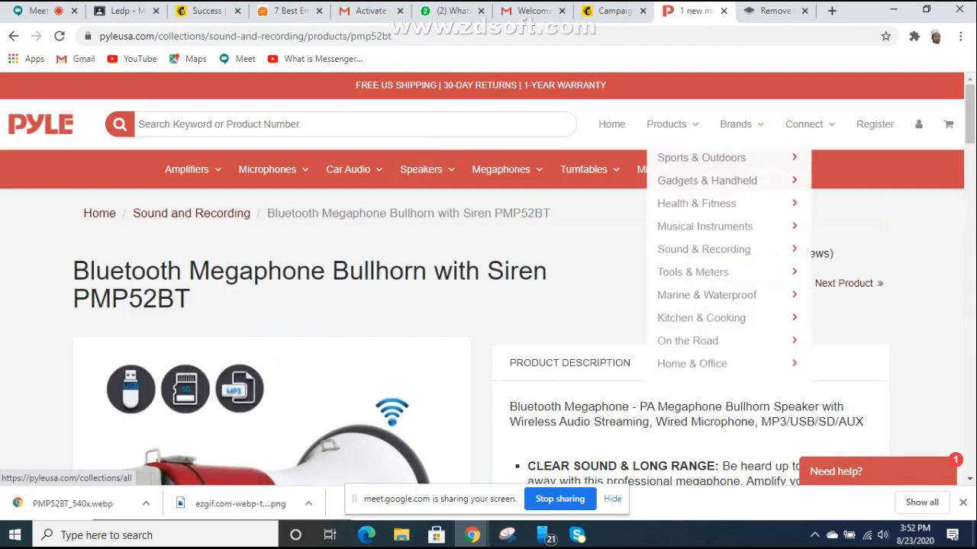
left_click(611, 123)
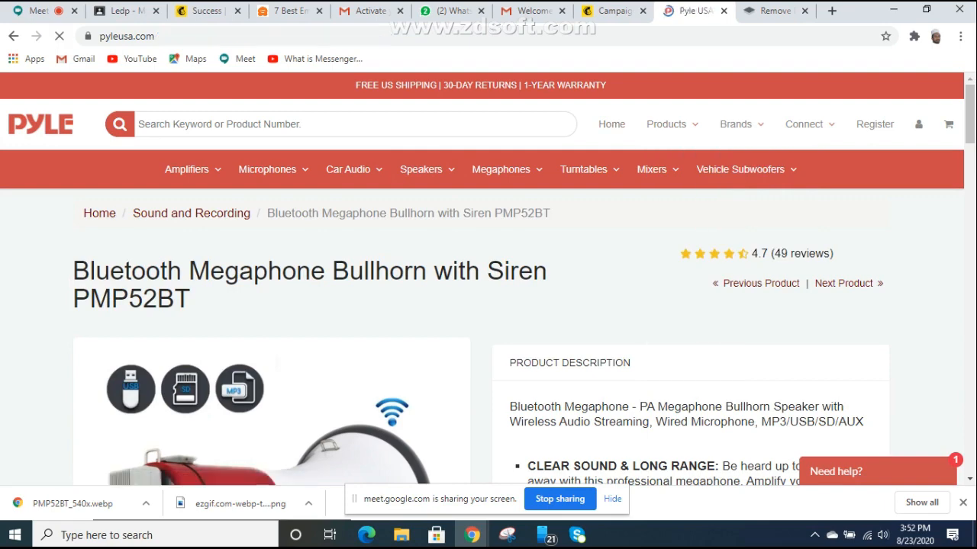
Step: Scroll through the homepage and its SereneLife action camera promotion, then back to the top
scroll(489, 275, "down", 8)
scroll(488, 274, "down", 4)
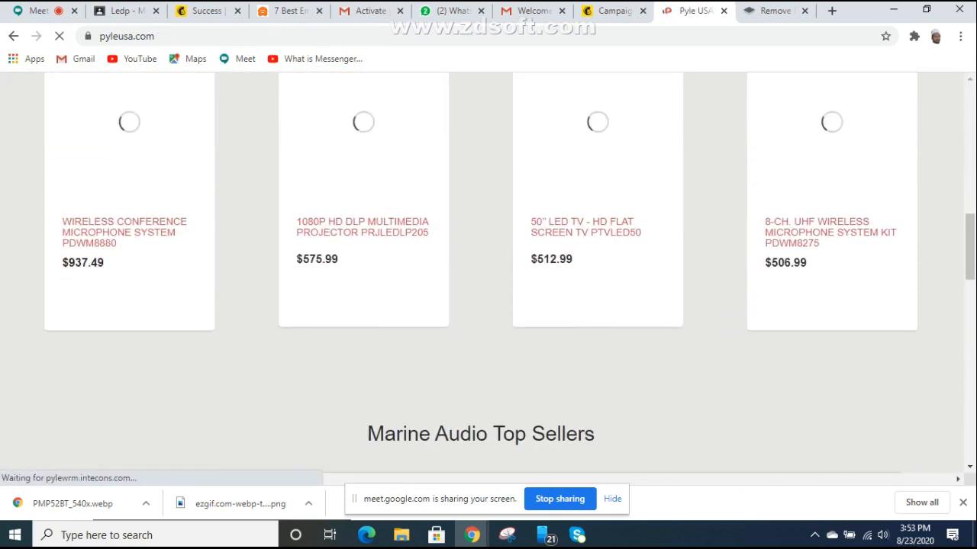
scroll(488, 275, "up", 3)
scroll(489, 275, "down", 2)
scroll(488, 275, "down", 9)
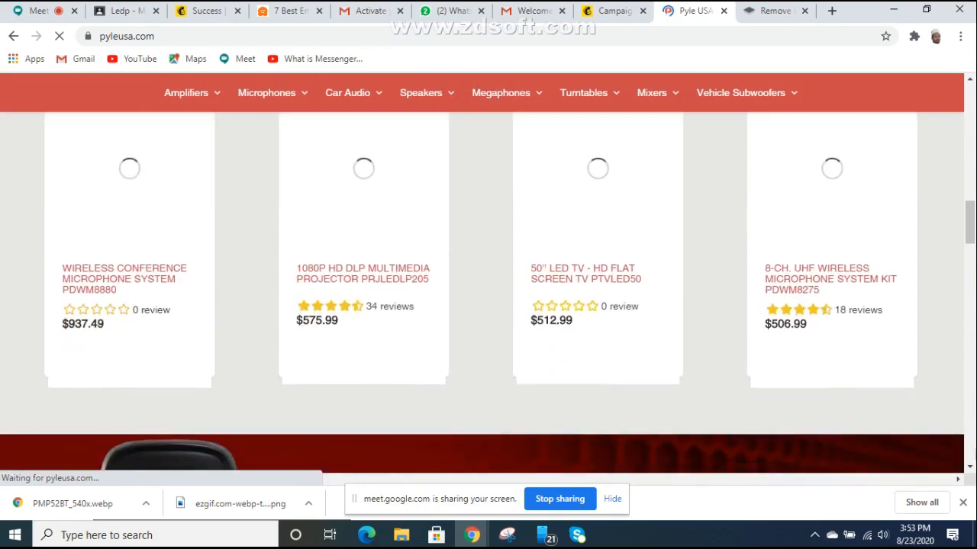
scroll(488, 274, "down", 6)
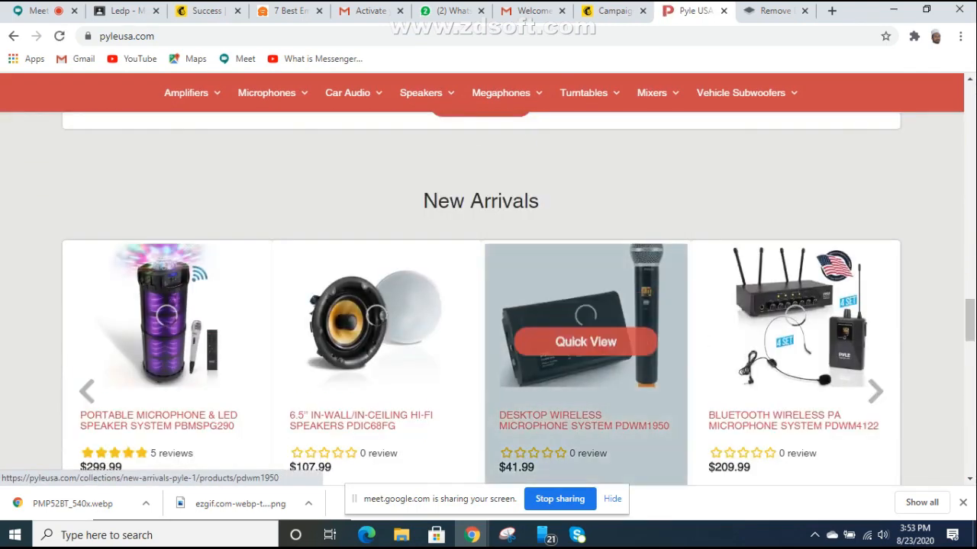
scroll(585, 366, "down", 5)
scroll(585, 366, "down", 5)
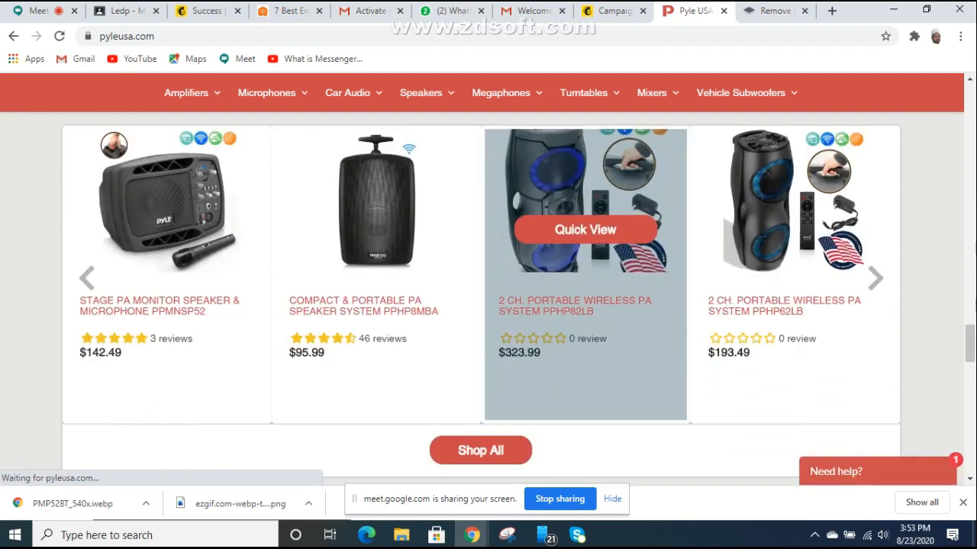
scroll(488, 306, "down", 7)
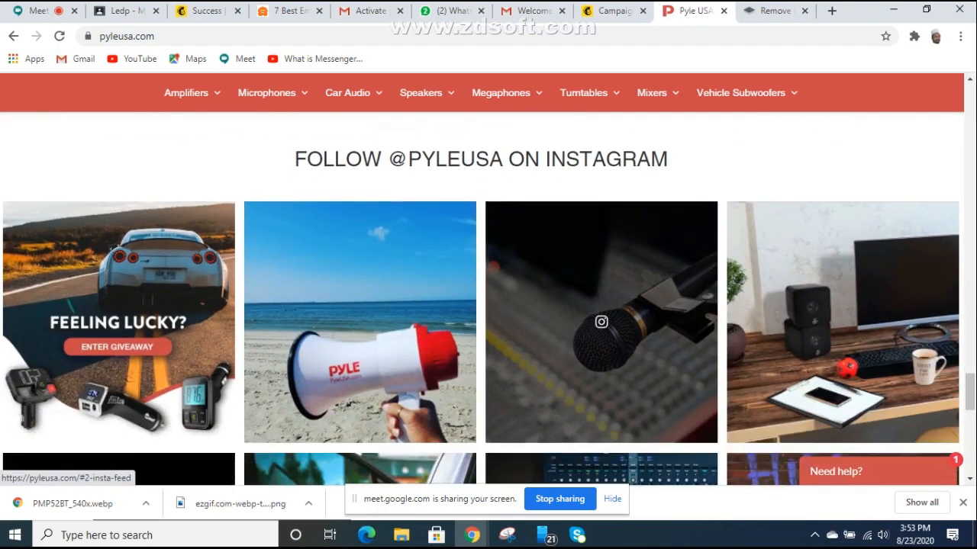
scroll(601, 229, "down", 5)
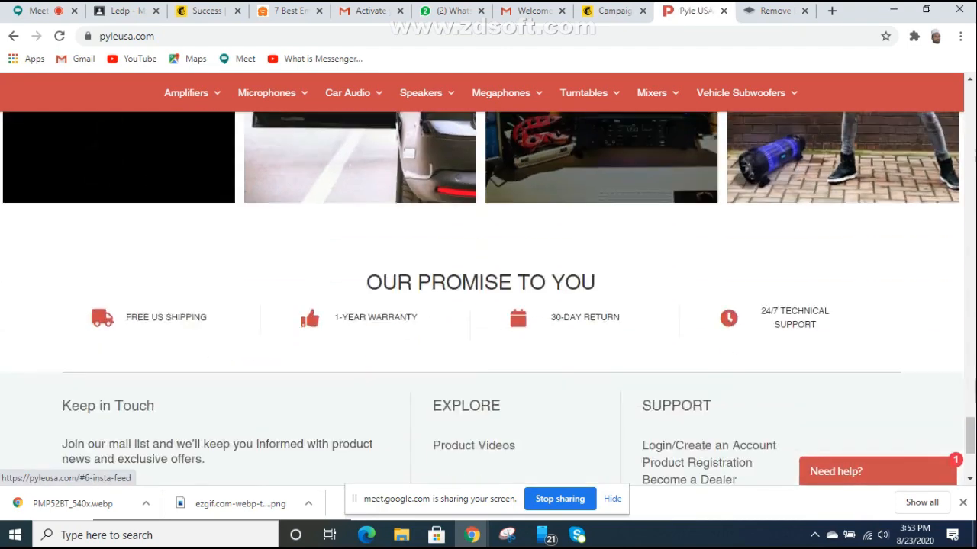
scroll(602, 229, "up", 5)
scroll(488, 298, "up", 3)
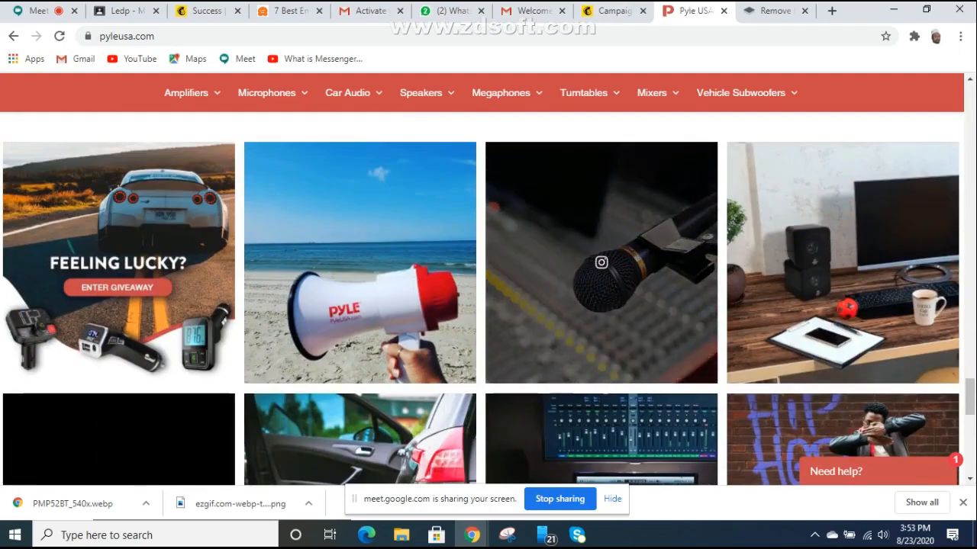
scroll(601, 263, "up", 8)
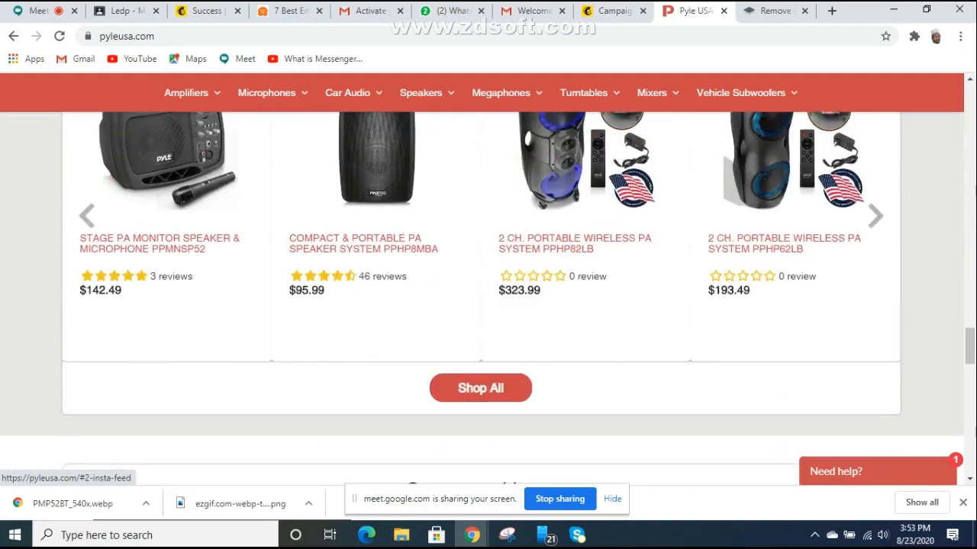
scroll(488, 298, "up", 15)
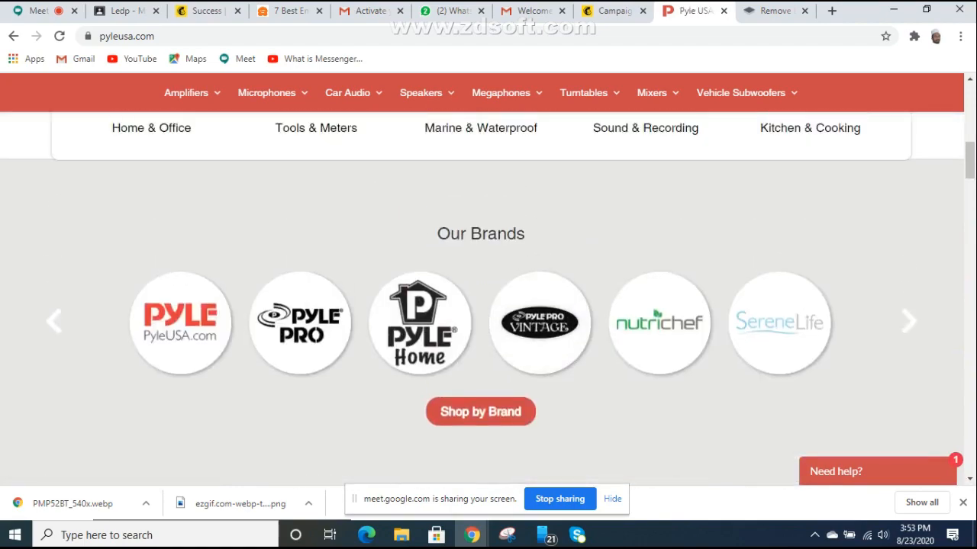
scroll(756, 229, "up", 10)
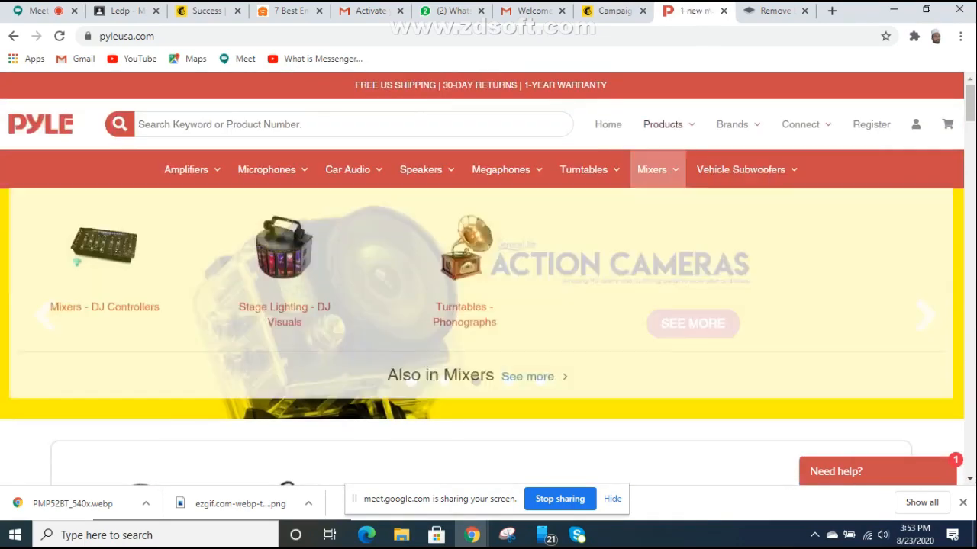
Step: Open the Health & Fitness category, then its Blood Pressure Monitors collection
mouse_move(662, 124)
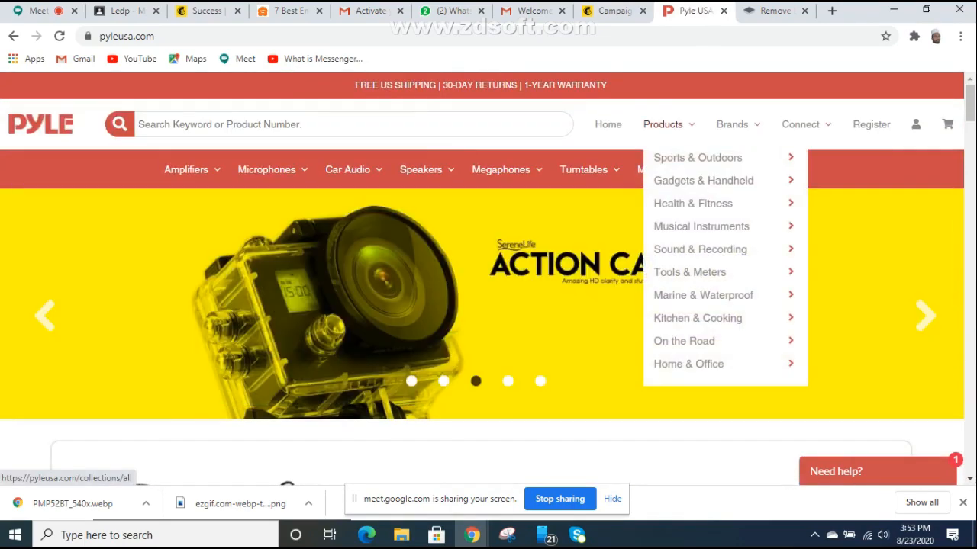
left_click(693, 204)
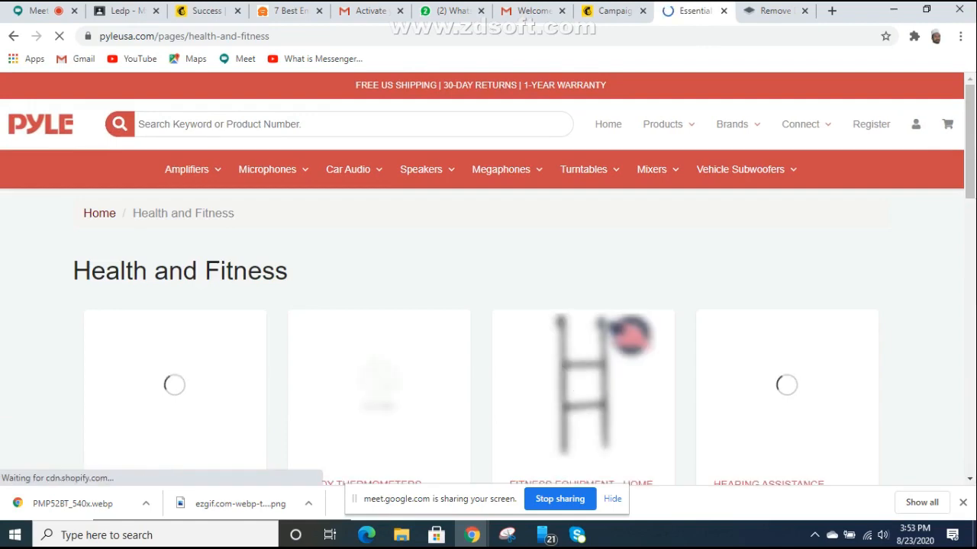
scroll(488, 305, "down", 5)
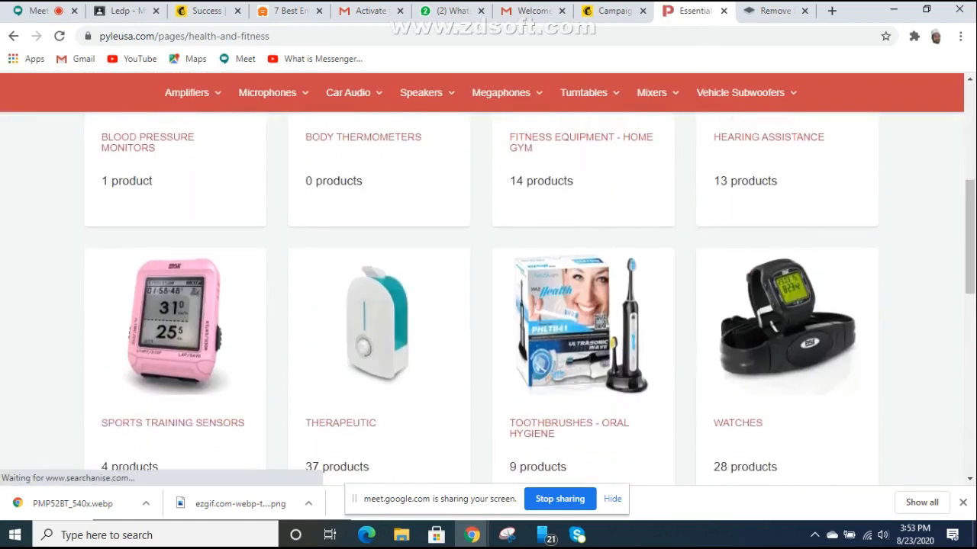
scroll(489, 306, "down", 5)
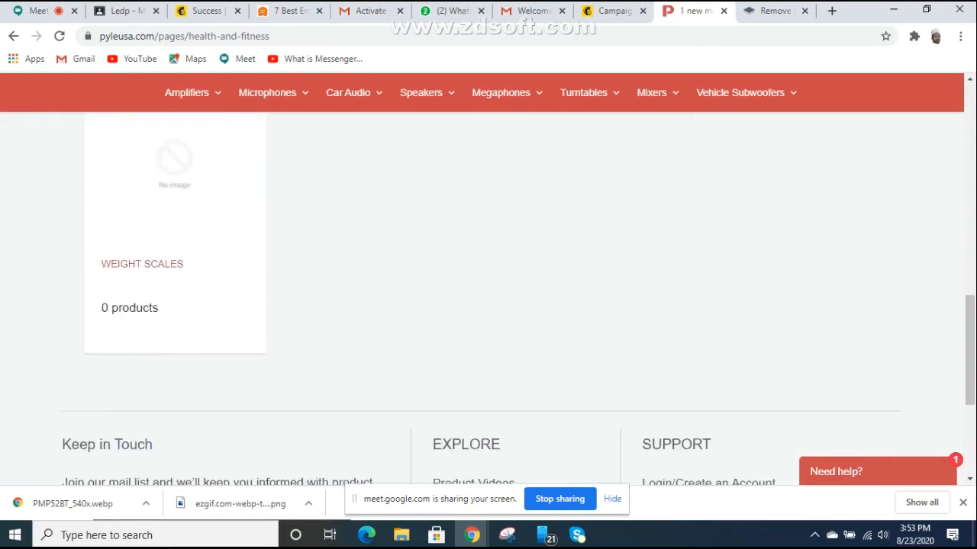
scroll(489, 305, "up", 4)
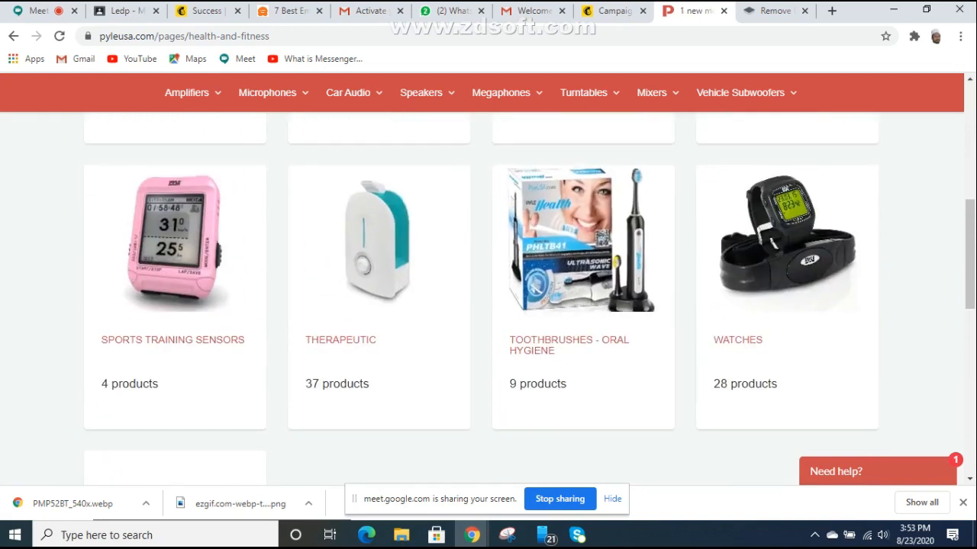
scroll(488, 305, "up", 5)
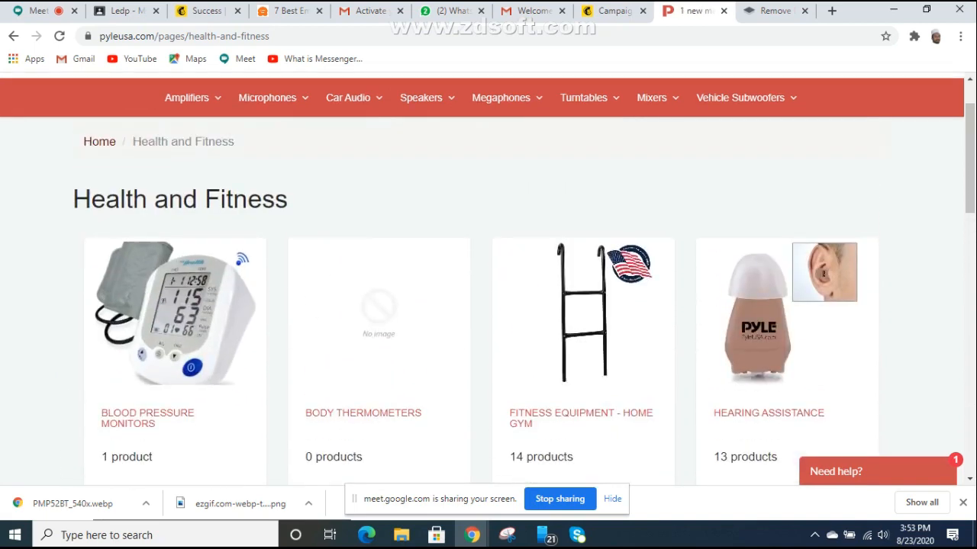
scroll(489, 306, "down", 1)
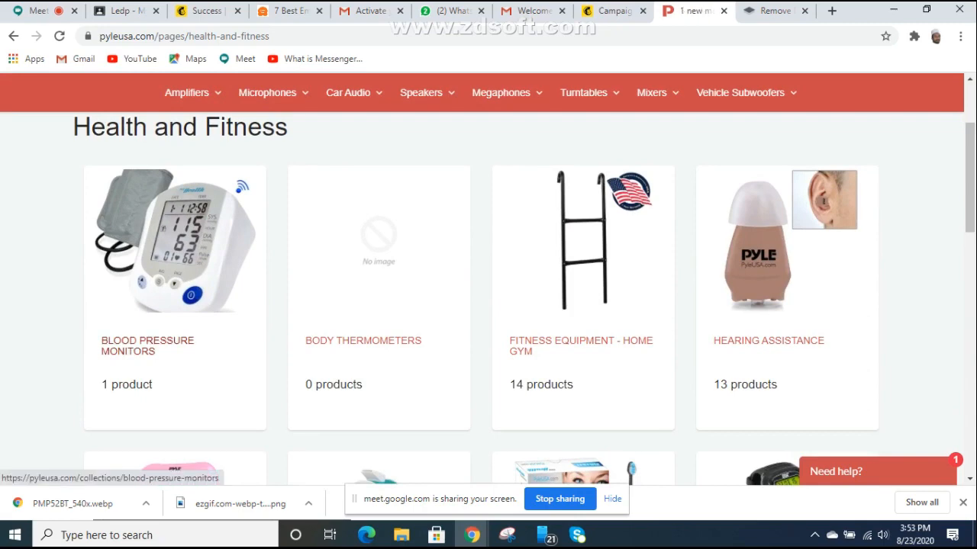
left_click(147, 346)
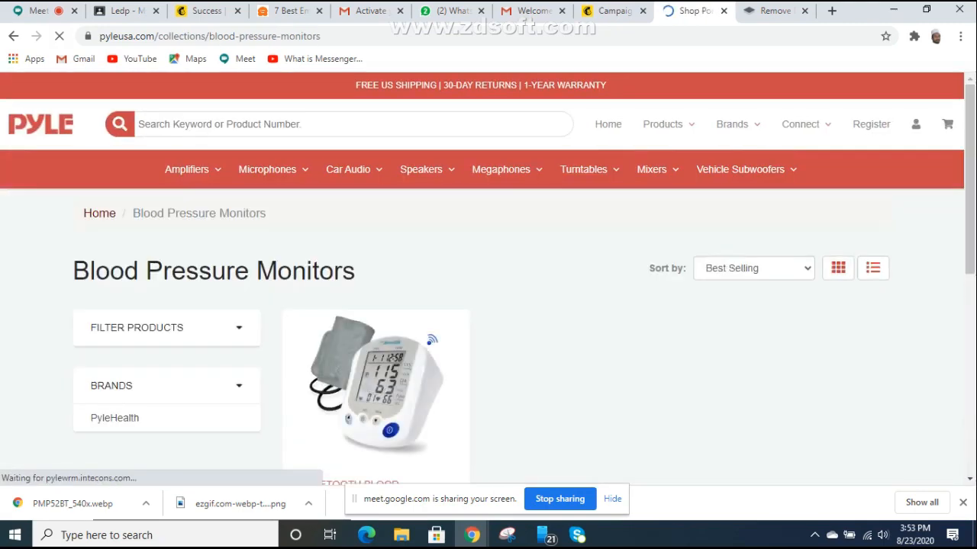
Step: Save the PHBPB20 blood pressure monitor image from Quick View to the Desktop, then close Quick View
scroll(375, 305, "down", 3)
left_click(375, 196)
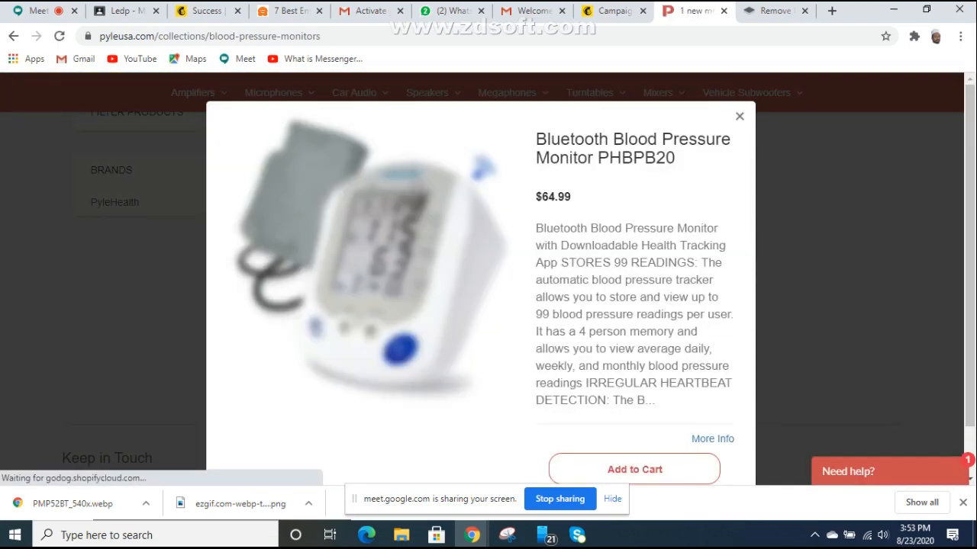
right_click(370, 284)
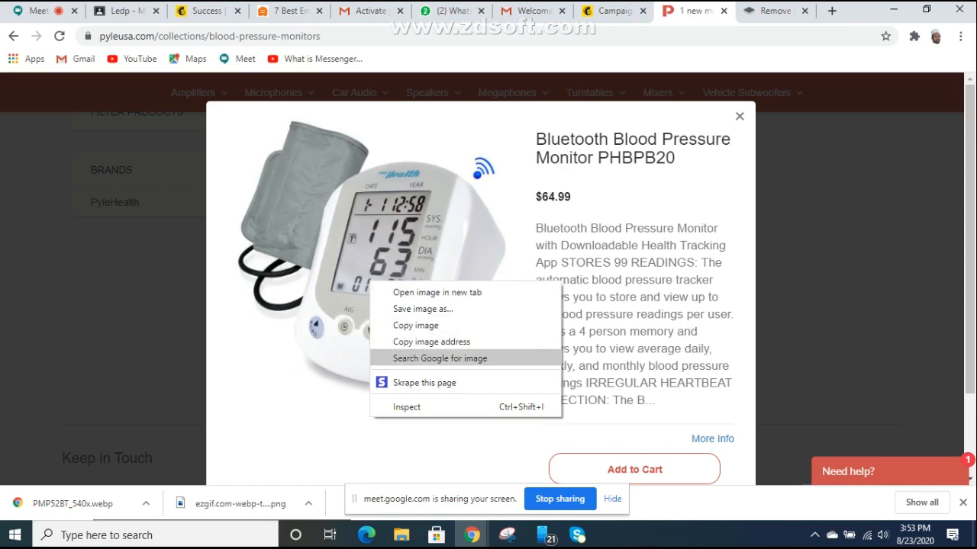
left_click(423, 309)
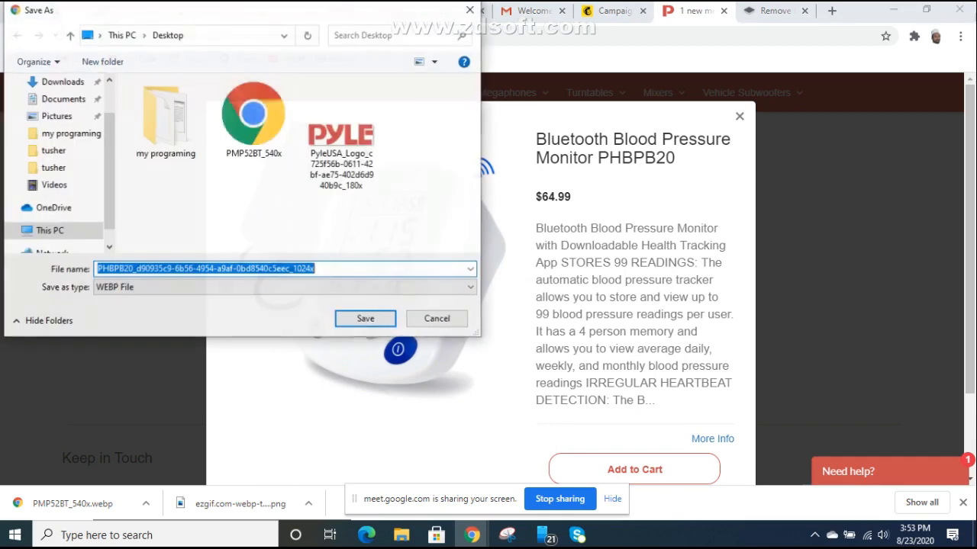
key("Return")
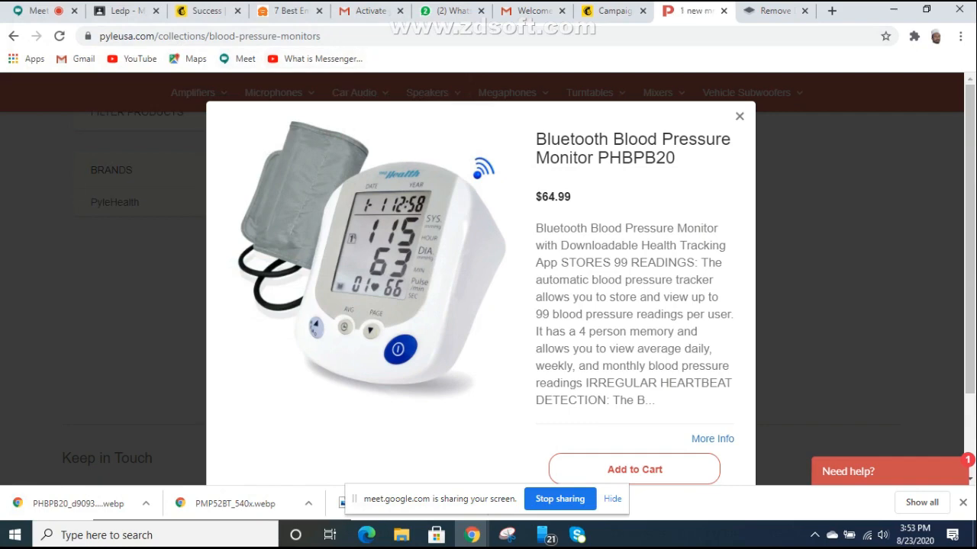
key("Escape")
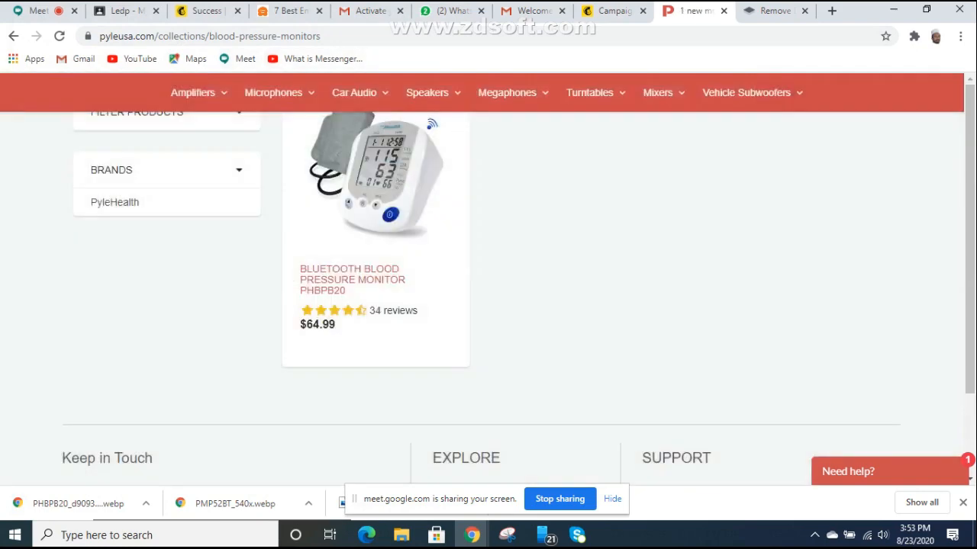
Step: Open the Kitchen & Cooking category in a new tab
scroll(589, 170, "up", 3)
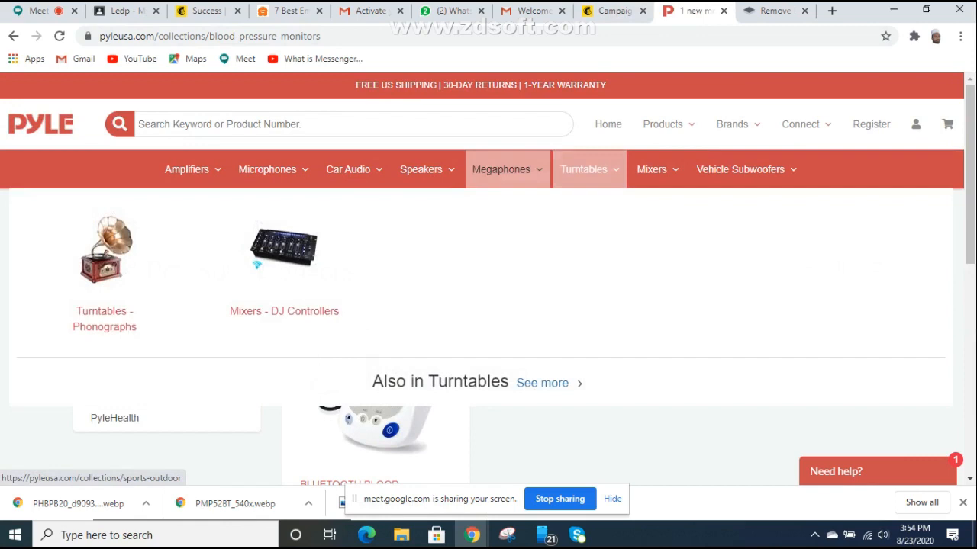
mouse_move(501, 169)
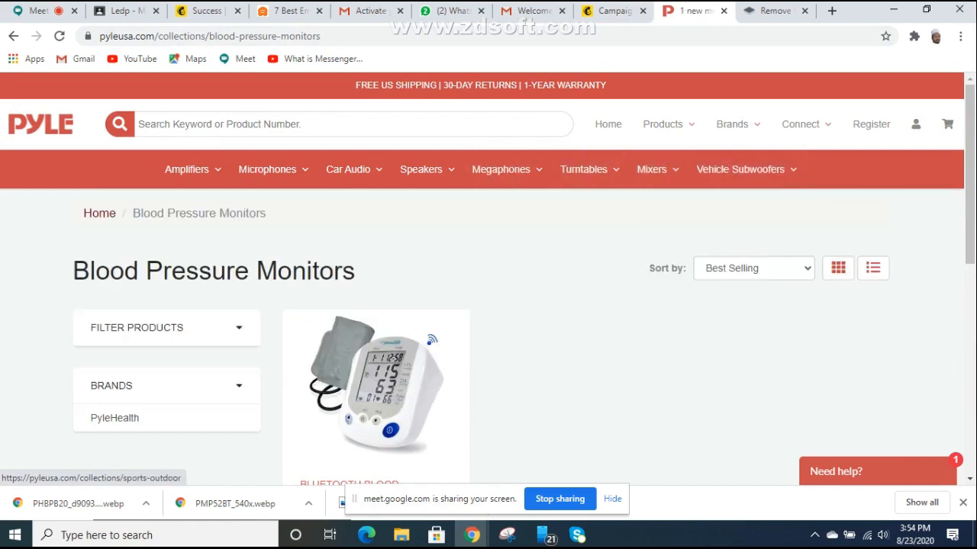
mouse_move(664, 124)
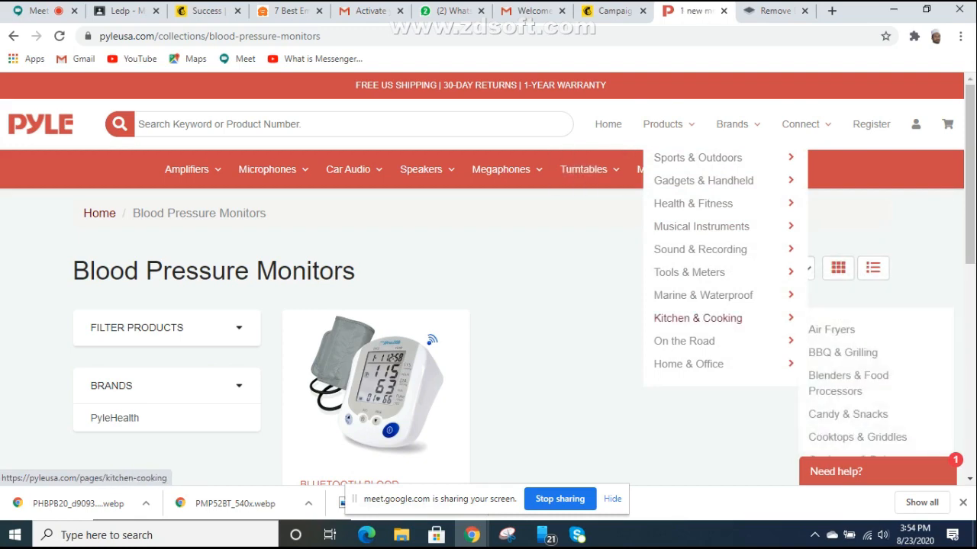
right_click(707, 325)
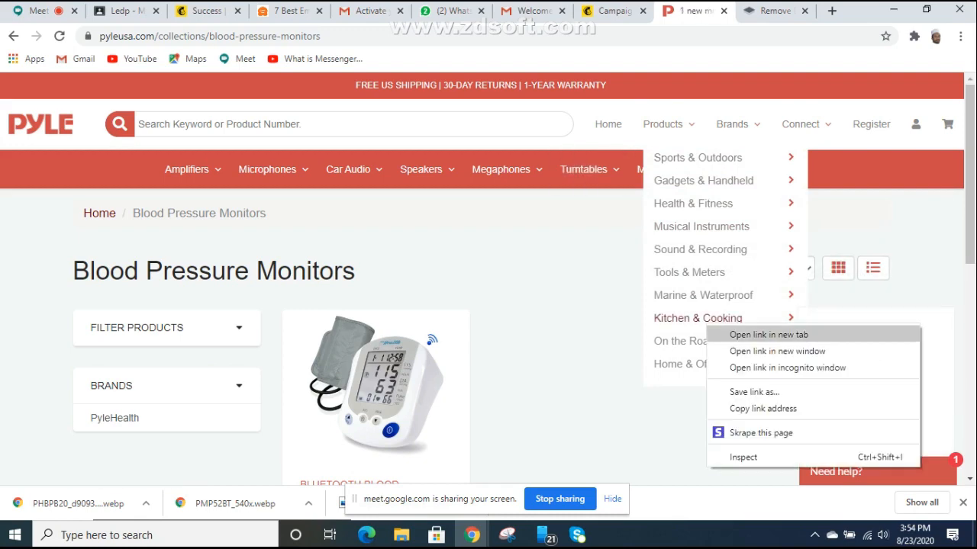
left_click(769, 334)
left_click(701, 11)
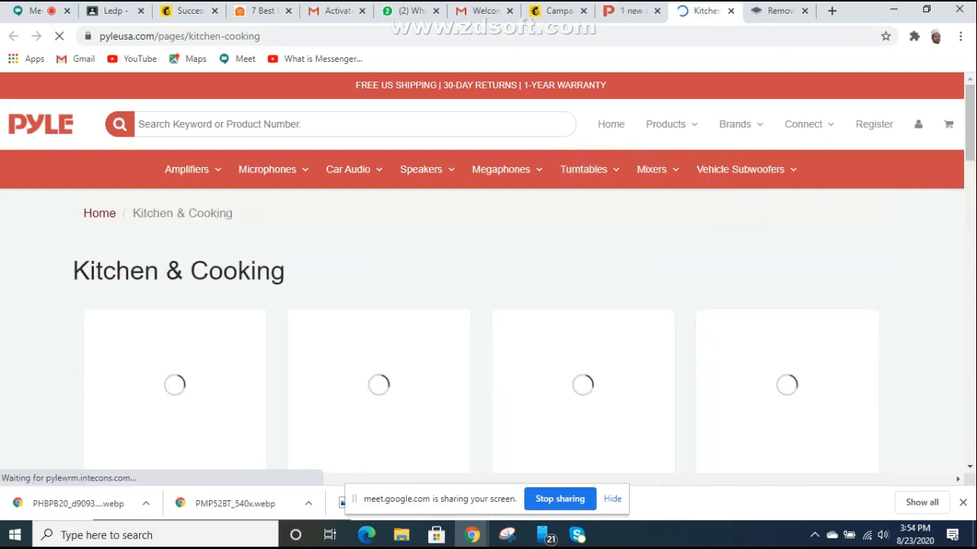
Step: Save the NutriChef NCBLSM150 heating blender image as a WEBP file from Quick View
scroll(488, 305, "down", 3)
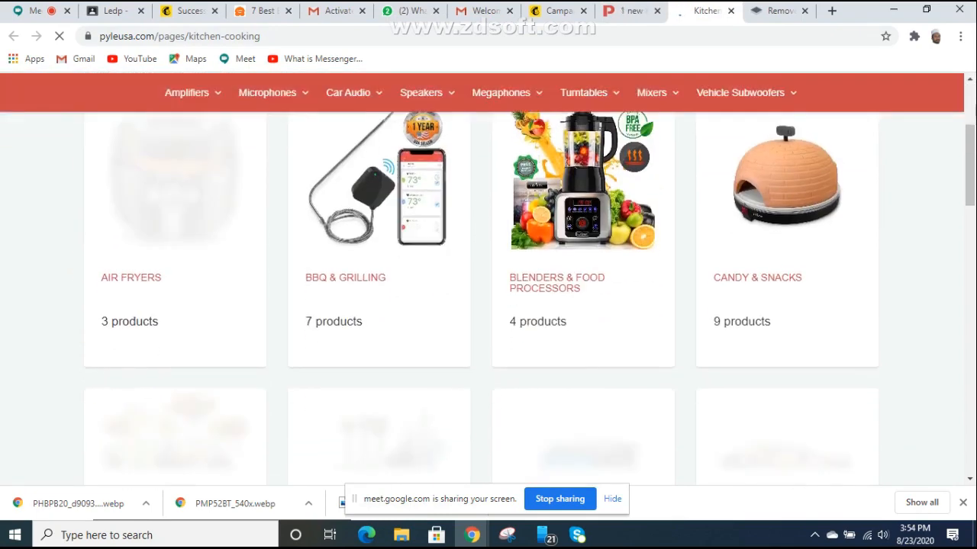
scroll(584, 260, "up", 1)
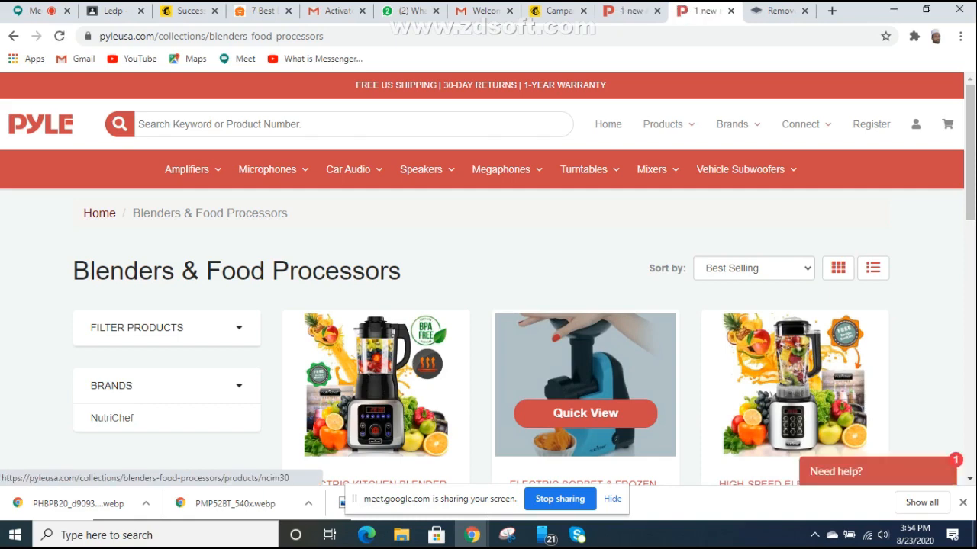
scroll(585, 343, "down", 2)
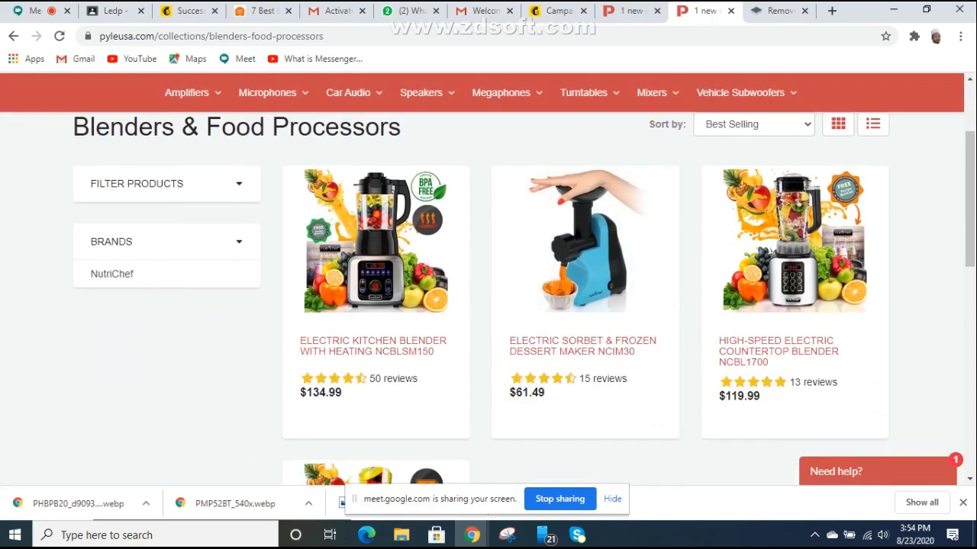
mouse_move(376, 269)
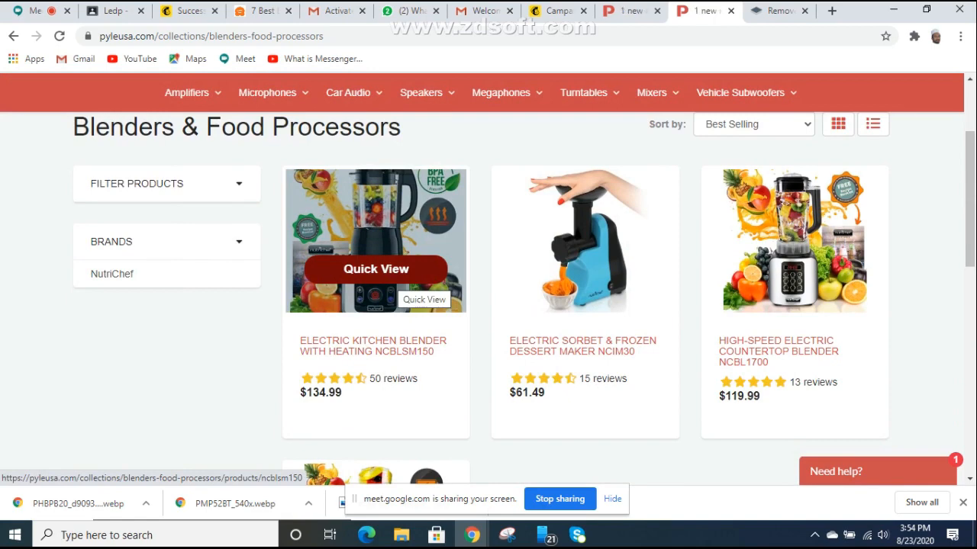
left_click(375, 268)
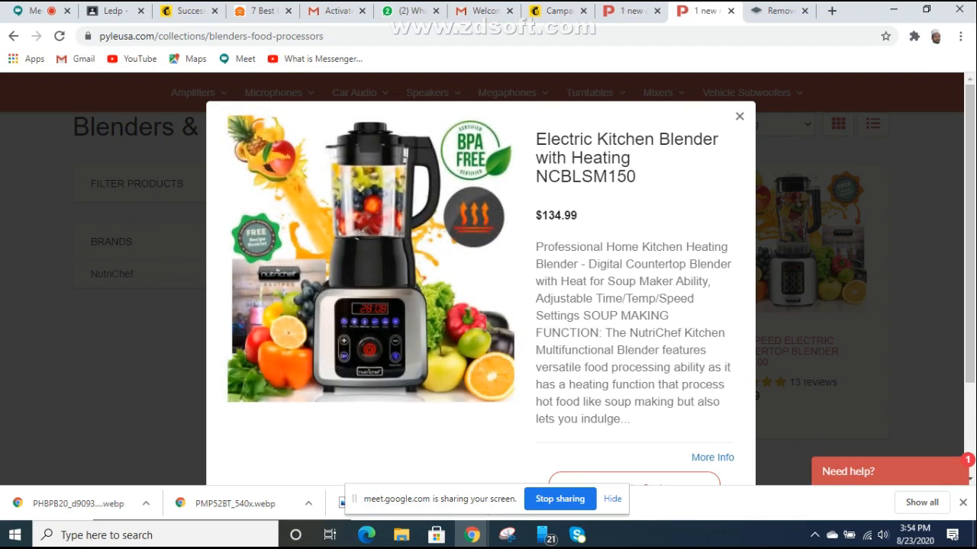
right_click(365, 297)
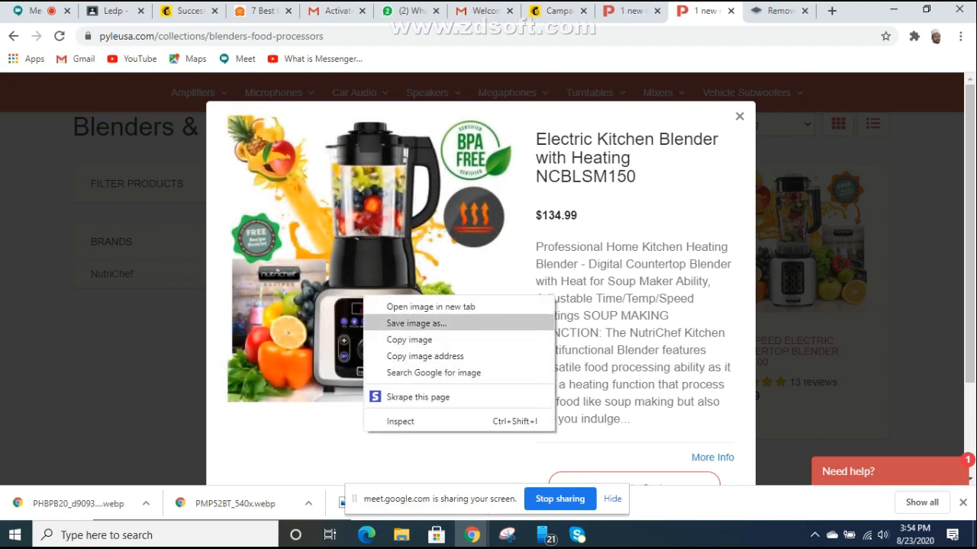
left_click(416, 323)
left_click(365, 319)
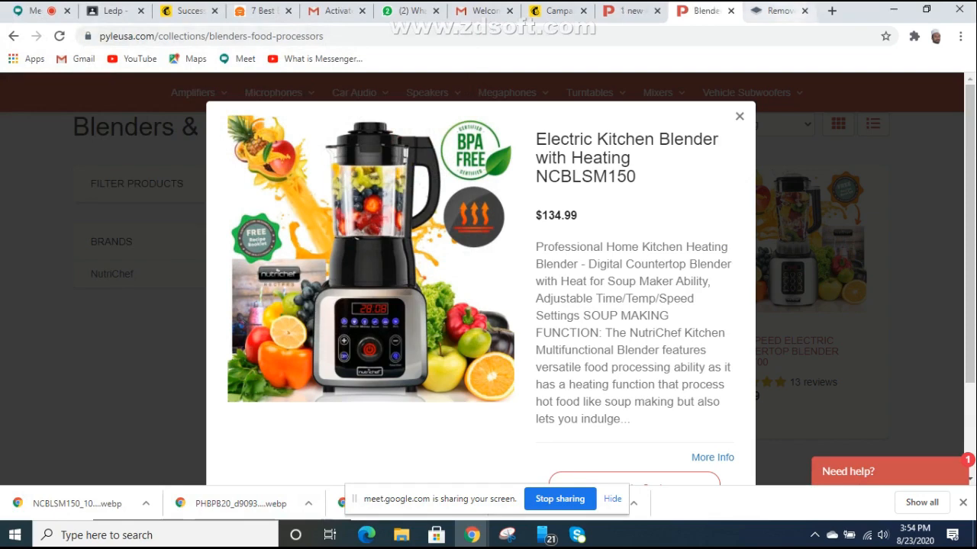
Step: Search 'webp to jpg' in a new tab and open EZGIF's WebP to JPG converter
left_click(832, 11)
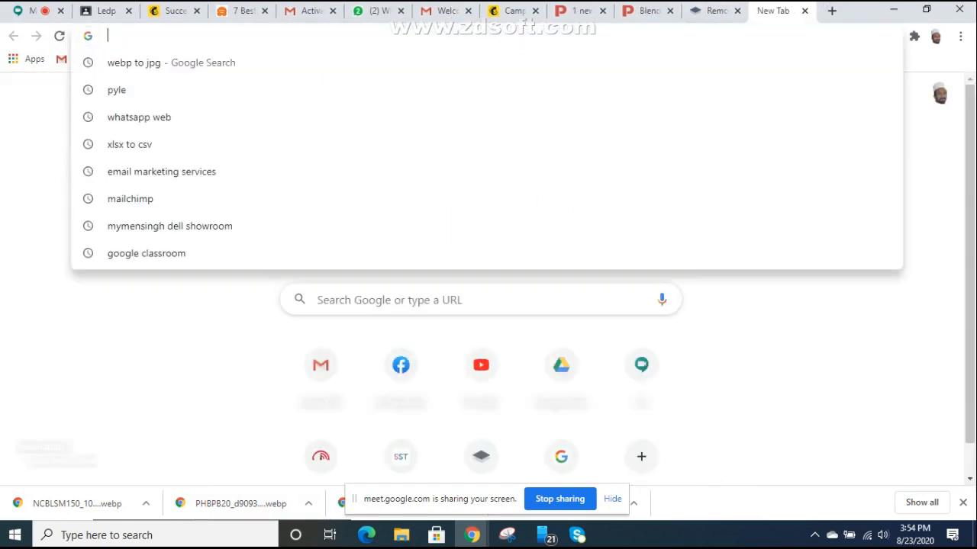
key("Down")
key("Return")
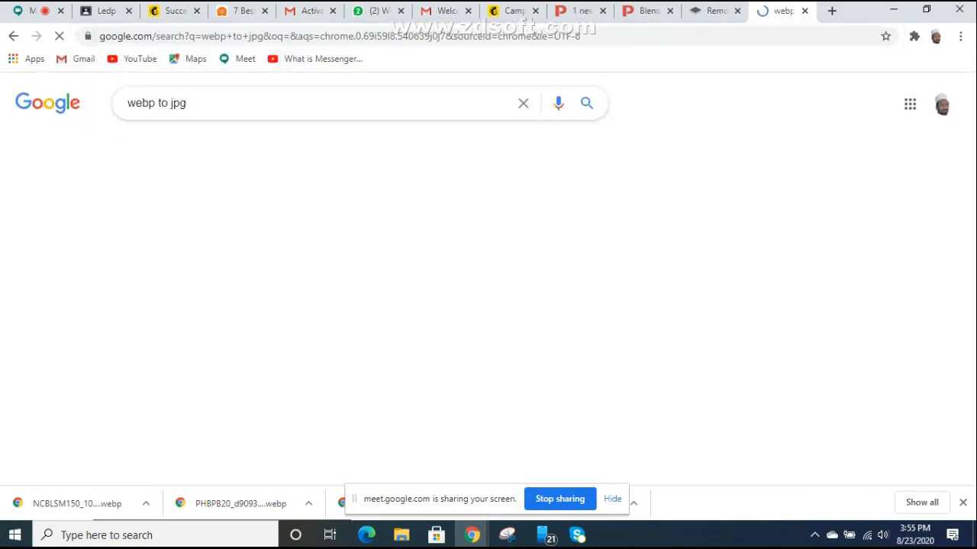
left_click(260, 222)
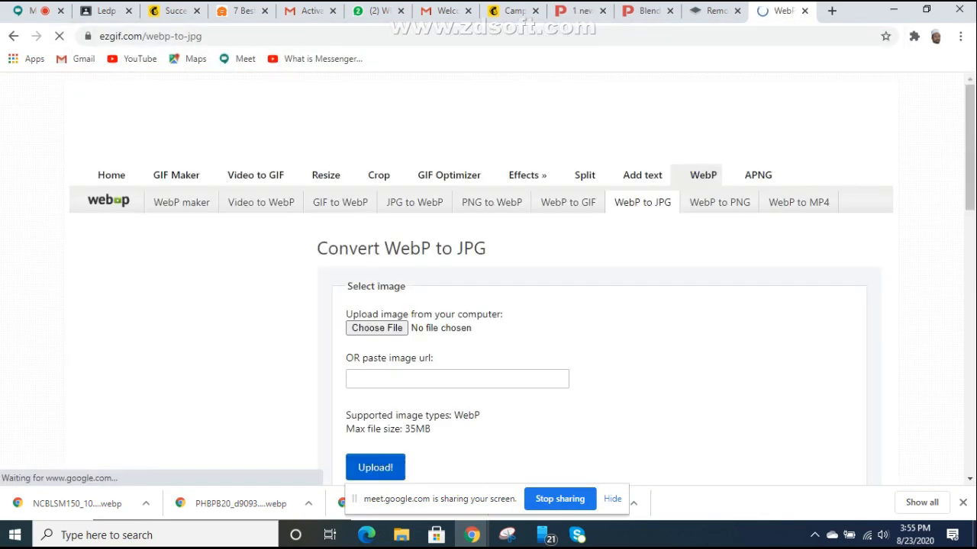
scroll(260, 222, "down", 1)
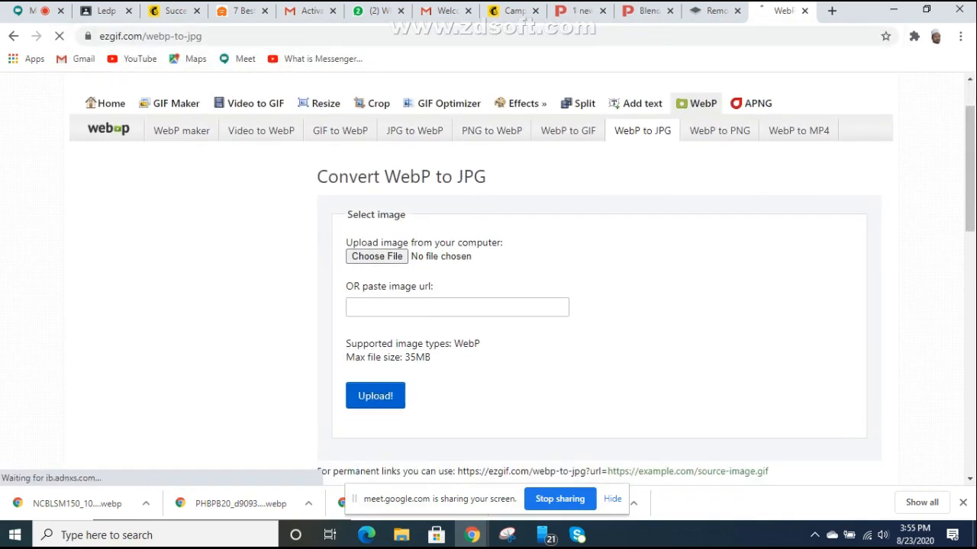
Step: Select PMP52BT_540x.webp from the Desktop as the file to upload
left_click(376, 257)
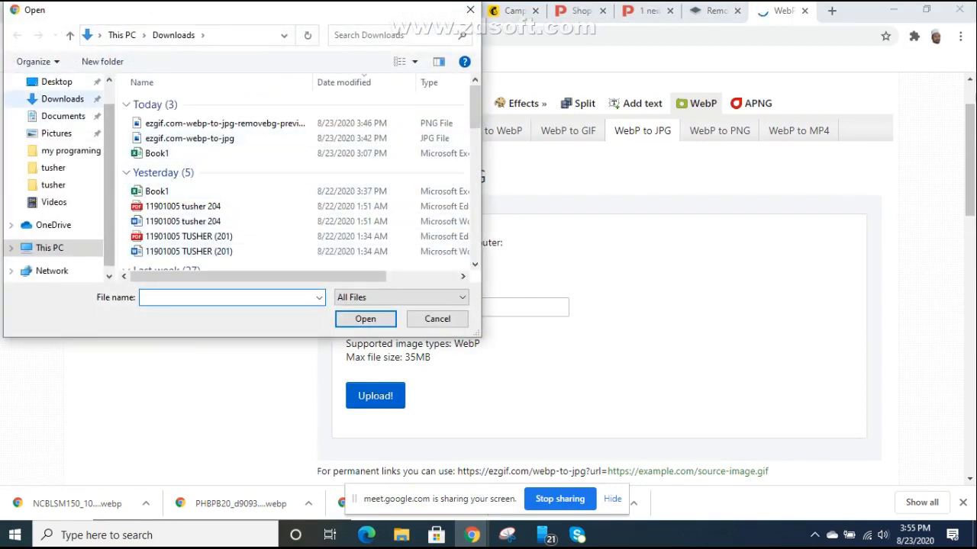
left_click(57, 82)
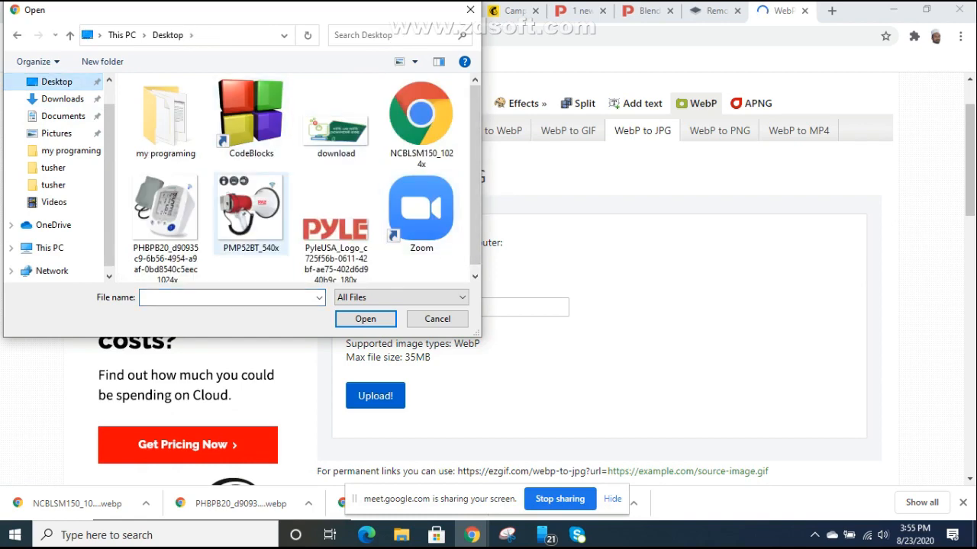
key("super")
key("super")
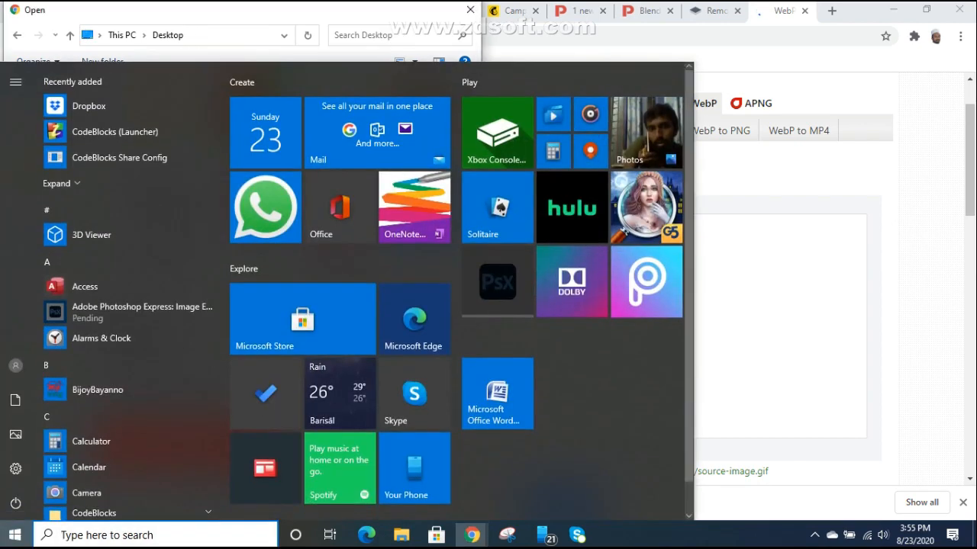
left_click(166, 213)
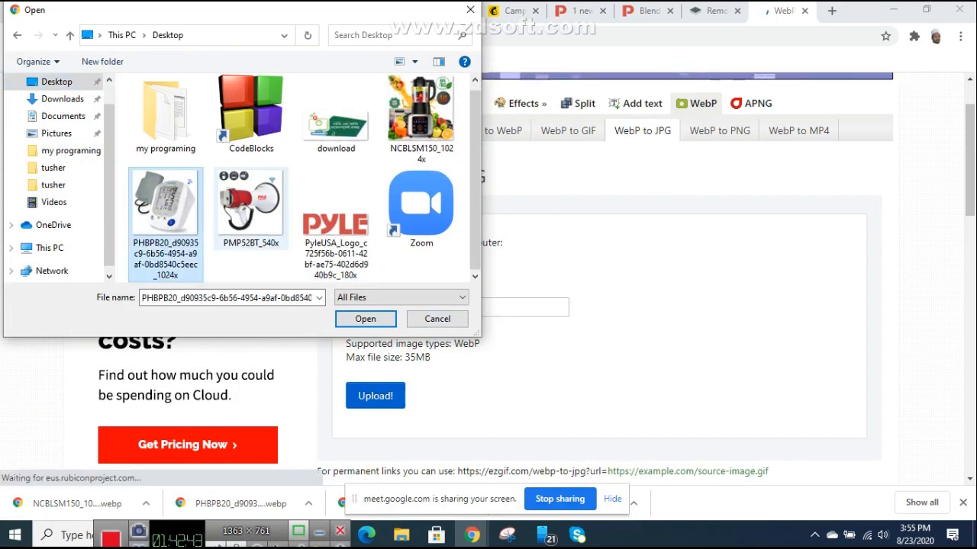
left_click(251, 210)
left_click(422, 126)
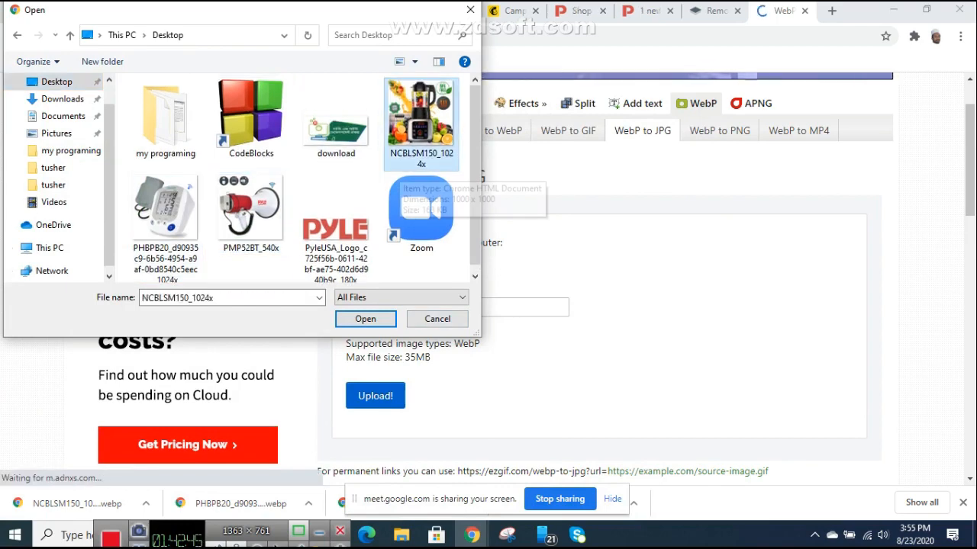
left_click(250, 210)
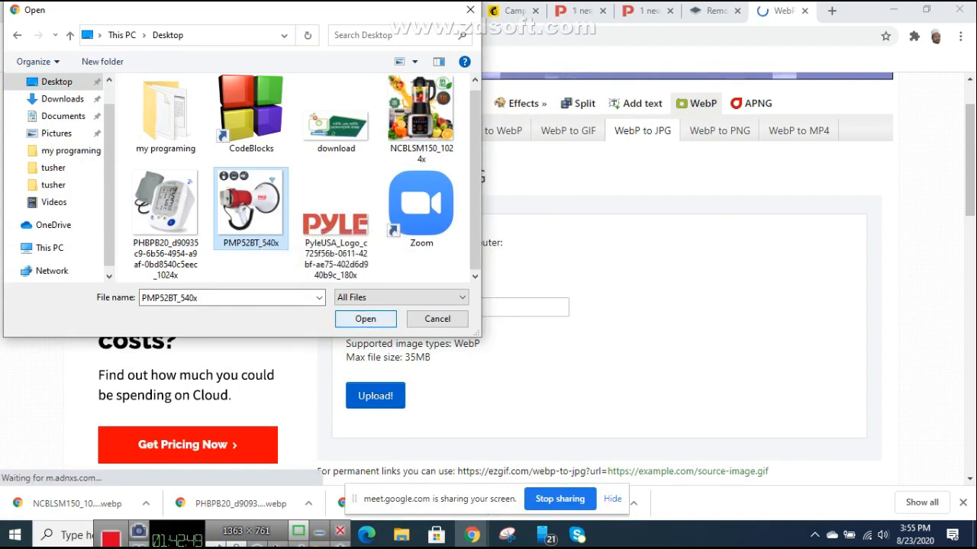
key("Return")
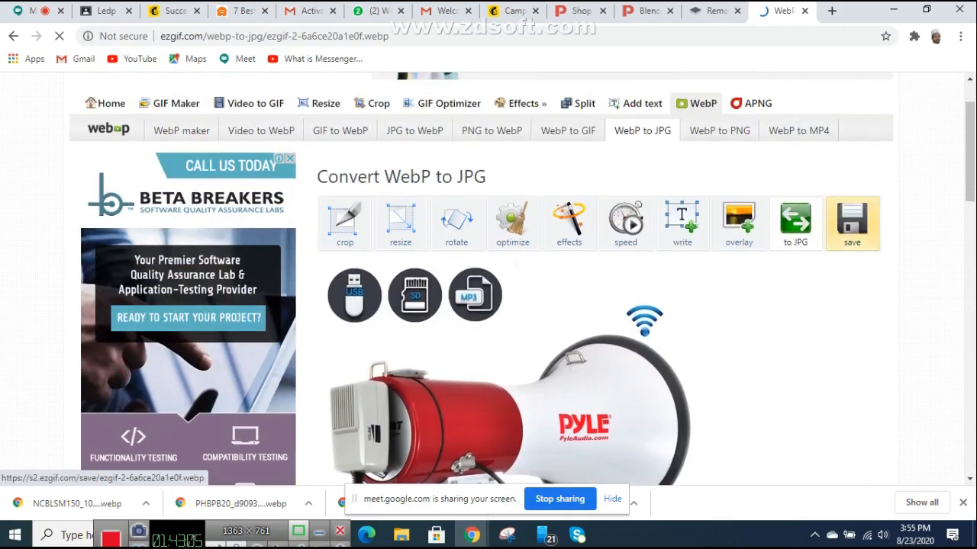
Step: Download the uploaded megaphone image from EZGIF
left_click(851, 222)
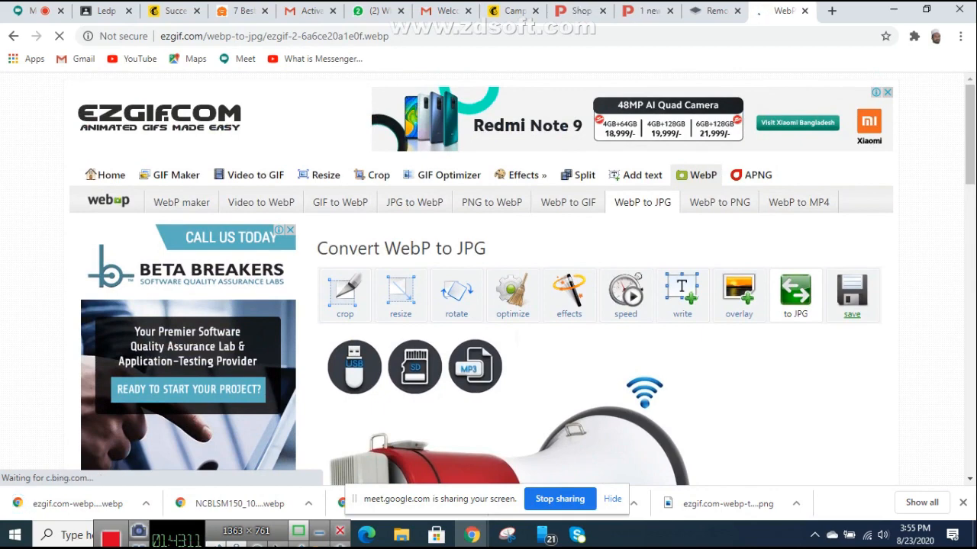
scroll(488, 279, "down", 2)
scroll(489, 279, "down", 4)
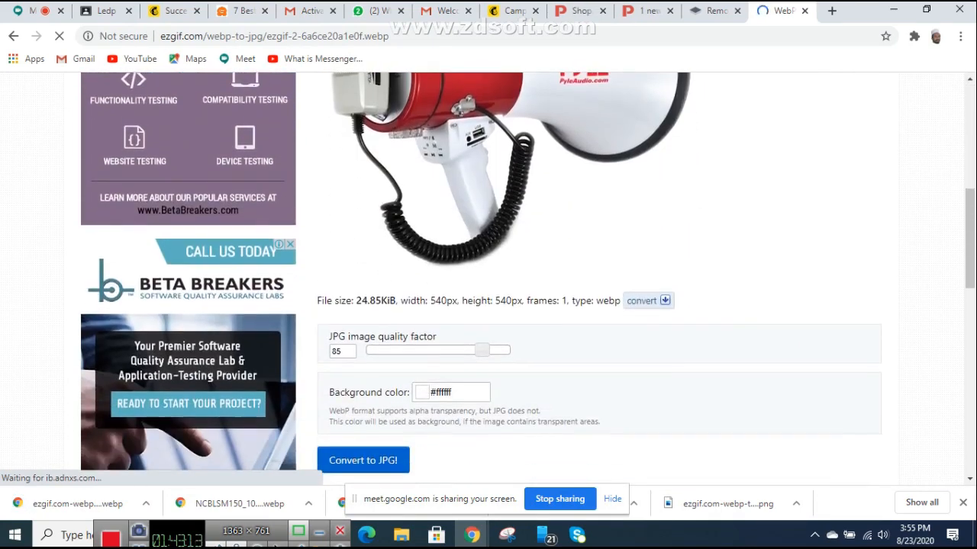
scroll(488, 280, "down", 2)
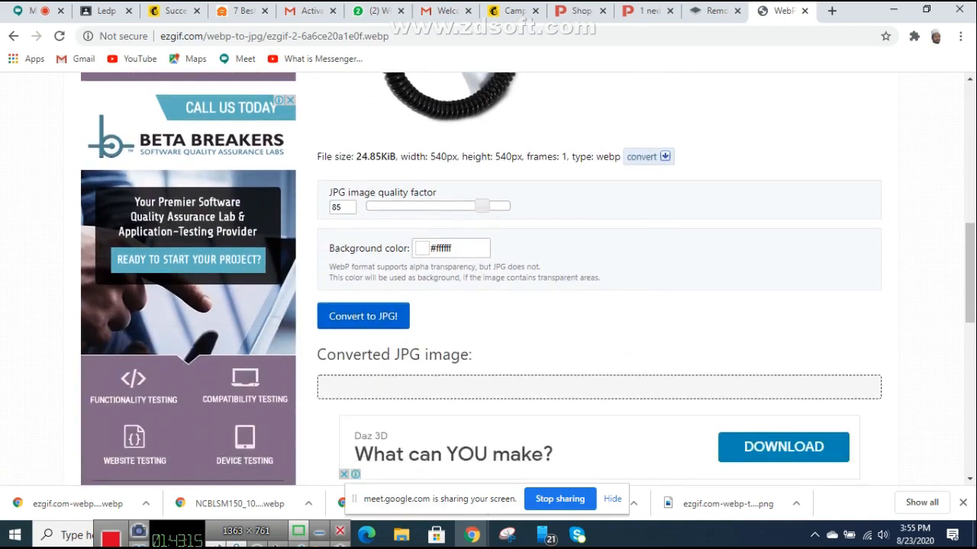
scroll(488, 280, "up", 5)
scroll(488, 279, "up", 2)
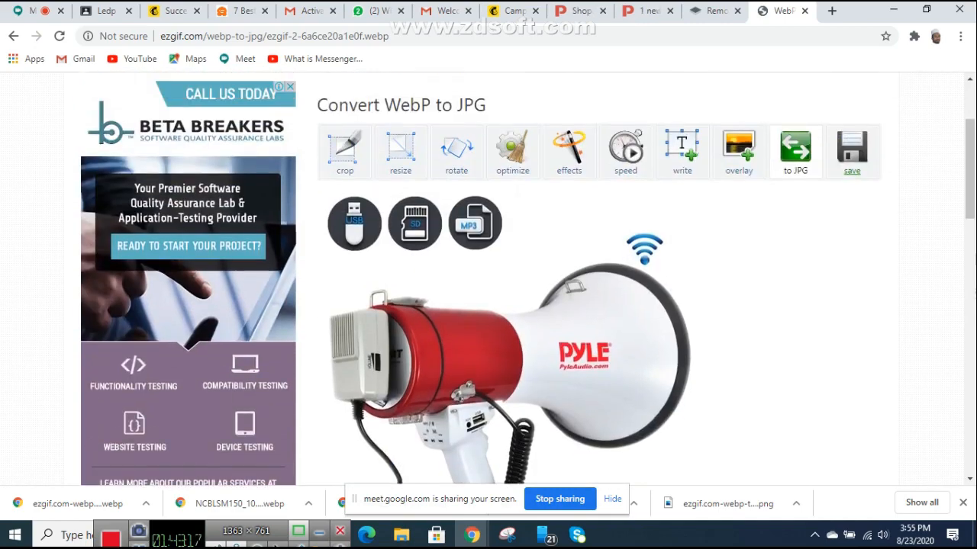
Step: Back on the upload form, choose the PHBPB20 blood pressure monitor file
left_click(13, 36)
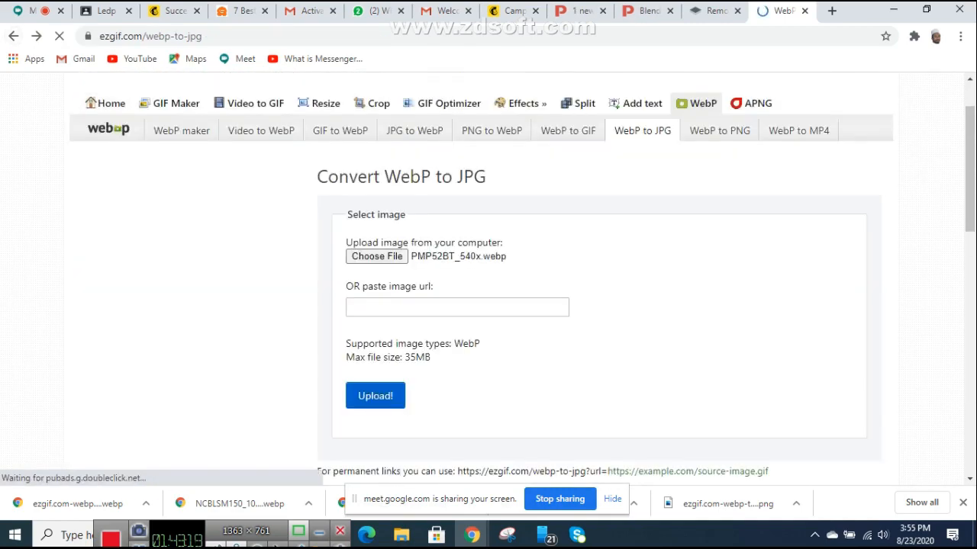
left_click(377, 256)
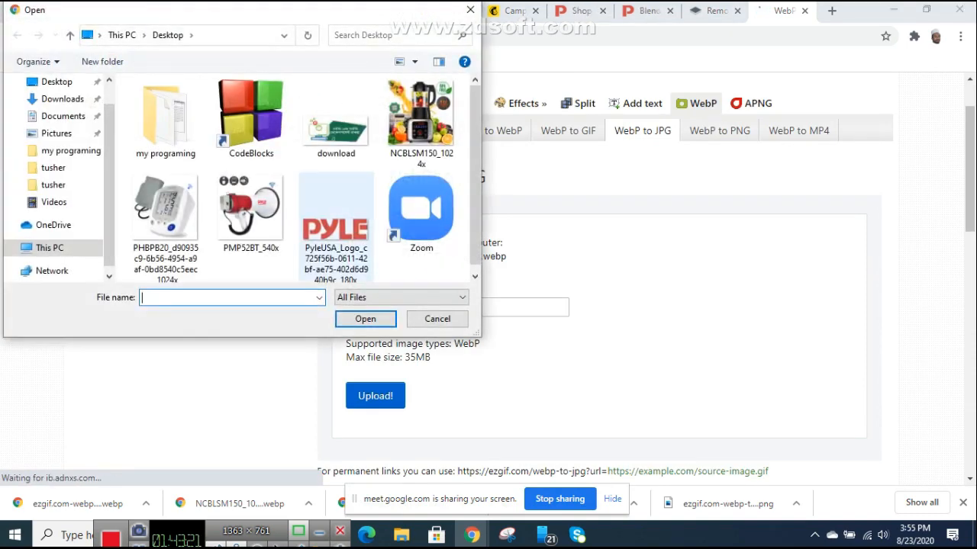
double_click(165, 217)
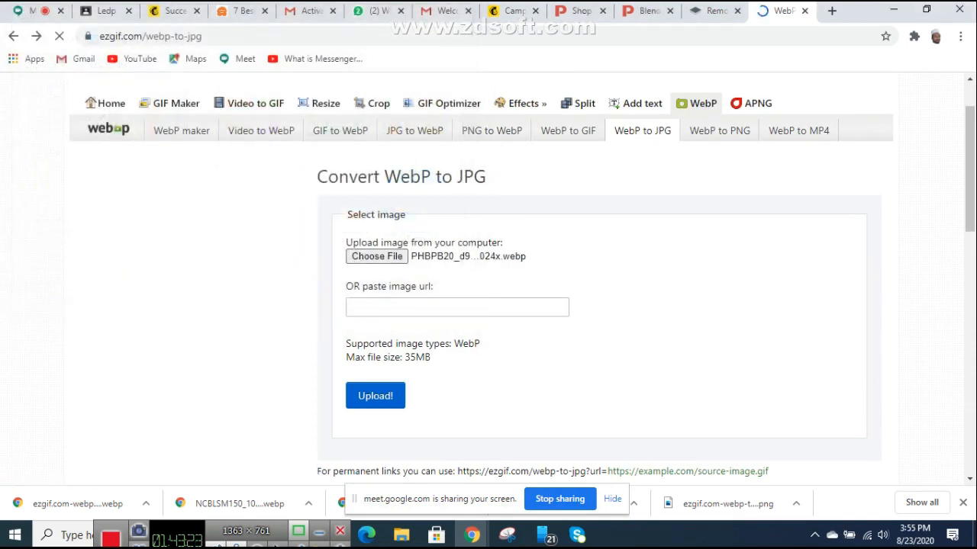
Step: Upload the PHBPB20 image and convert it to JPG
left_click(375, 397)
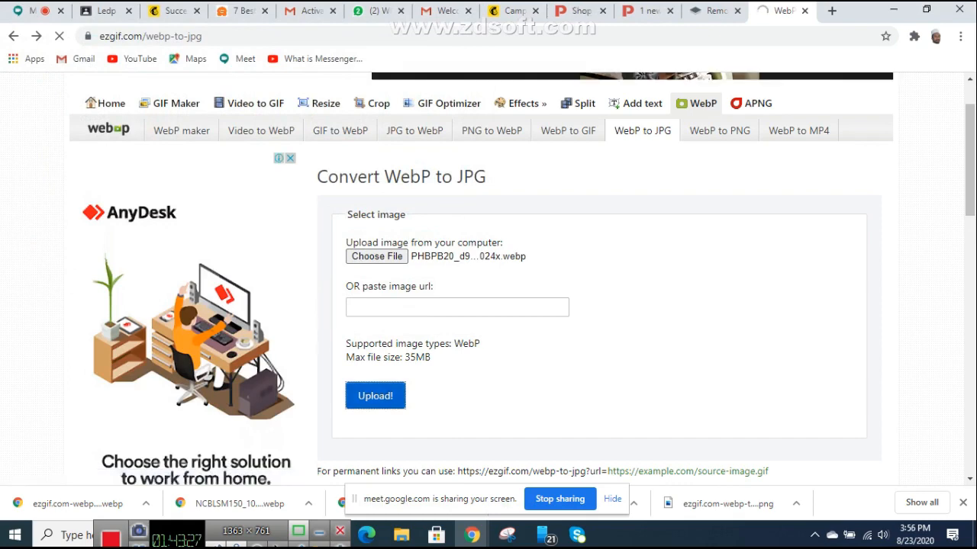
scroll(599, 290, "down", 1)
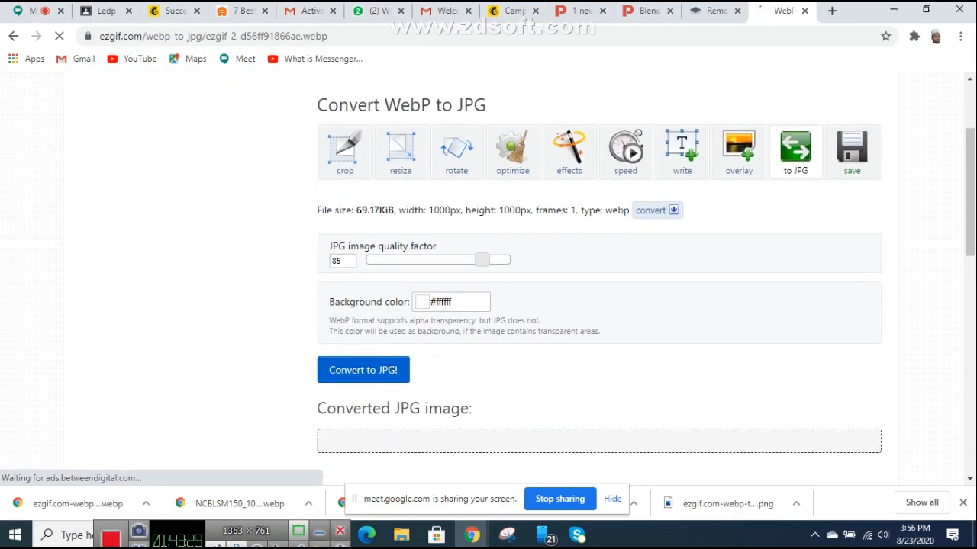
left_click(852, 154)
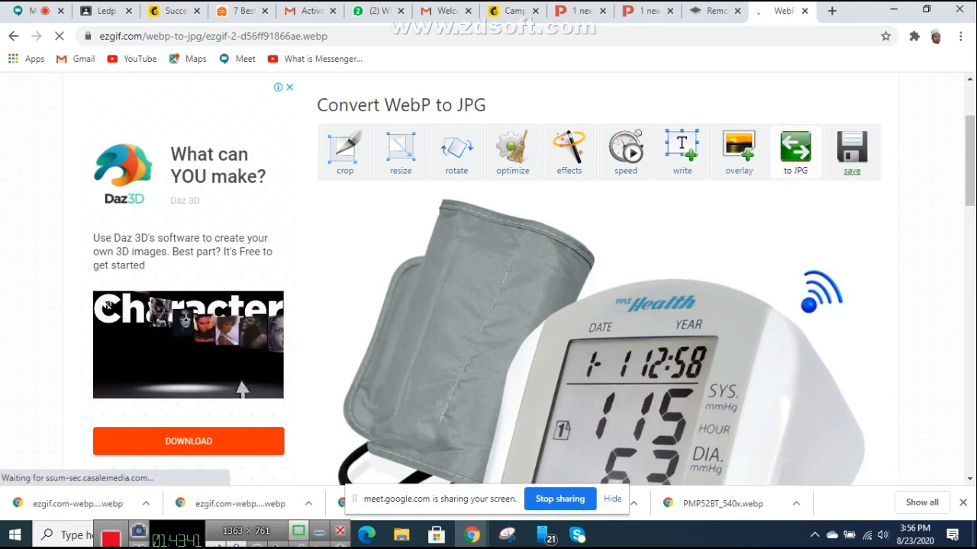
scroll(488, 280, "down", 5)
scroll(168, 143, "down", 4)
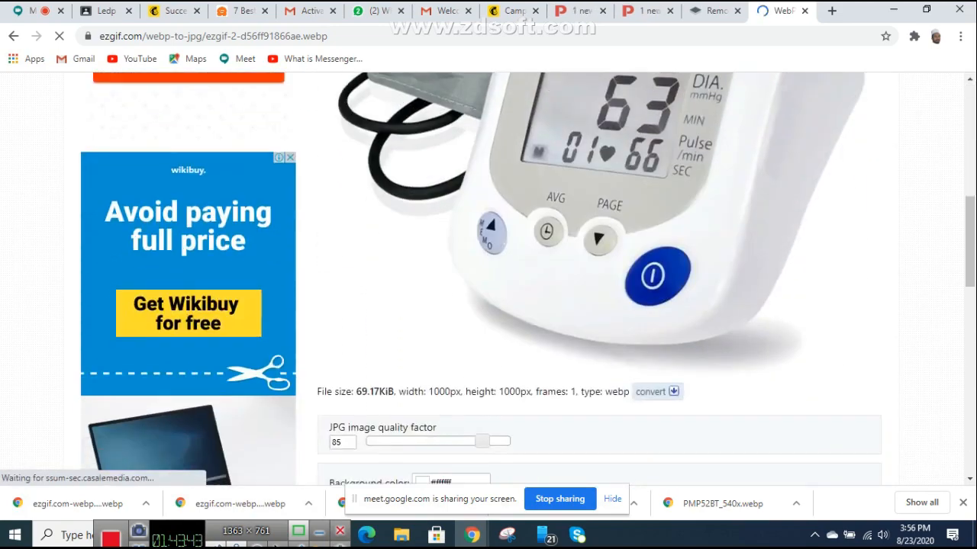
scroll(488, 280, "down", 7)
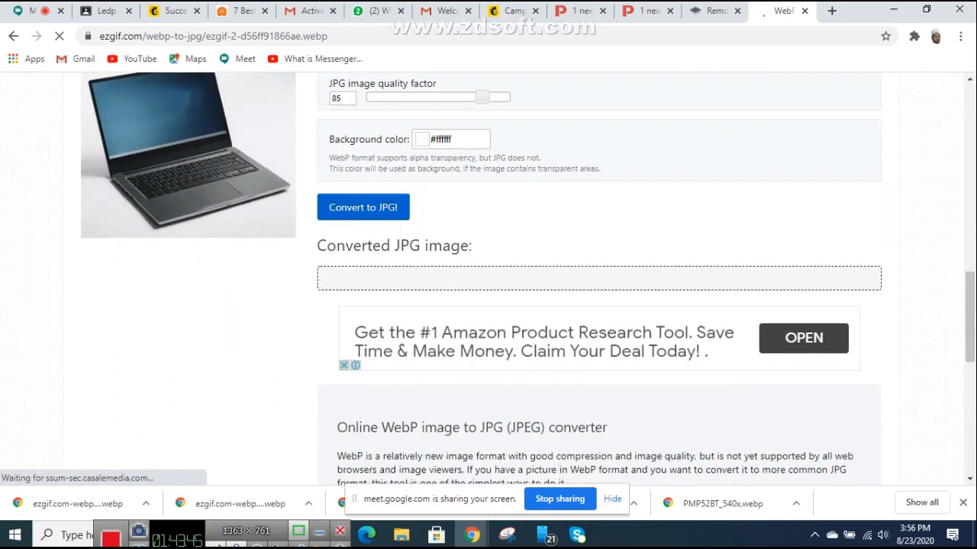
scroll(488, 279, "up", 12)
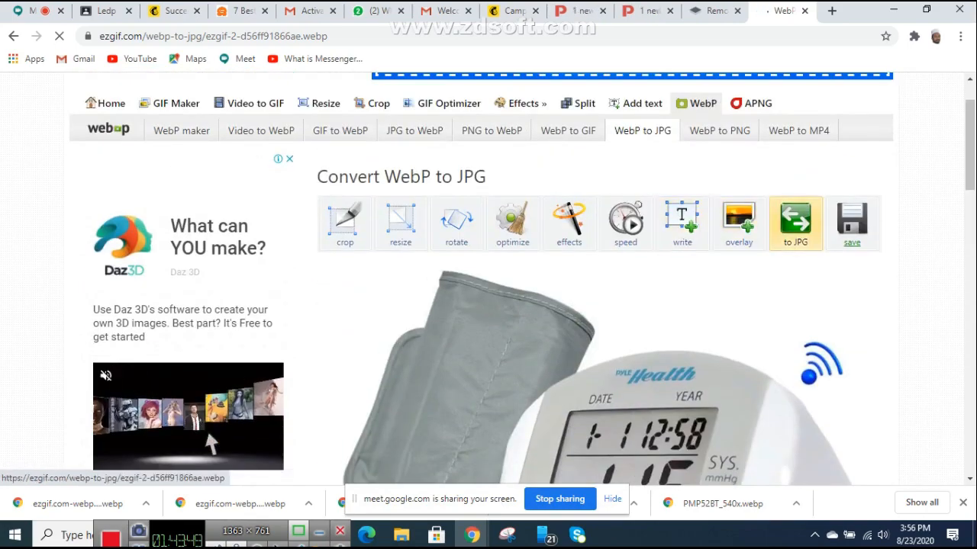
left_click(795, 221)
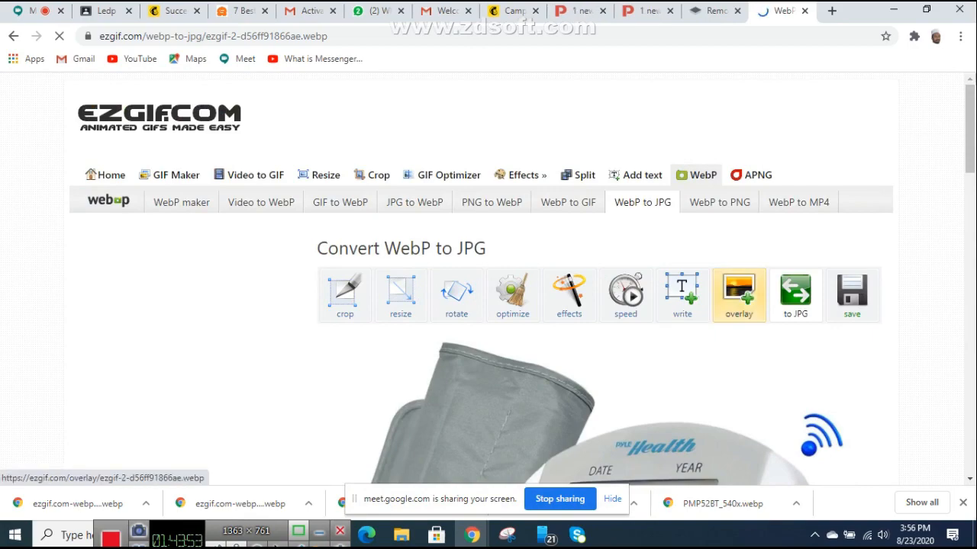
scroll(739, 294, "down", 10)
scroll(599, 278, "up", 10)
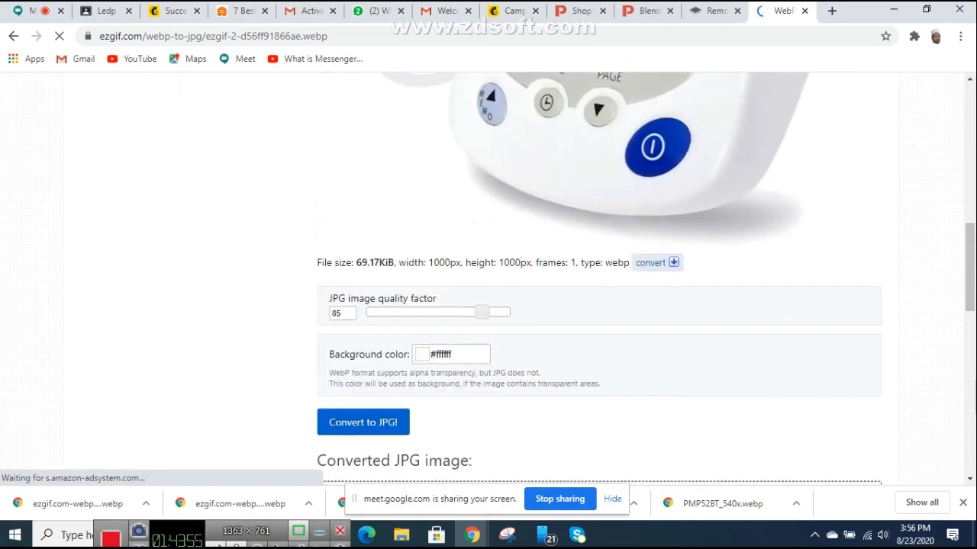
scroll(488, 290, "up", 2)
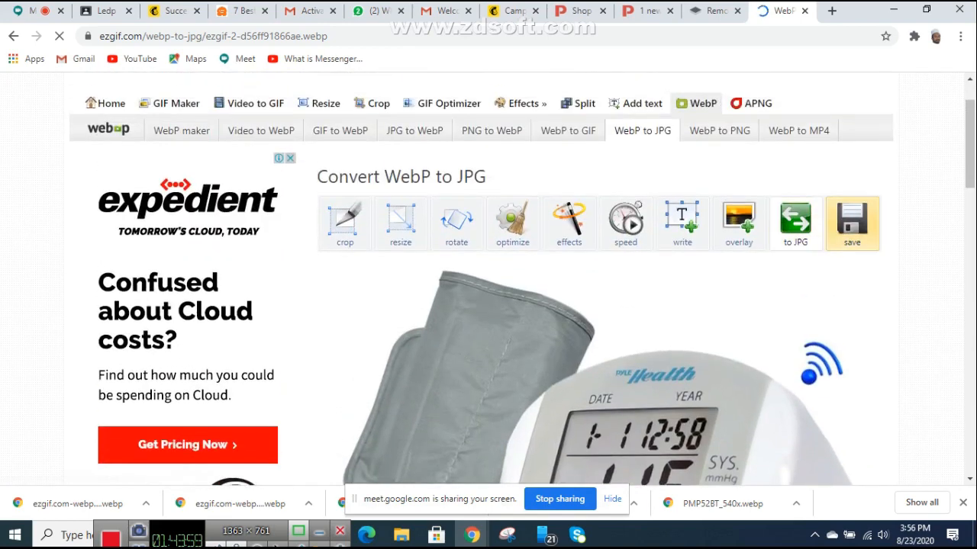
Step: Download the 1000×1000 px, 85.6 KiB blood pressure monitor JPG
left_click(853, 224)
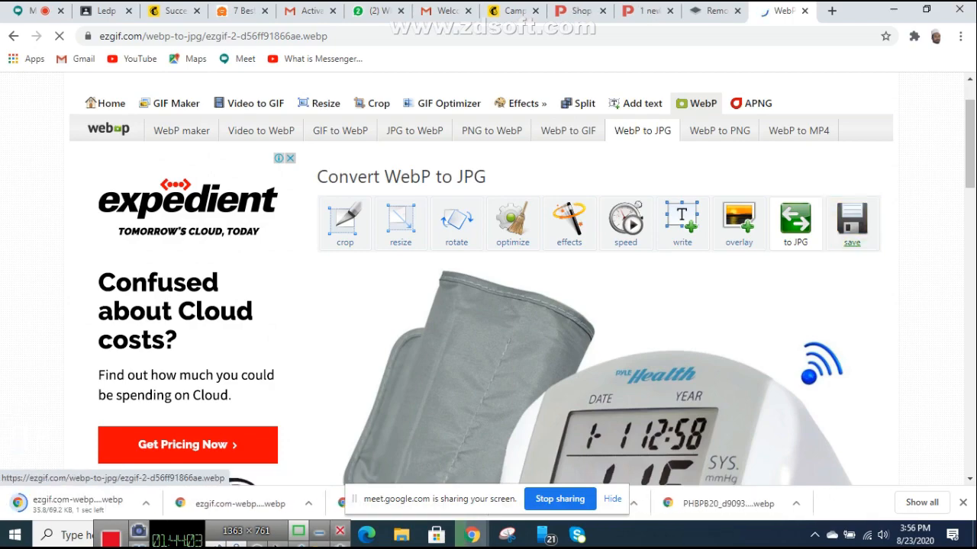
scroll(489, 290, "down", 3)
scroll(488, 290, "down", 8)
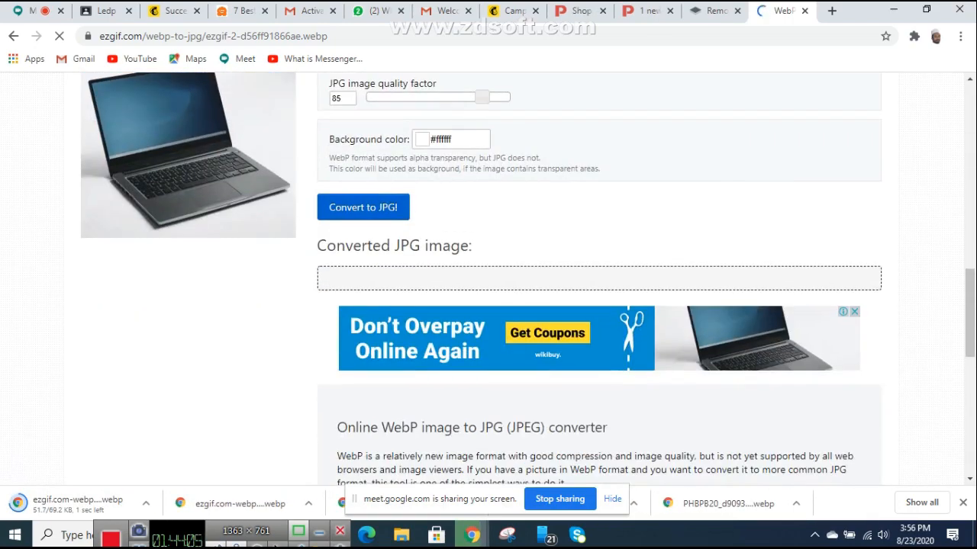
scroll(488, 290, "up", 1)
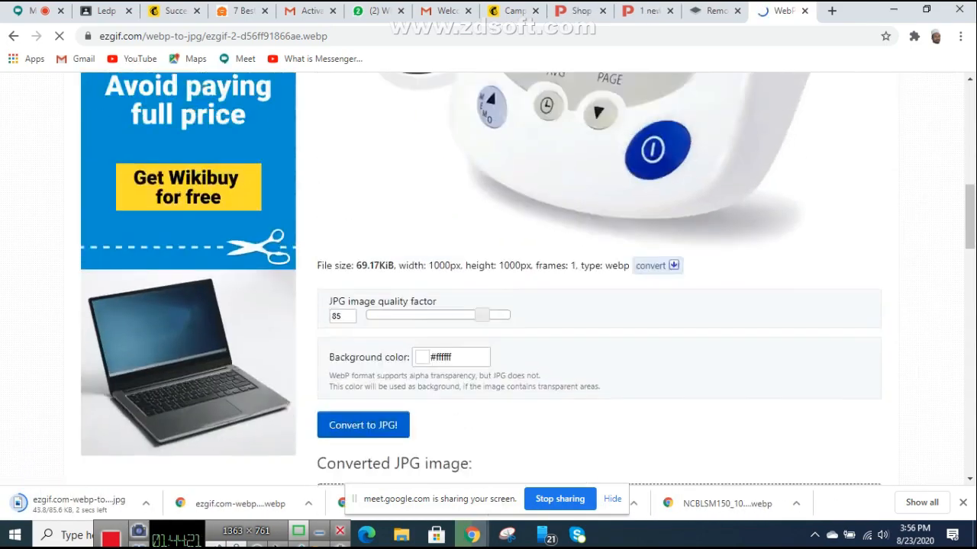
scroll(488, 279, "down", 10)
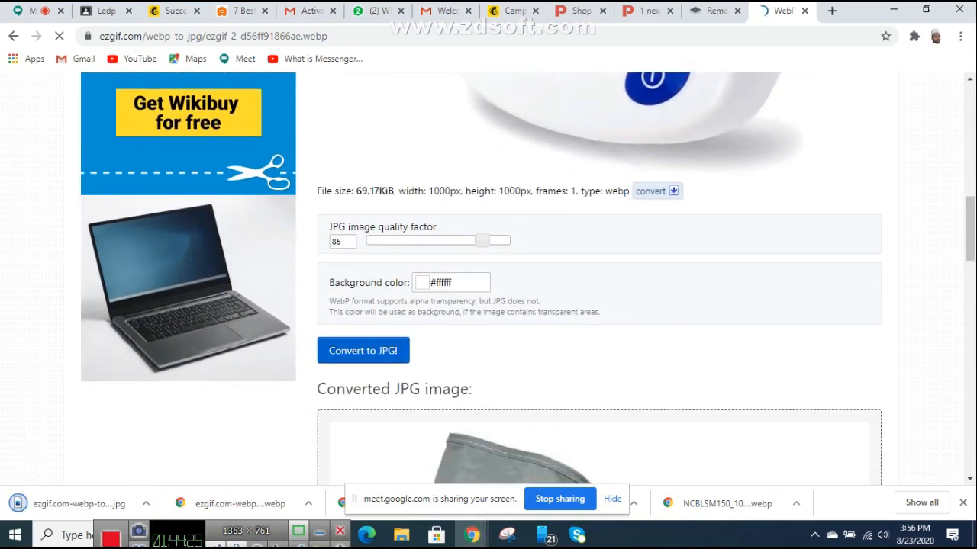
scroll(488, 279, "up", 6)
scroll(489, 279, "up", 4)
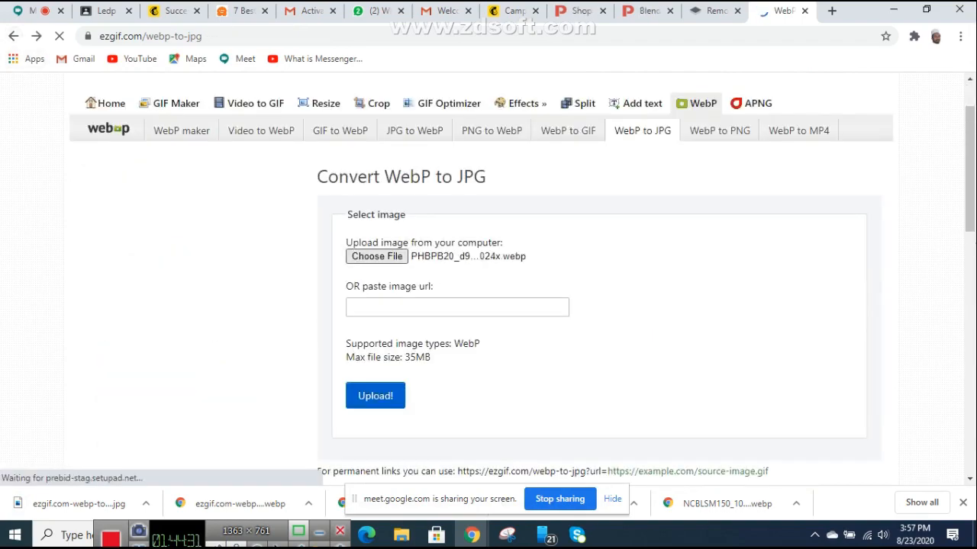
Step: Convert PMP52BT_540x to a 540×540 px, 35.53 KiB JPG and download it
left_click(377, 257)
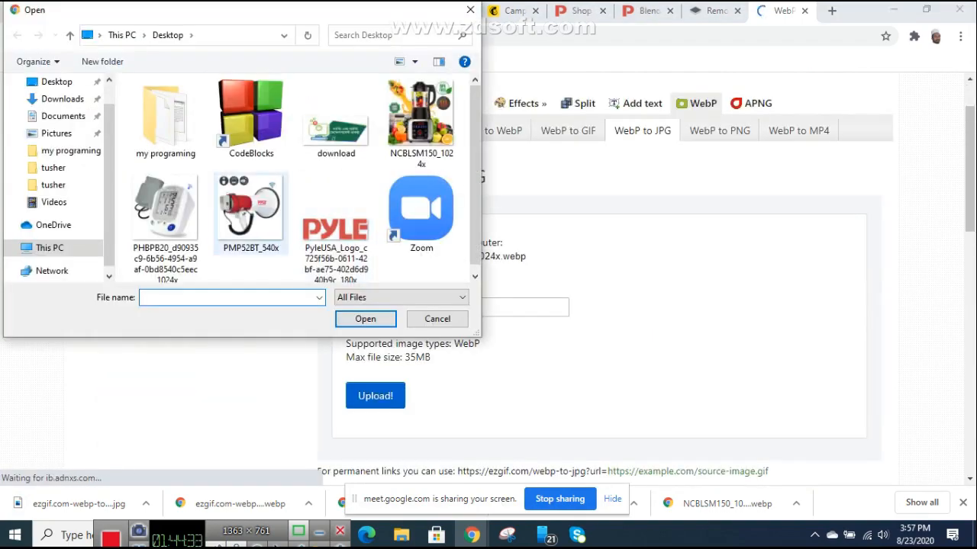
double_click(166, 212)
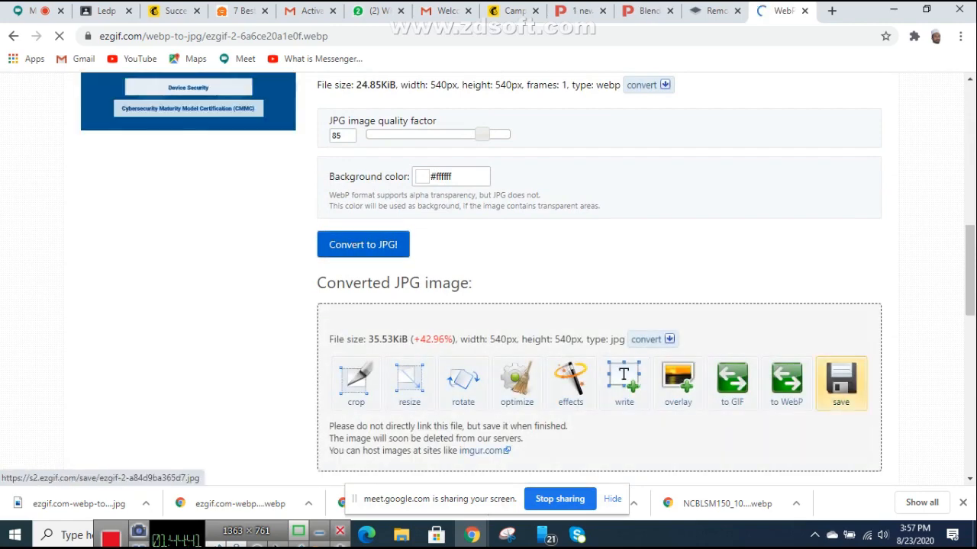
scroll(841, 343, "down", 1)
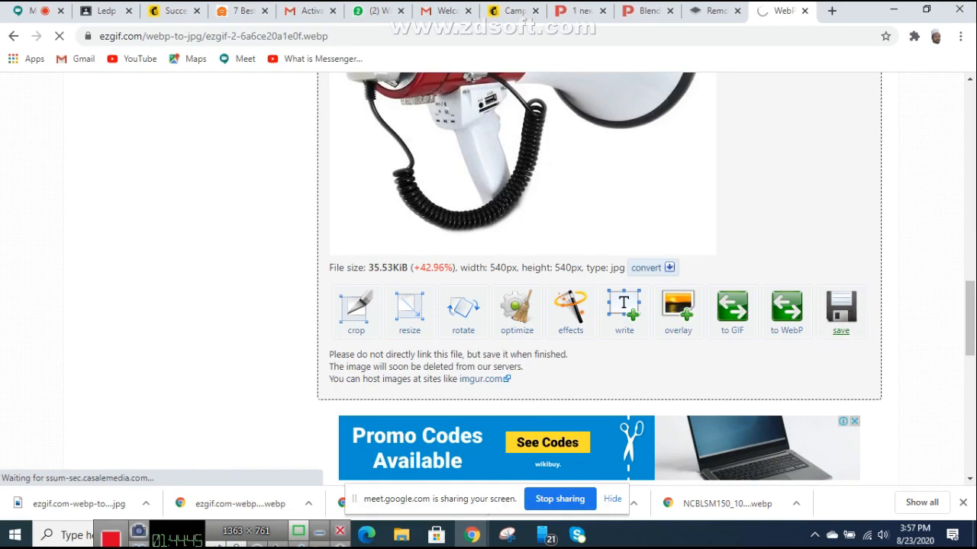
left_click(841, 314)
scroll(841, 314, "up", 8)
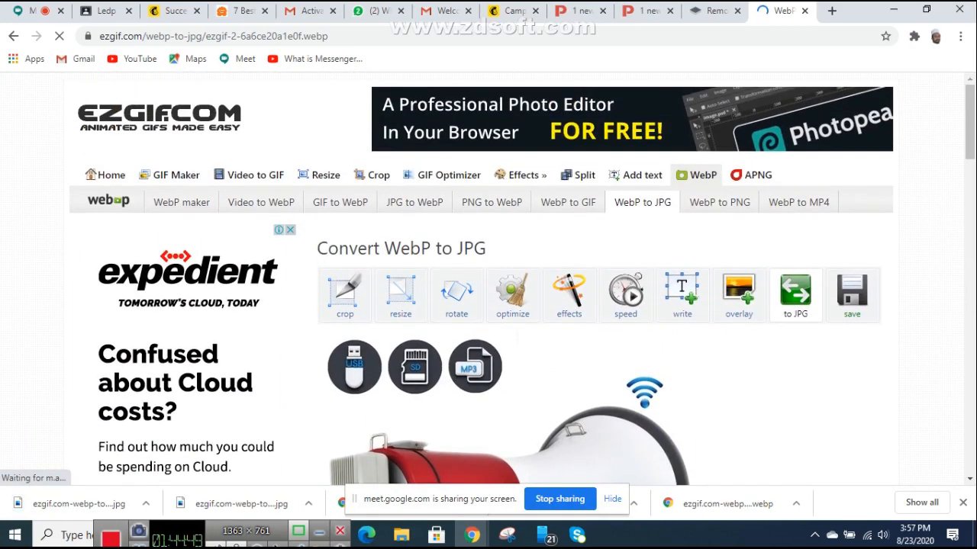
left_click(13, 36)
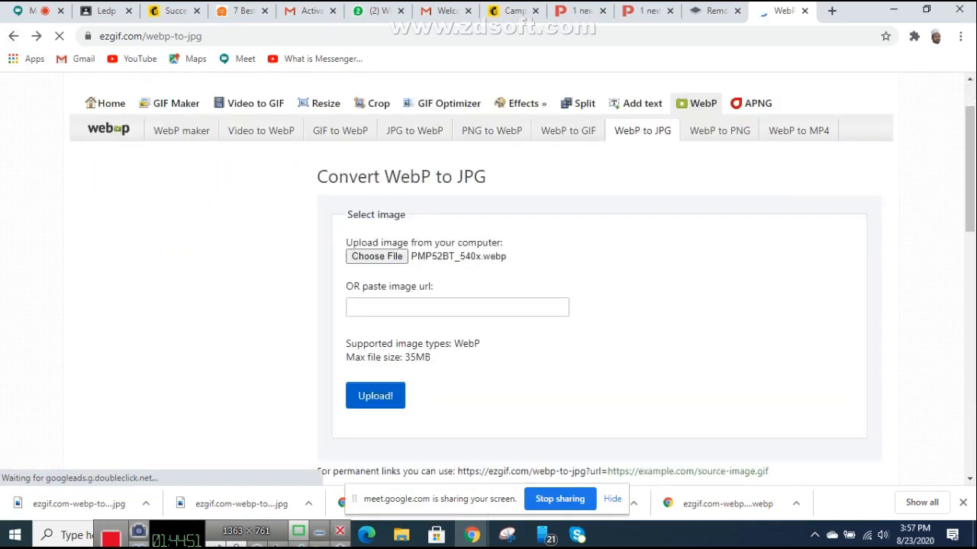
left_click(376, 256)
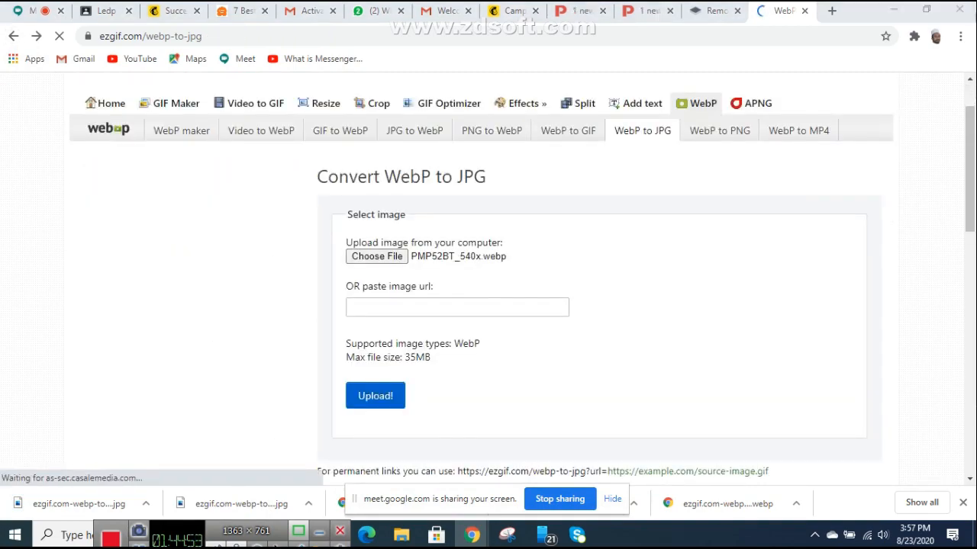
Step: Upload NCBLSM150_1024x.webp to ezgif for WebP-to-JPG conversion
double_click(420, 122)
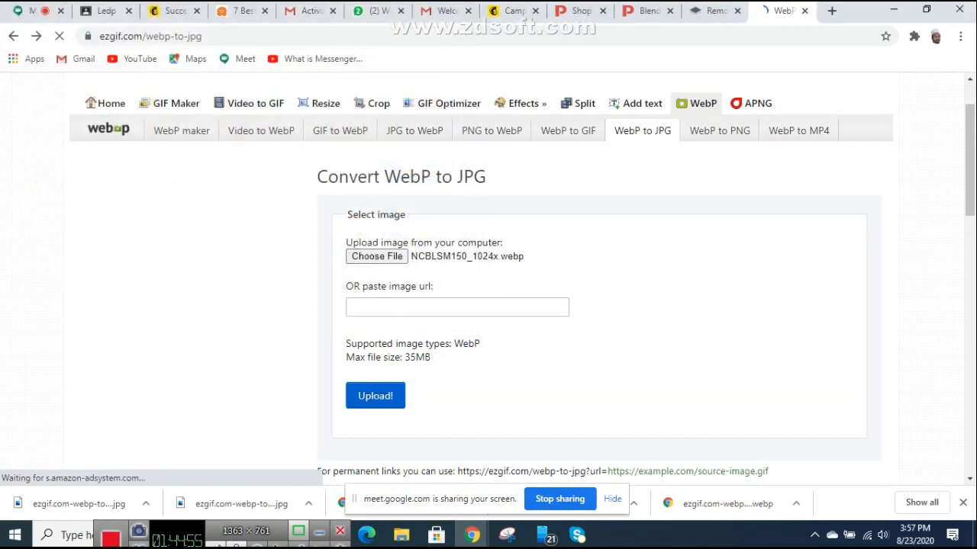
left_click(375, 396)
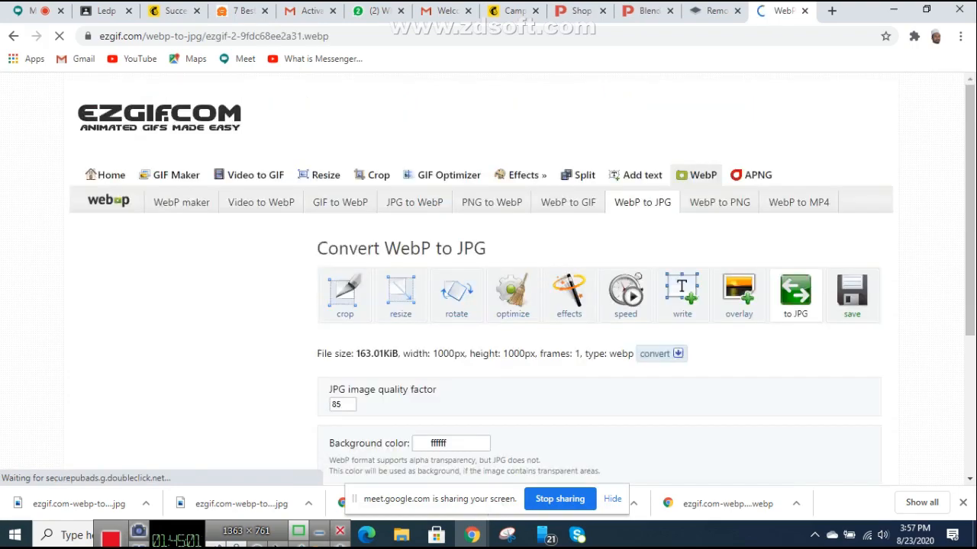
scroll(488, 279, "down", 6)
scroll(489, 279, "up", 2)
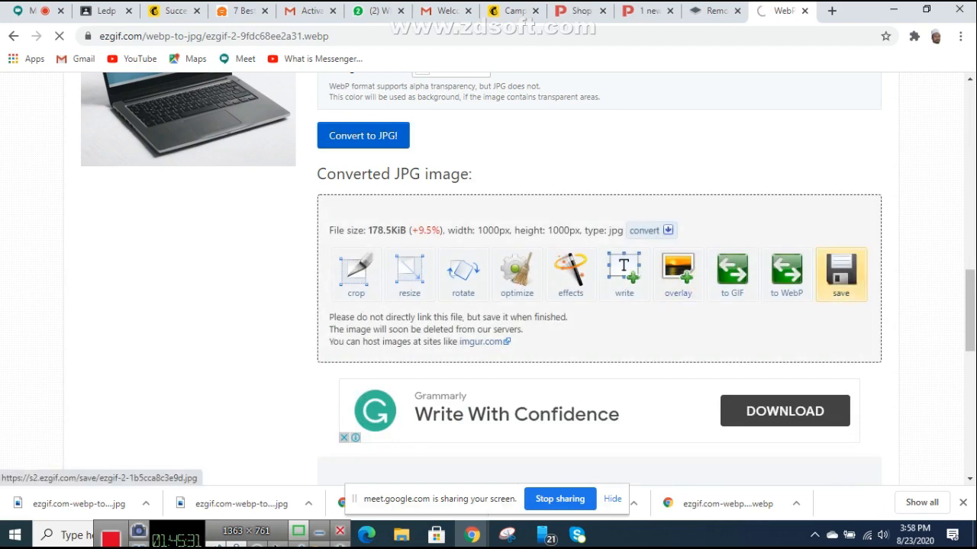
Step: Download the converted 1000×1000 blender JPG and return to the Pyle blender page
left_click(841, 275)
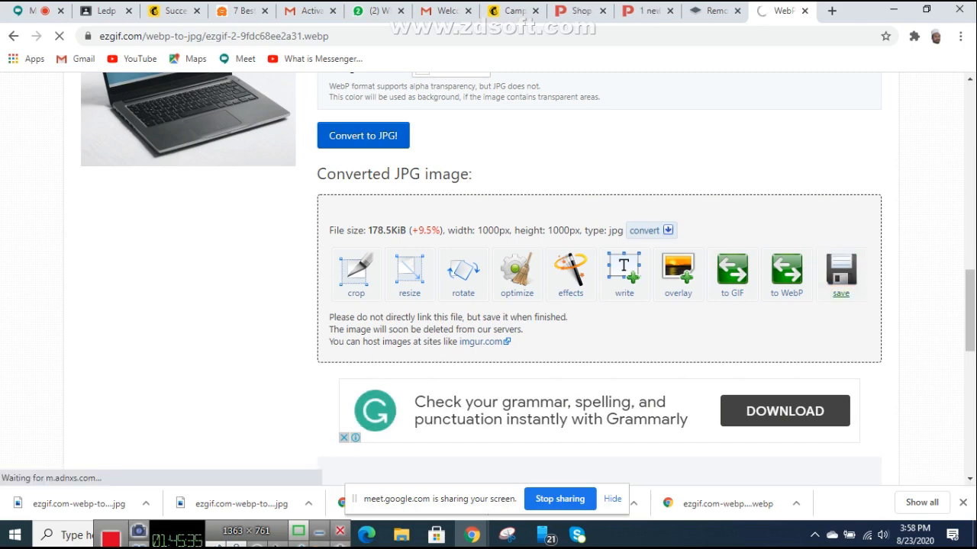
scroll(786, 476, "up", 3)
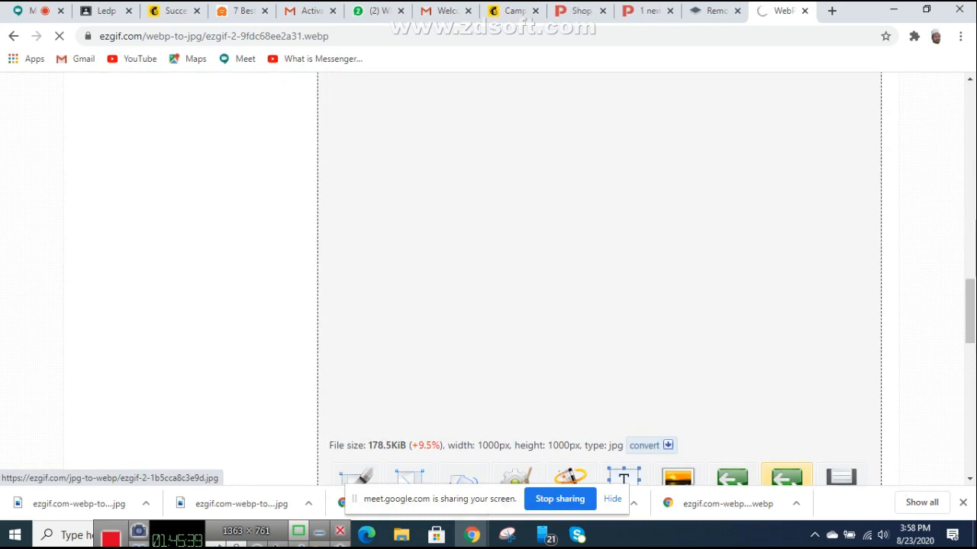
scroll(786, 477, "down", 5)
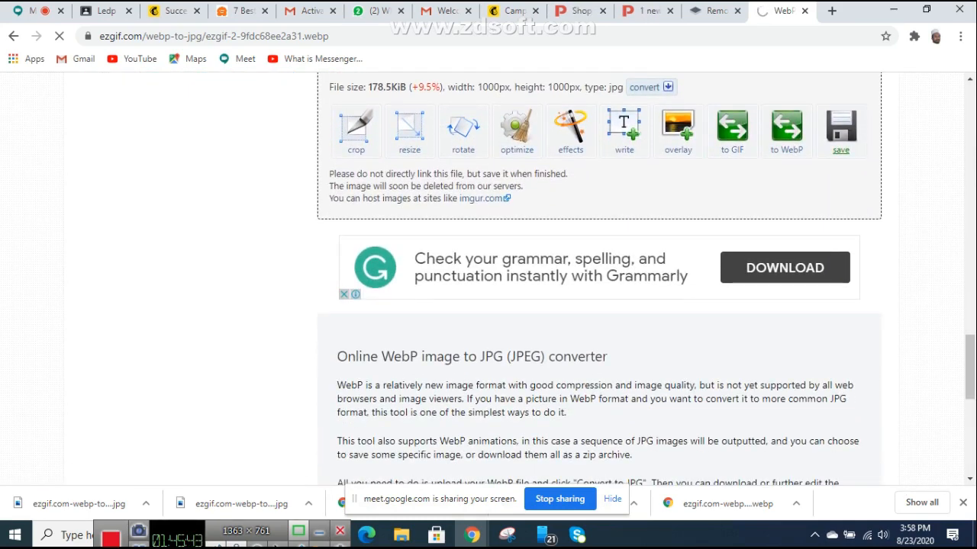
left_click(649, 11)
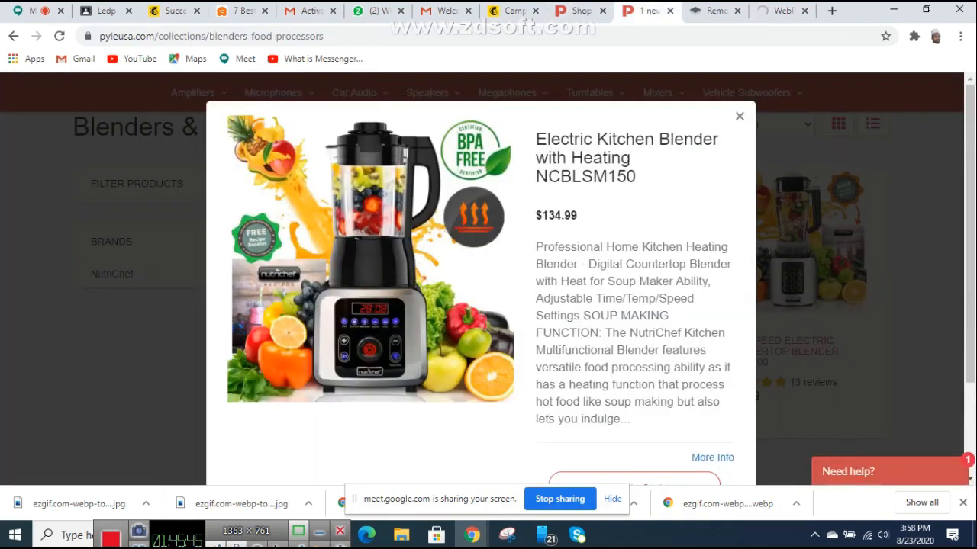
Step: Back in the Mailchimp editor, start uploading a new image into the product image group
left_click(581, 11)
left_click(513, 11)
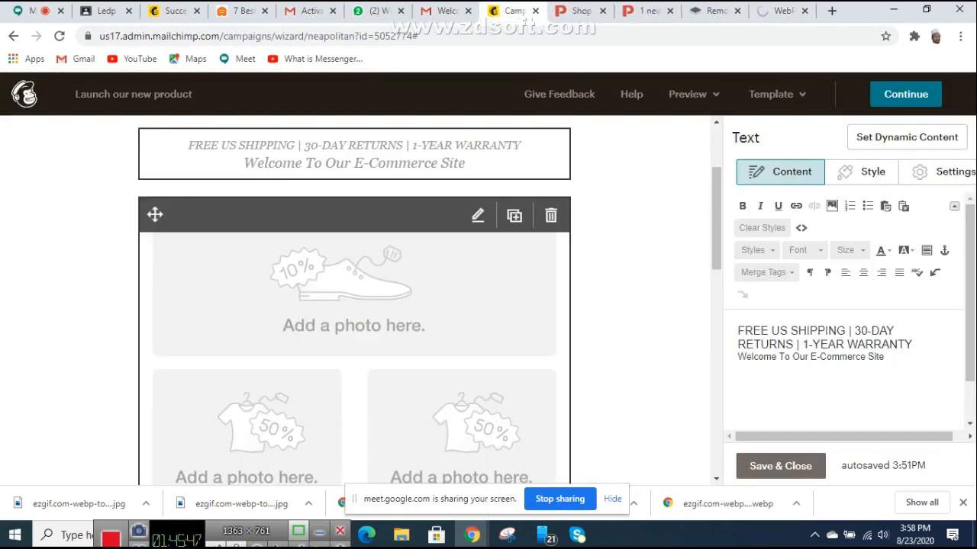
left_click(477, 215)
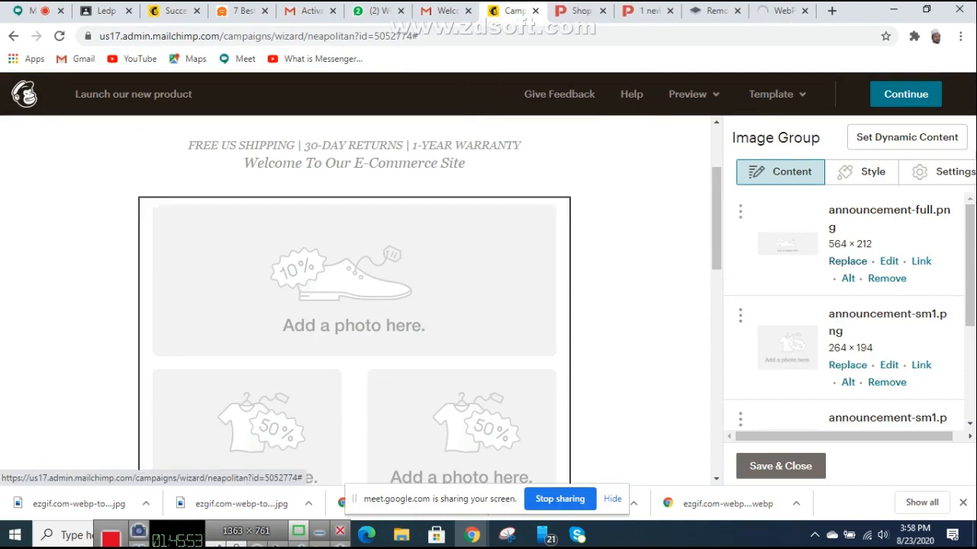
left_click(848, 262)
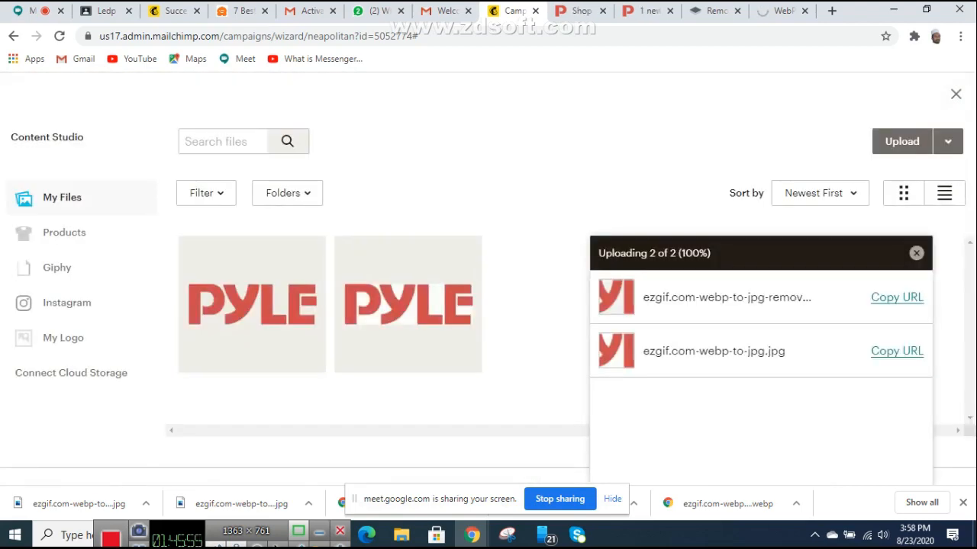
left_click(902, 141)
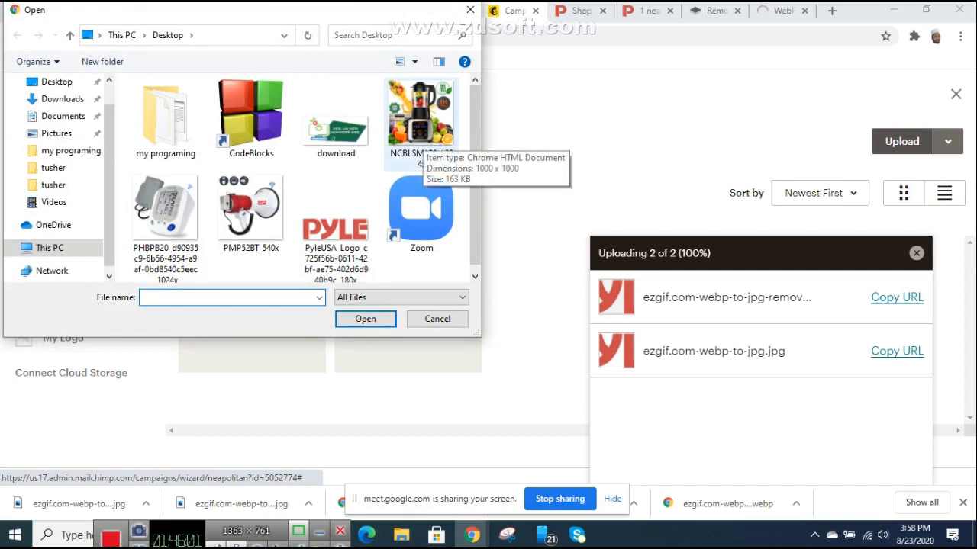
Step: Check the file properties of the NCBLSM150_1024x blender image
left_click(423, 136)
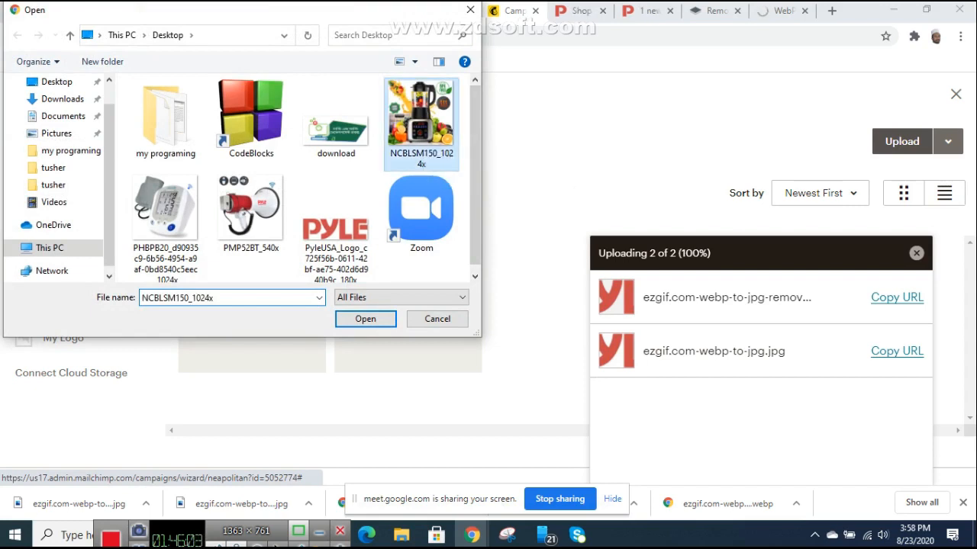
right_click(433, 130)
left_click(476, 444)
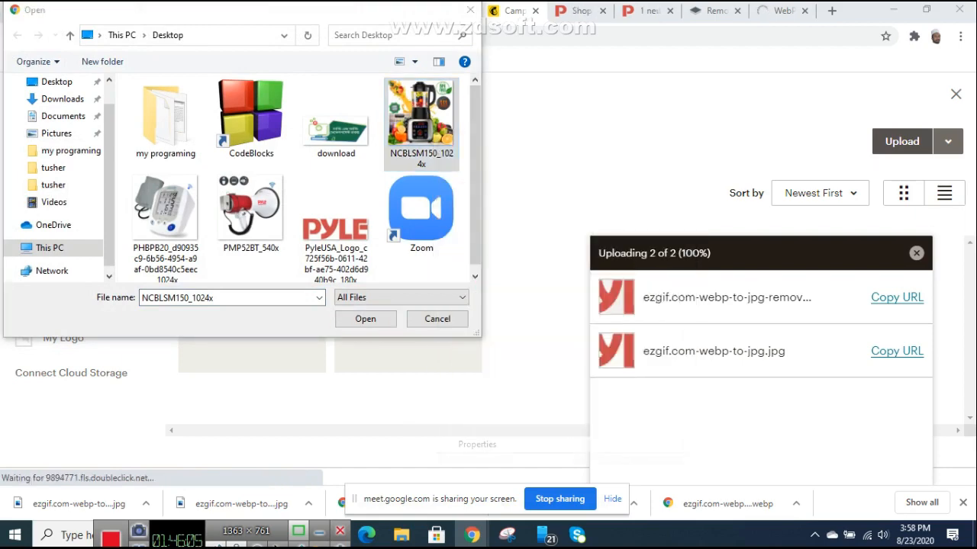
left_click(683, 140)
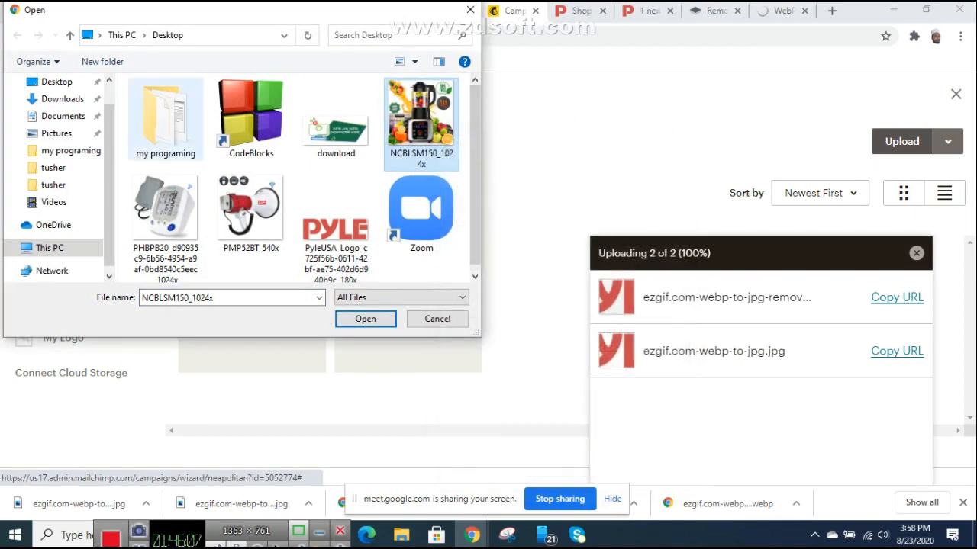
Step: Upload ezgif.com-webp-to-jpg (2), the 540×540 megaphone JPG, from Downloads as the main image
left_click(62, 99)
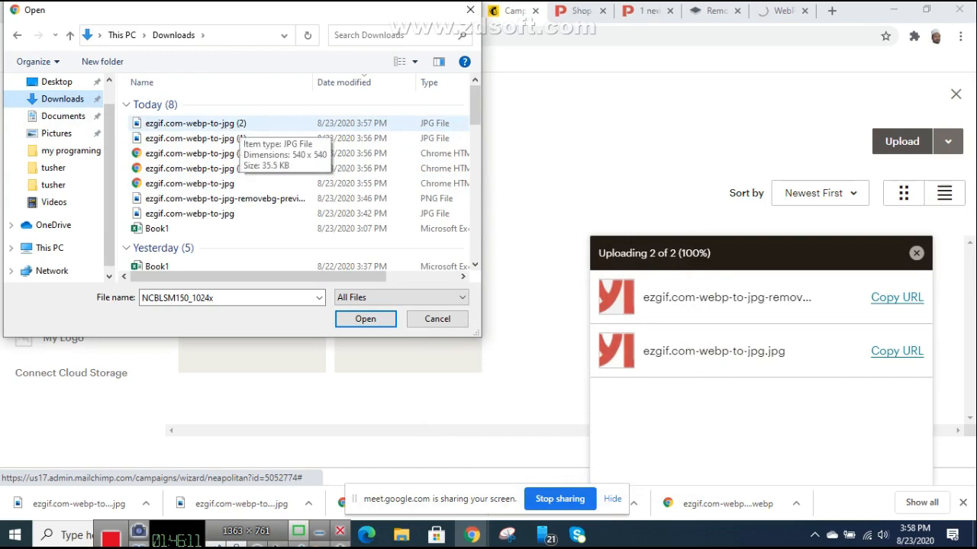
double_click(228, 124)
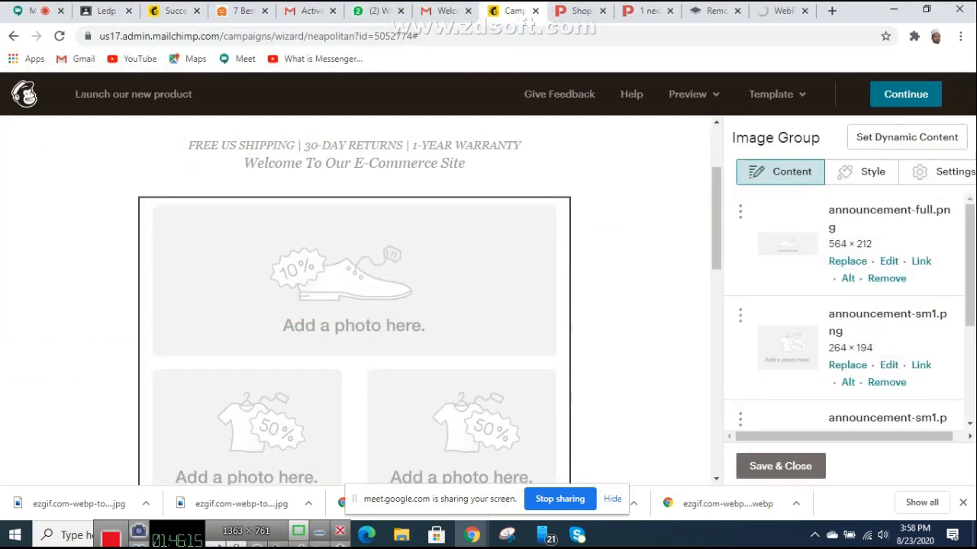
scroll(354, 344, "down", 5)
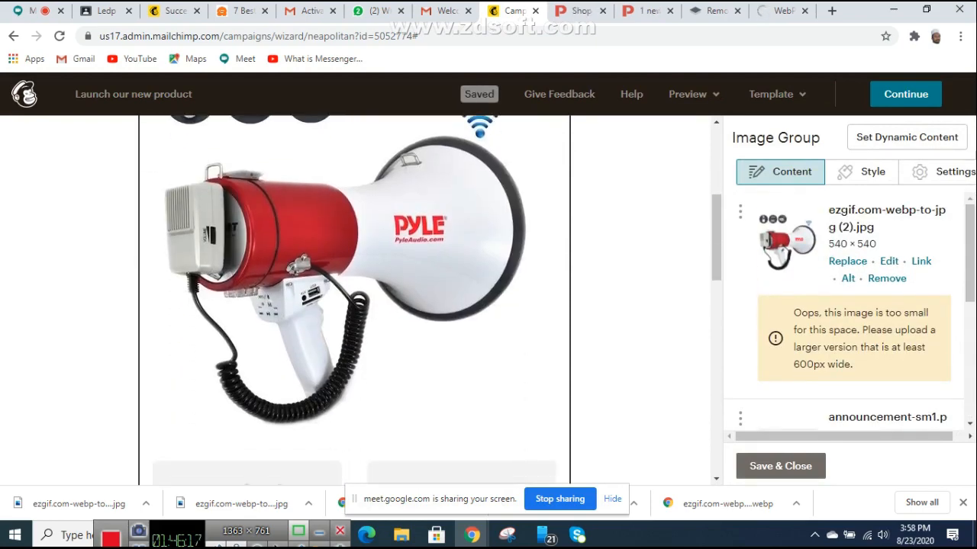
scroll(354, 343, "down", 3)
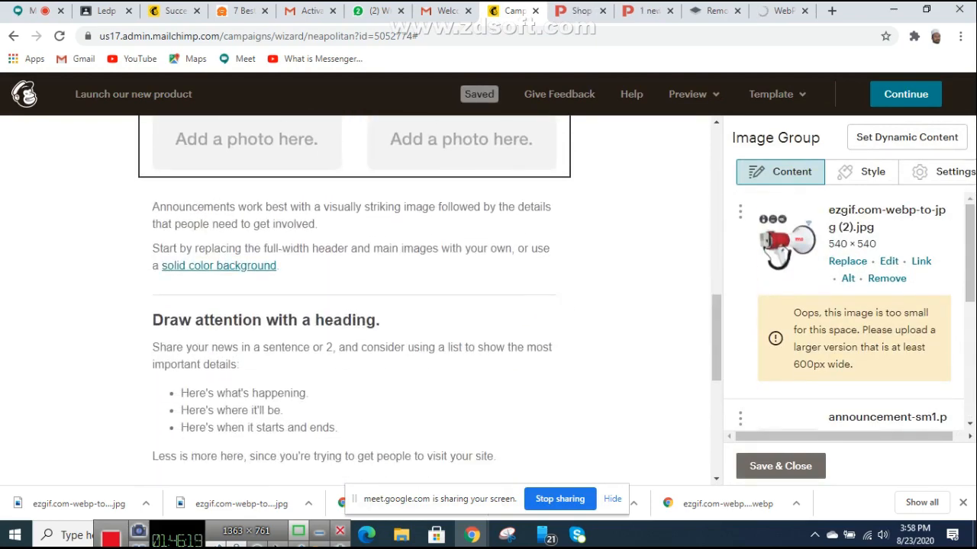
scroll(844, 313, "down", 4)
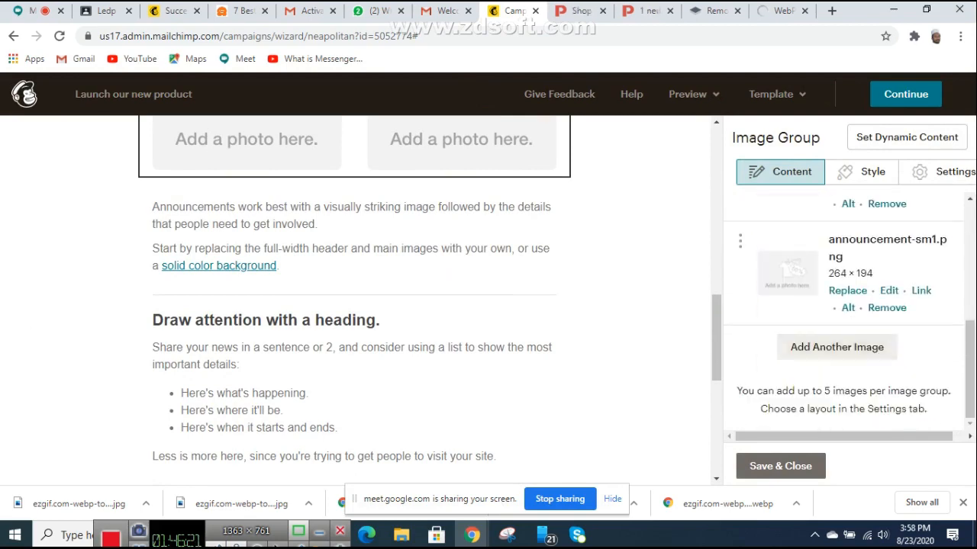
scroll(844, 313, "up", 2)
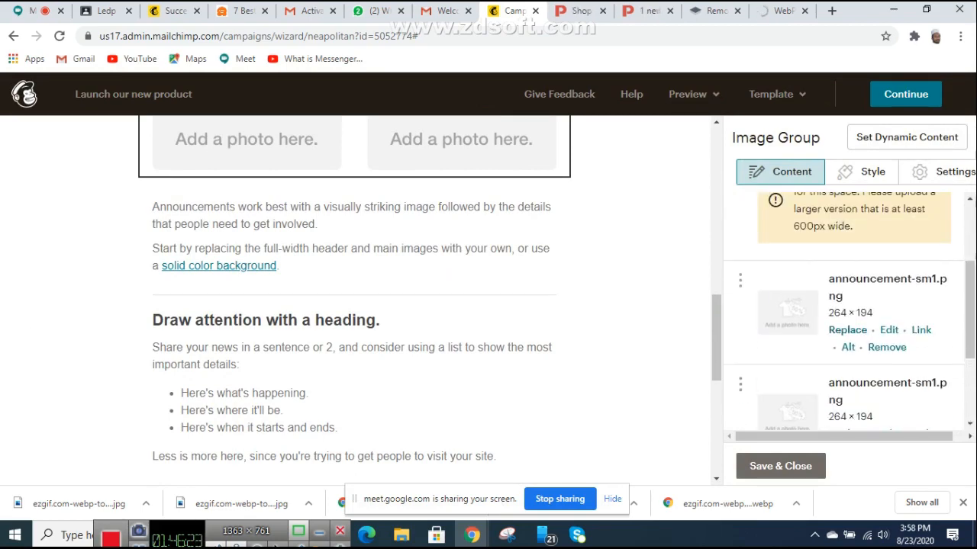
Step: Replace the next group image with ezgif.com-webp-to-jpg (1), the blood-pressure monitor JPG, then go to Google Meet
left_click(847, 330)
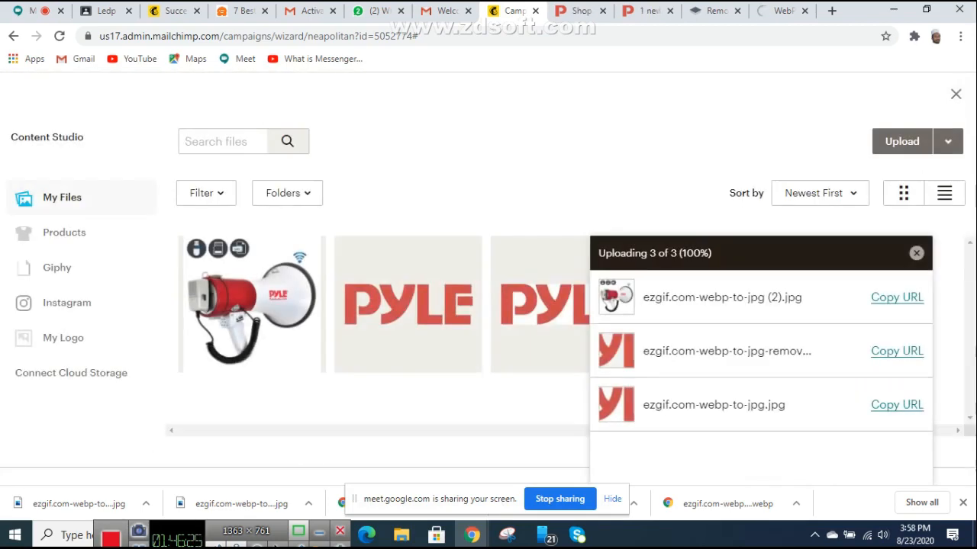
left_click(902, 141)
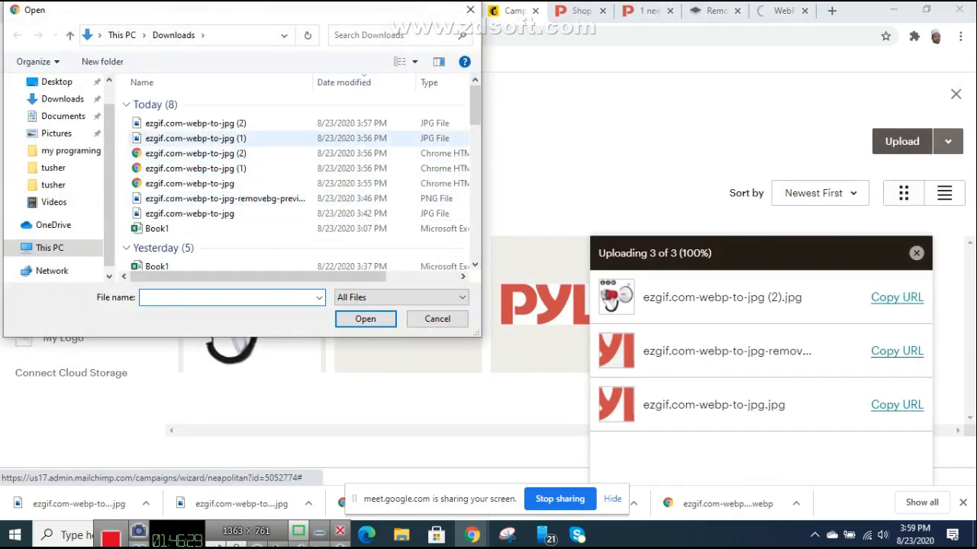
double_click(202, 138)
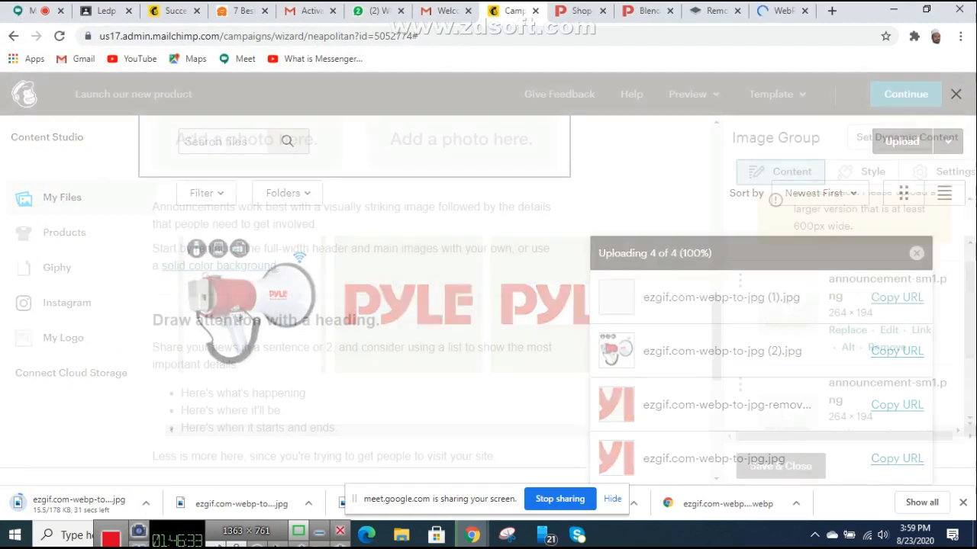
scroll(155, 370, "up", 4)
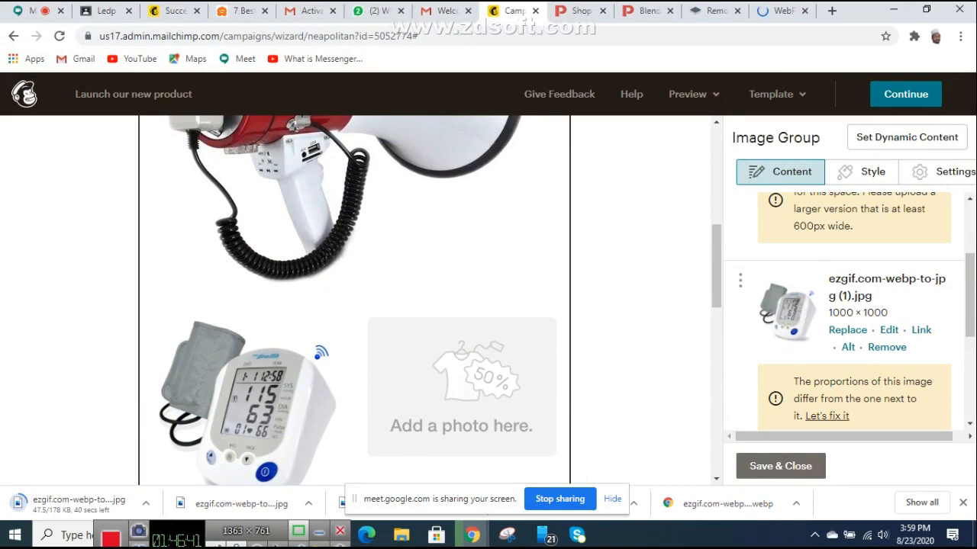
left_click(29, 10)
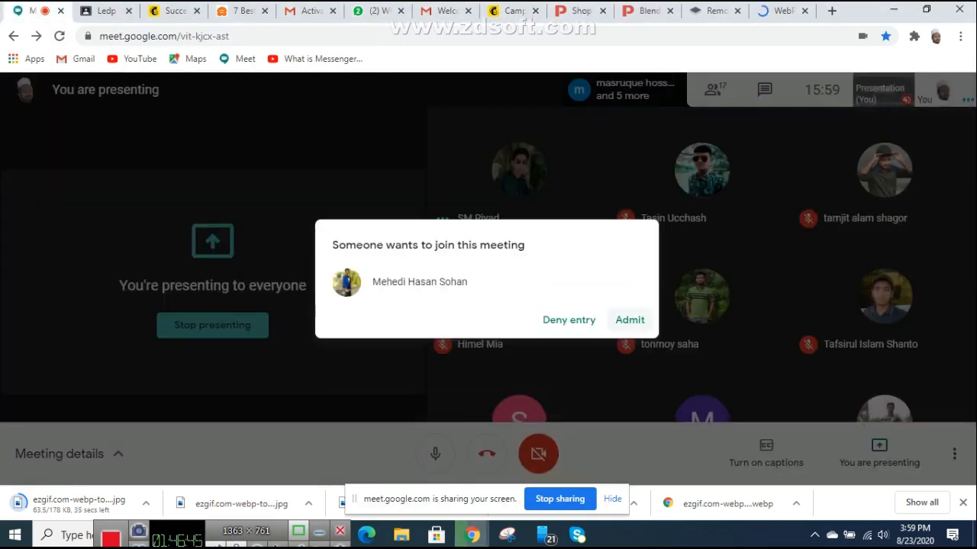
Step: Admit the waiting participant to the Meet call and return to the Pyle blender page
left_click(630, 319)
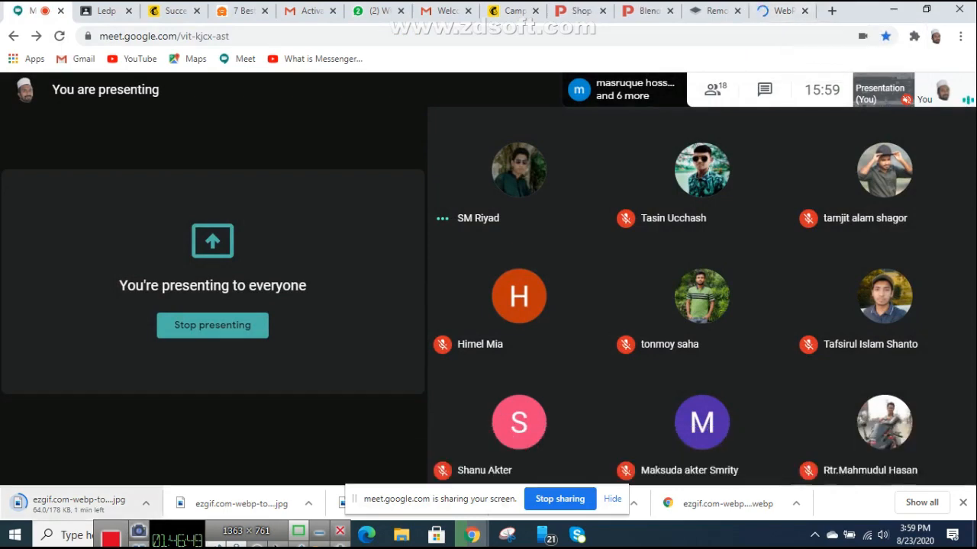
left_click(648, 11)
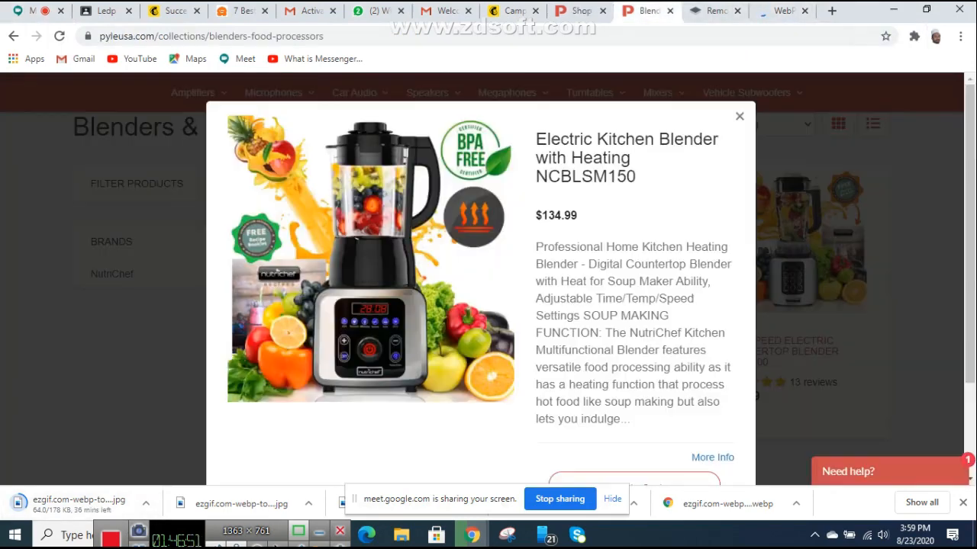
Step: Scroll through the email preview showing the 540×540 megaphone and 1000×1000 monitor JPGs in the image group
left_click(512, 10)
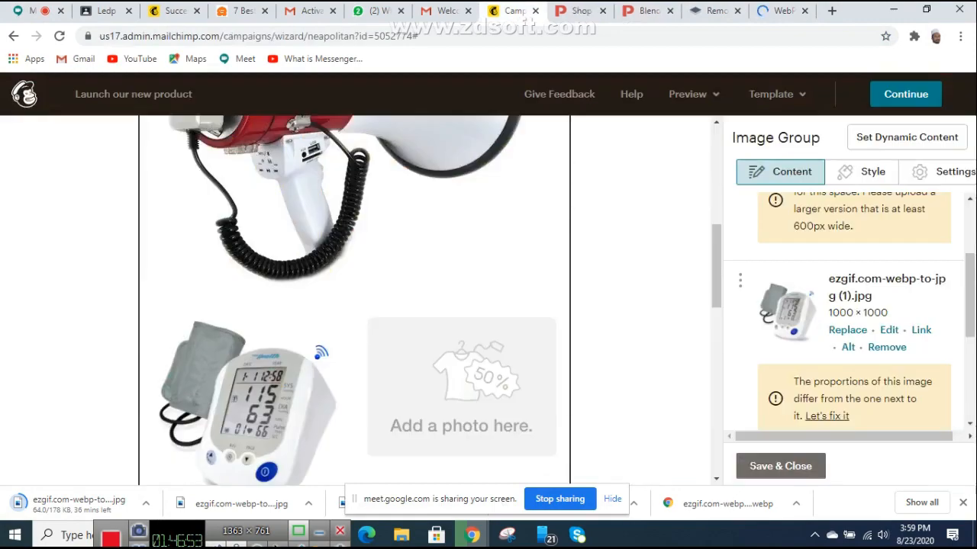
scroll(355, 306, "down", 3)
scroll(355, 306, "up", 2)
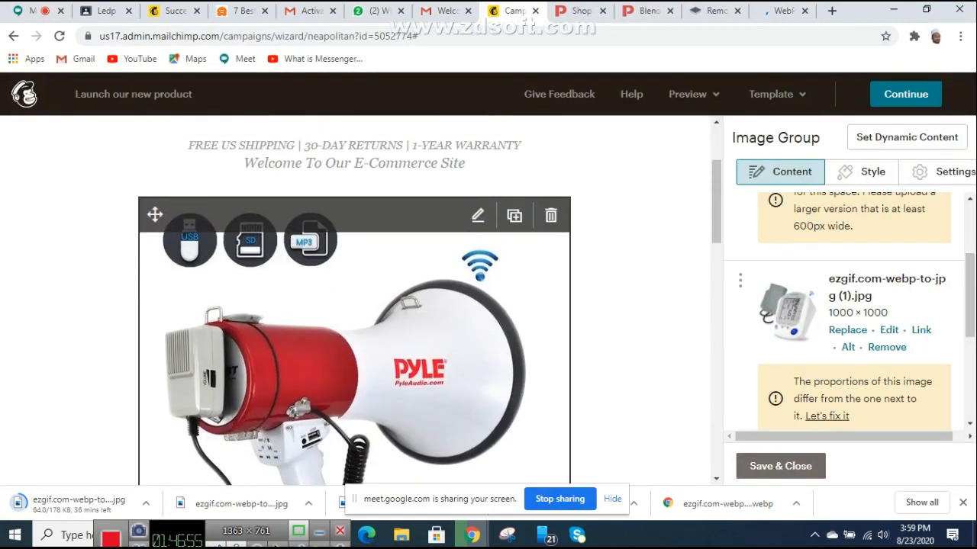
scroll(354, 306, "down", 2)
scroll(355, 305, "down", 3)
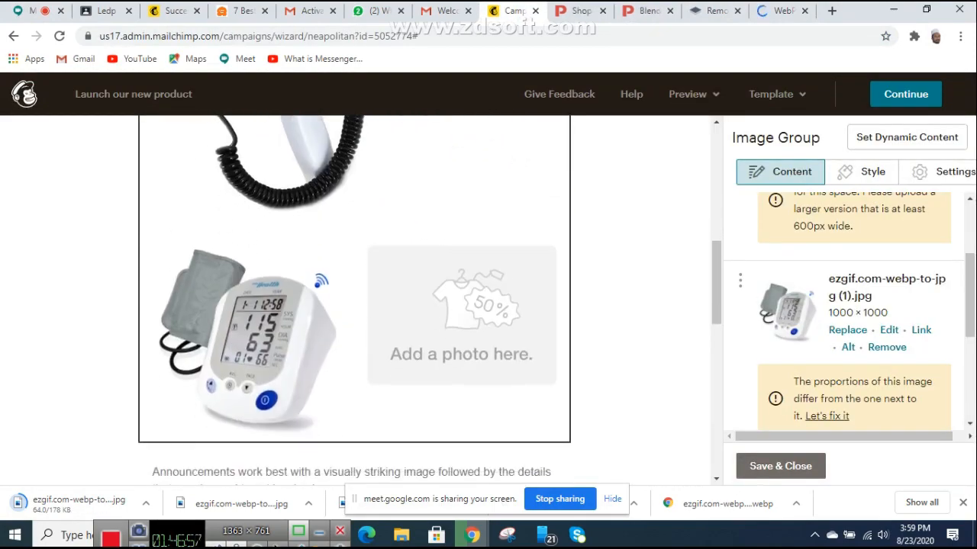
scroll(355, 305, "up", 3)
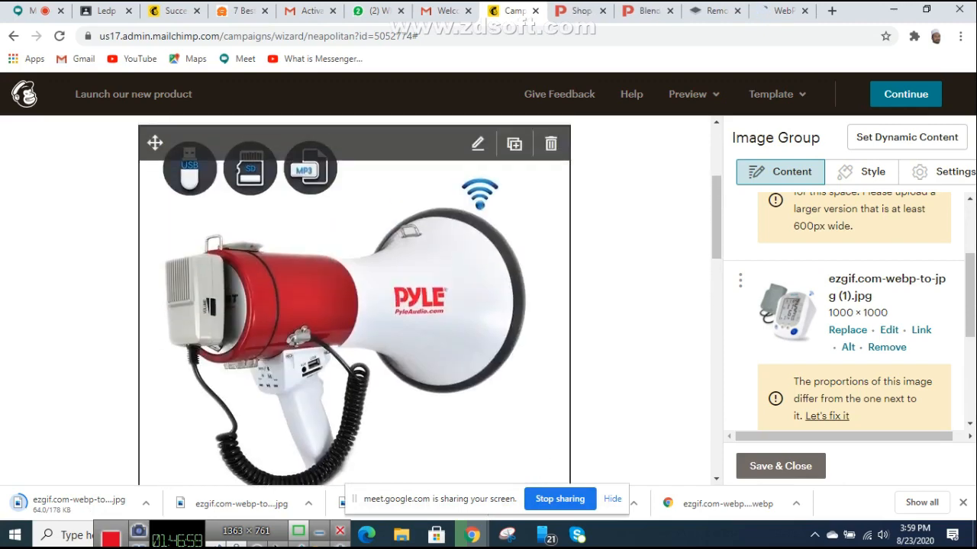
scroll(354, 305, "up", 1)
scroll(354, 305, "down", 1)
scroll(355, 305, "down", 2)
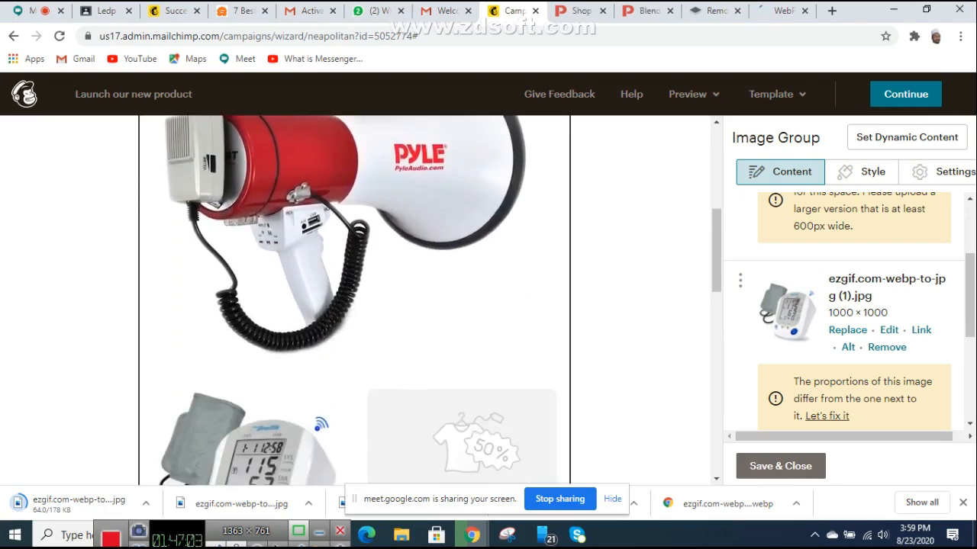
scroll(355, 305, "up", 2)
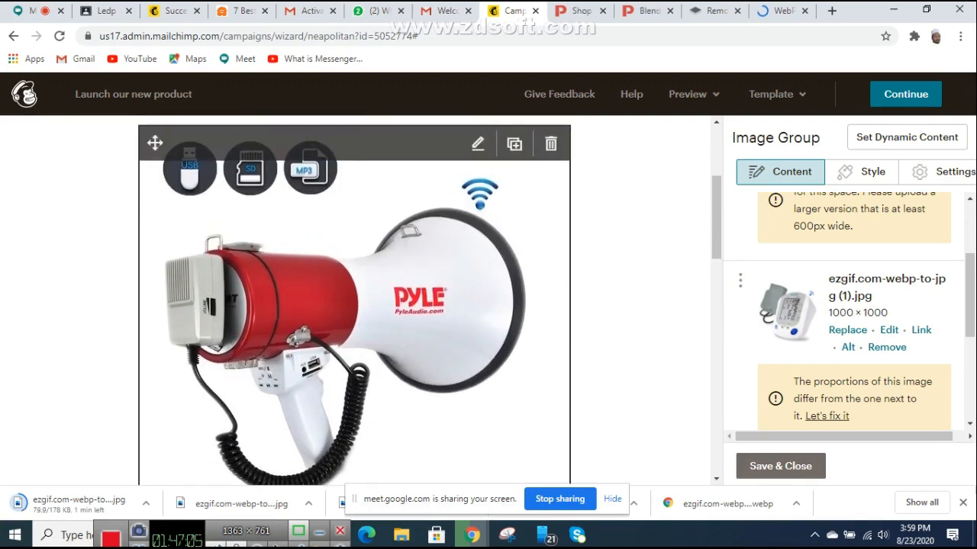
scroll(355, 306, "up", 3)
scroll(355, 305, "down", 2)
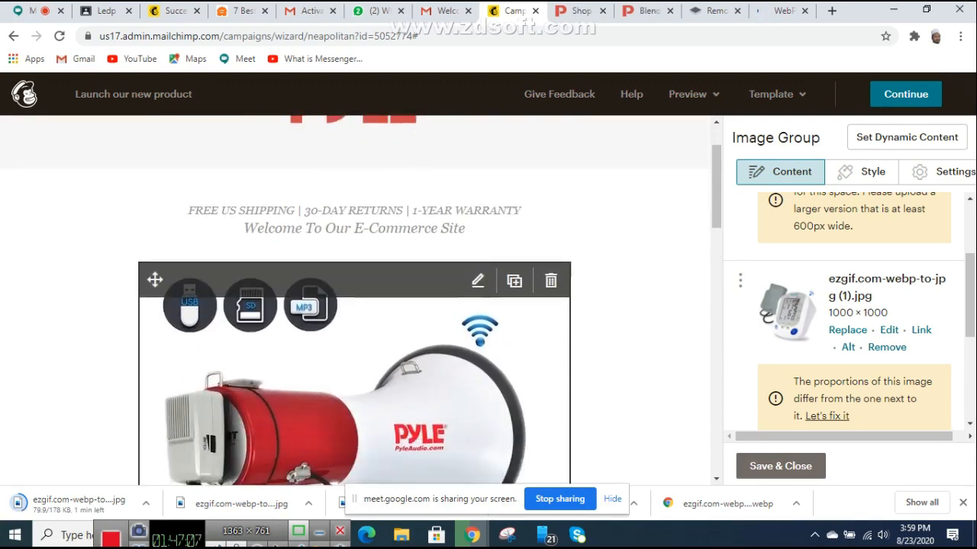
scroll(847, 305, "up", 2)
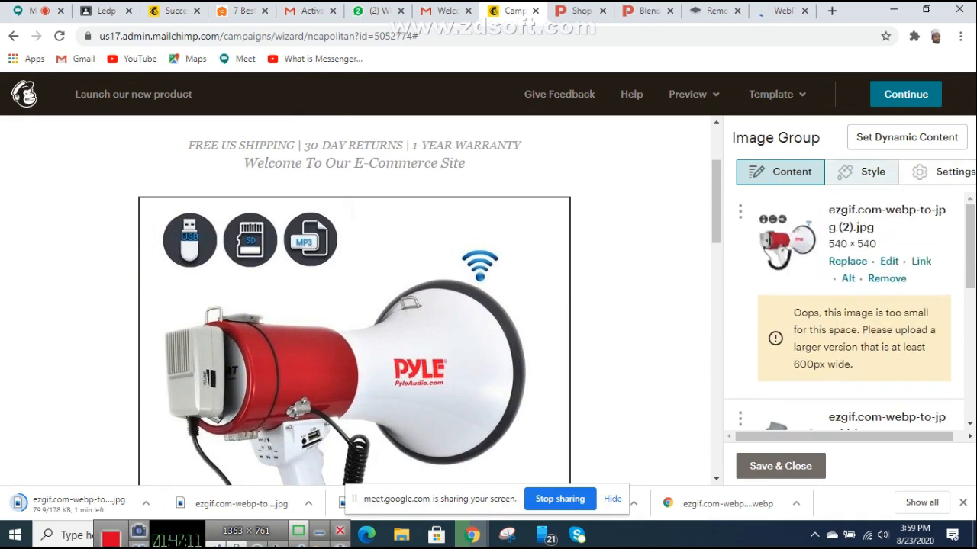
scroll(846, 305, "down", 6)
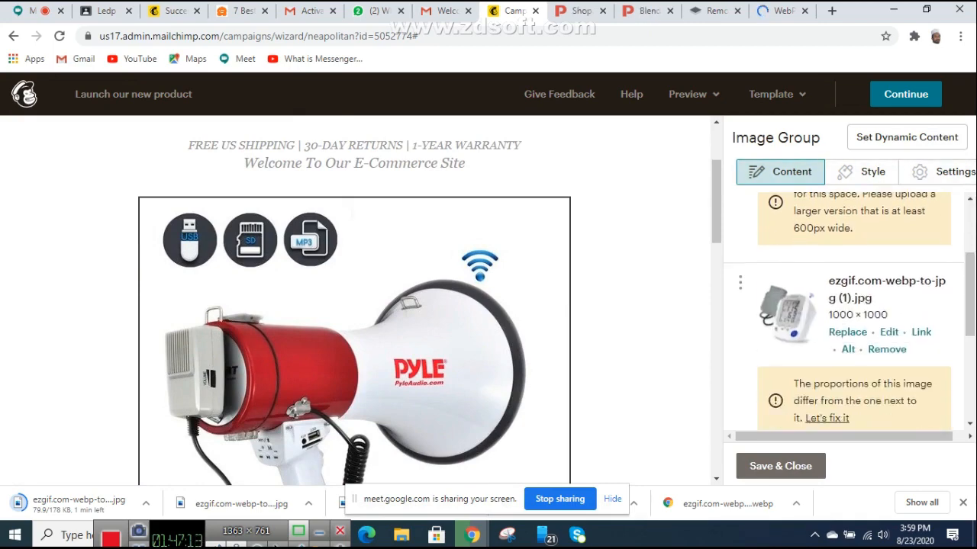
scroll(847, 306, "up", 4)
scroll(847, 305, "up", 1)
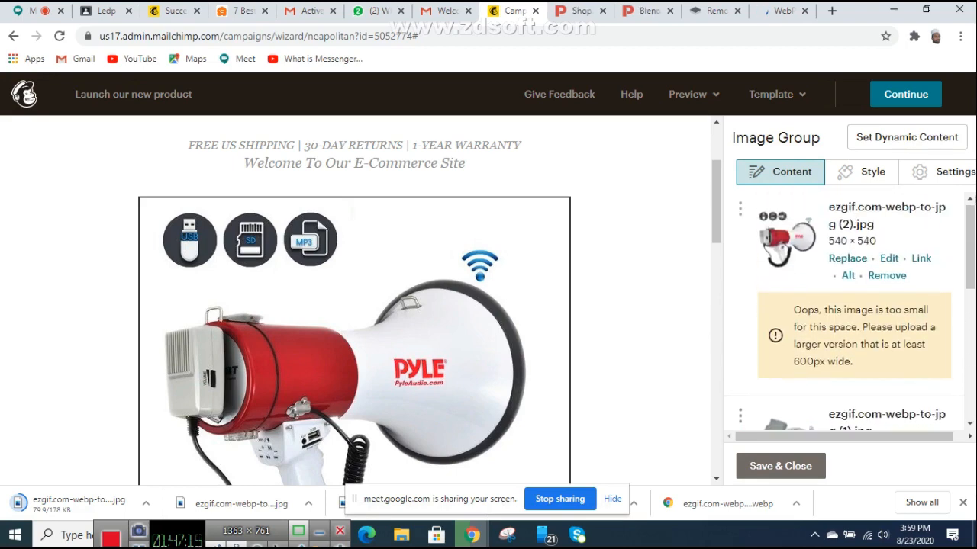
scroll(354, 302, "up", 2)
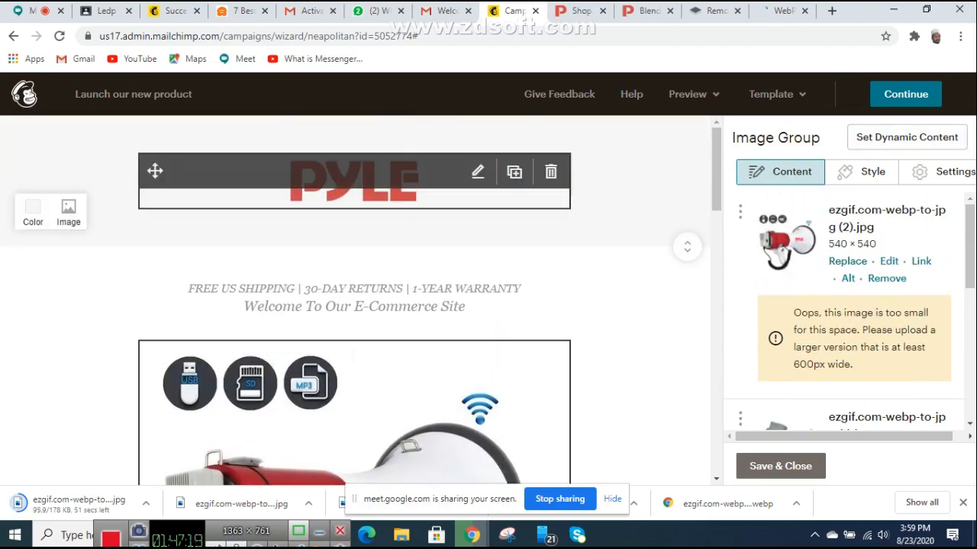
Step: Change the PYLE header section's background colour to a yellow-green, after trying pink and green
left_click(354, 182)
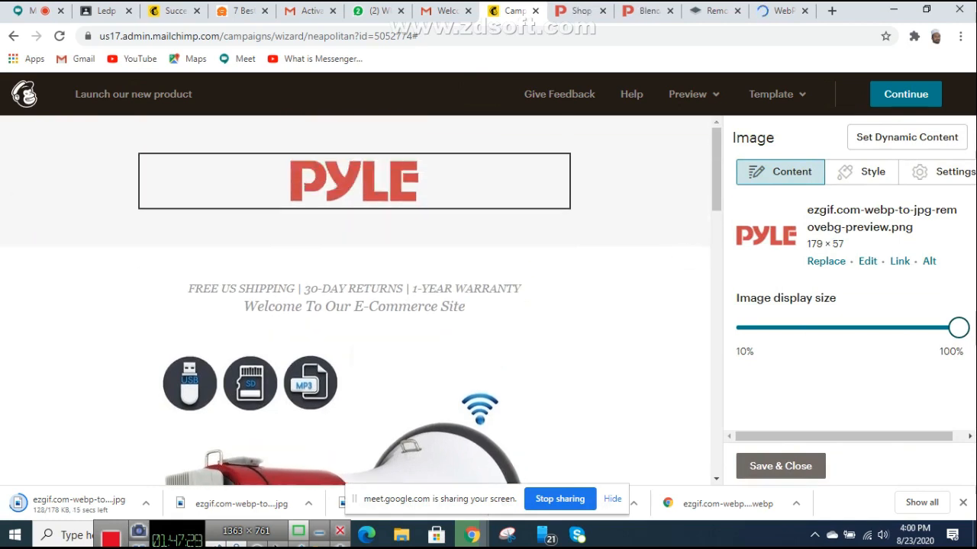
left_click(33, 210)
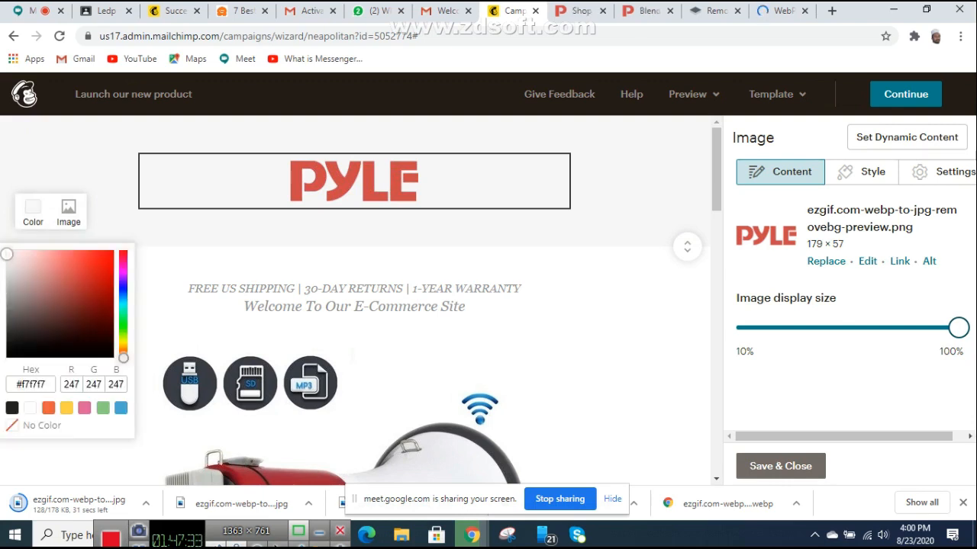
left_click(85, 408)
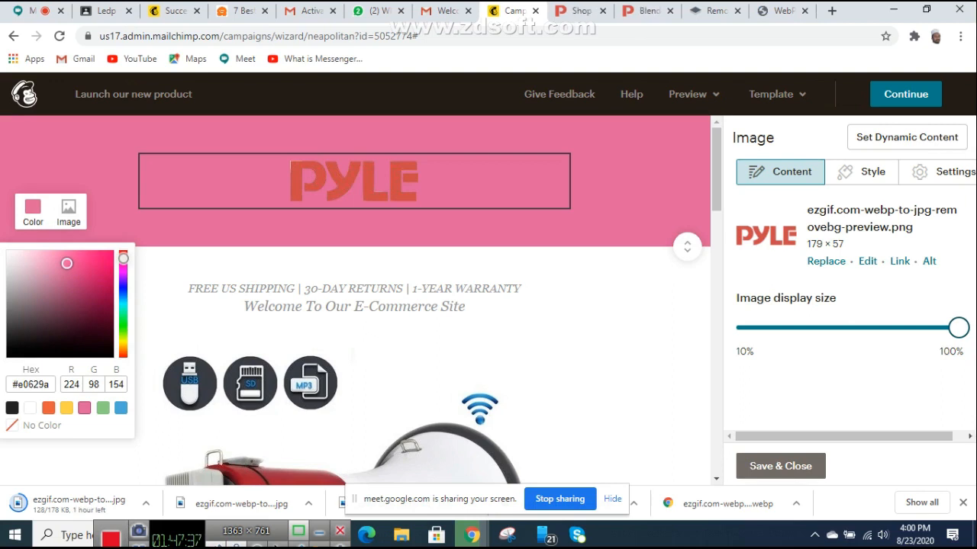
left_click(103, 409)
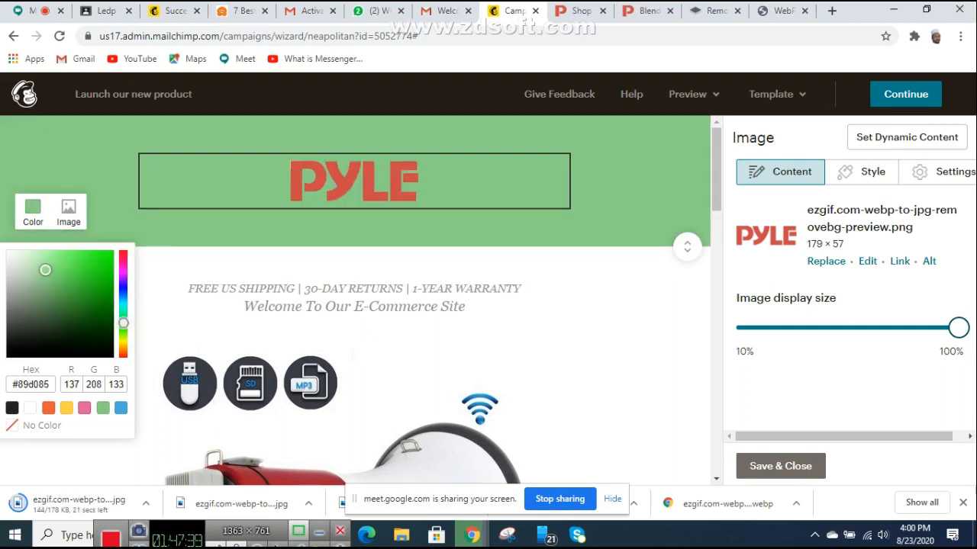
left_click(124, 334)
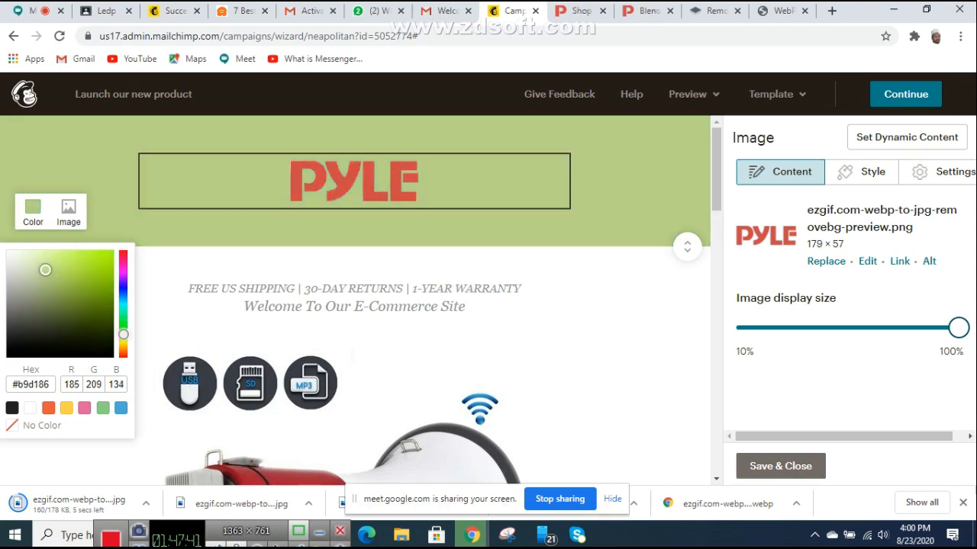
key("Escape")
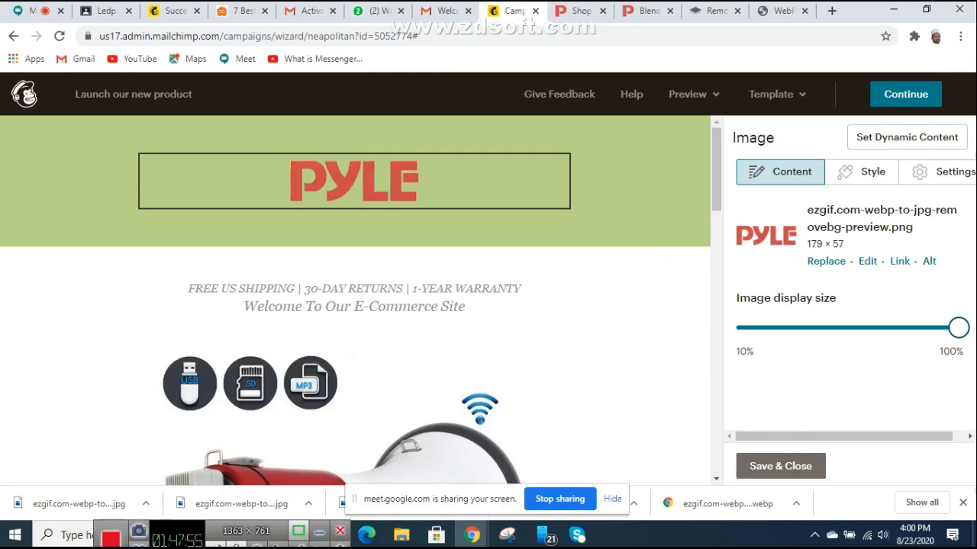
scroll(427, 374, "down", 3)
Step: Replace the announcement-sm1.png placeholder with ezgif.com-webp-to-jpg (3), the 1000×1000 blender JPG
left_click(428, 374)
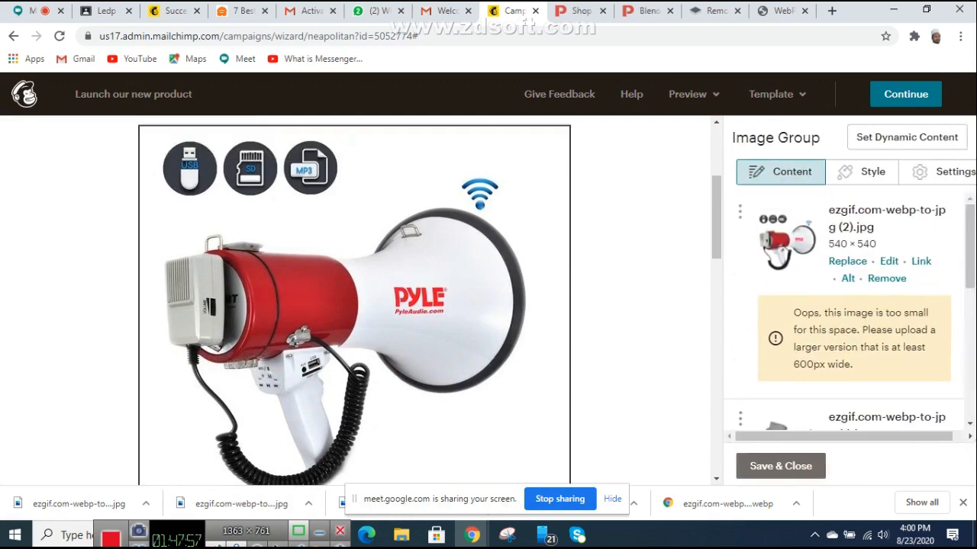
scroll(843, 321, "down", 1)
scroll(847, 305, "down", 4)
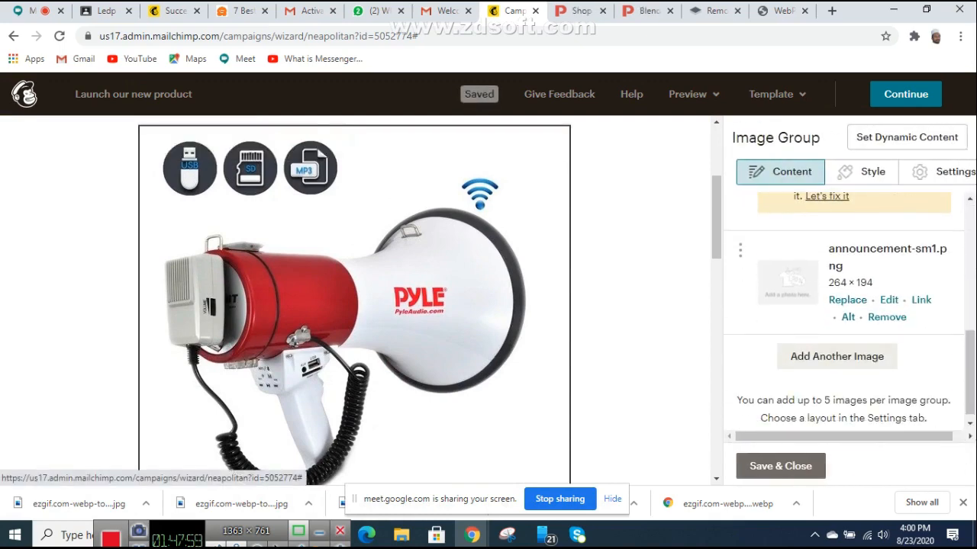
left_click(847, 299)
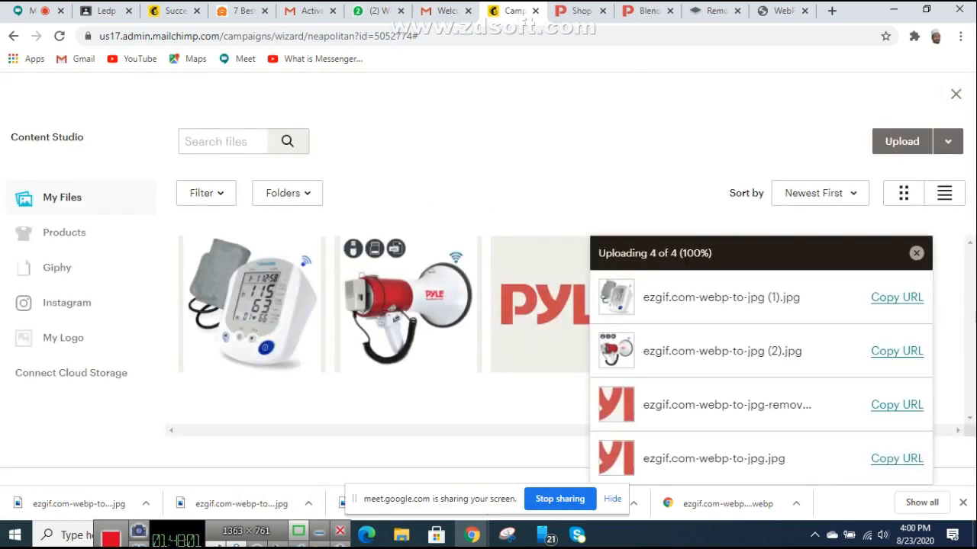
left_click(902, 141)
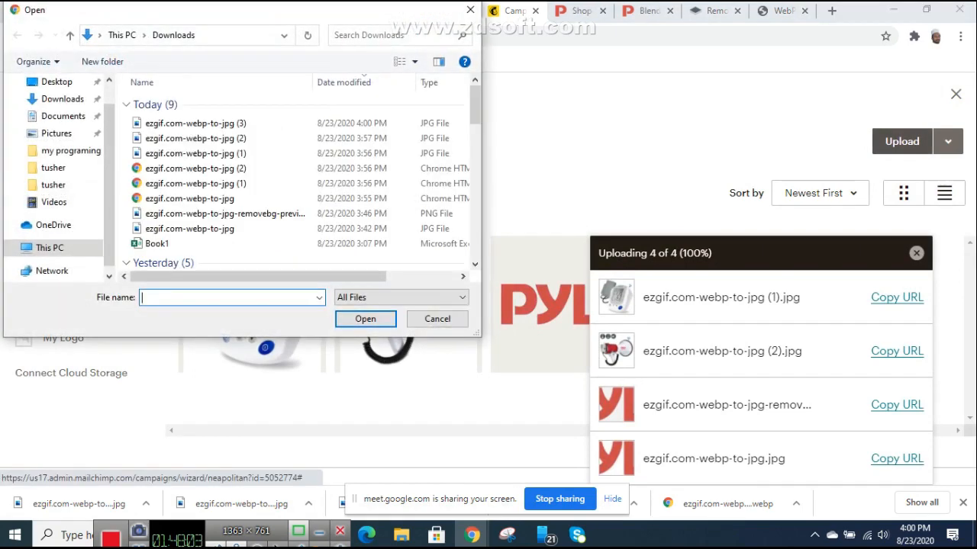
double_click(195, 123)
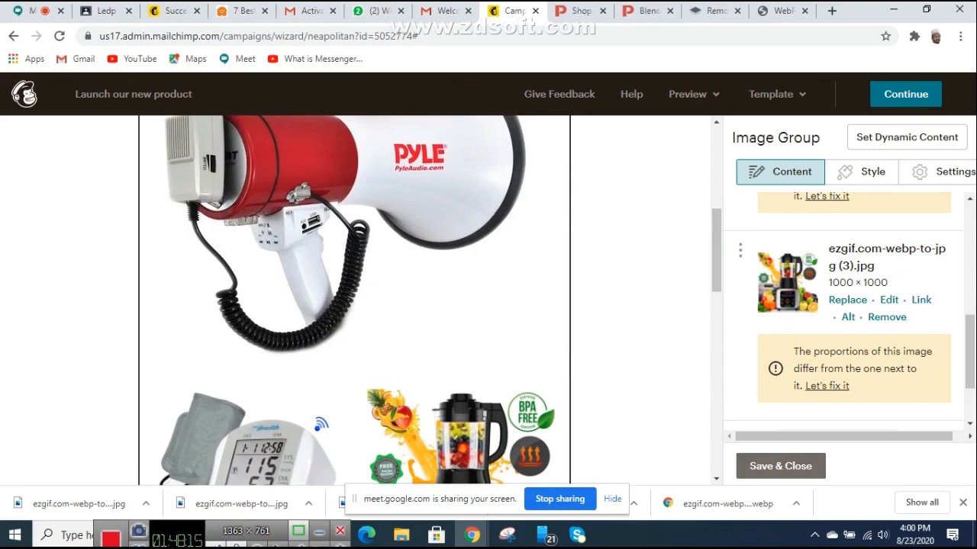
scroll(354, 298, "down", 4)
scroll(354, 297, "down", 4)
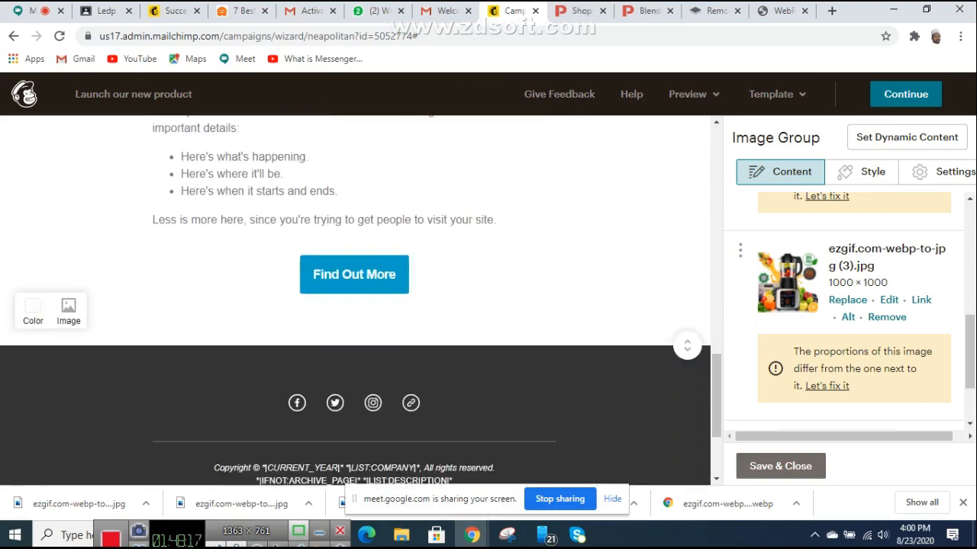
scroll(354, 298, "up", 12)
scroll(354, 297, "down", 3)
scroll(354, 298, "up", 4)
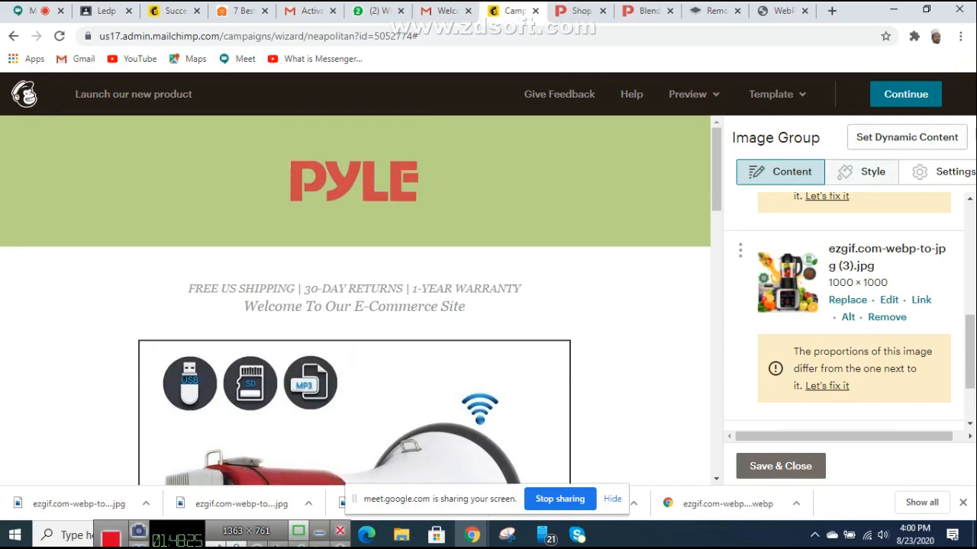
Step: Give the image group images a dotted border in green #89d085
left_click(861, 172)
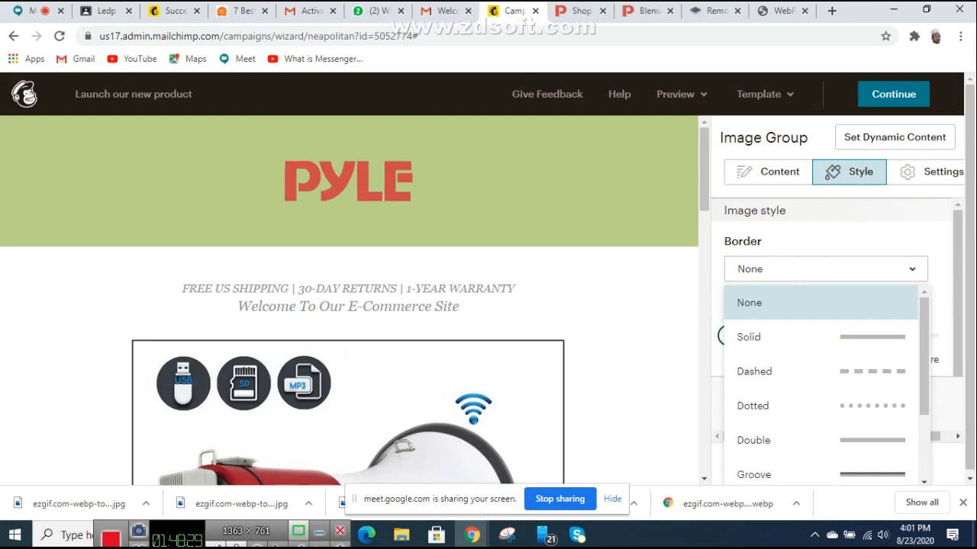
left_click(820, 337)
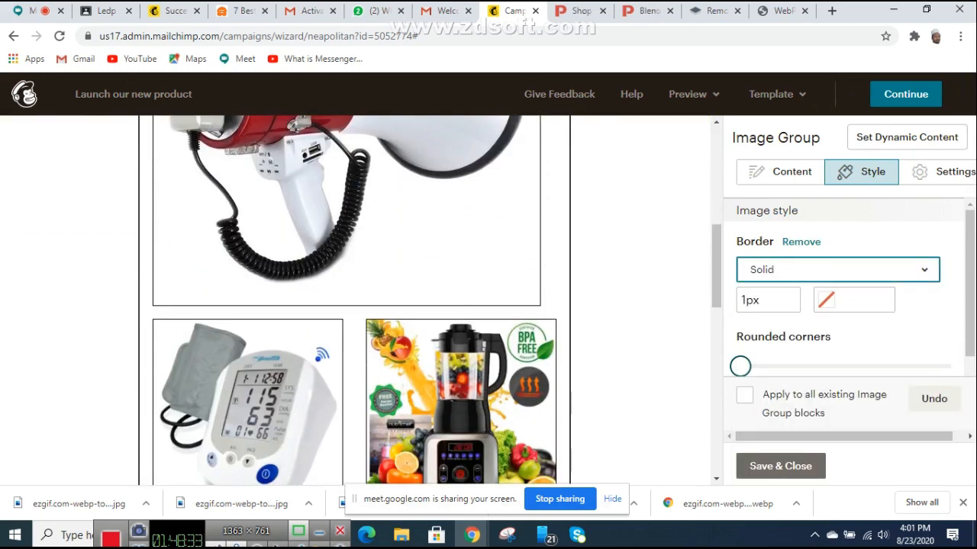
left_click(837, 270)
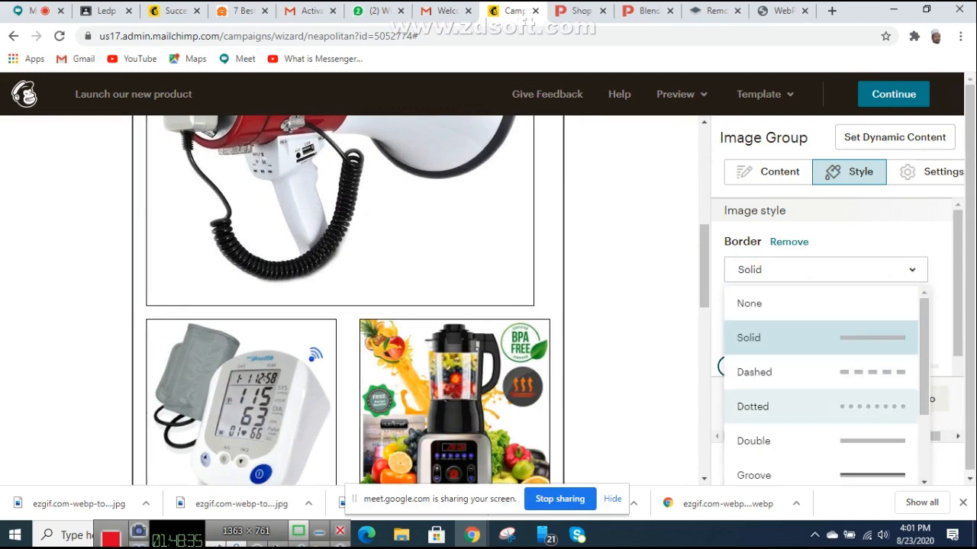
left_click(820, 406)
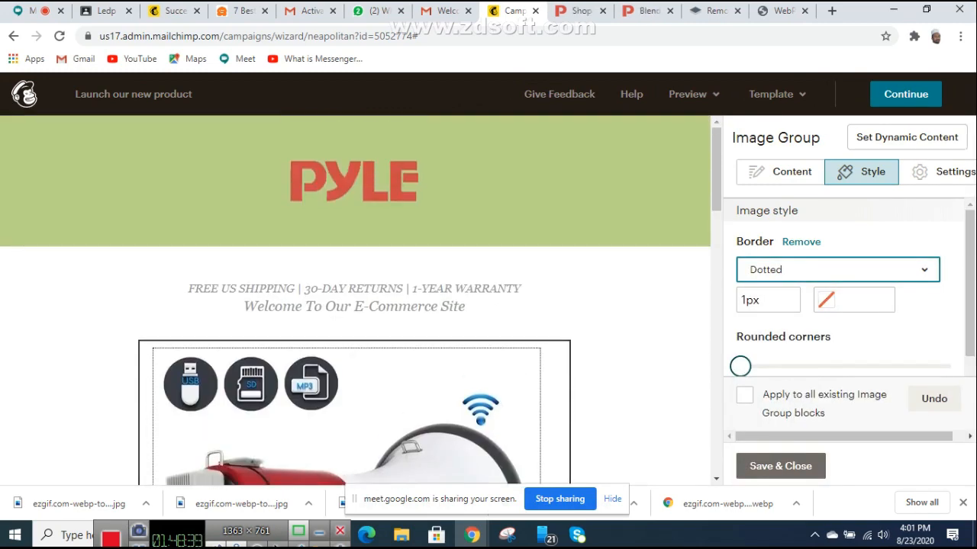
left_click(848, 300)
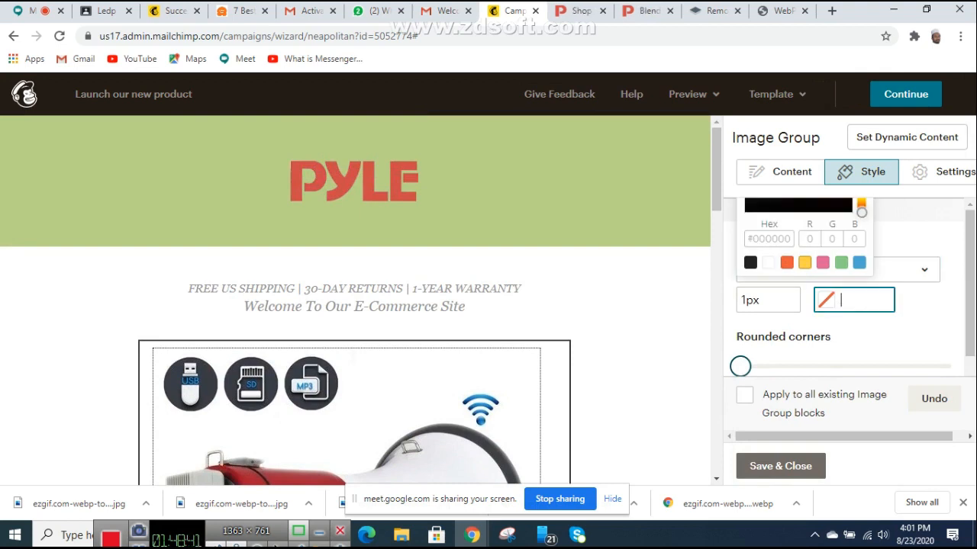
left_click(804, 263)
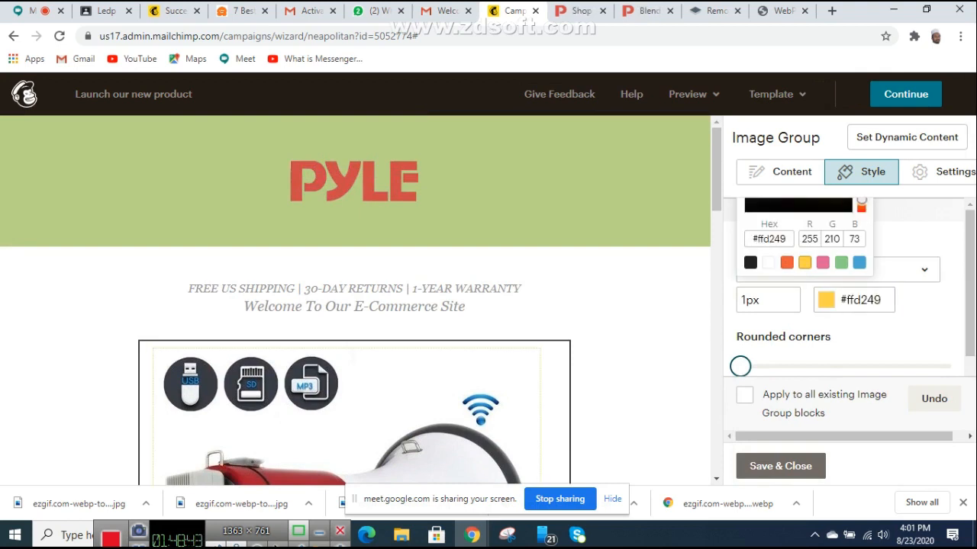
left_click(822, 262)
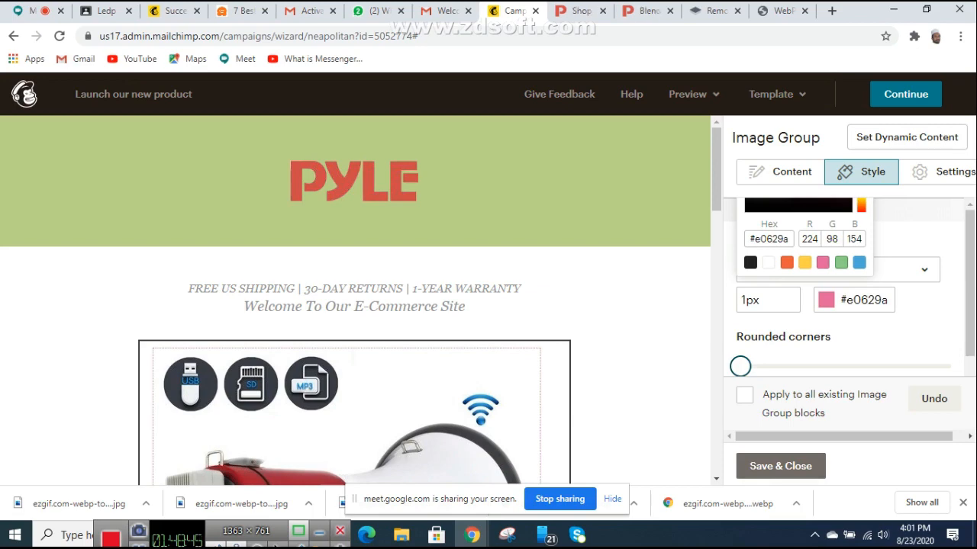
left_click(840, 262)
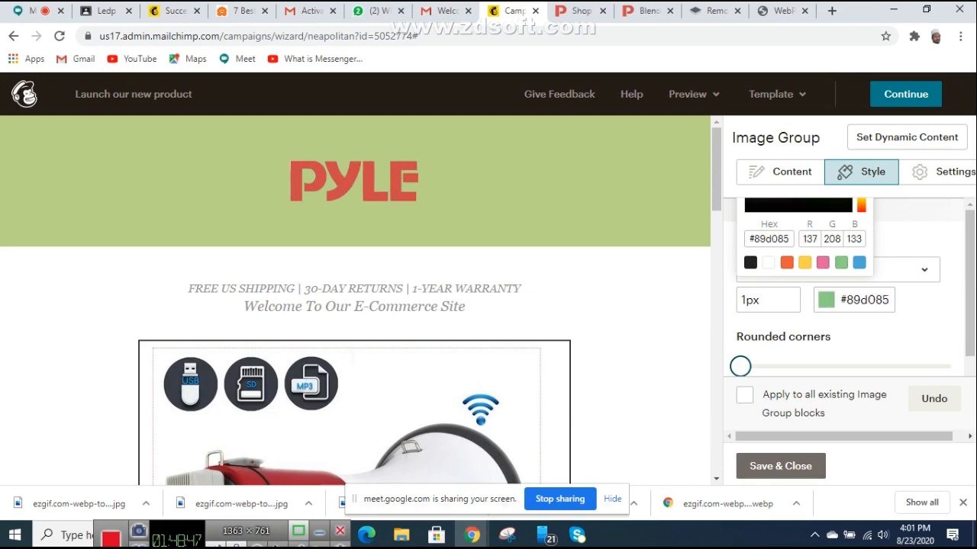
scroll(355, 297, "down", 10)
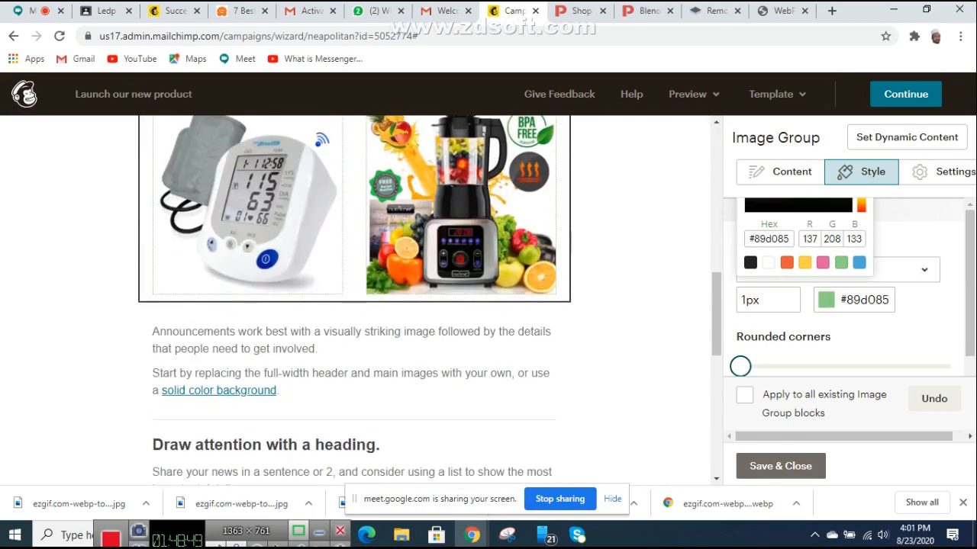
scroll(355, 297, "up", 3)
Step: Set the border width to 3px and round the image corners
left_click(769, 300)
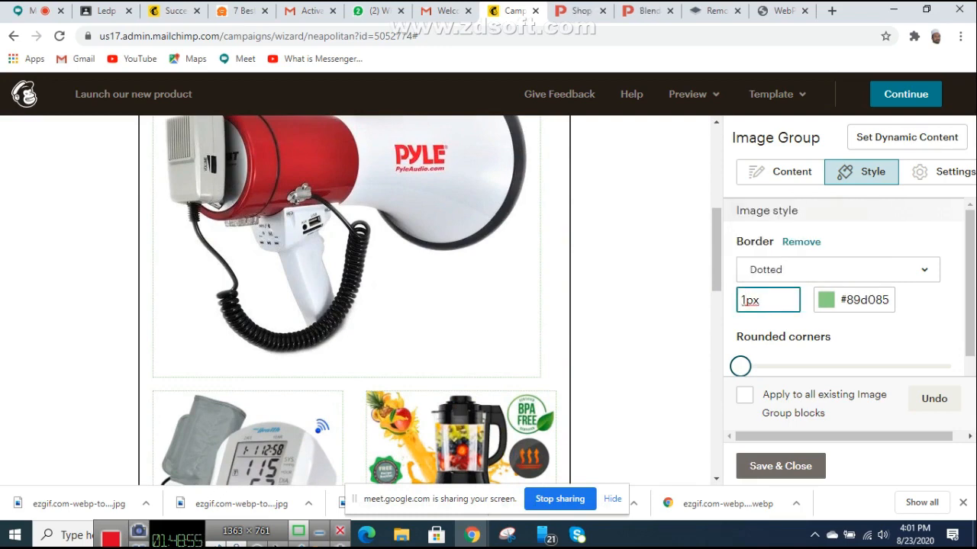
key("BackSpace")
type("3")
key("Return")
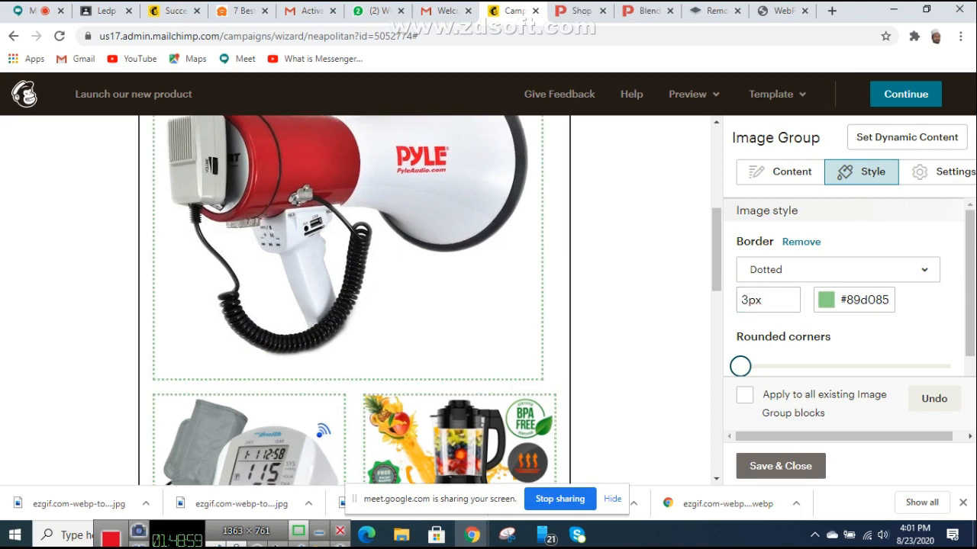
scroll(355, 298, "up", 3)
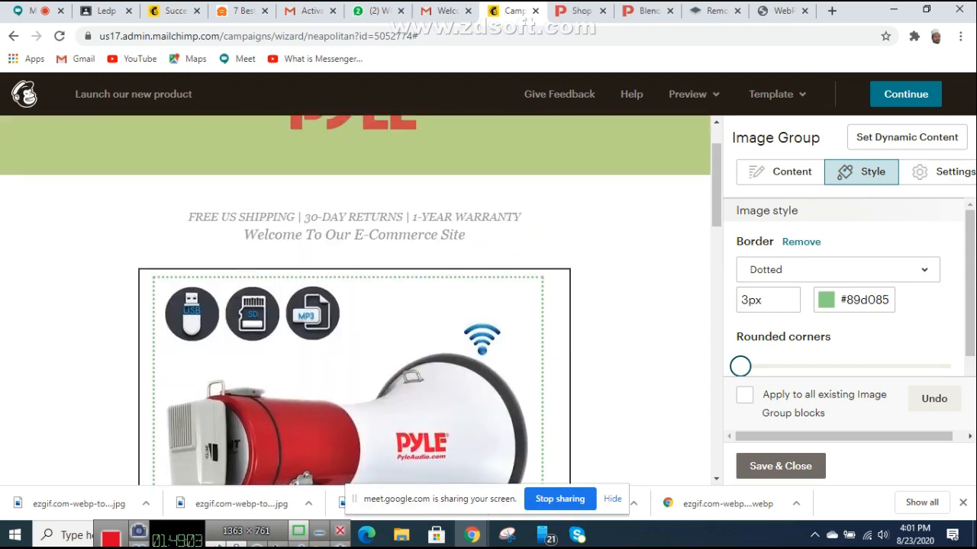
left_click_drag(740, 366, 768, 361)
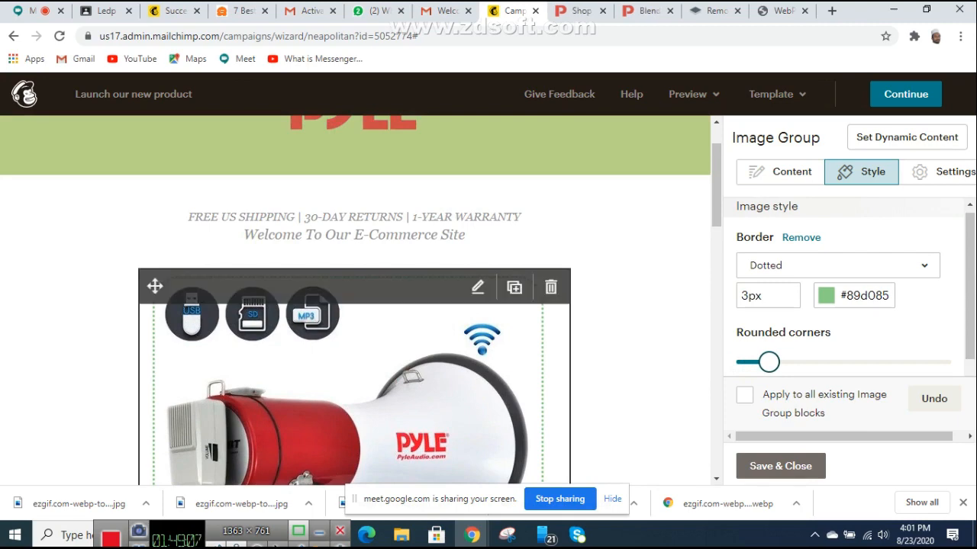
scroll(358, 301, "down", 7)
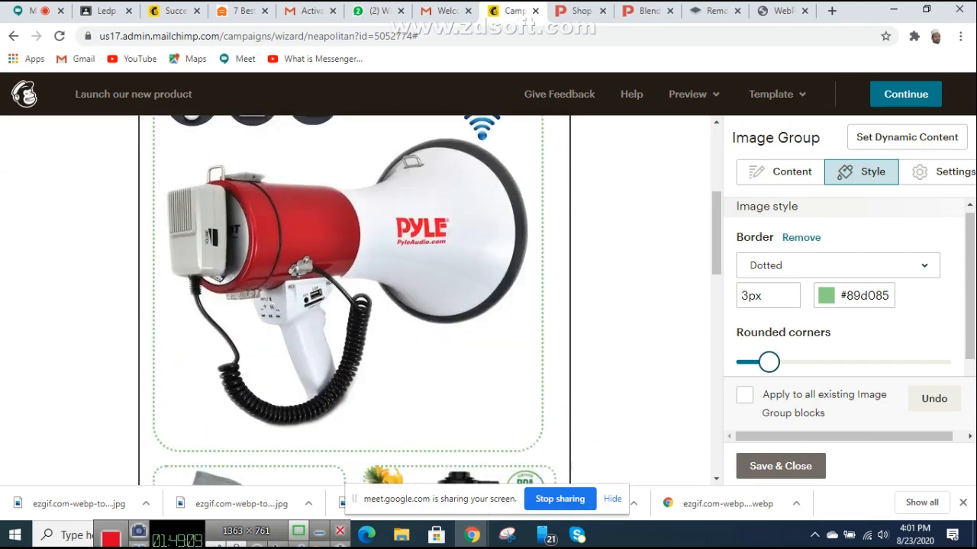
scroll(354, 301, "up", 7)
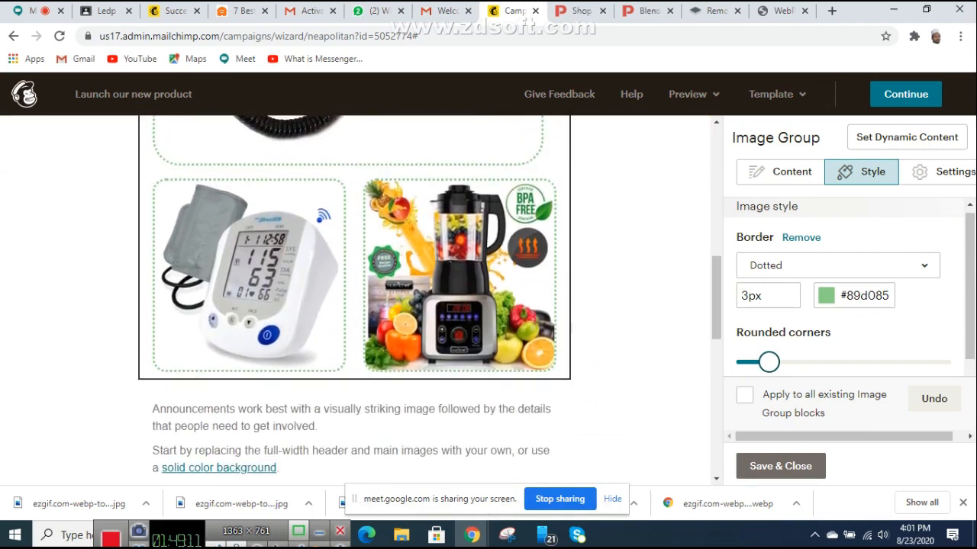
scroll(355, 301, "up", 1)
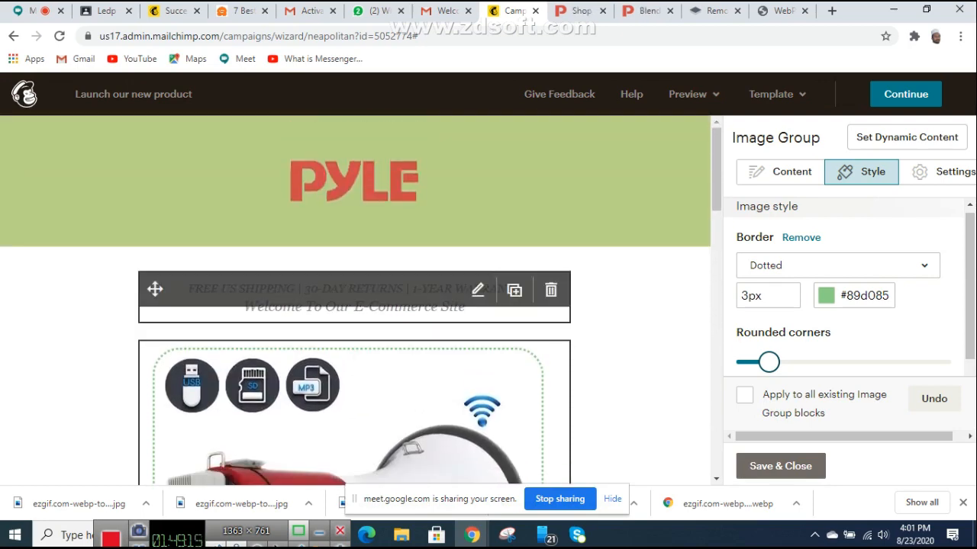
Step: Make the FREE US SHIPPING line in the tagline block red and bold
left_click(478, 290)
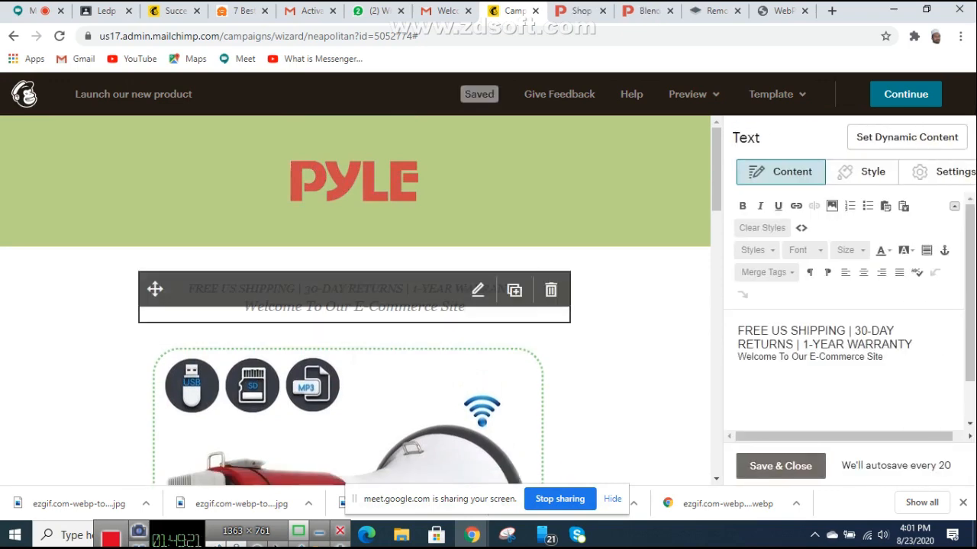
left_click_drag(896, 331, 737, 332)
left_click(869, 358)
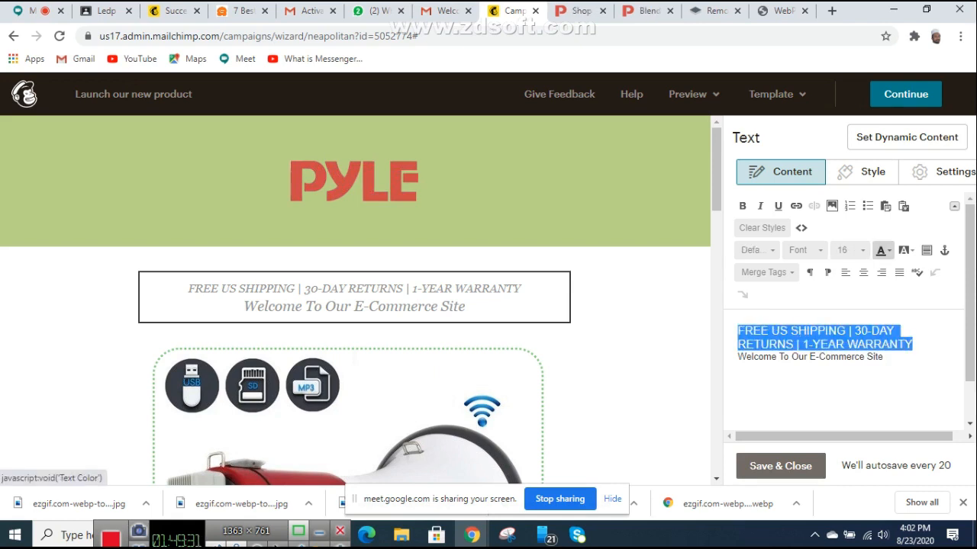
left_click(883, 250)
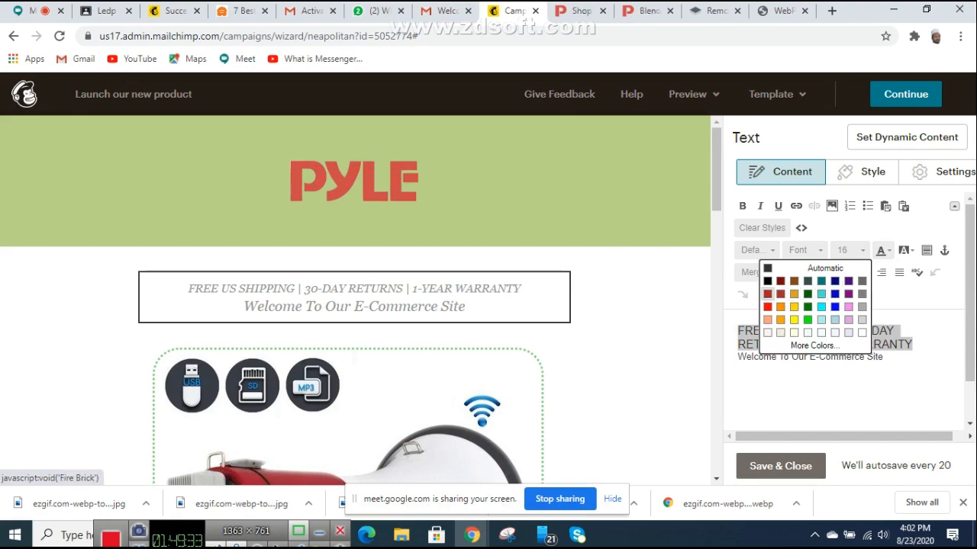
left_click(768, 306)
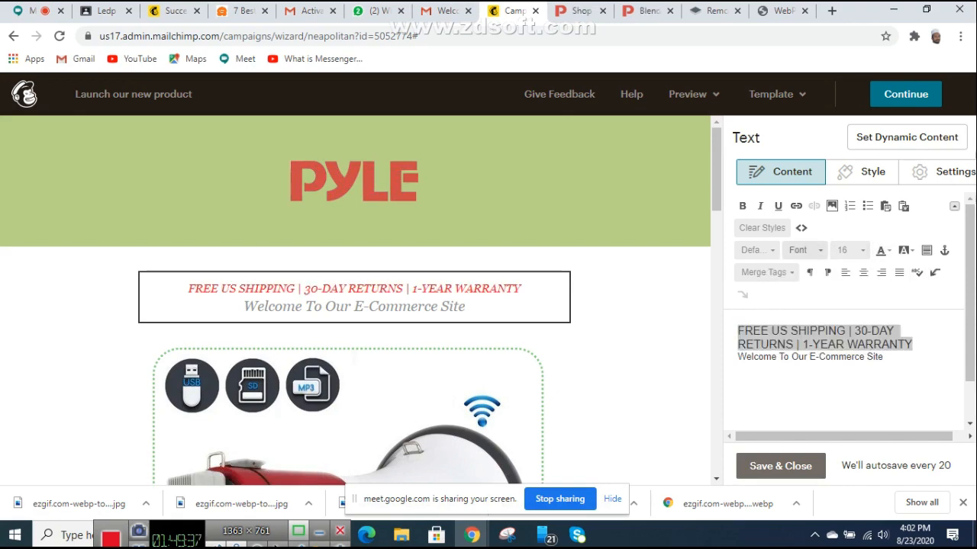
left_click(742, 206)
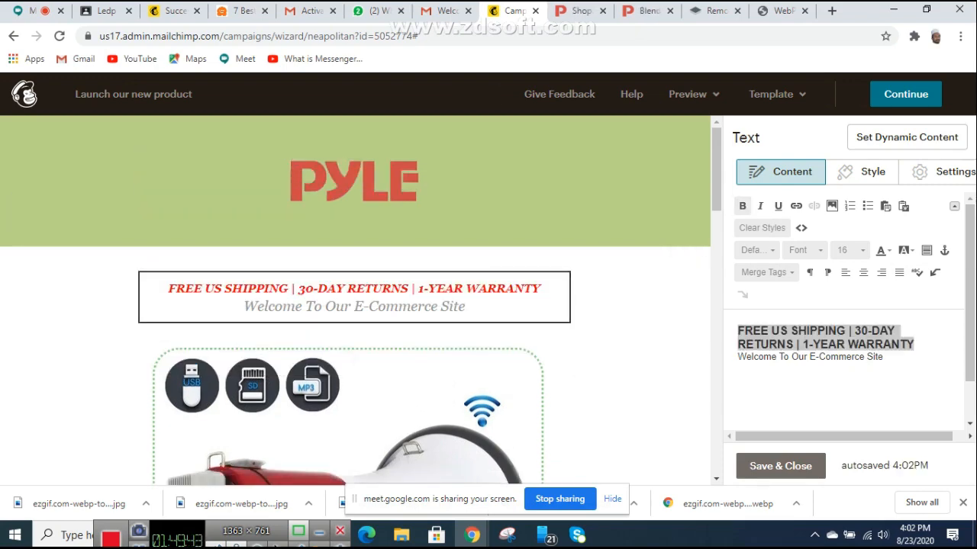
Step: Make the Welcome To Our E-Commerce Site line green, size 24 and bold
left_click_drag(885, 357, 737, 357)
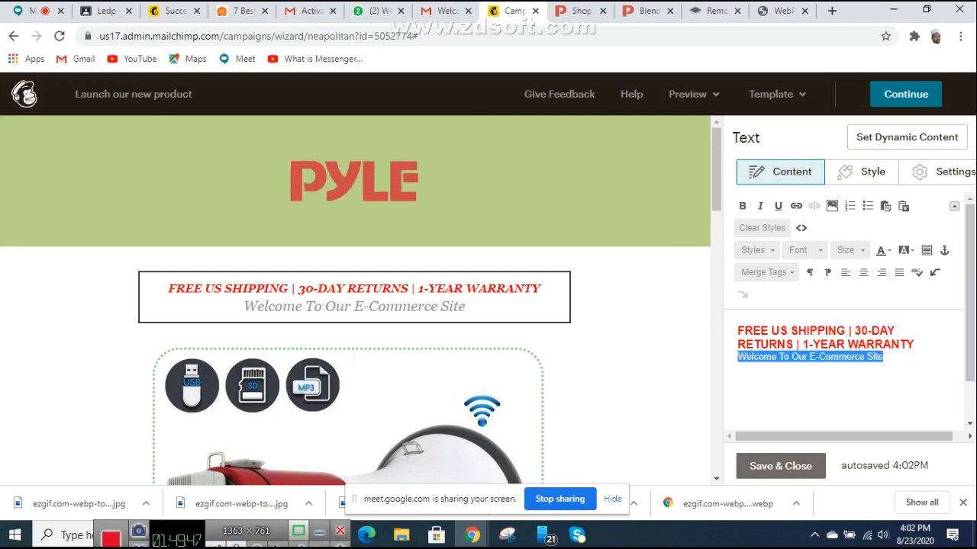
left_click(883, 250)
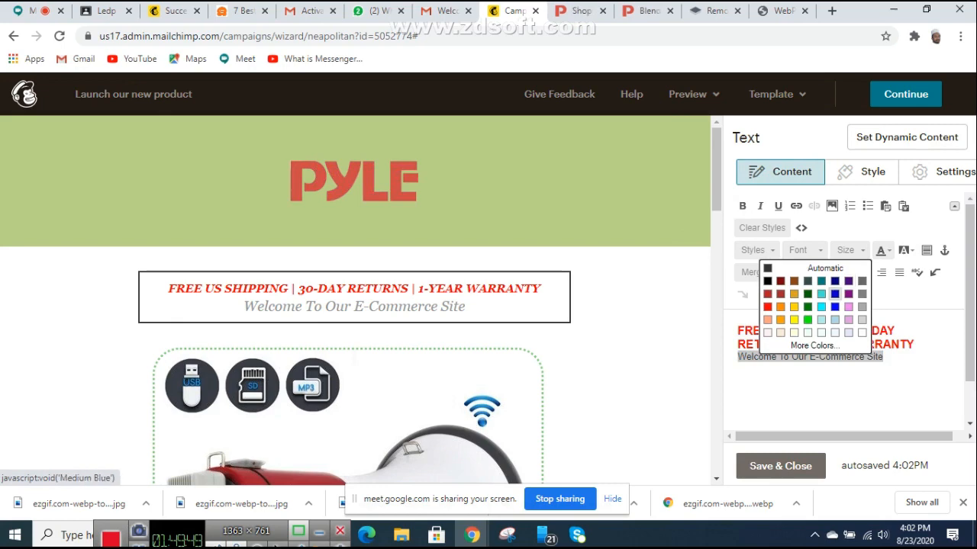
left_click(807, 306)
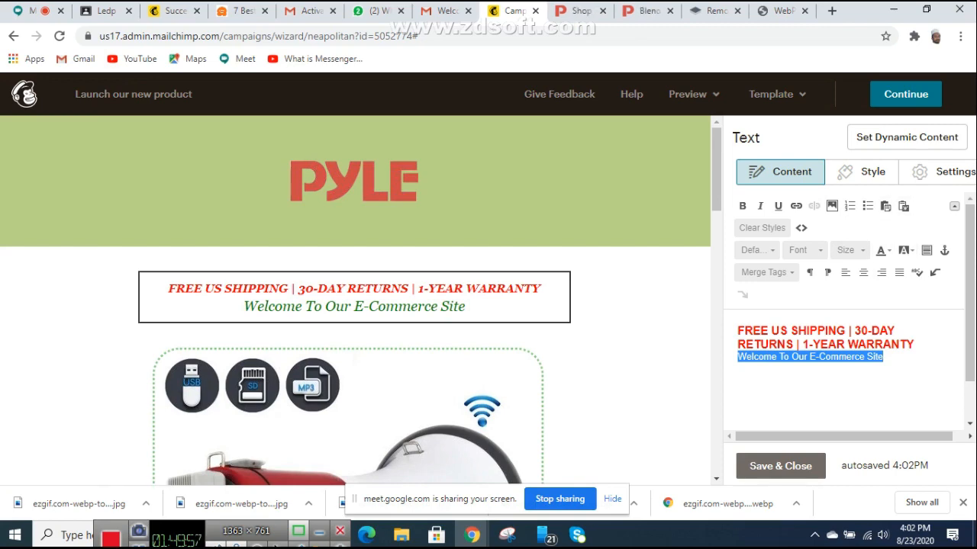
left_click(849, 250)
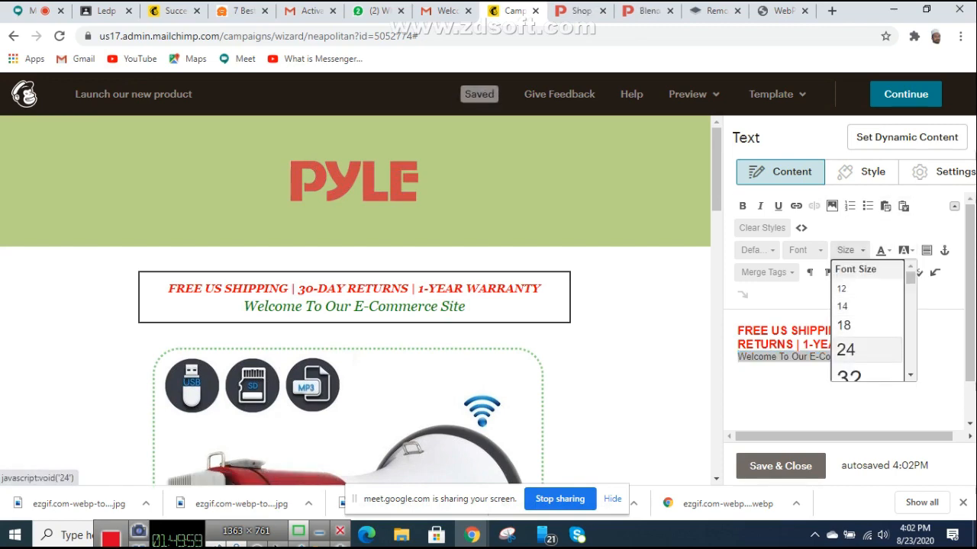
left_click(846, 350)
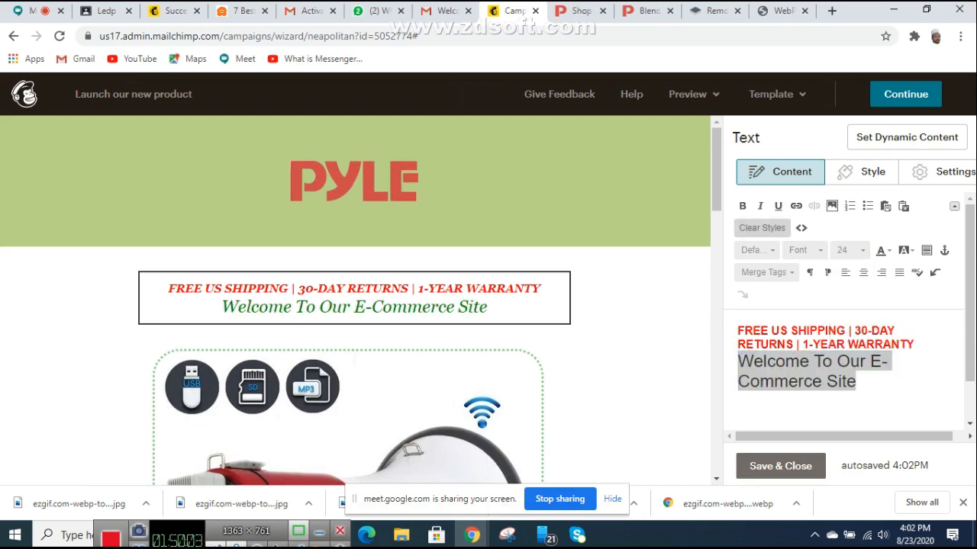
left_click(741, 206)
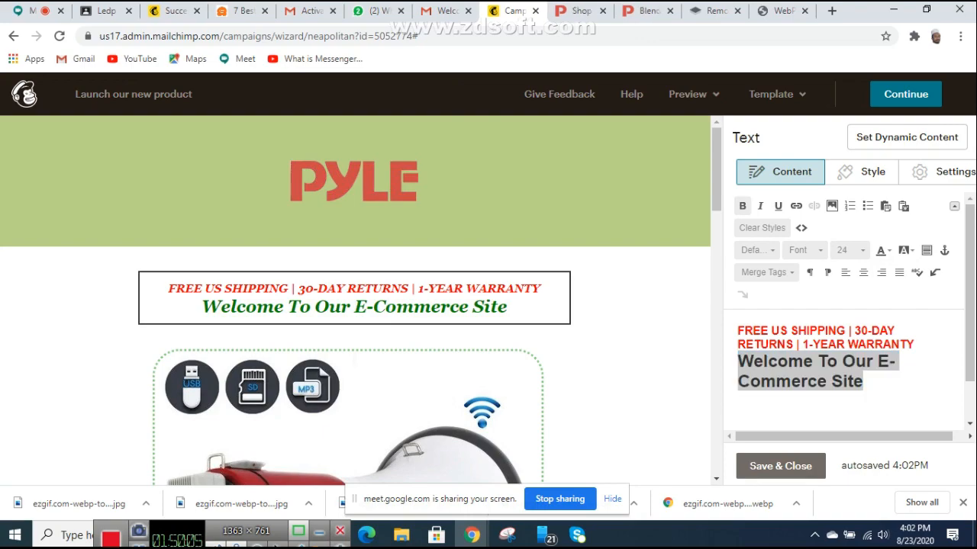
scroll(355, 305, "down", 3)
scroll(355, 305, "up", 3)
scroll(355, 305, "down", 3)
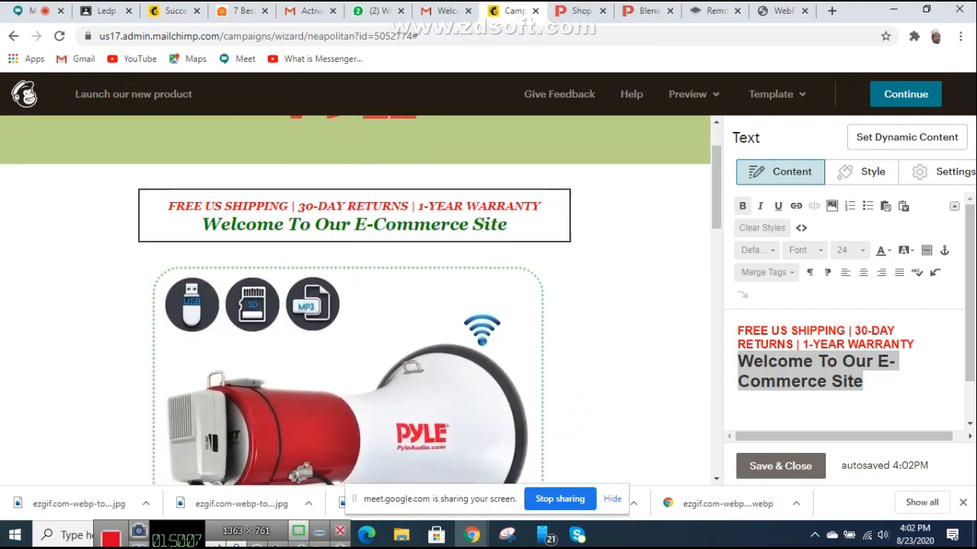
scroll(355, 305, "down", 5)
scroll(354, 305, "up", 8)
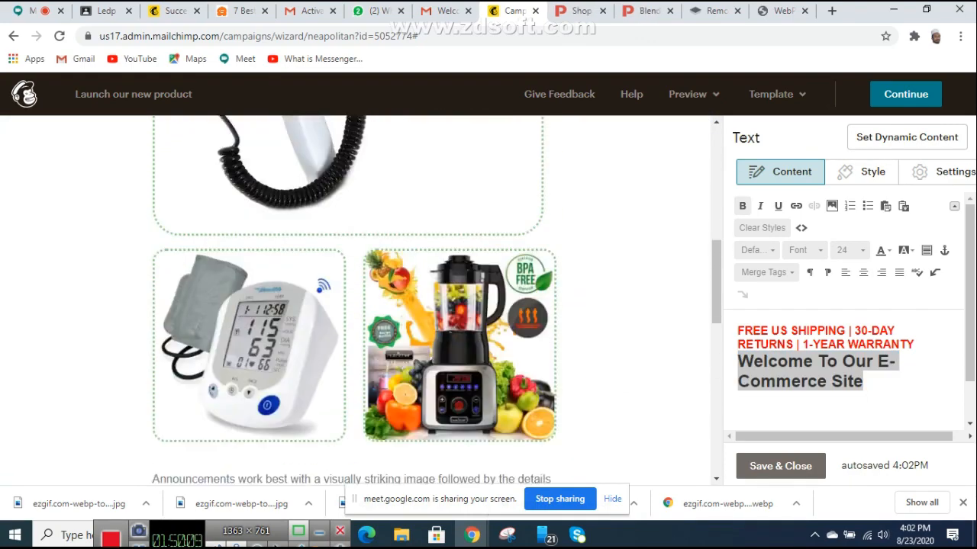
mouse_move(355, 183)
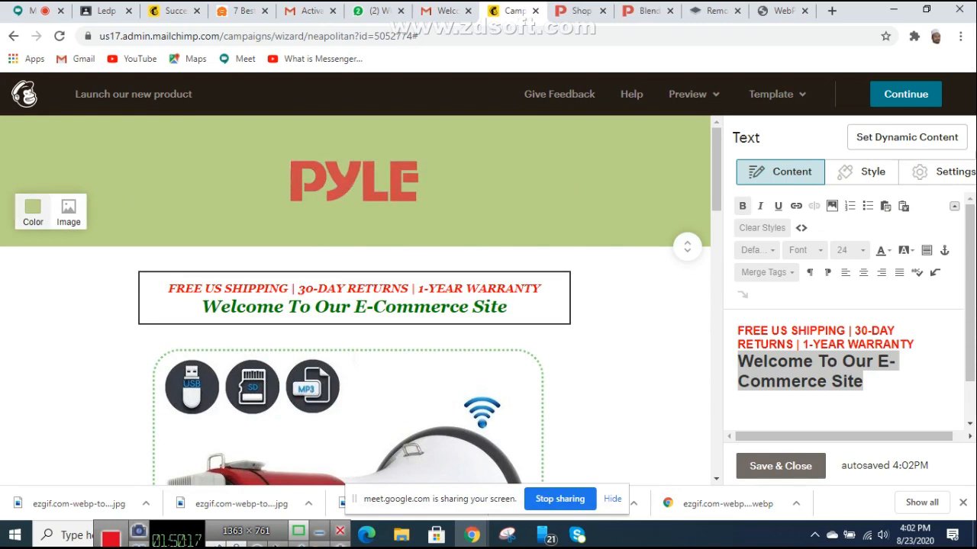
Step: Set the PYLE header background to #8cb436, closing the image library without picking an image
left_click(33, 212)
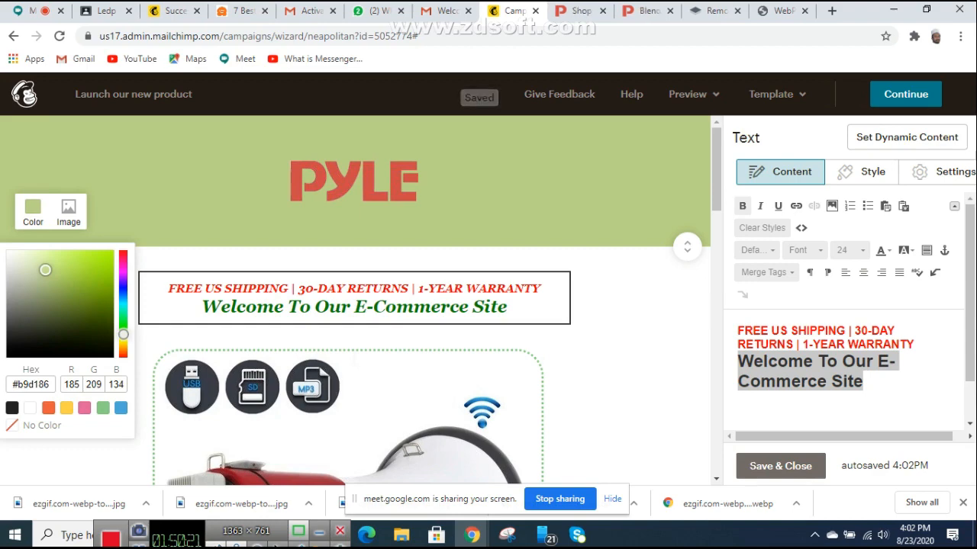
left_click_drag(45, 270, 103, 321)
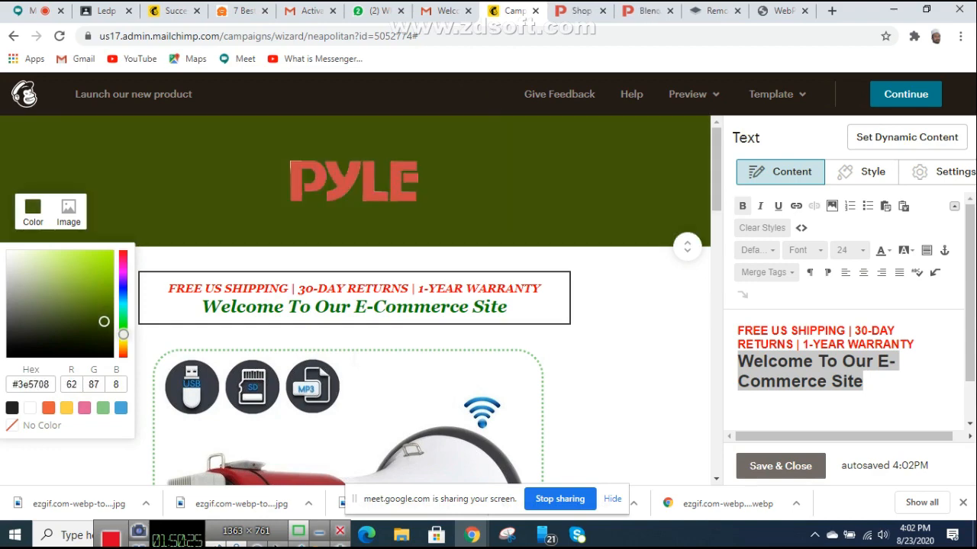
left_click_drag(104, 322, 98, 314)
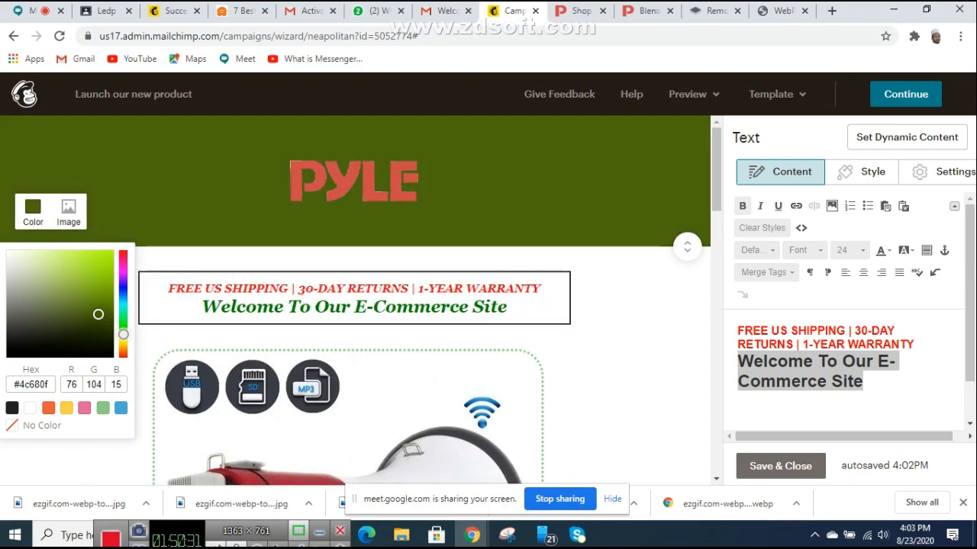
left_click_drag(97, 314, 82, 282)
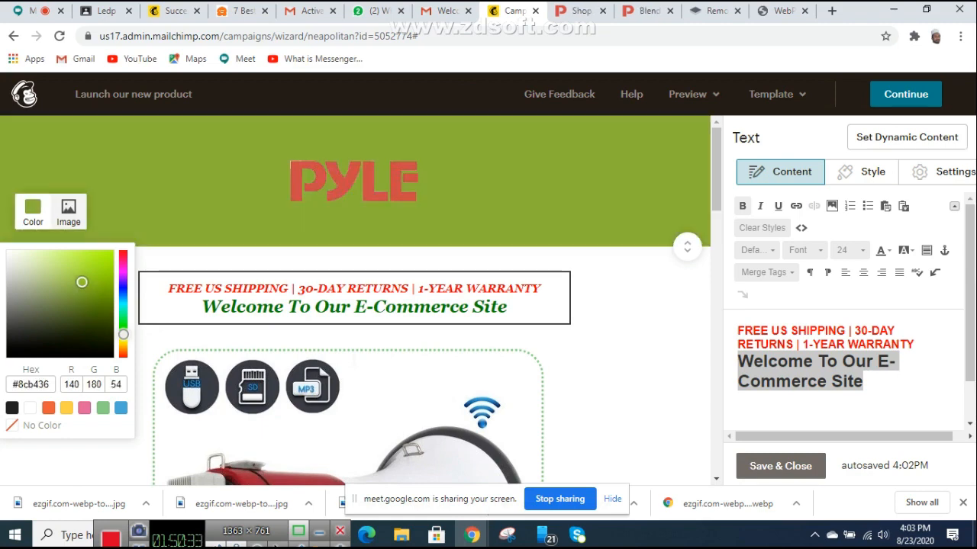
left_click(68, 211)
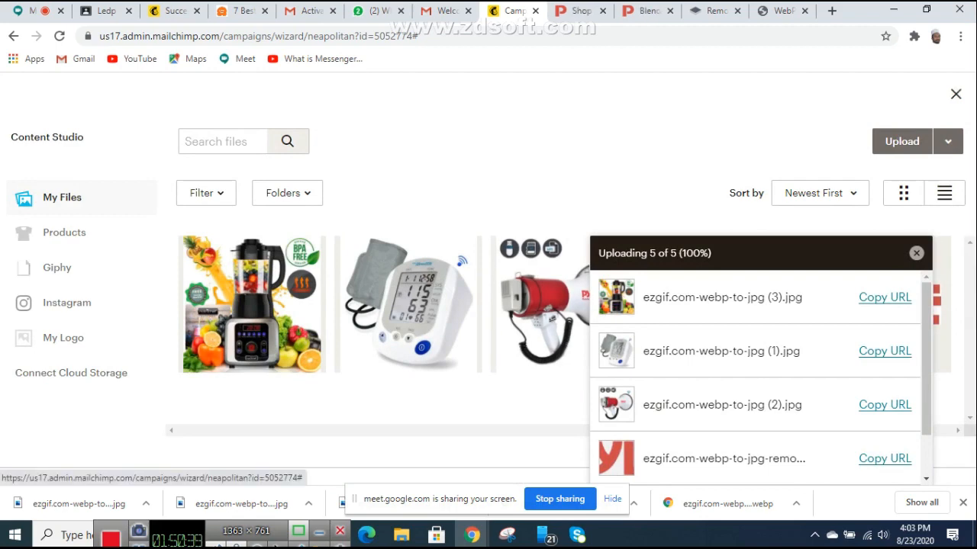
left_click(955, 94)
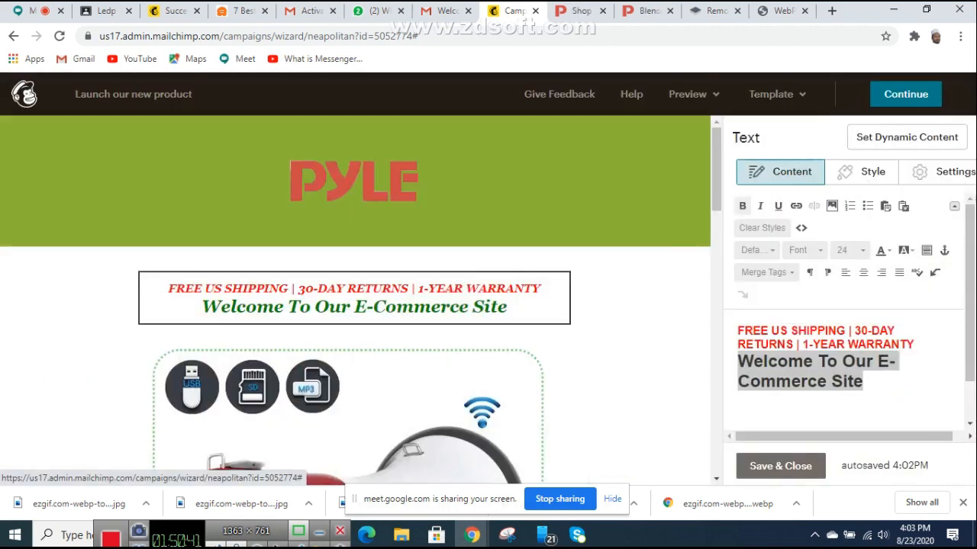
Step: Scroll the email preview through the image group's megaphone, monitor and blender images
scroll(355, 301, "down", 7)
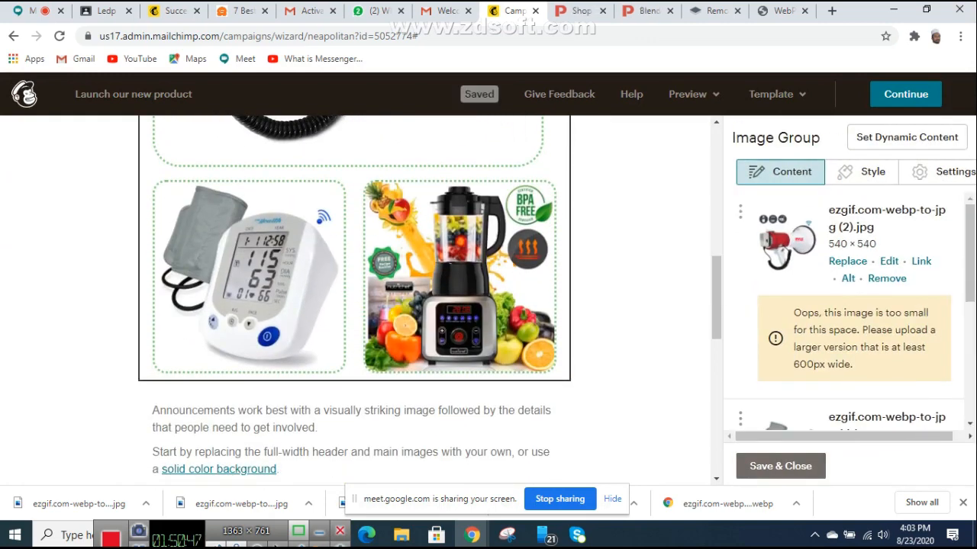
scroll(355, 301, "up", 3)
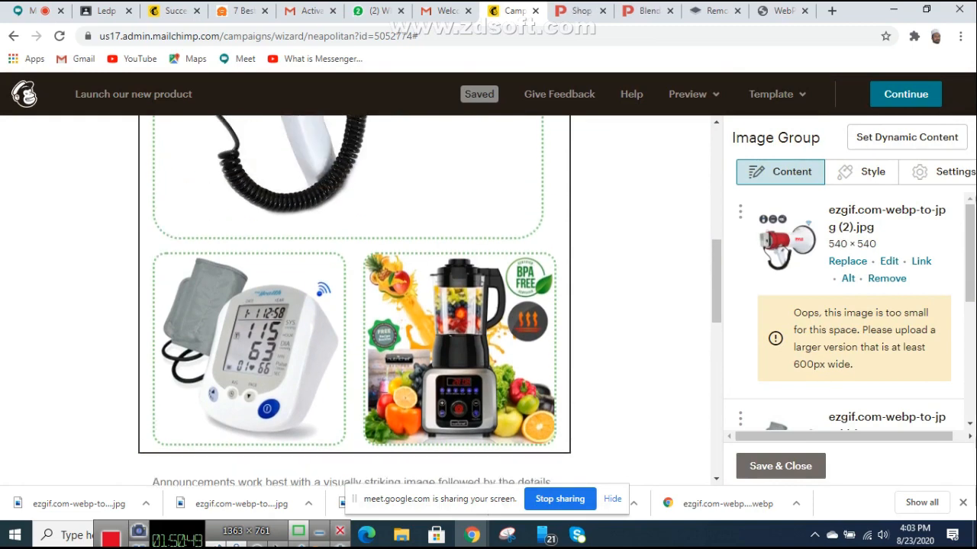
scroll(355, 301, "down", 2)
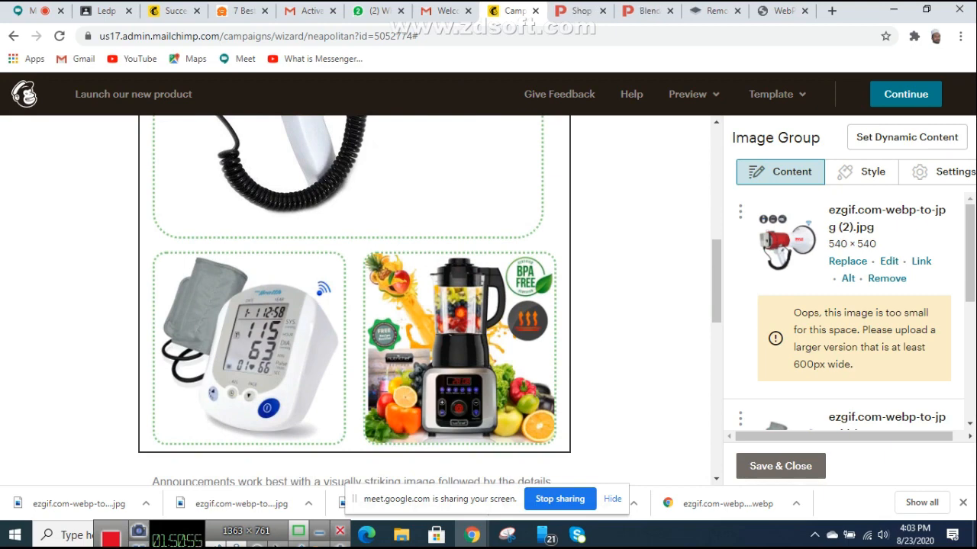
scroll(355, 301, "up", 3)
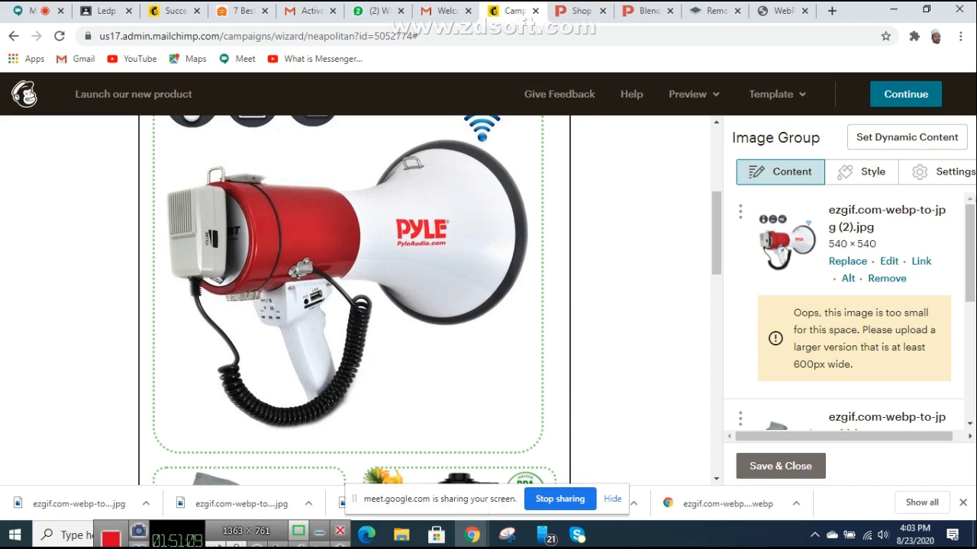
Step: Add a blank tab, then open the Pyle home page from the PYLE logo in its own tab
right_click(577, 12)
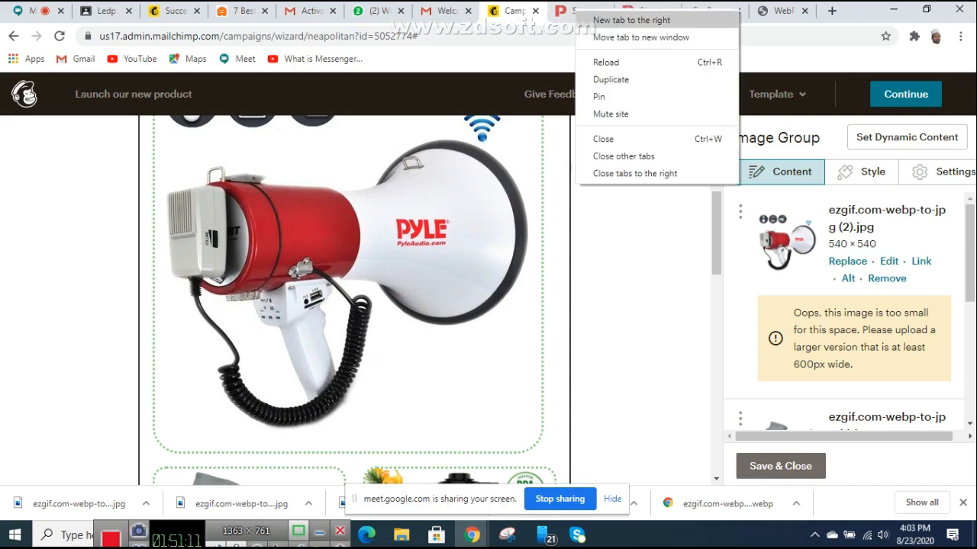
left_click(631, 20)
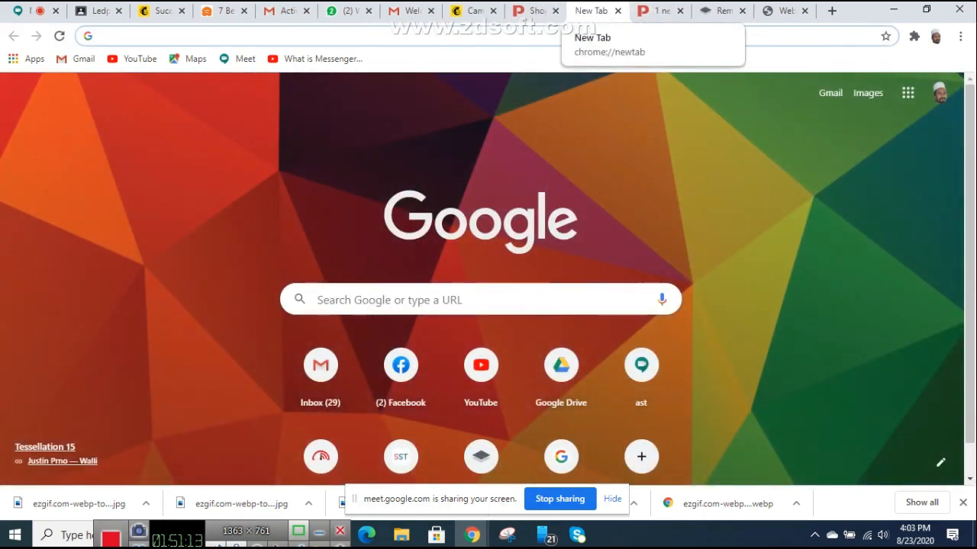
left_click(534, 11)
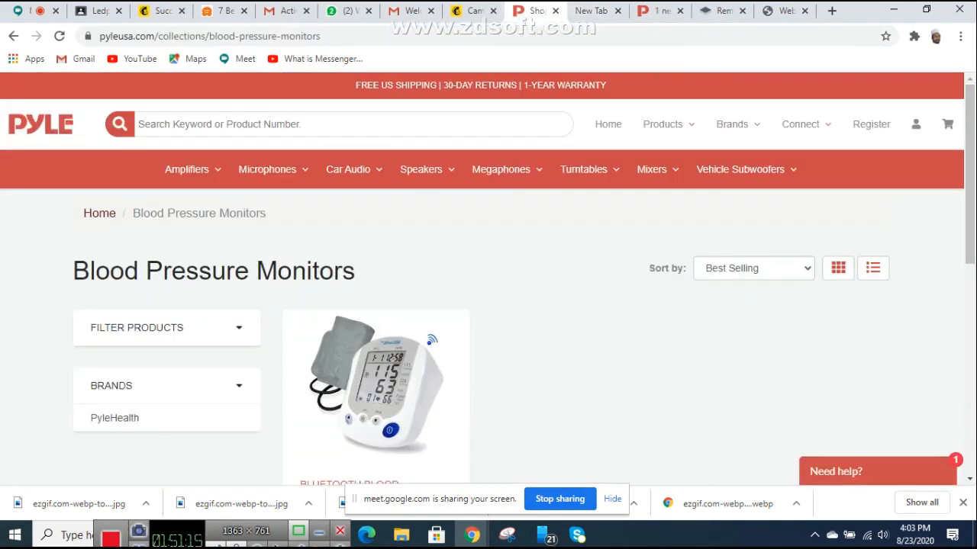
right_click(40, 128)
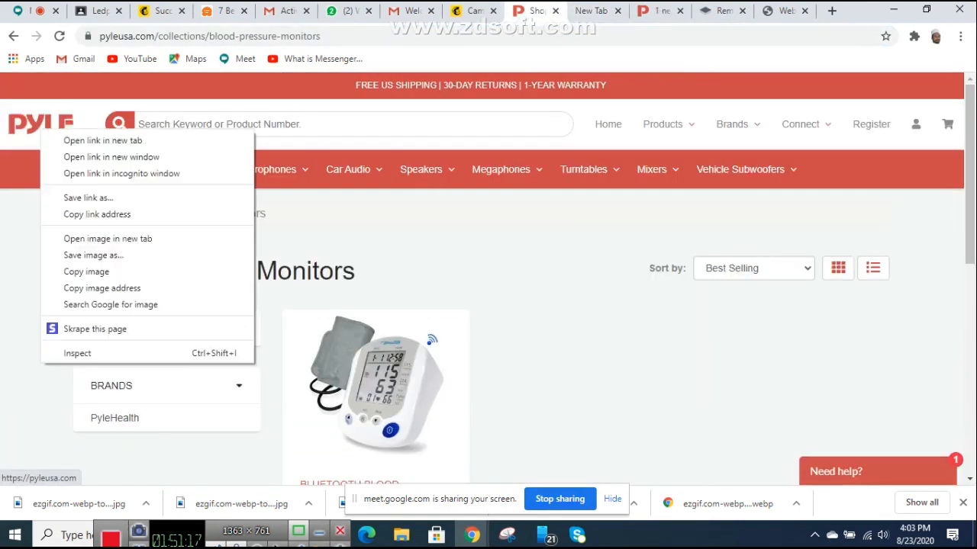
left_click(61, 139)
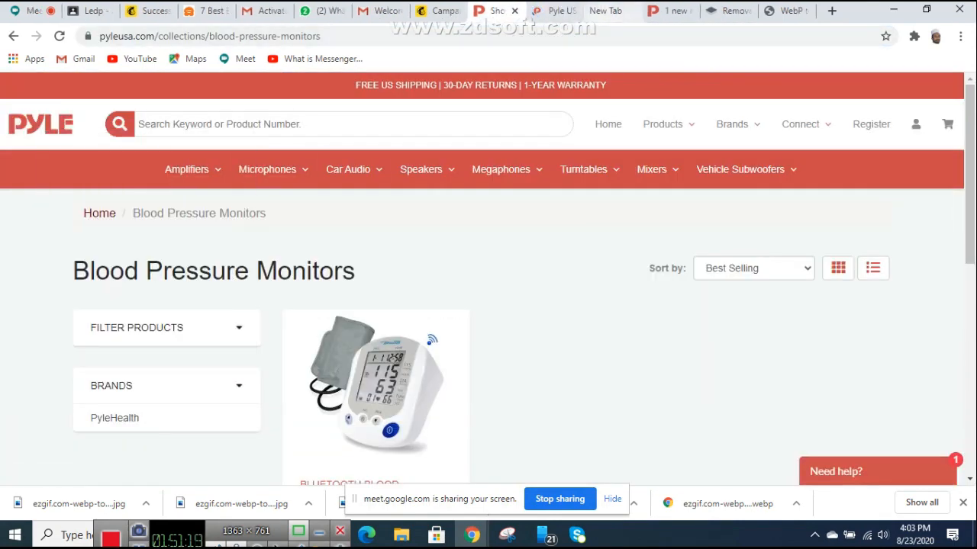
left_click(615, 11)
left_click(662, 11)
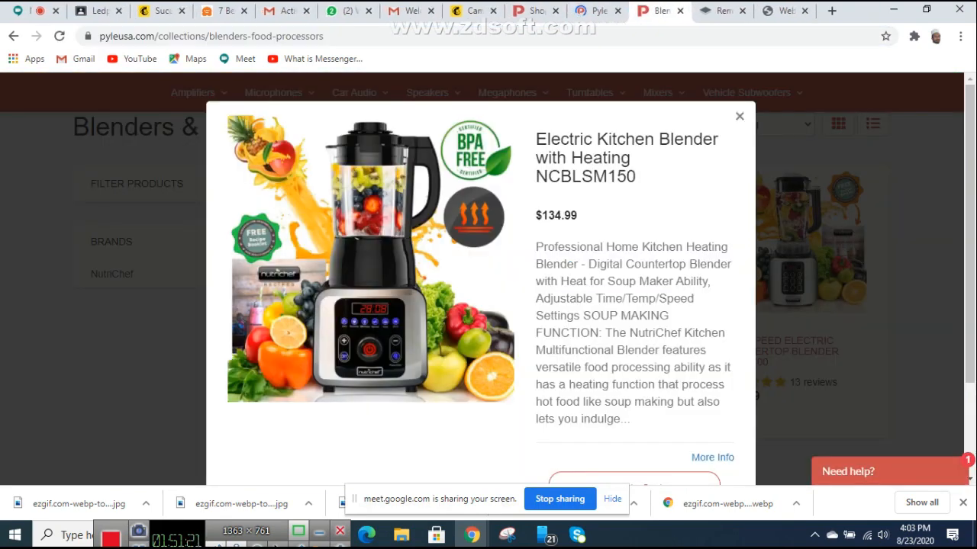
left_click(599, 11)
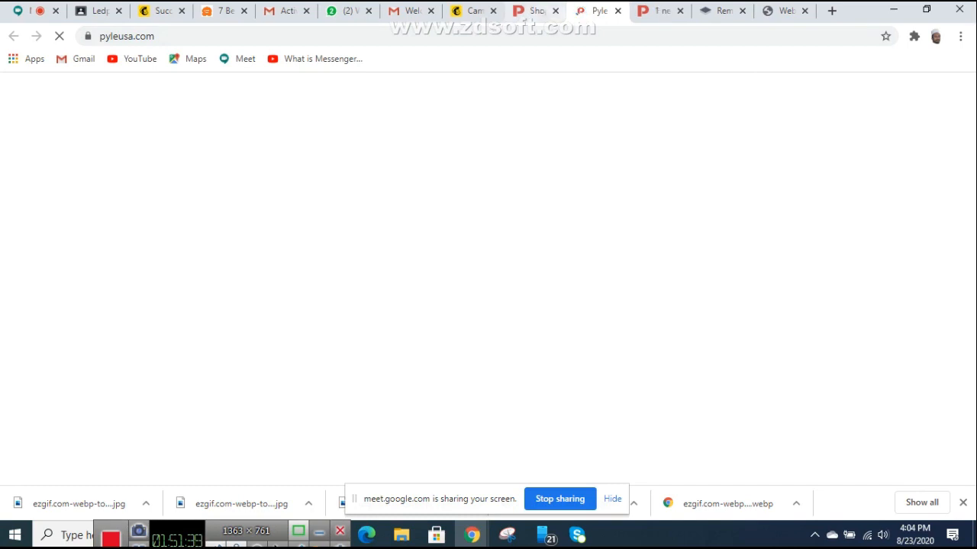
Step: Open fast.com in a new browser tab
left_click(832, 11)
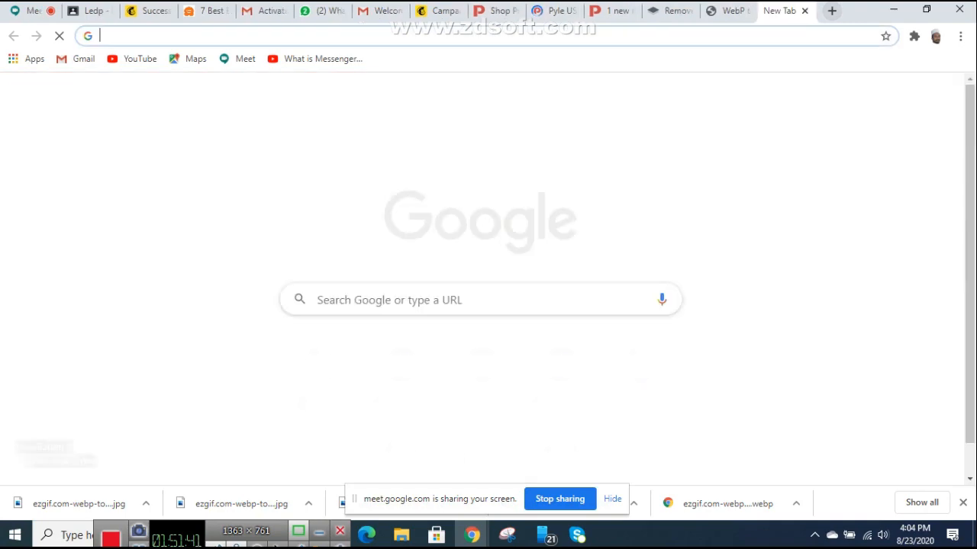
left_click(489, 36)
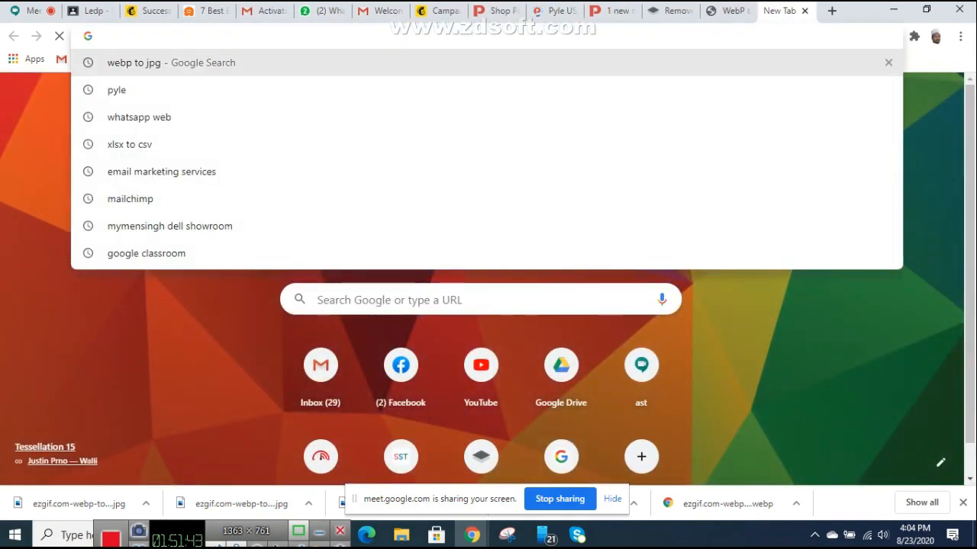
type("FAS")
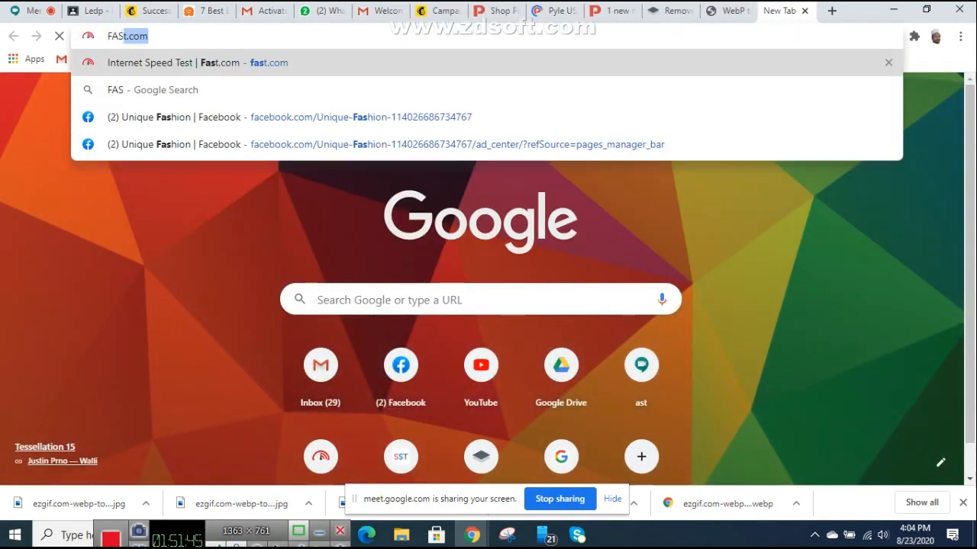
key("Return")
Step: Open the Bluetooth Megaphone PMP52BT product page from the Sound and Recording collection
left_click(556, 11)
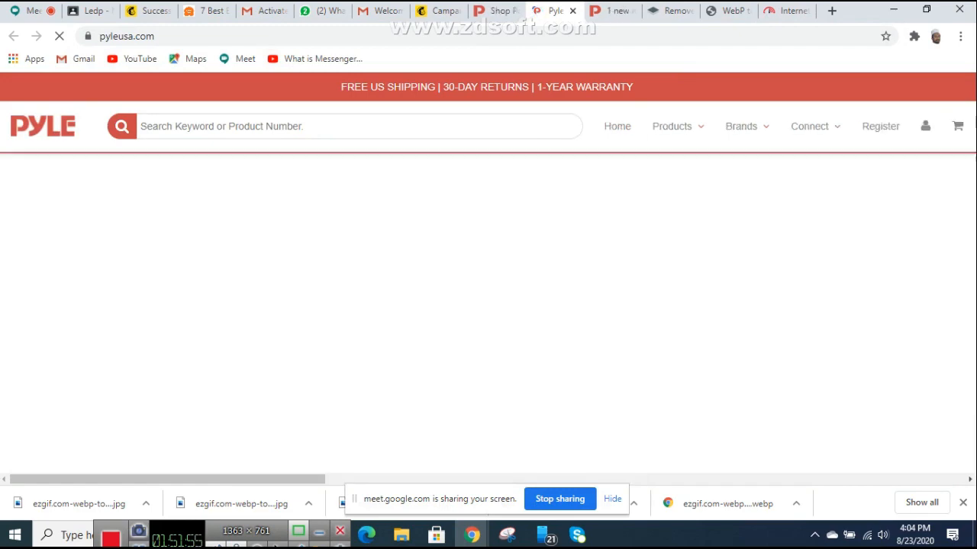
scroll(657, 169, "down", 5)
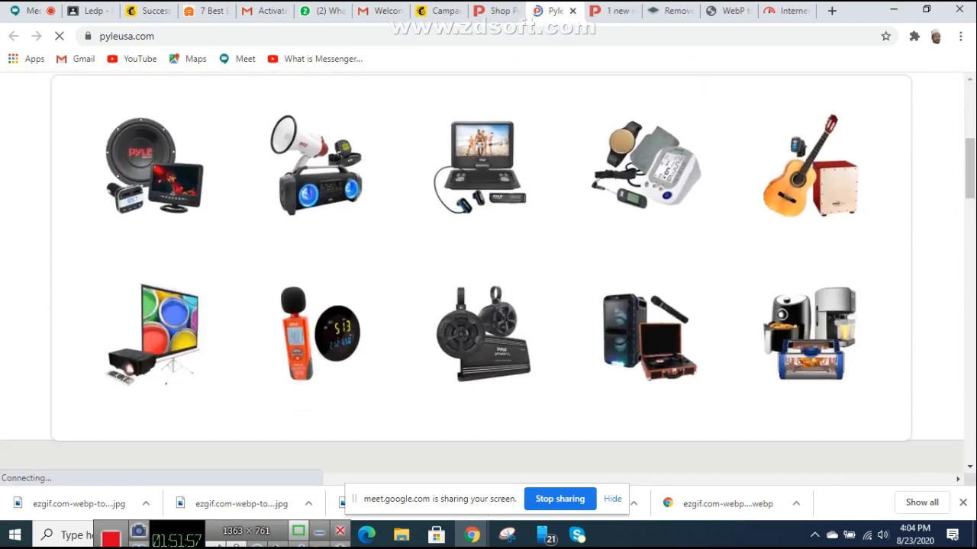
scroll(658, 170, "up", 4)
scroll(658, 97, "up", 1)
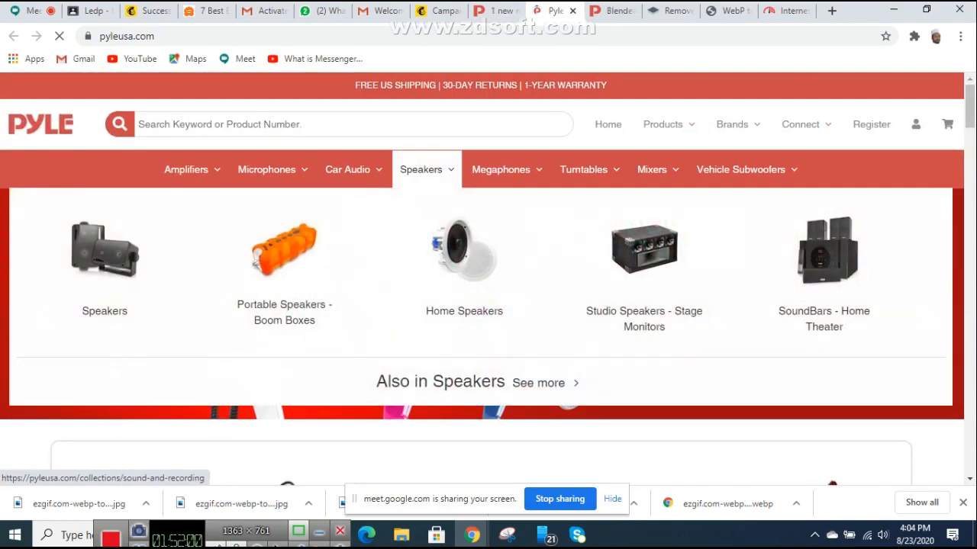
left_click(421, 169)
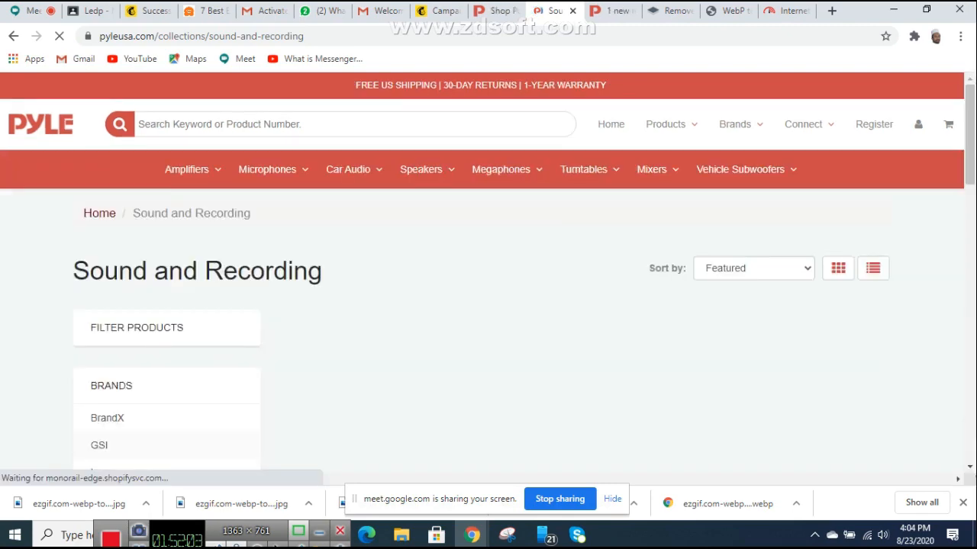
scroll(489, 283, "down", 5)
scroll(564, 252, "down", 6)
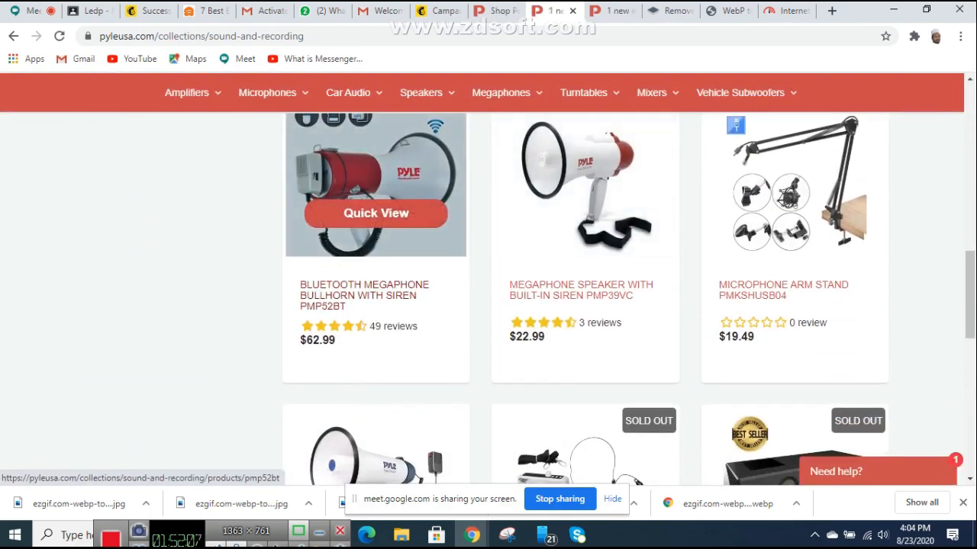
left_click(364, 296)
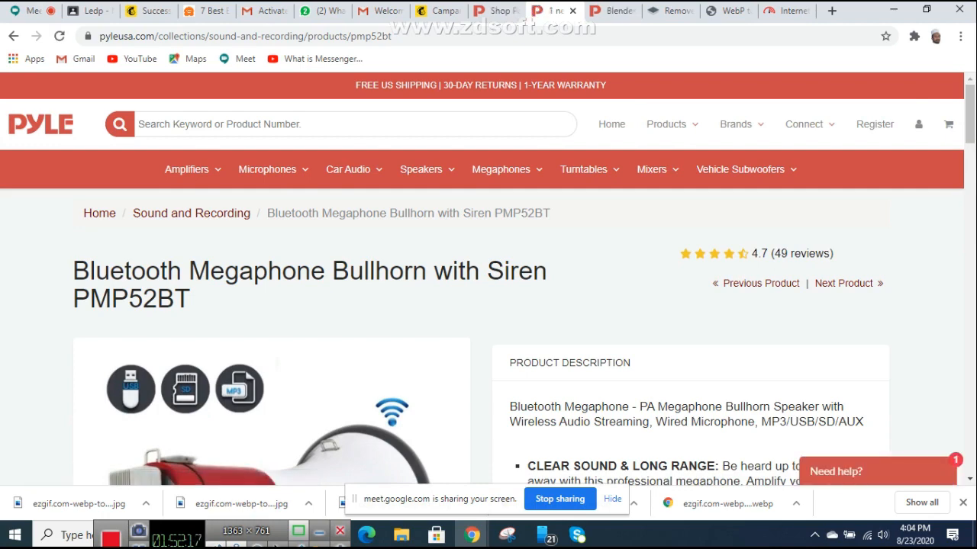
Step: Copy the megaphone product page's web address
left_click(293, 36)
right_click(293, 35)
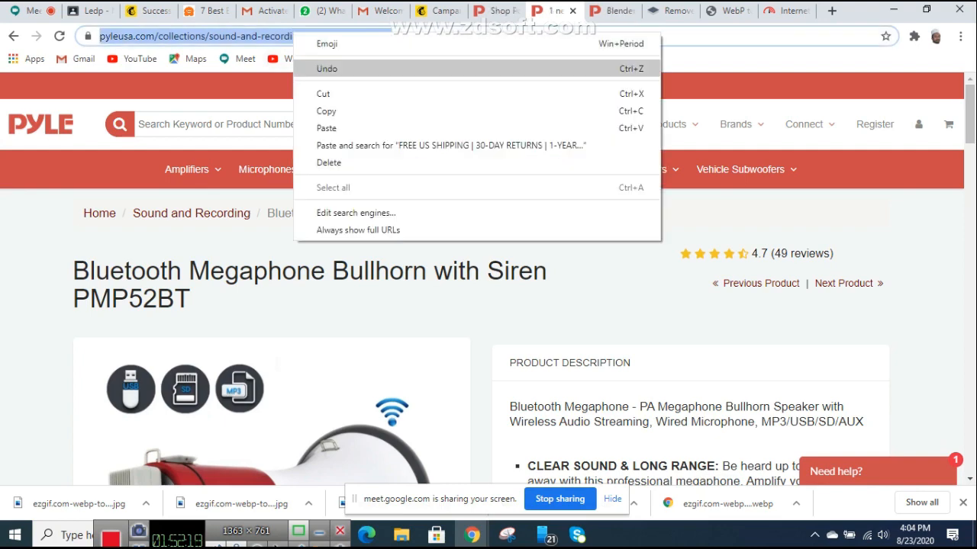
left_click(325, 111)
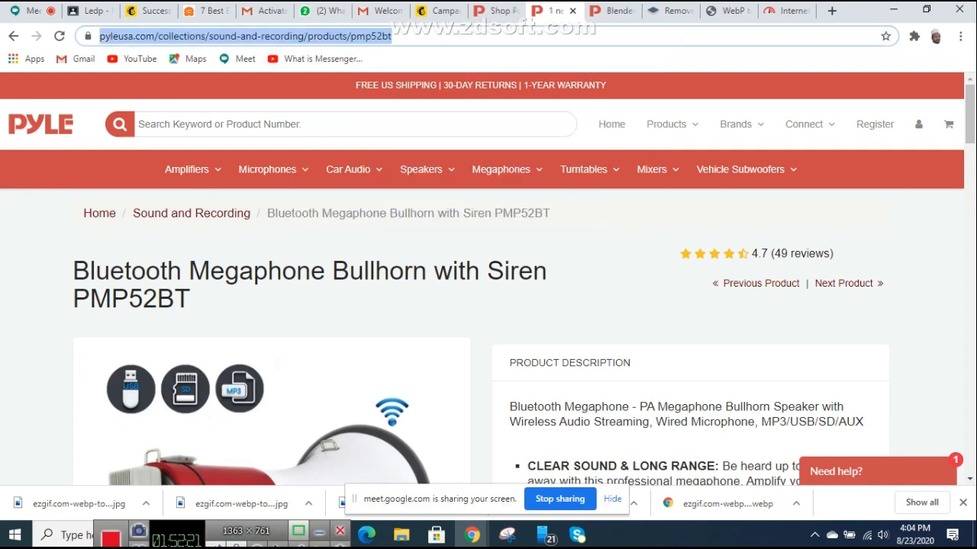
Step: Link the megaphone image to the copied Pyle PMP52BT product page URL
left_click(439, 11)
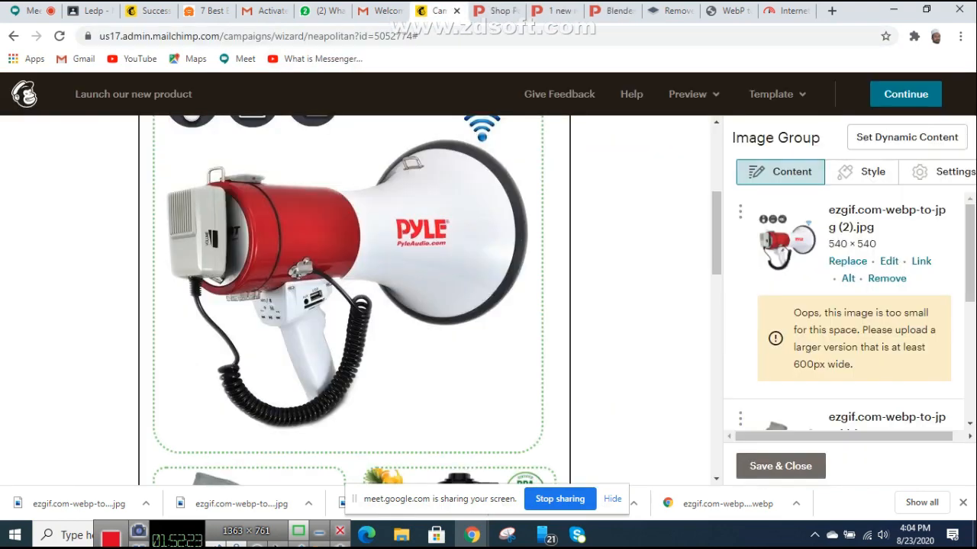
scroll(354, 300, "up", 2)
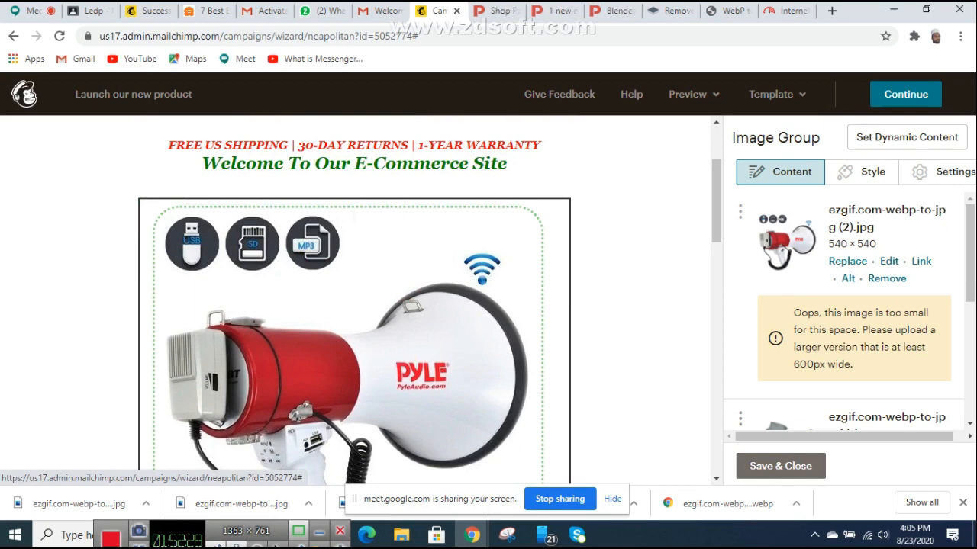
left_click(921, 262)
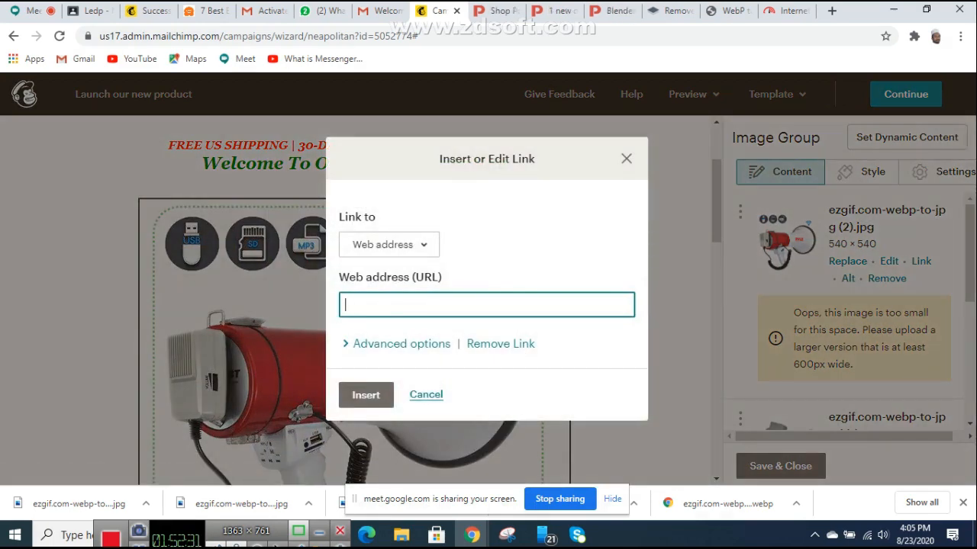
right_click(396, 305)
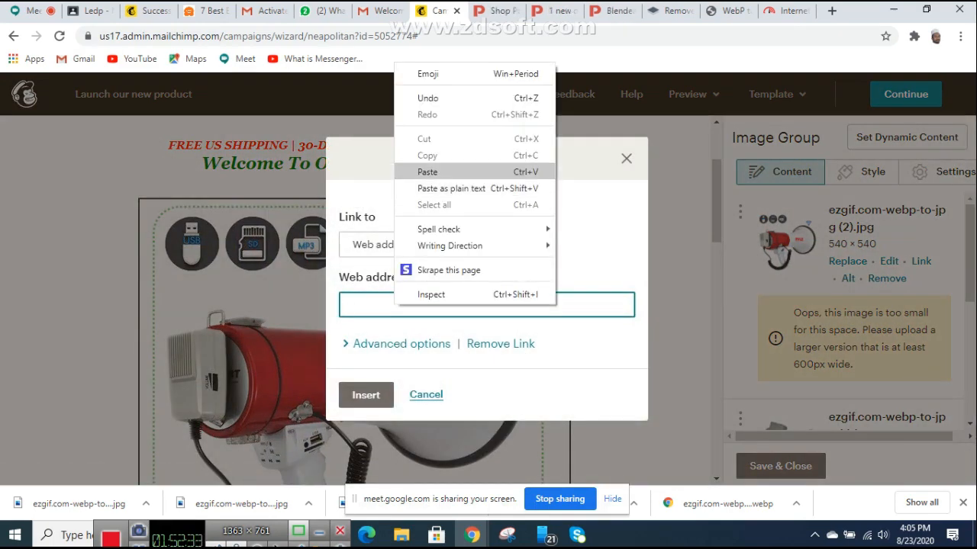
left_click(428, 171)
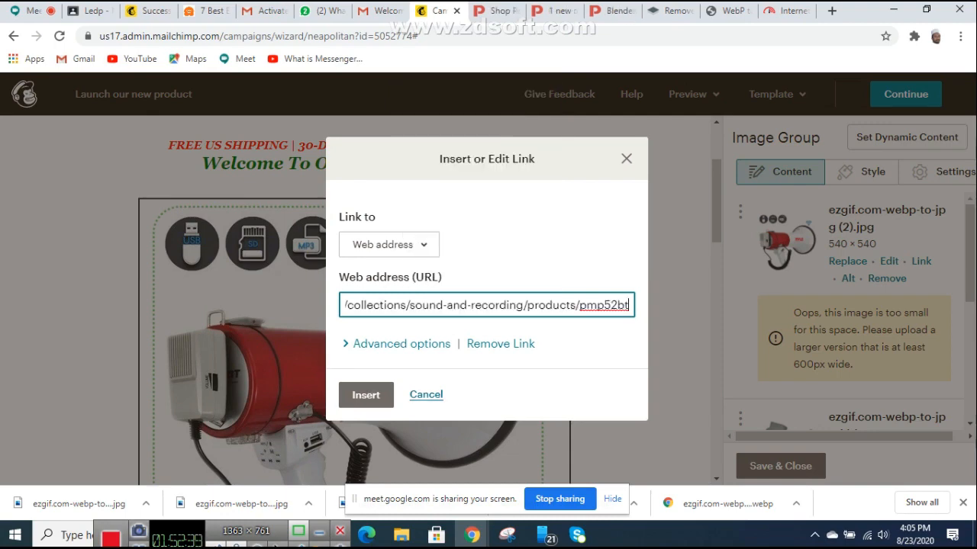
left_click(366, 395)
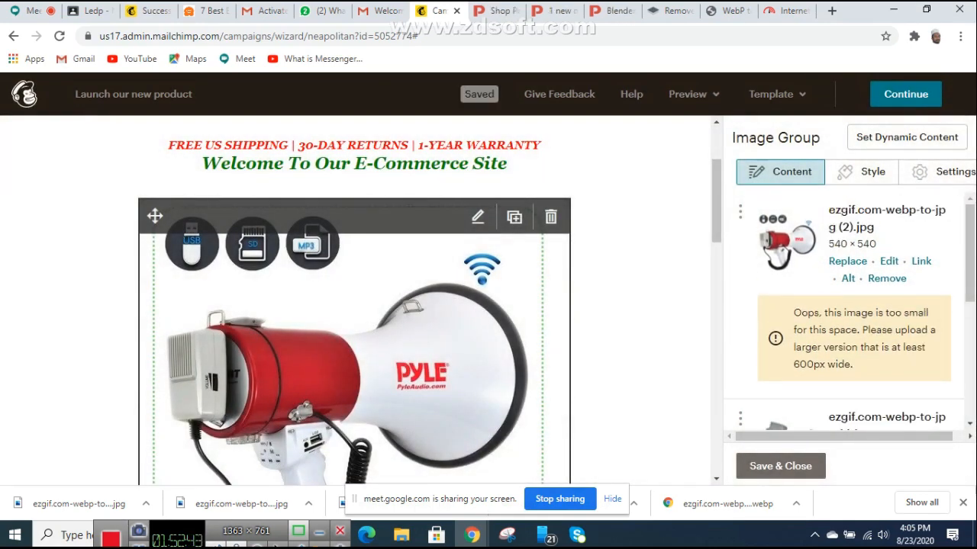
scroll(355, 306, "down", 3)
scroll(354, 305, "down", 1)
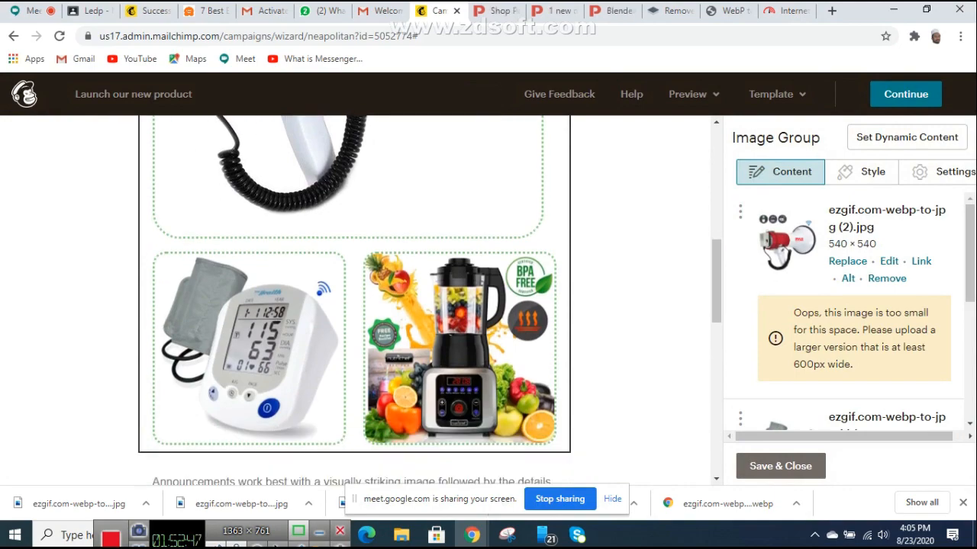
Step: Open the Bluetooth Blood Pressure Monitor PHBPB20 page and copy its web address
left_click(612, 11)
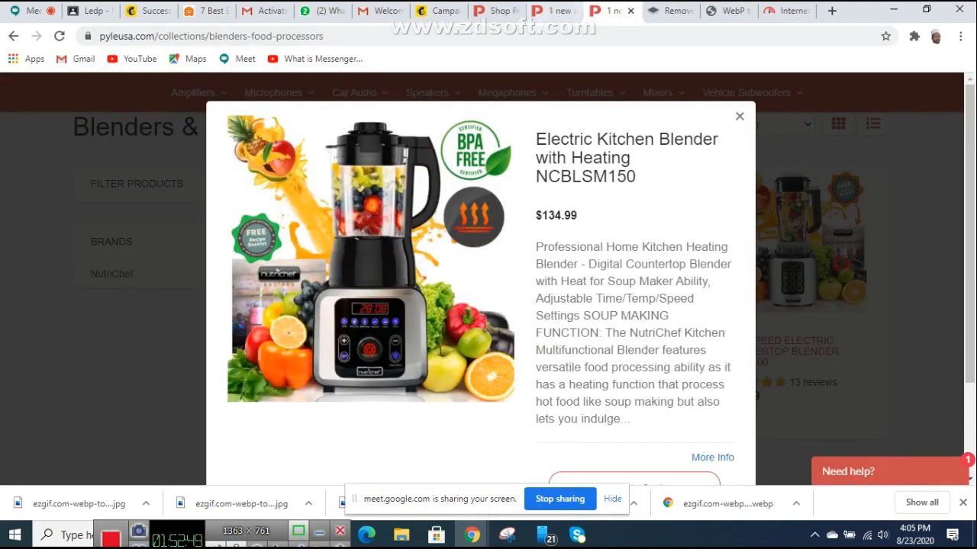
left_click(555, 11)
left_click(500, 10)
scroll(375, 229, "down", 3)
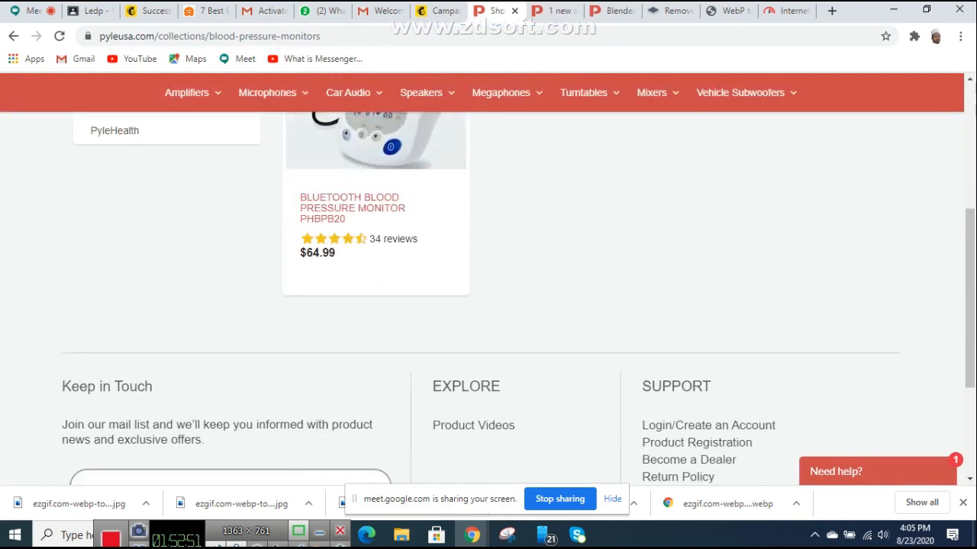
left_click(408, 162)
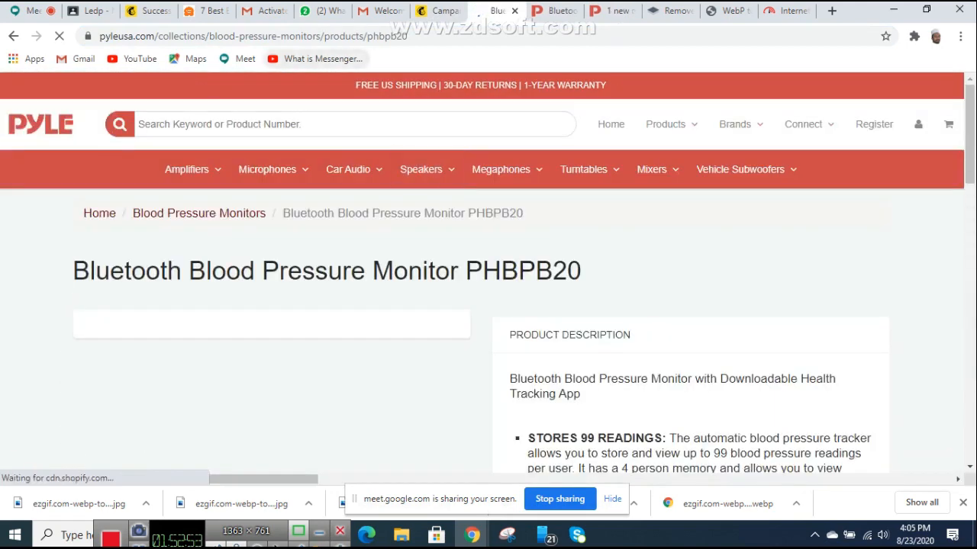
left_click(343, 36)
right_click(344, 36)
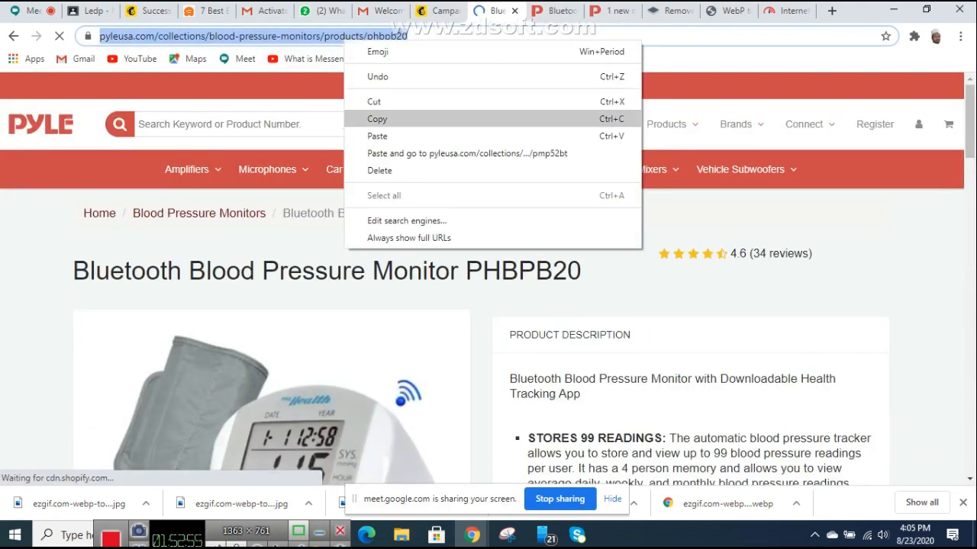
left_click(371, 119)
Step: Return to the Mailchimp campaign and start a link on the blood pressure monitor image
left_click(148, 11)
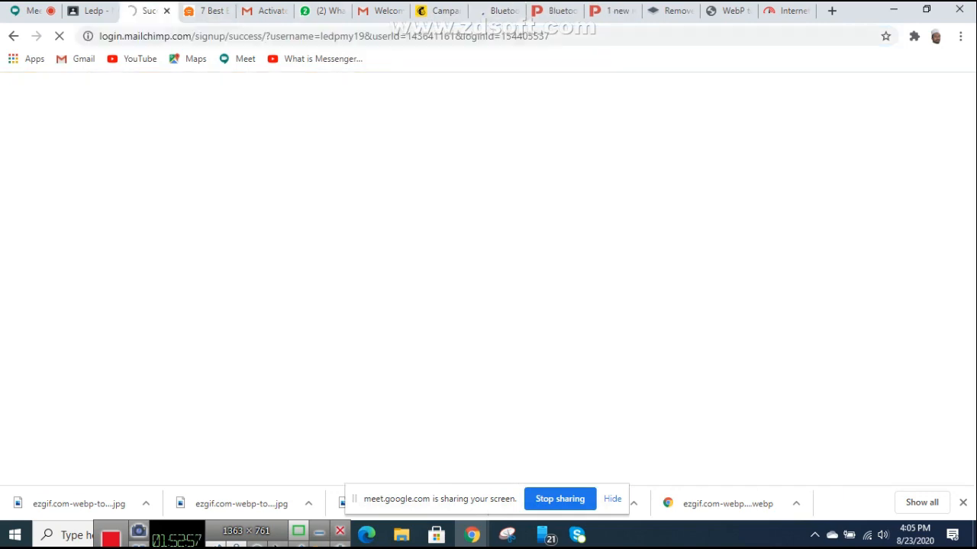
left_click(440, 11)
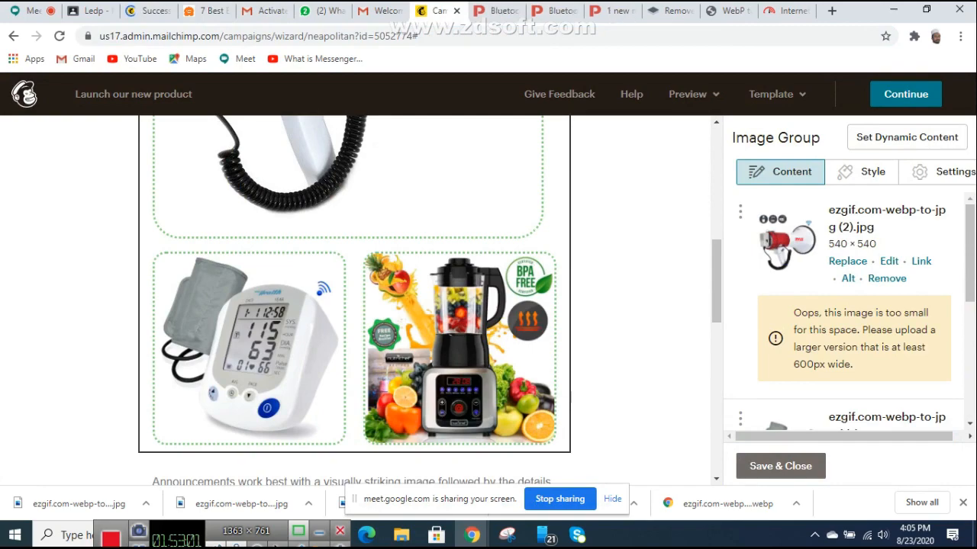
scroll(843, 305, "down", 3)
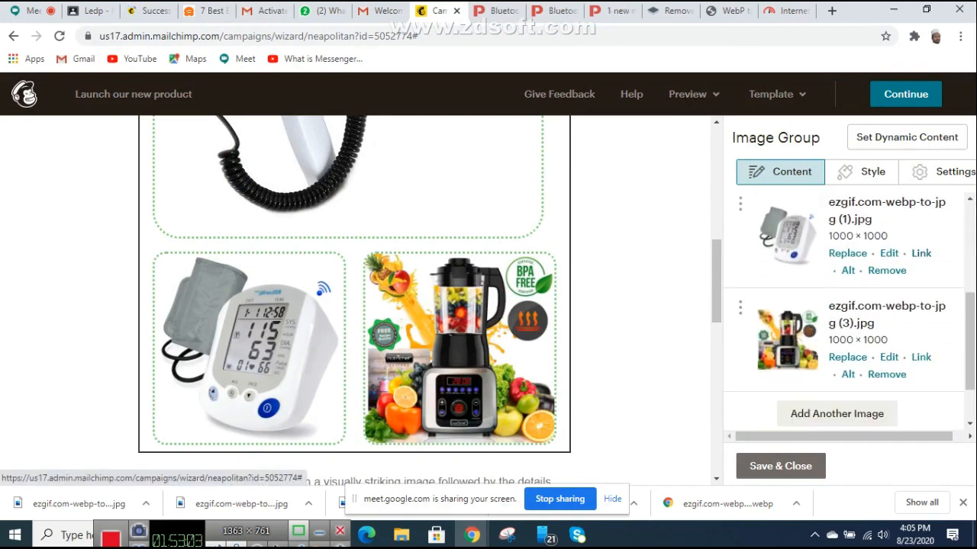
left_click(921, 357)
Step: Paste the PHBPB20 page URL as the blood pressure monitor image's link
right_click(456, 309)
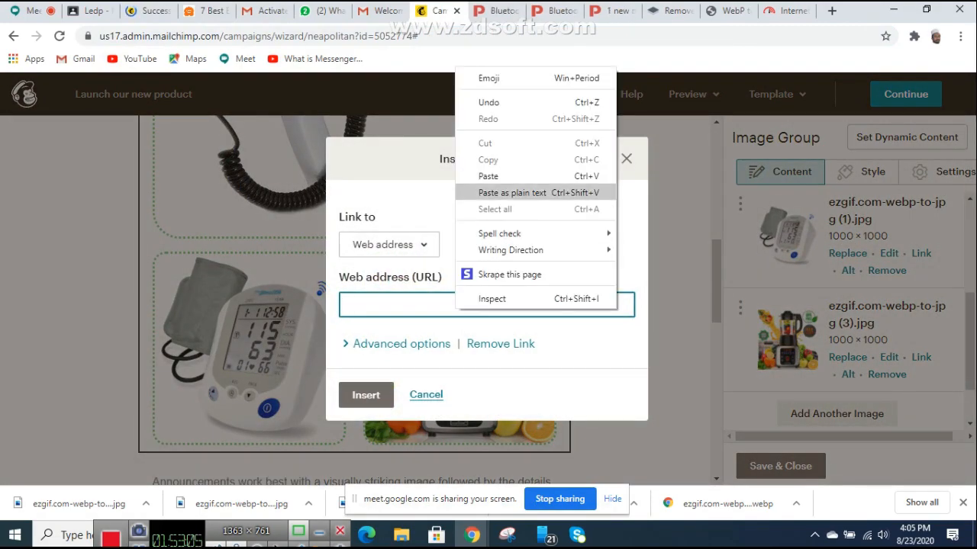
left_click(489, 177)
left_click(366, 395)
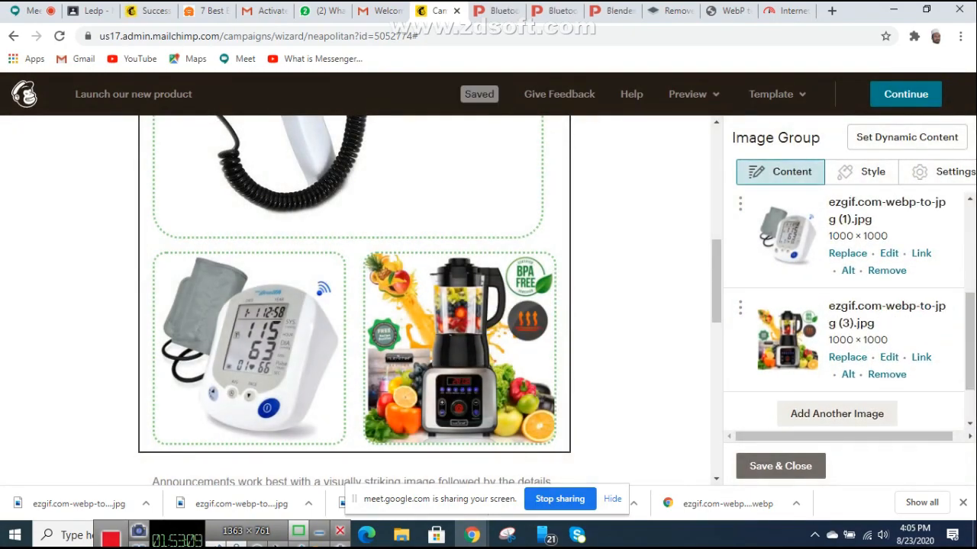
Step: Open the Electric Kitchen Blender NCBLSM150 page and copy its web address
left_click(617, 11)
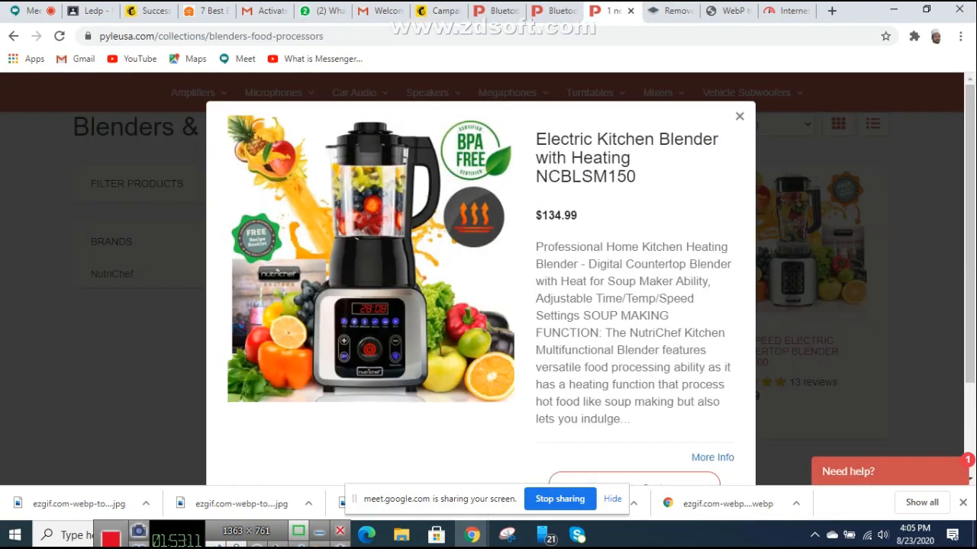
key("Escape")
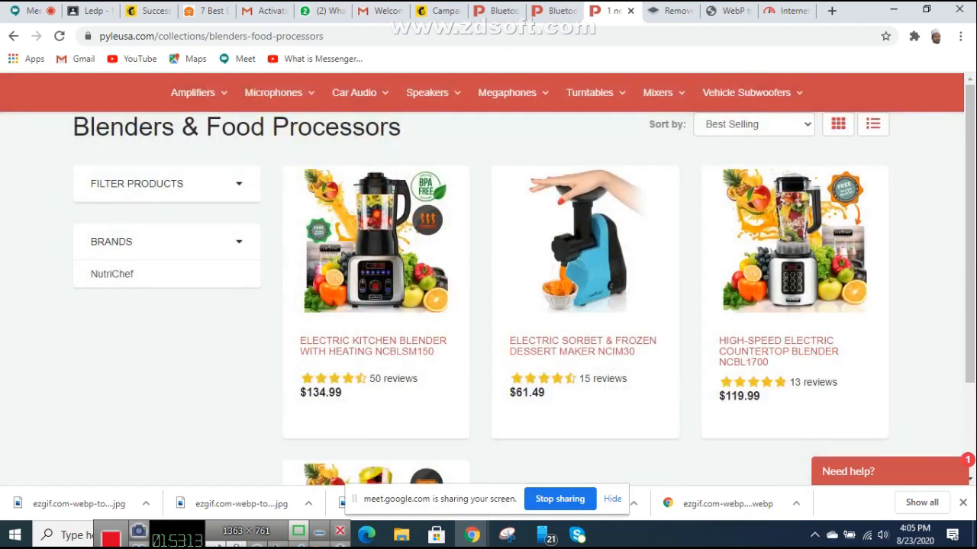
left_click(366, 346)
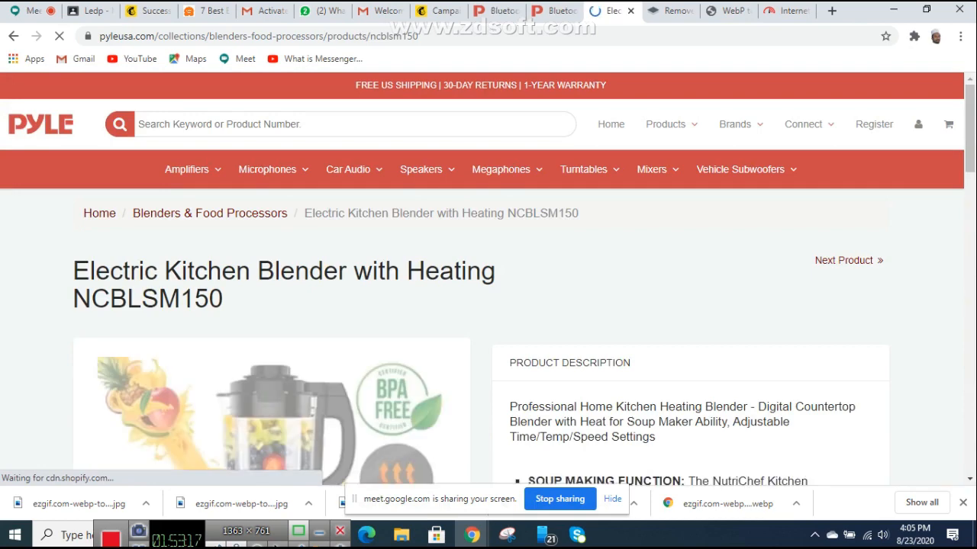
right_click(319, 36)
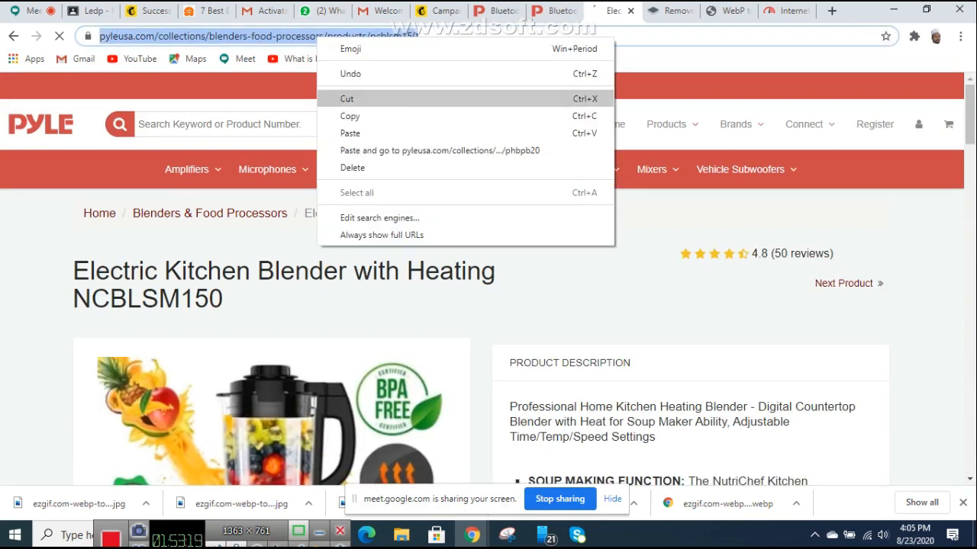
left_click(349, 116)
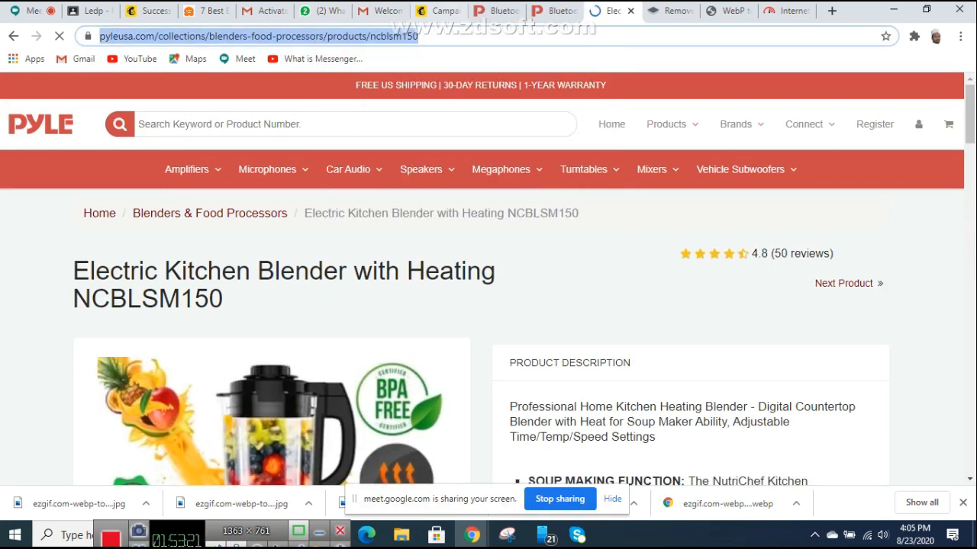
Step: Link the blender image to the copied NCBLSM150 product page URL
left_click(439, 11)
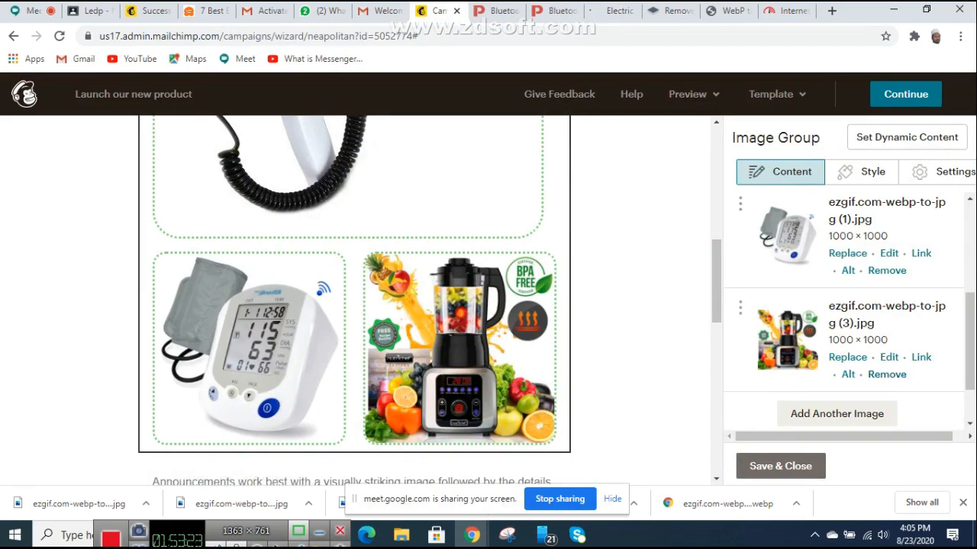
left_click(921, 357)
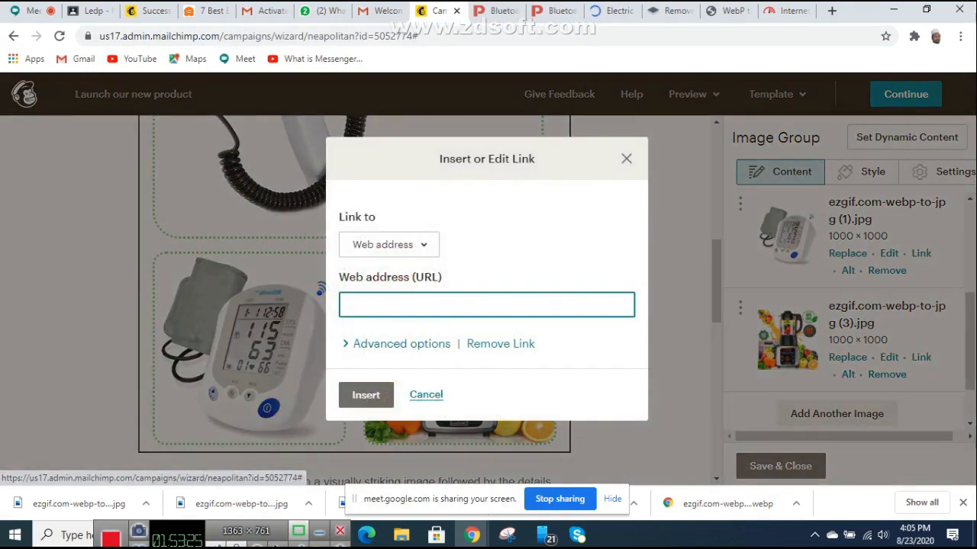
right_click(420, 307)
left_click(453, 174)
left_click(365, 395)
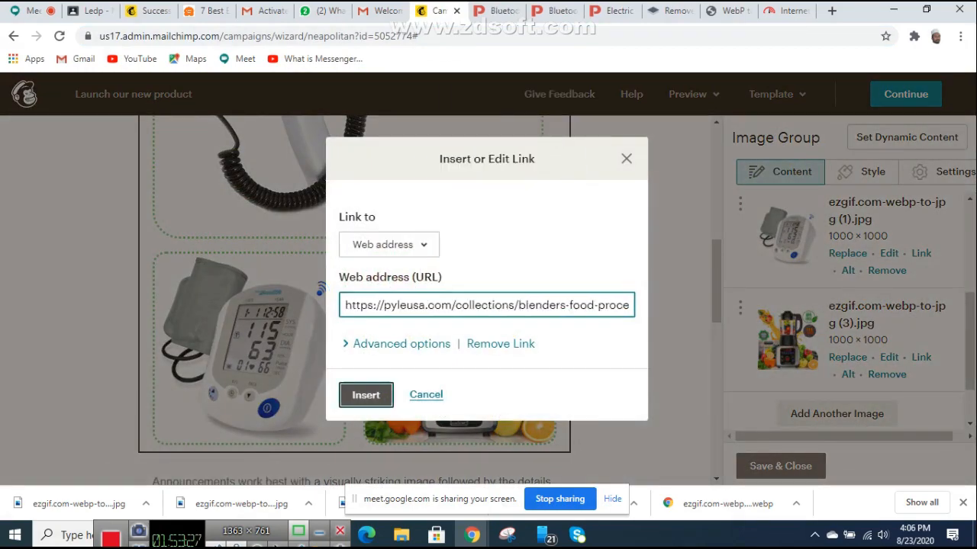
Step: Review the image group's blood pressure monitor and blender images and their links
scroll(354, 305, "up", 3)
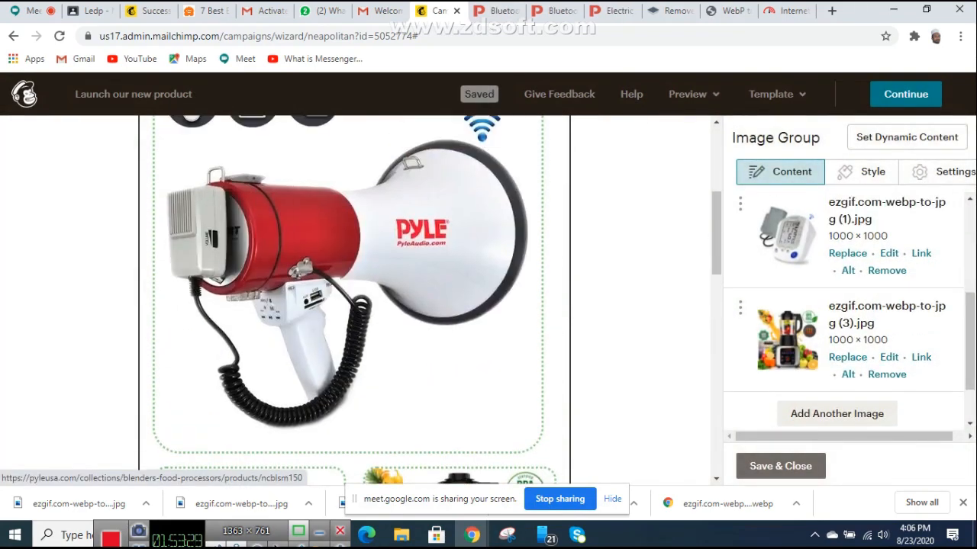
scroll(354, 305, "up", 3)
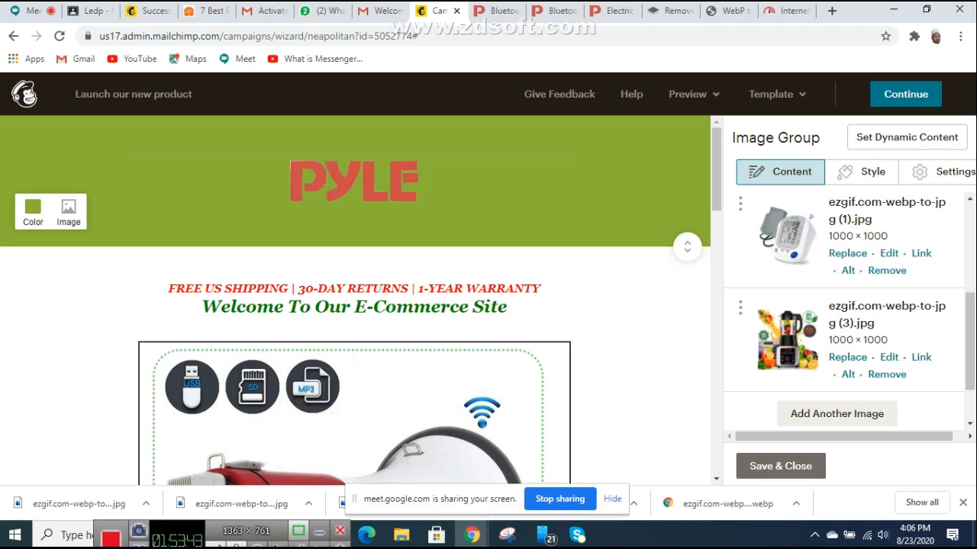
scroll(355, 301, "down", 6)
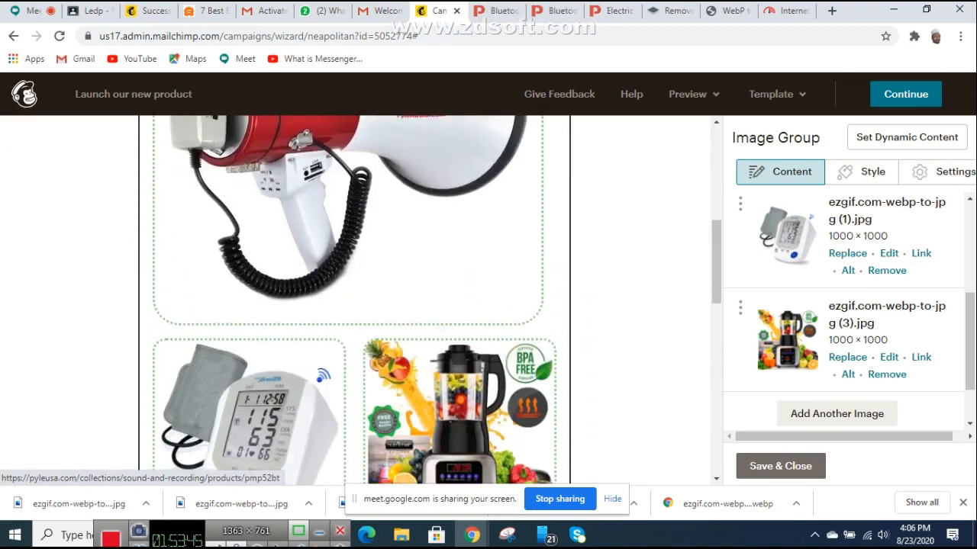
scroll(355, 301, "up", 2)
right_click(660, 124)
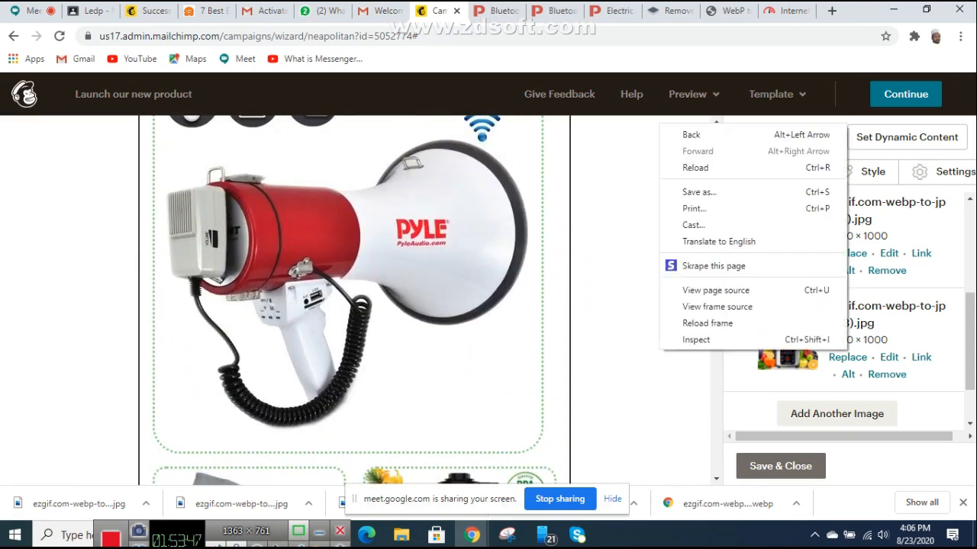
key("Escape")
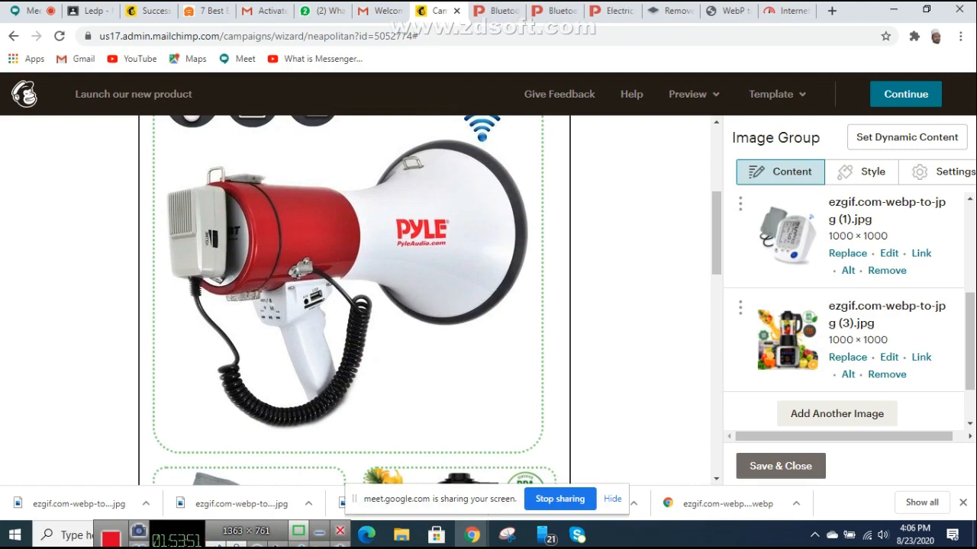
scroll(355, 302, "down", 15)
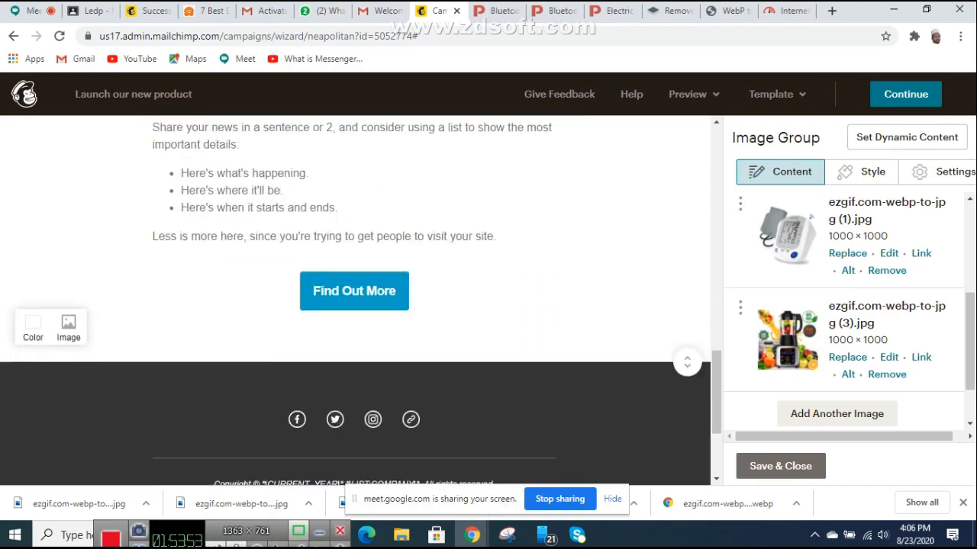
scroll(355, 301, "up", 5)
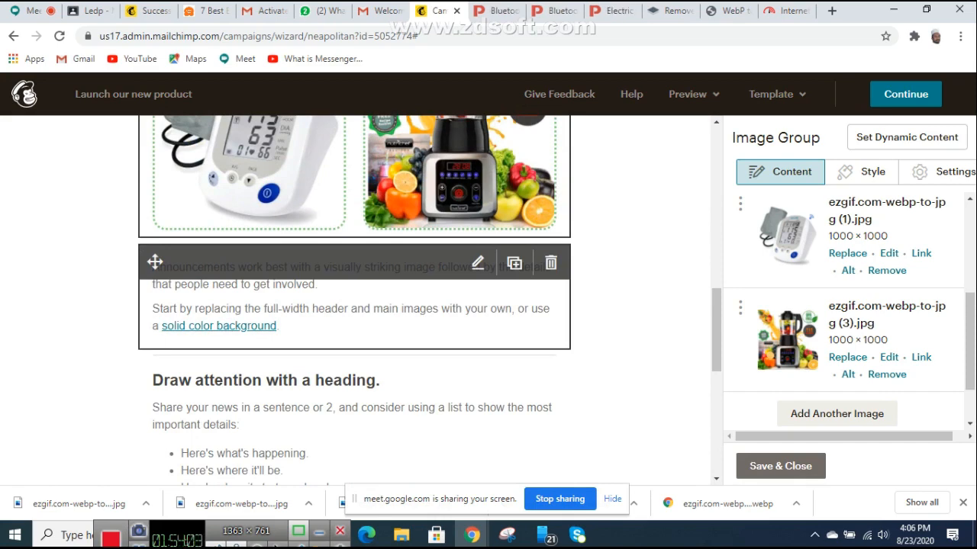
scroll(355, 305, "down", 4)
scroll(355, 305, "up", 2)
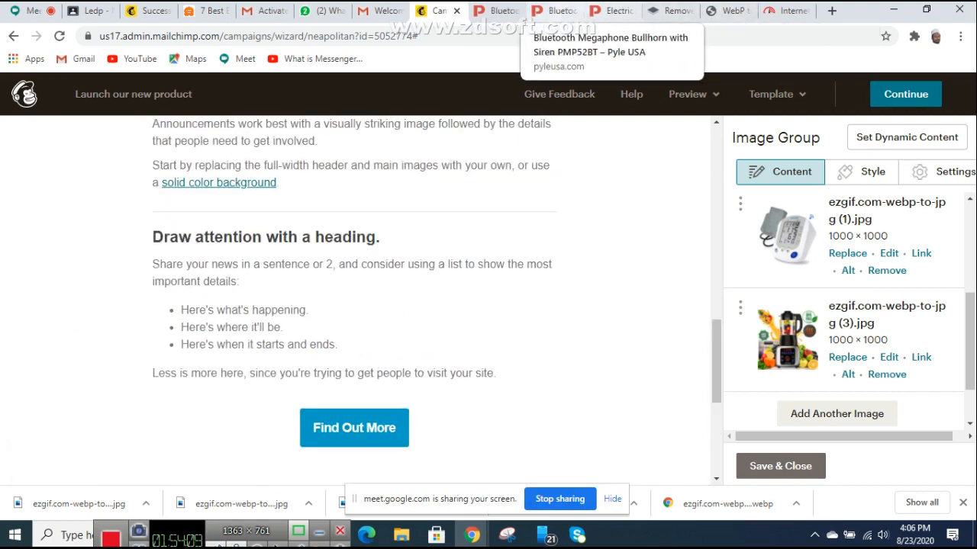
Step: Go back to the pyleusa.com home page and scroll through it
left_click(496, 11)
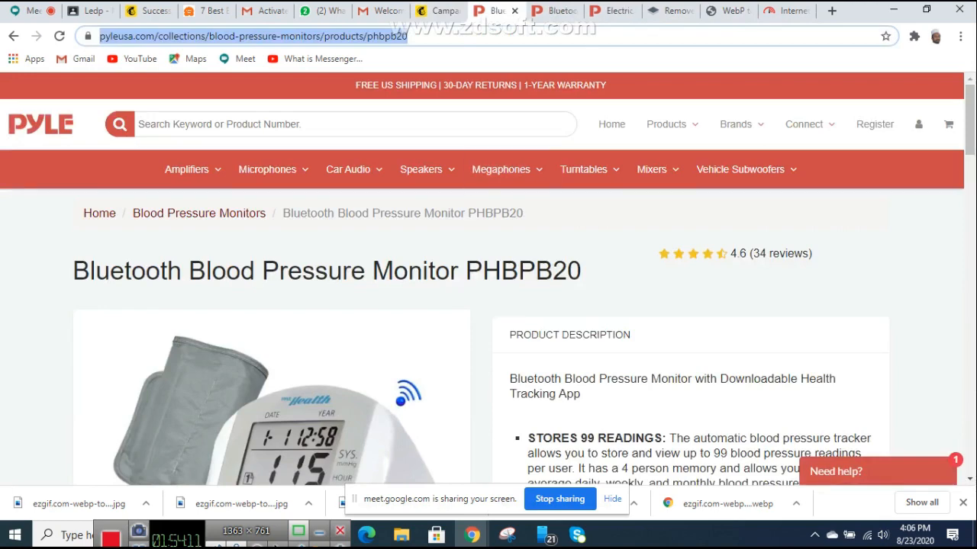
left_click(555, 10)
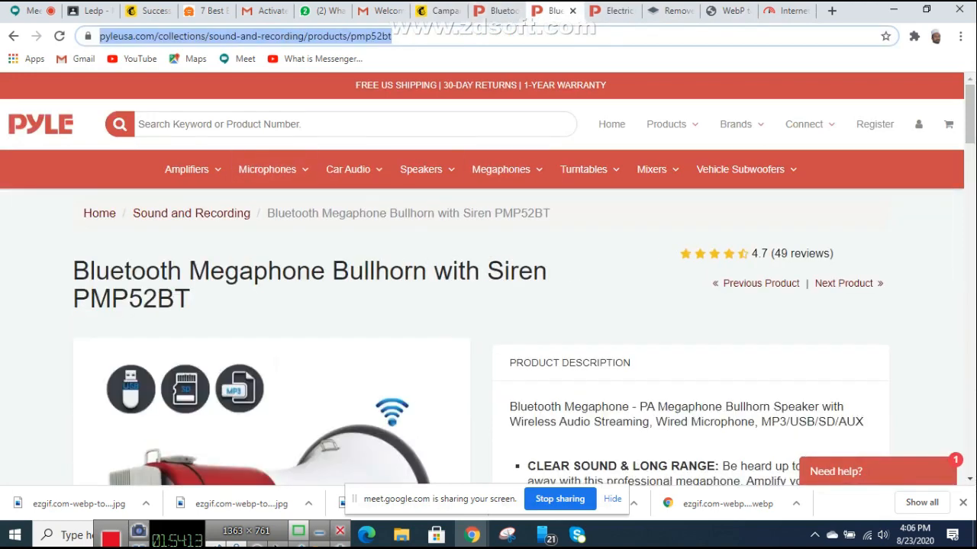
left_click(99, 214)
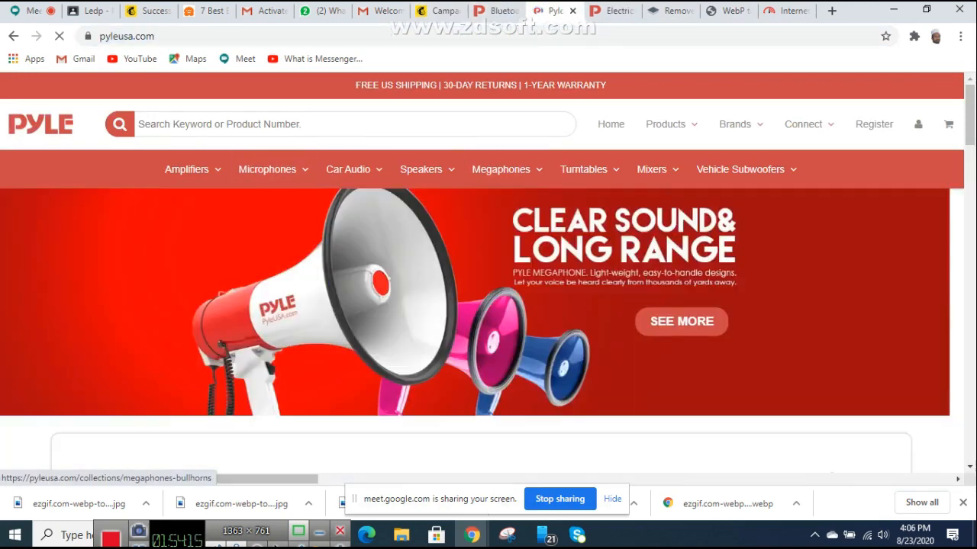
scroll(488, 274, "down", 5)
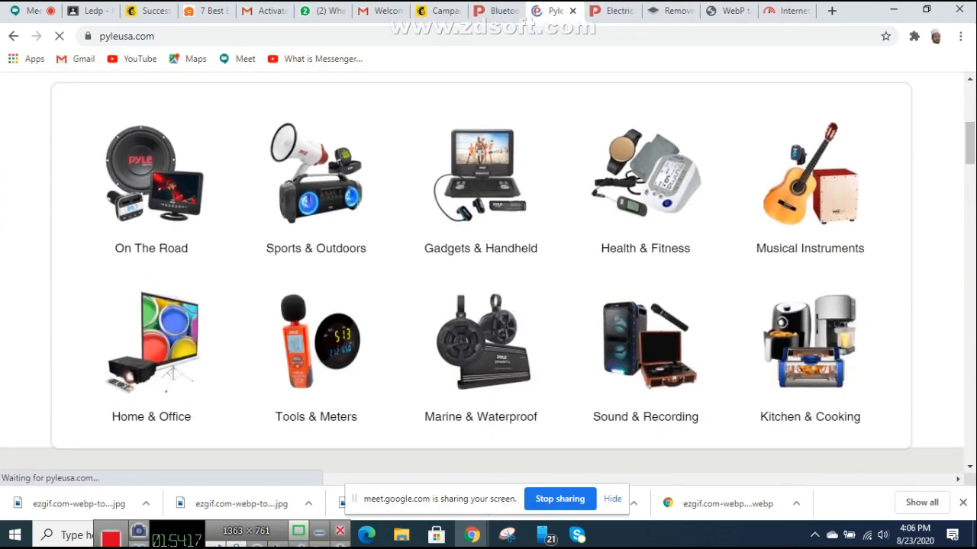
scroll(489, 275, "down", 15)
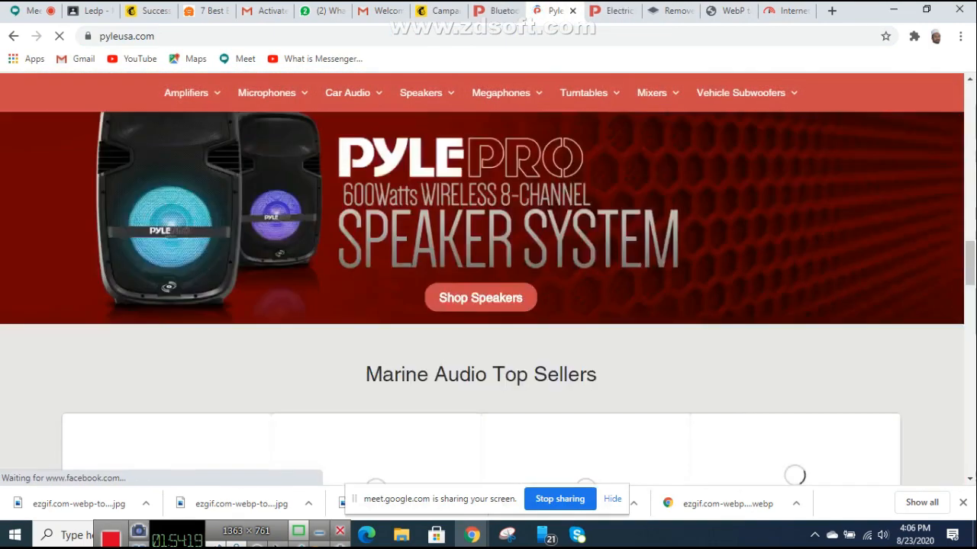
scroll(488, 275, "down", 12)
scroll(488, 275, "up", 5)
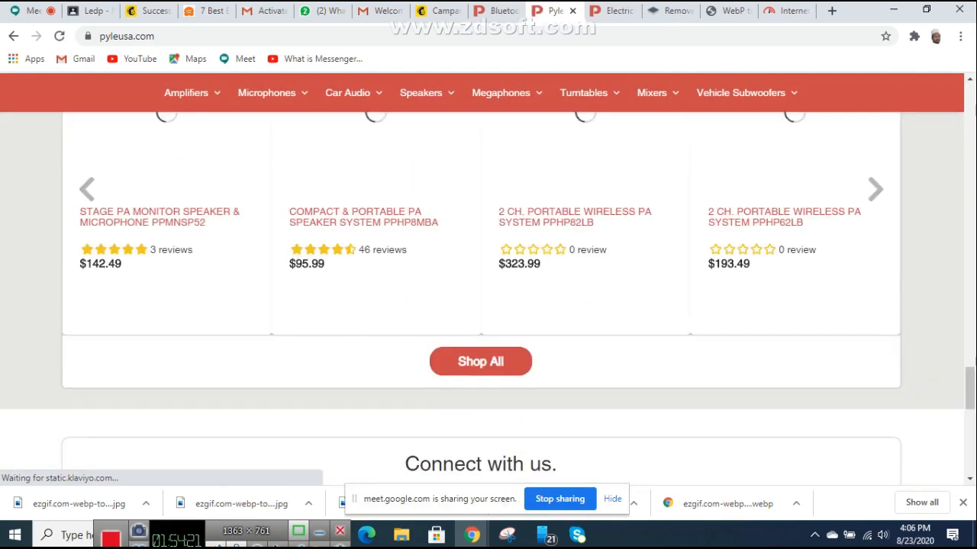
scroll(489, 275, "down", 4)
scroll(488, 275, "up", 2)
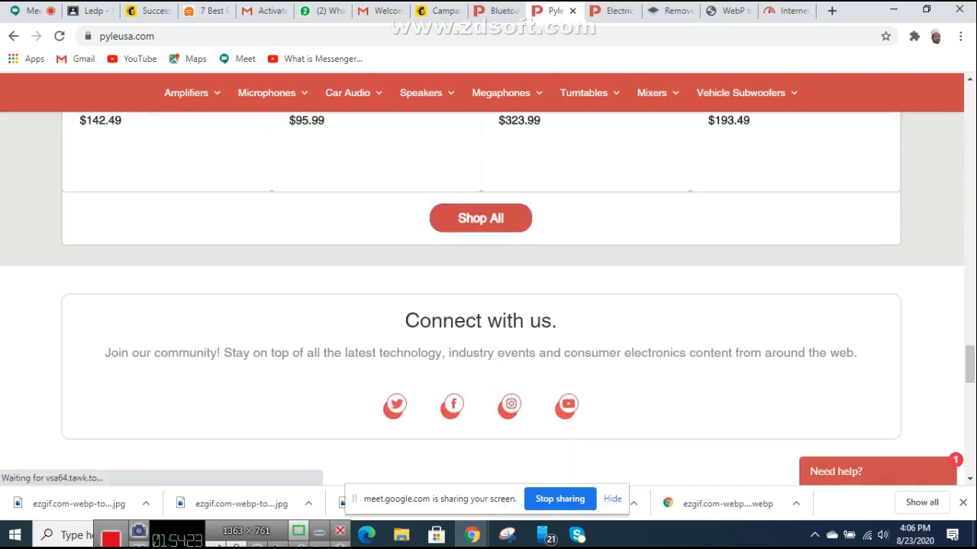
scroll(488, 274, "down", 12)
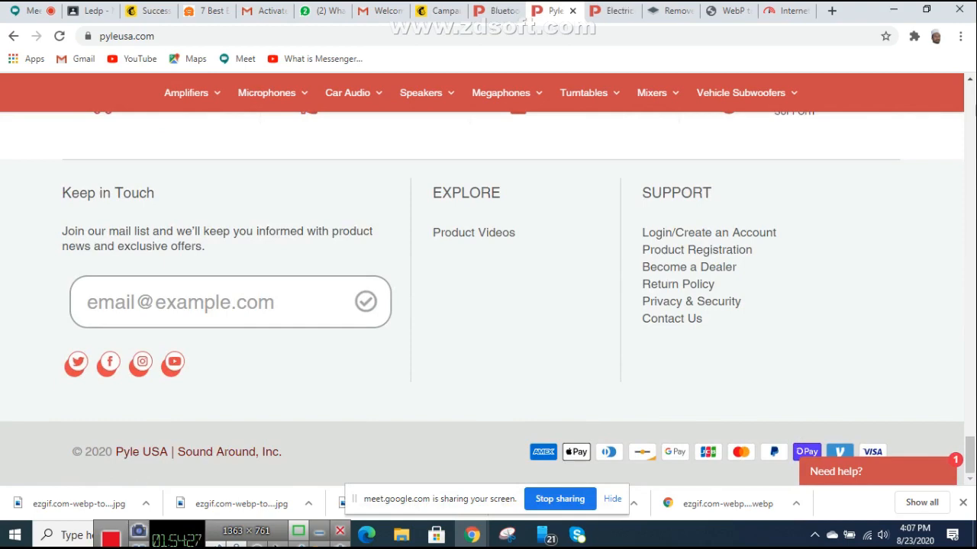
scroll(564, 283, "up", 12)
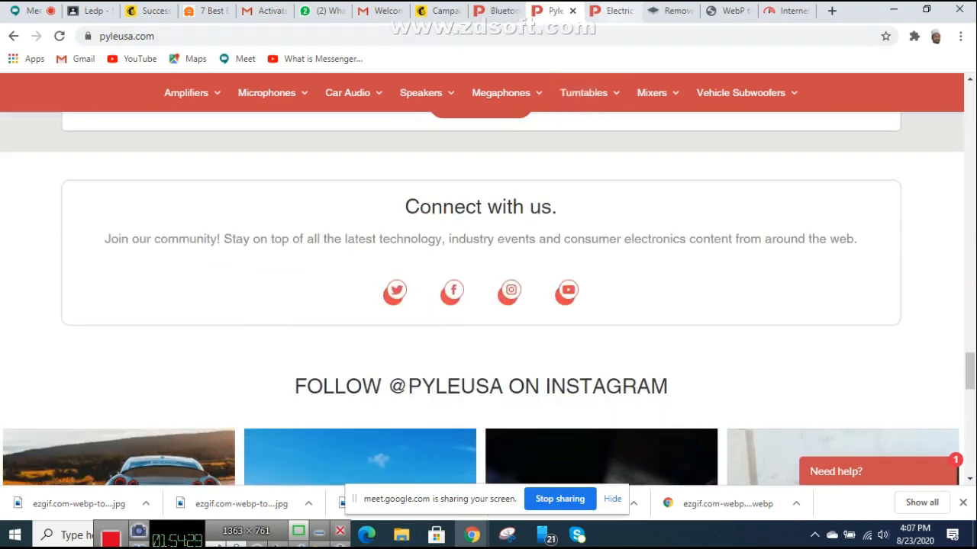
Step: Open the Pyle About Us page from the Connect menu
left_click(616, 11)
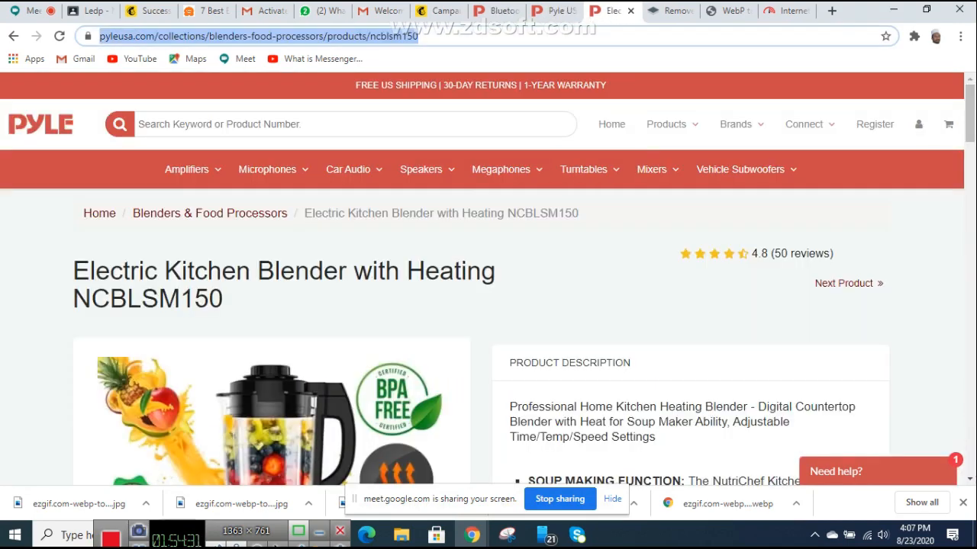
left_click(557, 12)
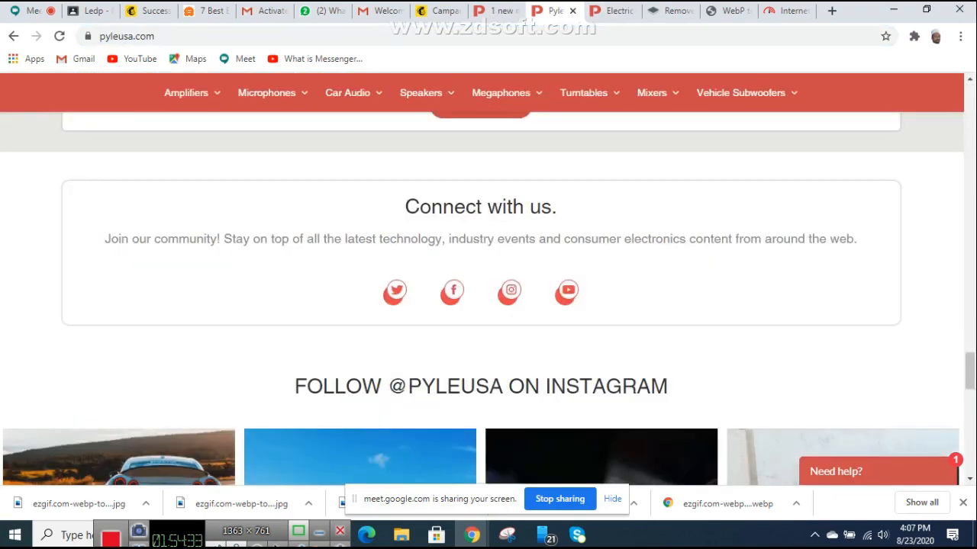
scroll(557, 283, "up", 20)
scroll(489, 290, "up", 10)
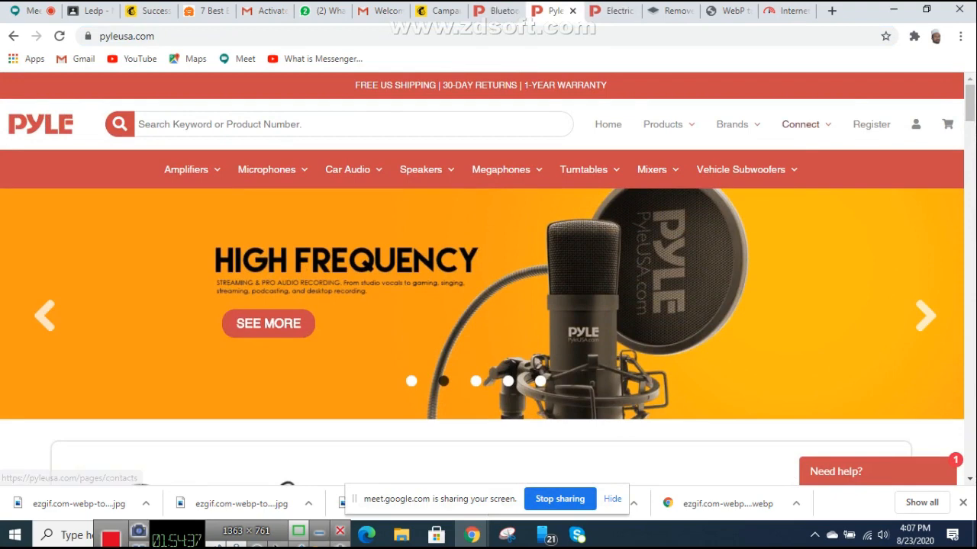
mouse_move(799, 124)
left_click(814, 226)
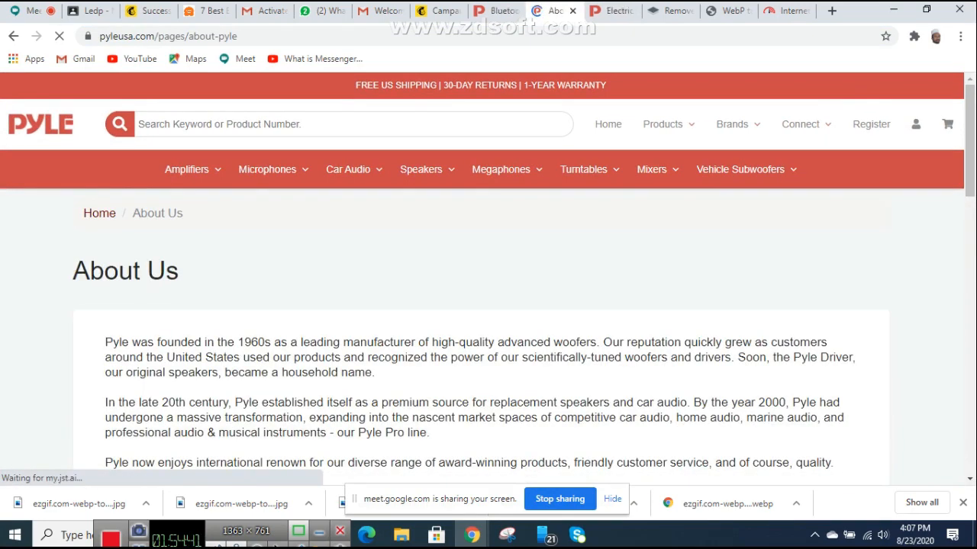
Step: Copy the first paragraph of the Pyle About Us page
scroll(488, 306, "down", 1)
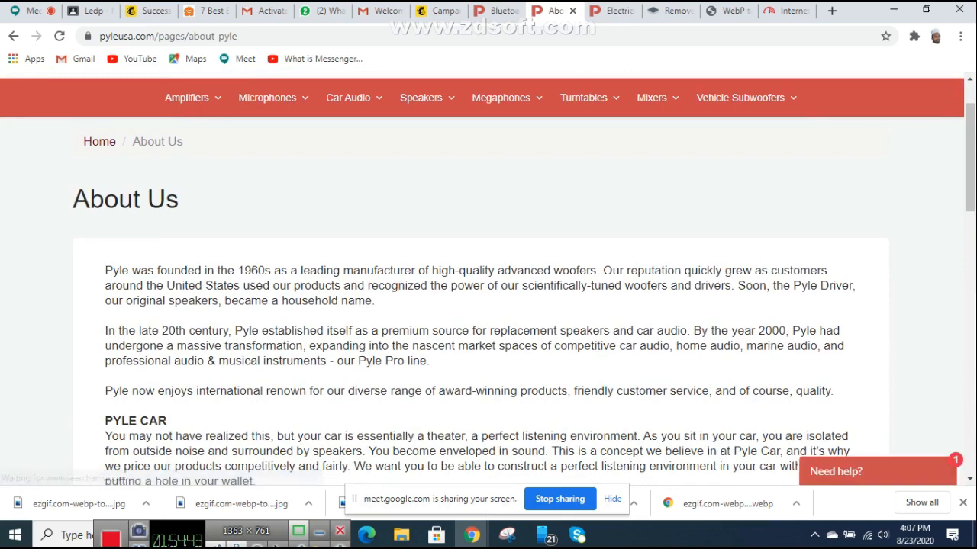
left_click_drag(374, 301, 118, 271)
right_click(174, 280)
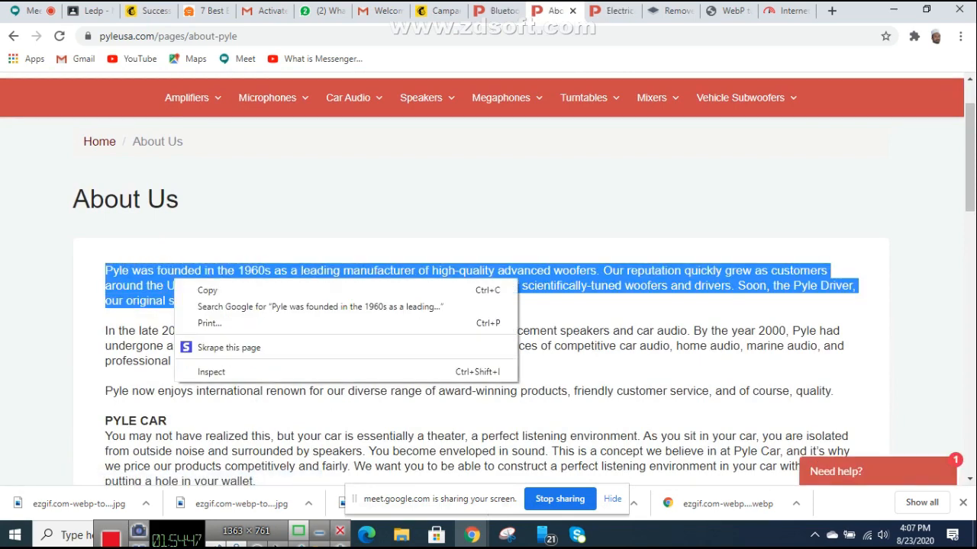
left_click(208, 290)
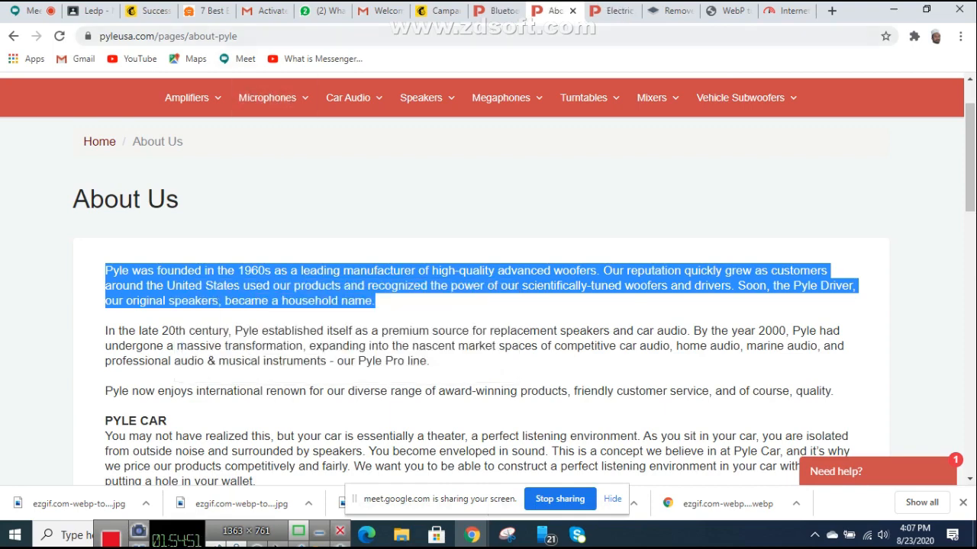
Step: Switch back to the Mailchimp campaign email tab
left_click(90, 10)
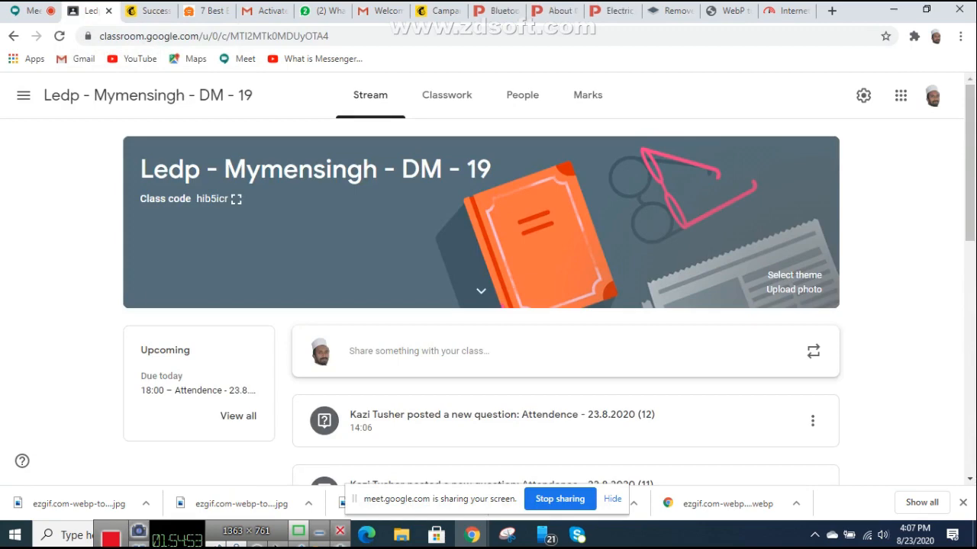
left_click(669, 10)
left_click(554, 11)
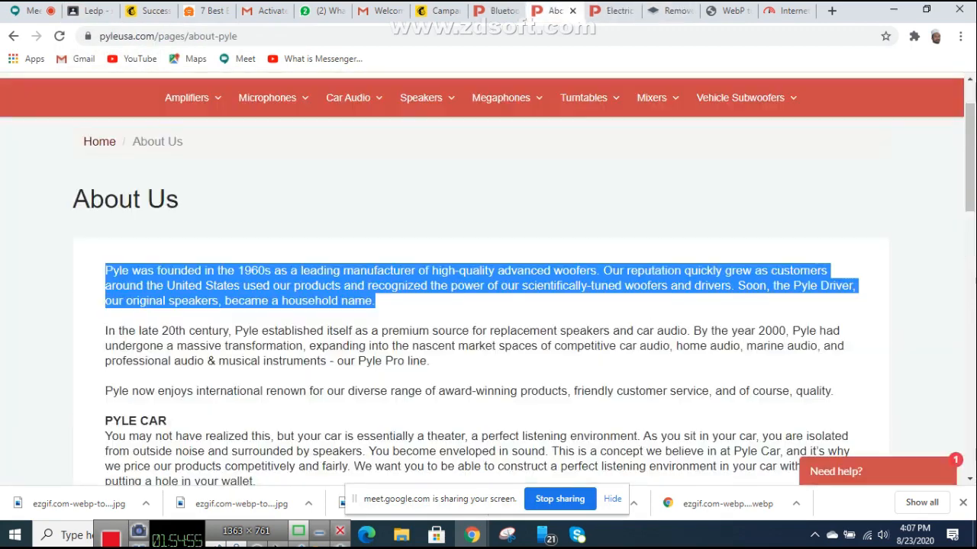
left_click(492, 11)
left_click(439, 11)
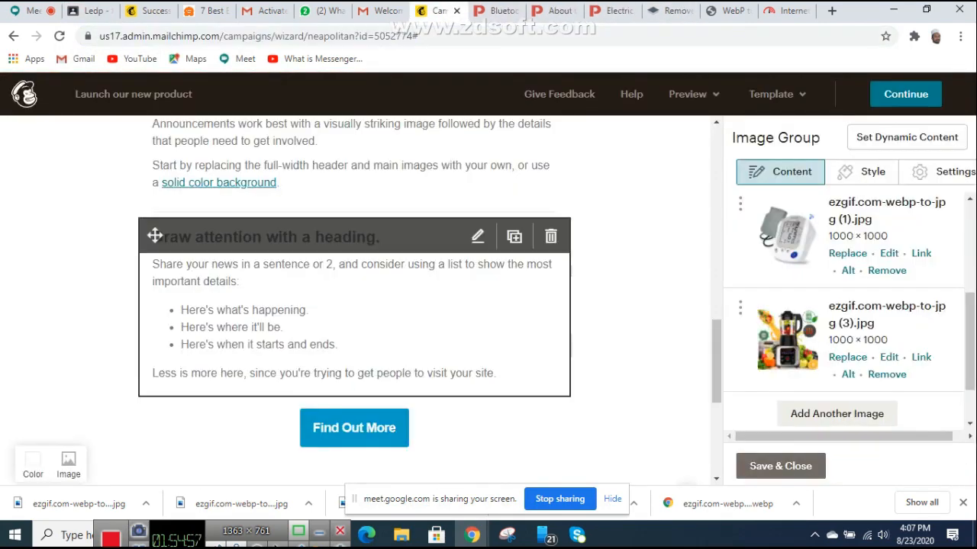
Step: Paste the Pyle About Us paragraph over the announcement text and justify it
scroll(428, 336, "down", 2)
scroll(427, 335, "up", 4)
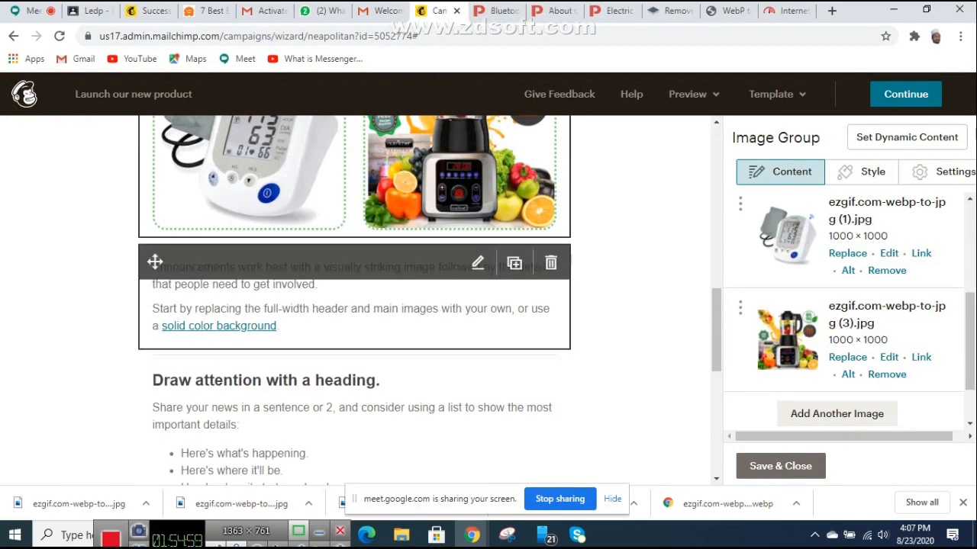
left_click(478, 263)
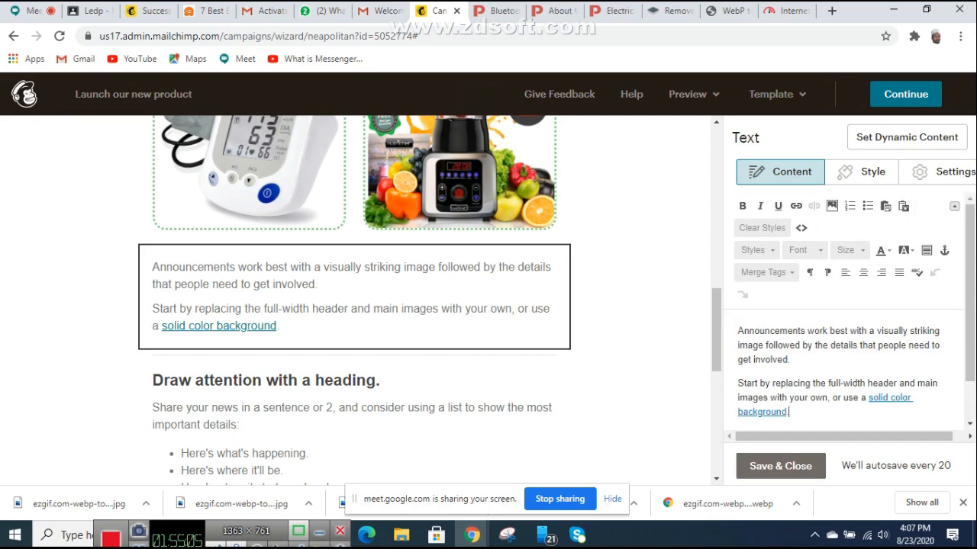
key("ctrl+a")
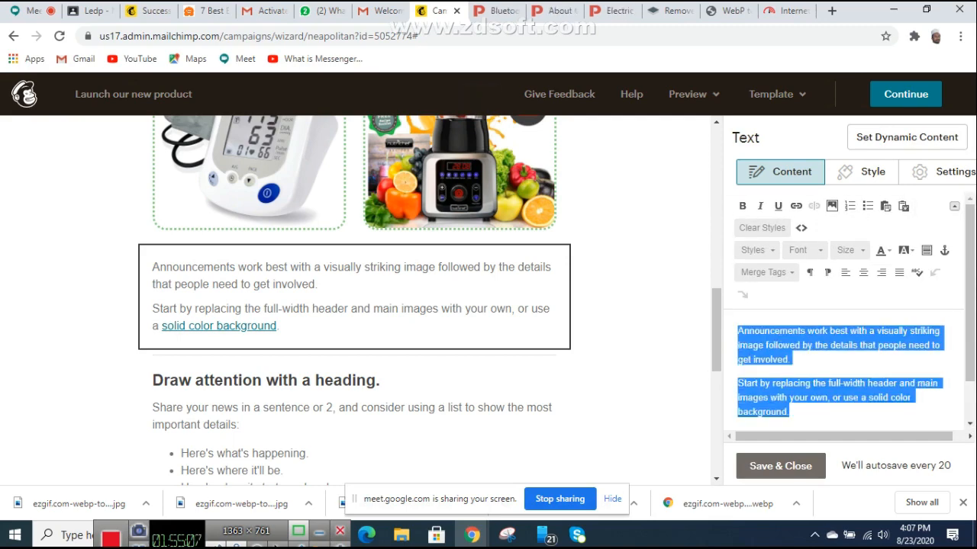
key("ctrl+v")
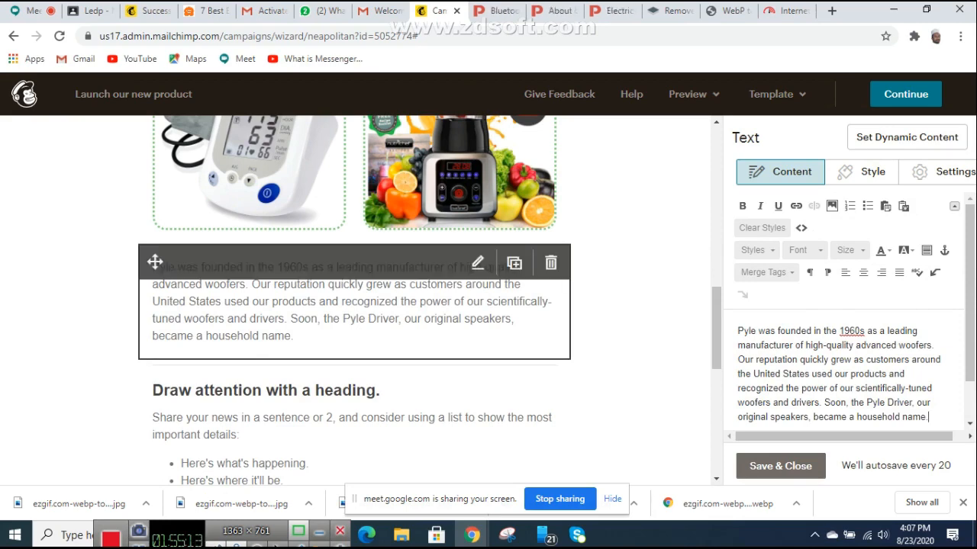
key("ctrl+a")
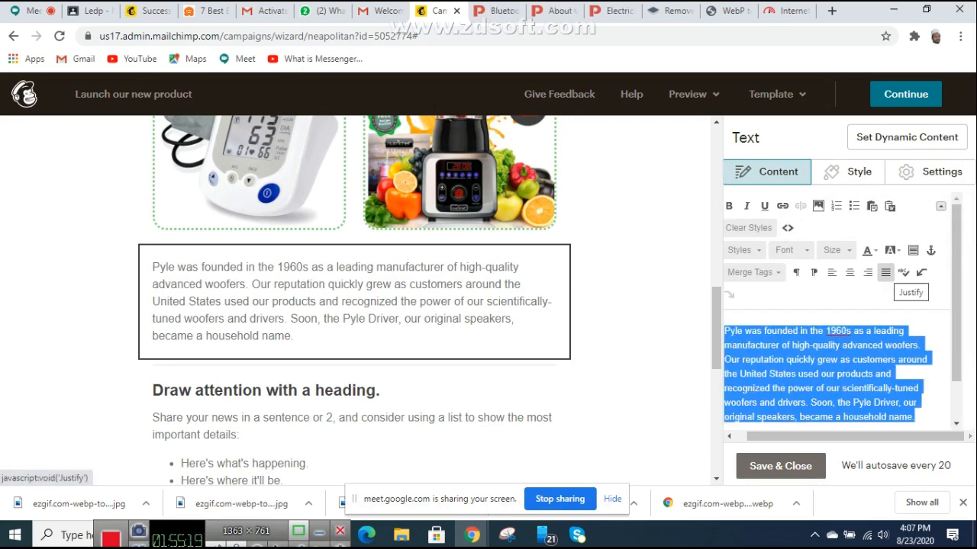
left_click(885, 272)
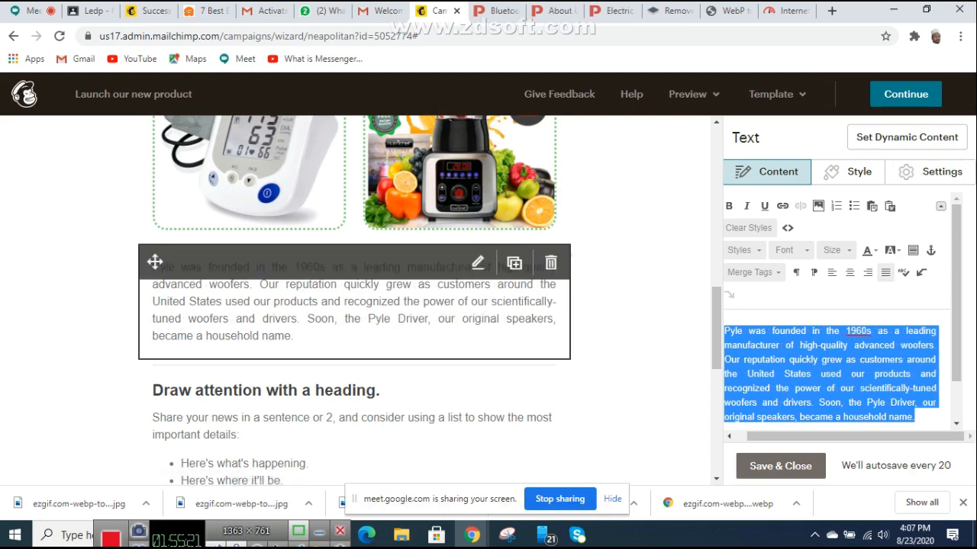
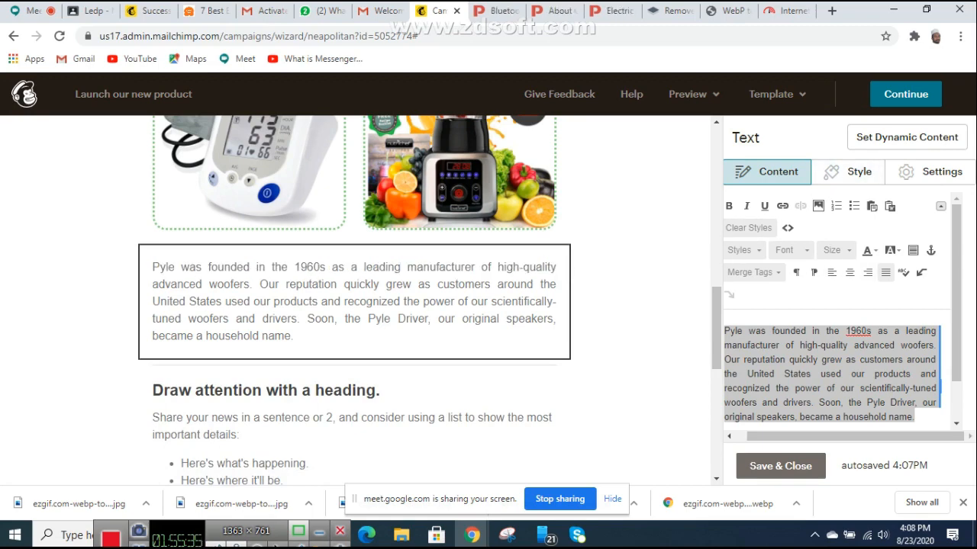
Step: Set the Pyle history paragraph to Comic Sans MS, size 18, in red
left_click(740, 250)
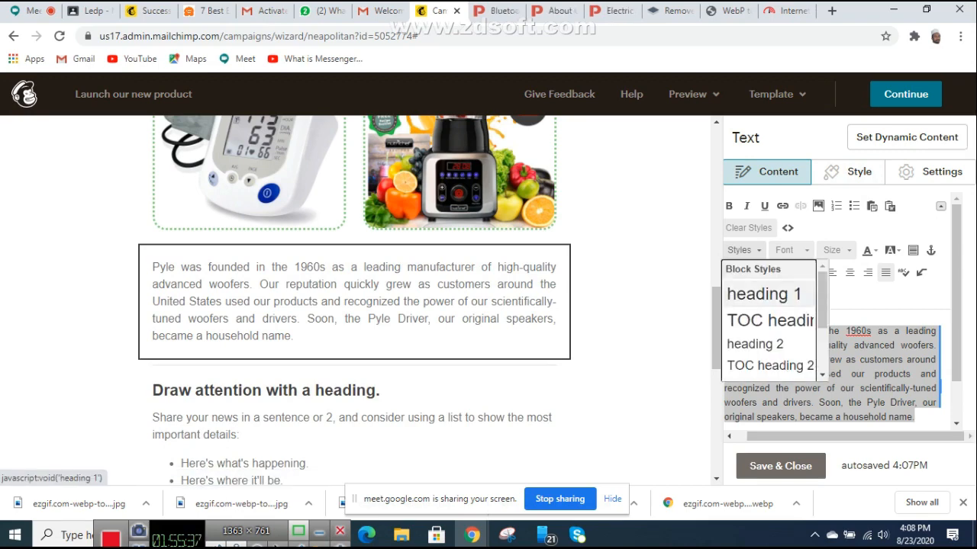
left_click(792, 251)
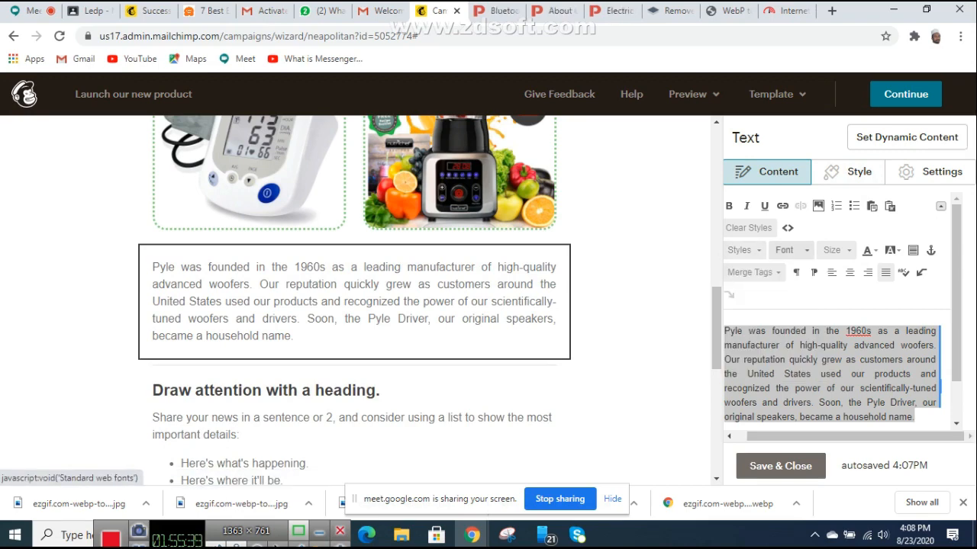
left_click(792, 250)
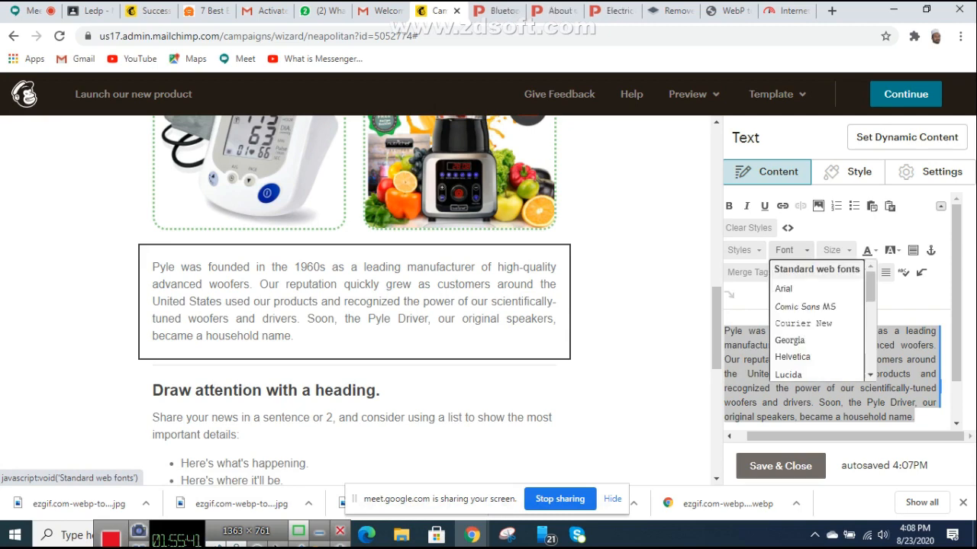
left_click(805, 305)
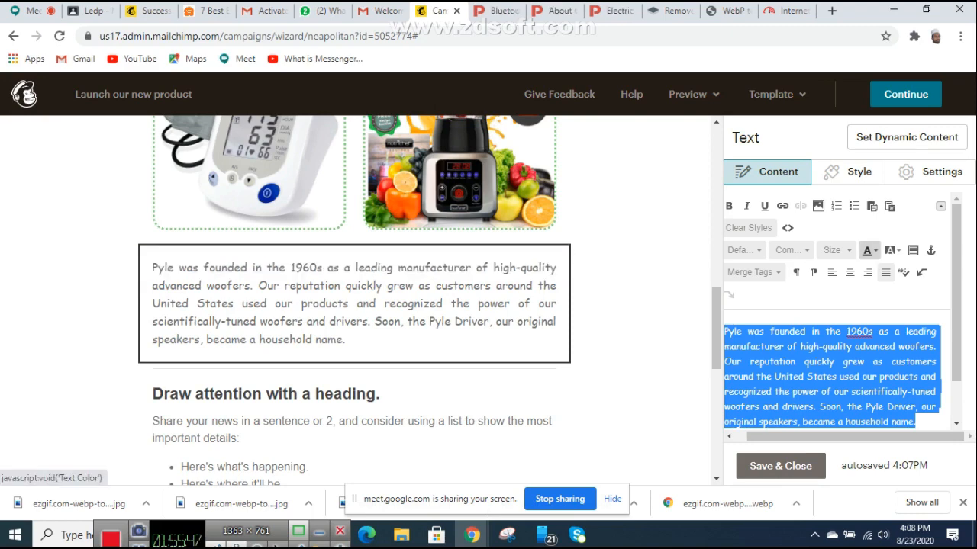
left_click(834, 249)
left_click(832, 326)
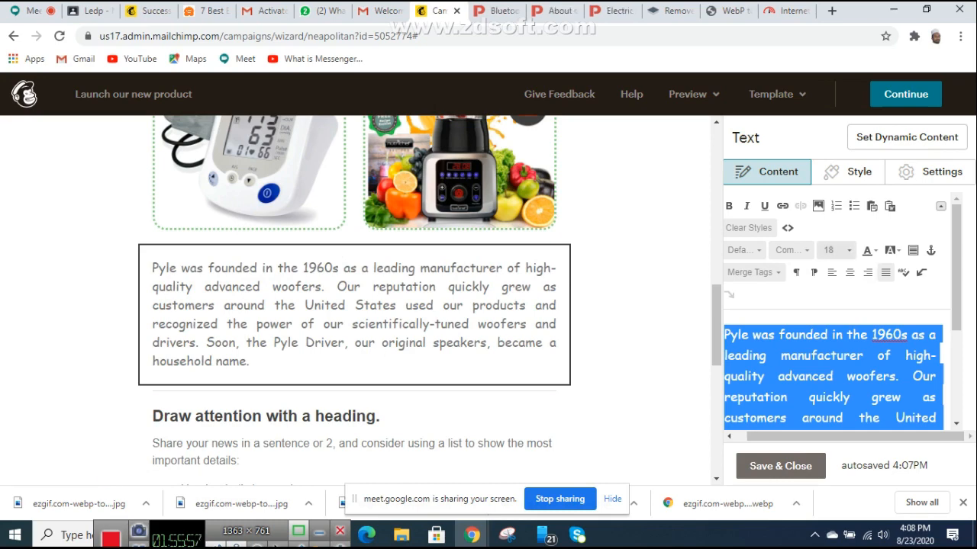
left_click(867, 251)
left_click(865, 305)
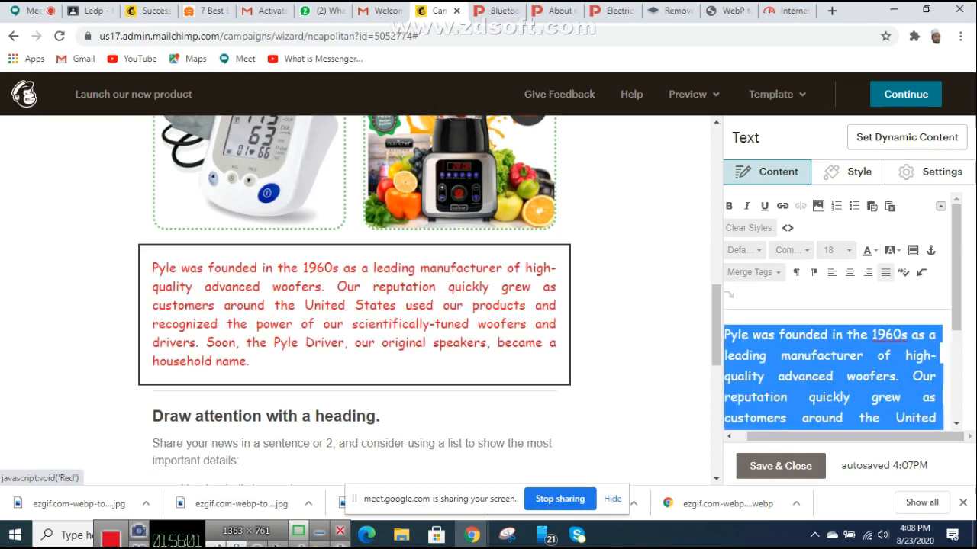
Step: Deselect the paragraph and scroll through the email to review the red text
left_click(457, 298)
scroll(458, 290, "up", 4)
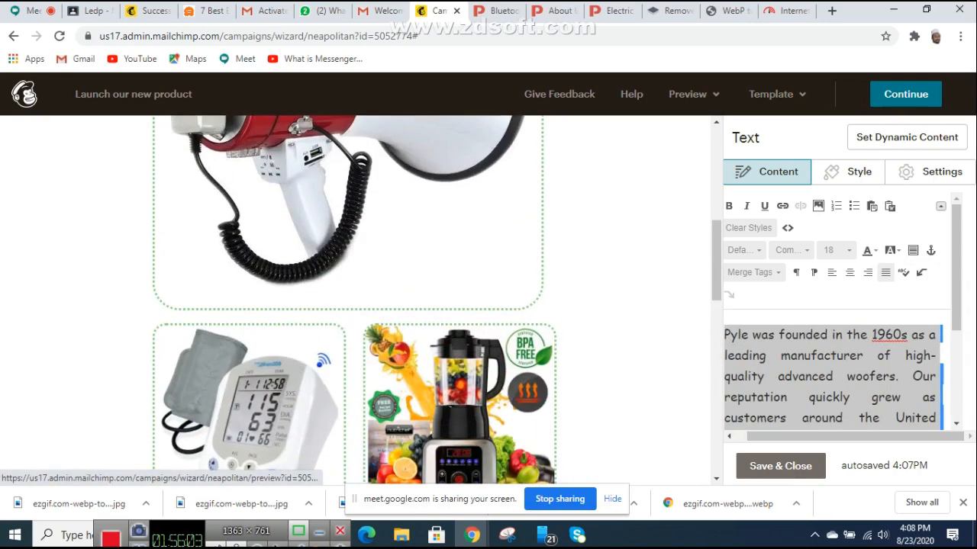
scroll(458, 290, "down", 6)
scroll(155, 281, "up", 4)
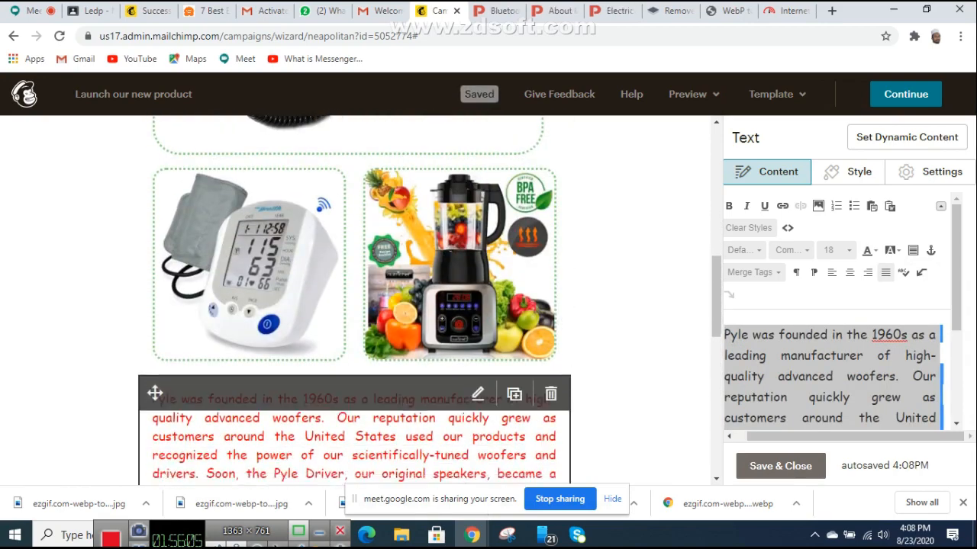
scroll(155, 275, "down", 2)
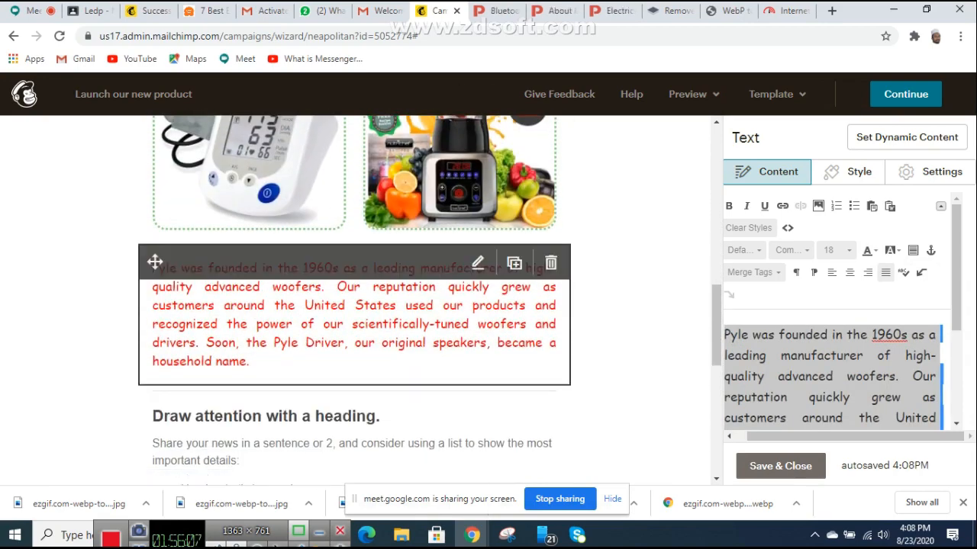
scroll(155, 262, "down", 2)
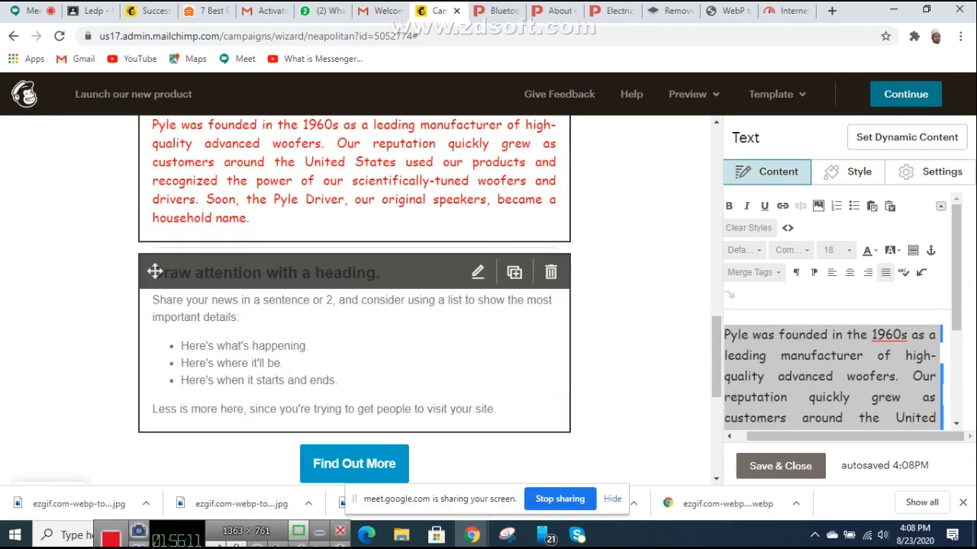
scroll(155, 272, "down", 2)
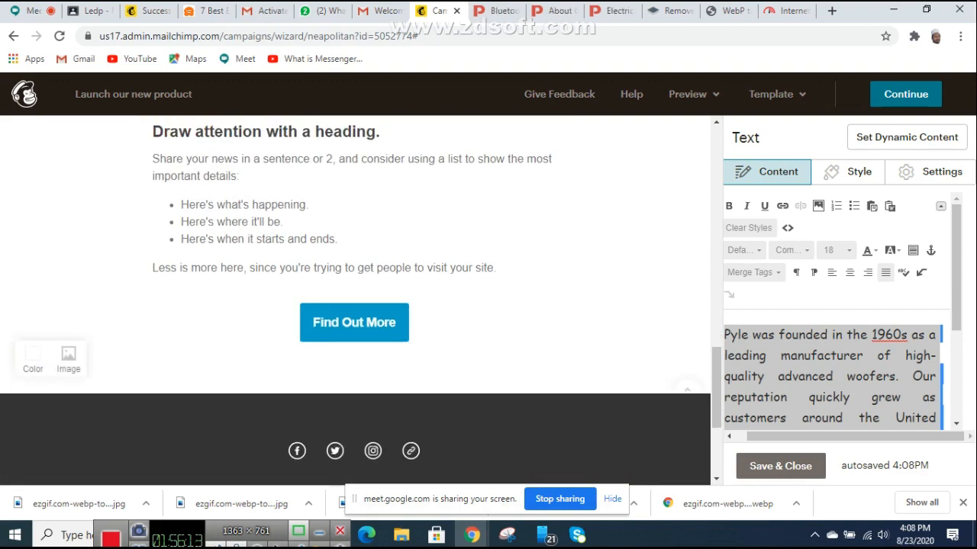
scroll(155, 273, "up", 2)
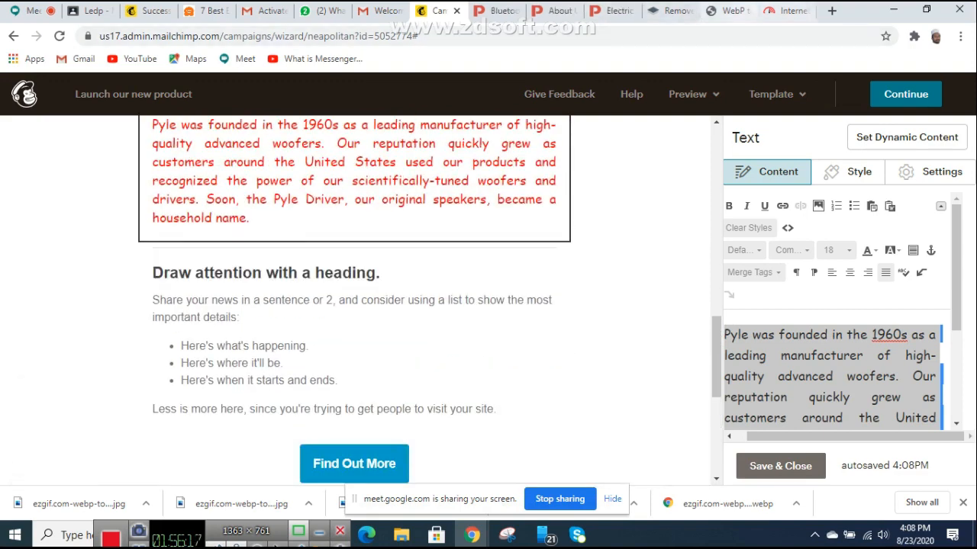
Step: Go to the Pyle About Us page and locate the PYLE HOME section
left_click(611, 10)
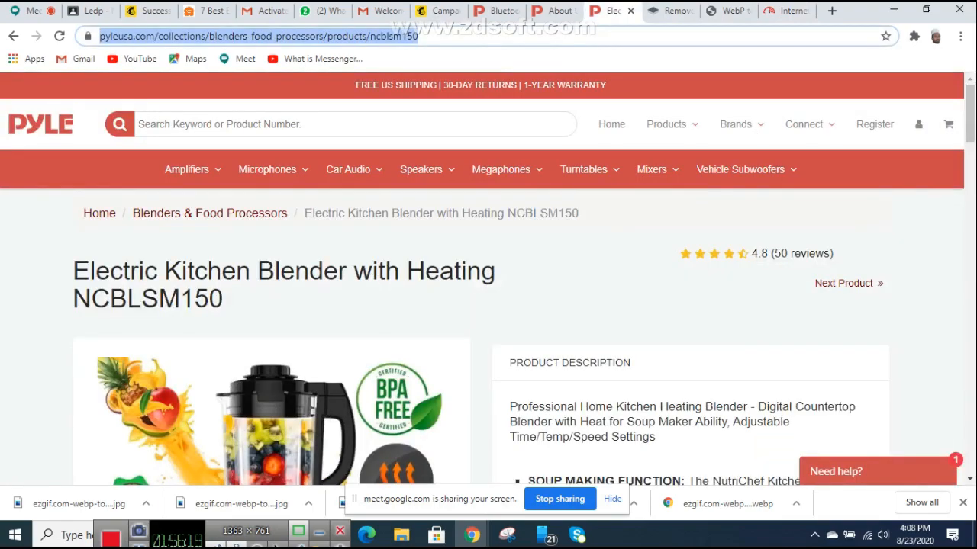
left_click(556, 11)
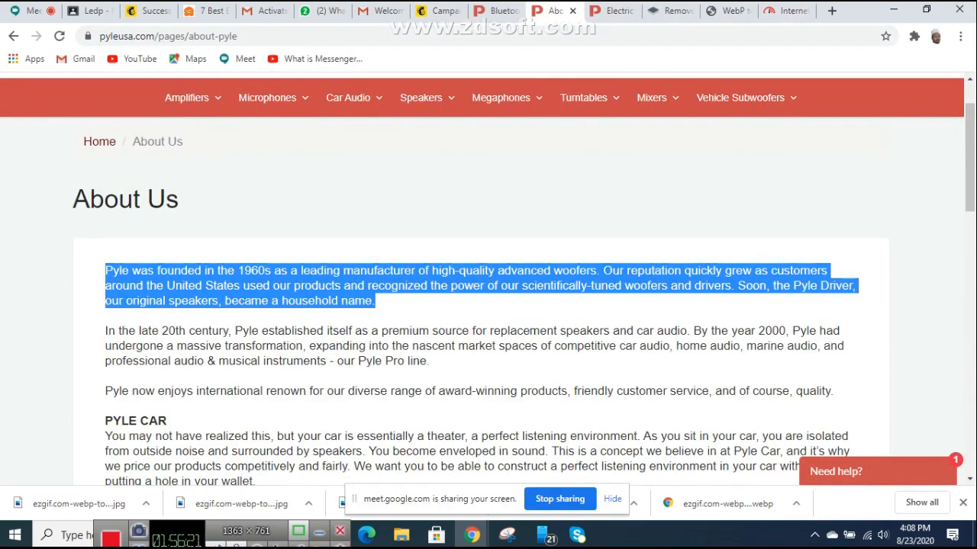
scroll(488, 282, "down", 2)
scroll(489, 282, "down", 13)
scroll(488, 283, "up", 5)
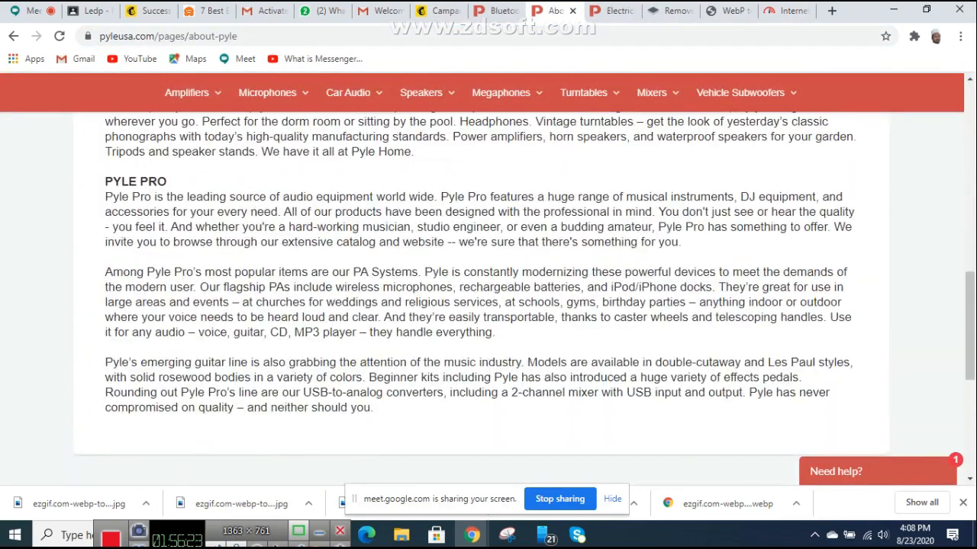
scroll(489, 283, "up", 4)
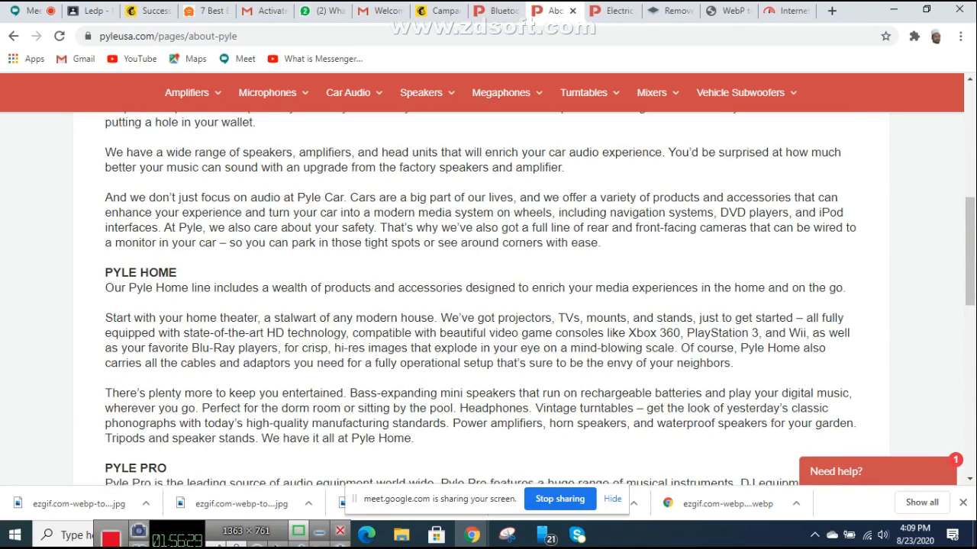
scroll(488, 283, "up", 2)
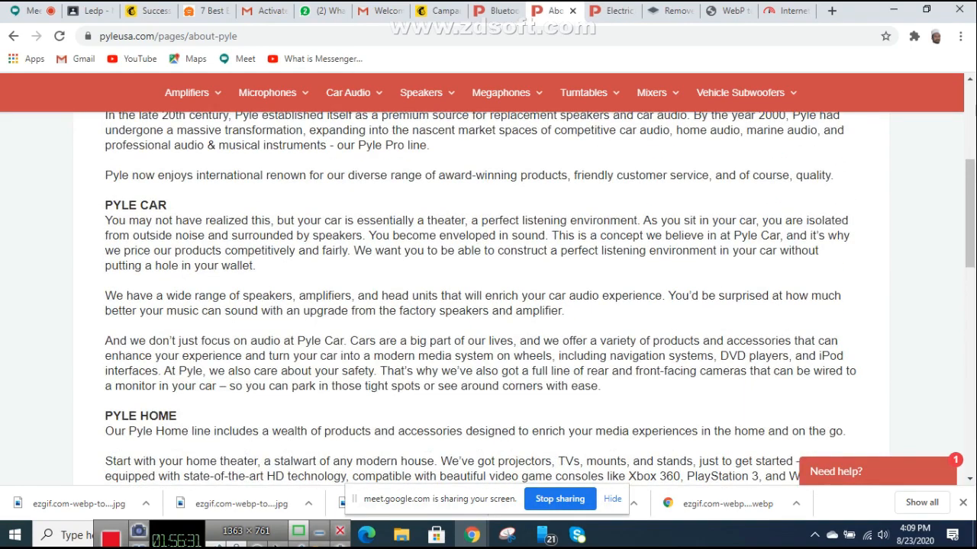
scroll(489, 282, "down", 1)
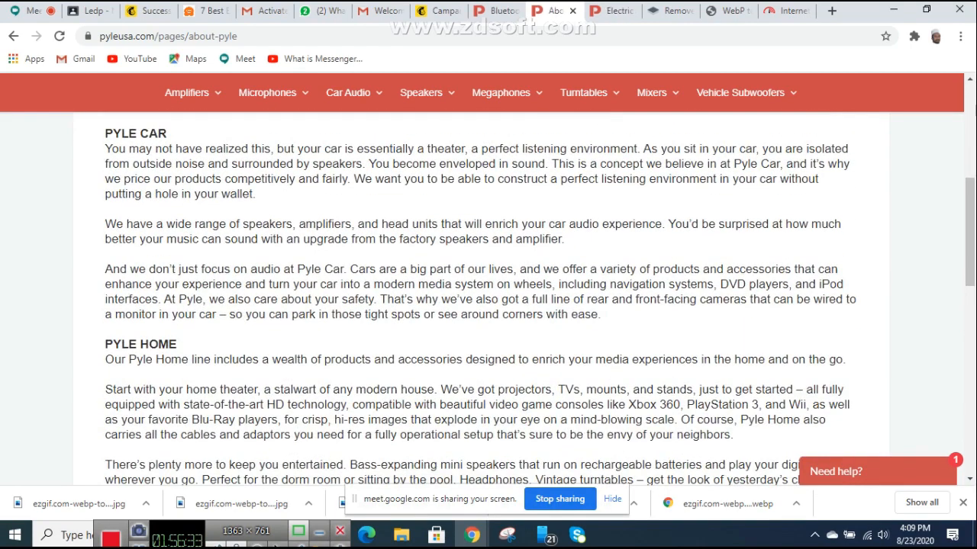
Step: Copy the PYLE HOME heading and its paragraphs
left_click_drag(105, 344, 413, 366)
right_click(312, 332)
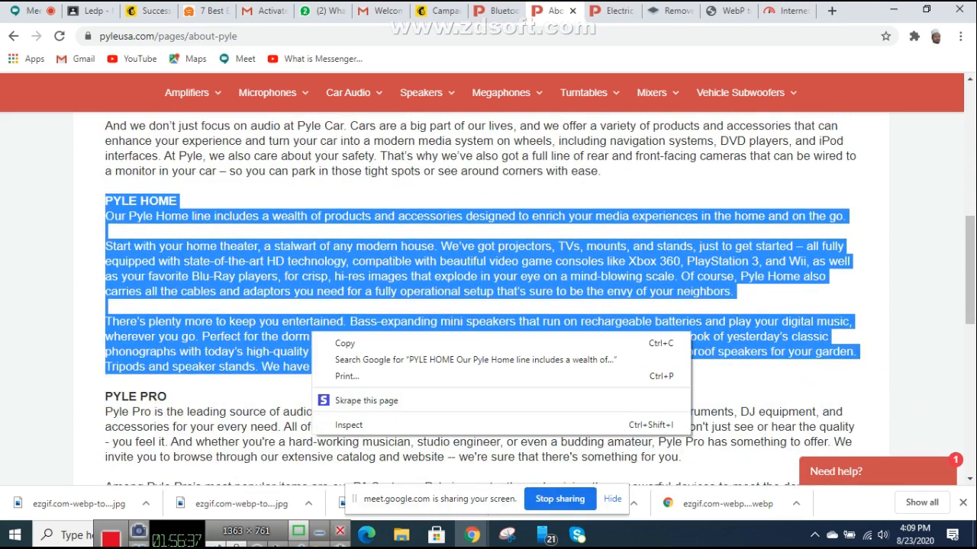
left_click(312, 332)
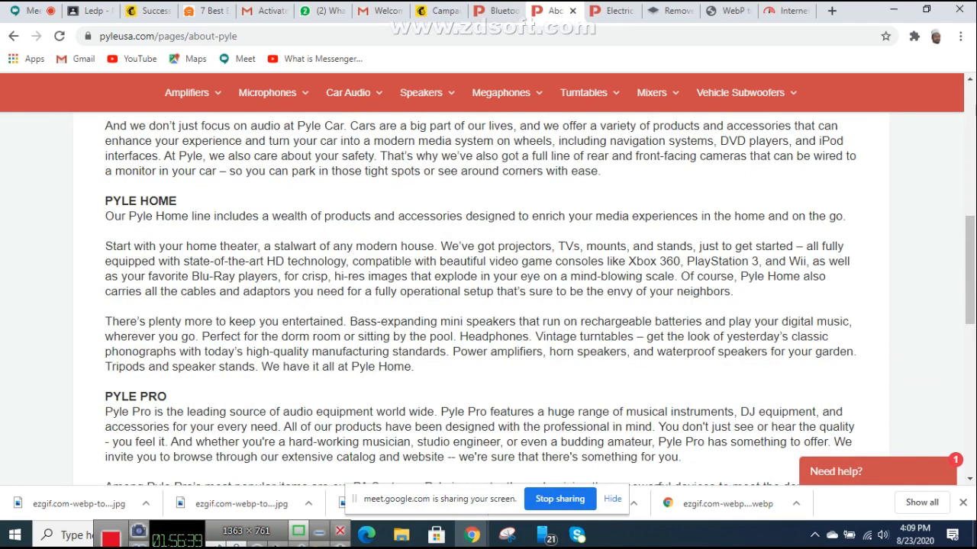
left_click_drag(105, 201, 734, 291)
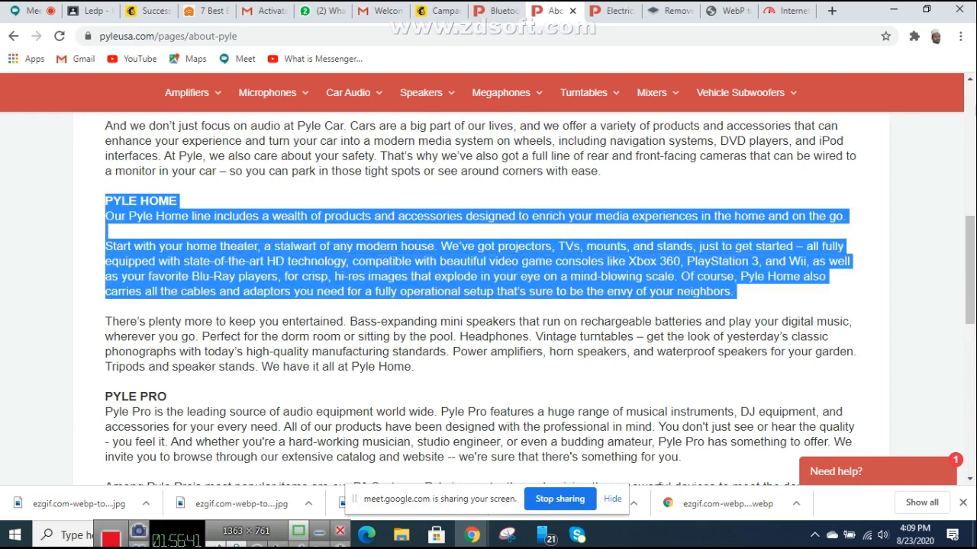
right_click(379, 252)
left_click(404, 264)
Step: Paste the PYLE HOME text over the placeholder heading block's text in Mailchimp
left_click(441, 10)
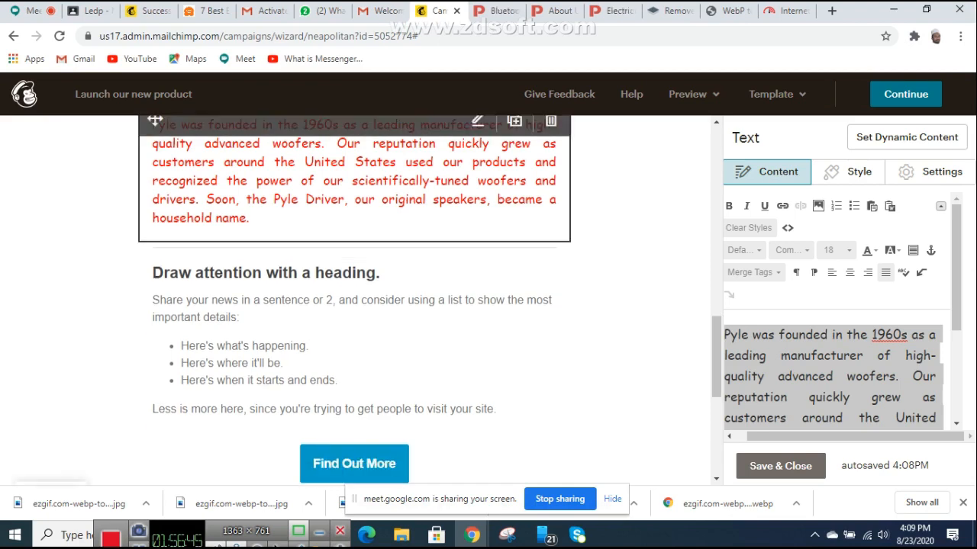
left_click(155, 273)
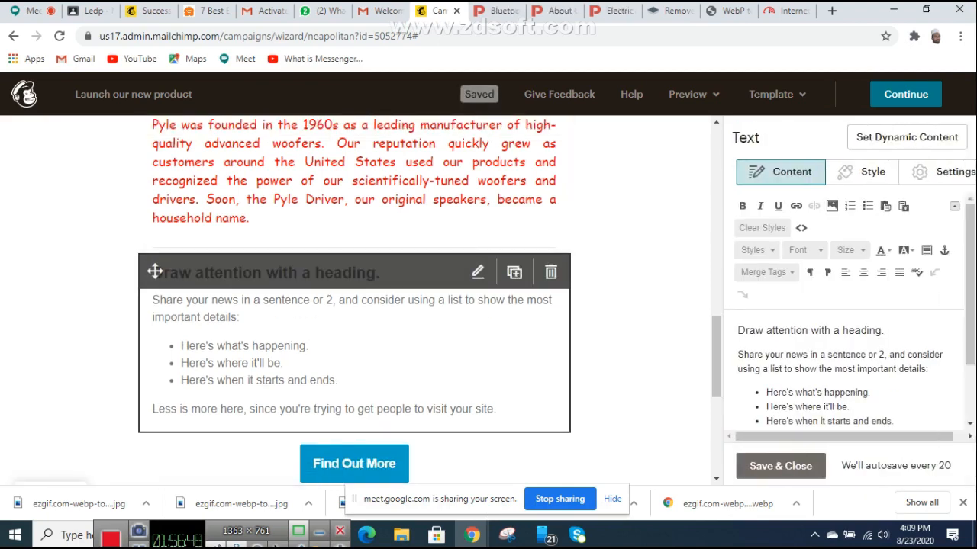
left_click_drag(737, 330, 963, 502)
key("ctrl+v")
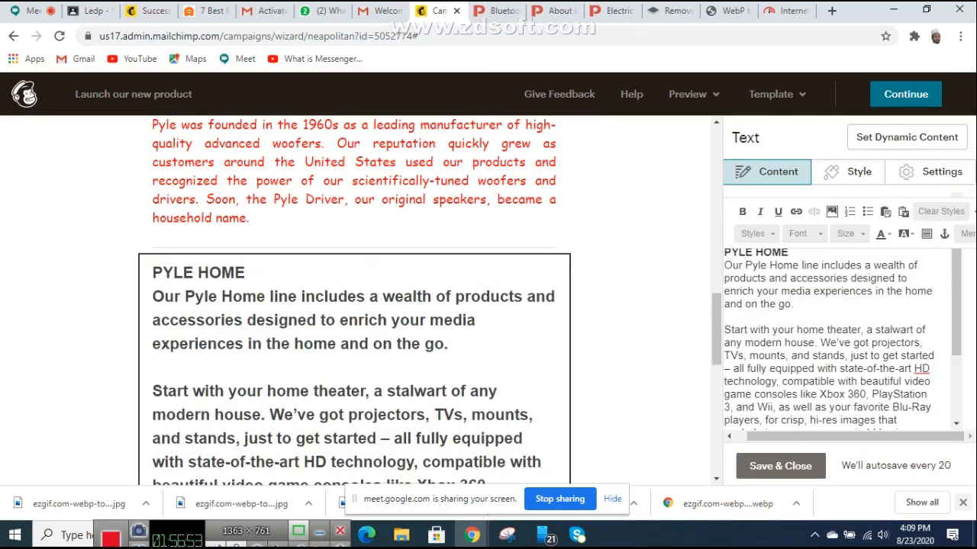
Step: Paste the PYLE HOME text over the long home theater paragraph too
scroll(354, 328, "down", 2)
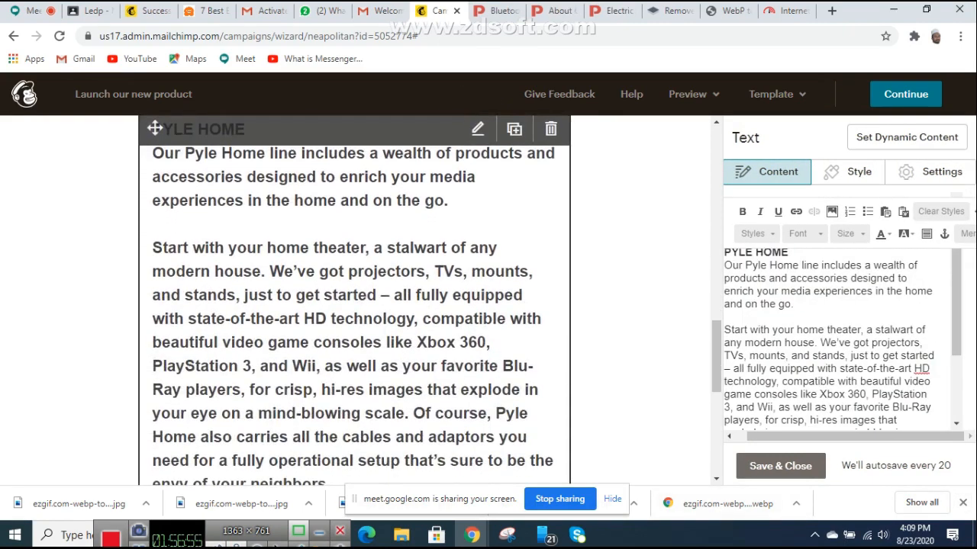
scroll(354, 328, "up", 3)
scroll(354, 328, "down", 5)
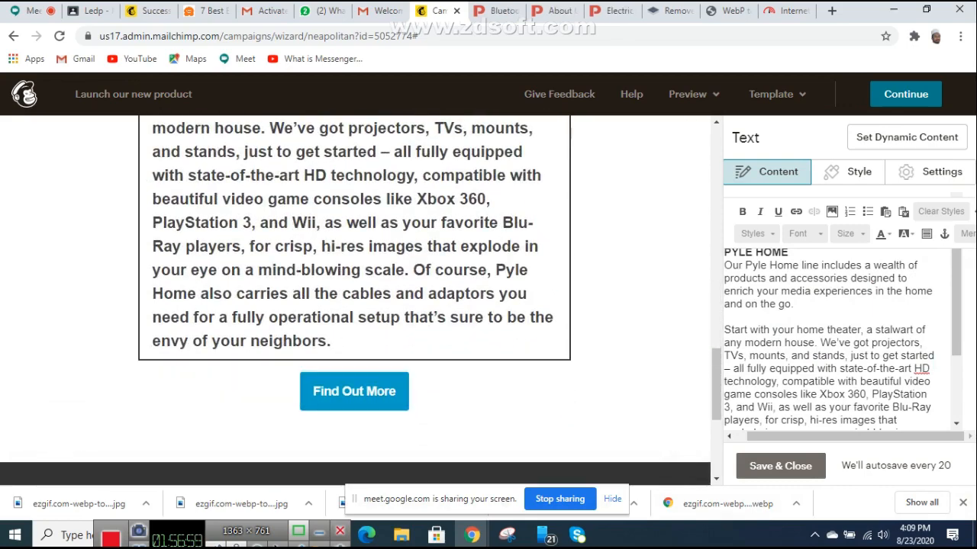
left_click_drag(724, 329, 847, 429)
key("ctrl+v")
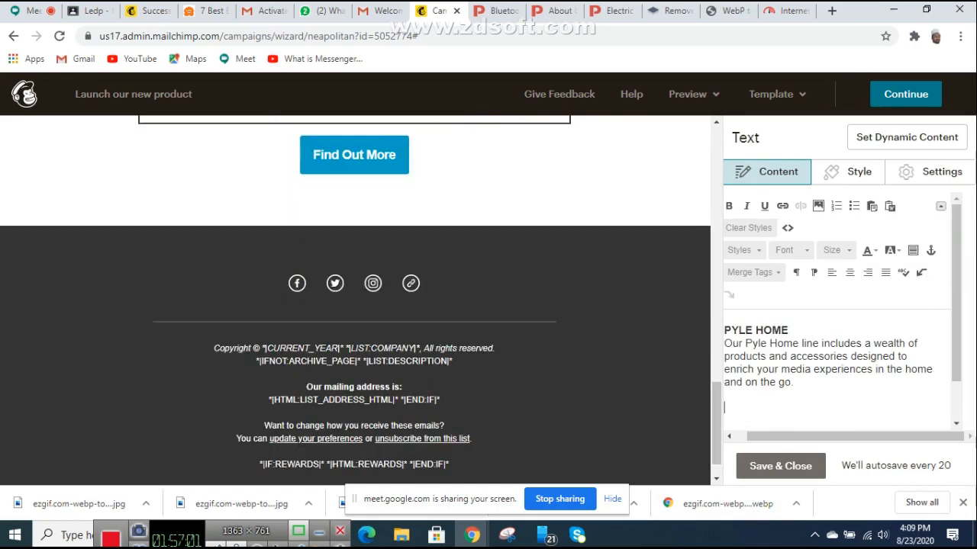
scroll(354, 302, "up", 2)
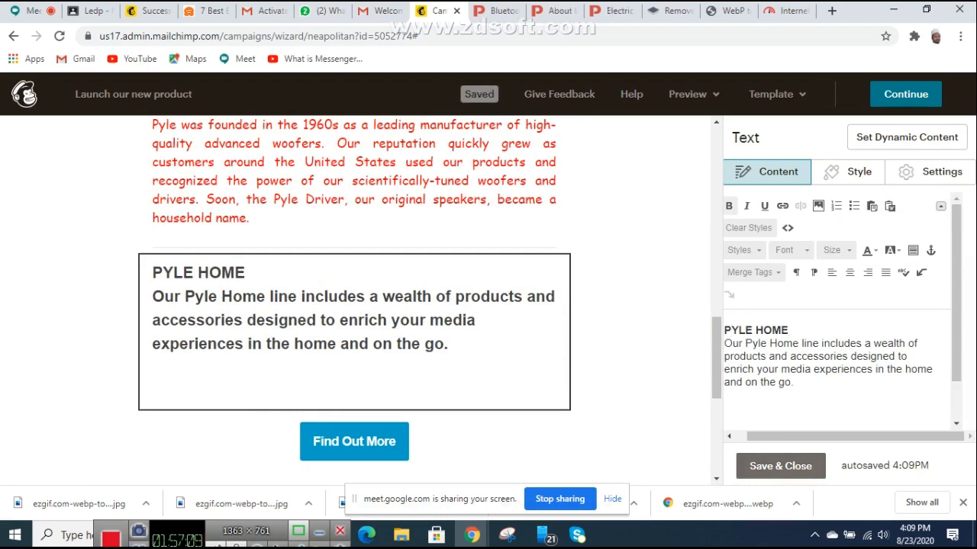
Step: Center the PYLE HOME heading
left_click_drag(789, 330, 723, 331)
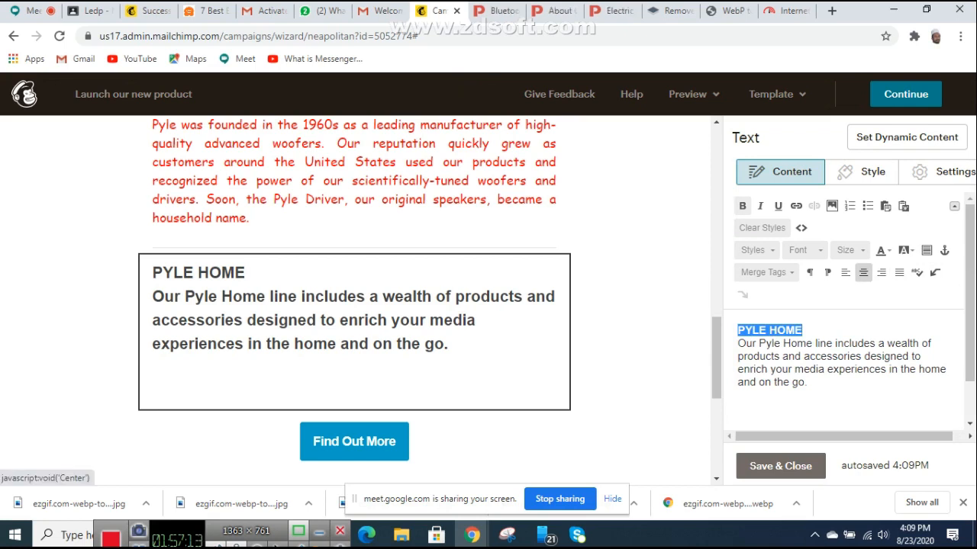
left_click(863, 272)
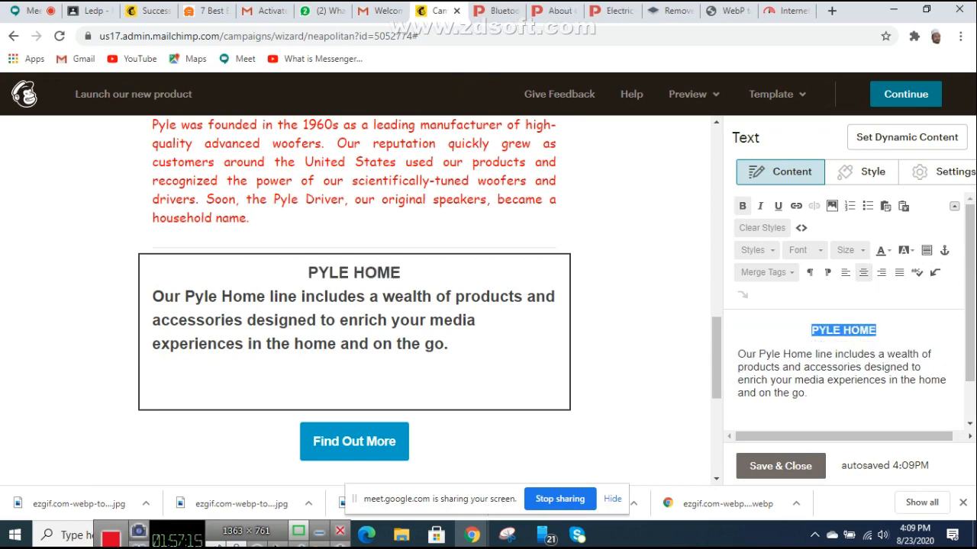
scroll(354, 367, "up", 1)
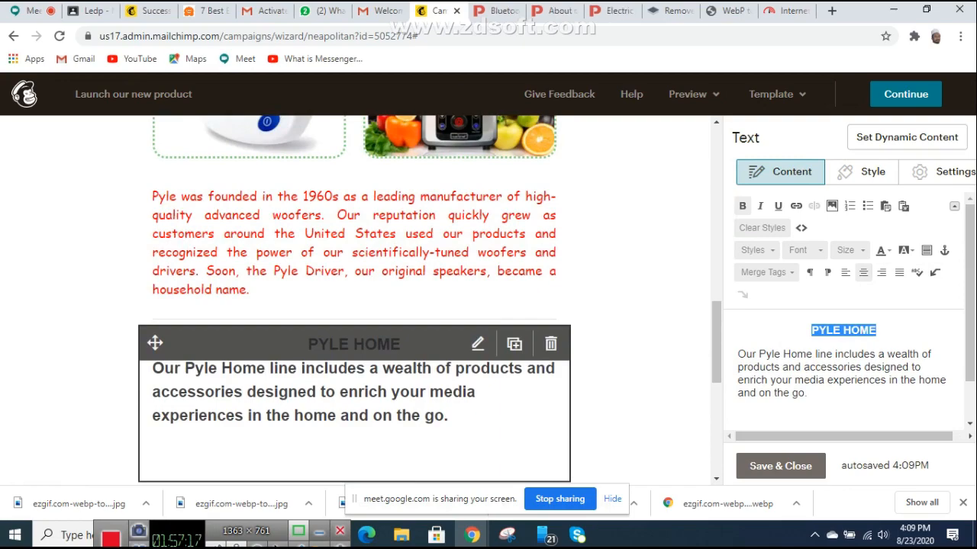
scroll(354, 306, "up", 2)
scroll(354, 305, "down", 2)
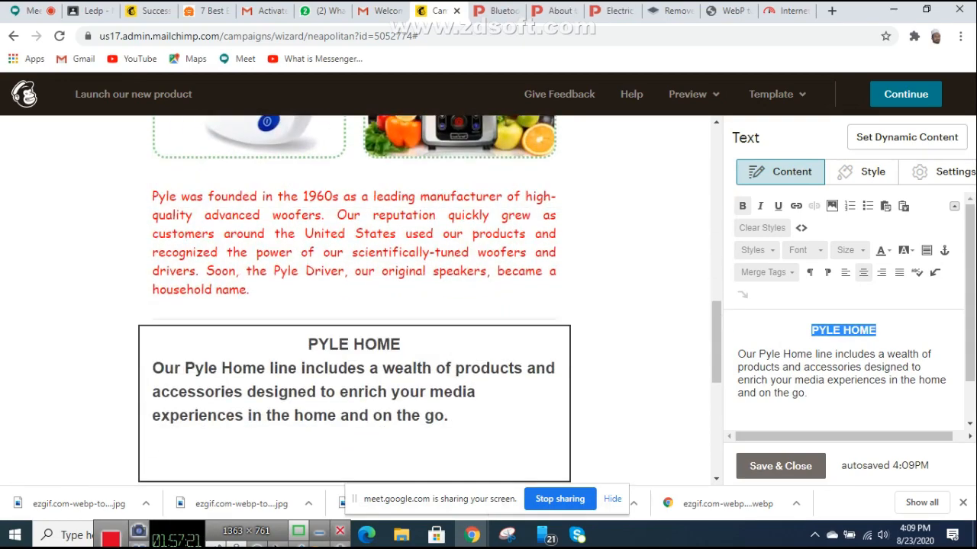
Step: Set the body paragraph below it to size 18 and justify it
left_click_drag(807, 393, 737, 354)
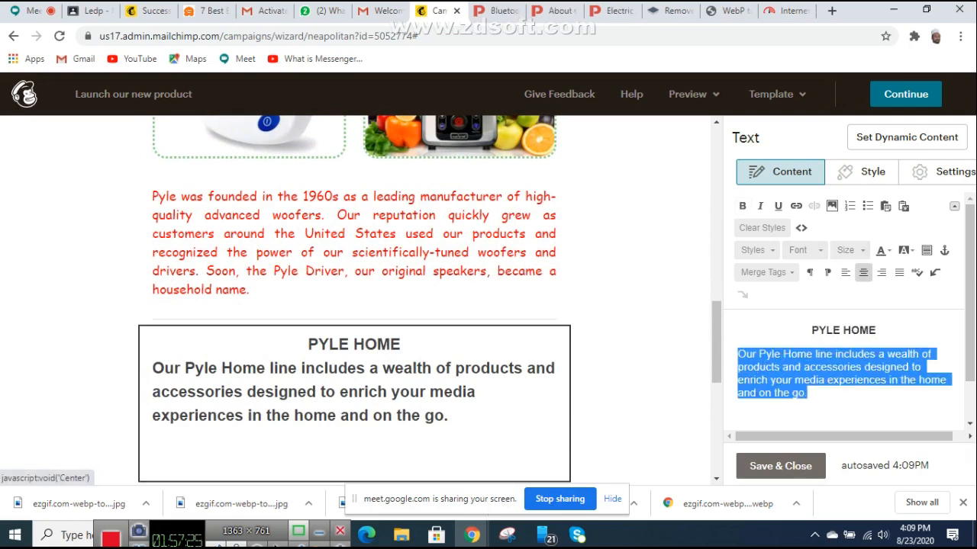
left_click(845, 251)
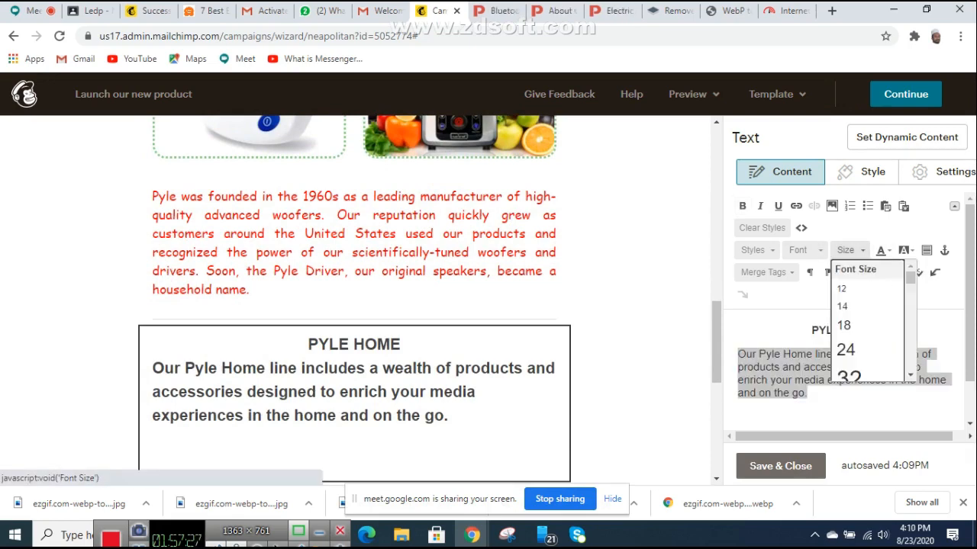
left_click(847, 326)
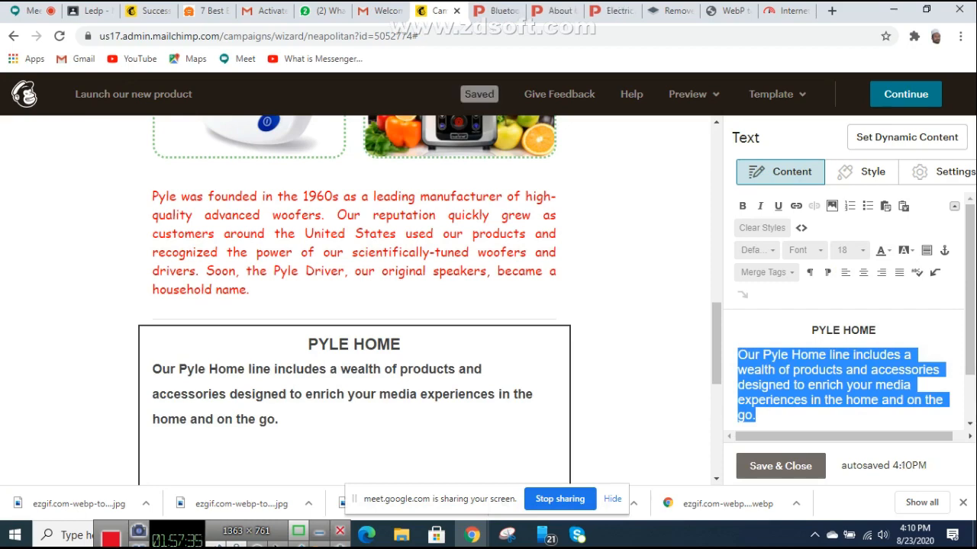
left_click(899, 273)
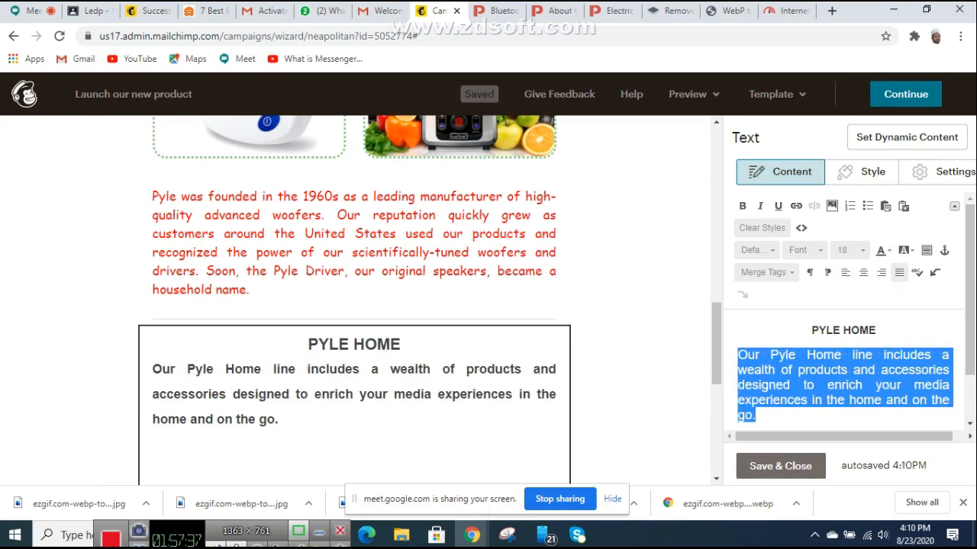
scroll(355, 300, "down", 1)
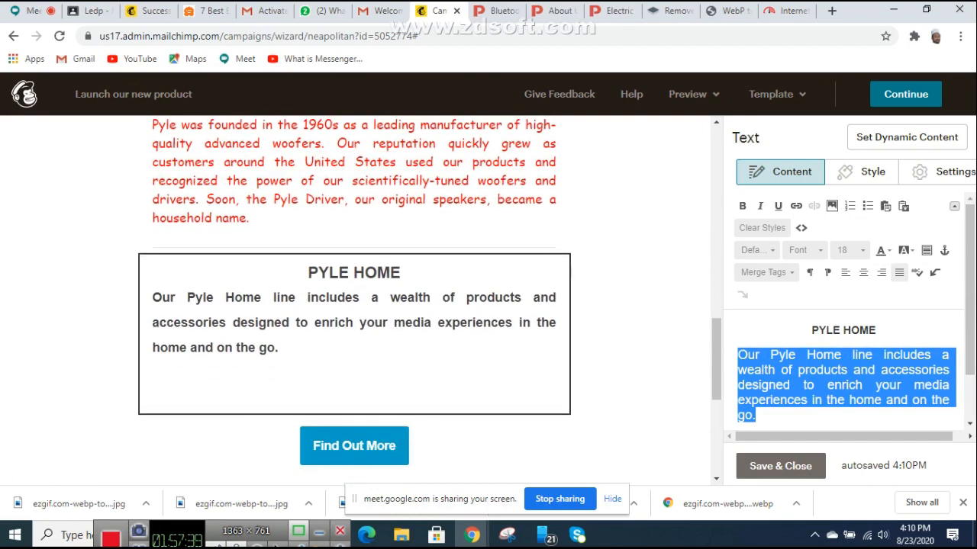
left_click(843, 385)
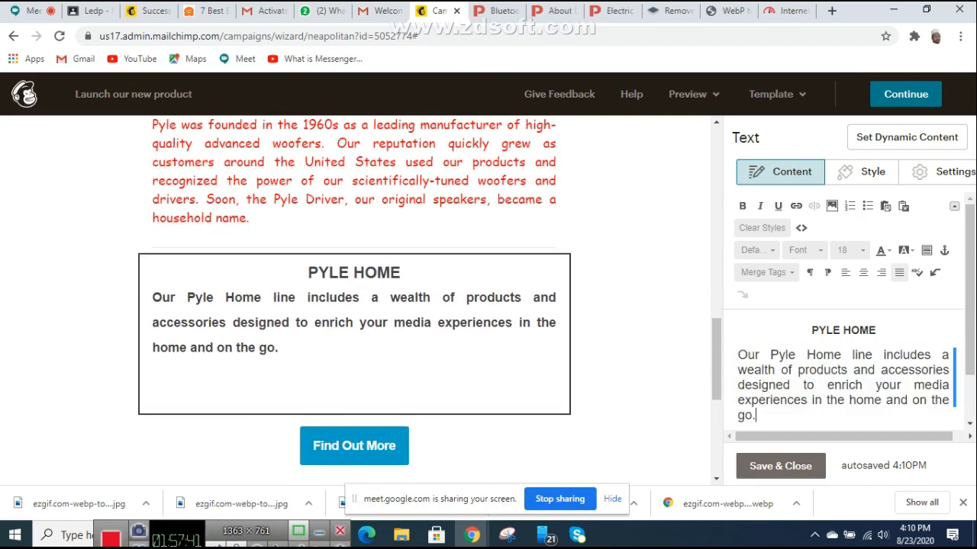
triple_click(843, 386)
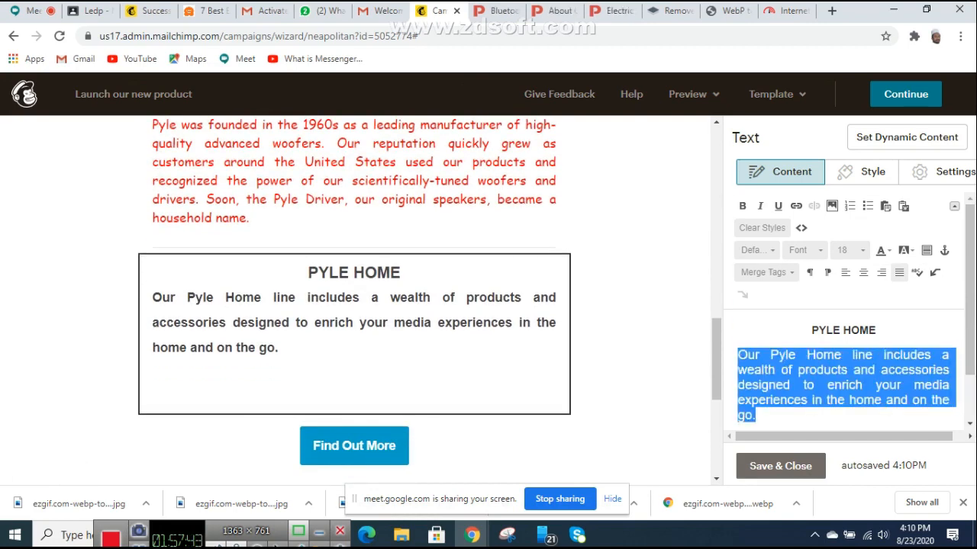
Step: Paste the longer Pyle Home description with its home theater paragraph and set it to size 14
key("ctrl+v")
scroll(843, 374, "down", 3)
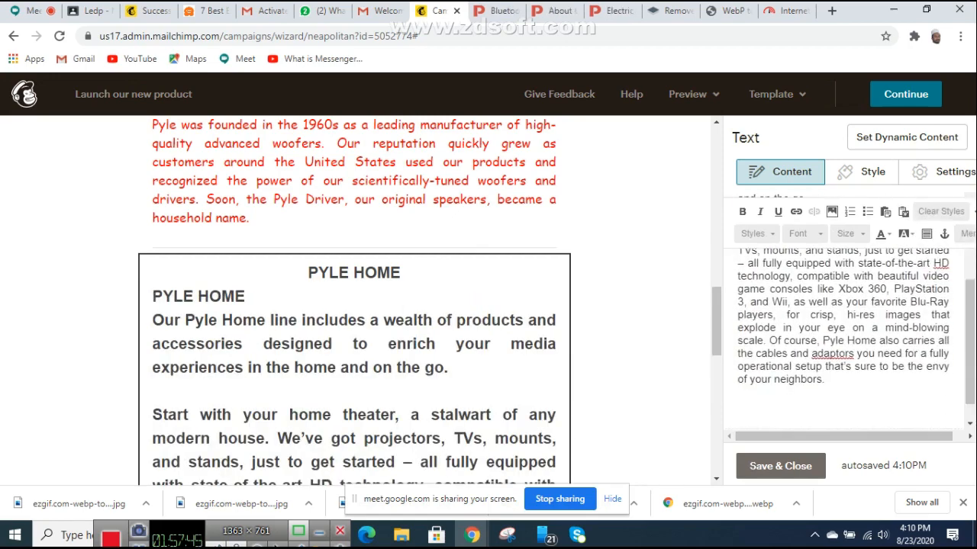
scroll(844, 374, "up", 3)
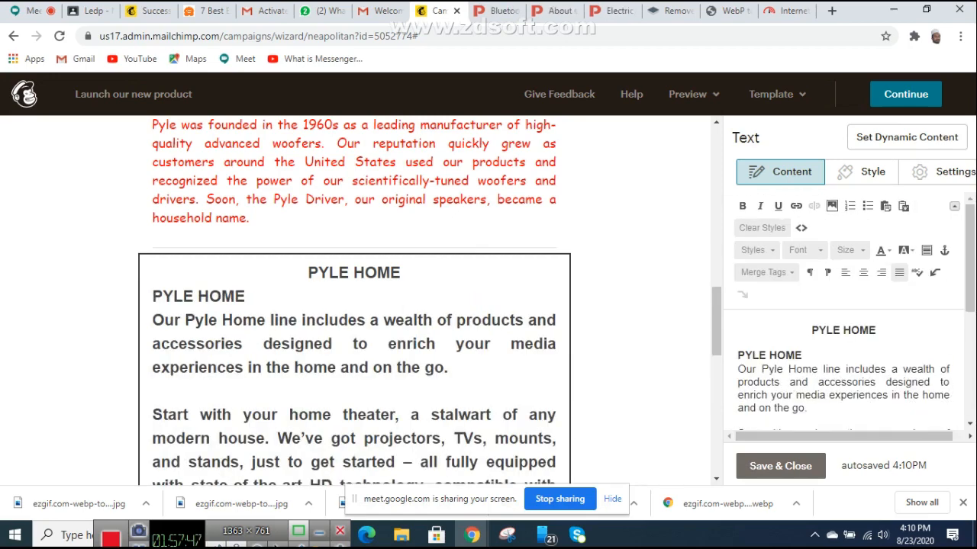
left_click_drag(738, 355, 849, 362)
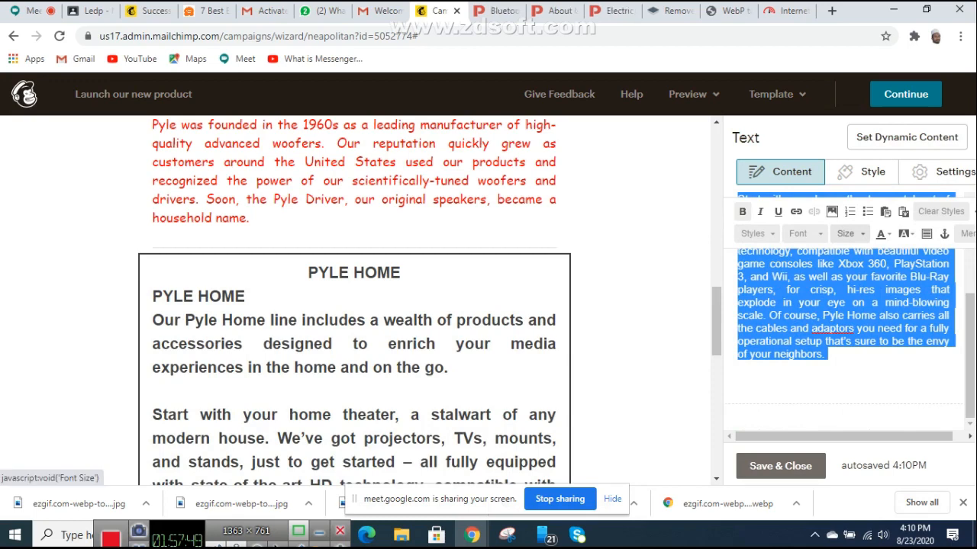
left_click(845, 233)
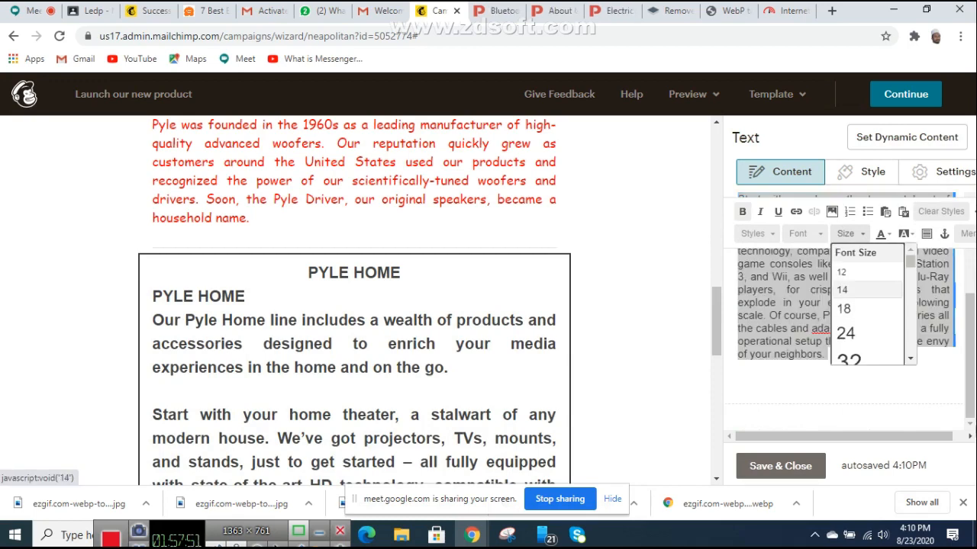
left_click(847, 290)
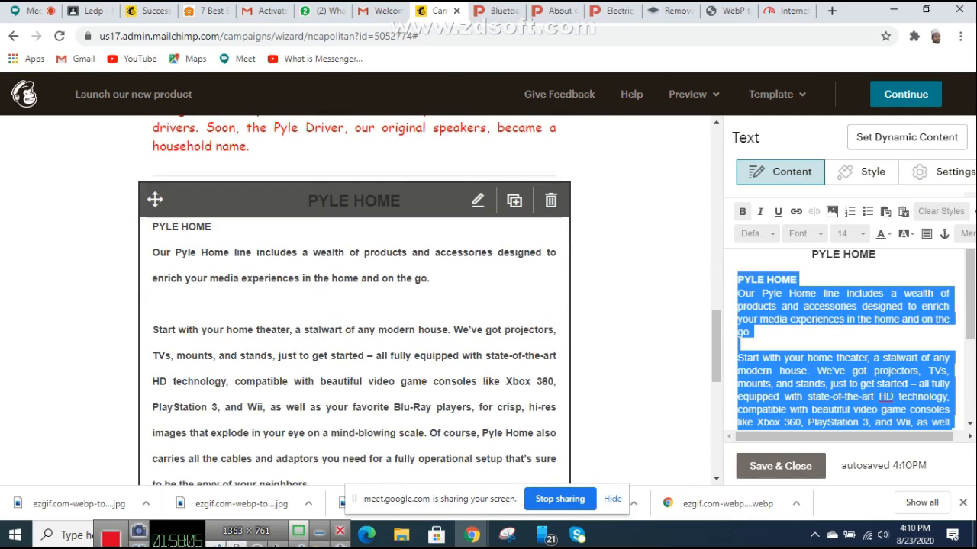
Step: Delete the duplicate PYLE HOME line above the description
scroll(354, 305, "up", 1)
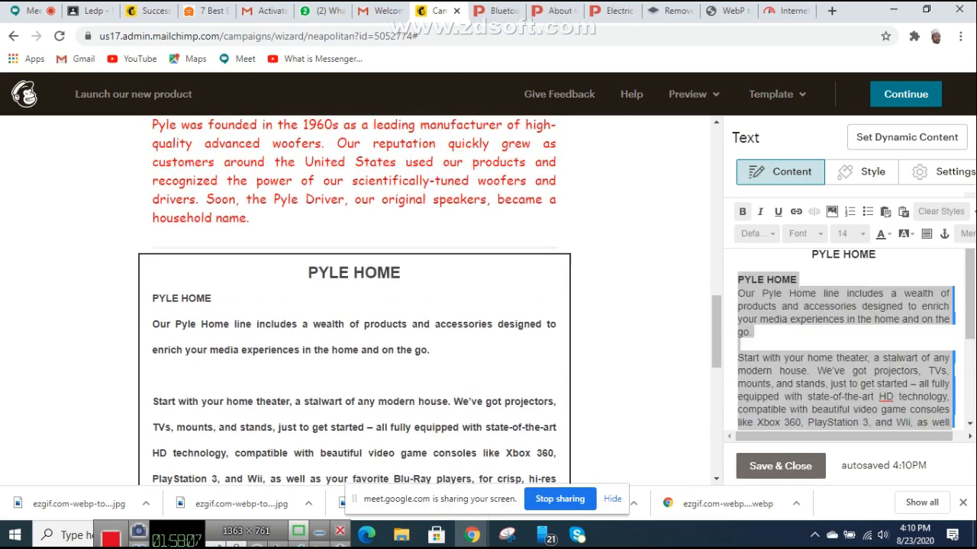
left_click_drag(796, 280, 854, 439)
key("BackSpace")
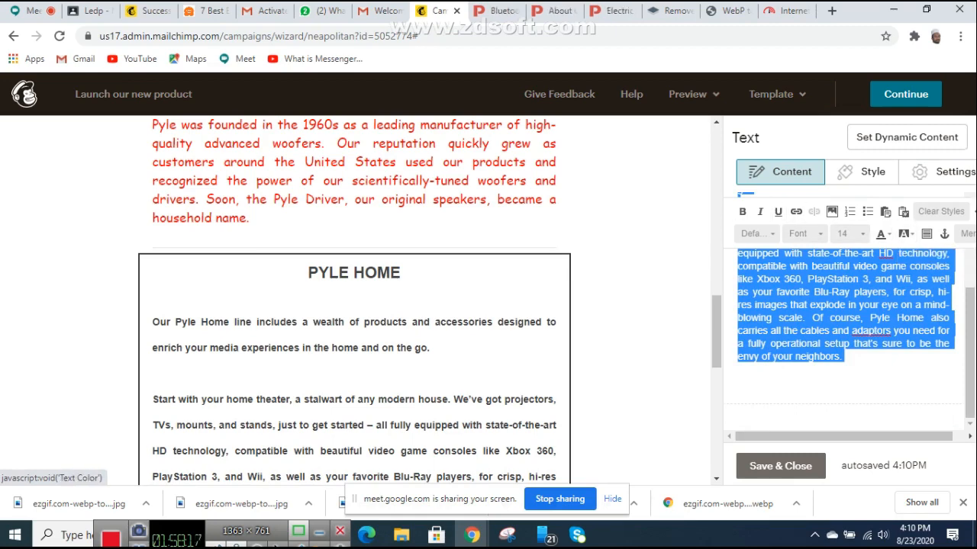
Step: Review the text colour palette and the block's Style settings, then return to Content
left_click(903, 234)
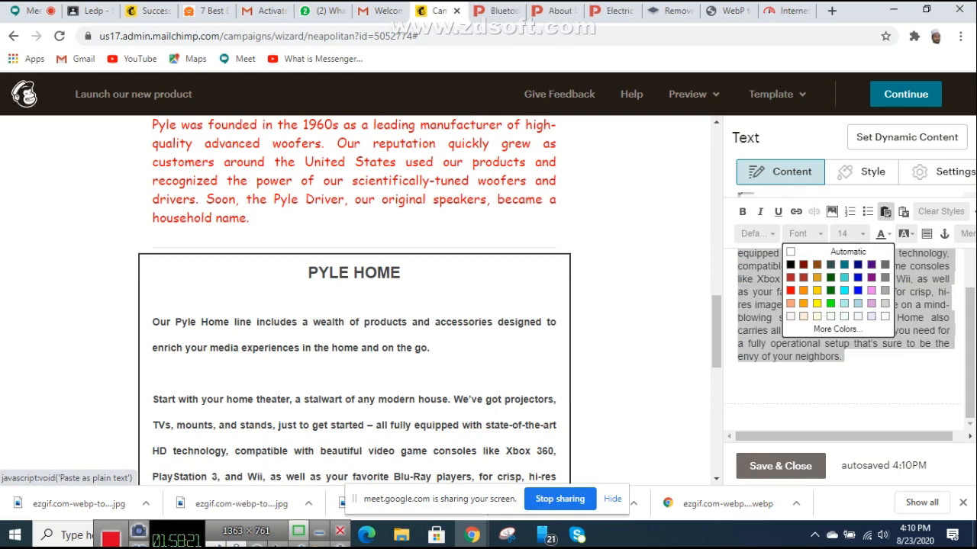
left_click_drag(844, 437, 857, 437)
left_click(847, 172)
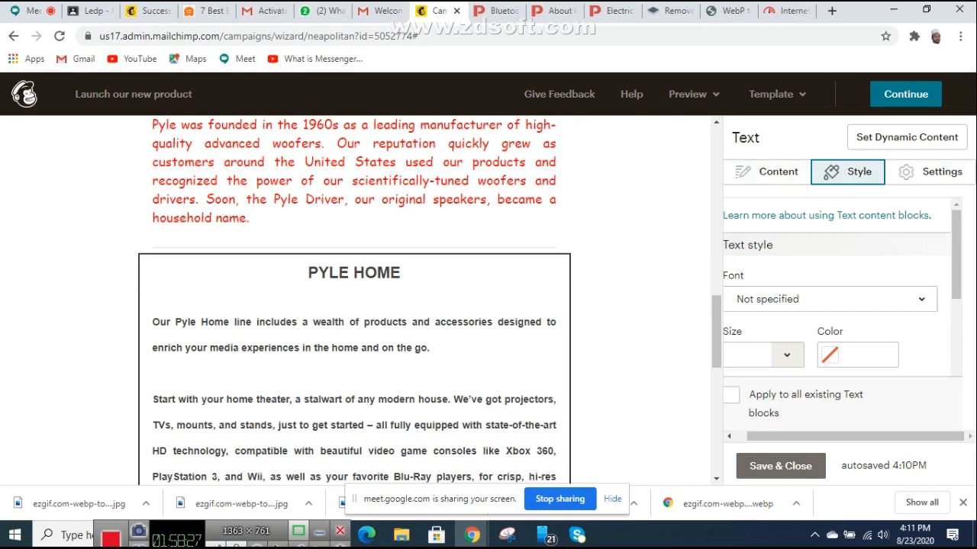
left_click(767, 172)
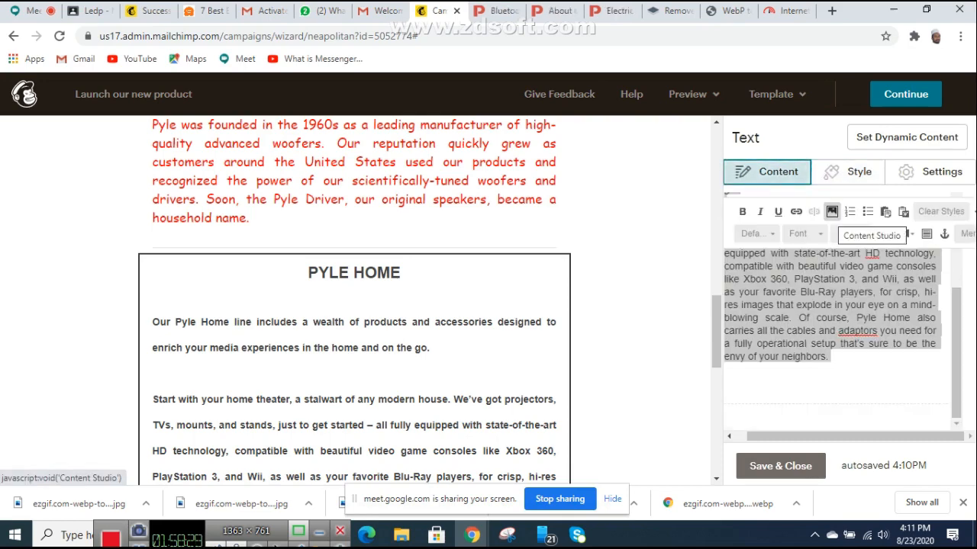
left_click(726, 370)
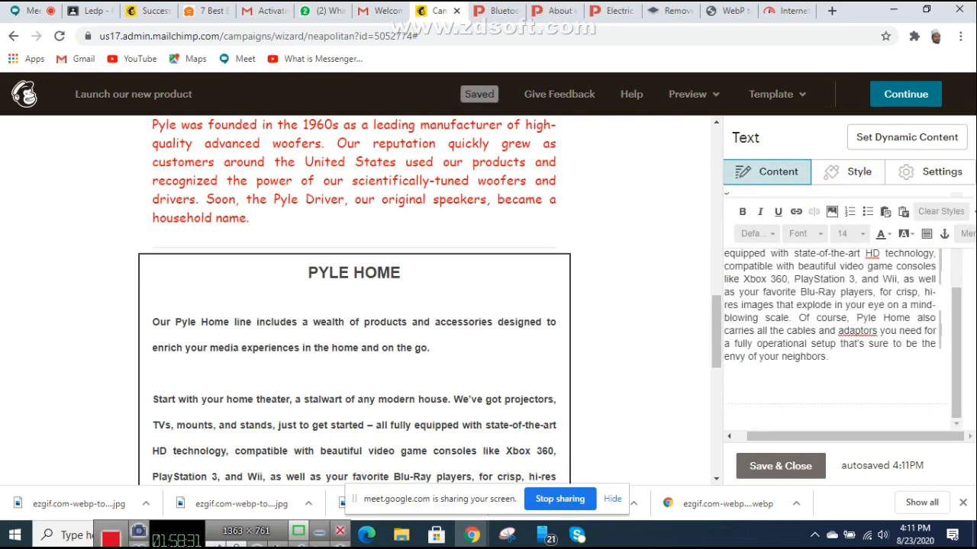
scroll(354, 299, "up", 7)
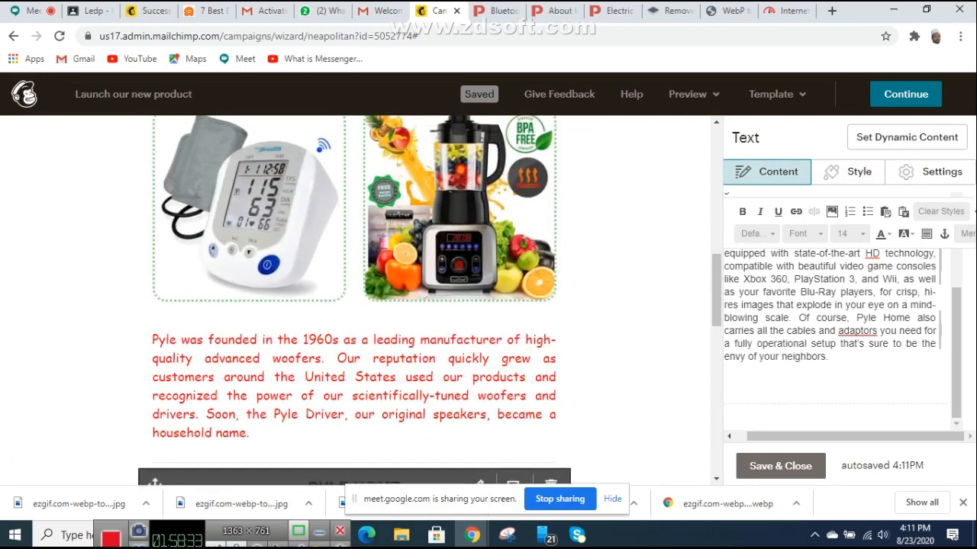
scroll(354, 300, "down", 14)
scroll(354, 300, "up", 5)
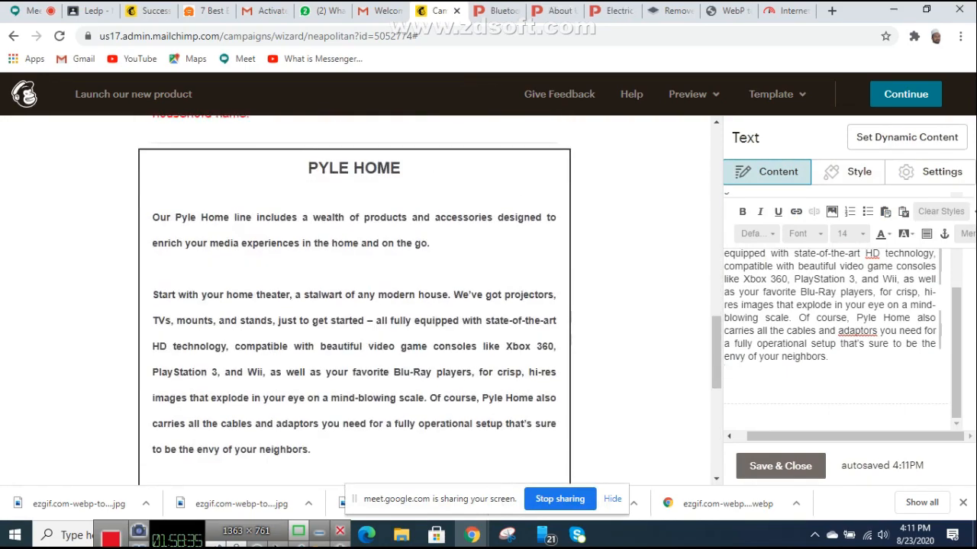
scroll(354, 300, "down", 3)
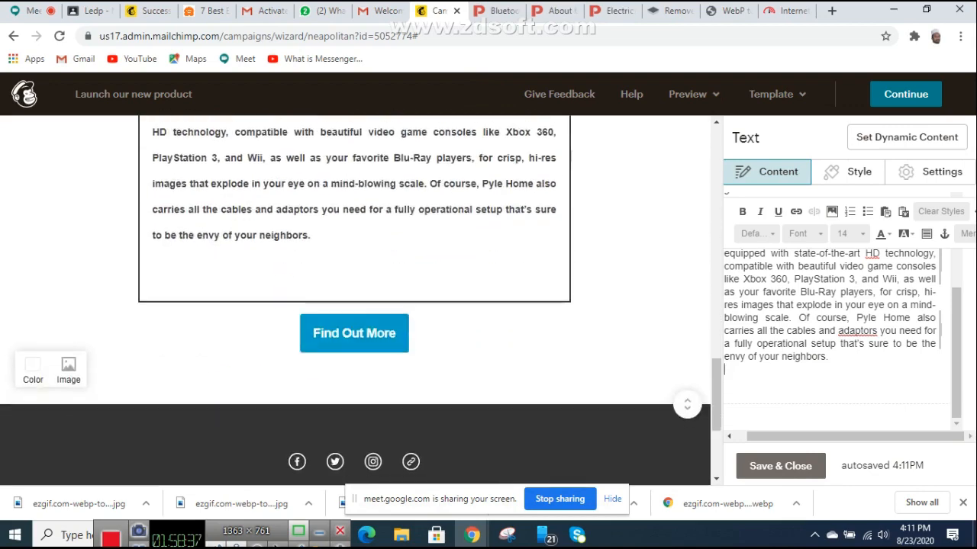
scroll(354, 300, "up", 3)
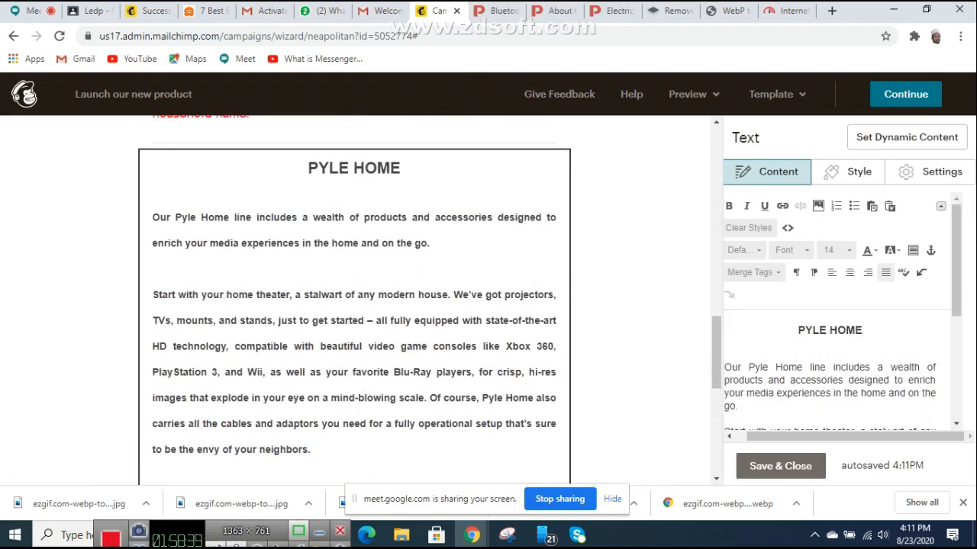
key("BackSpace")
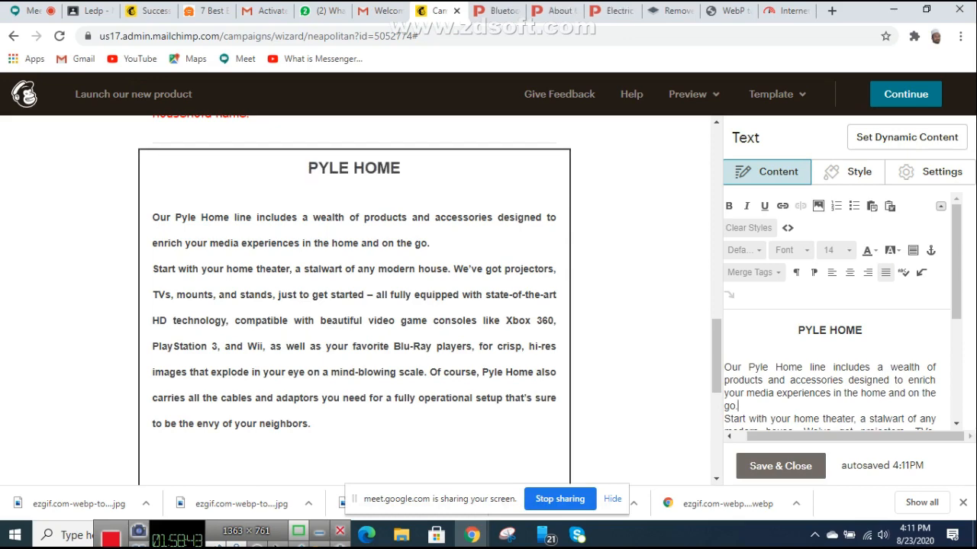
scroll(354, 297, "down", 3)
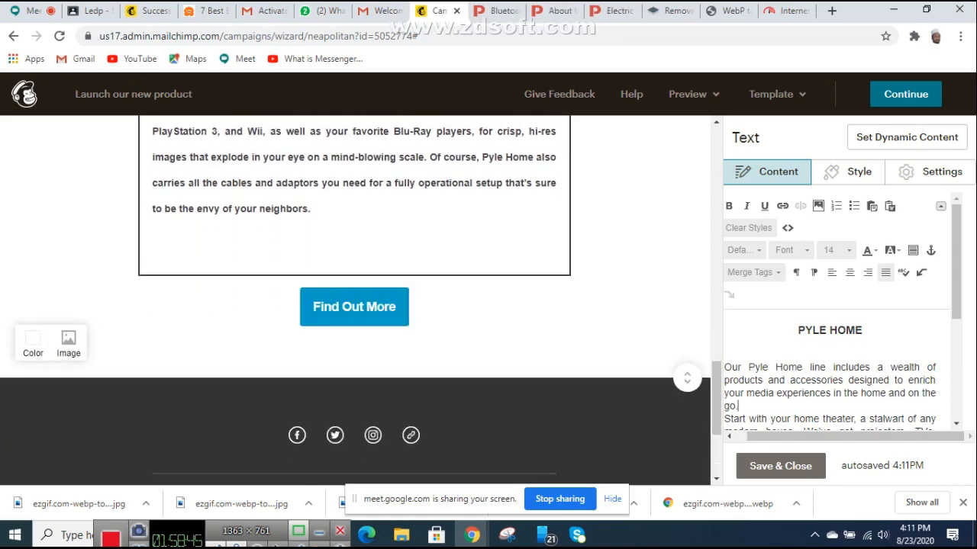
scroll(355, 298, "up", 4)
scroll(354, 298, "down", 1)
scroll(354, 298, "down", 3)
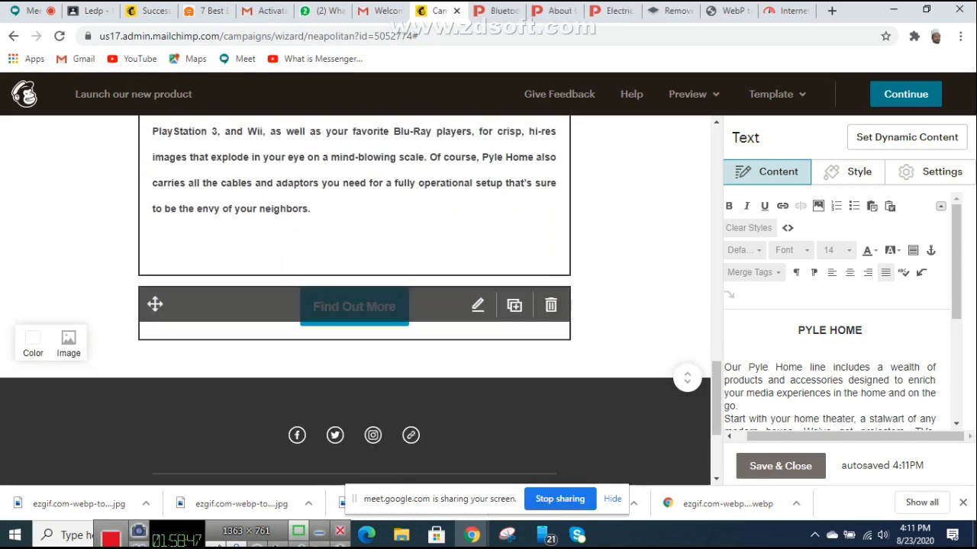
scroll(354, 297, "up", 4)
scroll(354, 297, "up", 8)
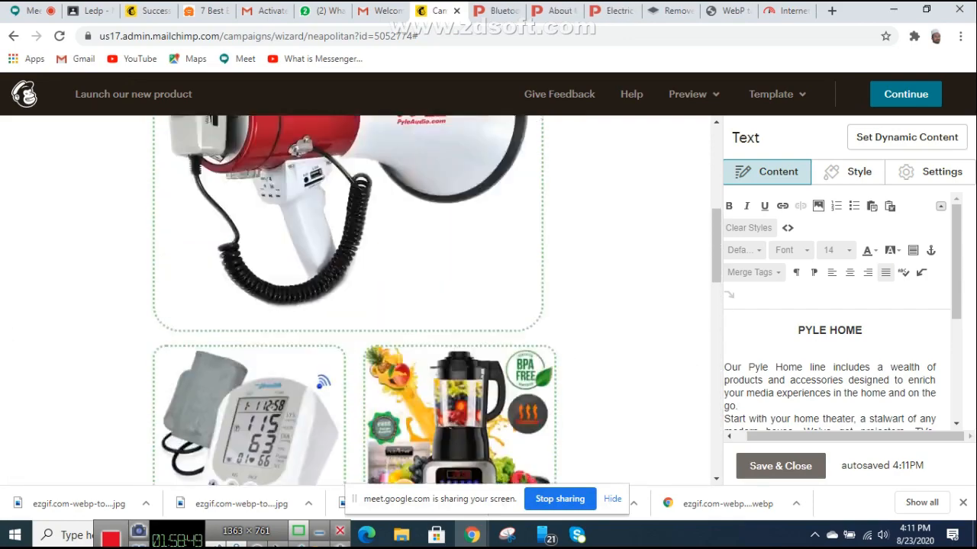
scroll(354, 297, "down", 3)
scroll(458, 229, "down", 6)
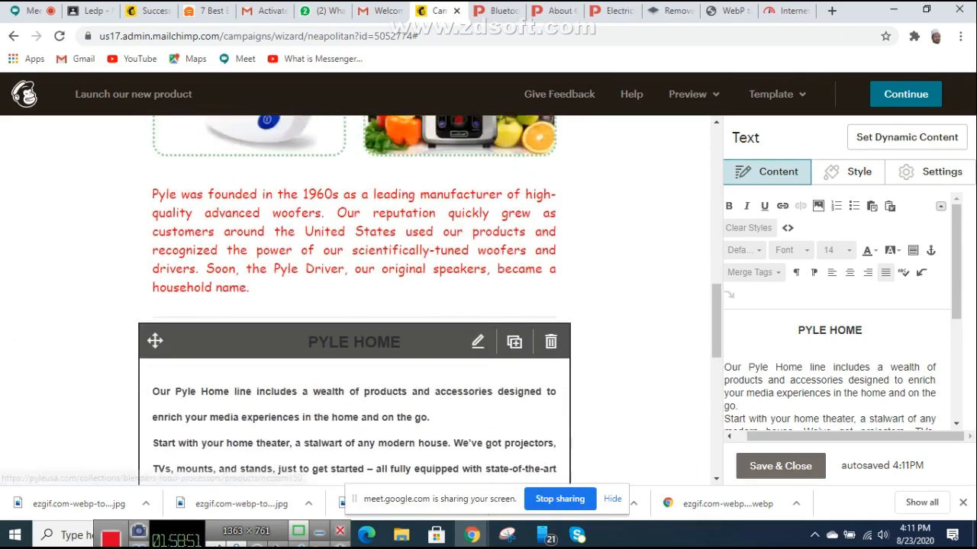
scroll(458, 229, "up", 3)
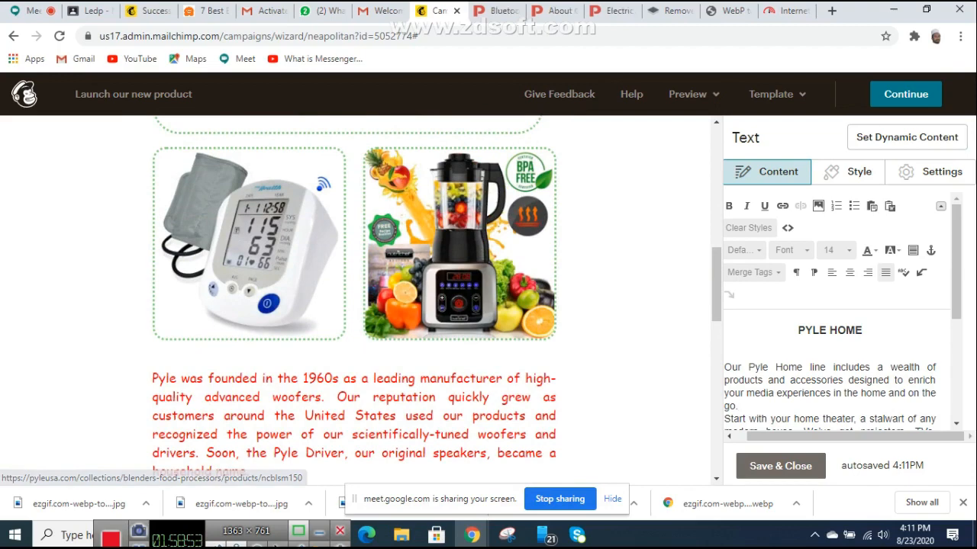
scroll(458, 229, "down", 2)
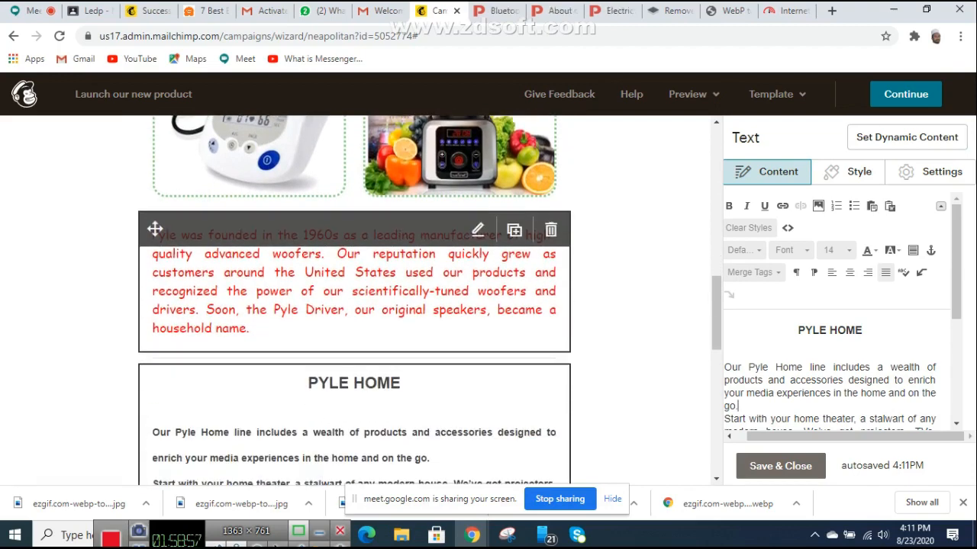
scroll(354, 297, "down", 4)
scroll(354, 297, "down", 1)
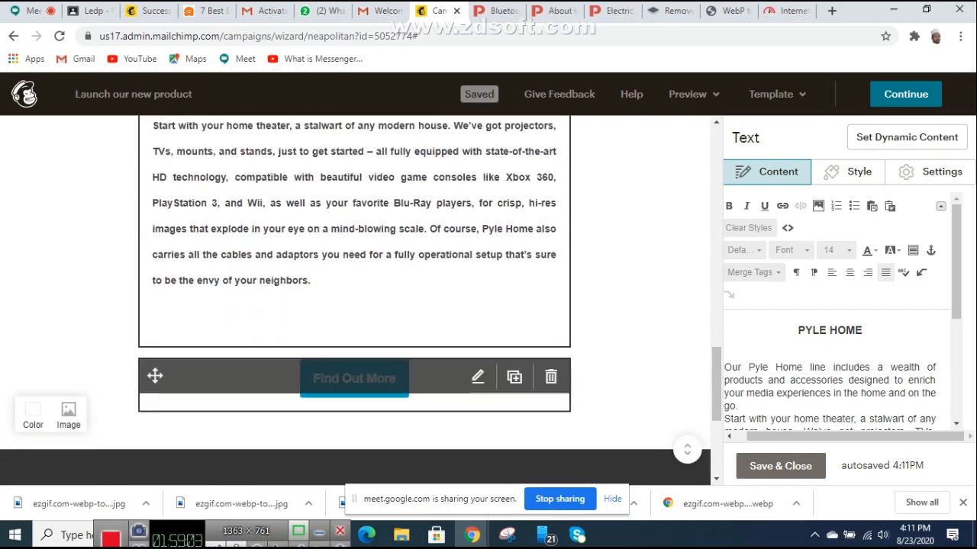
Step: Change the button label from Find Out More to 'Pleasse Visit Our weebsite'
left_click(354, 379)
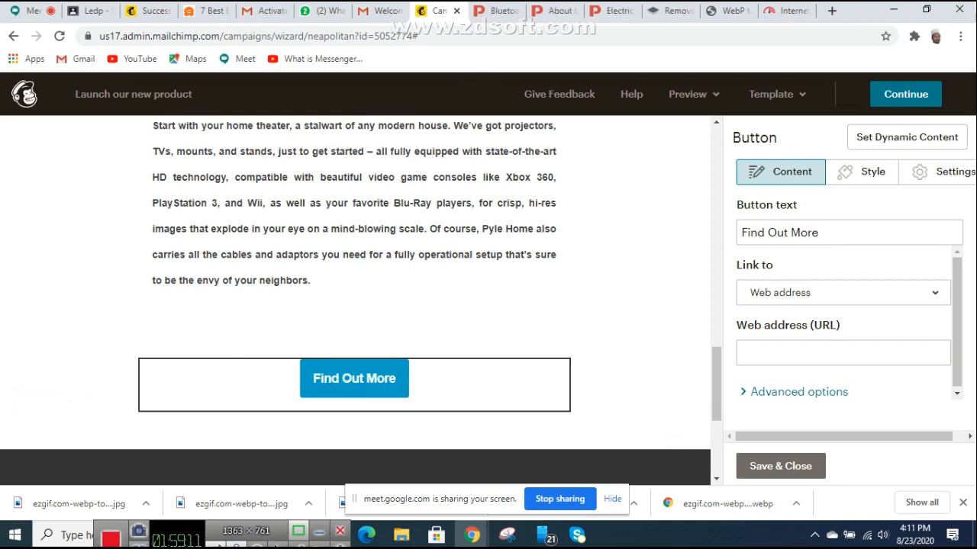
left_click_drag(821, 232, 740, 233)
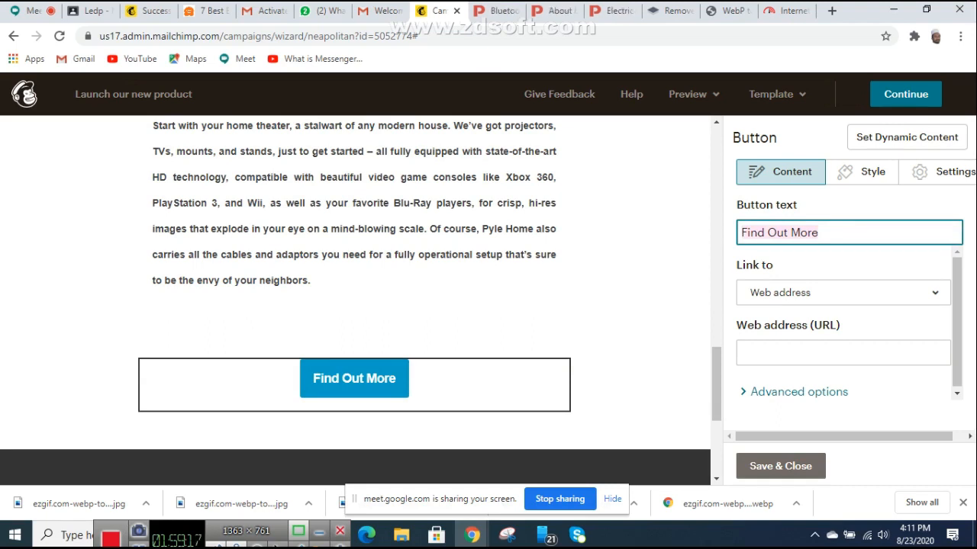
type("p")
key("BackSpace")
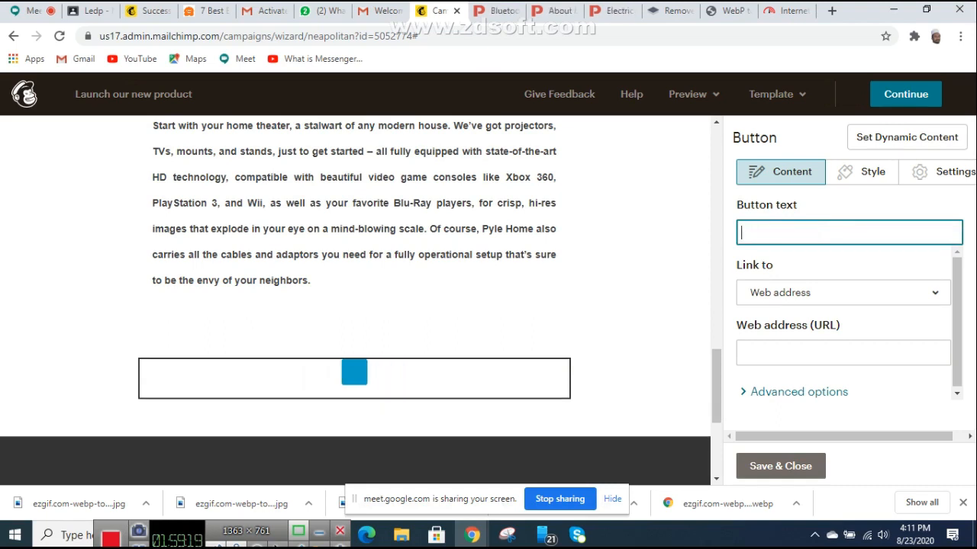
type("Pleasse ")
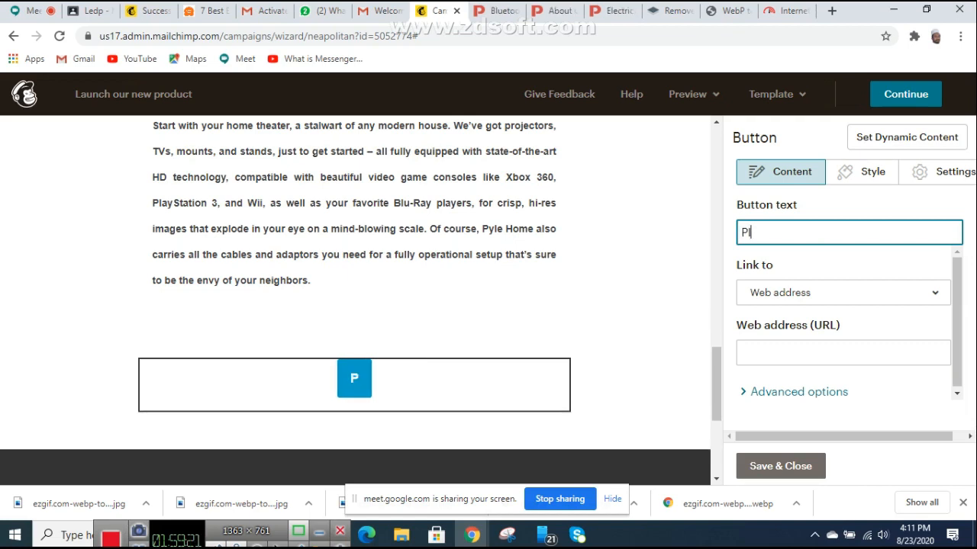
type("Visit")
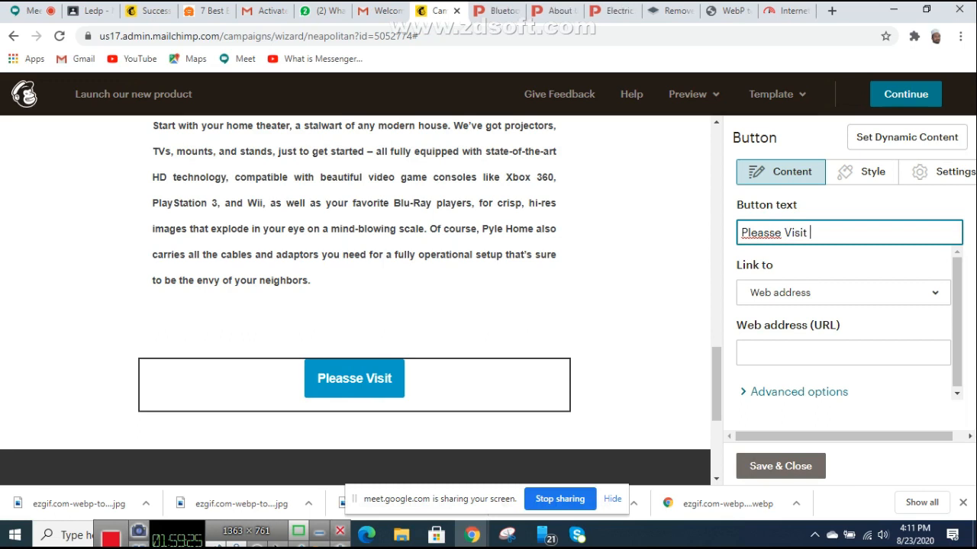
type(" o")
key("BackSpace")
key("BackSpace")
type("O")
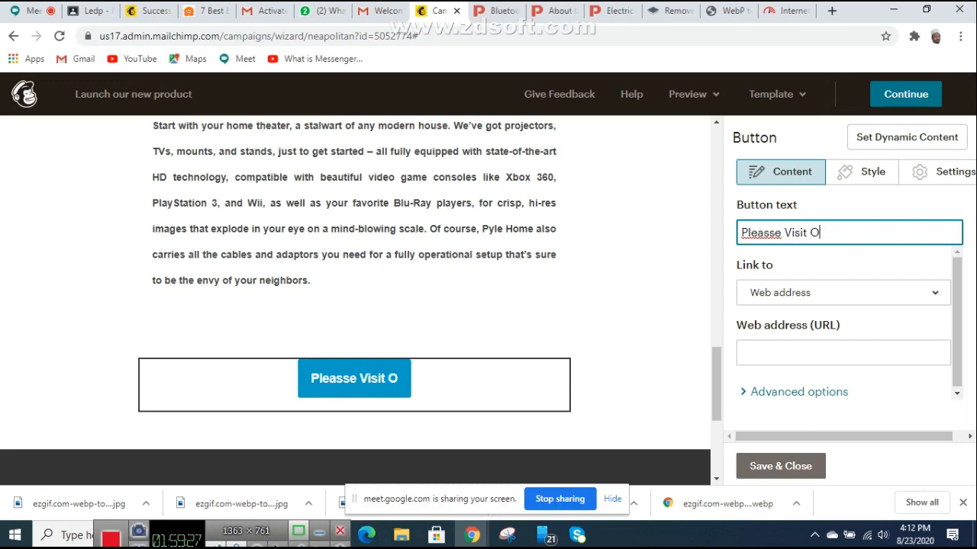
type("ur wee")
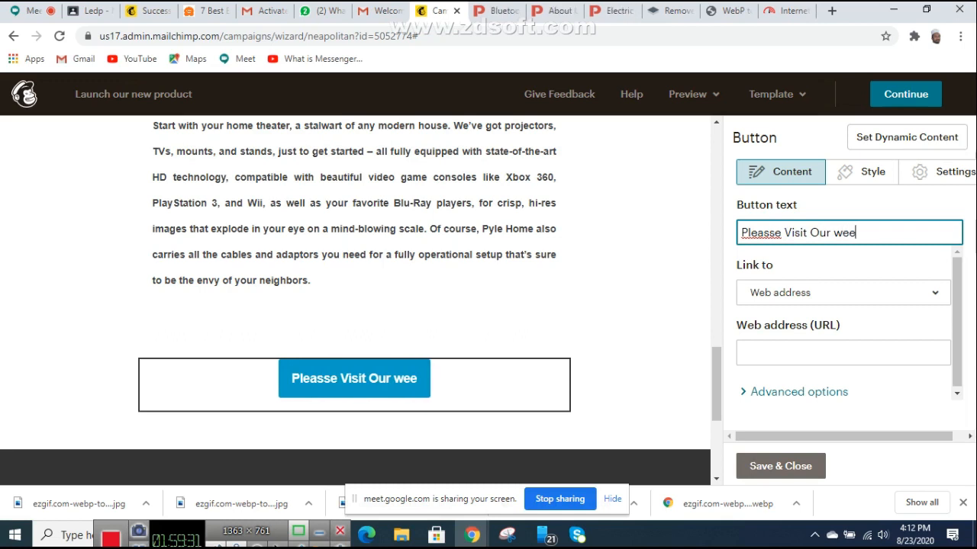
type("bsi")
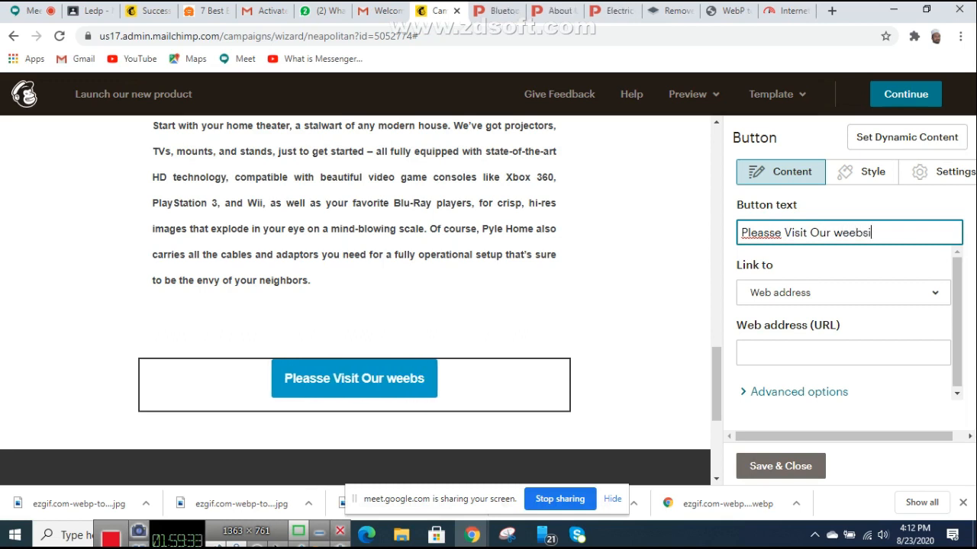
type("te")
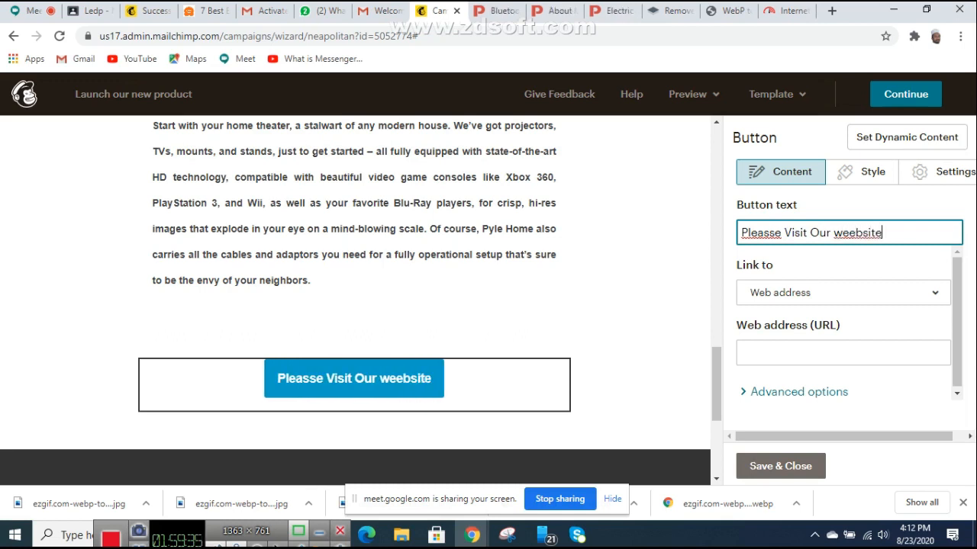
left_click(742, 353)
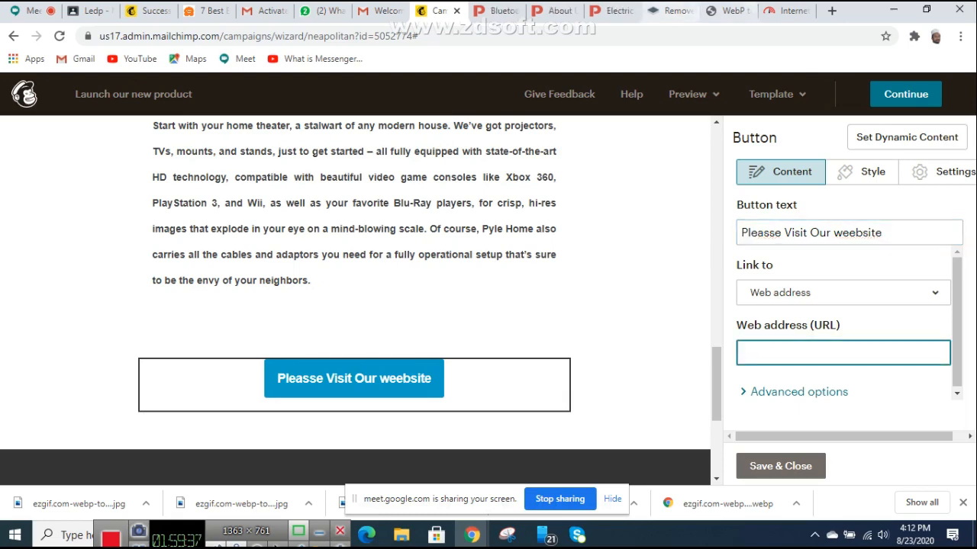
left_click(616, 10)
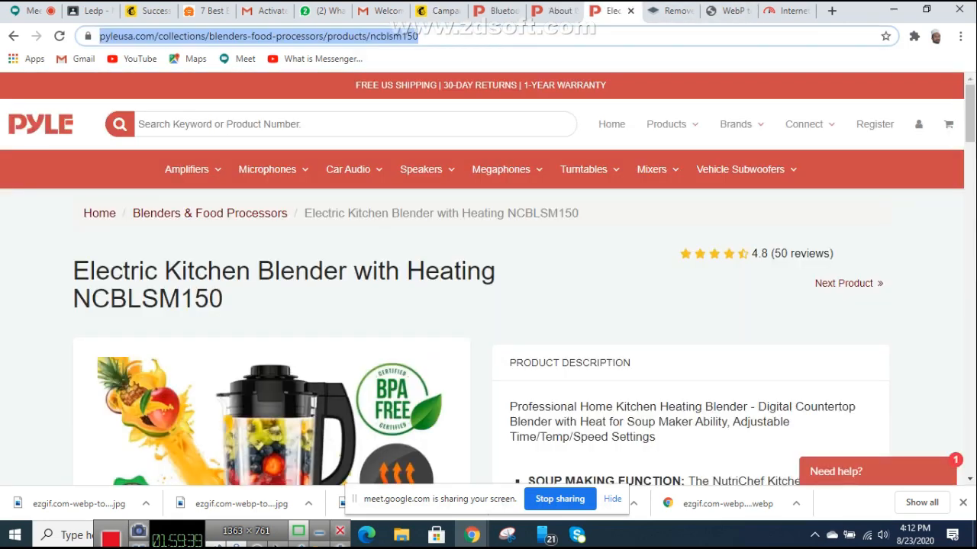
left_click(155, 36)
left_click_drag(187, 36, 99, 35)
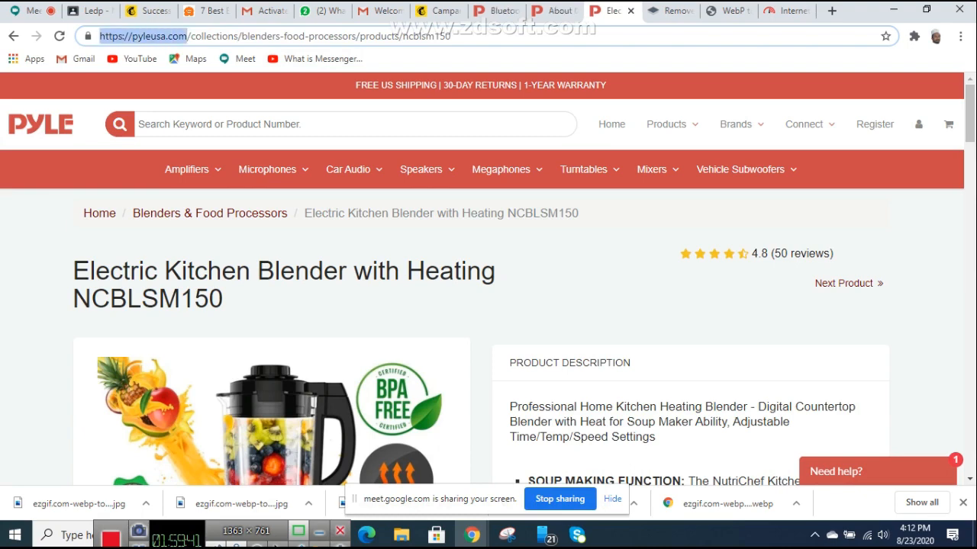
right_click(128, 35)
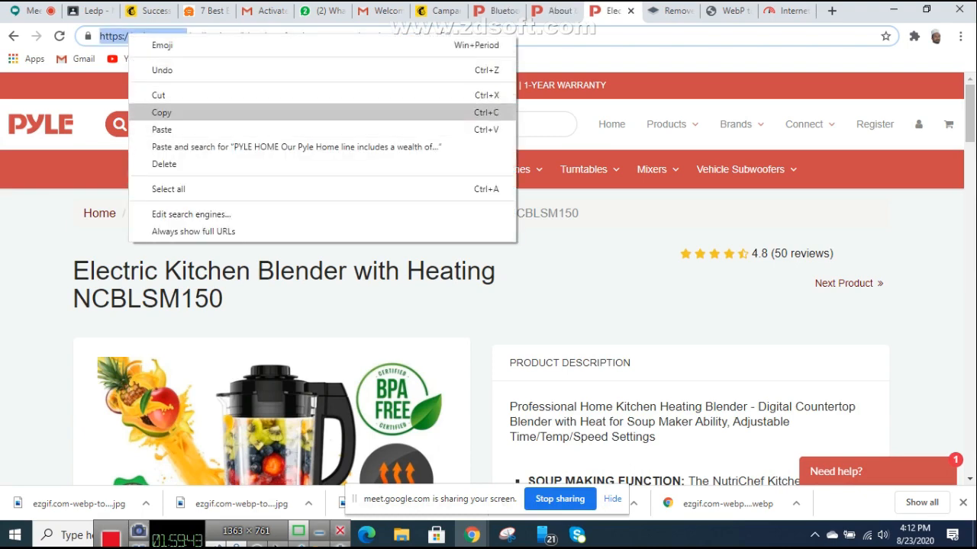
left_click(162, 111)
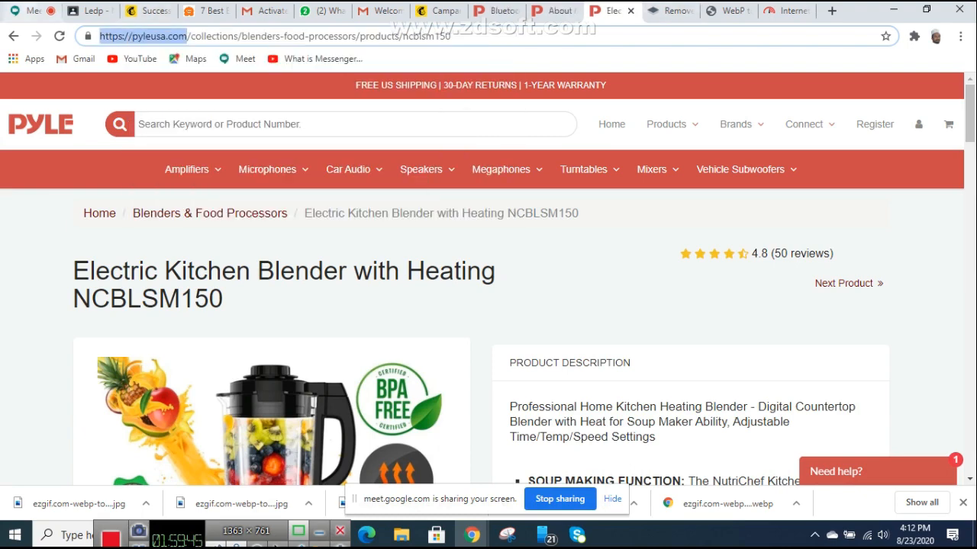
left_click(23, 11)
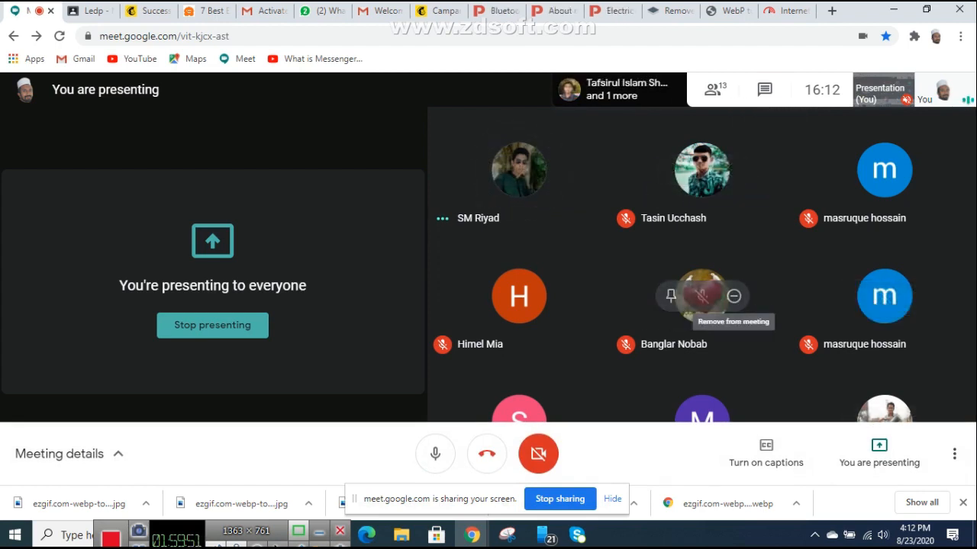
Step: Show the Meet participant list and scroll through the 13 participants
left_click(712, 95)
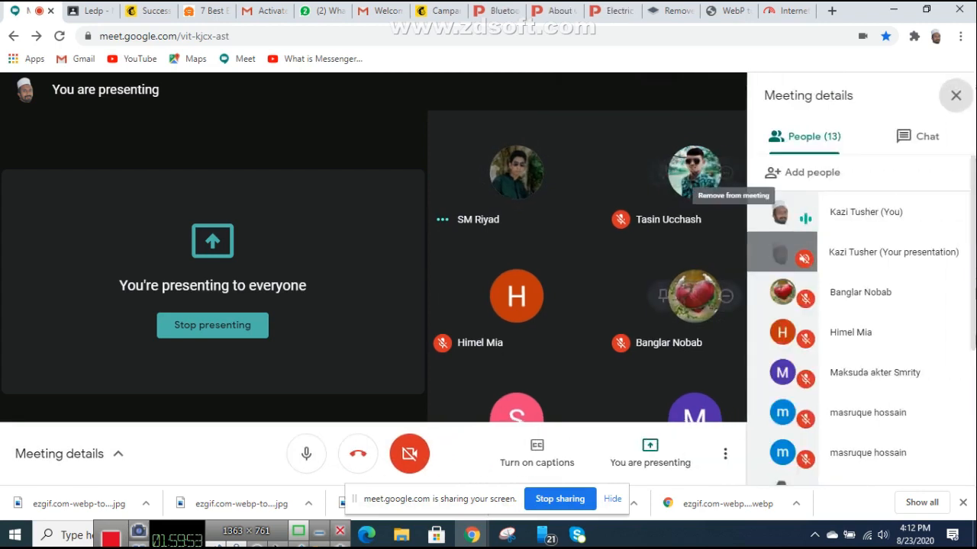
scroll(862, 343, "down", 5)
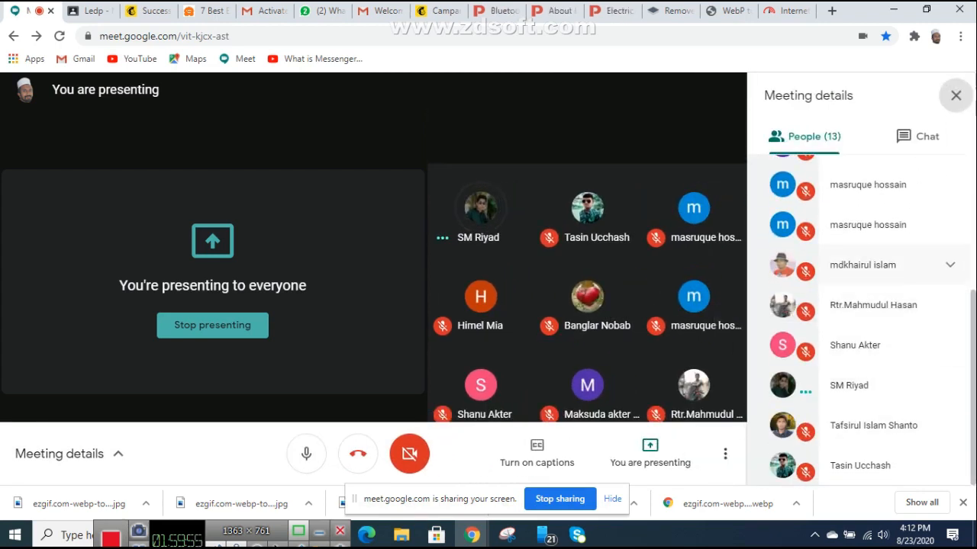
scroll(870, 320, "up", 1)
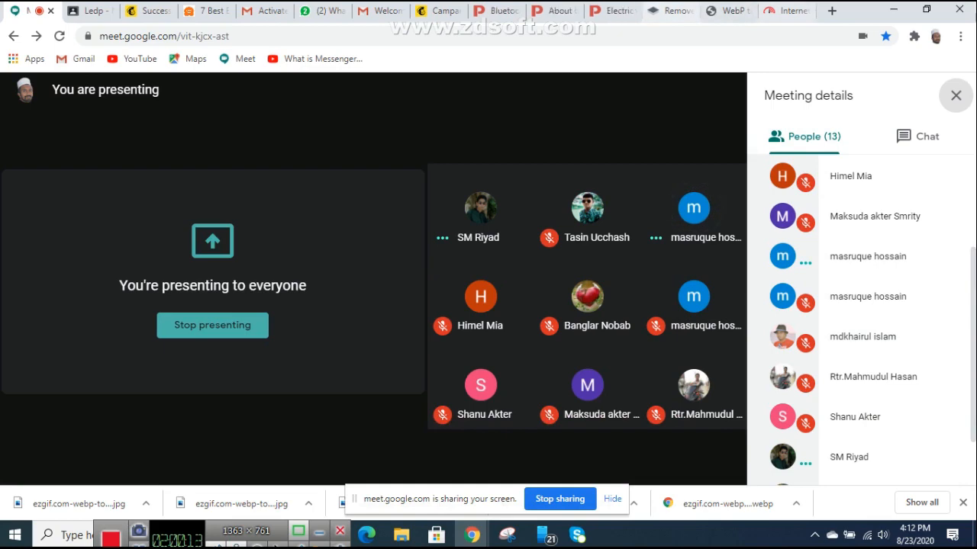
left_click(728, 11)
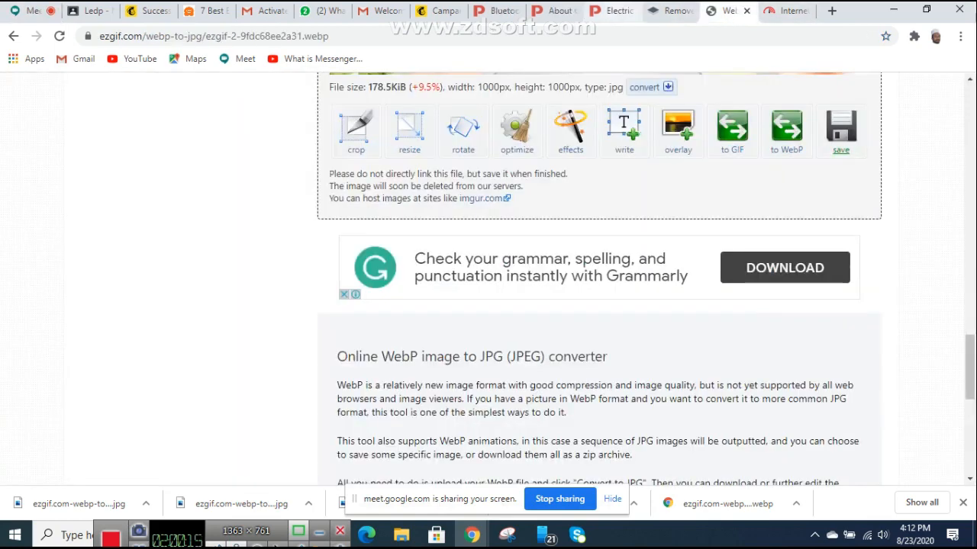
left_click(613, 11)
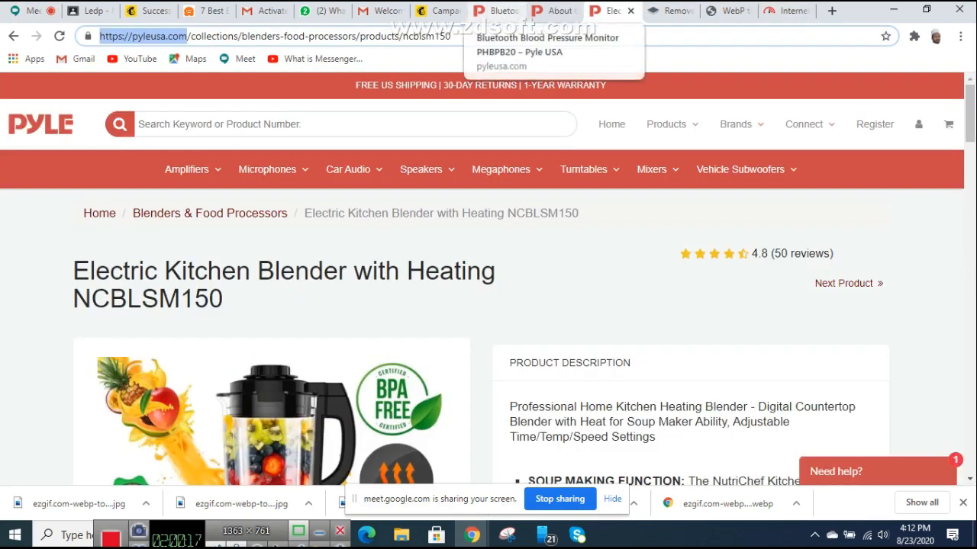
left_click(441, 11)
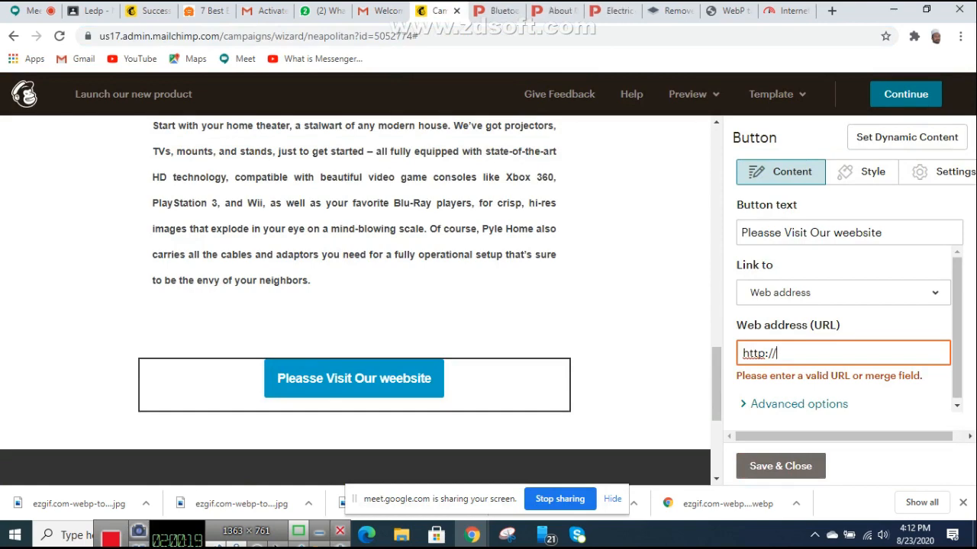
key("ctrl+a")
key("ctrl+v")
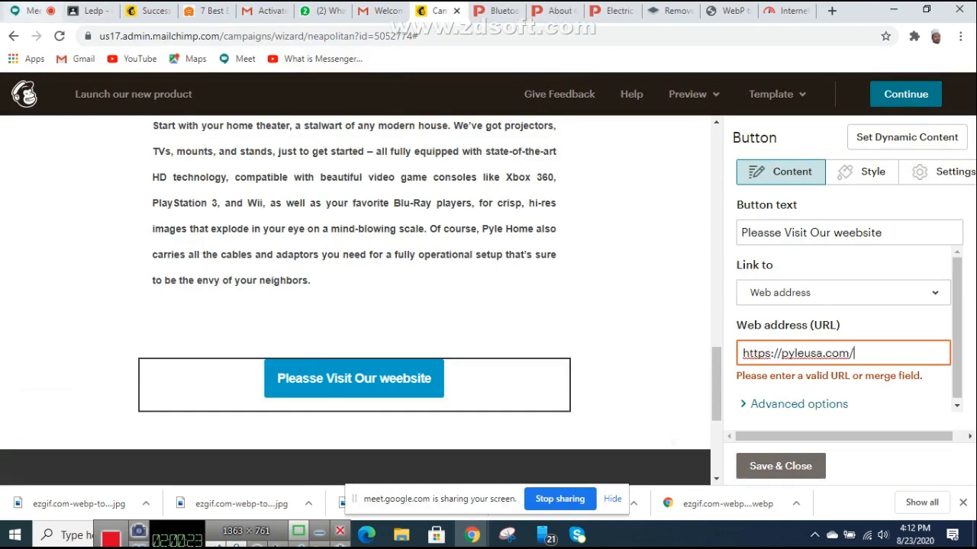
left_click(30, 10)
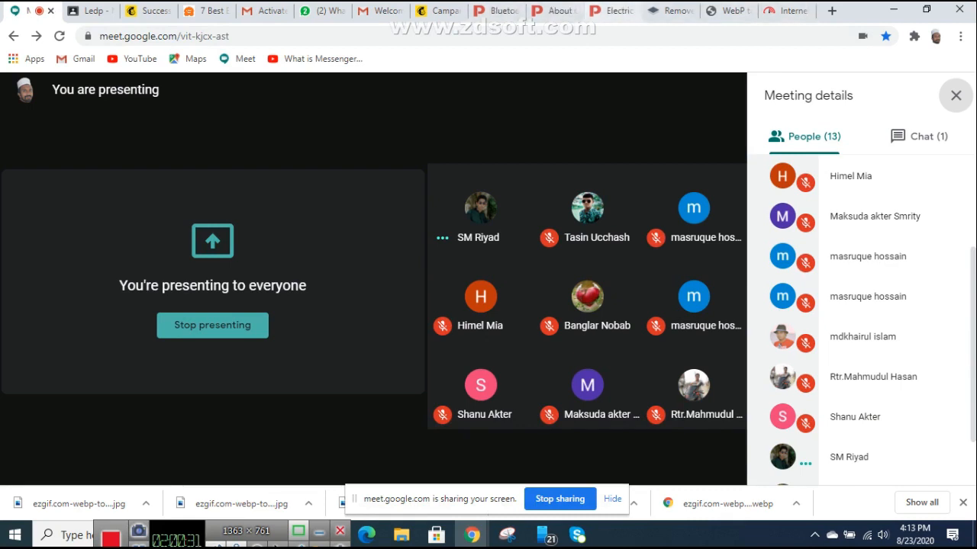
left_click(440, 11)
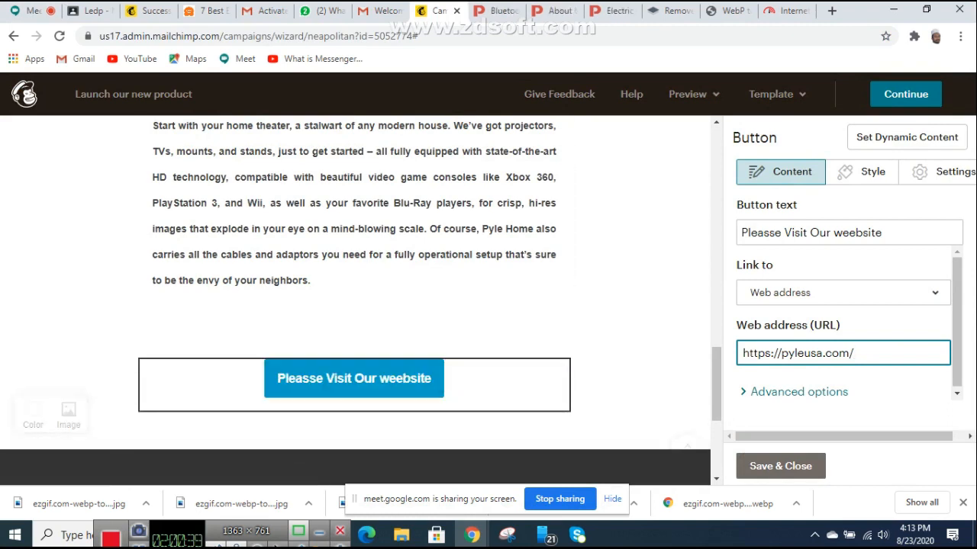
Step: Expand the website button's Advanced link options and confirm 'Open in a new window' is ticked
left_click(799, 393)
scroll(798, 392, "down", 2)
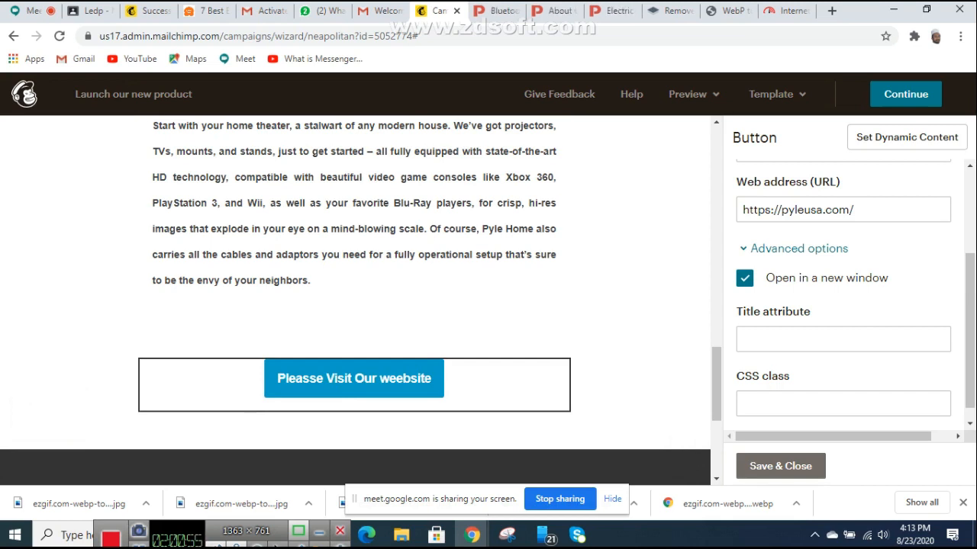
scroll(843, 290, "down", 1)
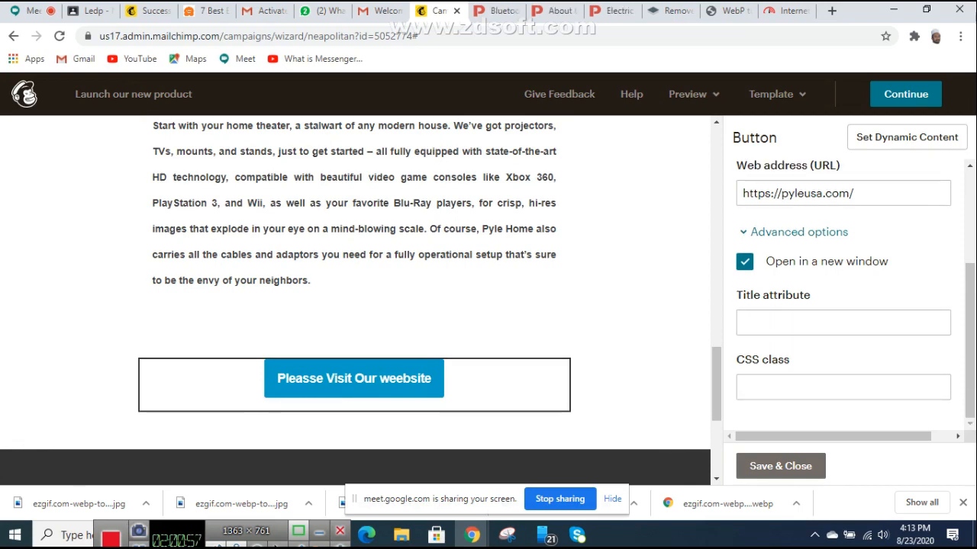
scroll(489, 382, "up", 3)
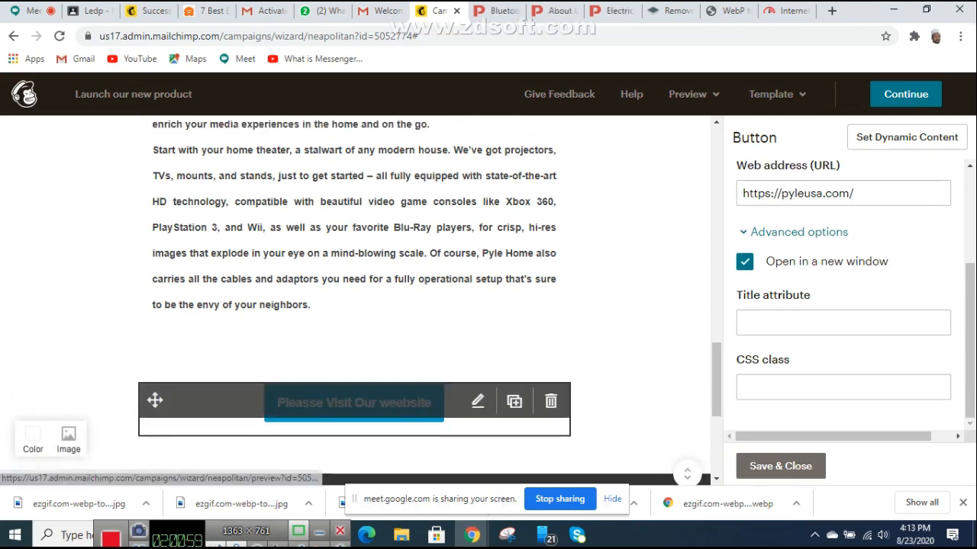
scroll(843, 305, "up", 3)
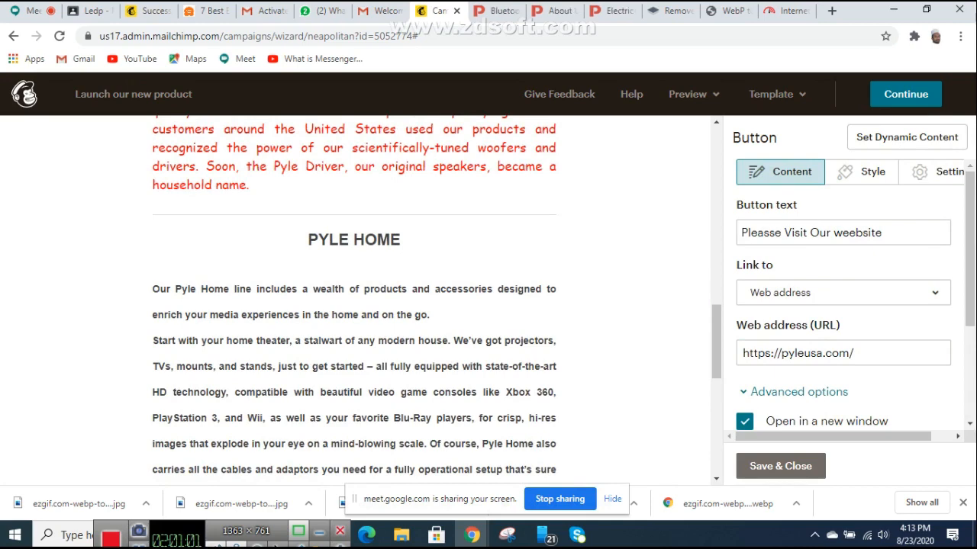
scroll(354, 305, "down", 4)
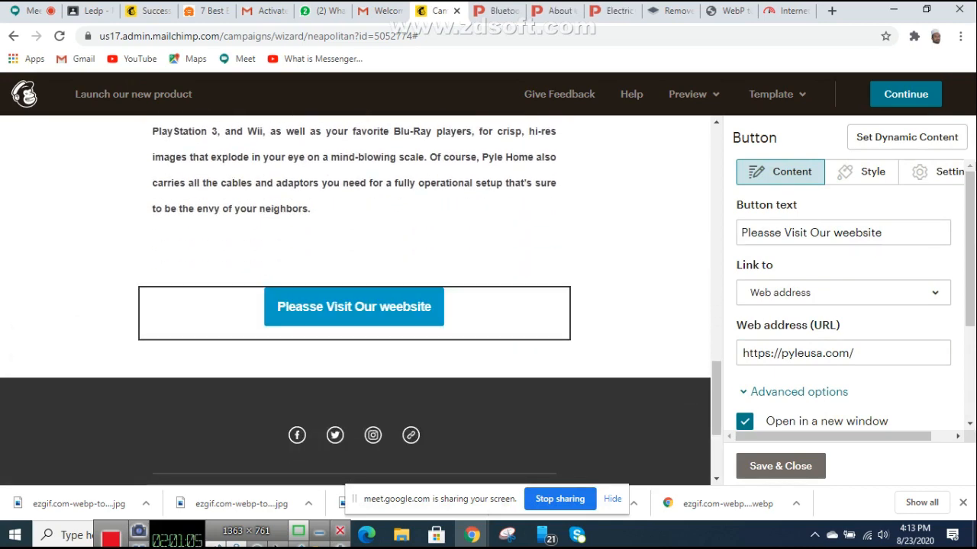
Step: Round the website button's corners with the slider, leaving Border as None
left_click(861, 172)
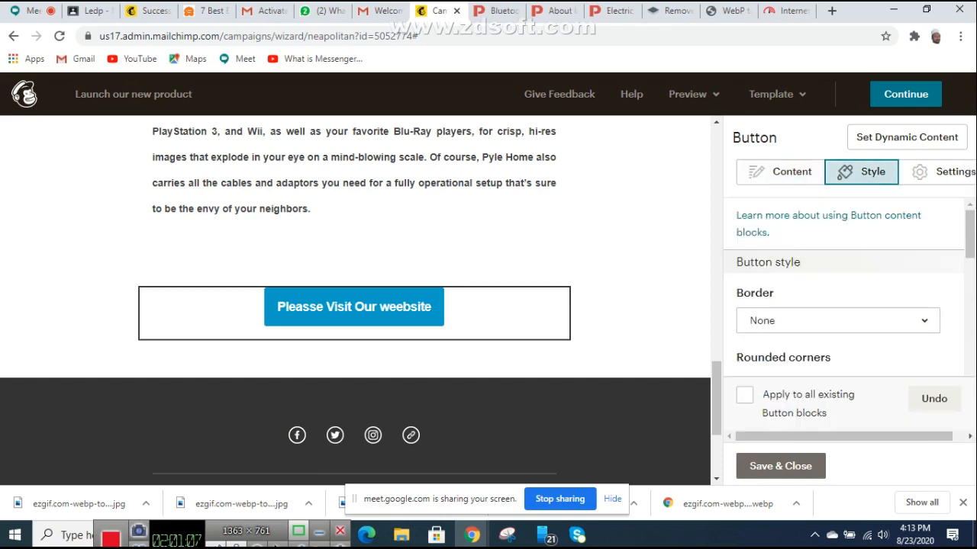
left_click(838, 322)
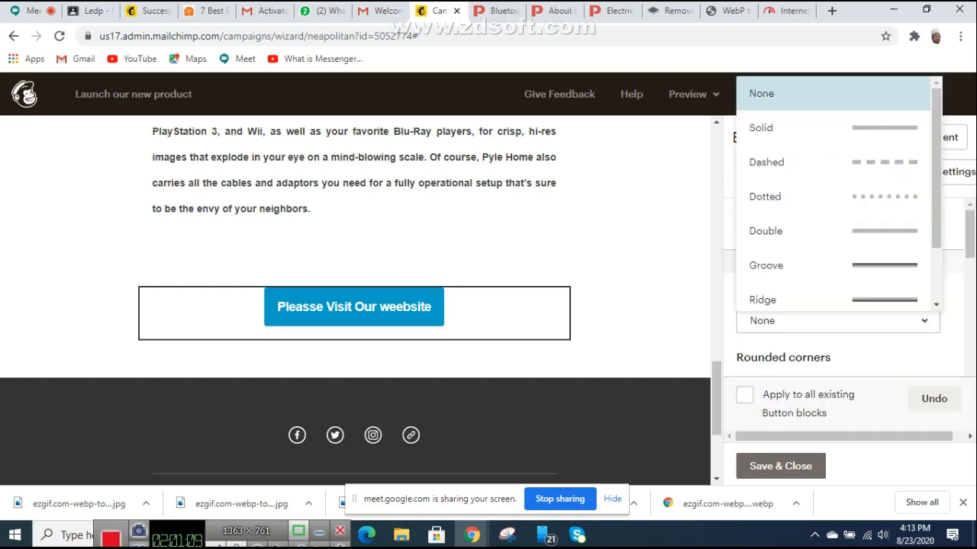
scroll(840, 252, "down", 1)
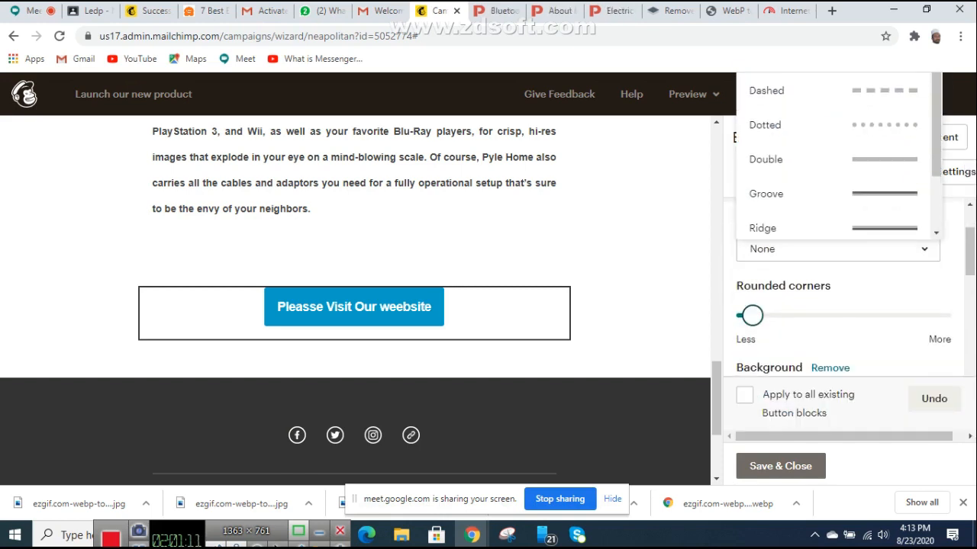
left_click_drag(751, 315, 806, 315)
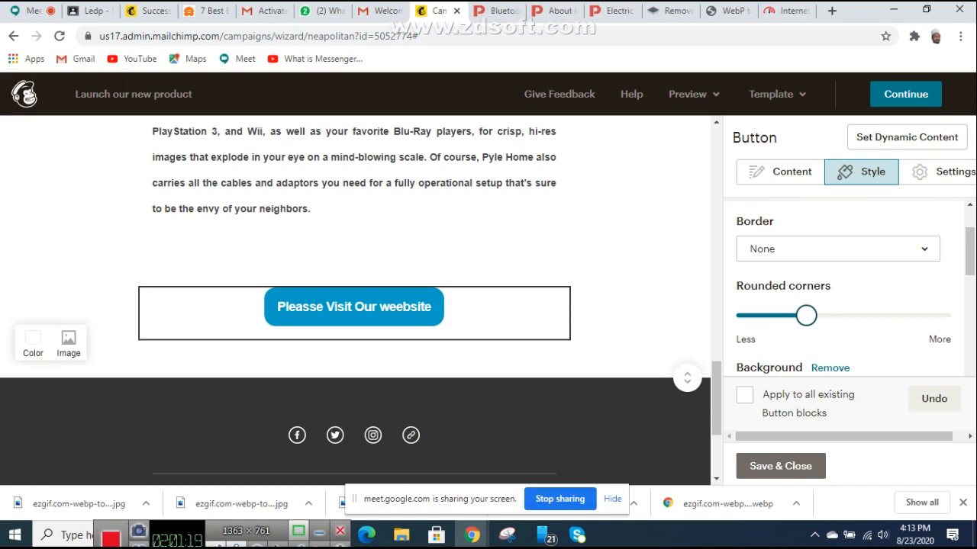
scroll(843, 288, "up", 1)
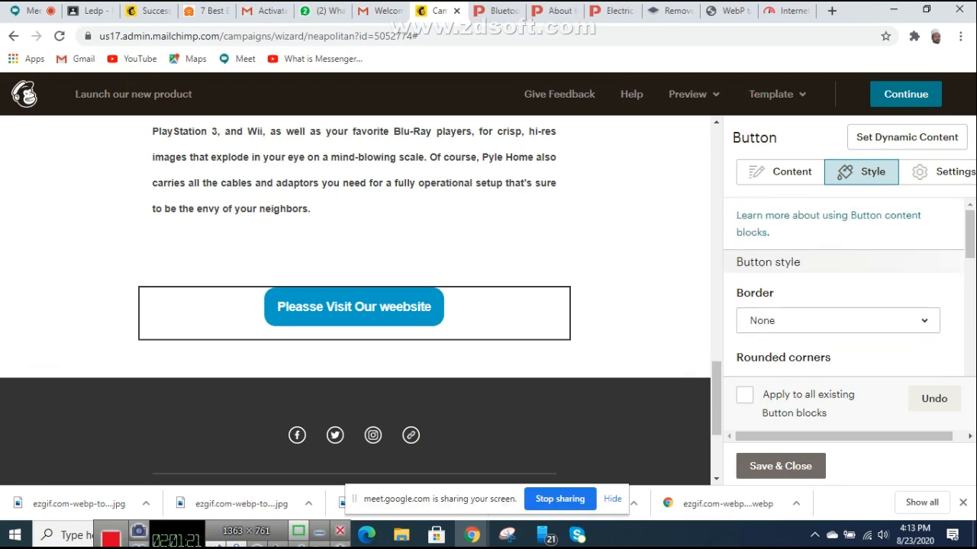
Step: Review the button's text and link, then bring up its alignment and width settings
left_click(786, 172)
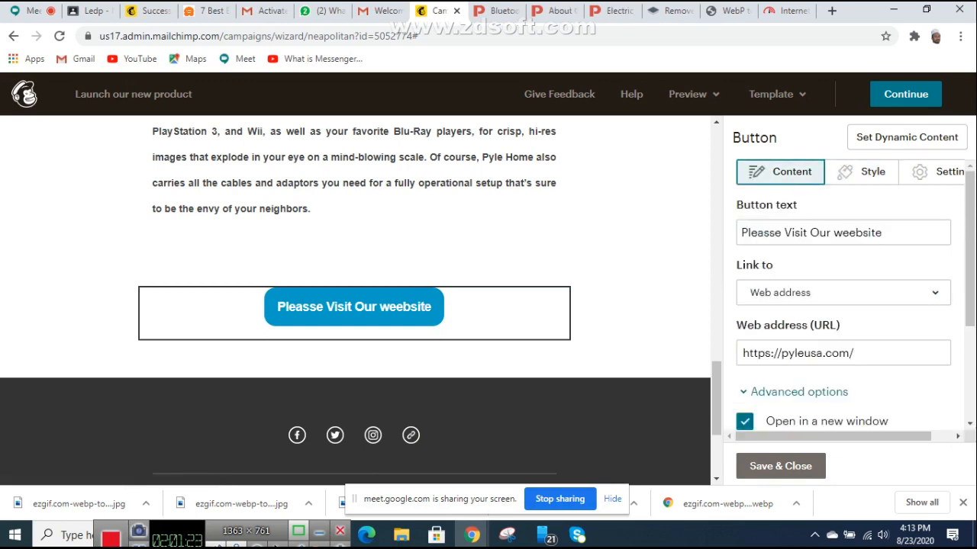
scroll(844, 297, "down", 3)
scroll(844, 297, "up", 3)
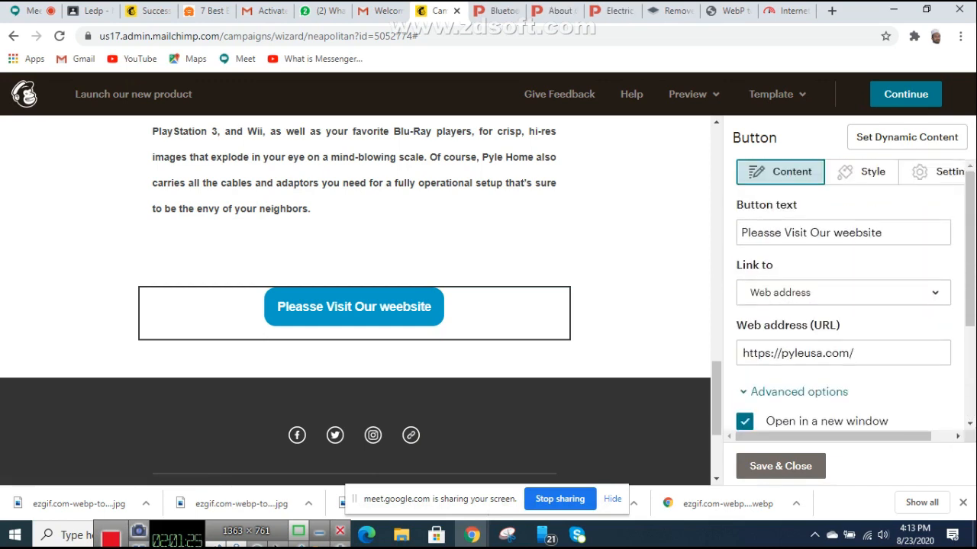
left_click(937, 173)
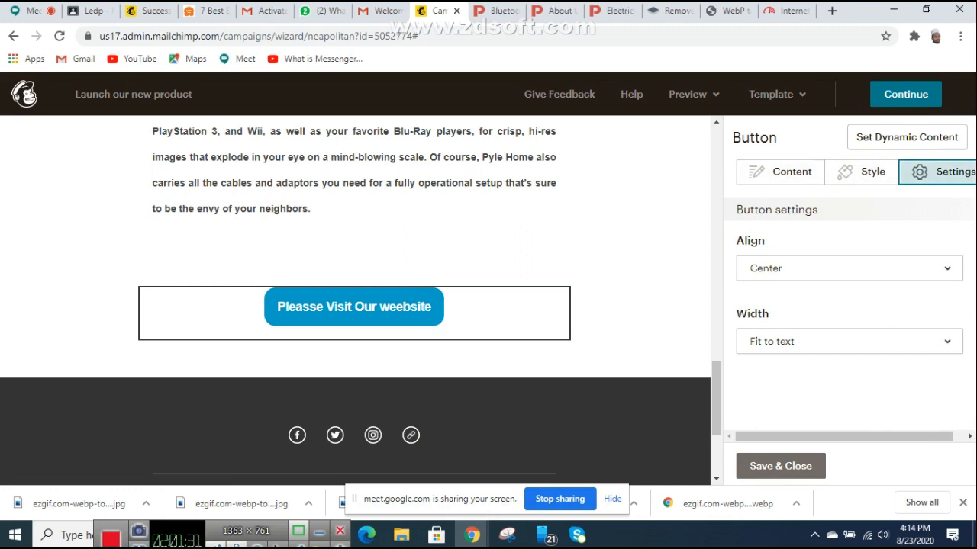
Step: Try Right alignment for the website button, then set it back to Center
left_click(848, 269)
left_click(849, 371)
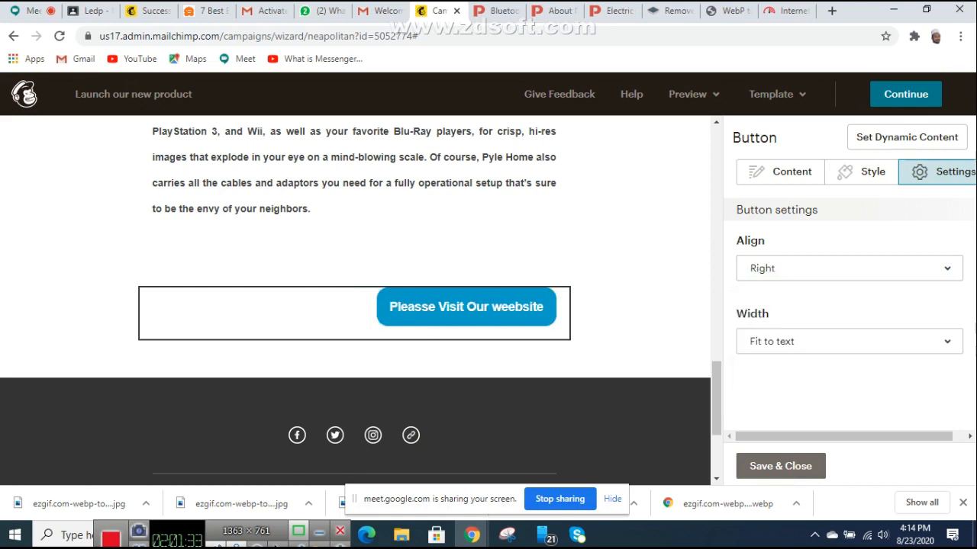
left_click(849, 269)
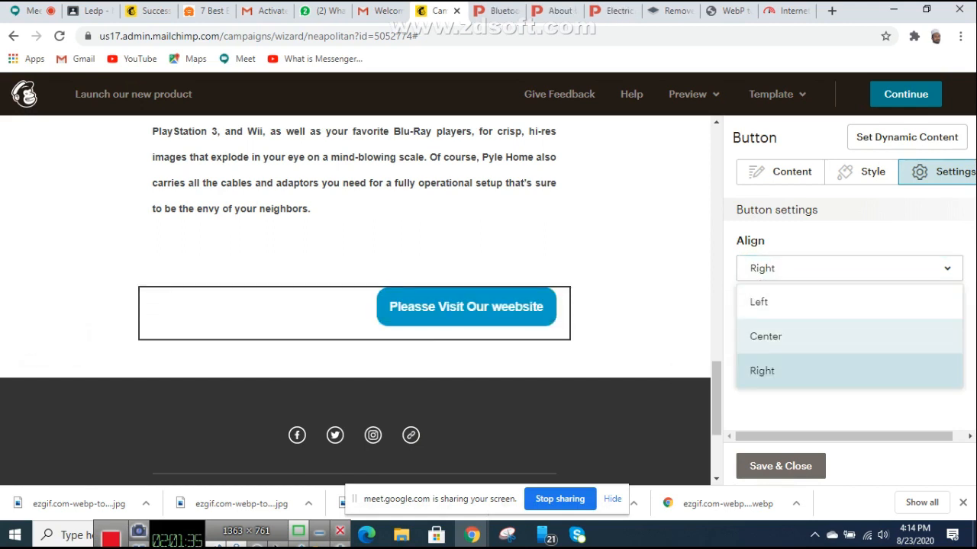
left_click(849, 336)
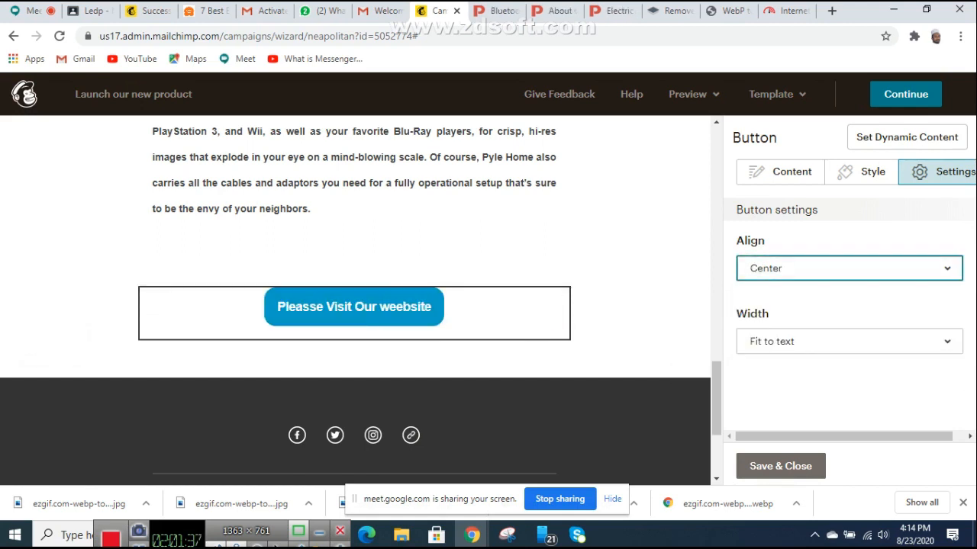
Step: Change the website button's background colour from blue to orange-red #e03307
left_click(861, 171)
scroll(844, 305, "down", 3)
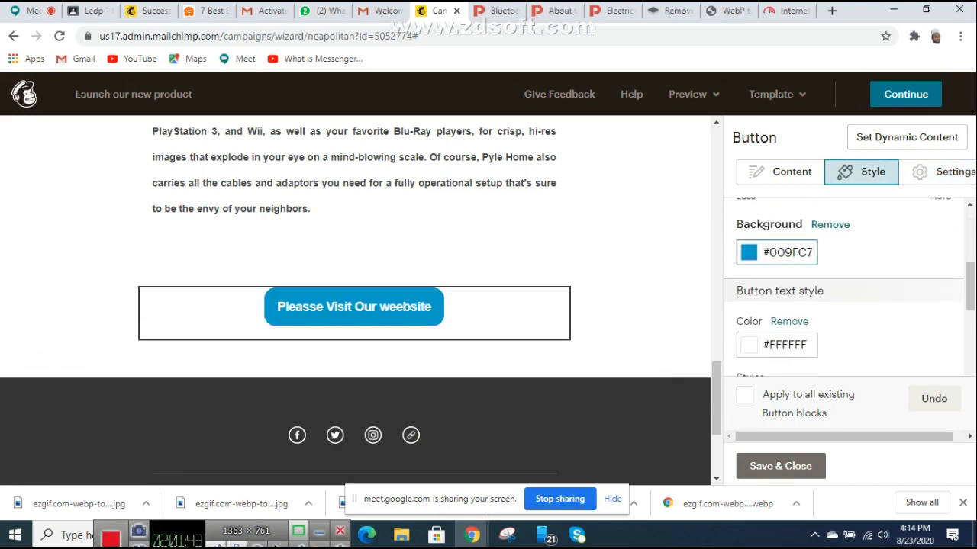
left_click(748, 253)
left_click_drag(861, 283, 860, 239)
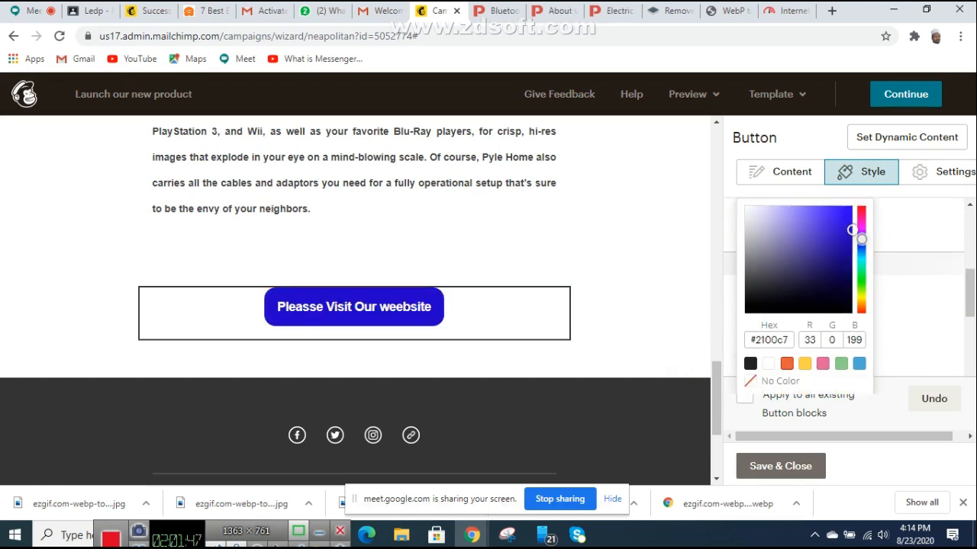
left_click(787, 363)
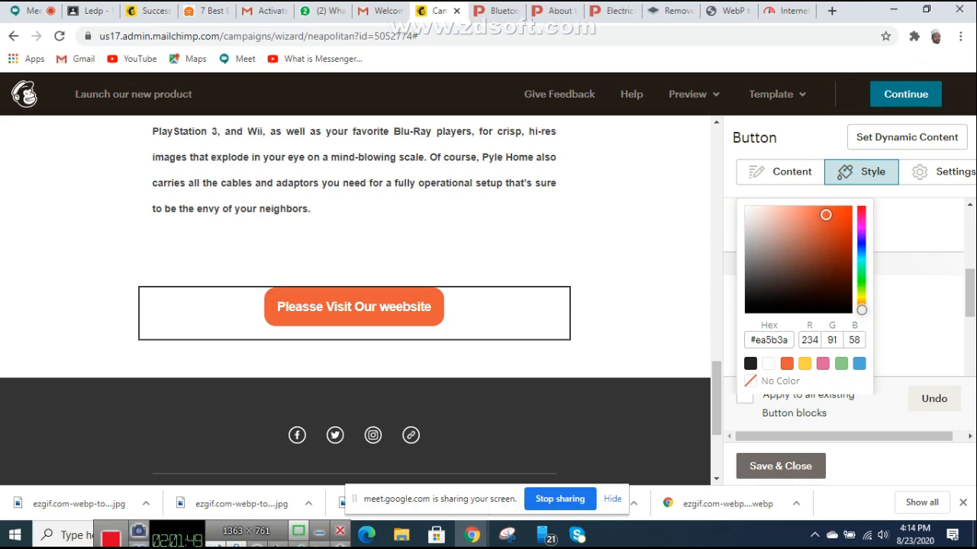
left_click_drag(826, 215, 849, 219)
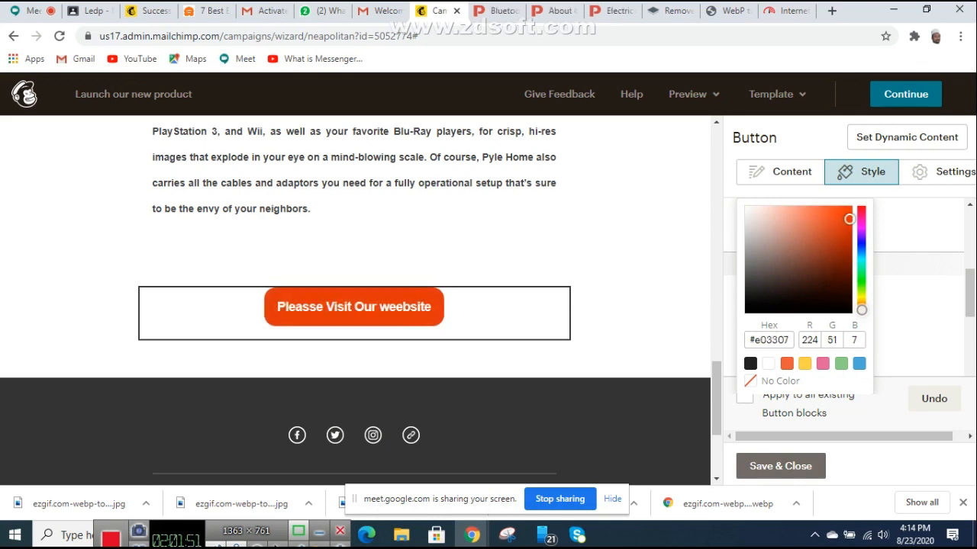
left_click(916, 312)
scroll(610, 305, "up", 2)
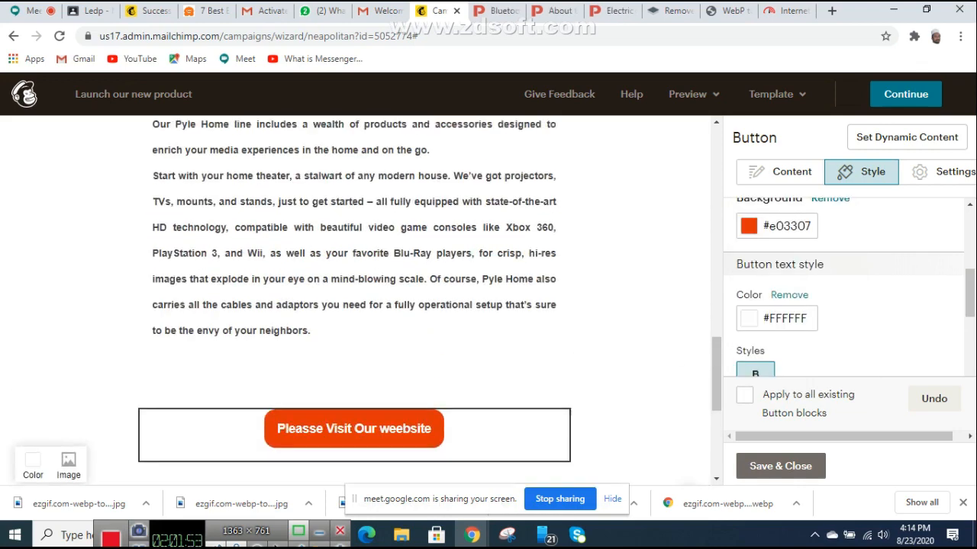
scroll(354, 302, "up", 15)
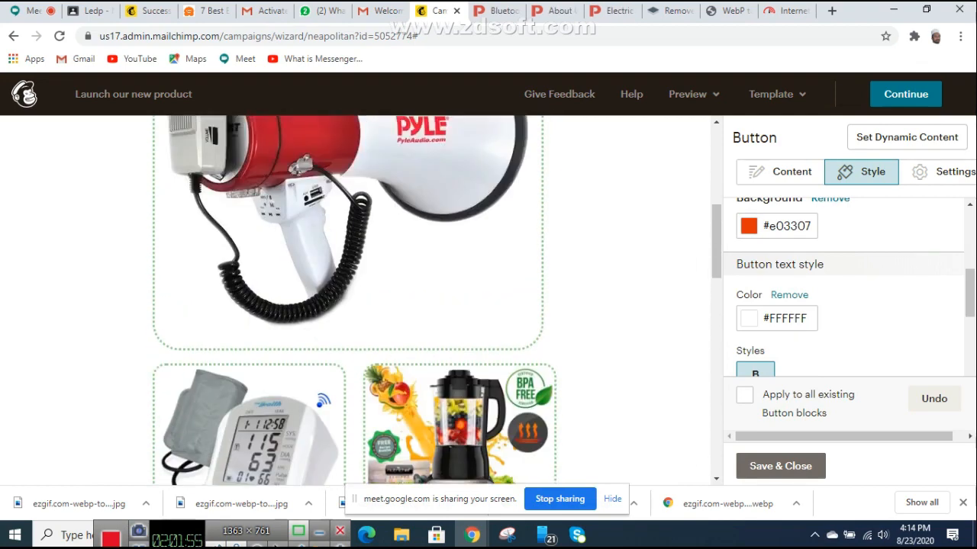
scroll(354, 302, "up", 1)
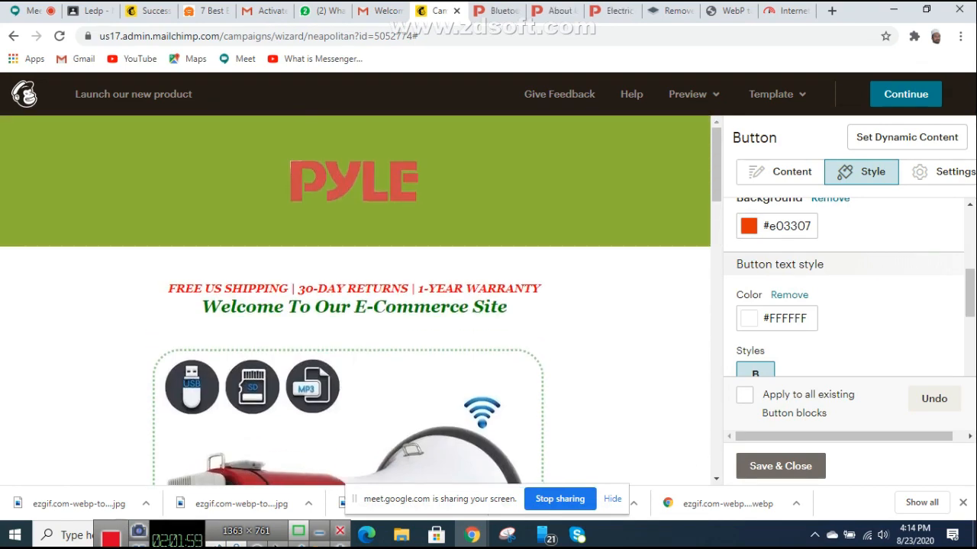
scroll(355, 301, "down", 8)
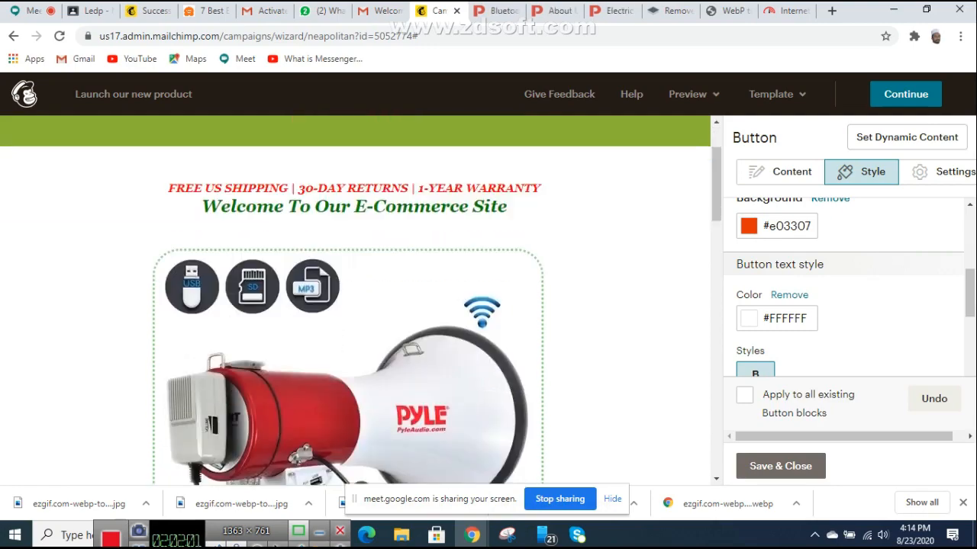
scroll(355, 302, "down", 5)
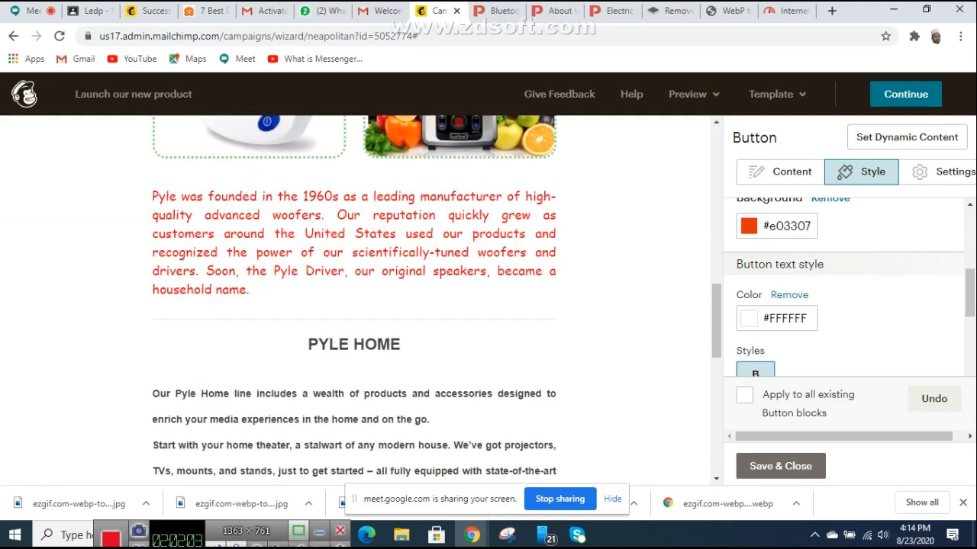
scroll(355, 302, "down", 4)
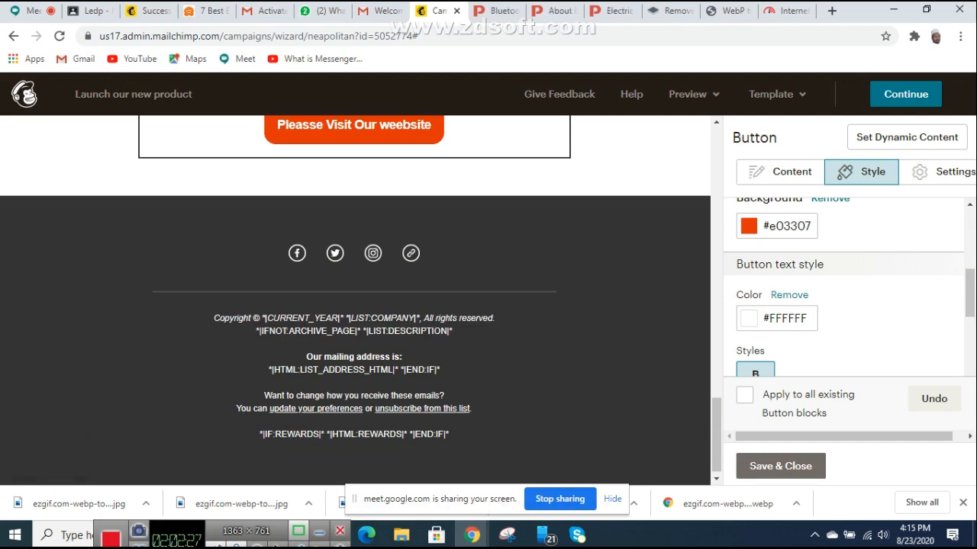
Step: Open the footer's Social Follow block for editing, then go to the Pyle blender product page
left_click_drag(722, 301, 750, 301)
scroll(367, 321, "down", 2)
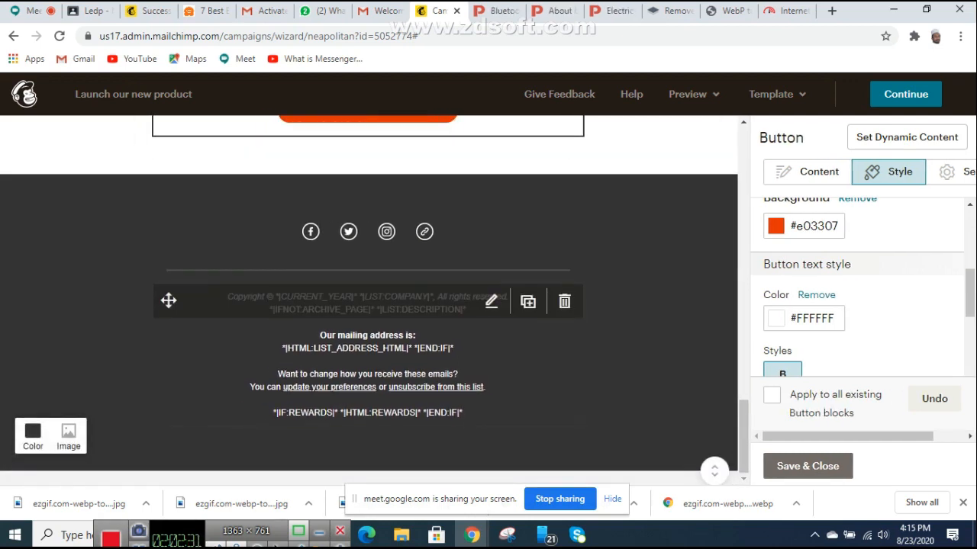
scroll(367, 320, "up", 2)
scroll(368, 367, "up", 1)
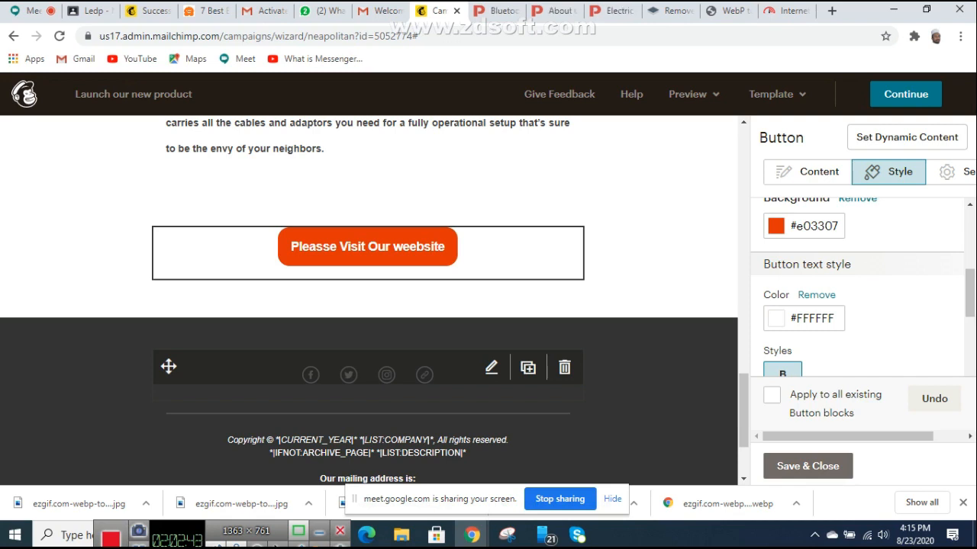
left_click(386, 374)
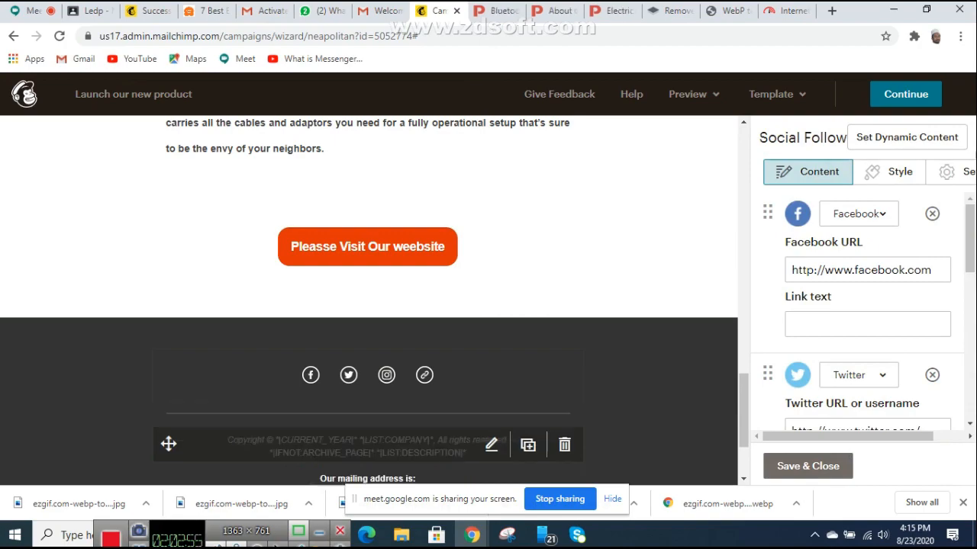
left_click(610, 11)
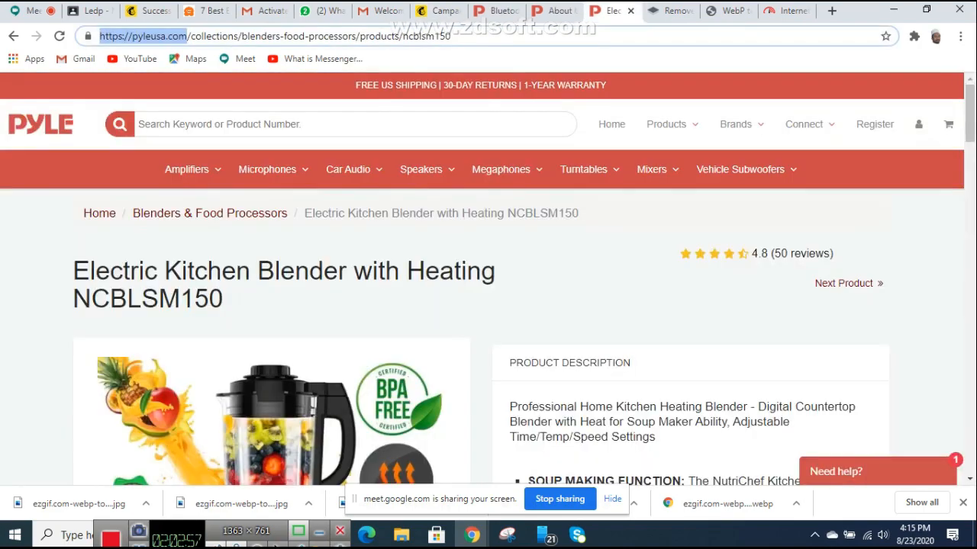
scroll(501, 95, "down", 10)
Step: Open Pyle's Facebook page from the product page footer and copy its URL
scroll(501, 95, "down", 10)
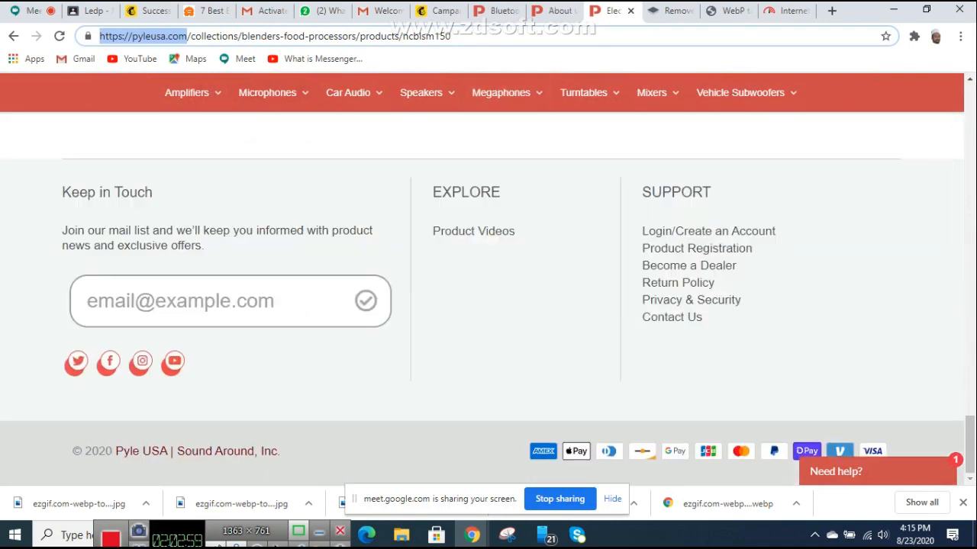
right_click(115, 365)
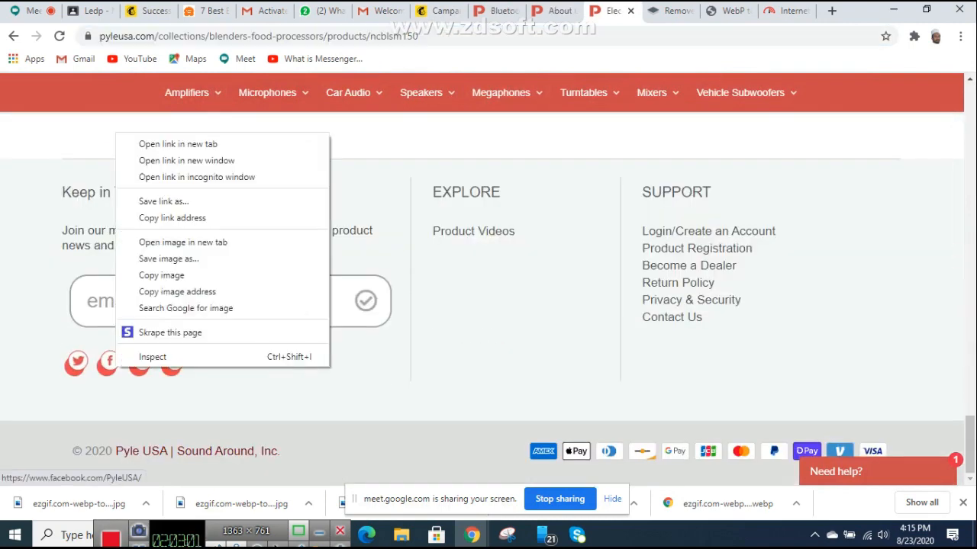
left_click(178, 143)
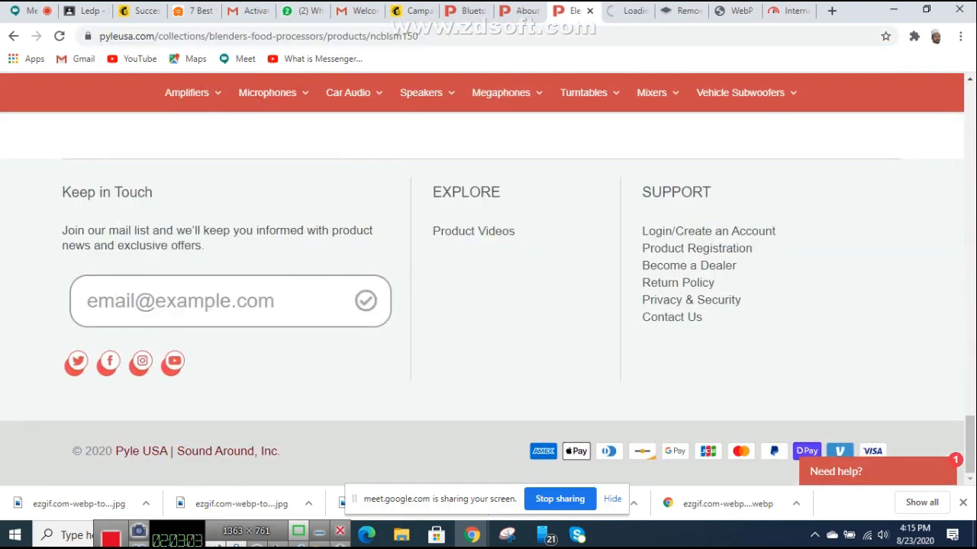
left_click(624, 11)
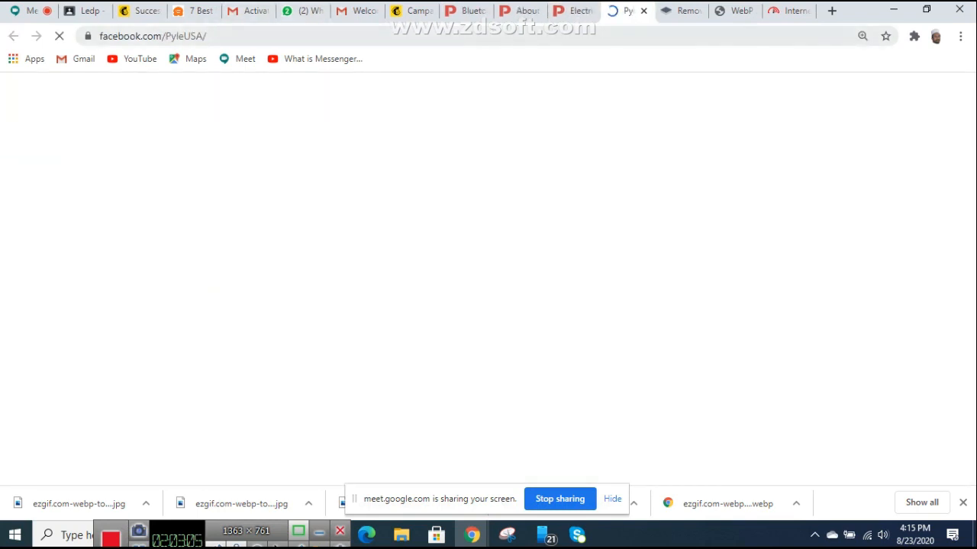
left_click(185, 36)
key("super+c")
right_click(185, 36)
left_click(218, 114)
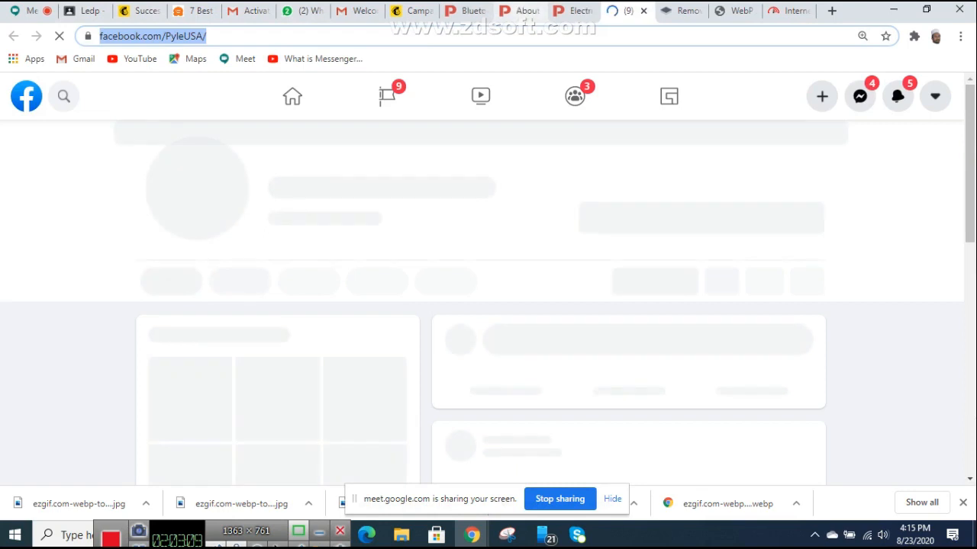
Step: Paste facebook.com/PyleUSA/ into the Social Follow block's Facebook URL field
left_click(574, 10)
left_click(412, 11)
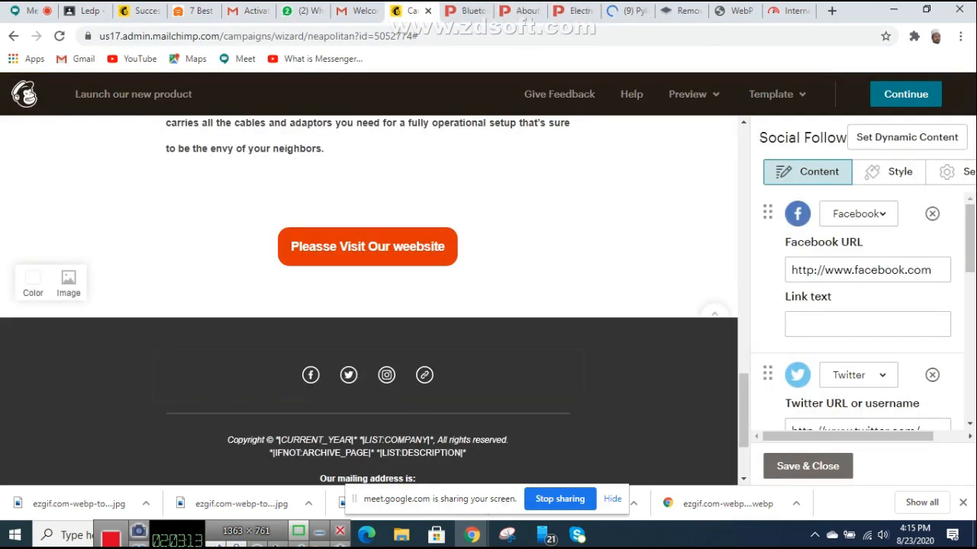
left_click(862, 270)
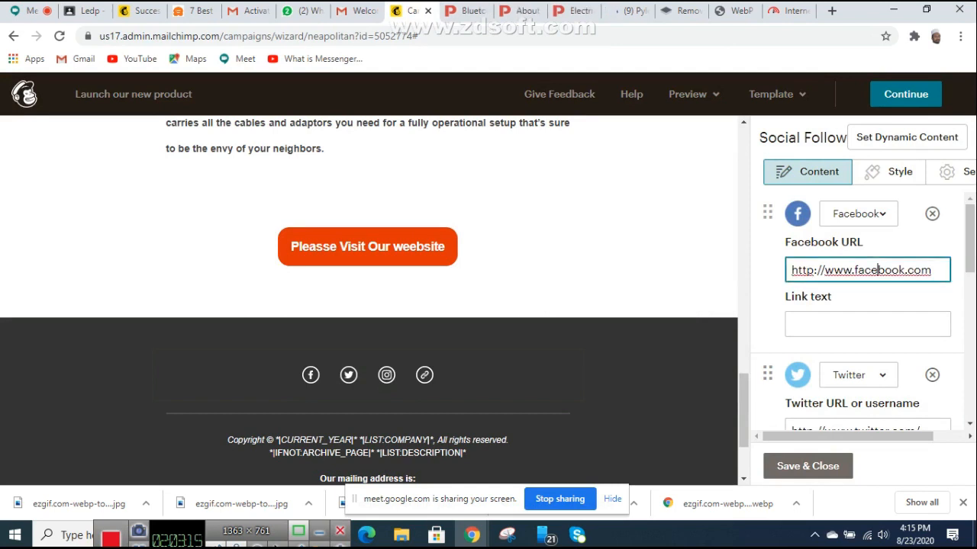
right_click(863, 273)
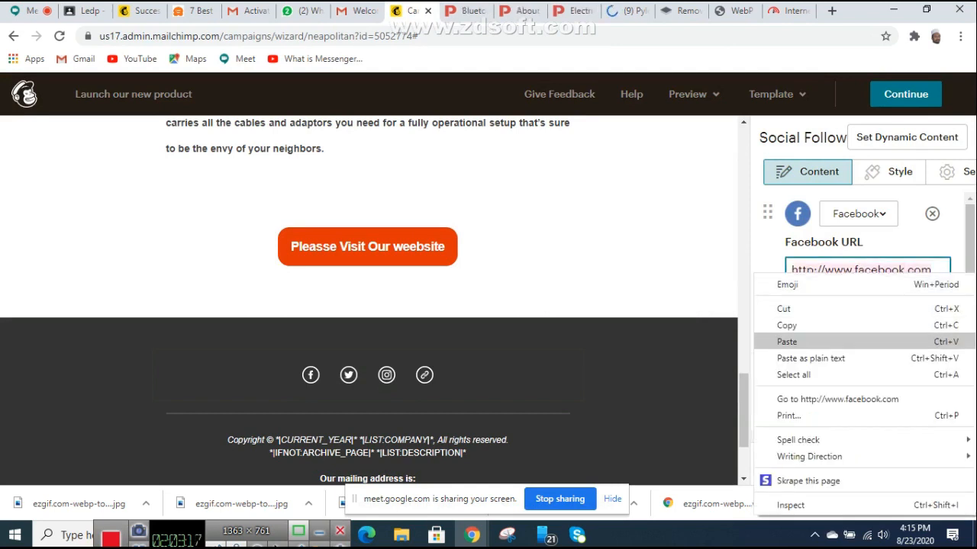
left_click(809, 341)
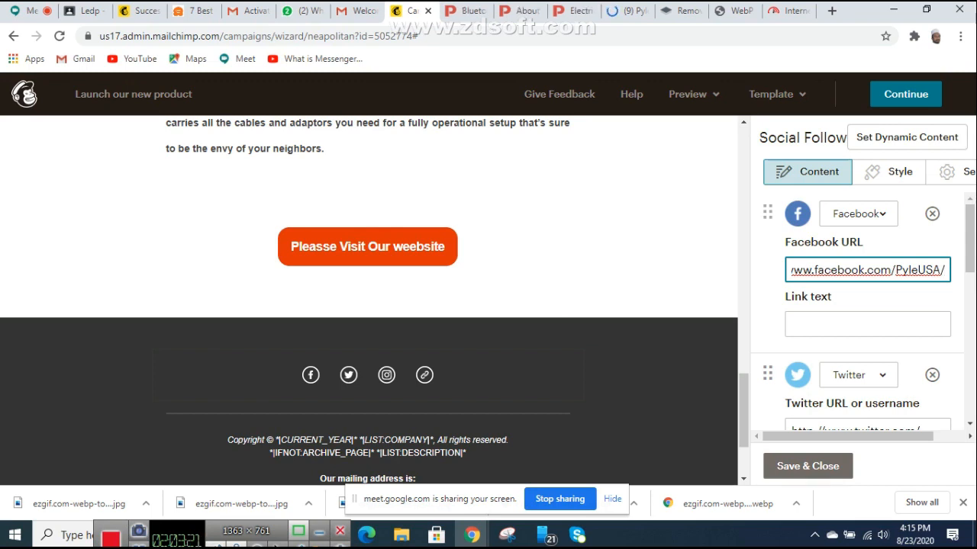
scroll(858, 328, "down", 1)
scroll(858, 328, "up", 1)
scroll(858, 328, "down", 1)
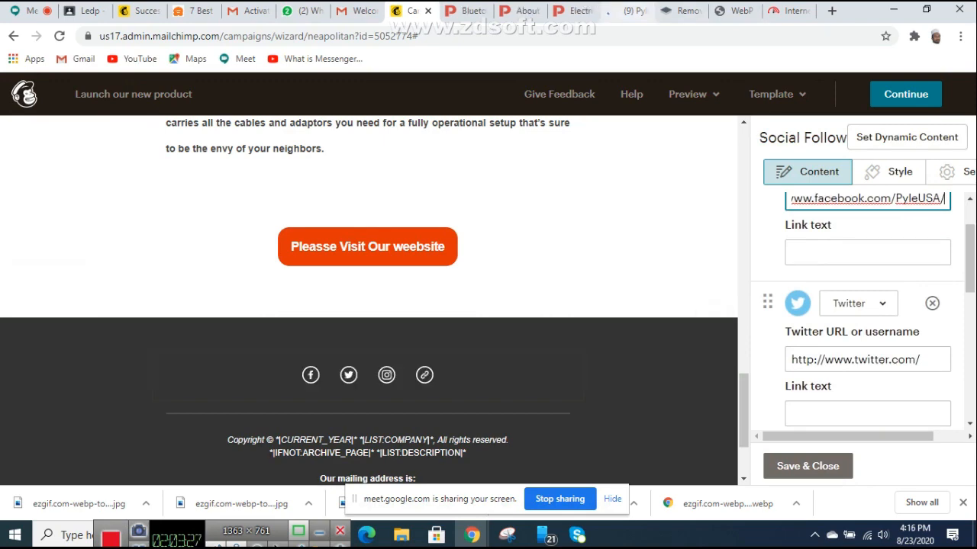
Step: Open Pyle's Twitter page from the product page footer and copy its address
left_click(635, 10)
left_click(677, 10)
scroll(489, 305, "down", 6)
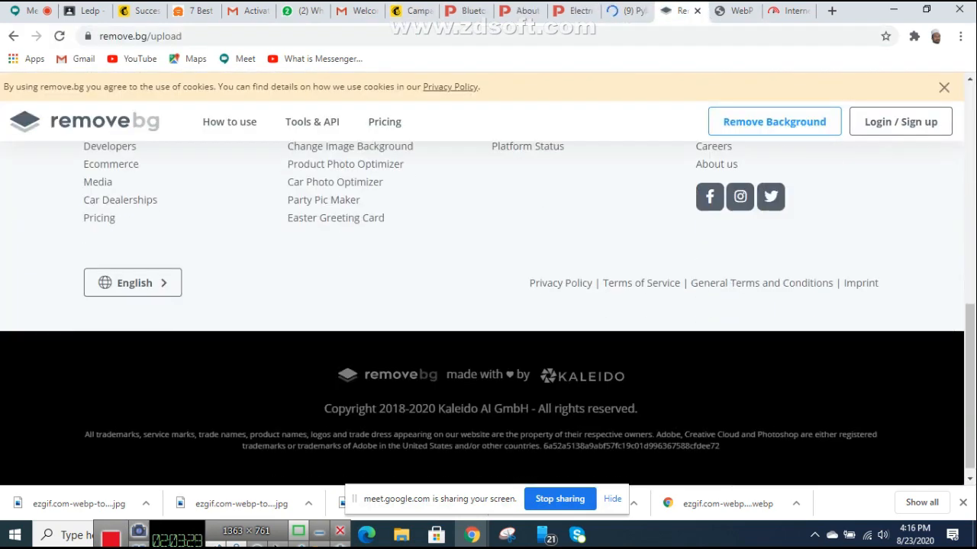
scroll(488, 305, "up", 3)
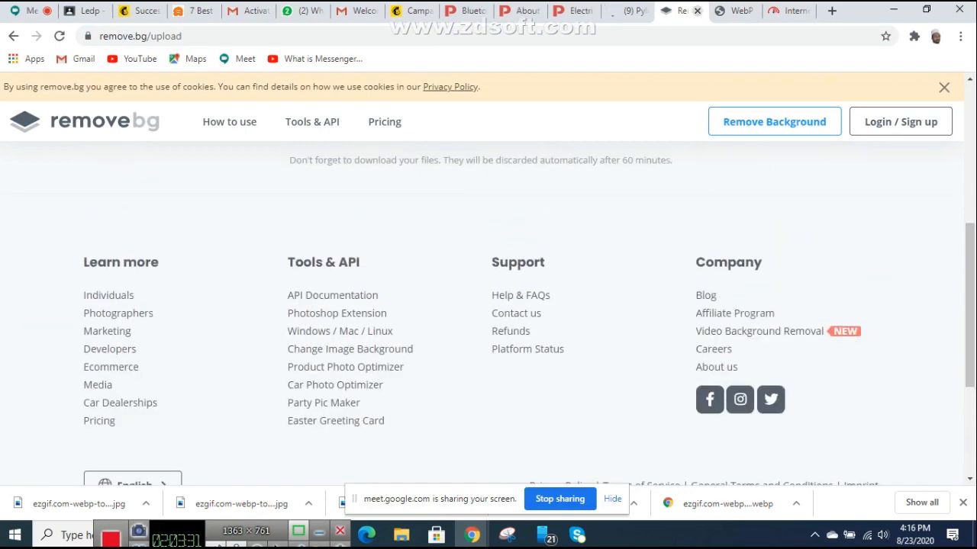
left_click(737, 10)
left_click(572, 11)
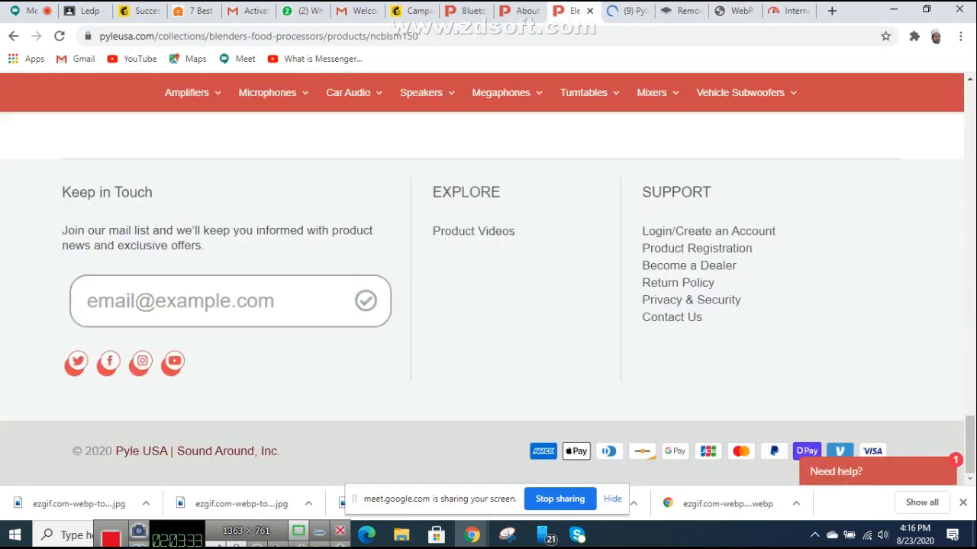
left_click(75, 362)
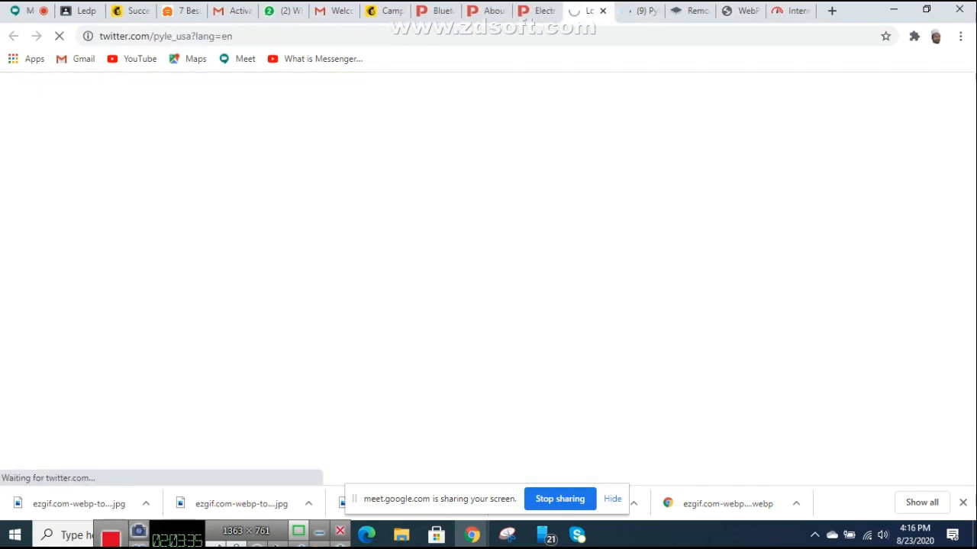
right_click(174, 36)
key("super+c")
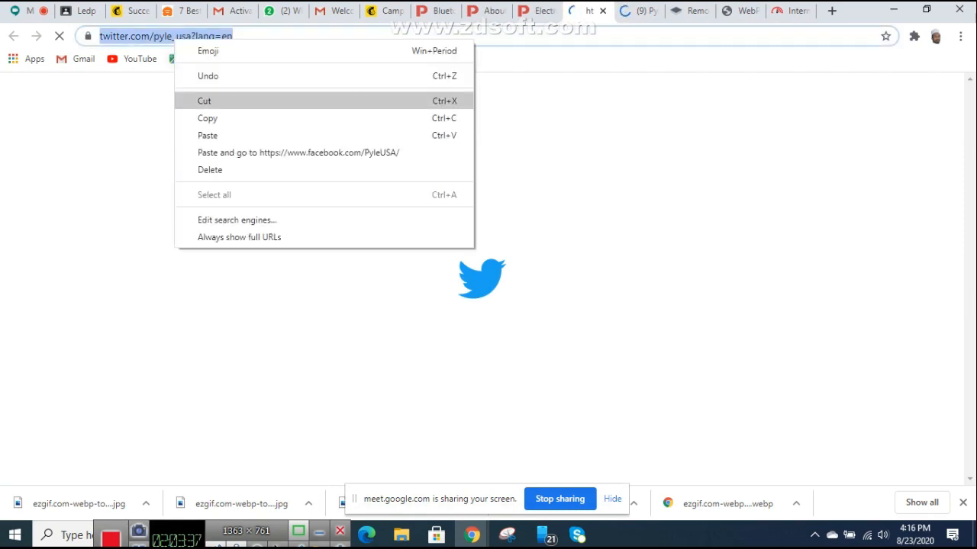
left_click(208, 118)
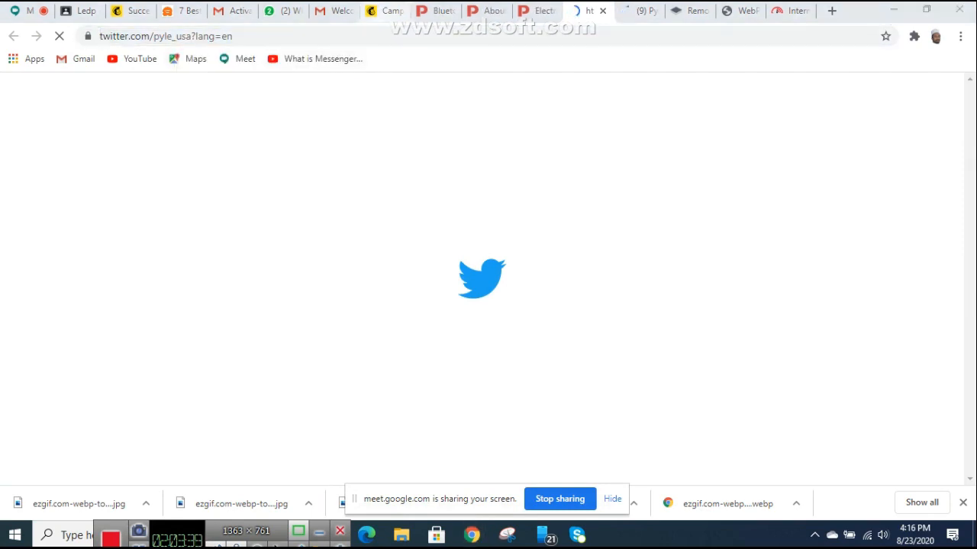
Step: Paste twitter.com/pyle_usa?lang=en into the Twitter URL field of the Social Follow block
left_click(385, 11)
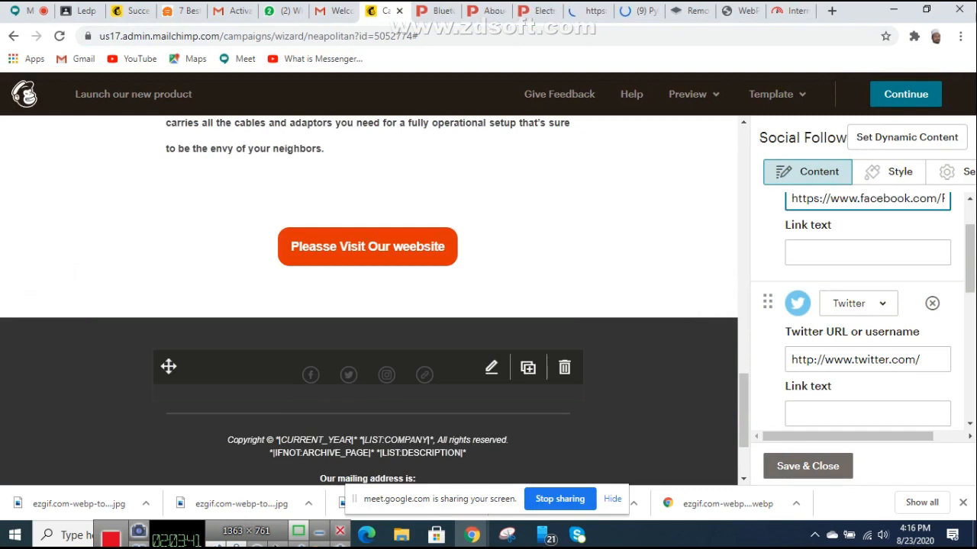
left_click(348, 374)
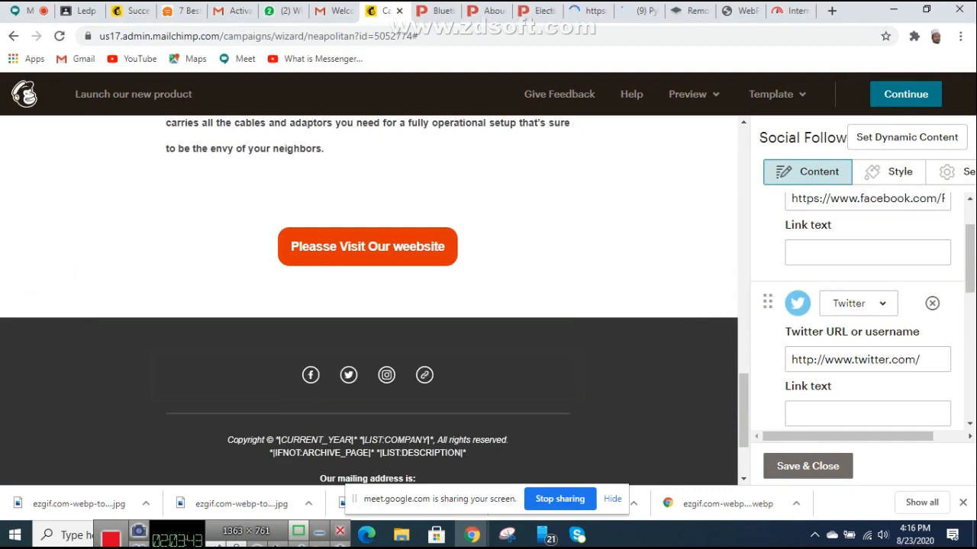
left_click(868, 360)
right_click(839, 359)
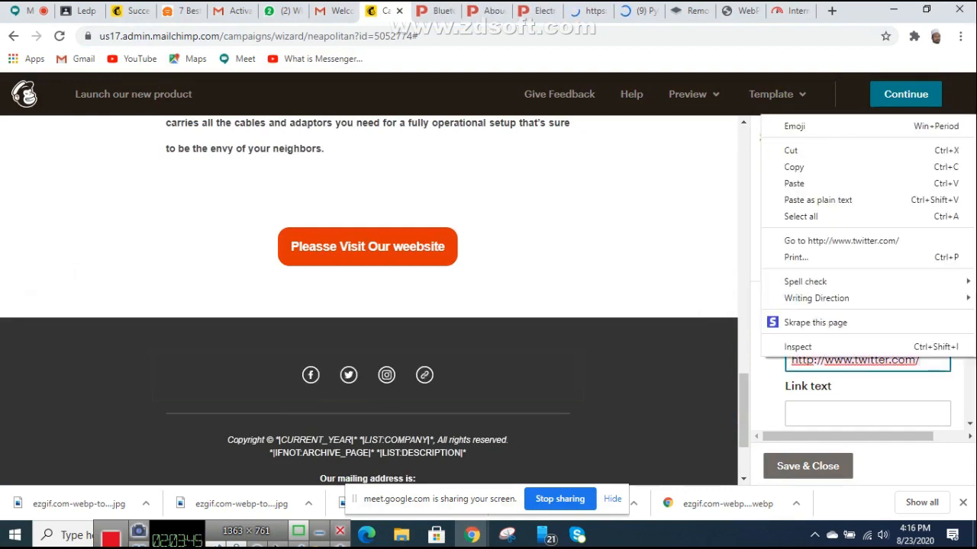
left_click(809, 183)
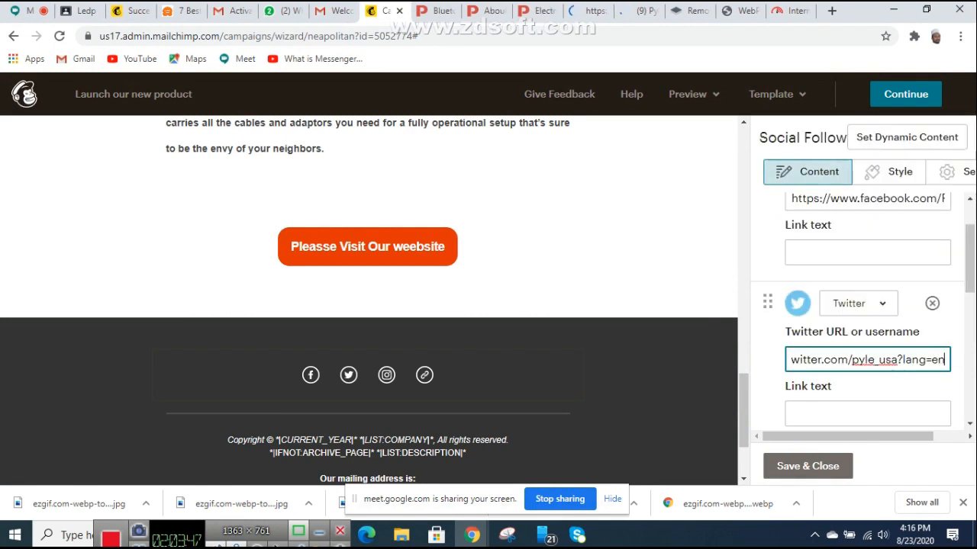
scroll(862, 306, "down", 2)
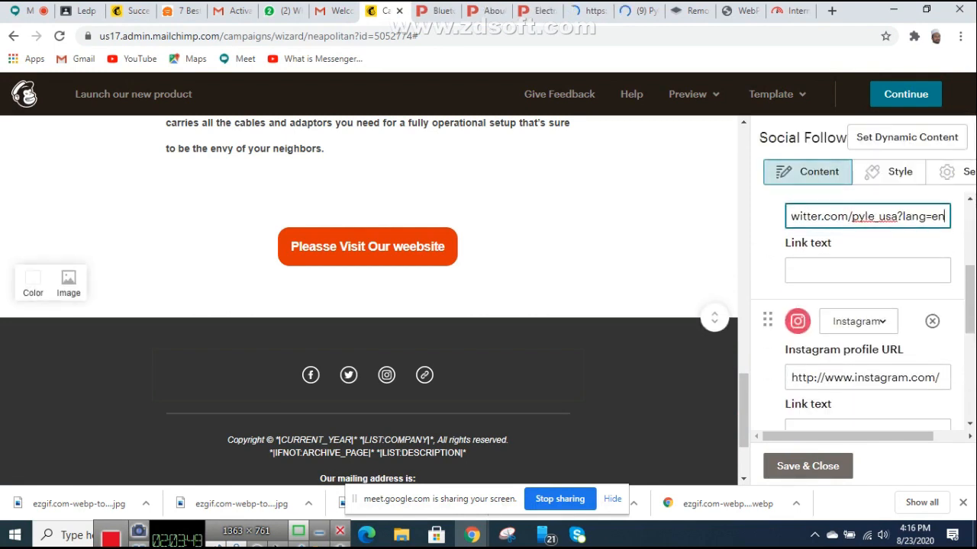
Step: Open Pyle's Instagram page from the product page footer and copy its address
left_click(535, 11)
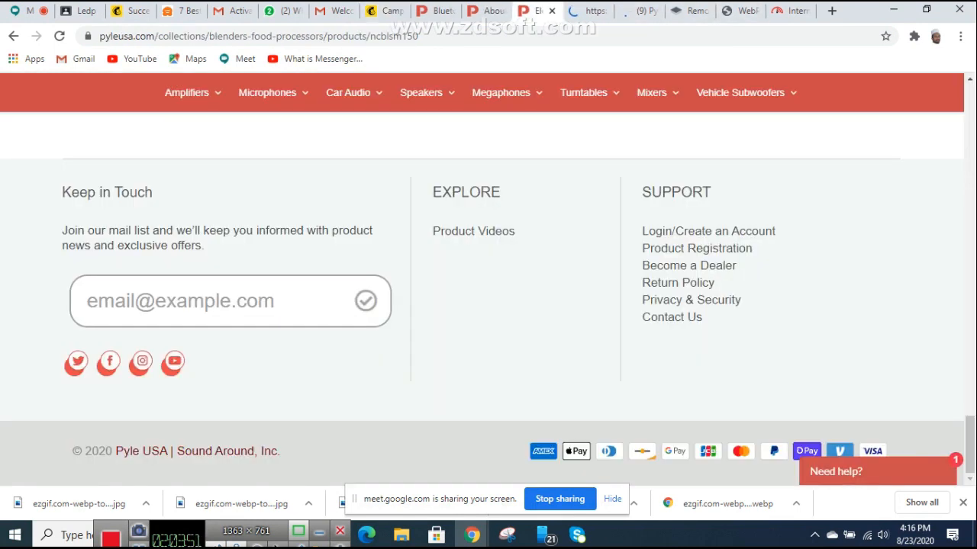
left_click(140, 362)
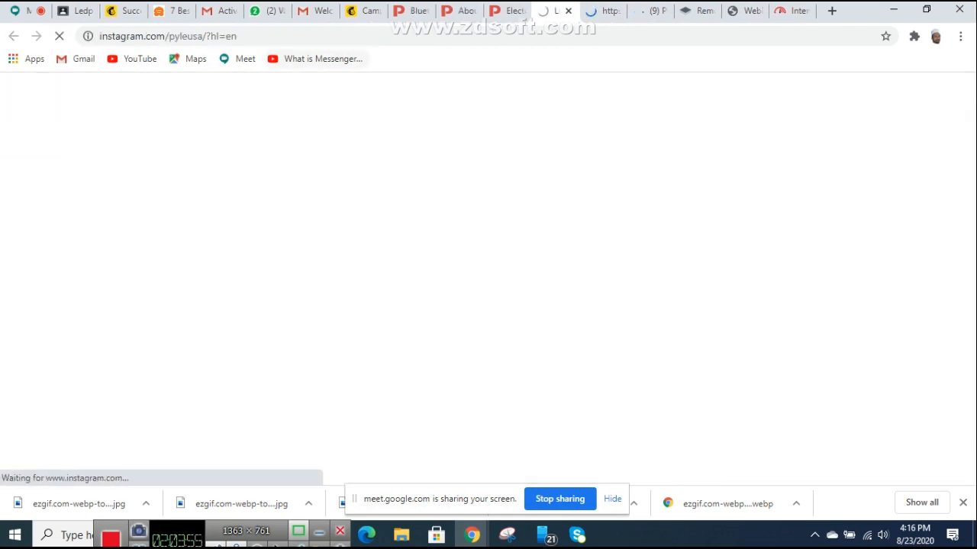
left_click(219, 35)
key("super+c")
right_click(219, 36)
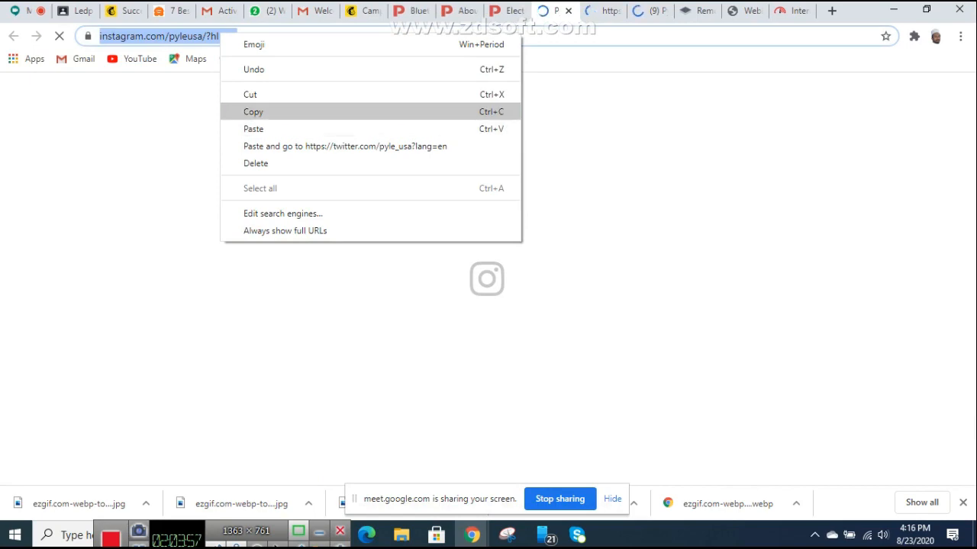
left_click(253, 111)
Step: Replace the placeholder Instagram profile URL with instagram.com/pyleusa/?hl=en
left_click(124, 11)
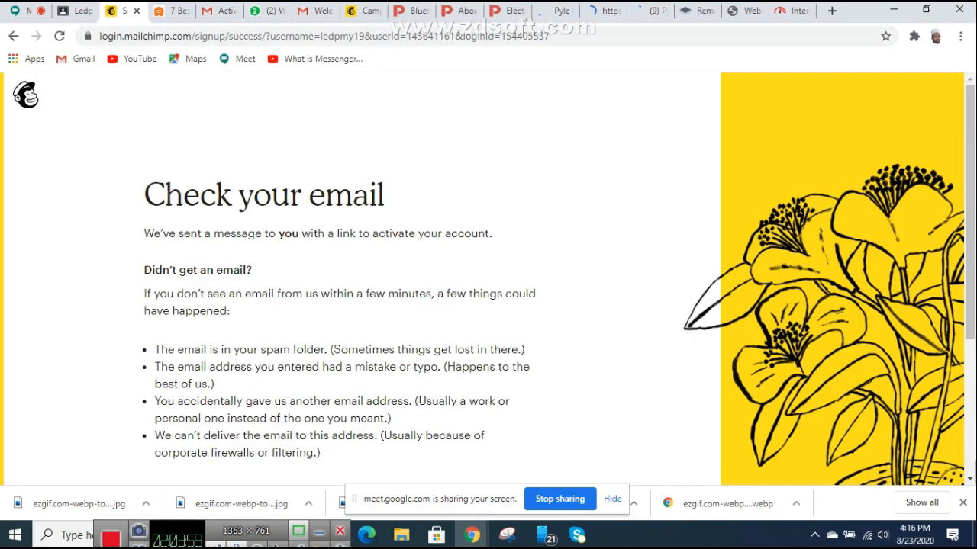
left_click(362, 11)
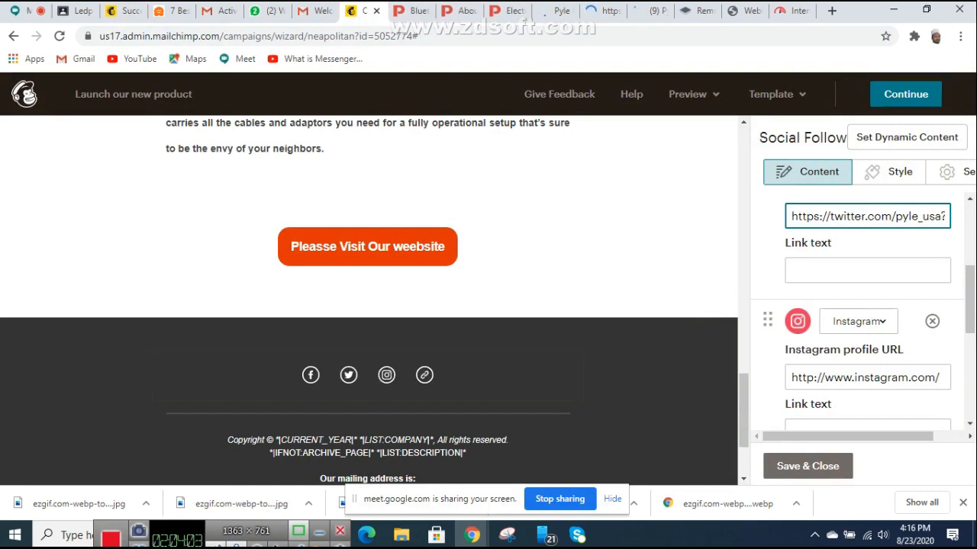
left_click(874, 377)
triple_click(874, 377)
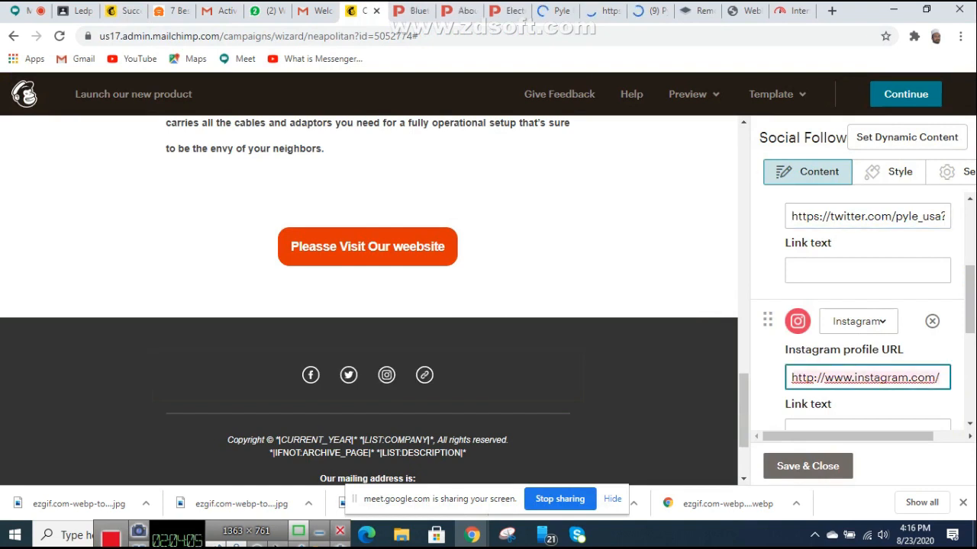
right_click(874, 377)
left_click(781, 206)
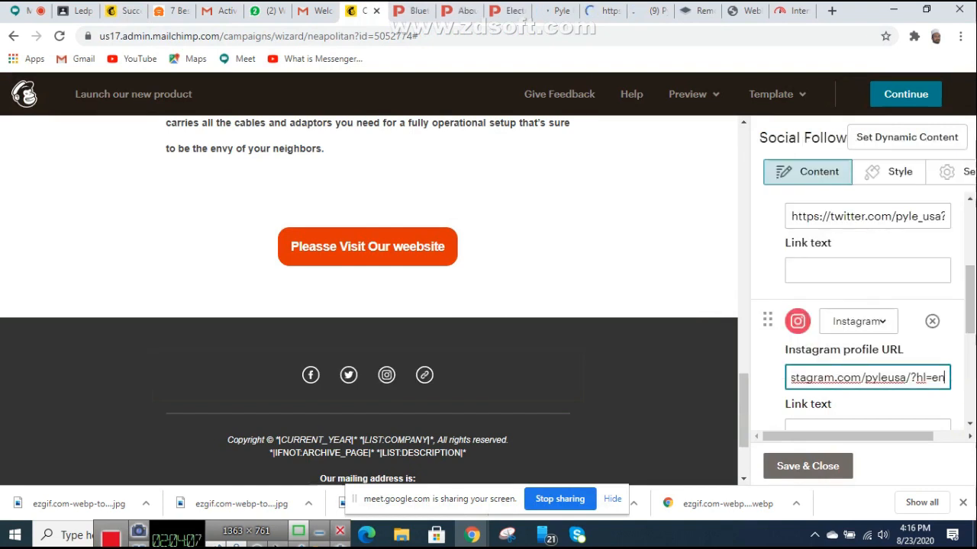
scroll(862, 305, "down", 2)
scroll(863, 311, "down", 1)
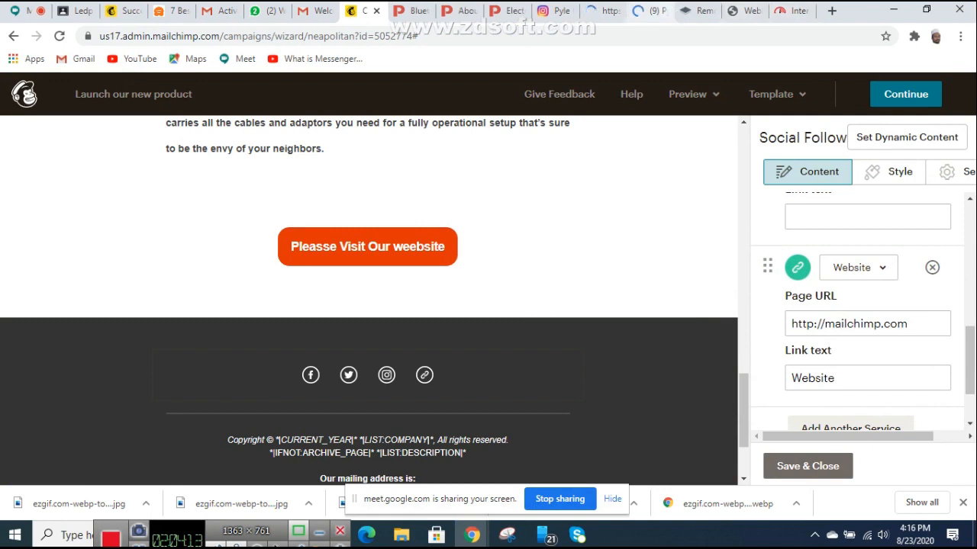
left_click(506, 11)
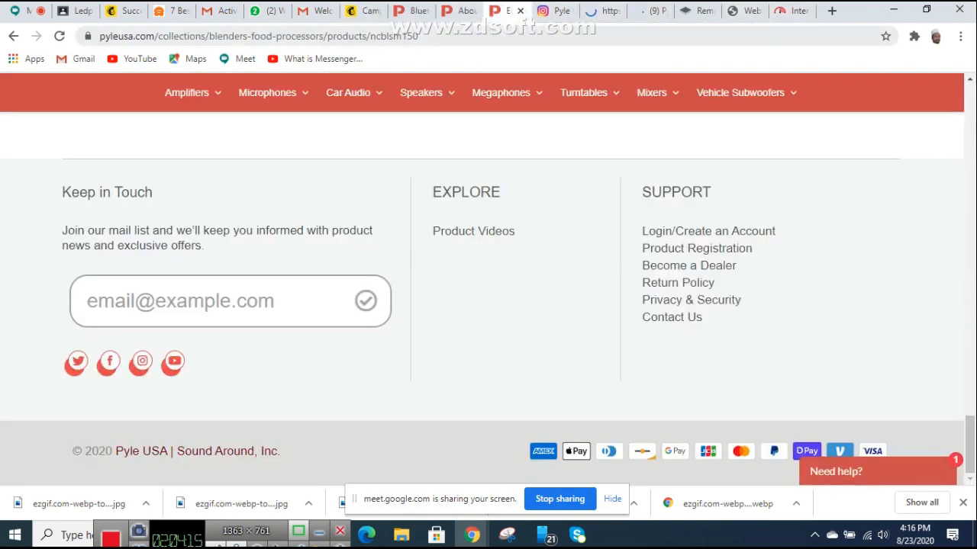
left_click_drag(160, 35, 97, 36)
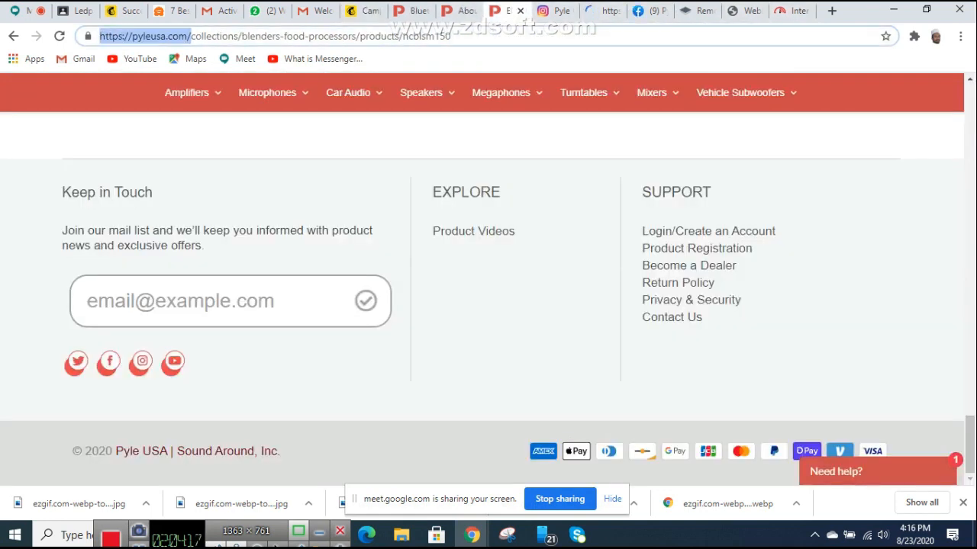
right_click(131, 36)
left_click(160, 114)
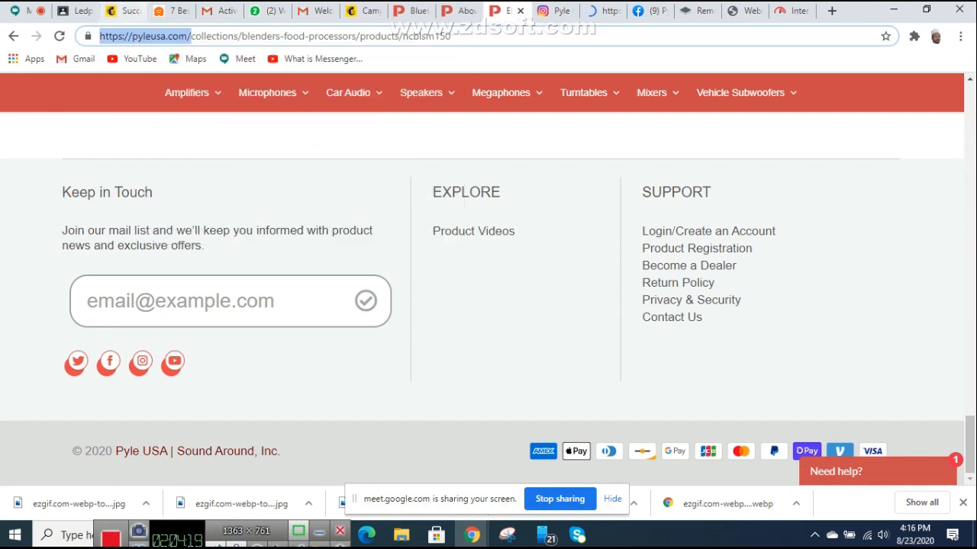
left_click(366, 11)
scroll(863, 320, "down", 1)
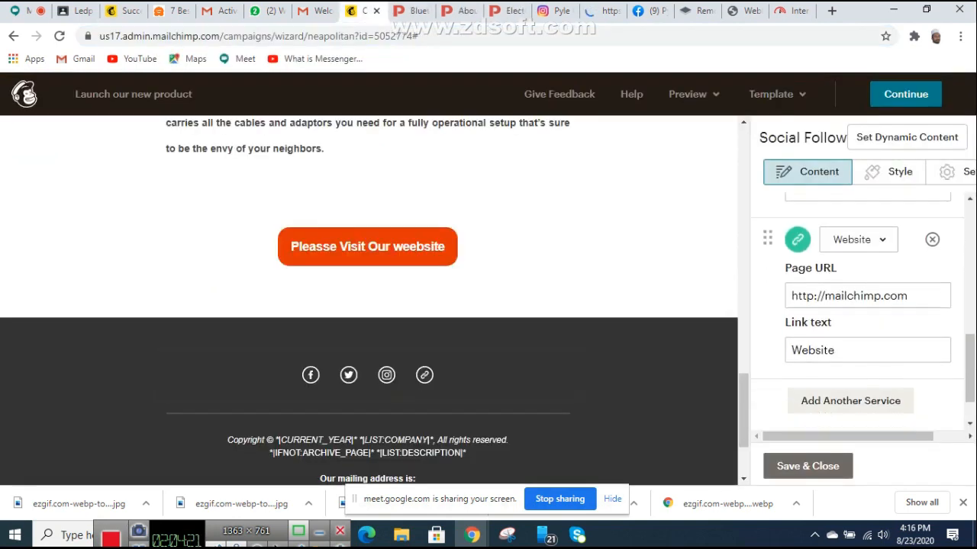
left_click(847, 252)
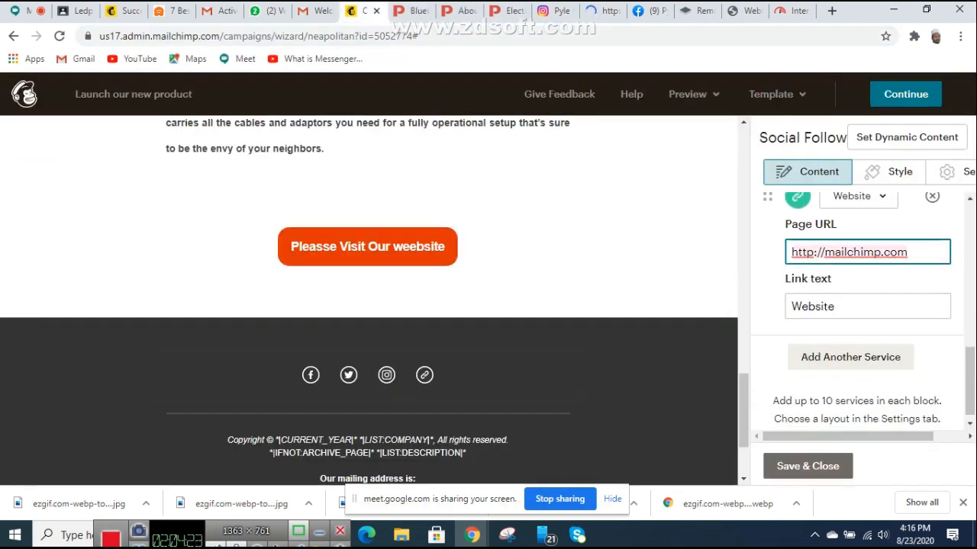
right_click(847, 258)
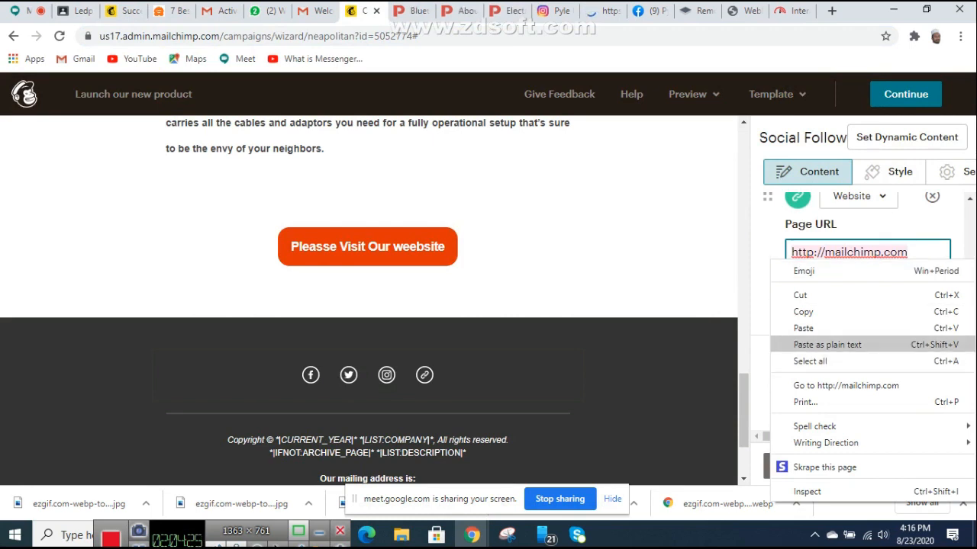
left_click(827, 345)
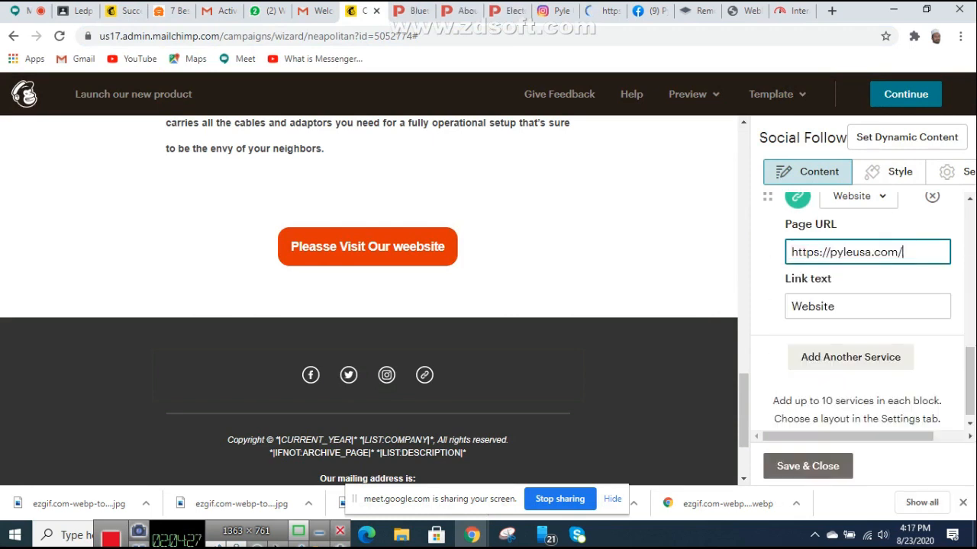
left_click(850, 357)
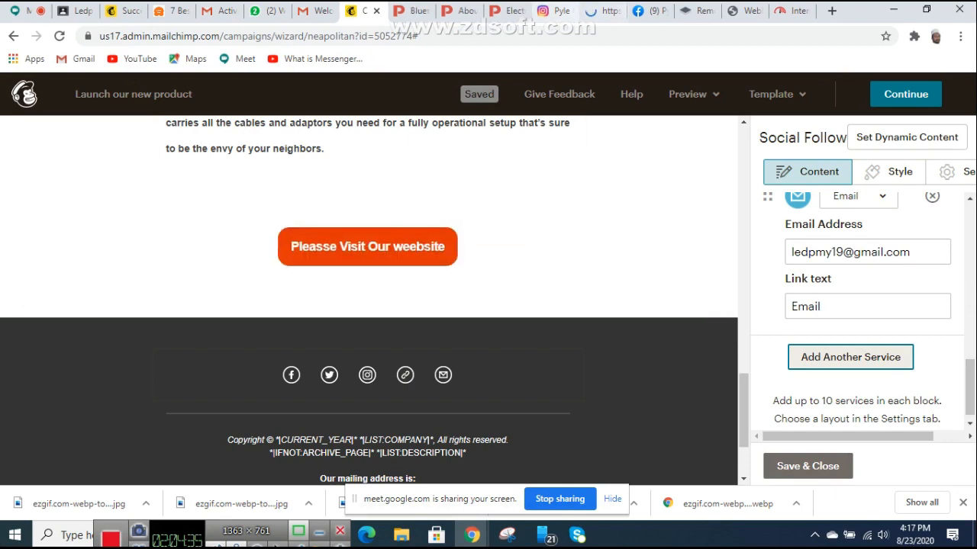
Step: Browse the Pyle USA site via Connect > Contact Us and scroll to the Keep in Touch footer
left_click(505, 10)
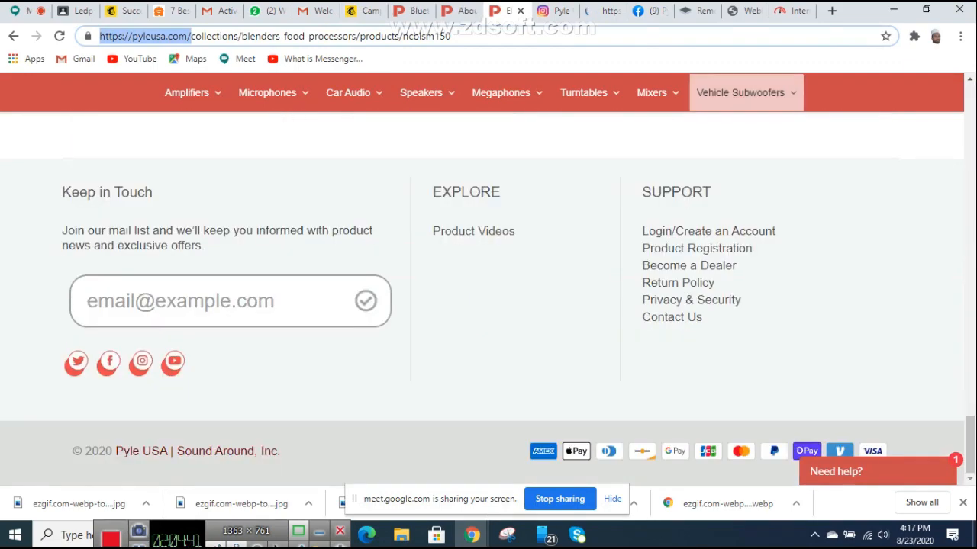
mouse_move(652, 93)
scroll(489, 305, "up", 10)
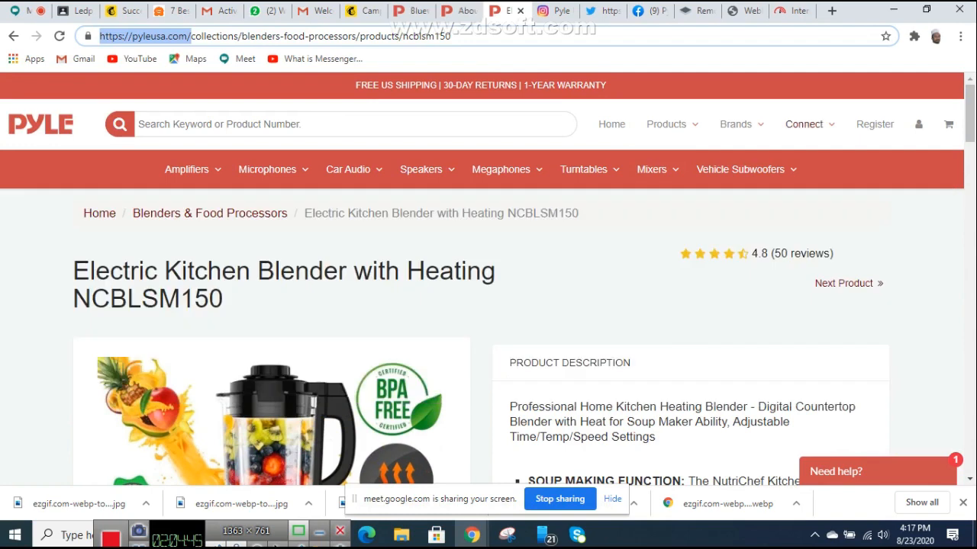
mouse_move(805, 124)
left_click(822, 203)
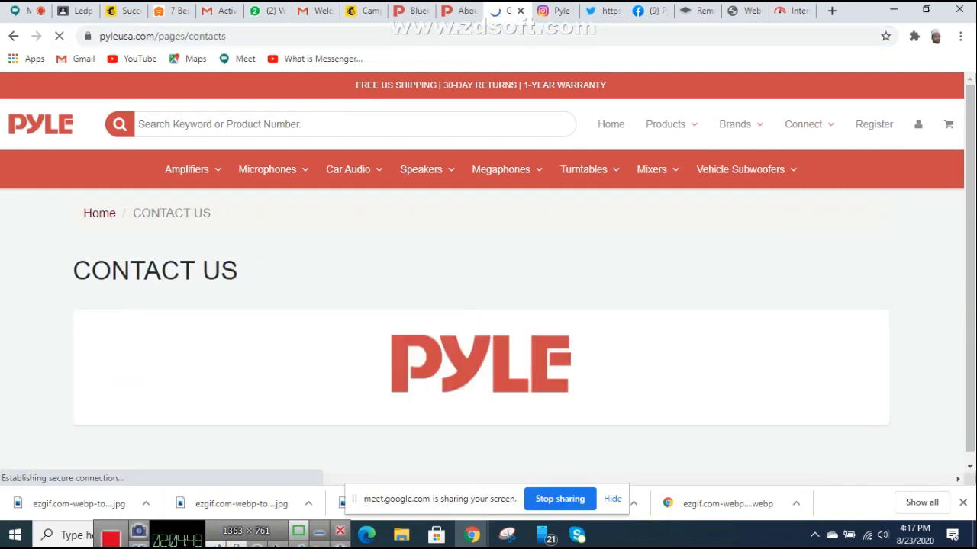
scroll(488, 305, "down", 8)
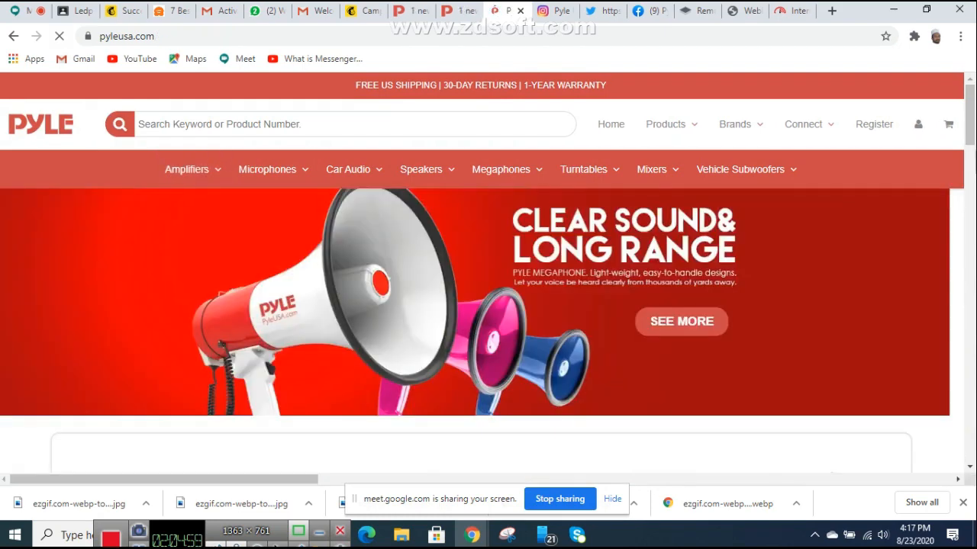
scroll(481, 279, "down", 15)
scroll(586, 279, "down", 10)
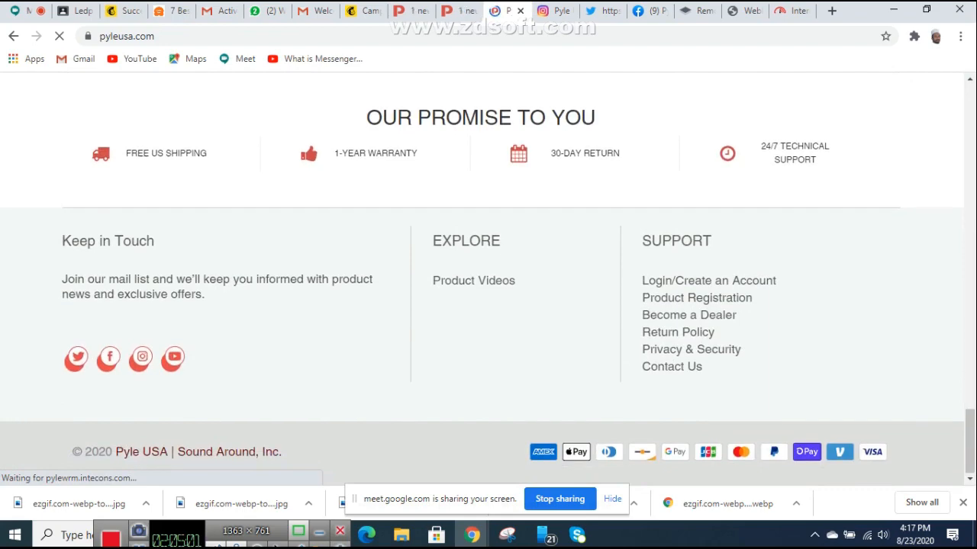
scroll(586, 278, "up", 10)
scroll(481, 278, "down", 10)
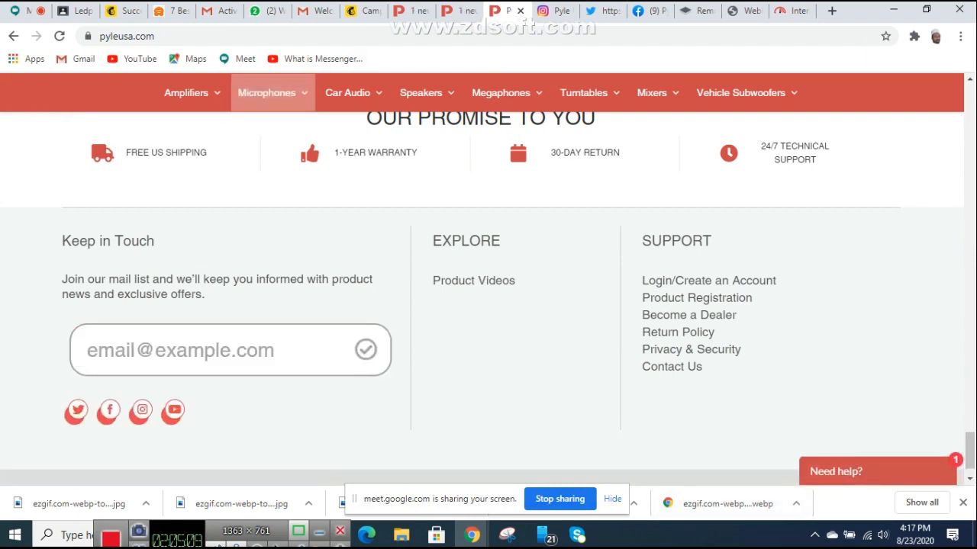
Step: Delete the added Email entry from the Social Follow services, leaving four icons
left_click(362, 10)
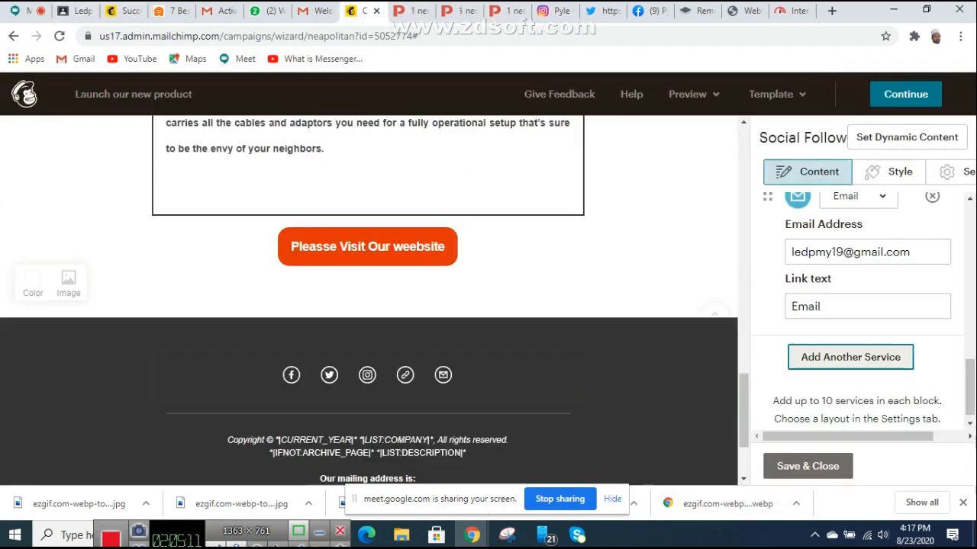
scroll(857, 312, "up", 1)
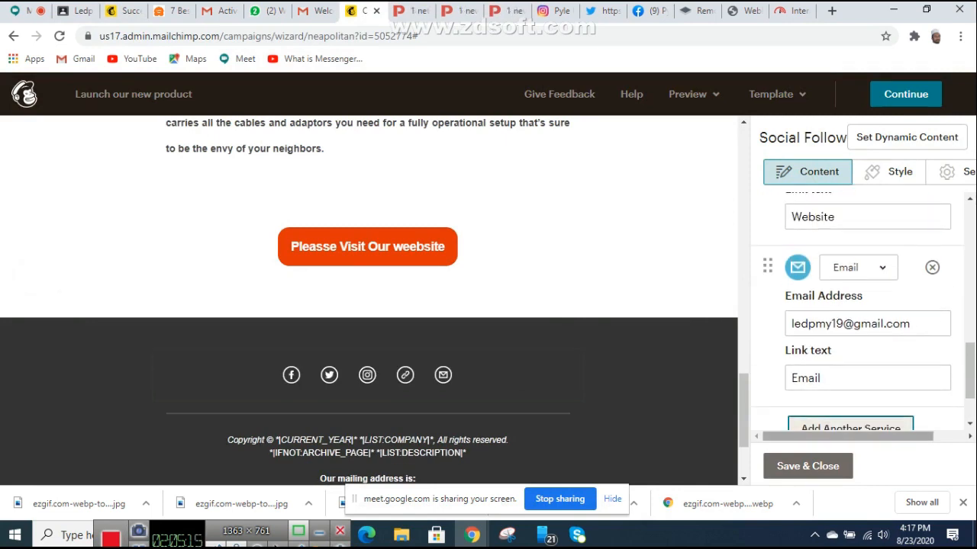
scroll(863, 306, "right", 1)
scroll(863, 305, "left", 1)
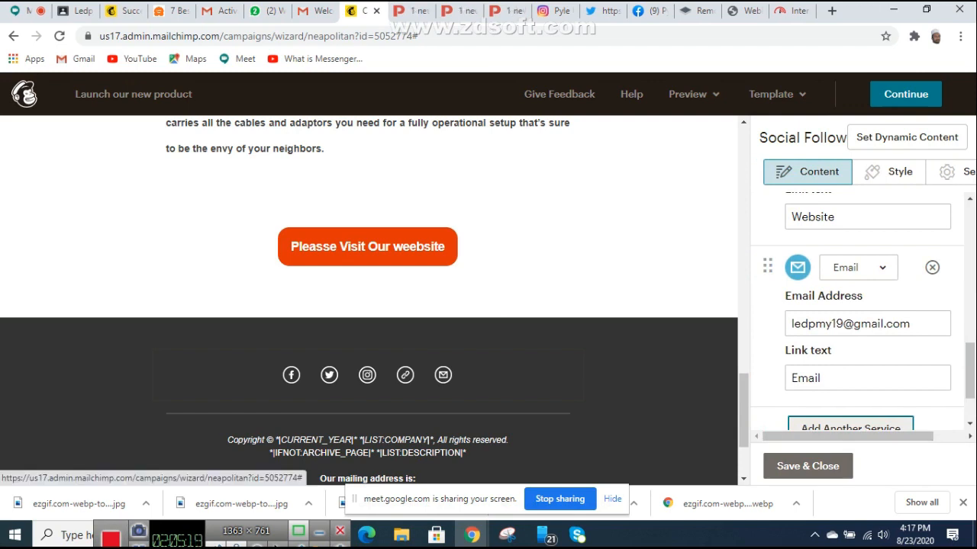
left_click(858, 267)
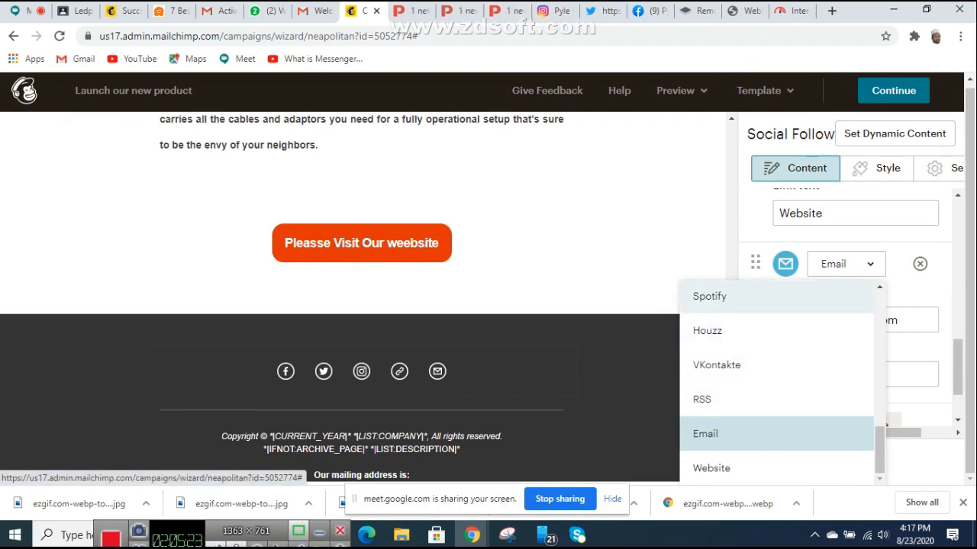
left_click(920, 264)
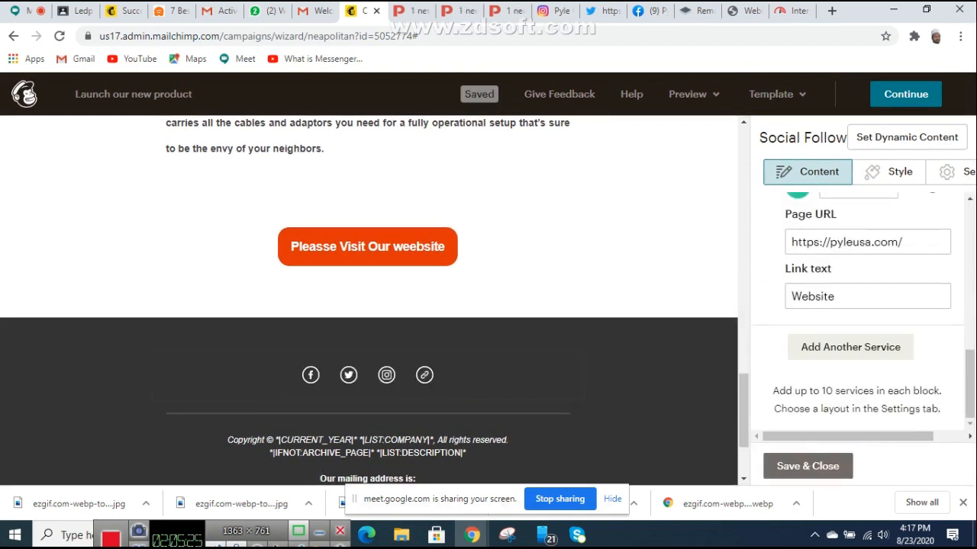
scroll(369, 300, "down", 1)
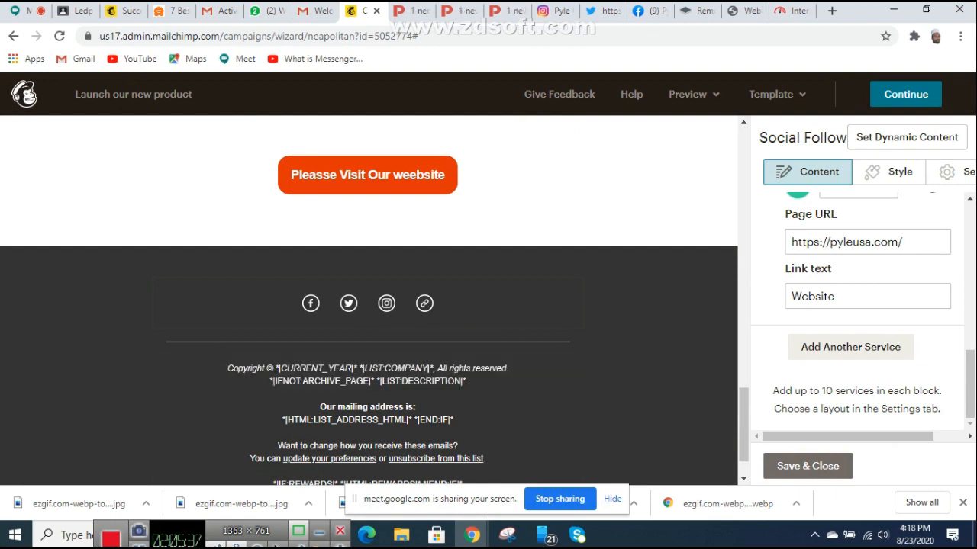
scroll(367, 320, "down", 1)
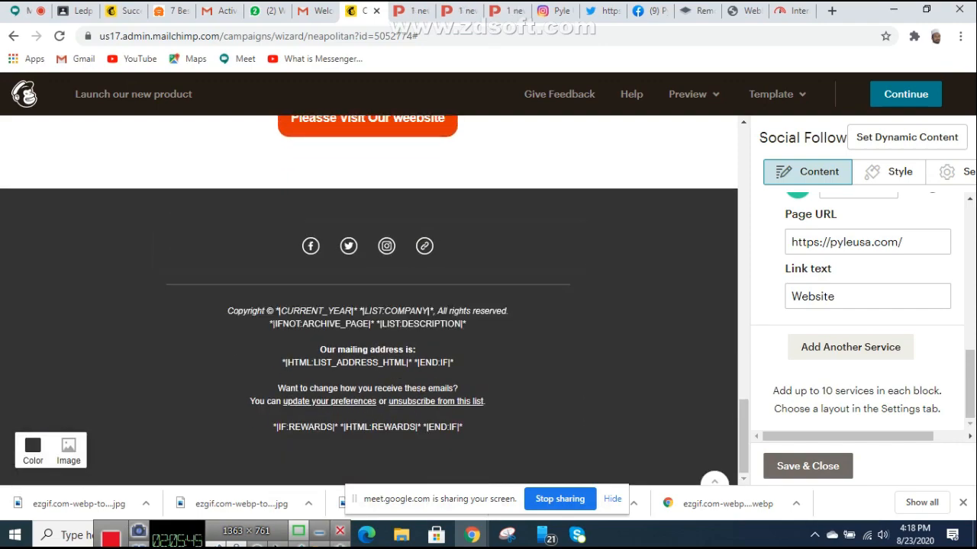
scroll(367, 344, "up", 15)
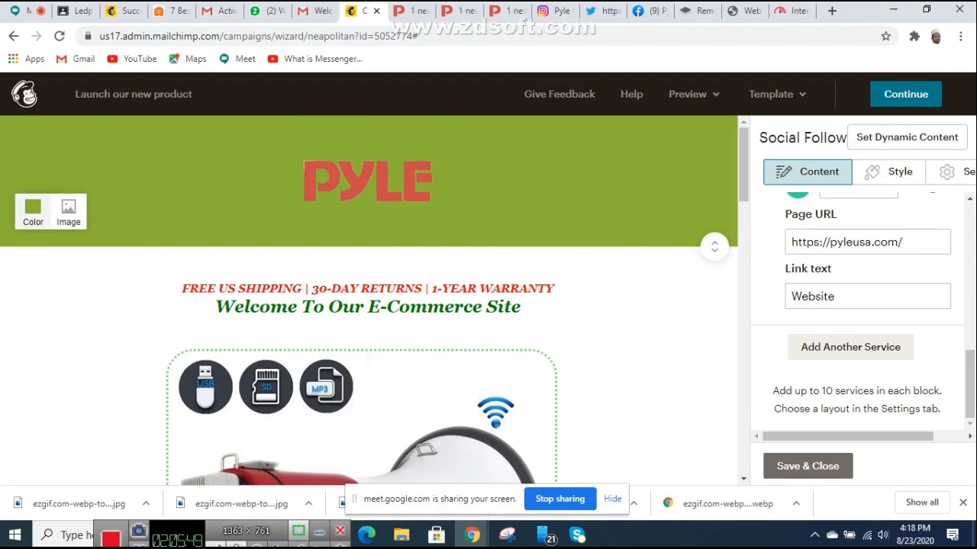
Step: Set the header section's background to the light green #89d085
left_click(33, 211)
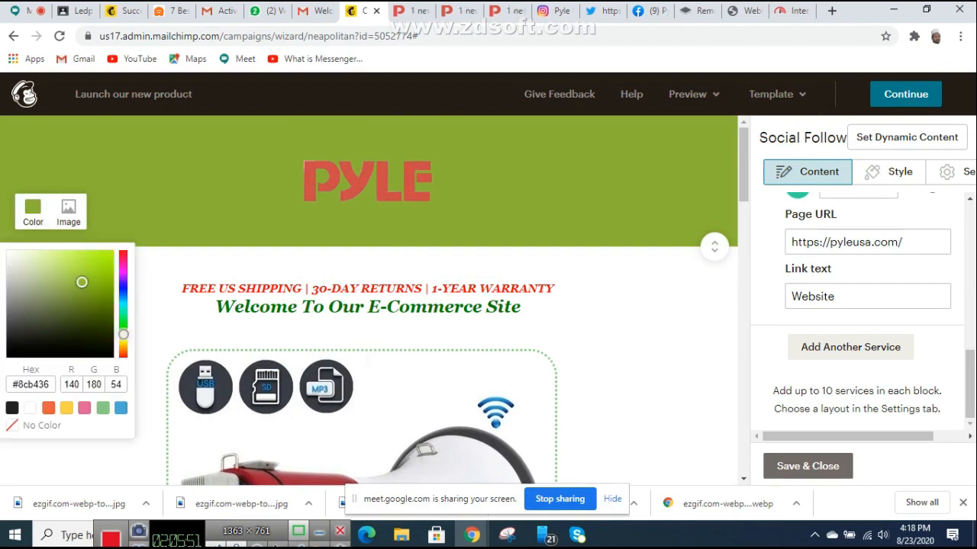
left_click(45, 270)
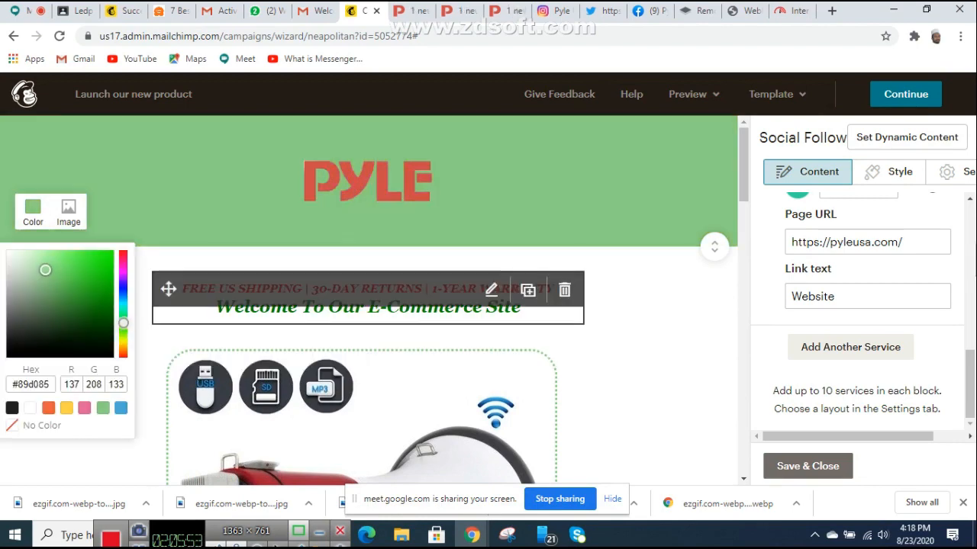
scroll(367, 305, "down", 3)
scroll(366, 305, "down", 12)
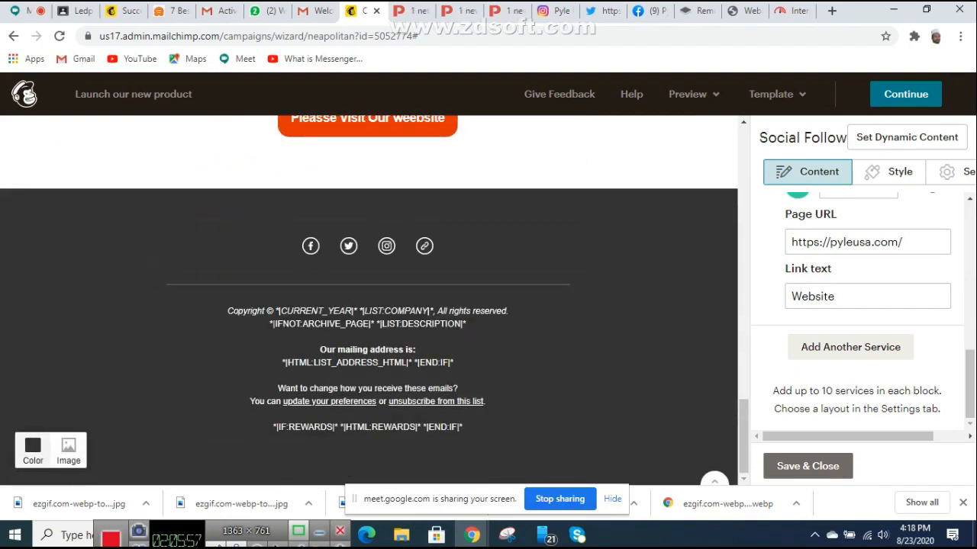
Step: Give the footer the same #89d085 green background, then switch to the Pyle website tab
left_click(33, 450)
left_click(103, 389)
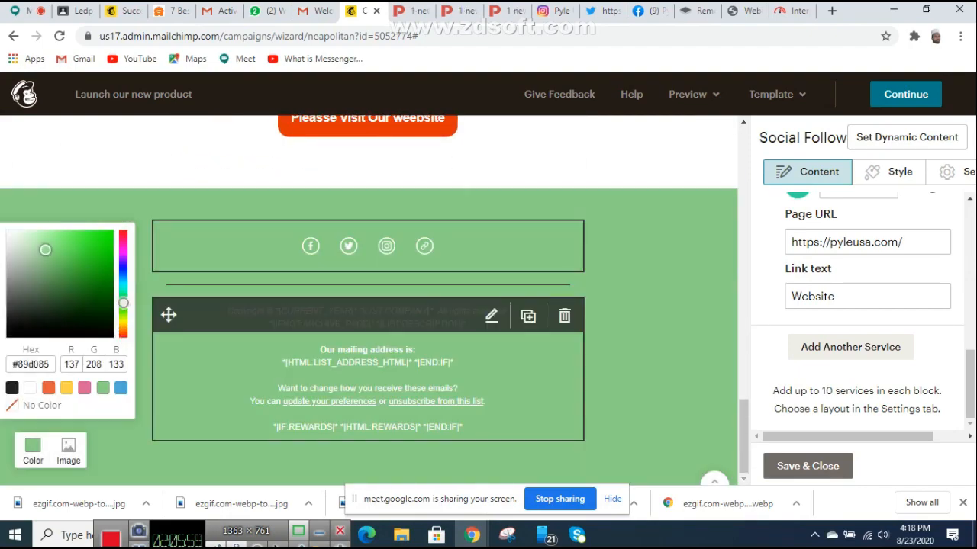
scroll(366, 305, "up", 15)
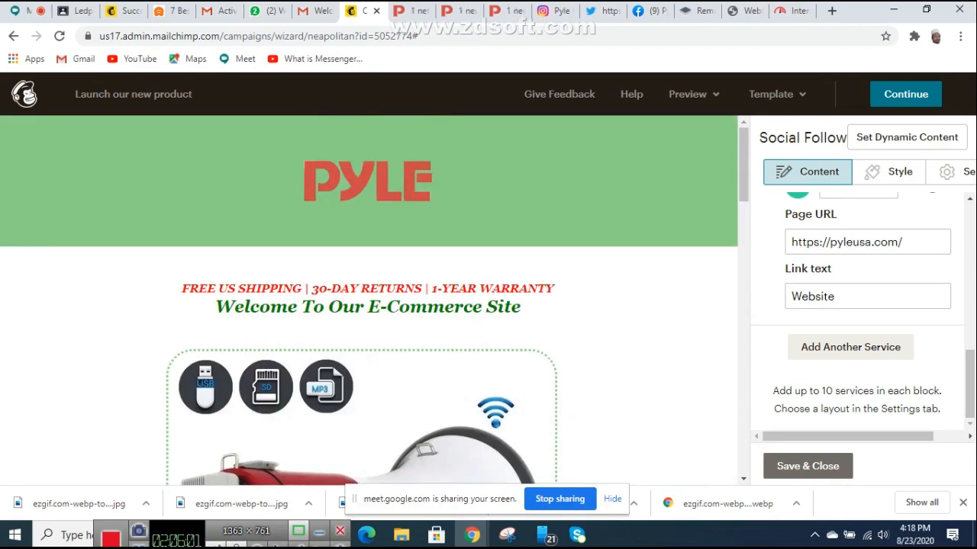
scroll(366, 297, "down", 10)
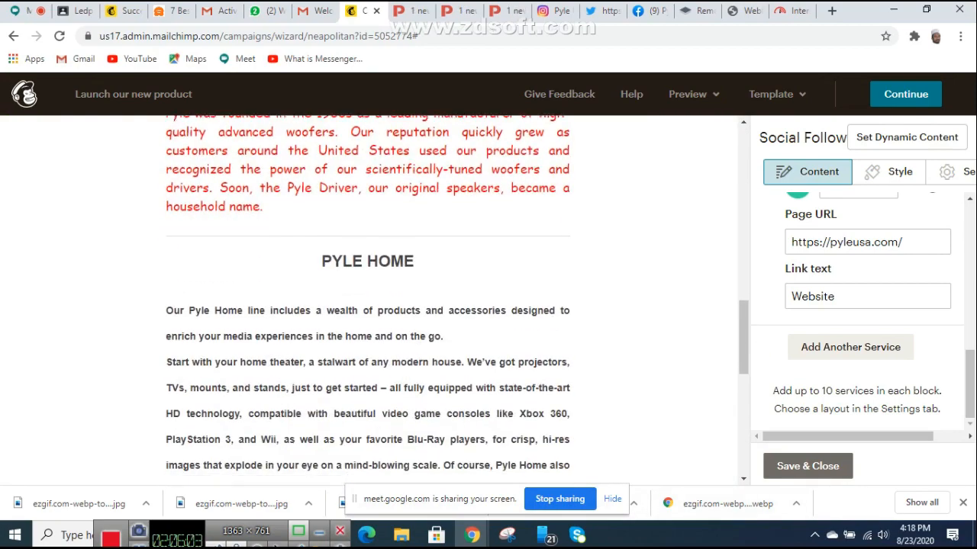
scroll(367, 343, "down", 10)
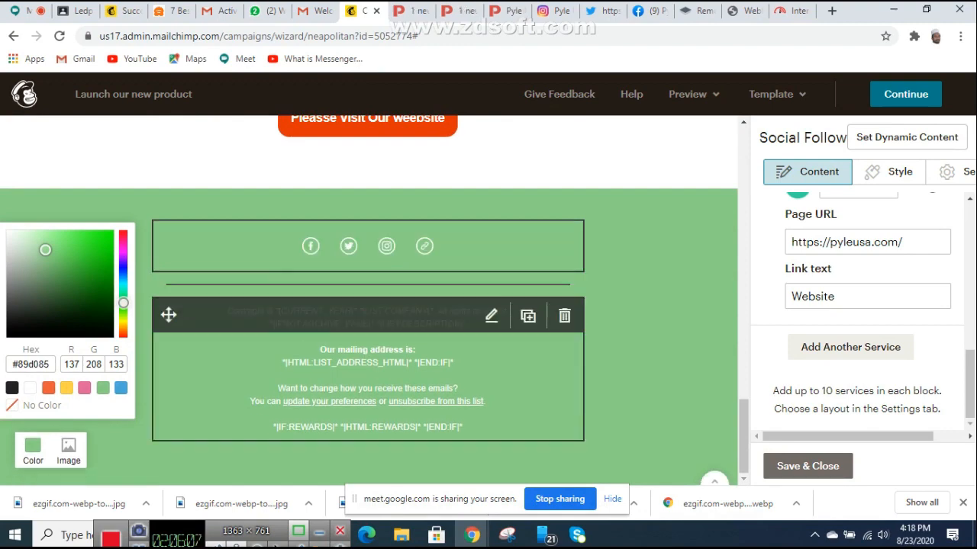
left_click(491, 315)
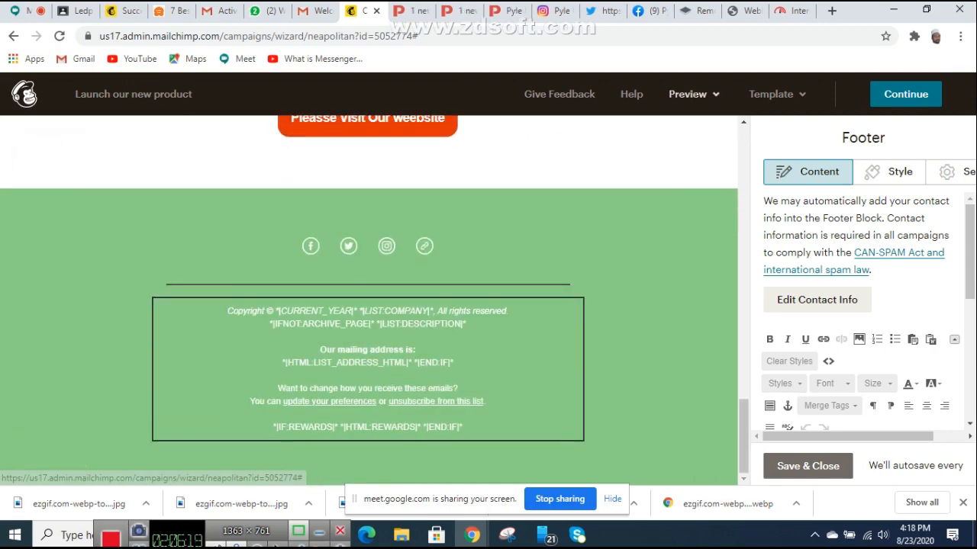
left_click(503, 11)
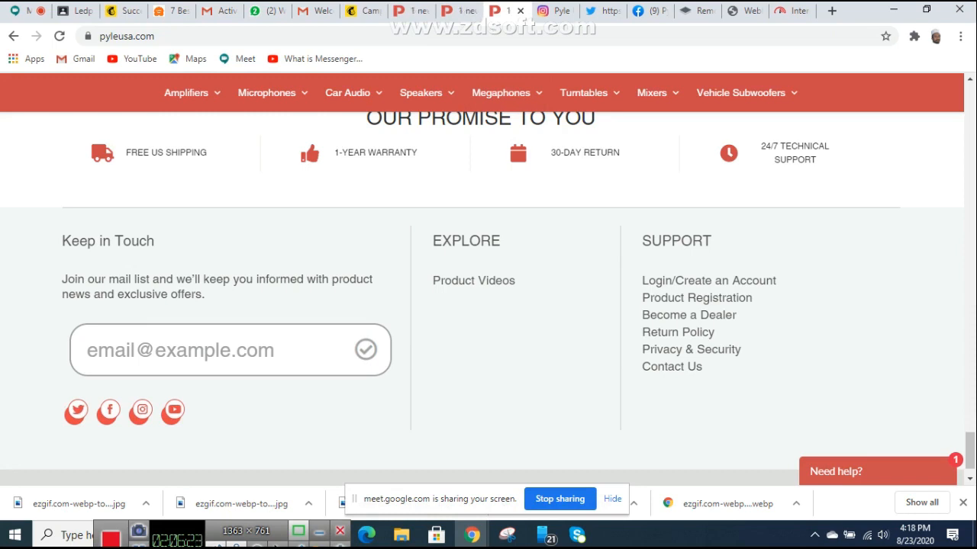
Step: Browse the pyleusa.com home and About Pyle pages, then return to the Mailchimp editor
scroll(488, 290, "down", 2)
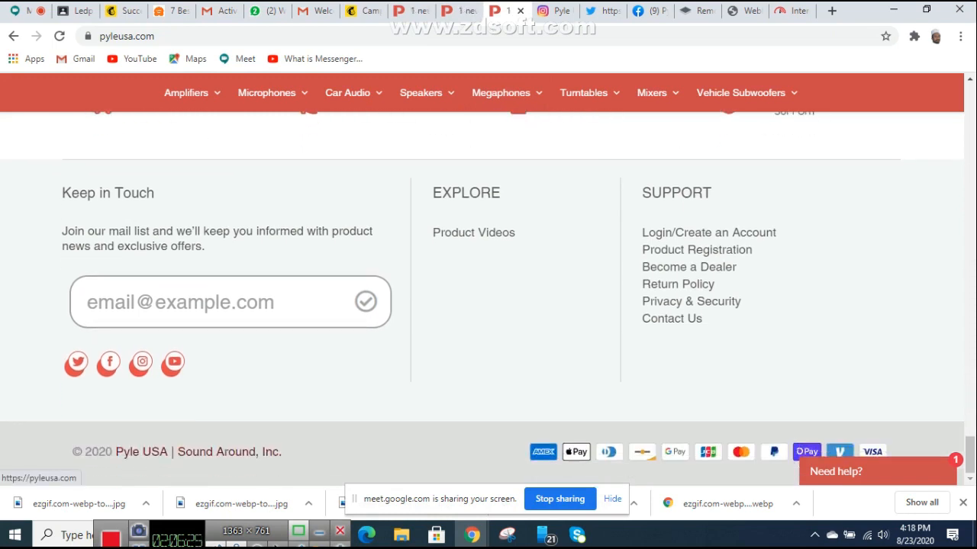
scroll(601, 333, "up", 8)
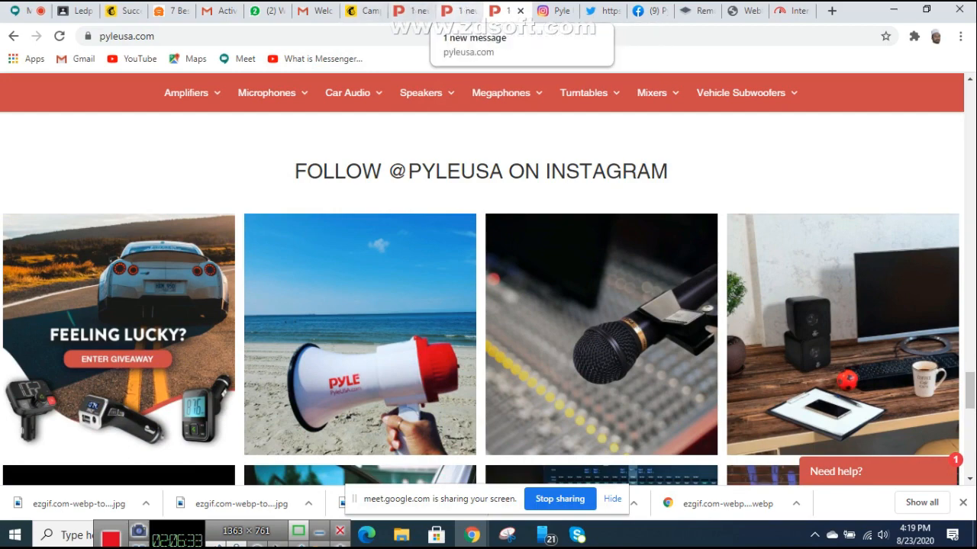
left_click(458, 11)
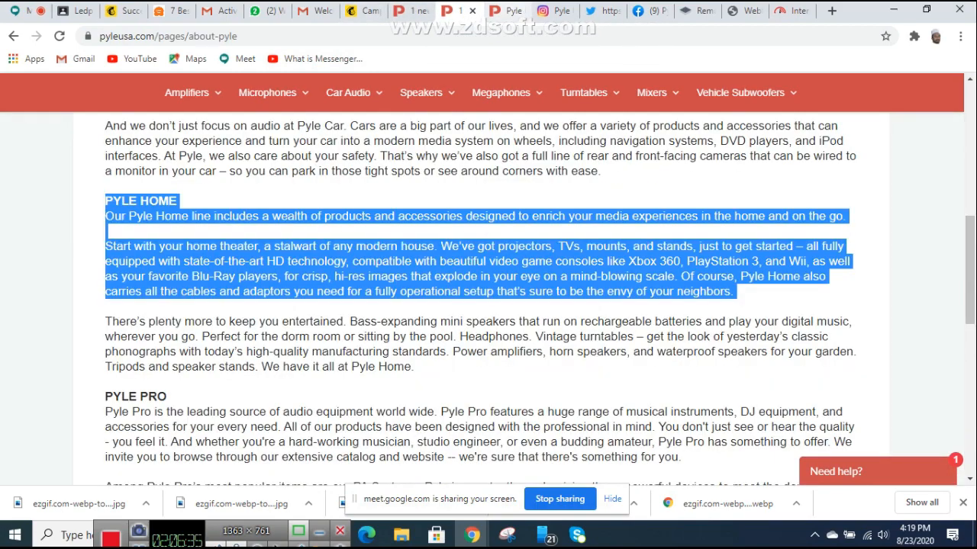
left_click(505, 11)
left_click(362, 11)
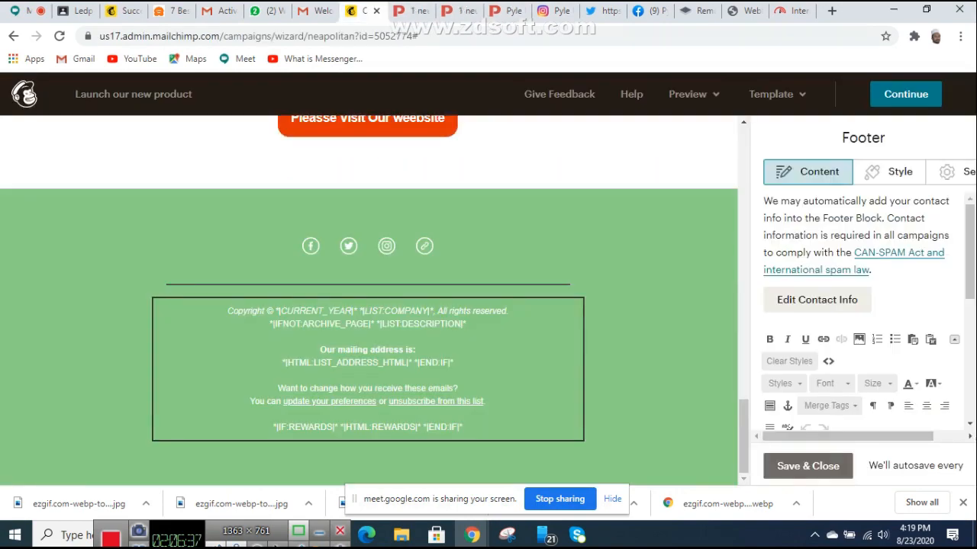
Step: Return to the top of the green-headed email design and continue to the campaign summary
scroll(370, 344, "up", 5)
scroll(370, 305, "up", 10)
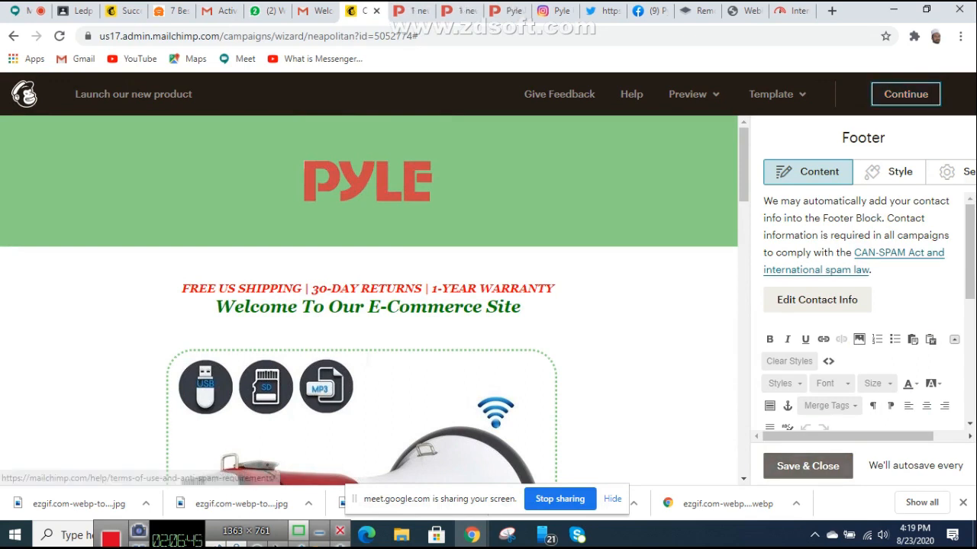
left_click(906, 94)
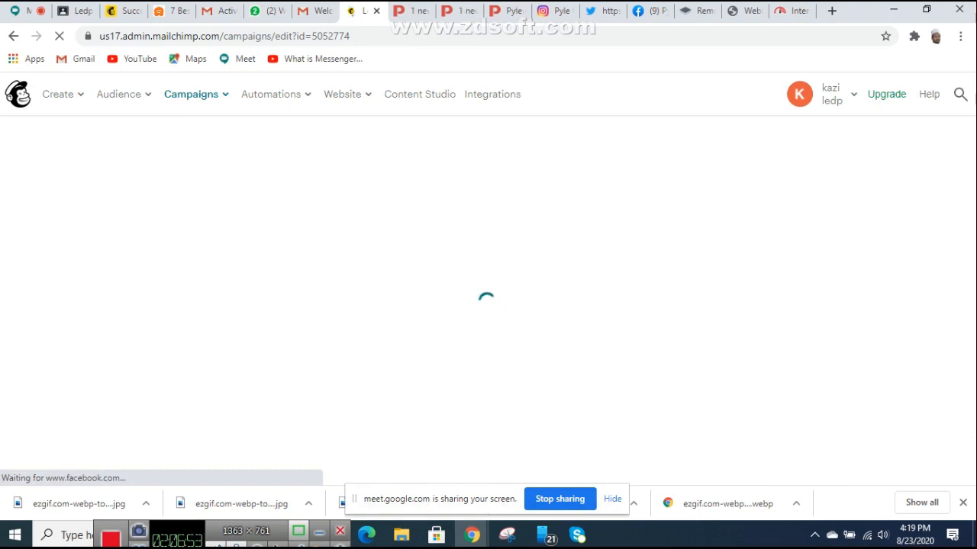
Step: Check the To, From, Subject and Content entries for 56 recipients, then bring up the send review
scroll(481, 329, "down", 3)
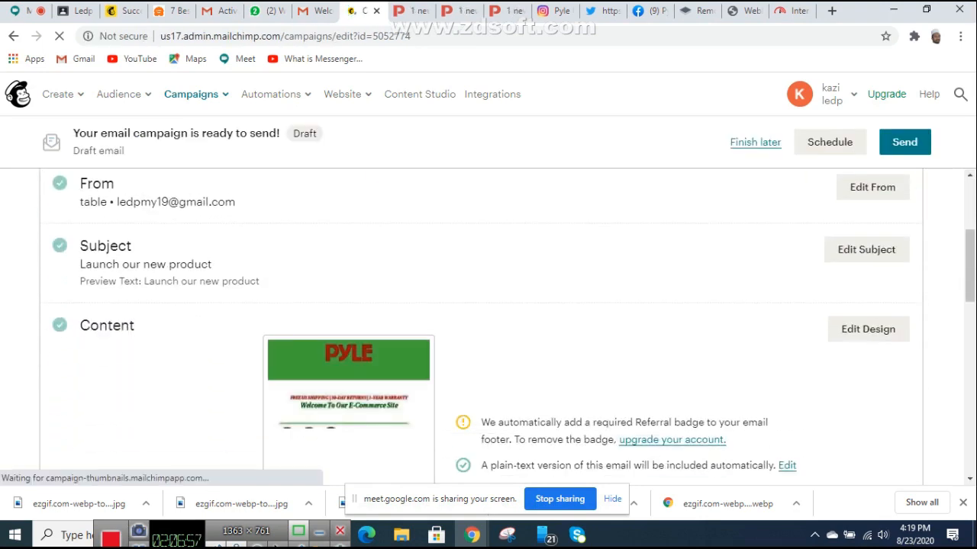
scroll(488, 320, "down", 5)
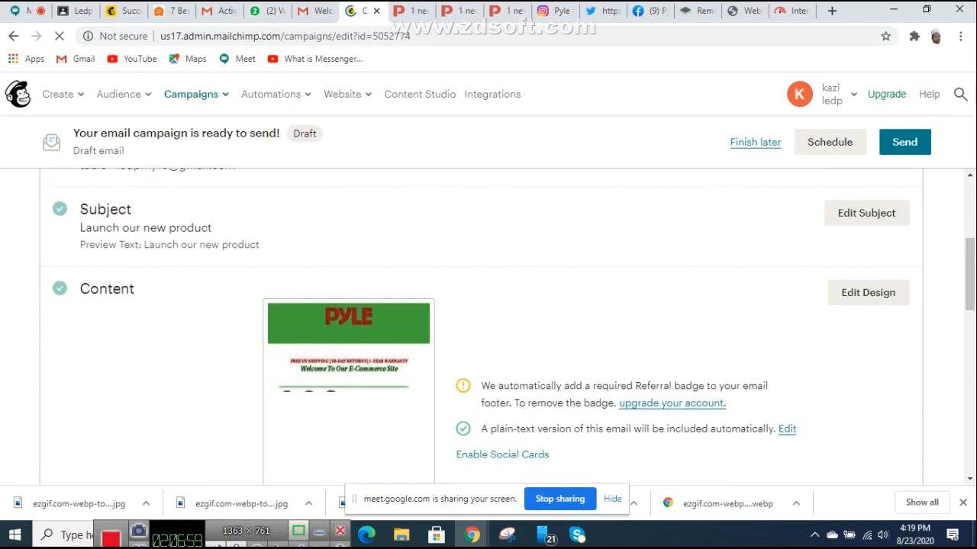
scroll(488, 328, "down", 2)
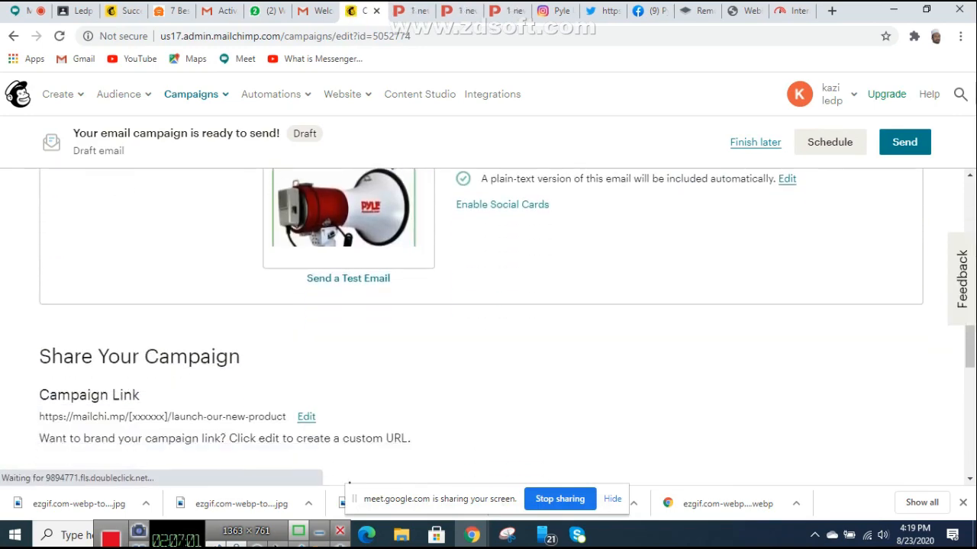
scroll(488, 328, "up", 10)
scroll(488, 327, "down", 2)
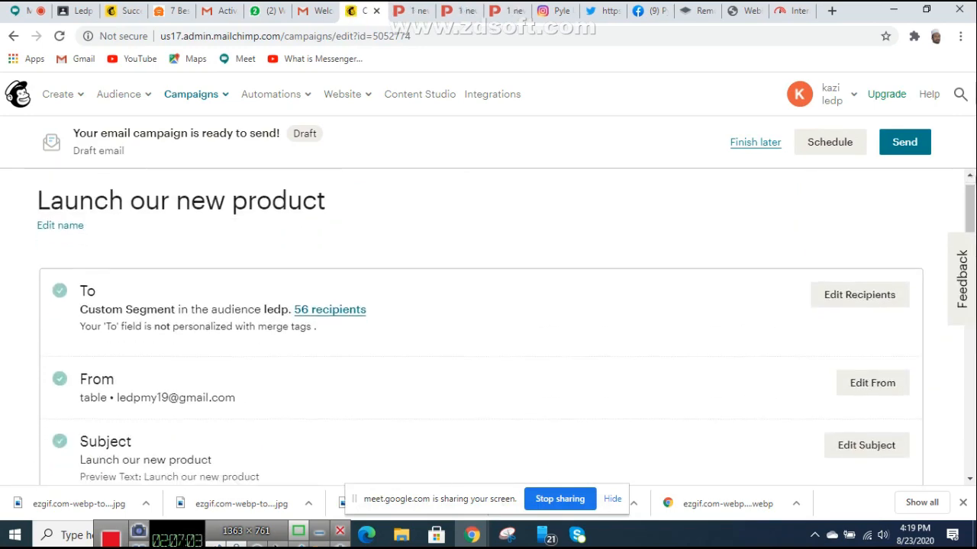
scroll(488, 327, "down", 2)
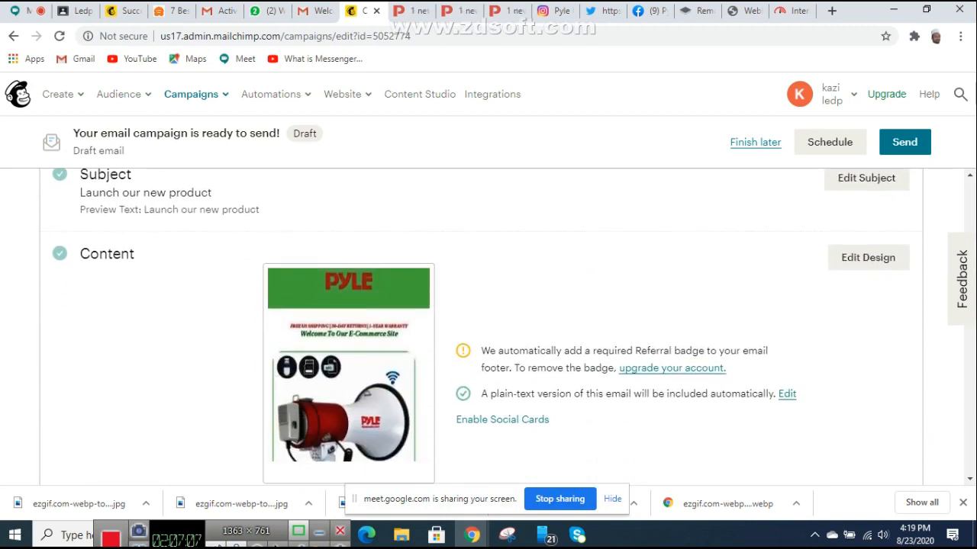
scroll(348, 305, "down", 2)
scroll(348, 305, "up", 1)
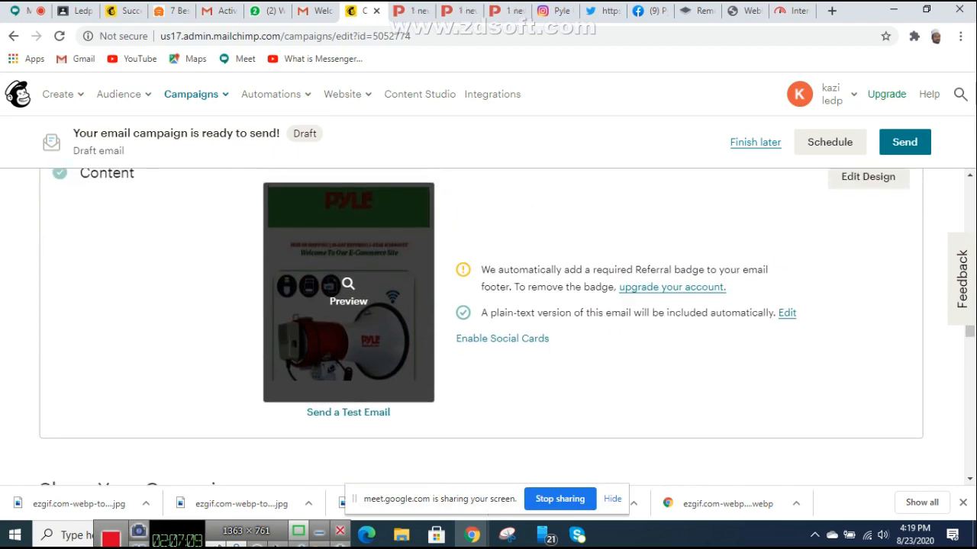
scroll(348, 305, "down", 2)
scroll(348, 306, "down", 3)
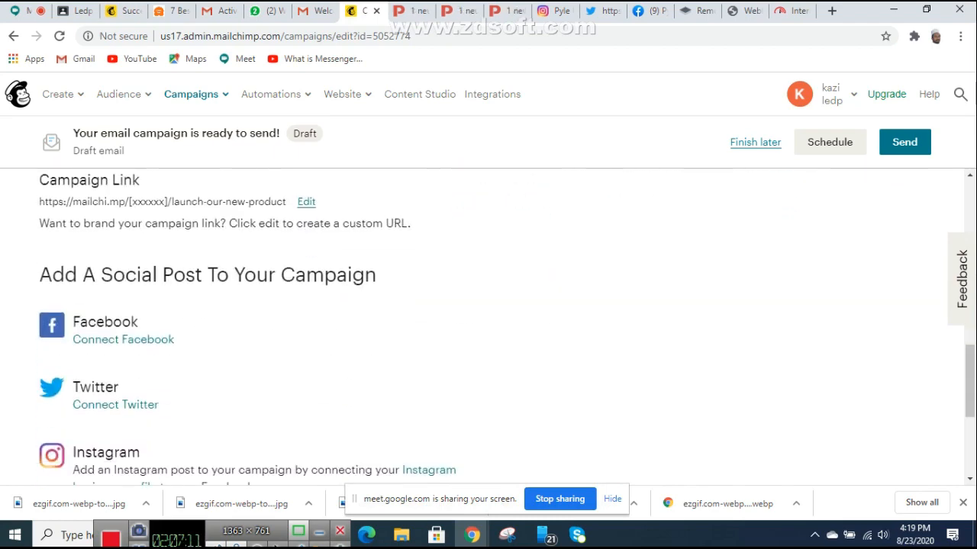
scroll(348, 305, "up", 10)
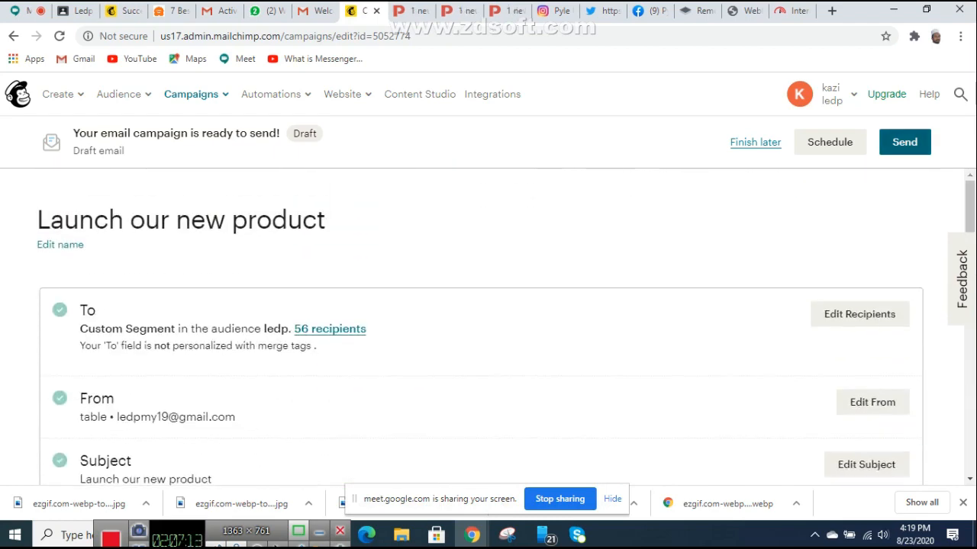
left_click(904, 142)
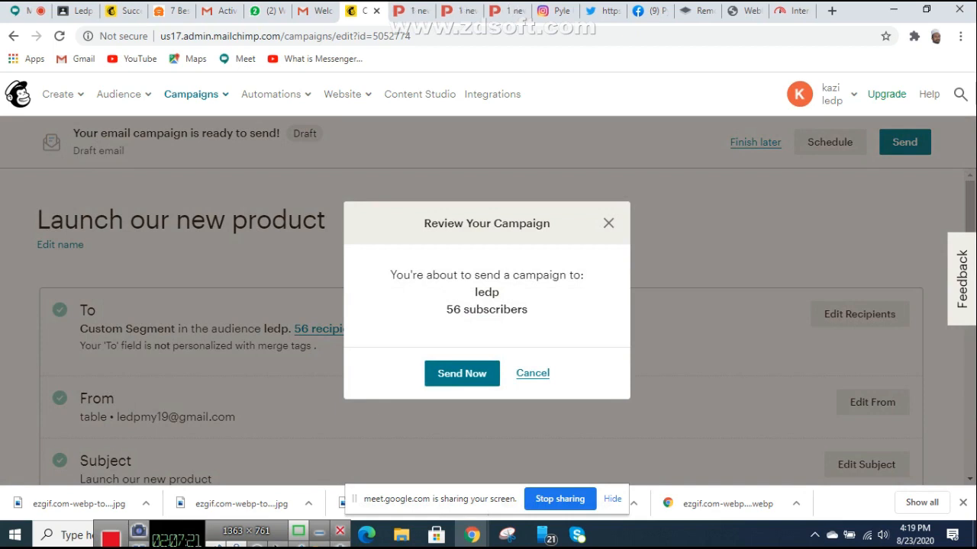
Step: Confirm Send Now to deliver 'Launch our new product' to the ledp audience's 56 subscribers
left_click(462, 373)
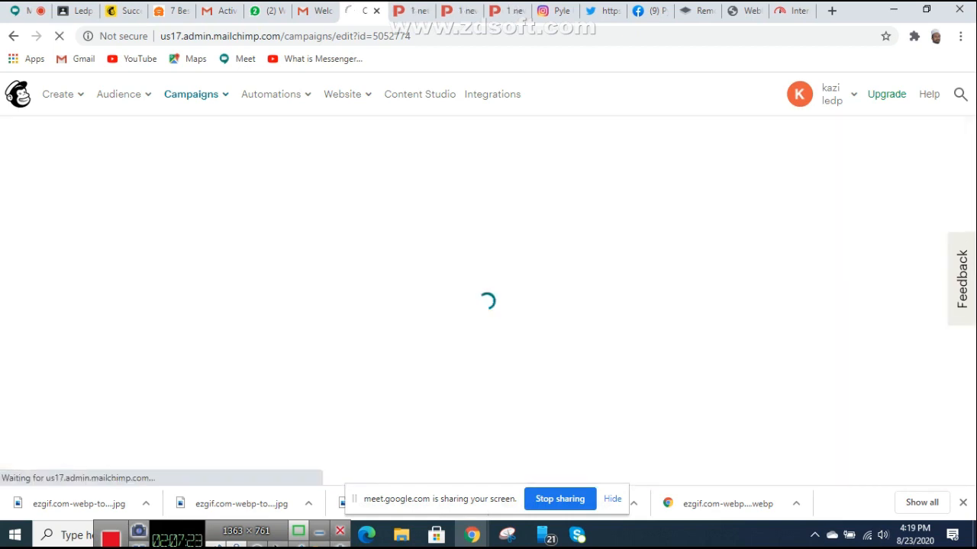